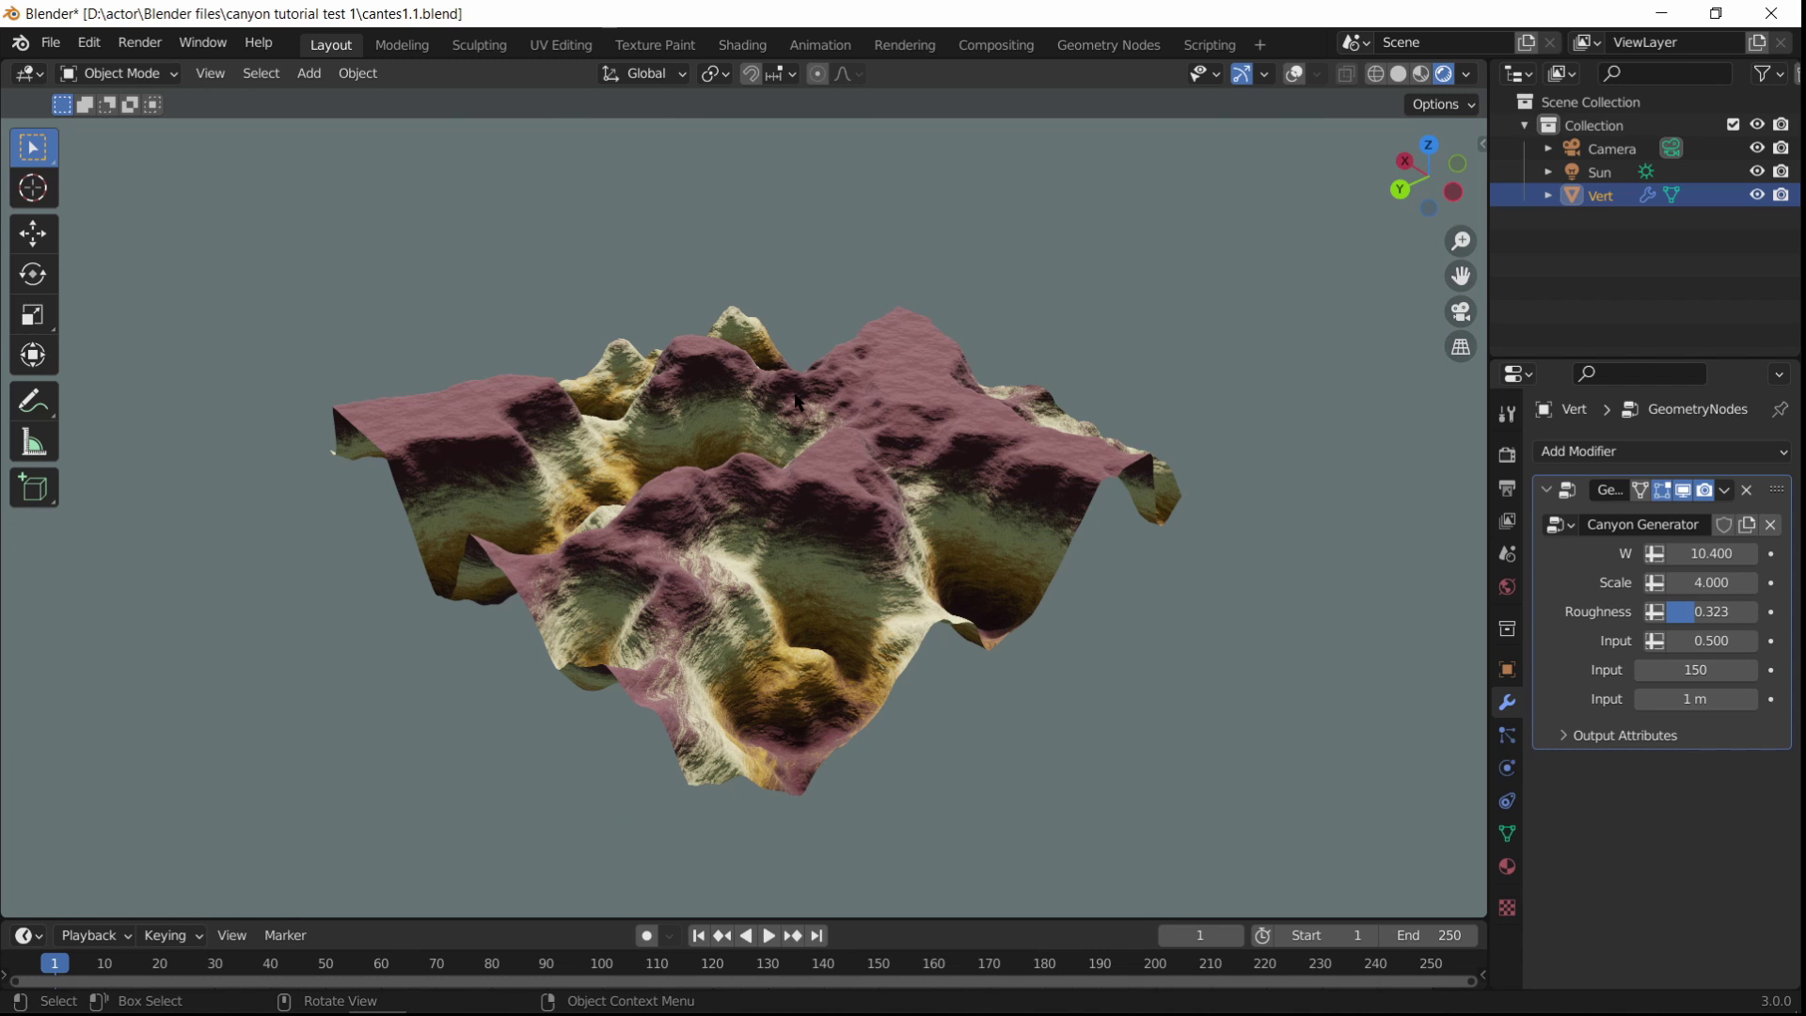
Step: Set the Canyon Generator's W value to about 11.29 to vary the terrain shape
{"action": "middle_click_drag", "start_coordinate": [774, 406], "coordinate": [771, 395]}
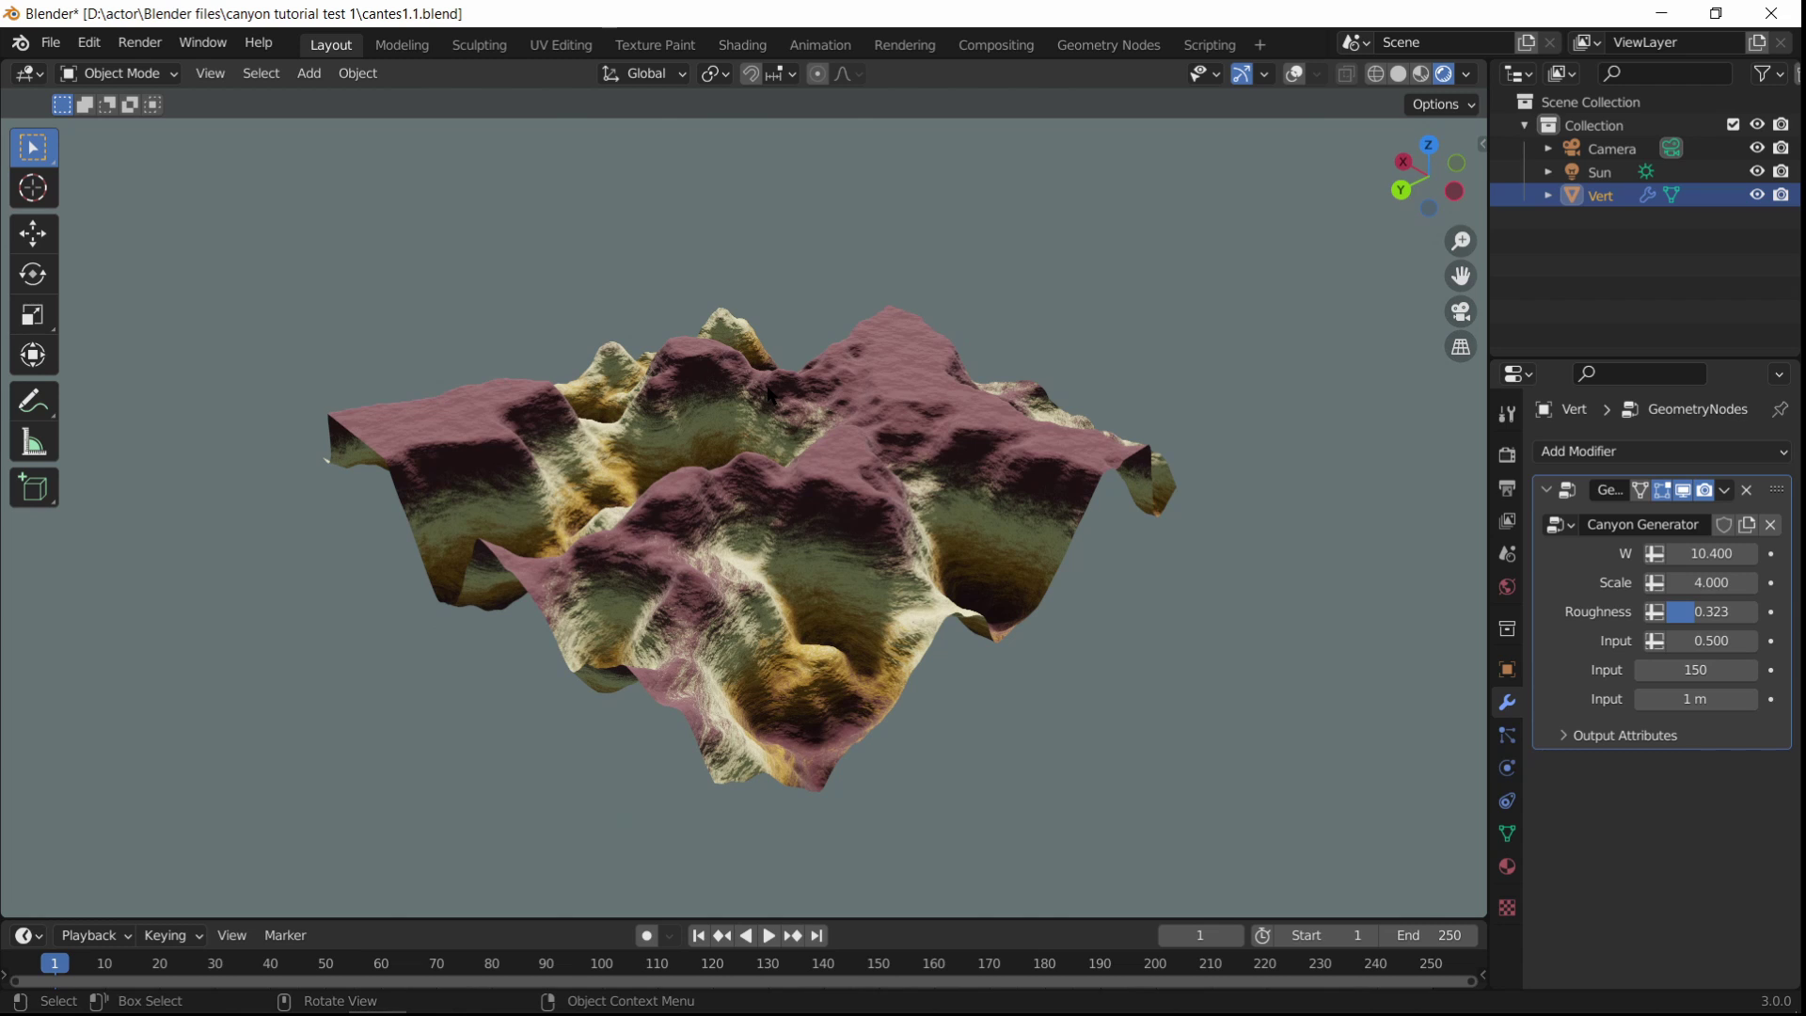
{"action": "left_click_drag", "start_coordinate": [1711, 554], "coordinate": [1794, 552]}
{"action": "middle_click_drag", "start_coordinate": [988, 517], "coordinate": [1043, 523]}
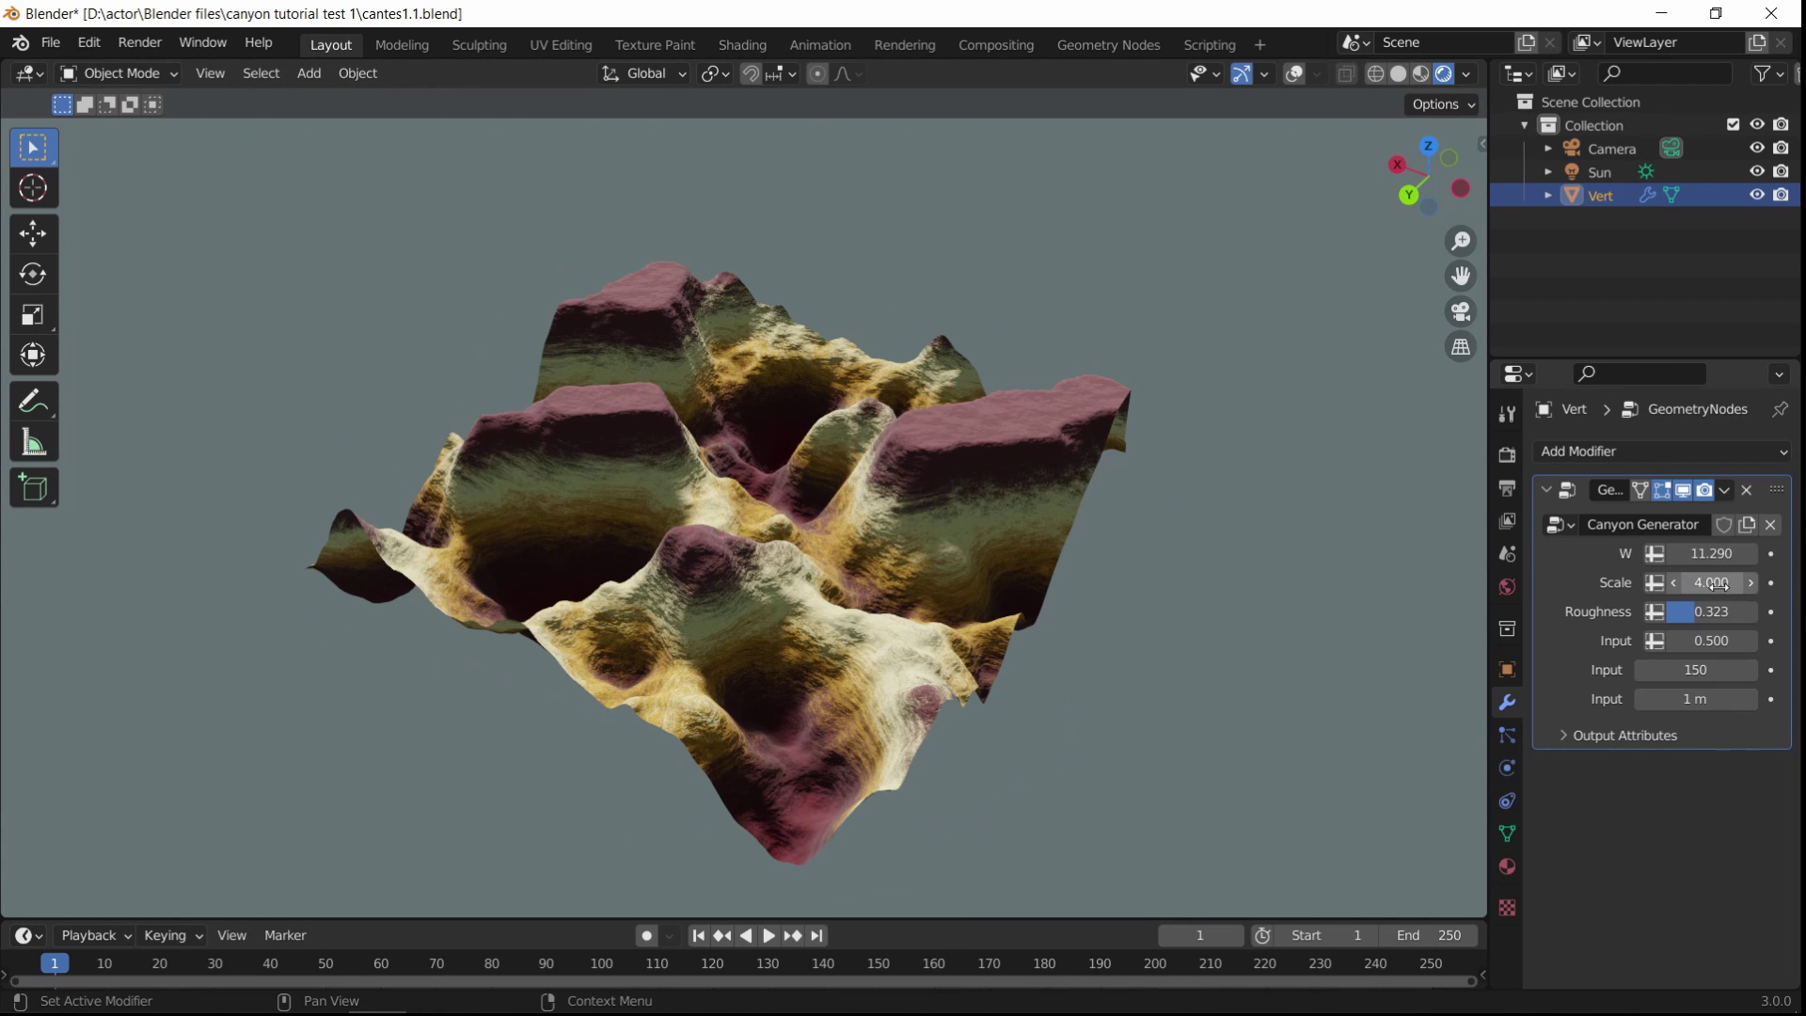
Step: Set the Canyon Generator's Scale to 1.2, and raise it to about 1.77
{"action": "left_click_drag", "start_coordinate": [1717, 583], "coordinate": [1732, 583]}
{"action": "left_click", "coordinate": [1721, 585]}
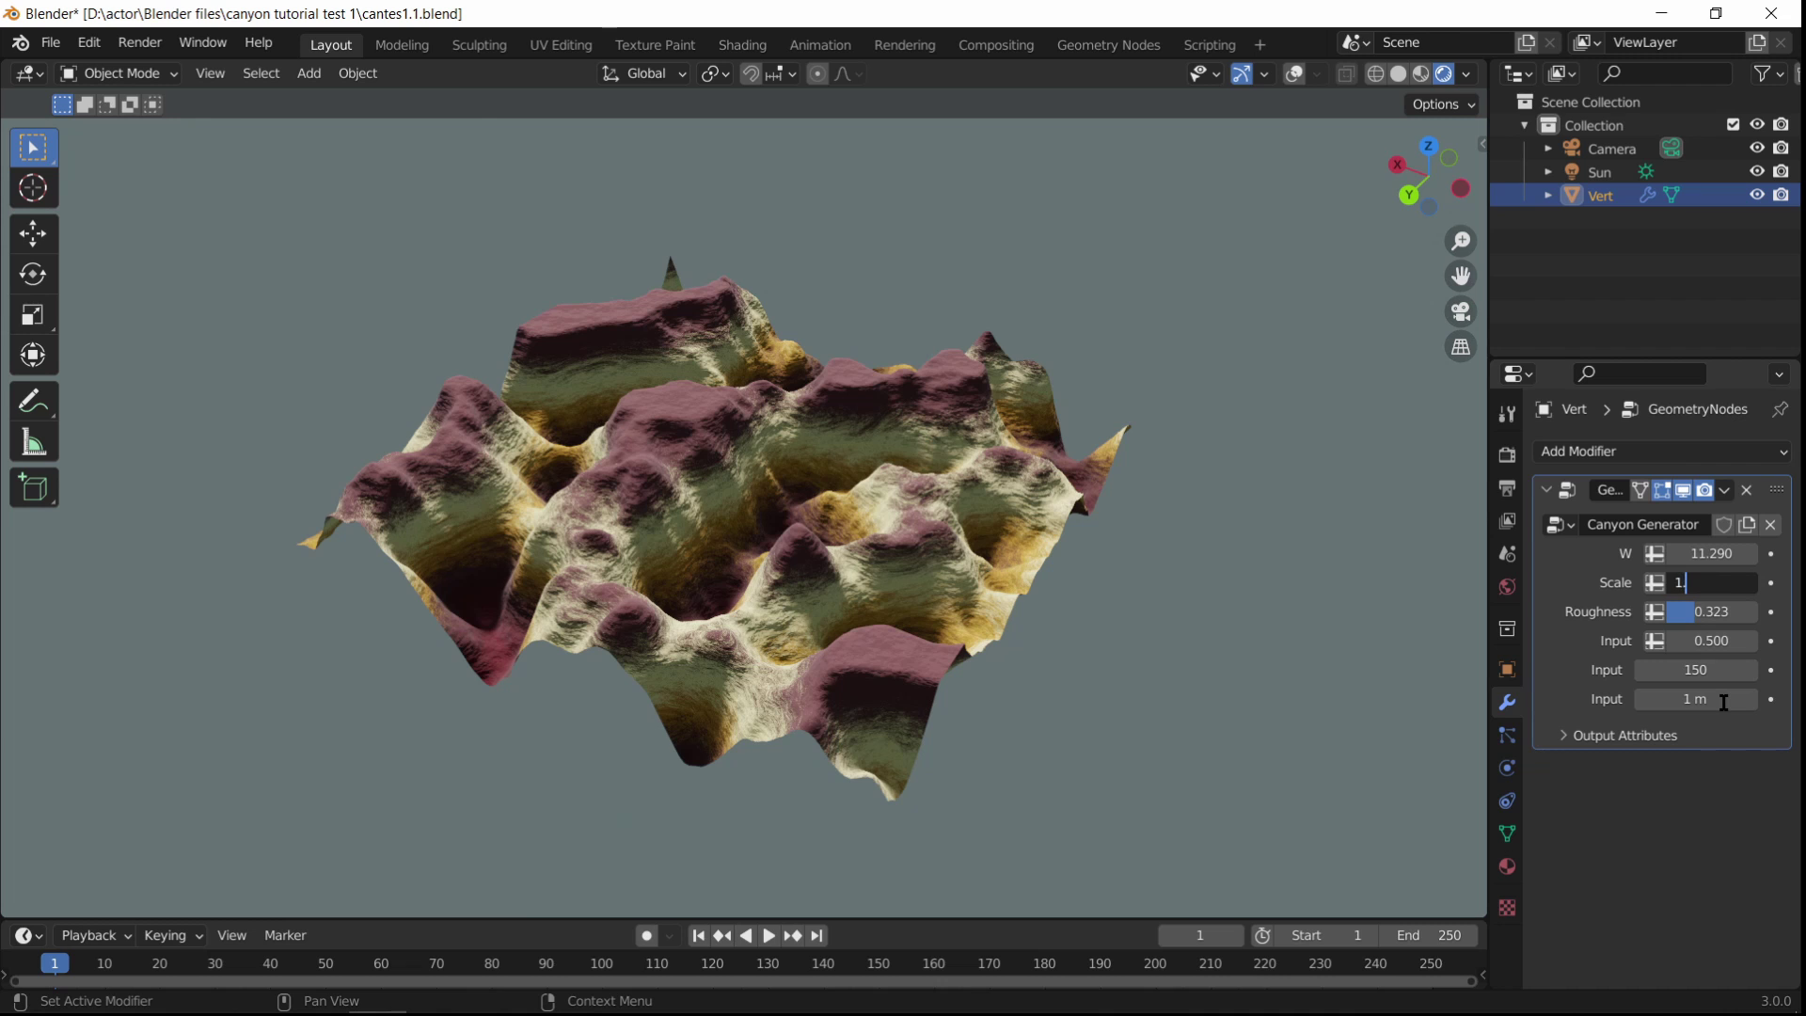
{"action": "key", "text": "Return"}
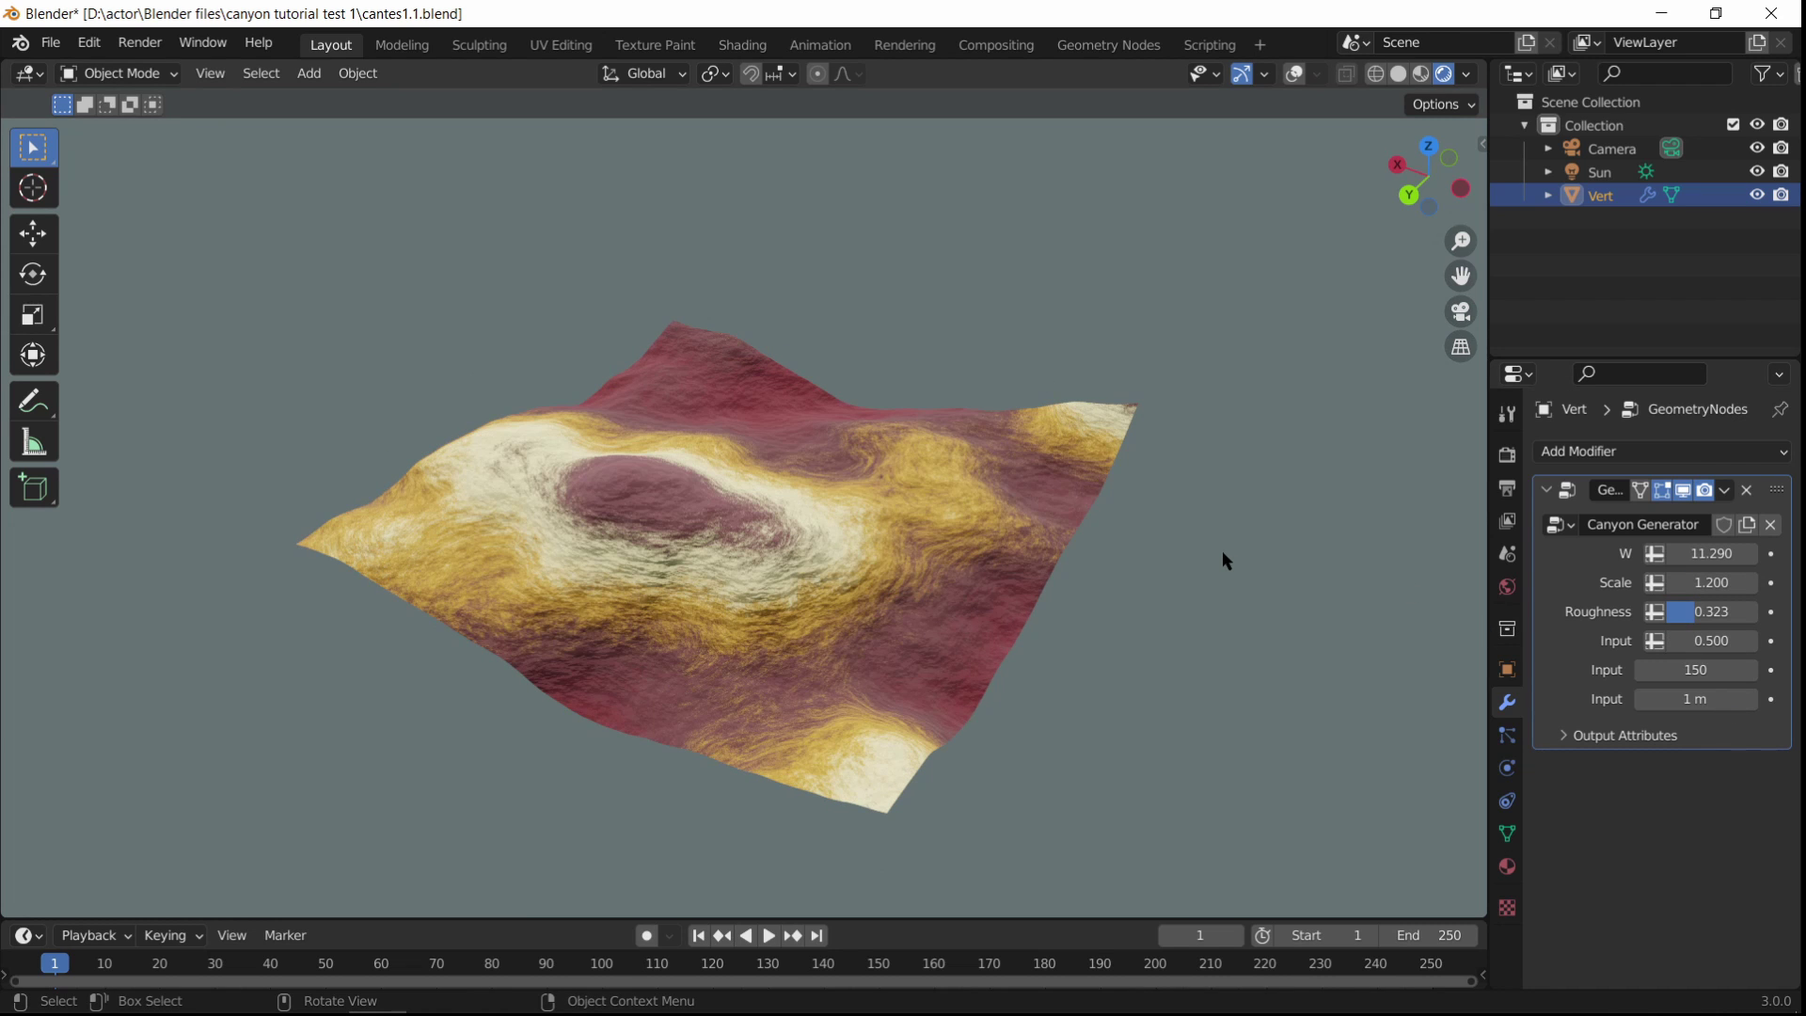
{"action": "middle_click_drag", "start_coordinate": [1222, 550], "coordinate": [1135, 562]}
{"action": "left_click_drag", "start_coordinate": [1713, 583], "coordinate": [1771, 584]}
{"action": "middle_click_drag", "start_coordinate": [1099, 471], "coordinate": [850, 528]}
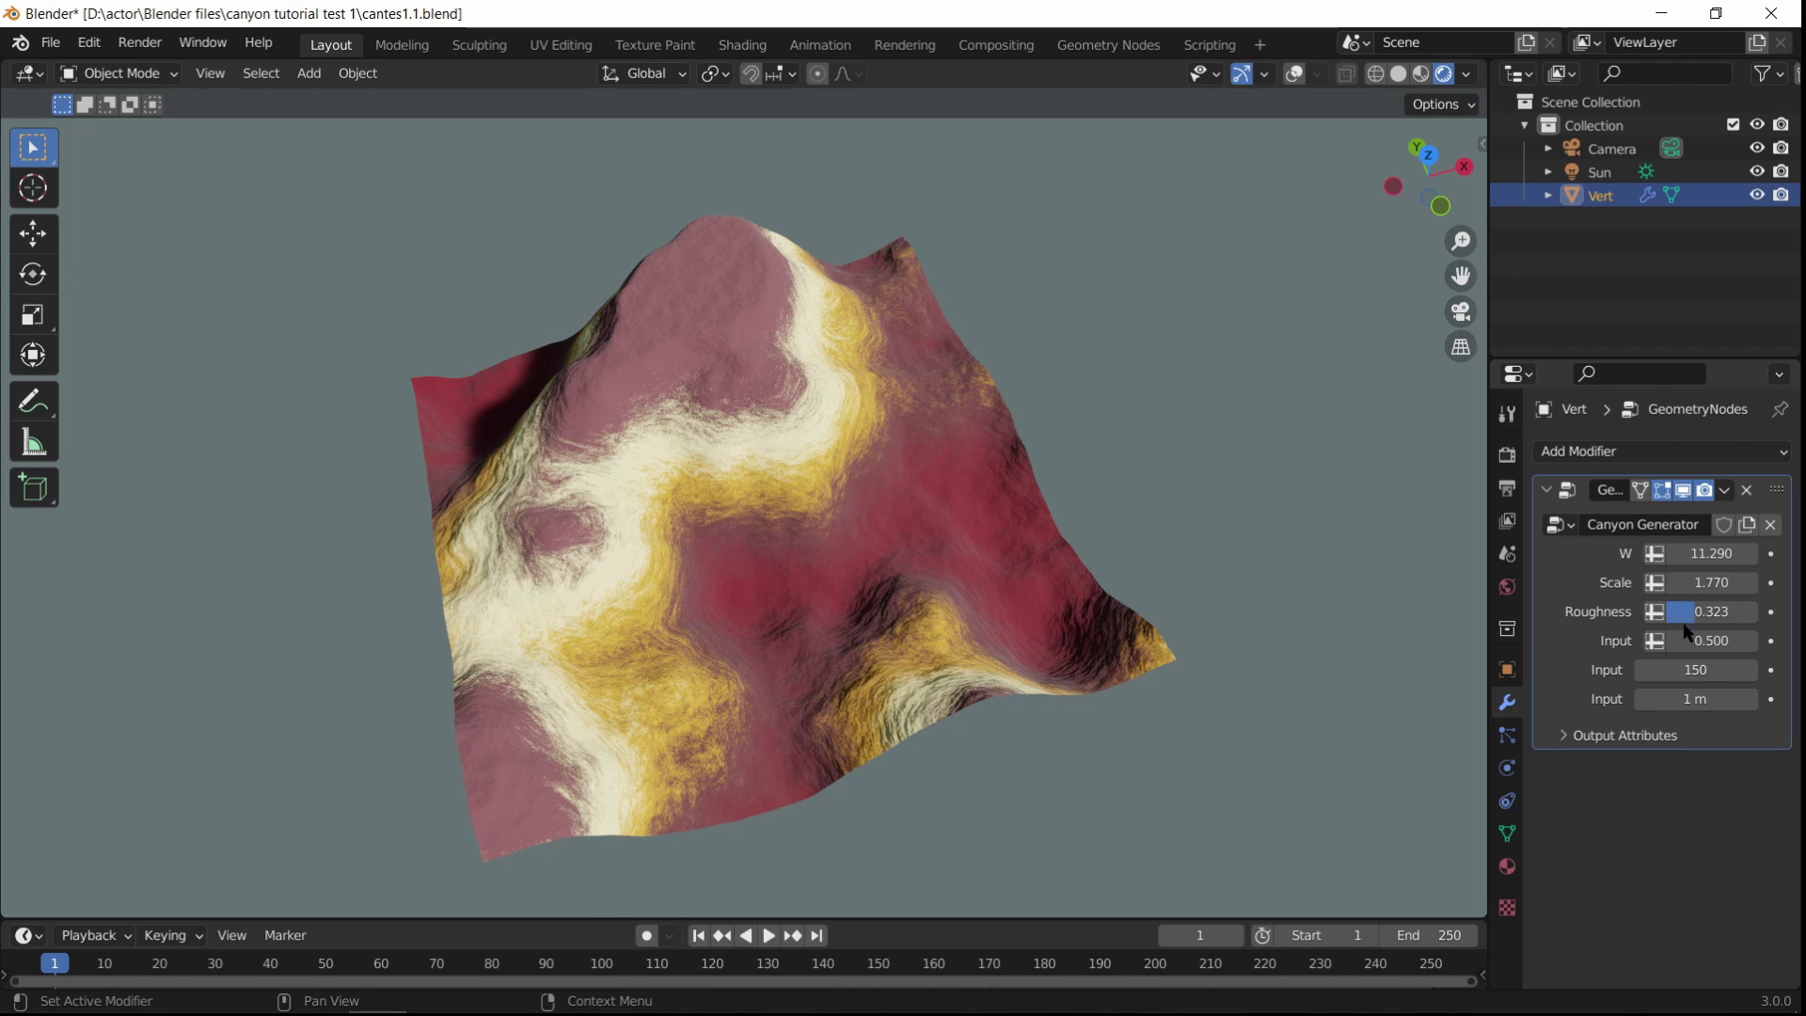
Step: Set the Canyon Generator's Roughness to about 0.566, W to 1 and Scale to 4
{"action": "left_click_drag", "start_coordinate": [1702, 612], "coordinate": [1719, 612]}
{"action": "middle_click_drag", "start_coordinate": [1181, 595], "coordinate": [1130, 553]}
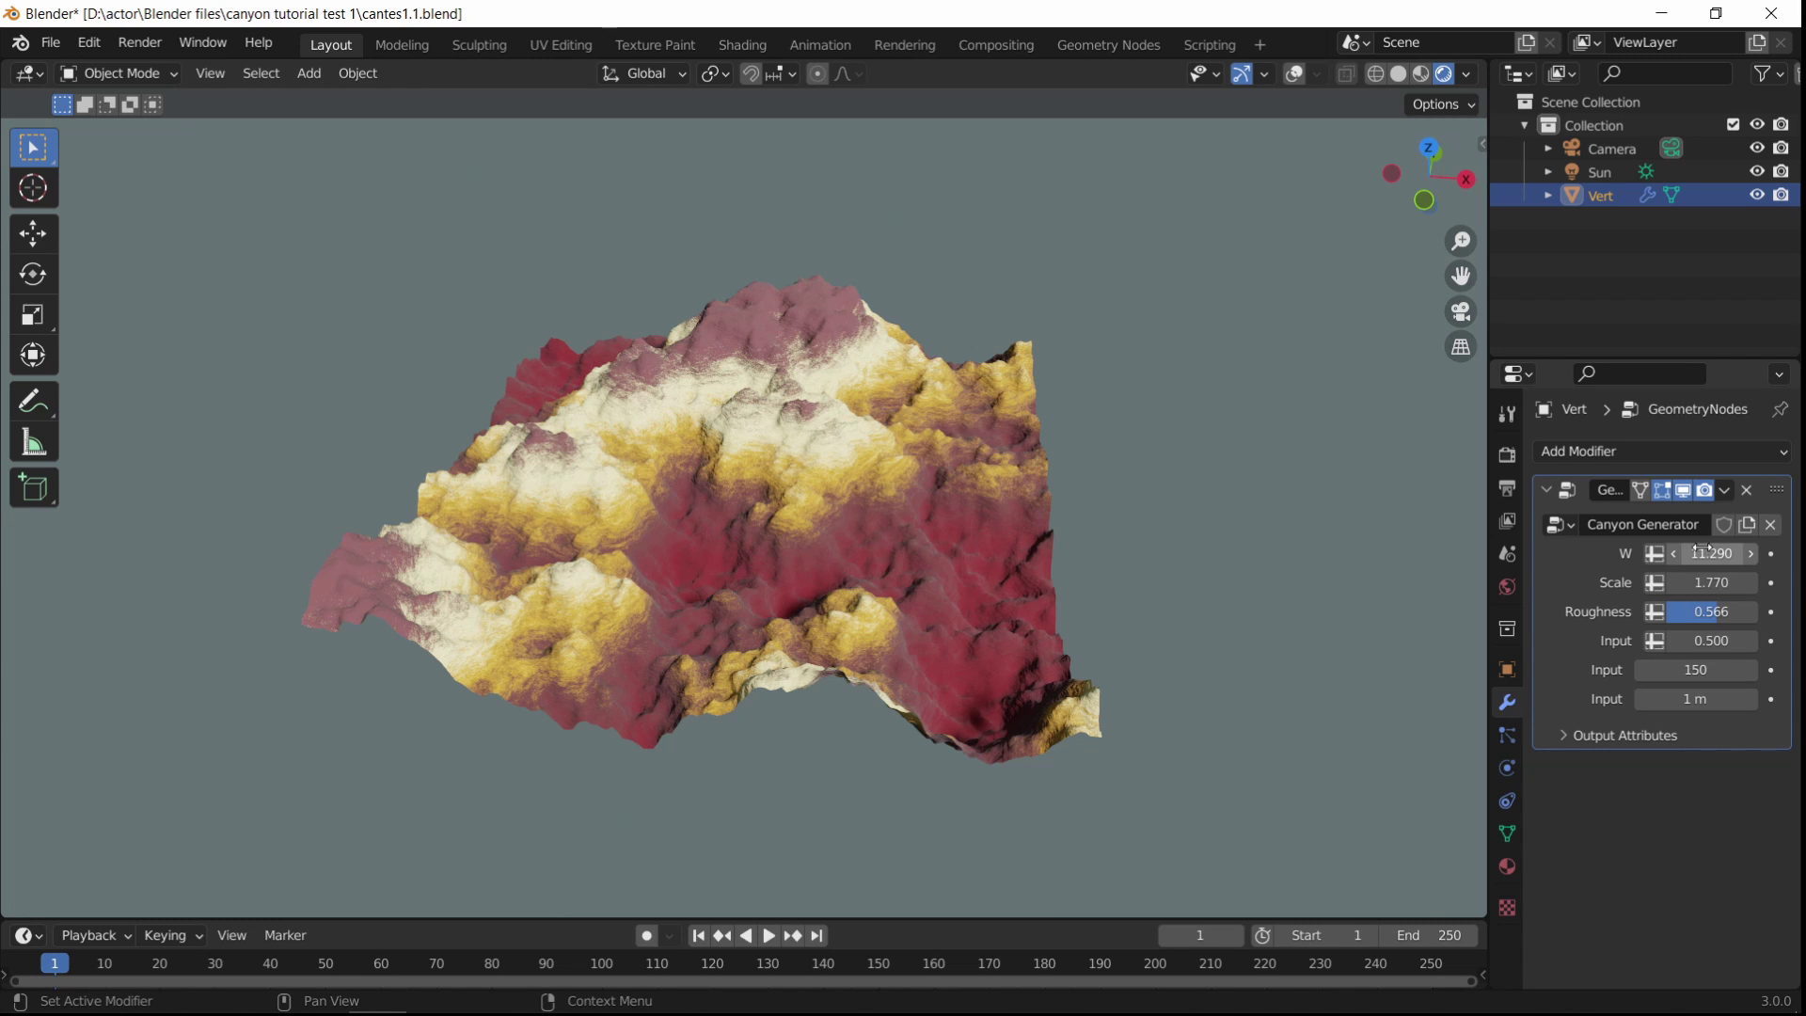
{"action": "key", "text": "Return"}
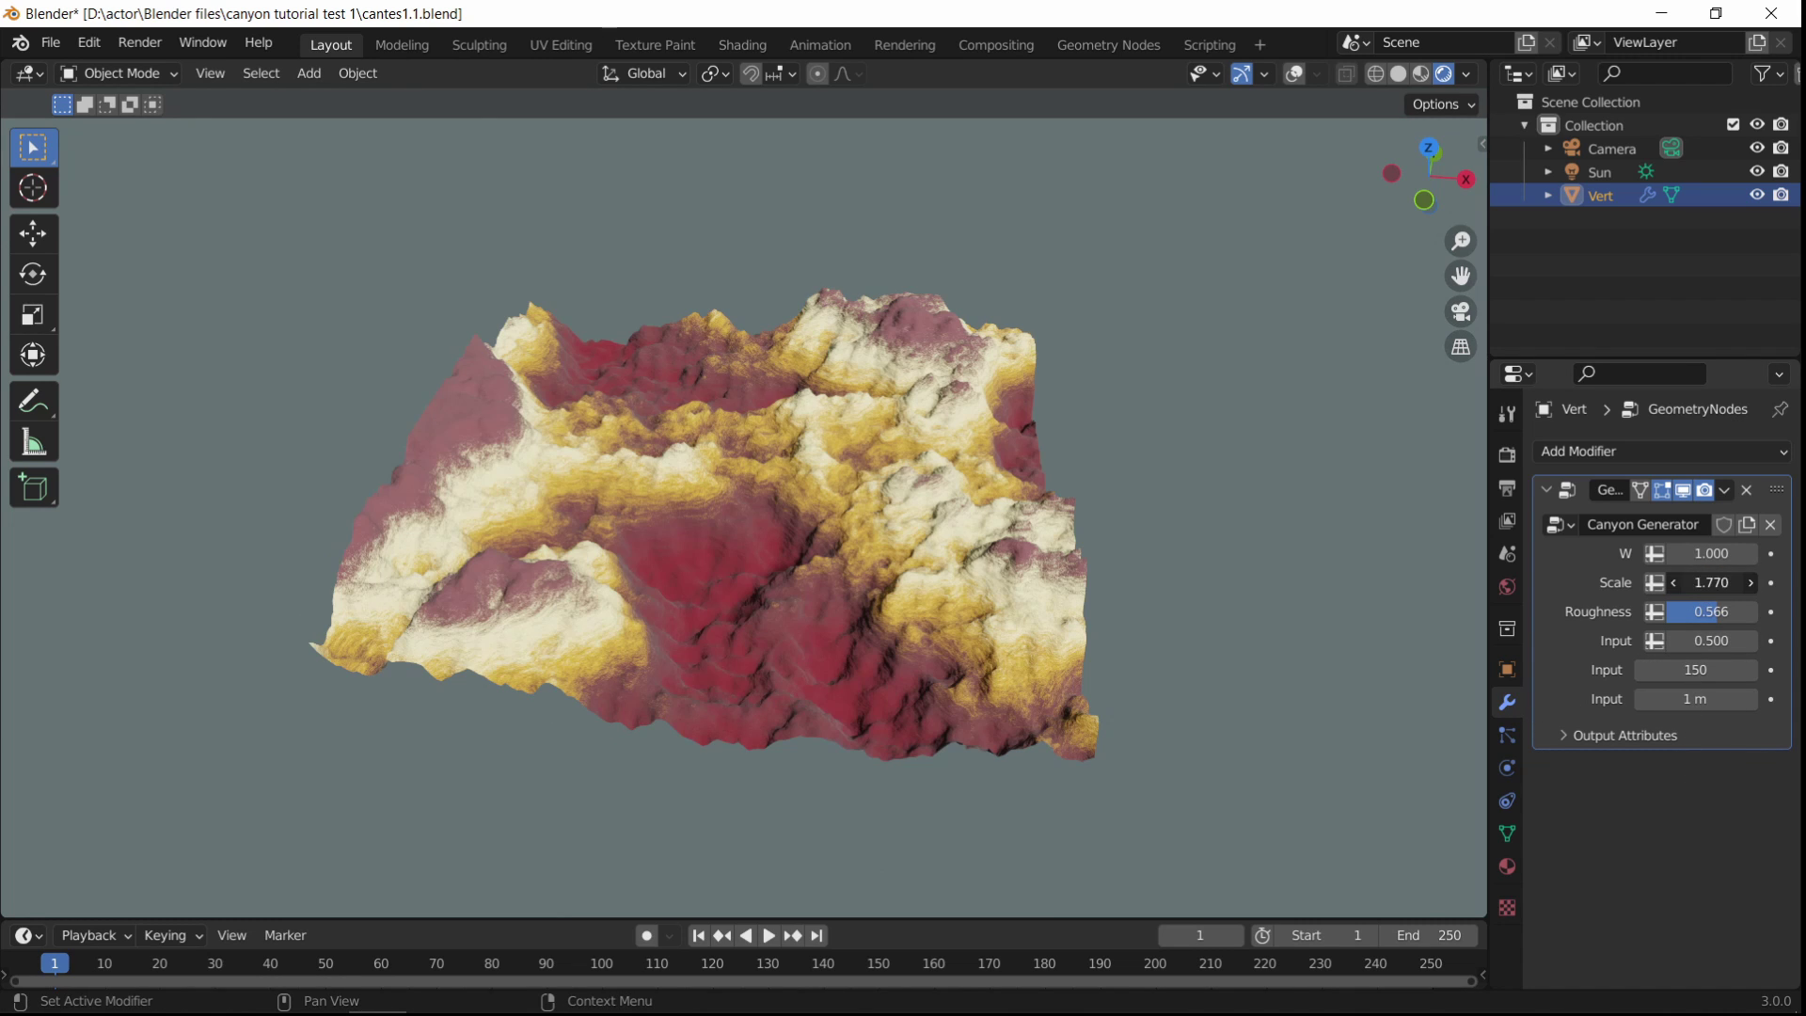
{"action": "type", "text": "4"}
{"action": "key", "text": "Return"}
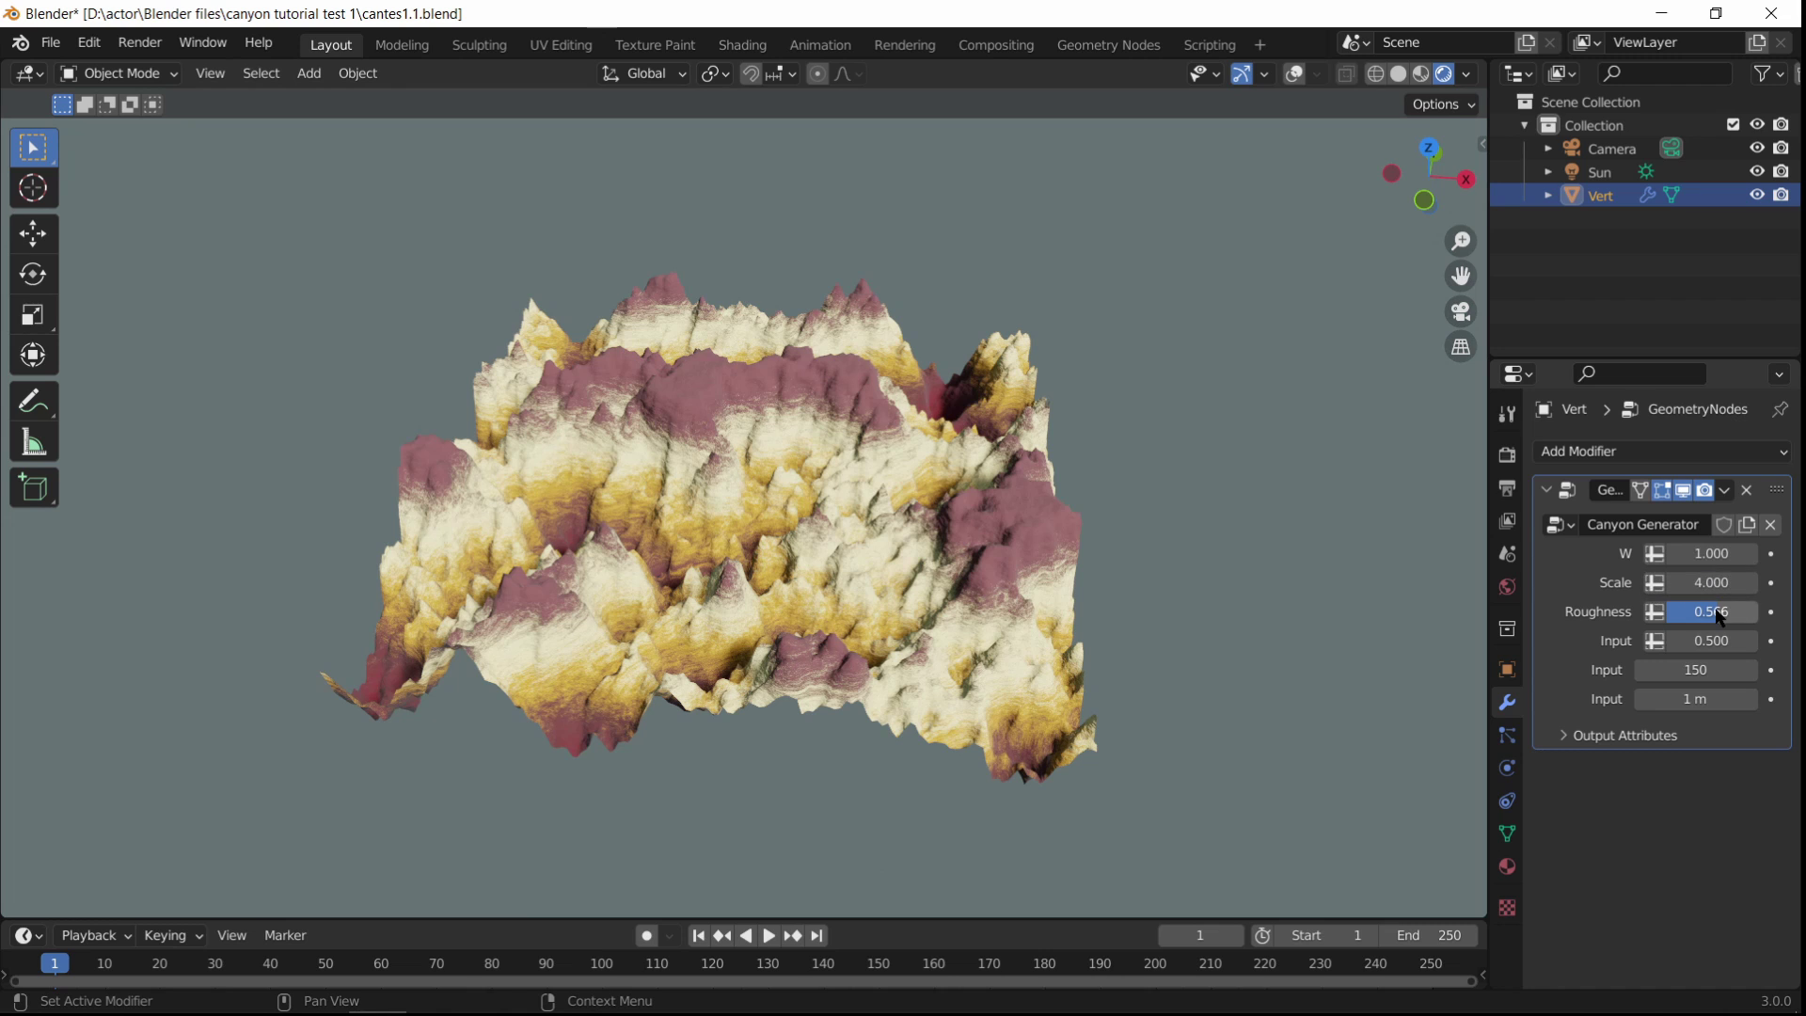
Step: Set the Canyon Generator's Roughness to about 0.444 and its last two unnamed inputs to 98 and 0.95 m
{"action": "mouse_move", "coordinate": [1715, 615]}
{"action": "left_mouse_down"}
{"action": "mouse_move", "coordinate": [1679, 616]}
{"action": "mouse_move", "coordinate": [1704, 616]}
{"action": "left_mouse_up"}
{"action": "middle_click_drag", "start_coordinate": [887, 548], "coordinate": [931, 549]}
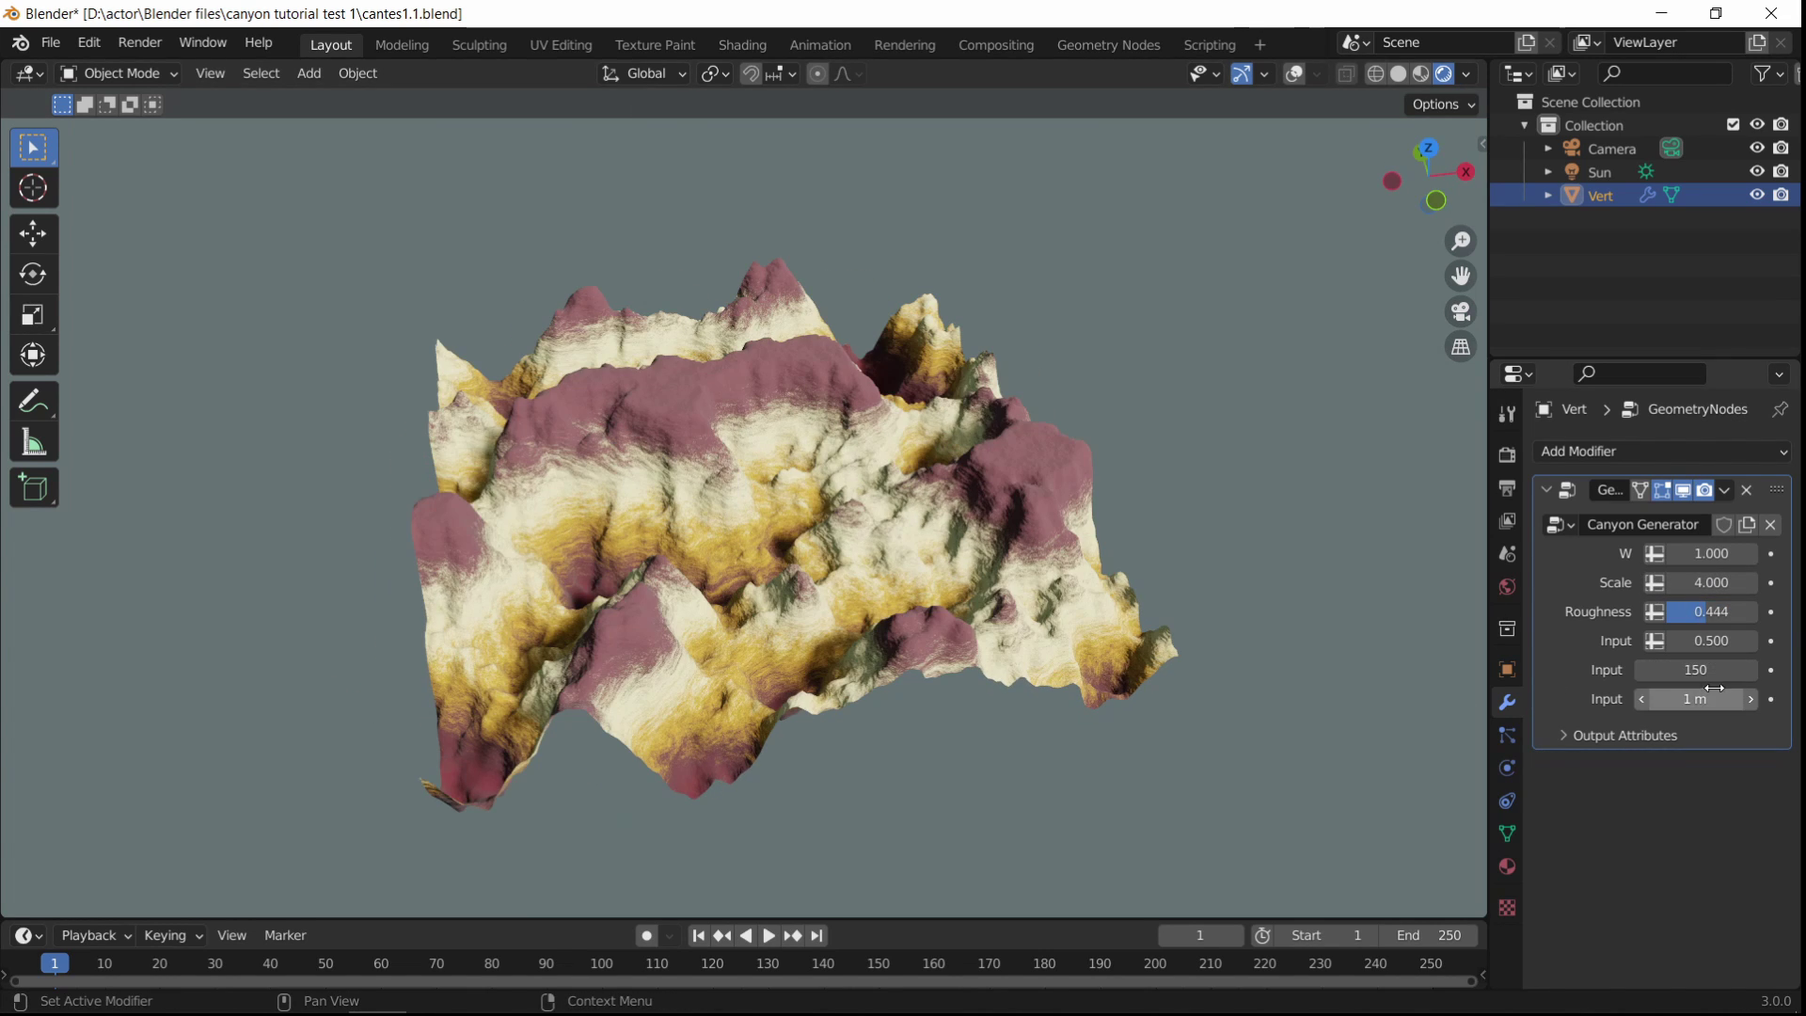
{"action": "left_click_drag", "start_coordinate": [1712, 670], "coordinate": [1683, 699]}
{"action": "middle_click_drag", "start_coordinate": [828, 489], "coordinate": [952, 549]}
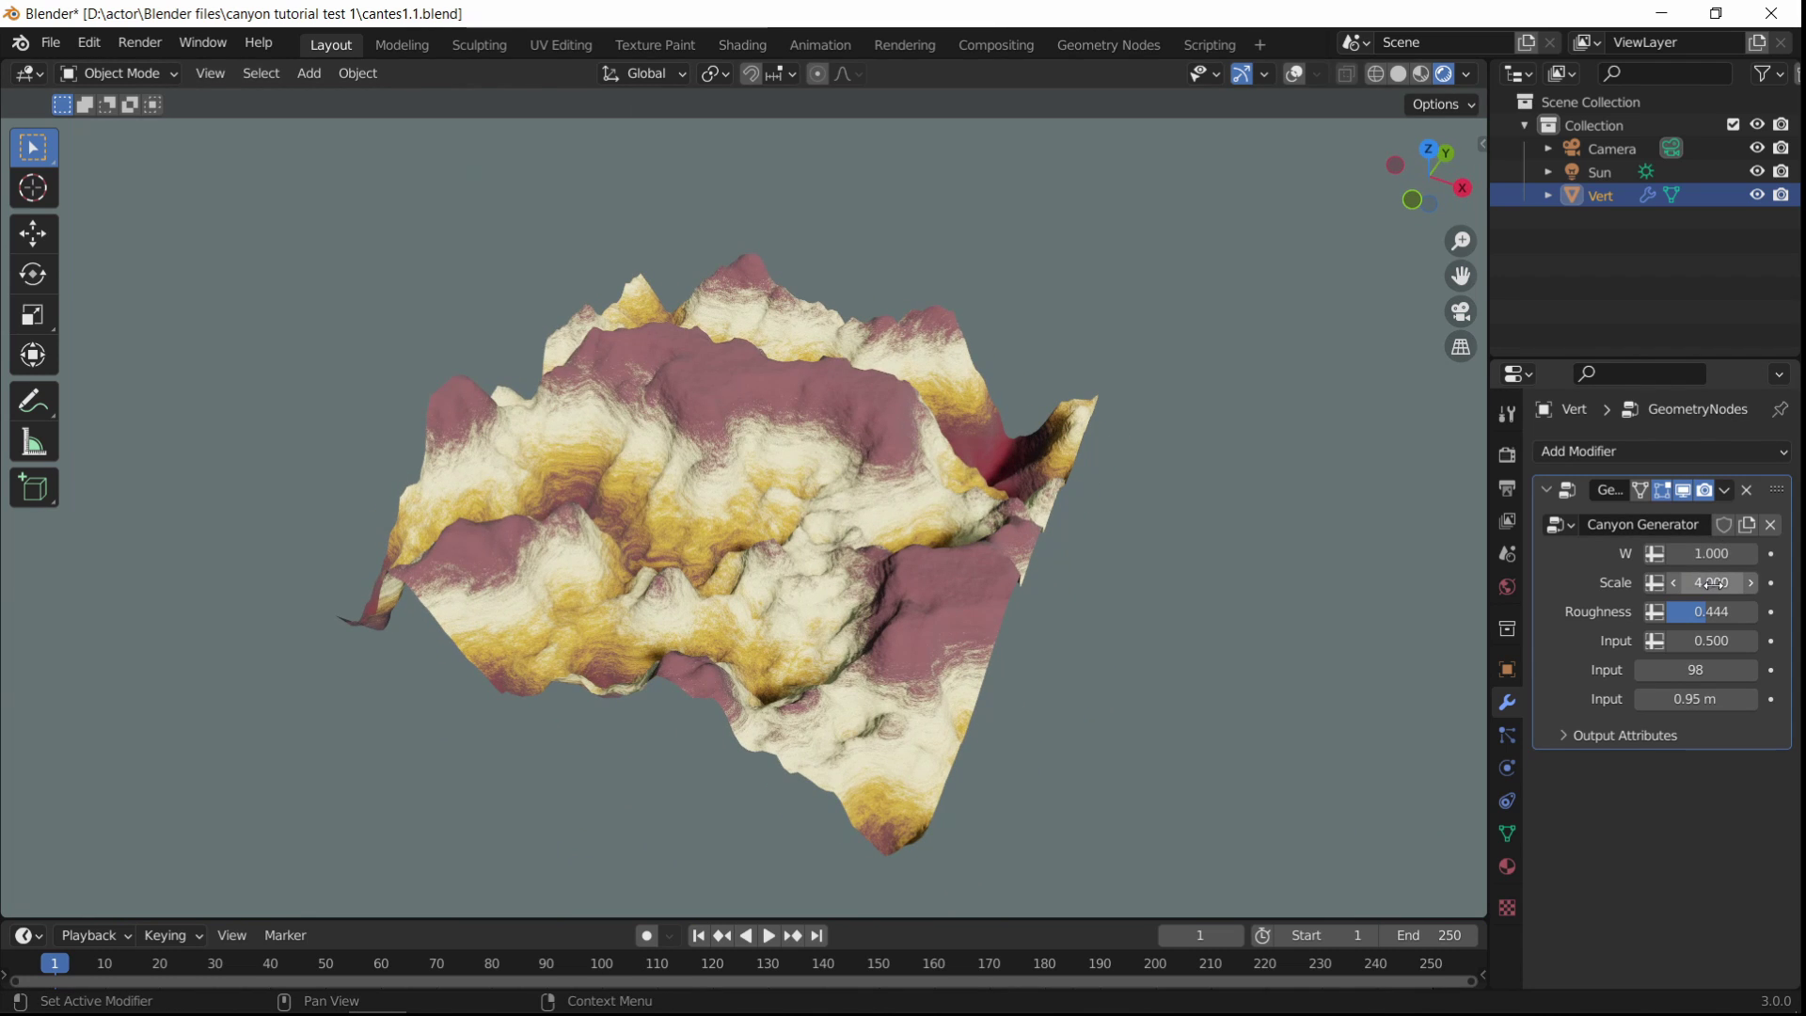
Step: Set the Canyon Generator's Scale to 3.7 and the unnamed input below Roughness to 0.33
{"action": "left_click_drag", "start_coordinate": [1712, 582], "coordinate": [1674, 582]}
{"action": "scroll", "coordinate": [1008, 607], "scroll_direction": "up", "scroll_amount": 5}
{"action": "middle_click_drag", "start_coordinate": [963, 559], "coordinate": [837, 556]}
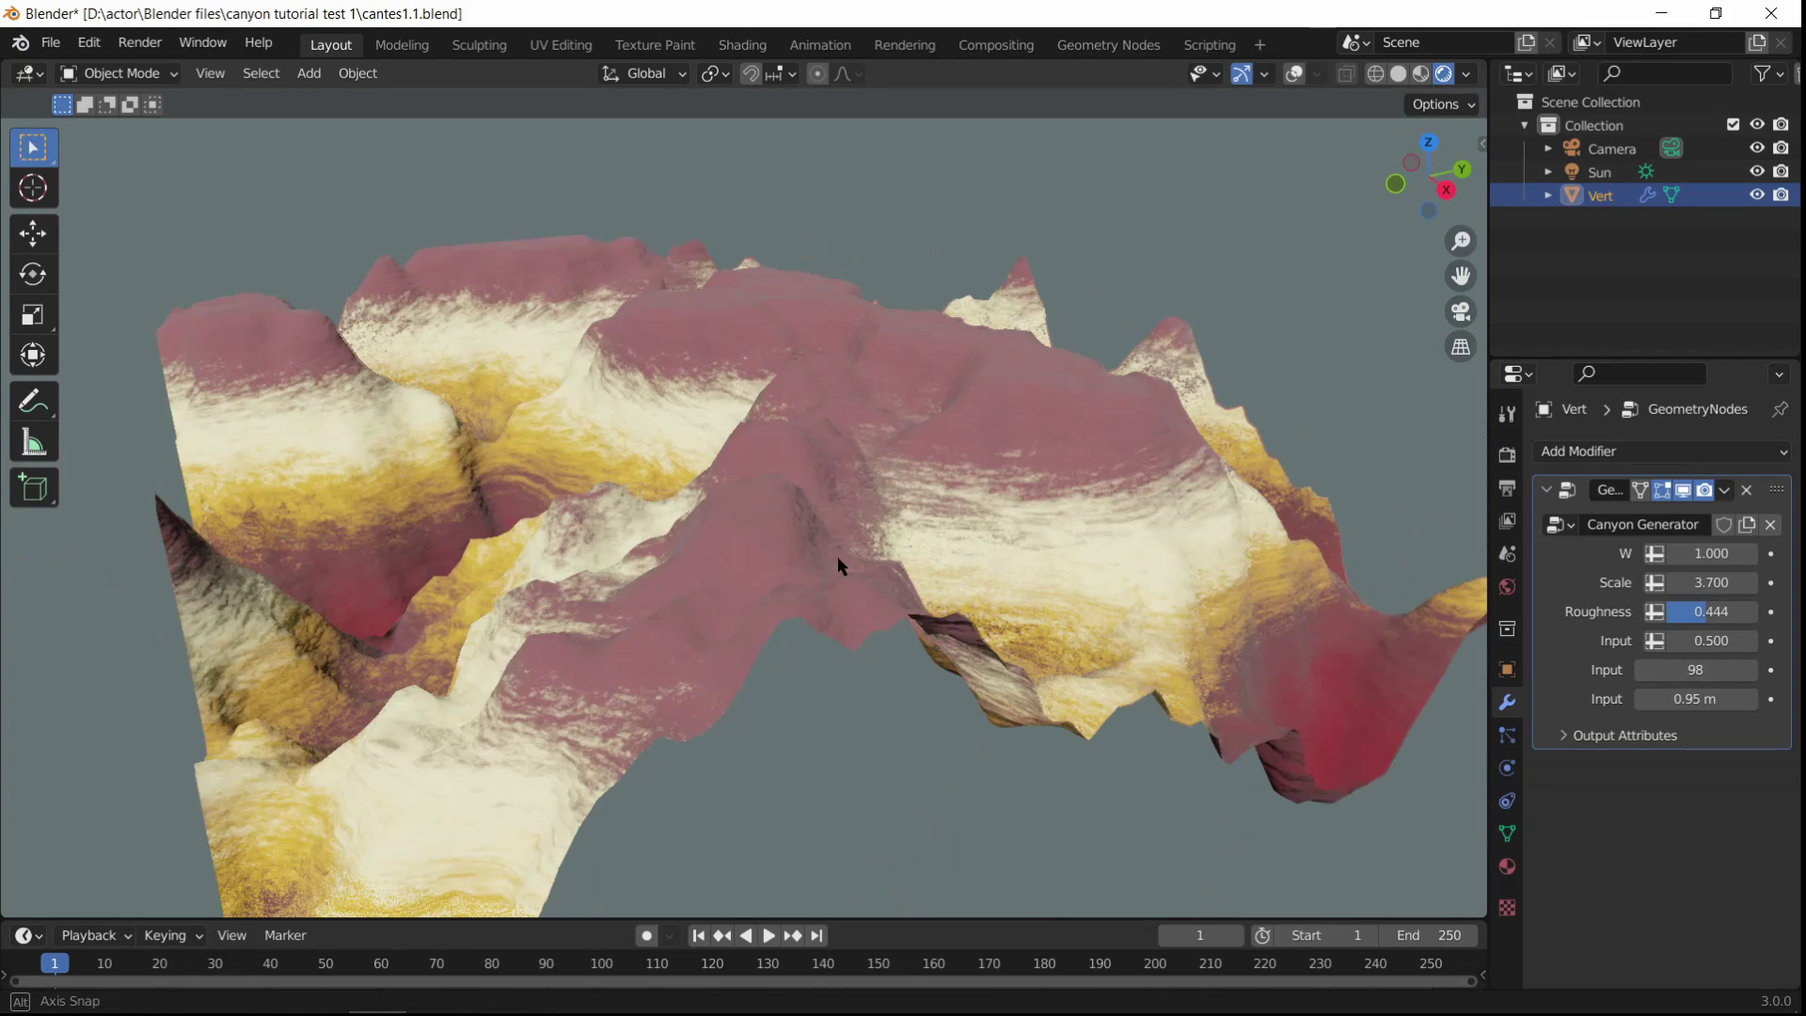
{"action": "scroll", "coordinate": [837, 555], "scroll_direction": "down", "scroll_amount": 5}
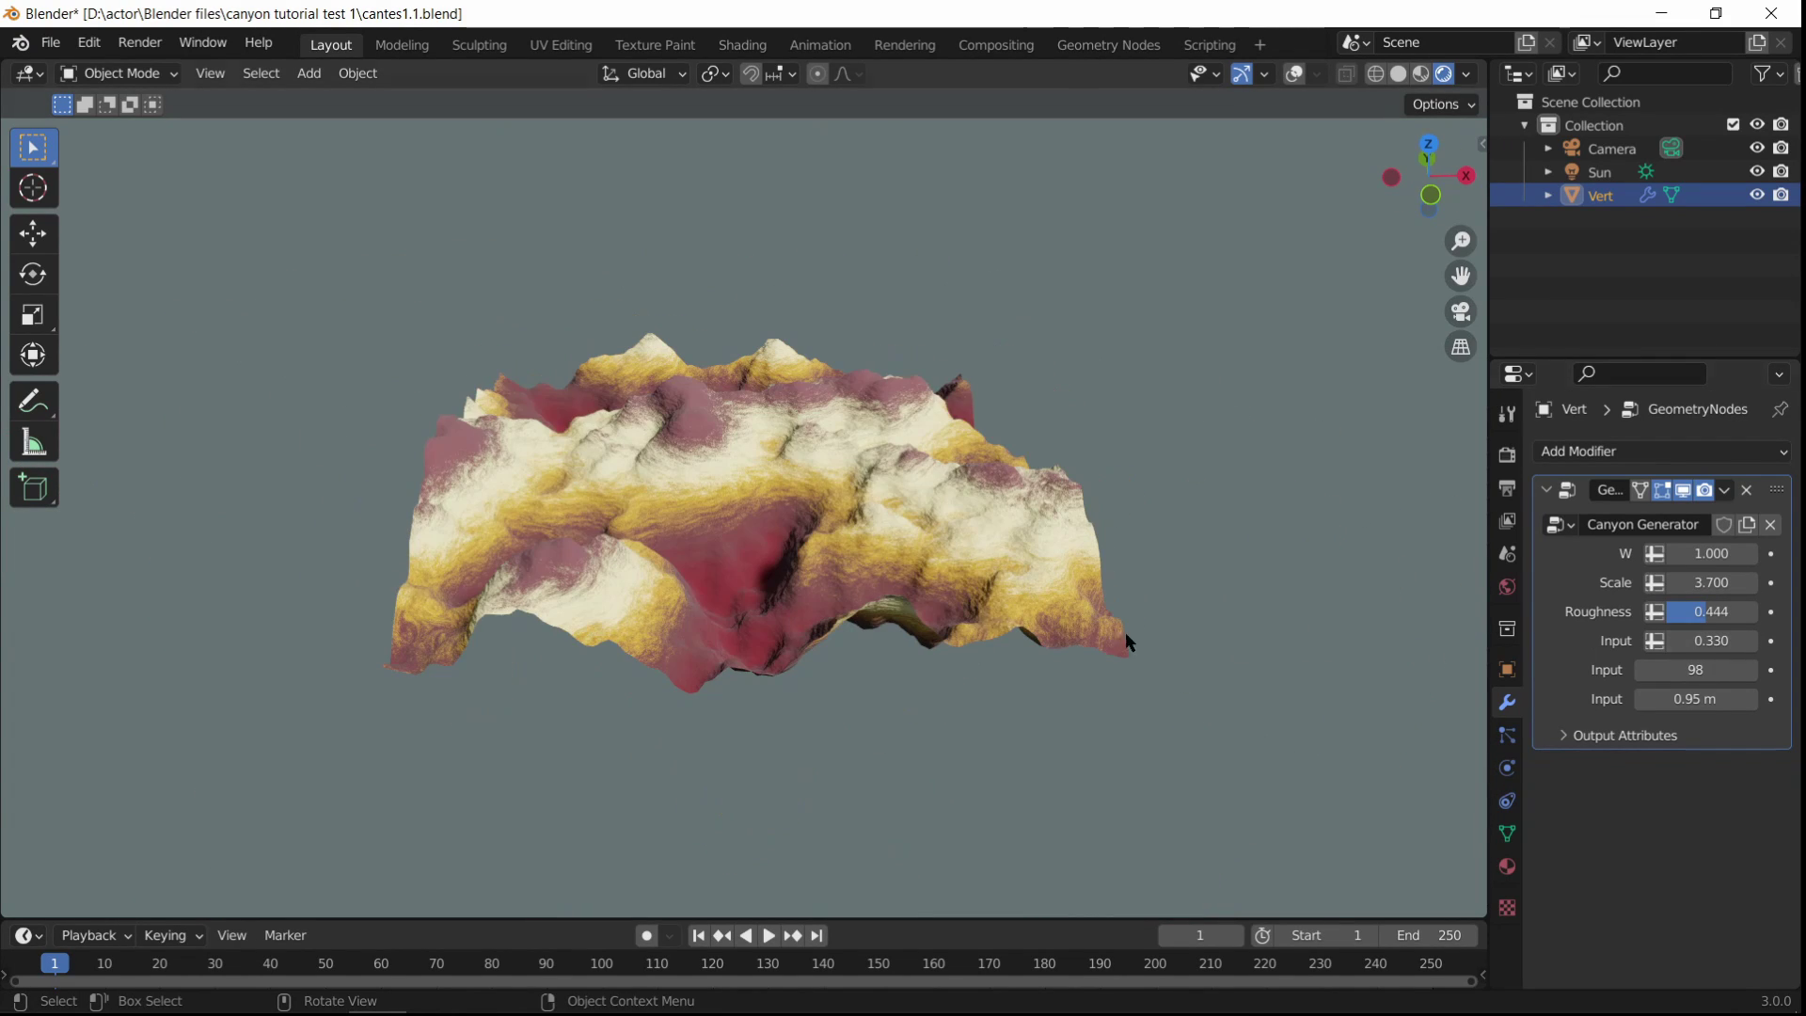
{"action": "middle_click_drag", "start_coordinate": [773, 532], "coordinate": [814, 555]}
Step: Start a new default scene, discarding the changes to cantes1.1.blend
{"action": "left_click", "coordinate": [51, 53]}
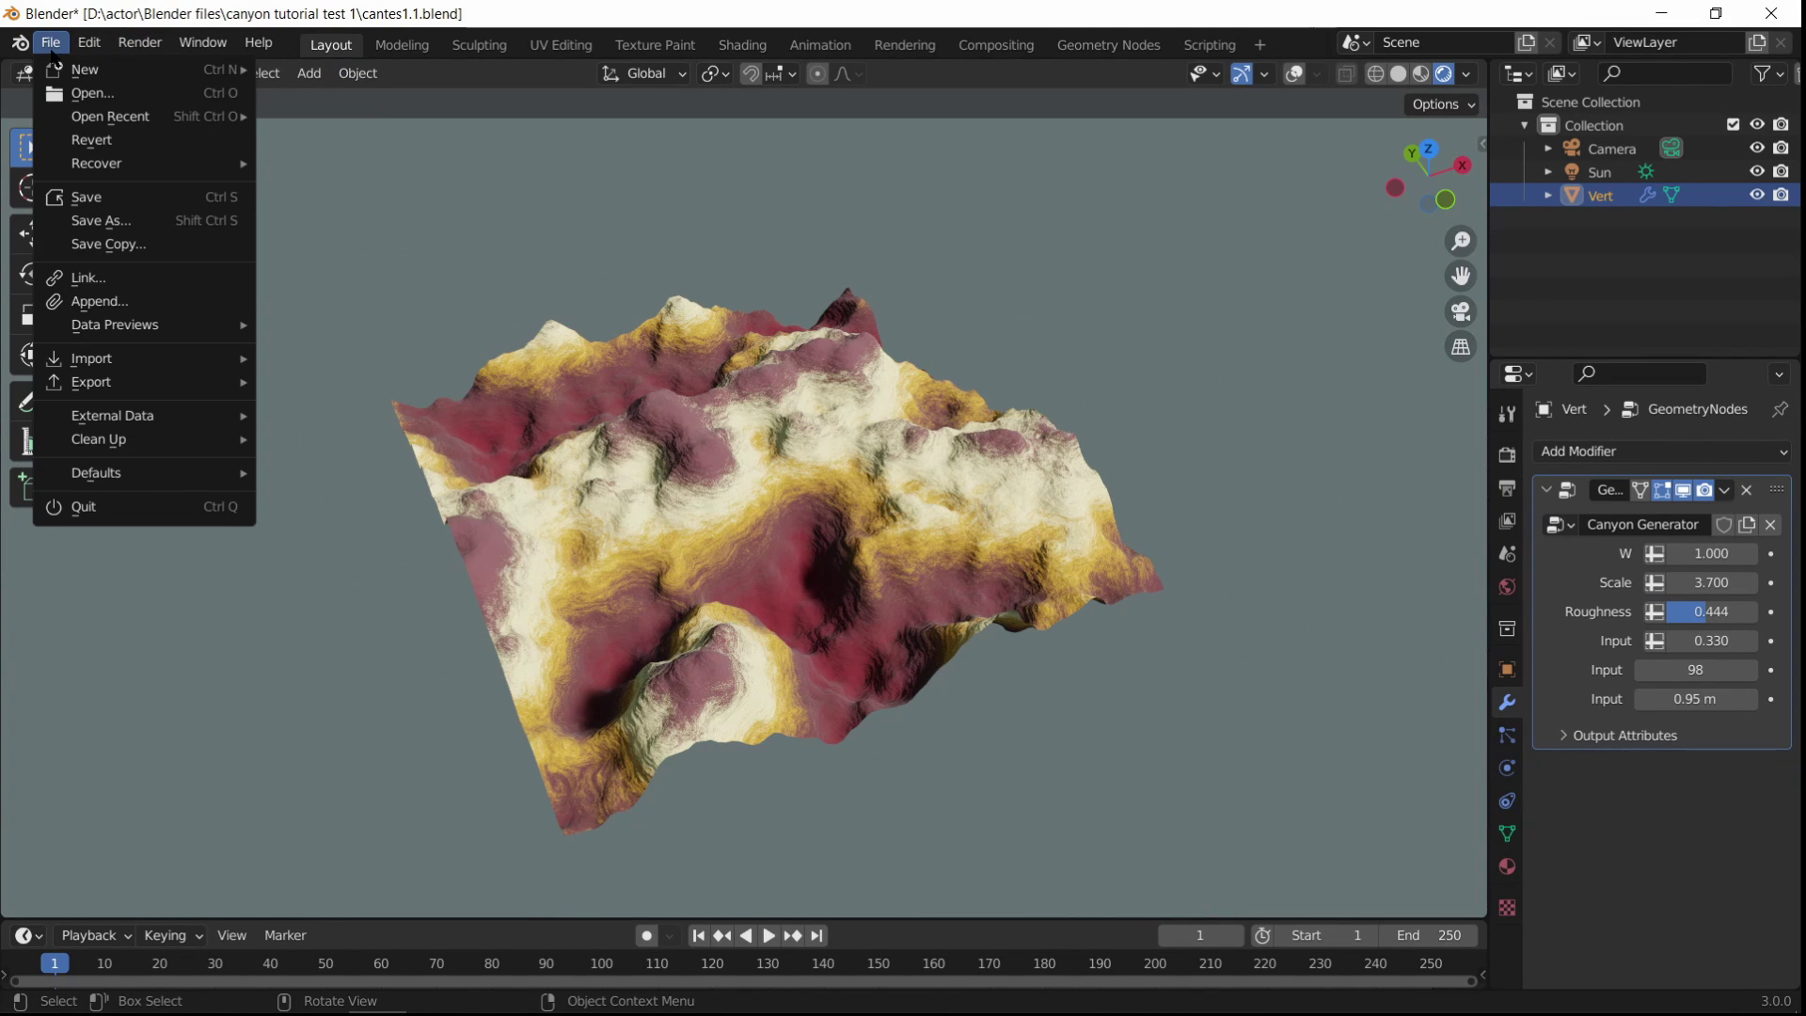
{"action": "mouse_move", "coordinate": [94, 68]}
{"action": "left_click", "coordinate": [384, 64]}
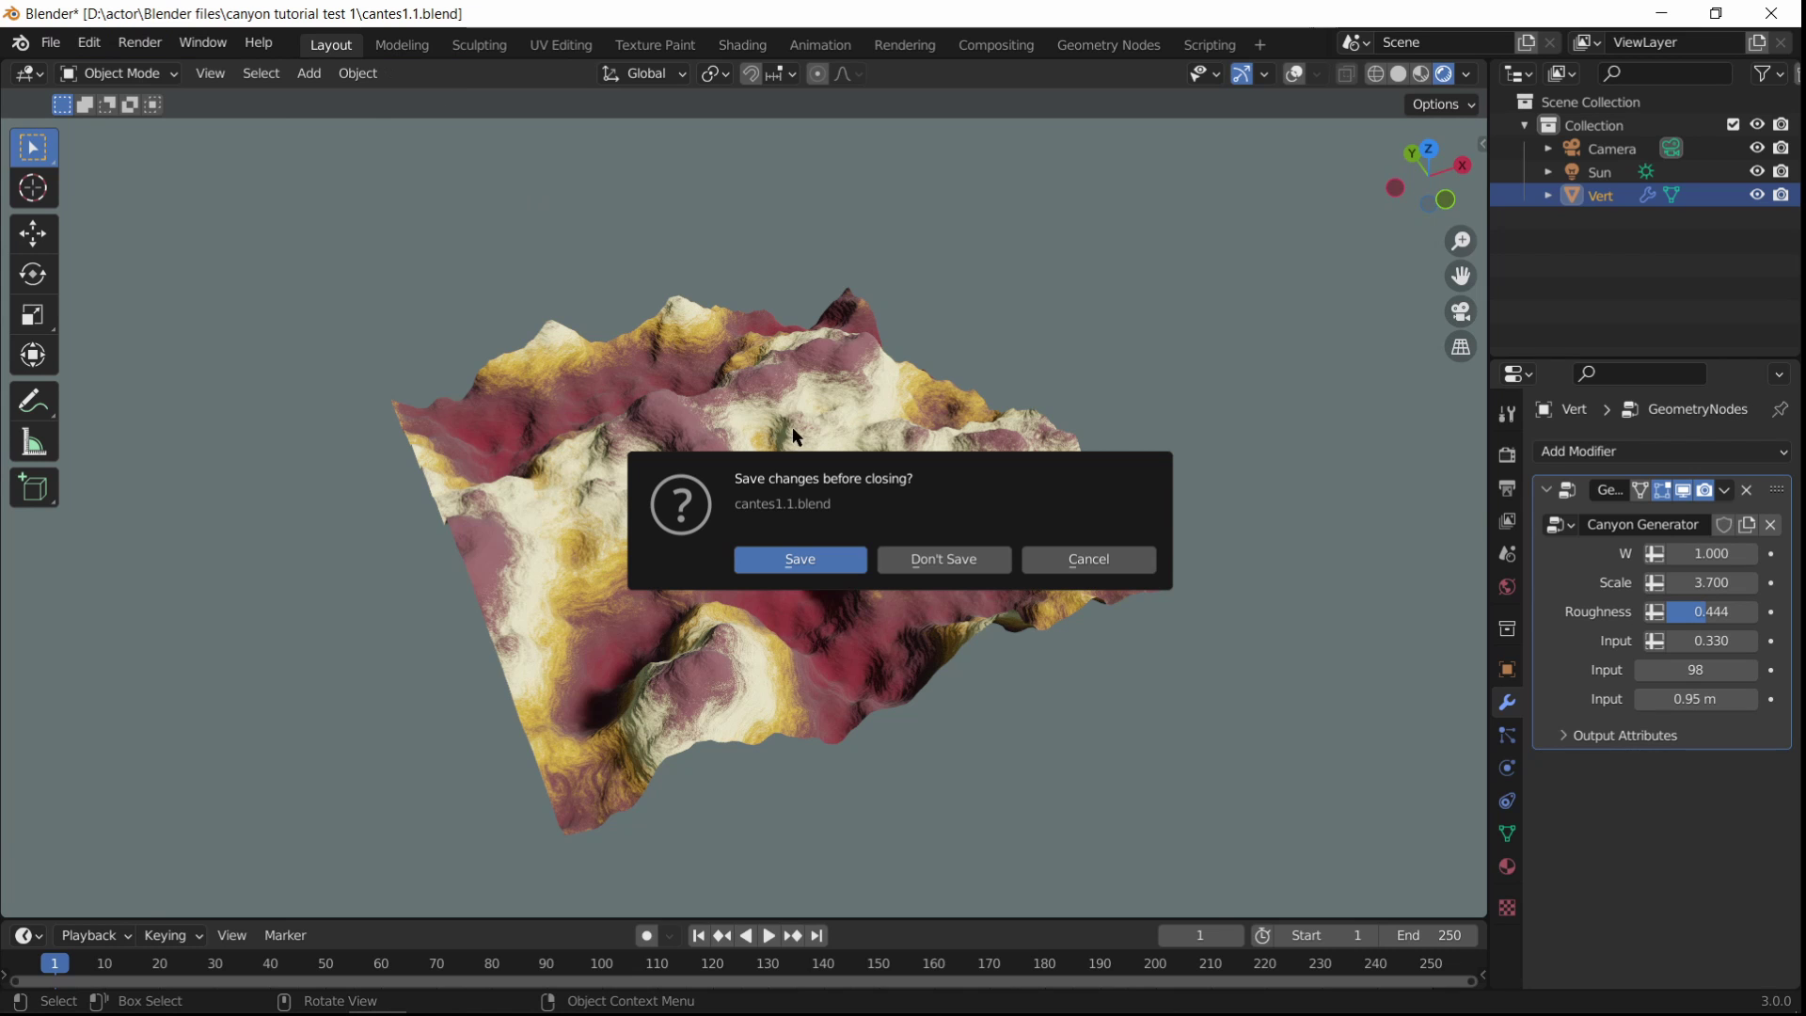
{"action": "left_click", "coordinate": [948, 558]}
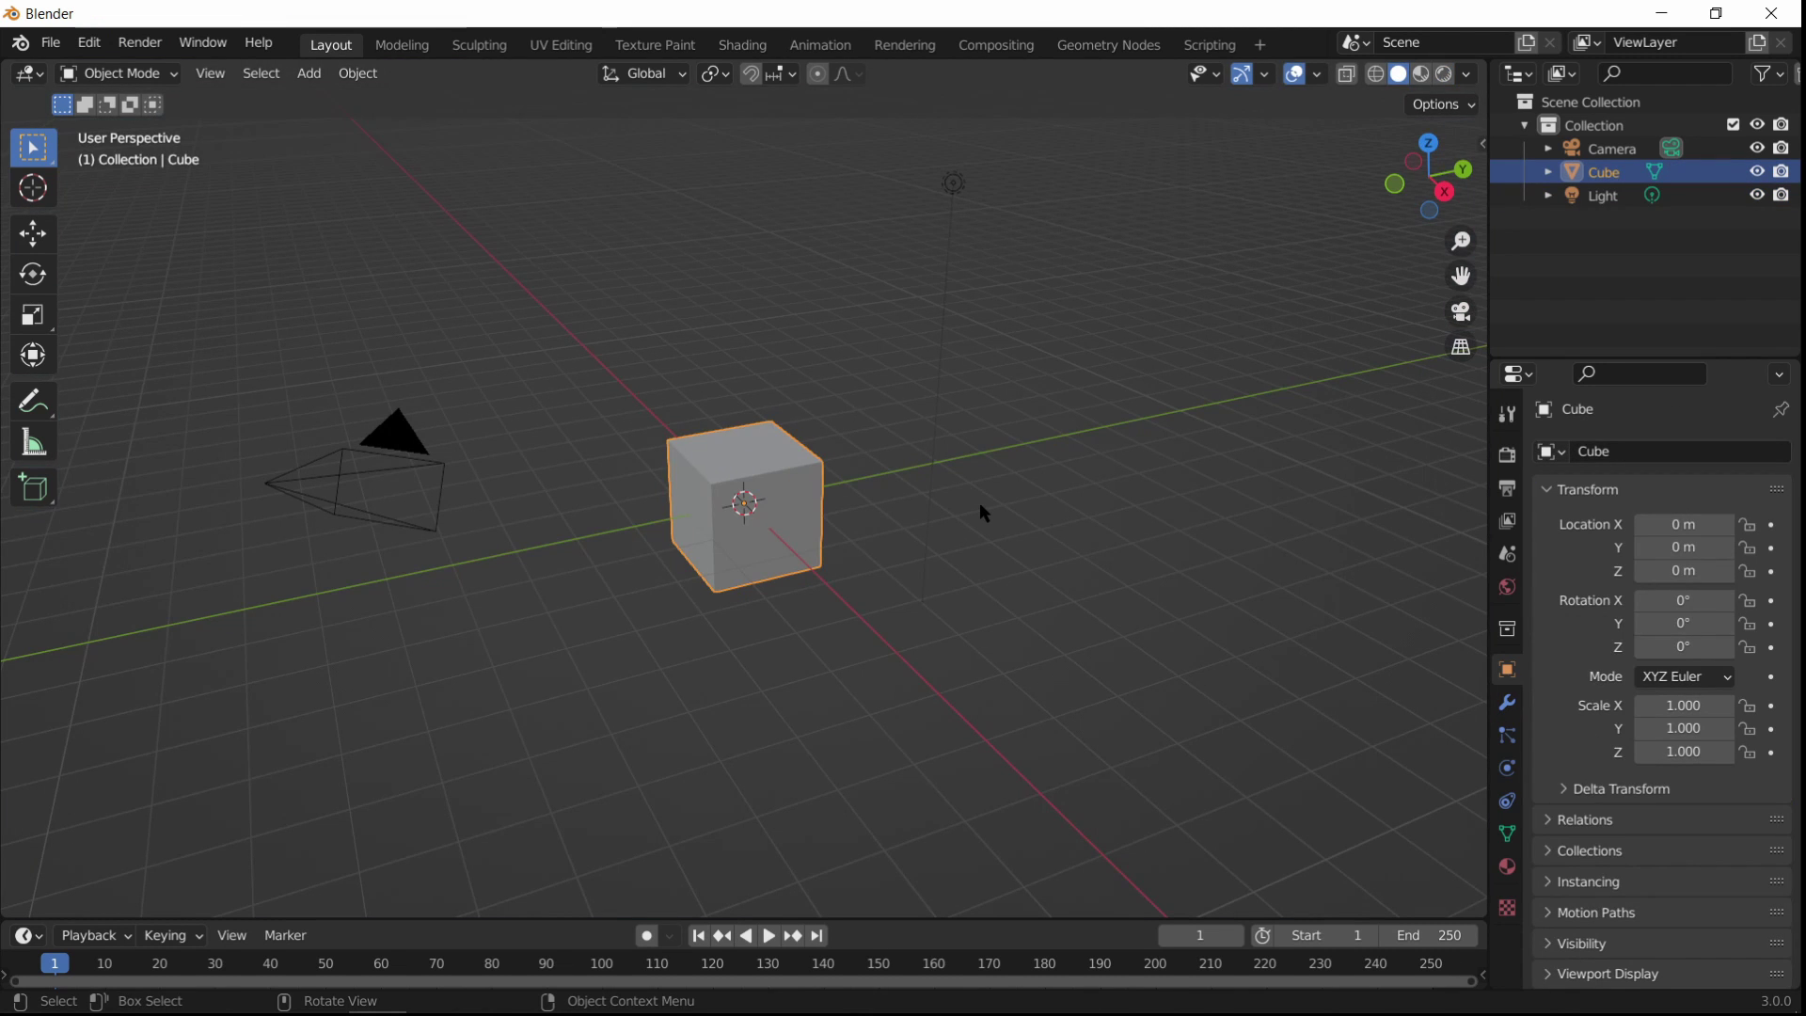
Step: Delete all the default objects and add a cube mesh at the origin
{"action": "middle_click_drag", "start_coordinate": [969, 500], "coordinate": [891, 464]}
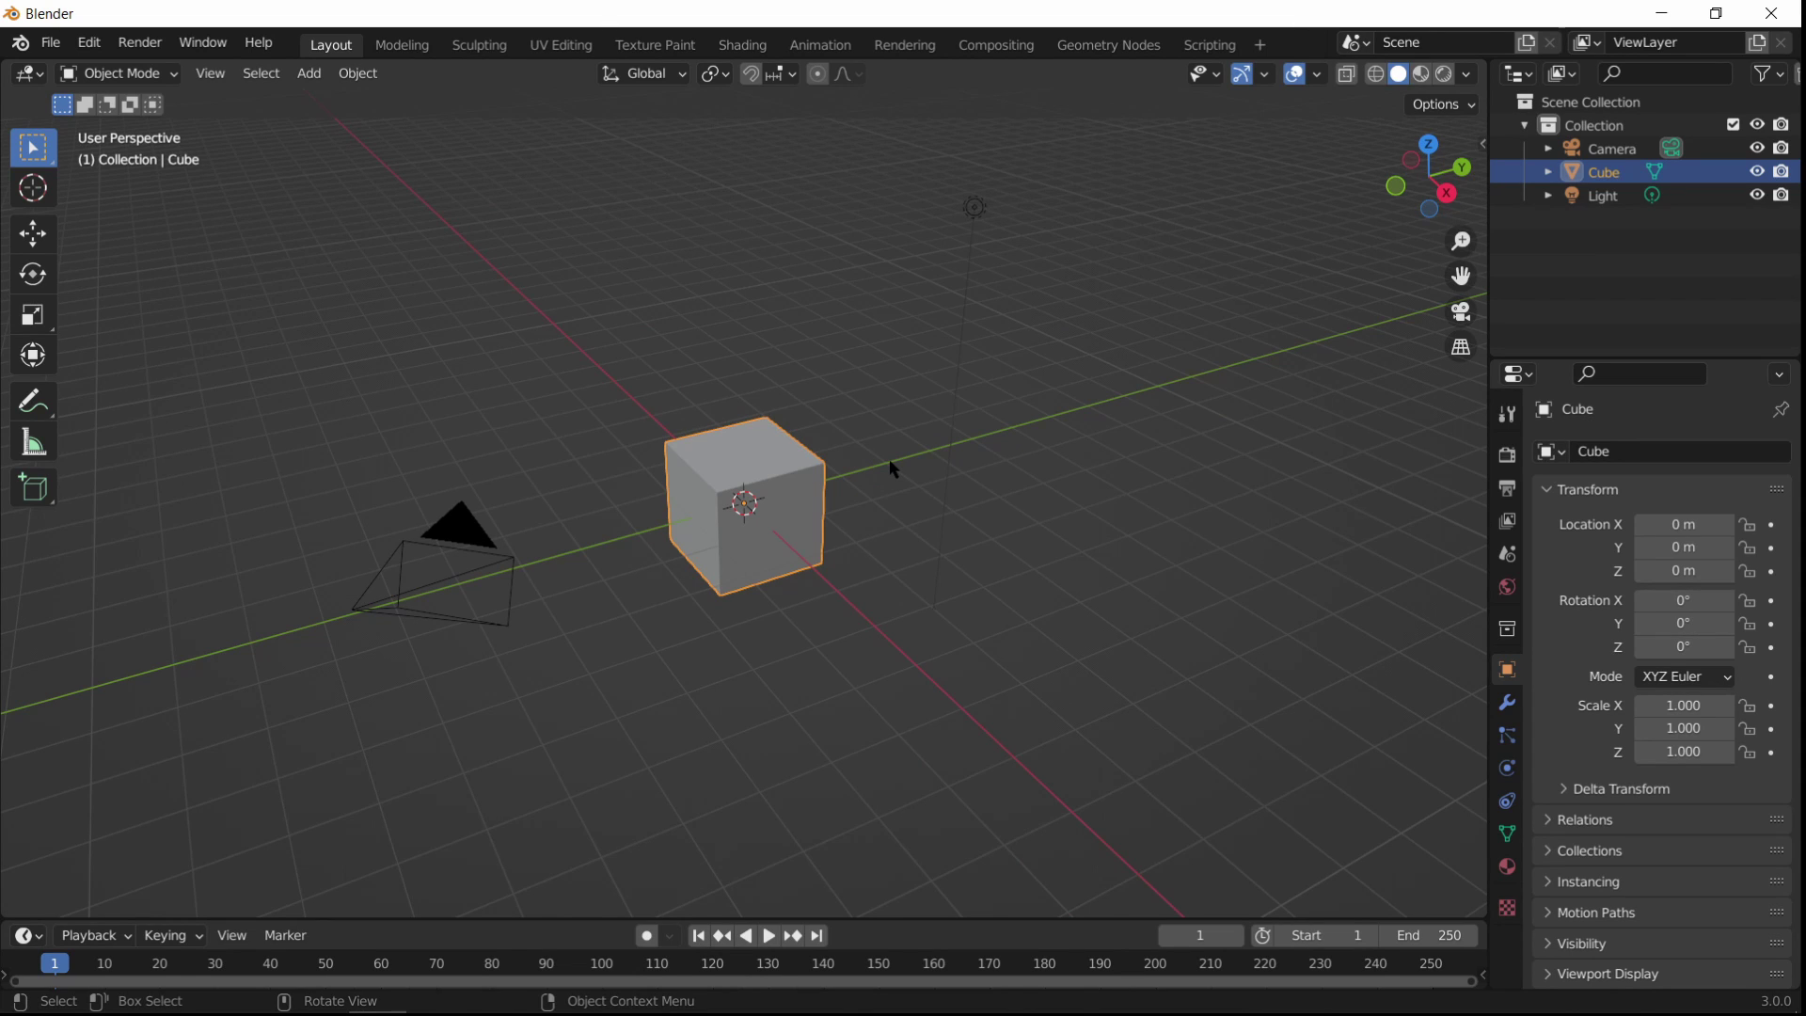
{"action": "middle_click_drag", "start_coordinate": [936, 491], "coordinate": [972, 512]}
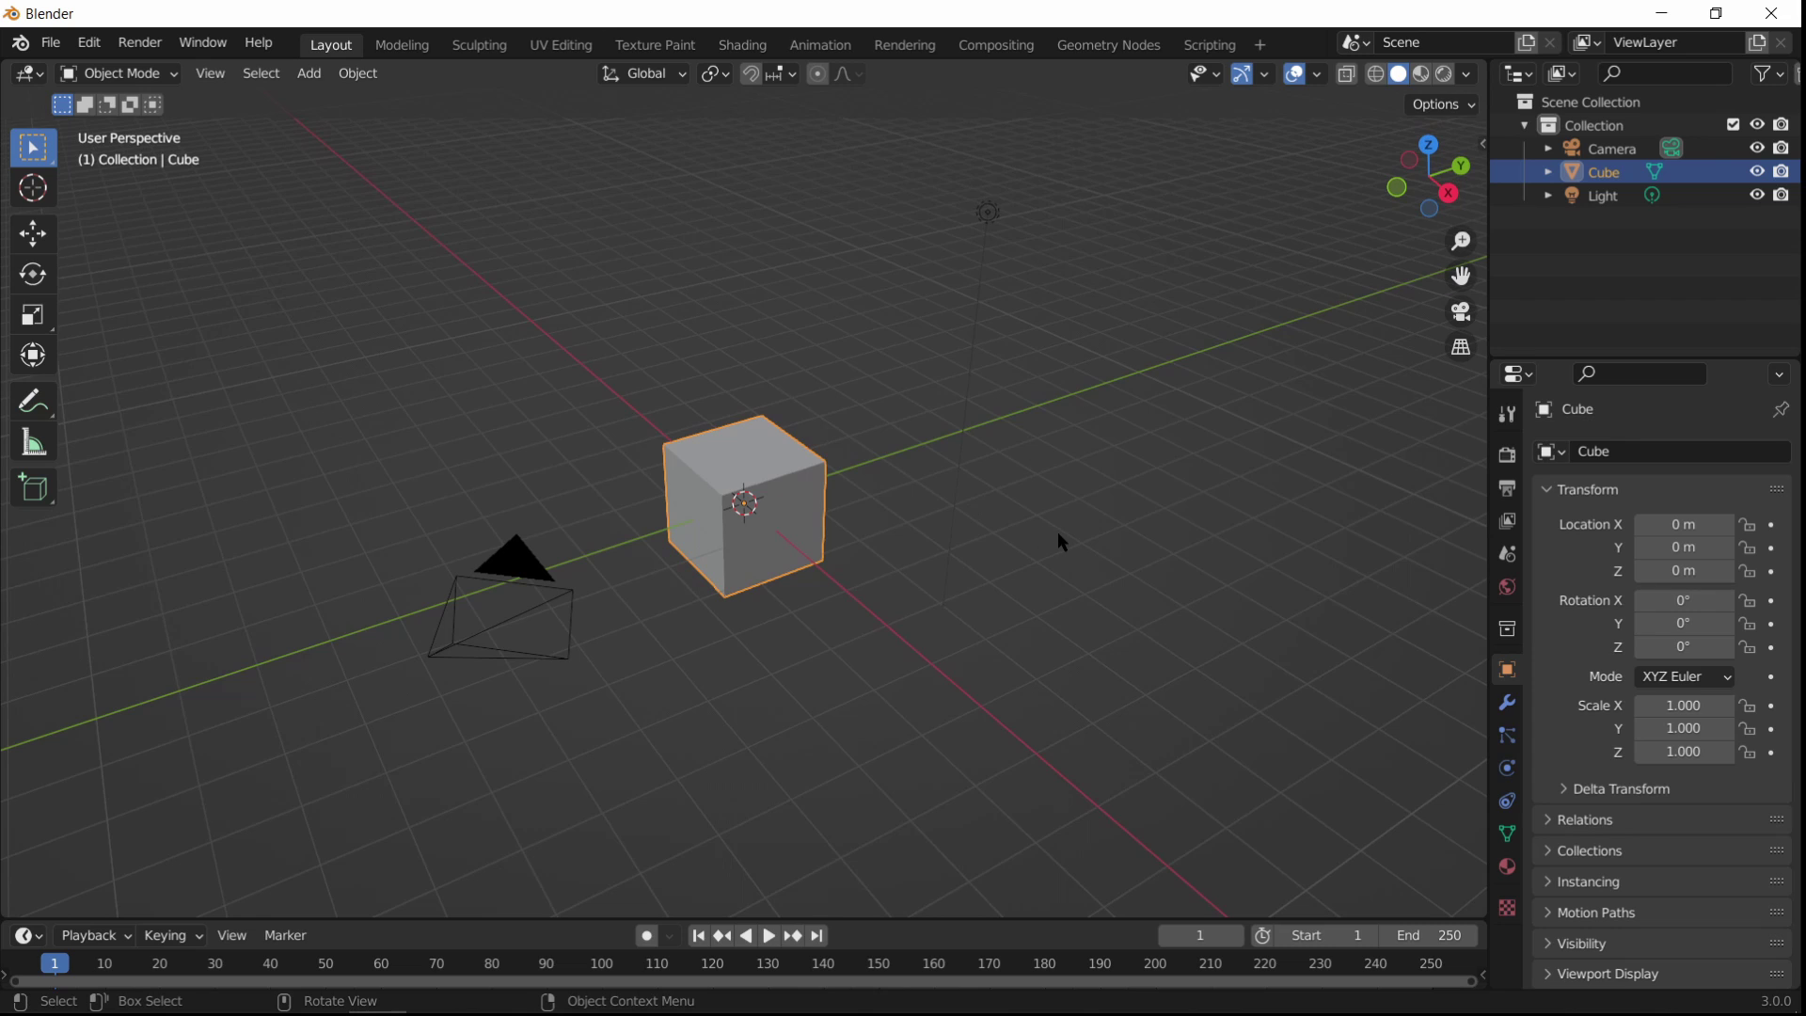
{"action": "key", "text": "a"}
{"action": "key", "text": "Delete"}
{"action": "key", "text": "shift+a"}
{"action": "mouse_move", "coordinate": [1070, 534]}
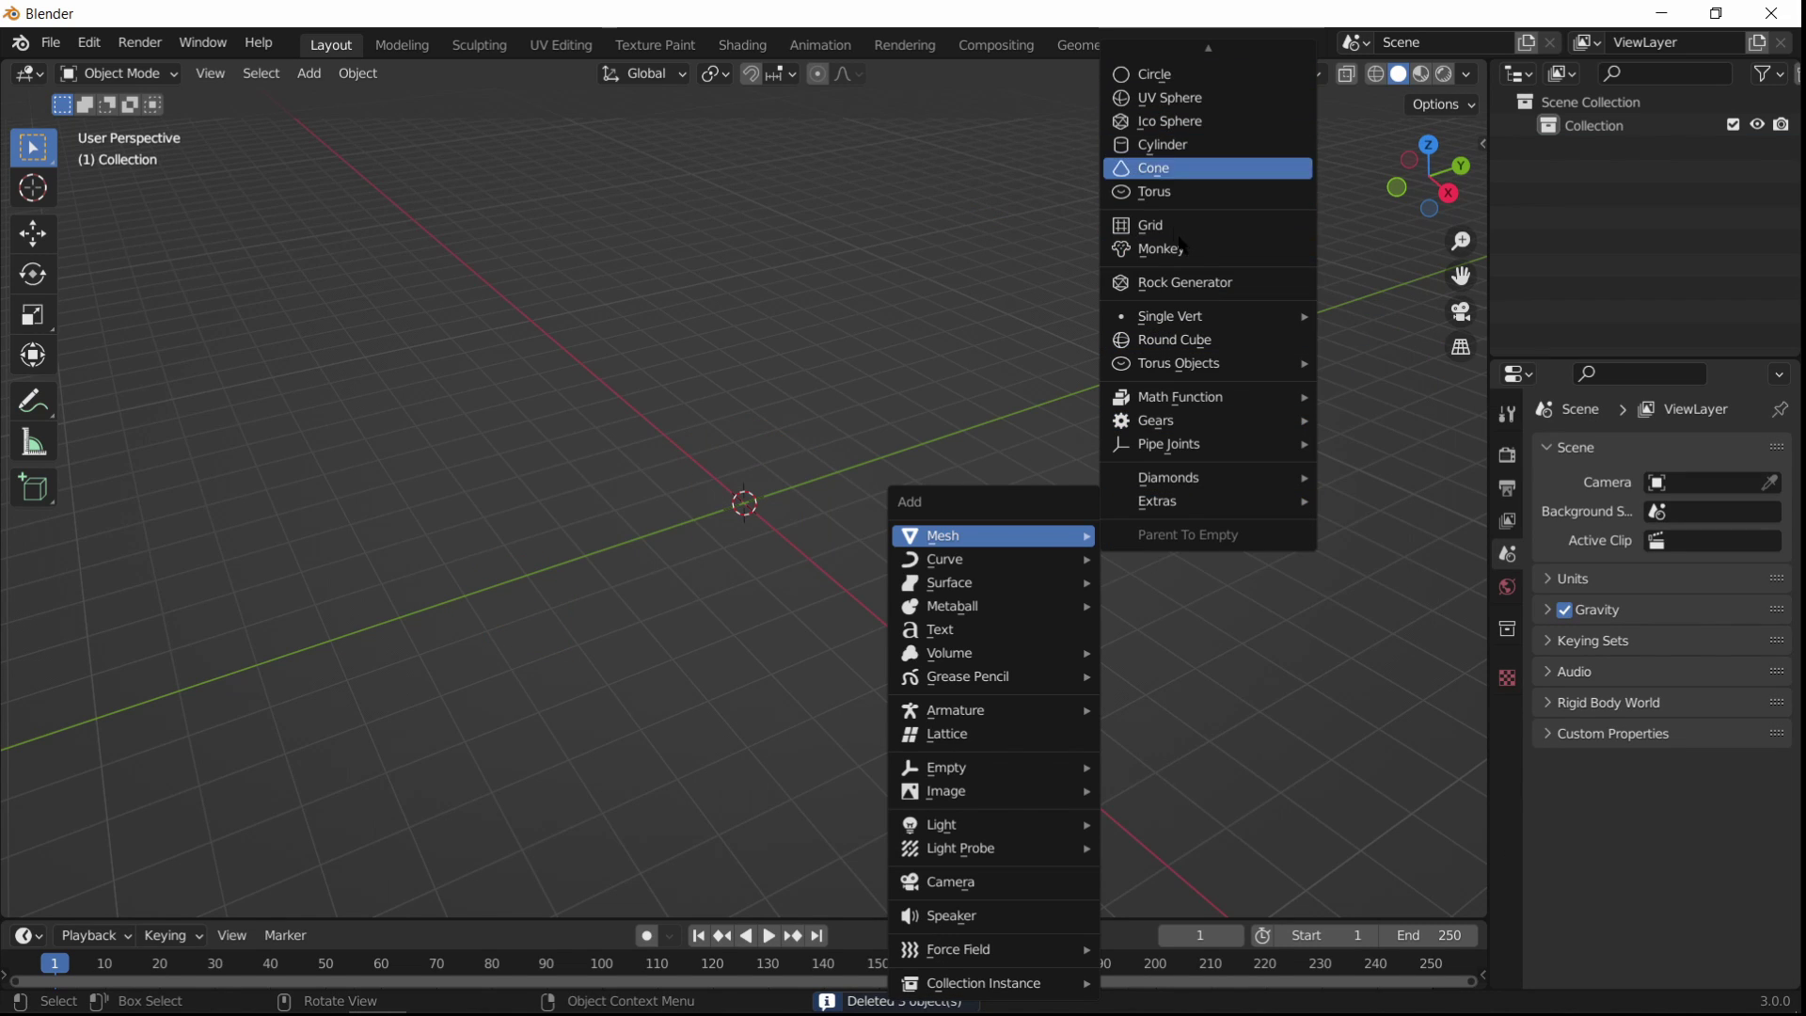
{"action": "scroll", "coordinate": [1184, 198], "scroll_direction": "up", "scroll_amount": 5}
{"action": "key", "text": "Return"}
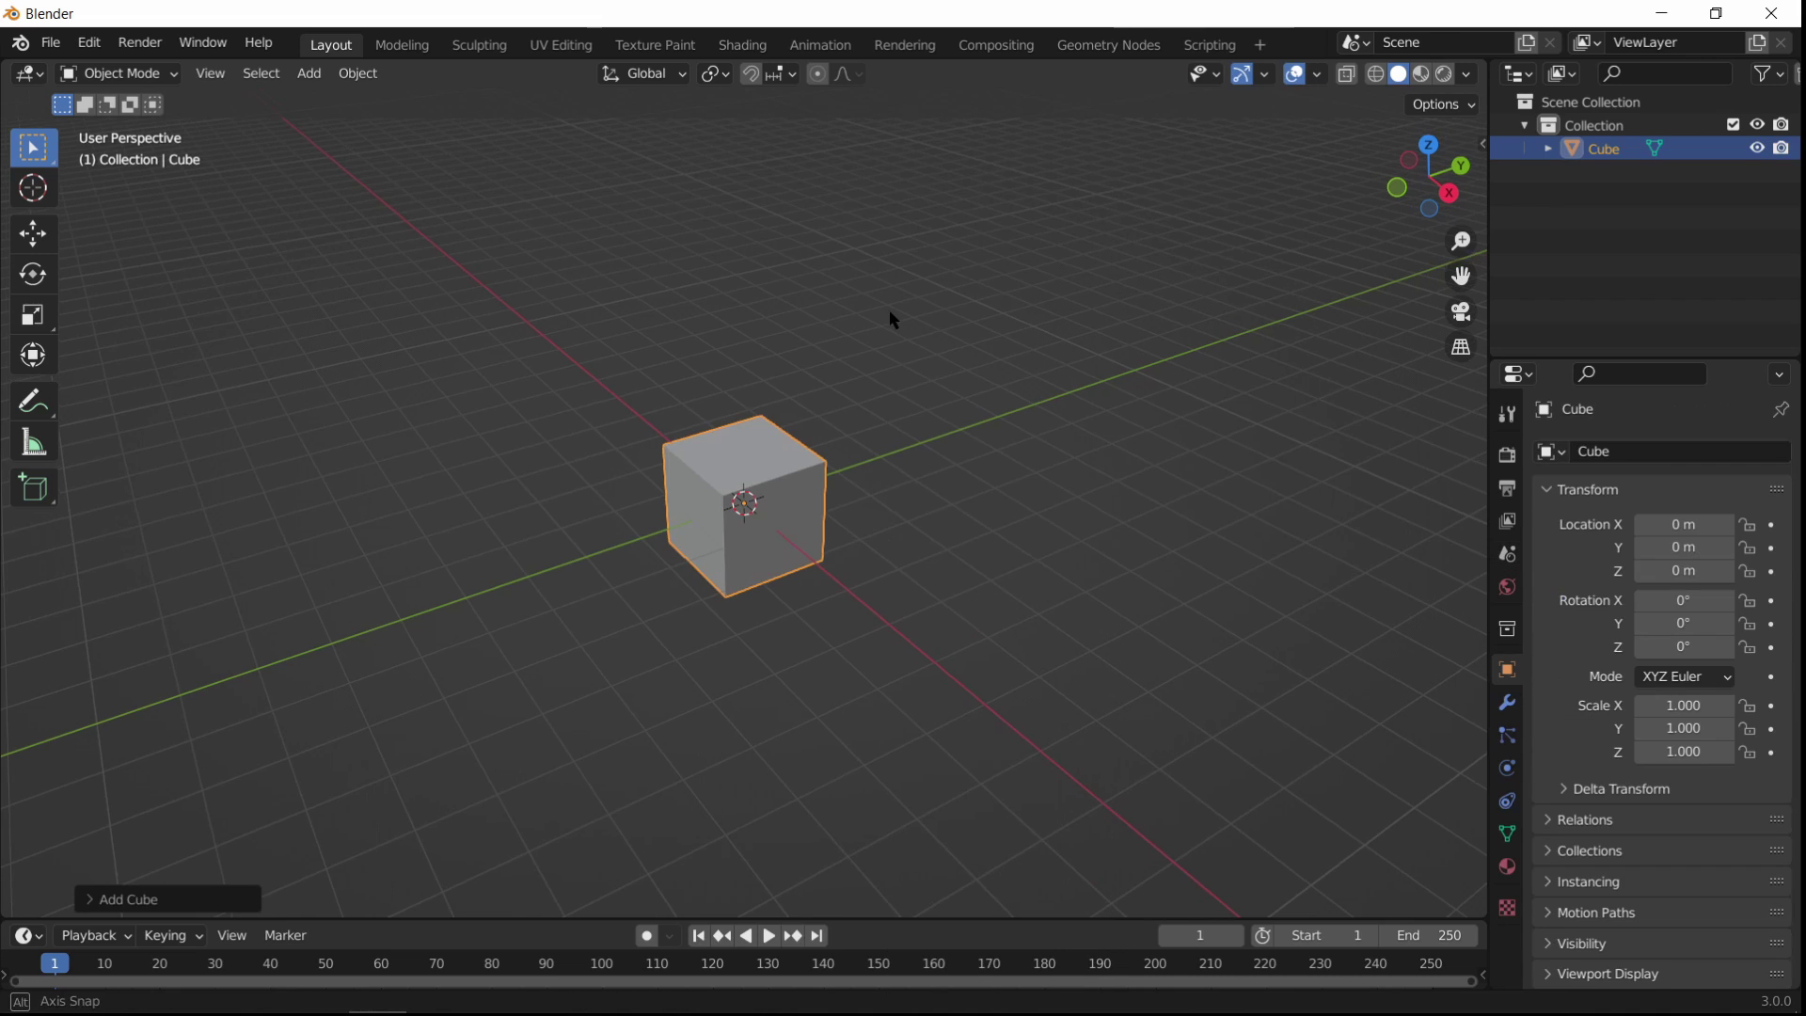
Step: Delete all of the cube's vertices in Edit Mode and return to Object Mode
{"action": "scroll", "coordinate": [770, 427], "scroll_direction": "up", "scroll_amount": 4}
{"action": "key", "text": "Tab"}
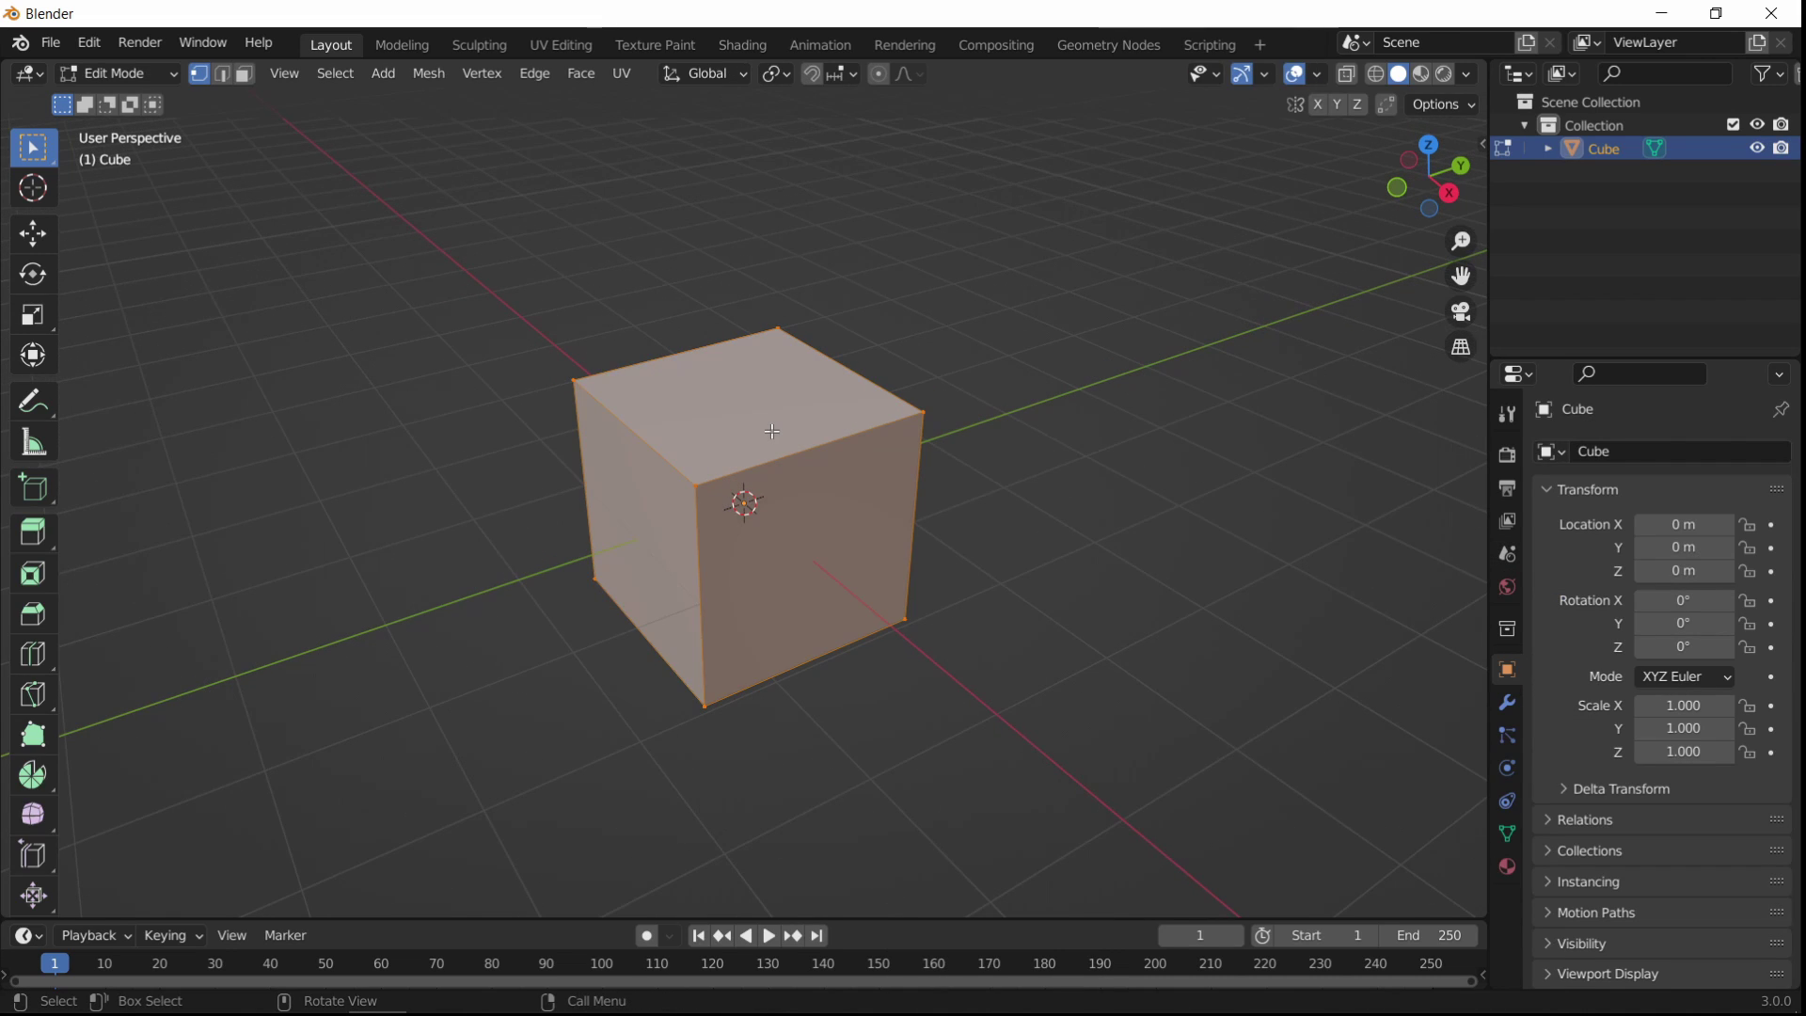
{"action": "key", "text": "x"}
{"action": "left_click", "coordinate": [772, 430]}
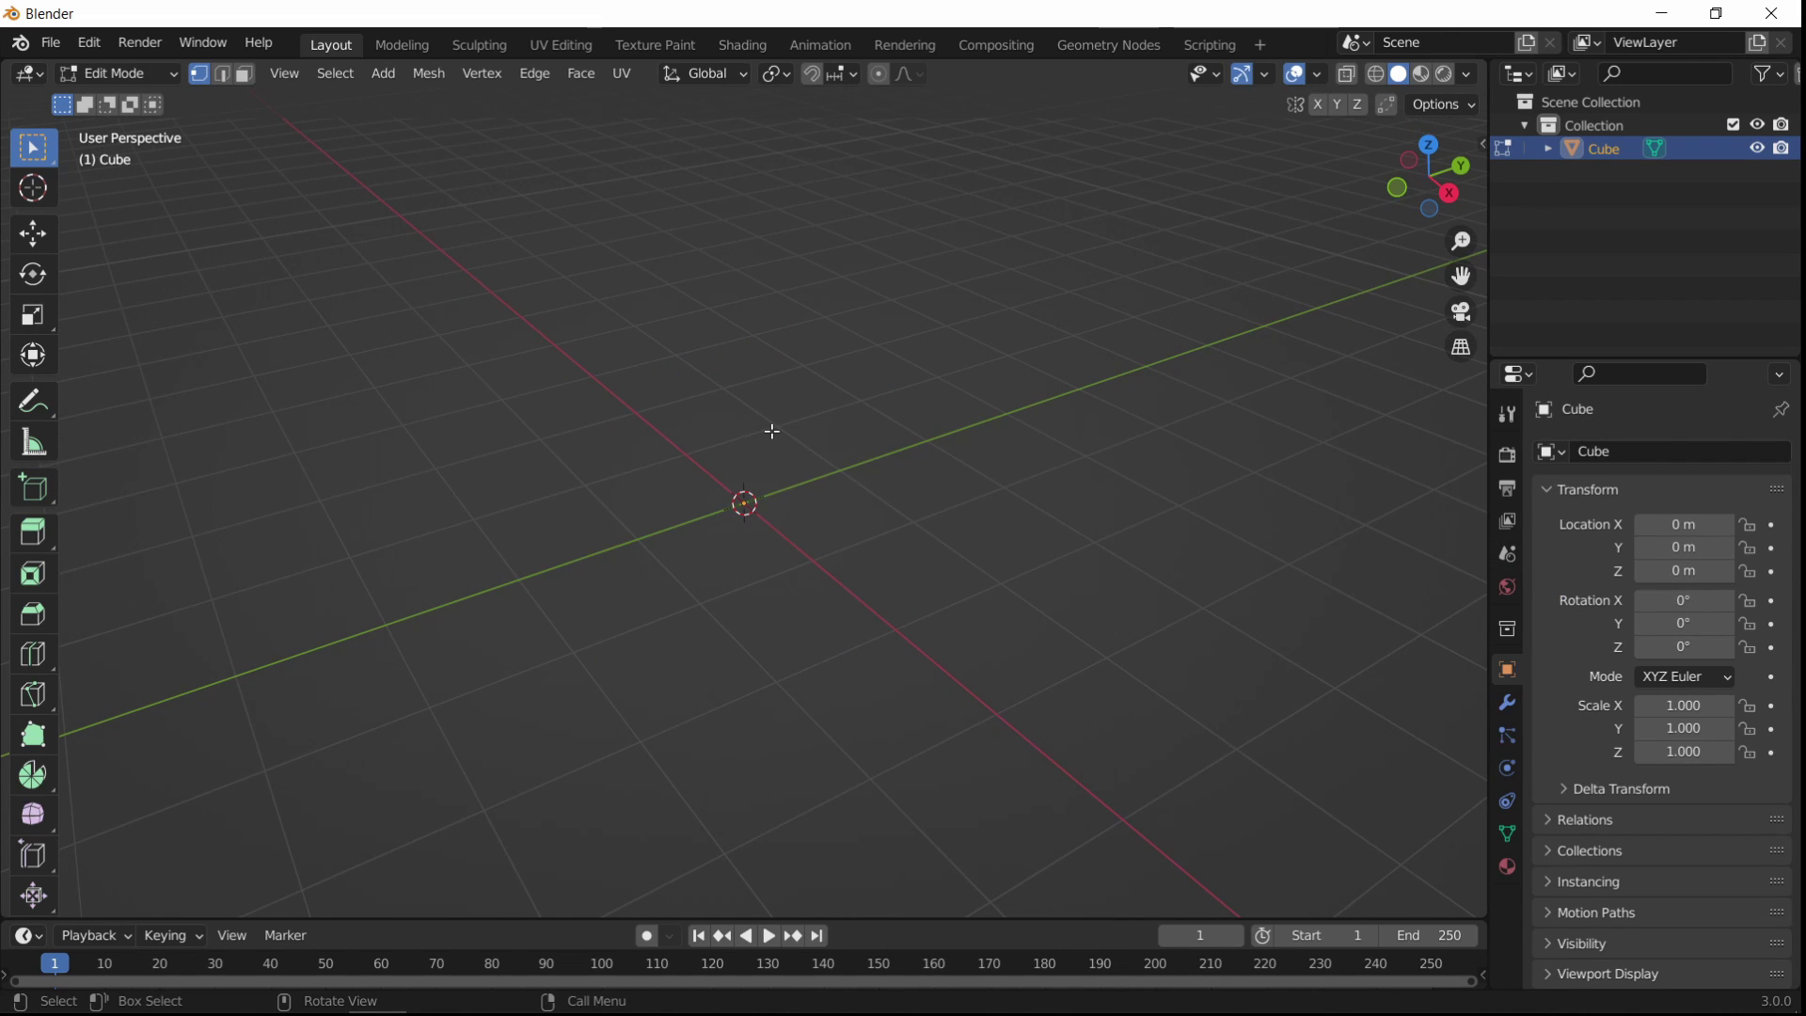
{"action": "key", "text": "Tab"}
{"action": "key", "text": "grave"}
{"action": "key", "text": "Escape"}
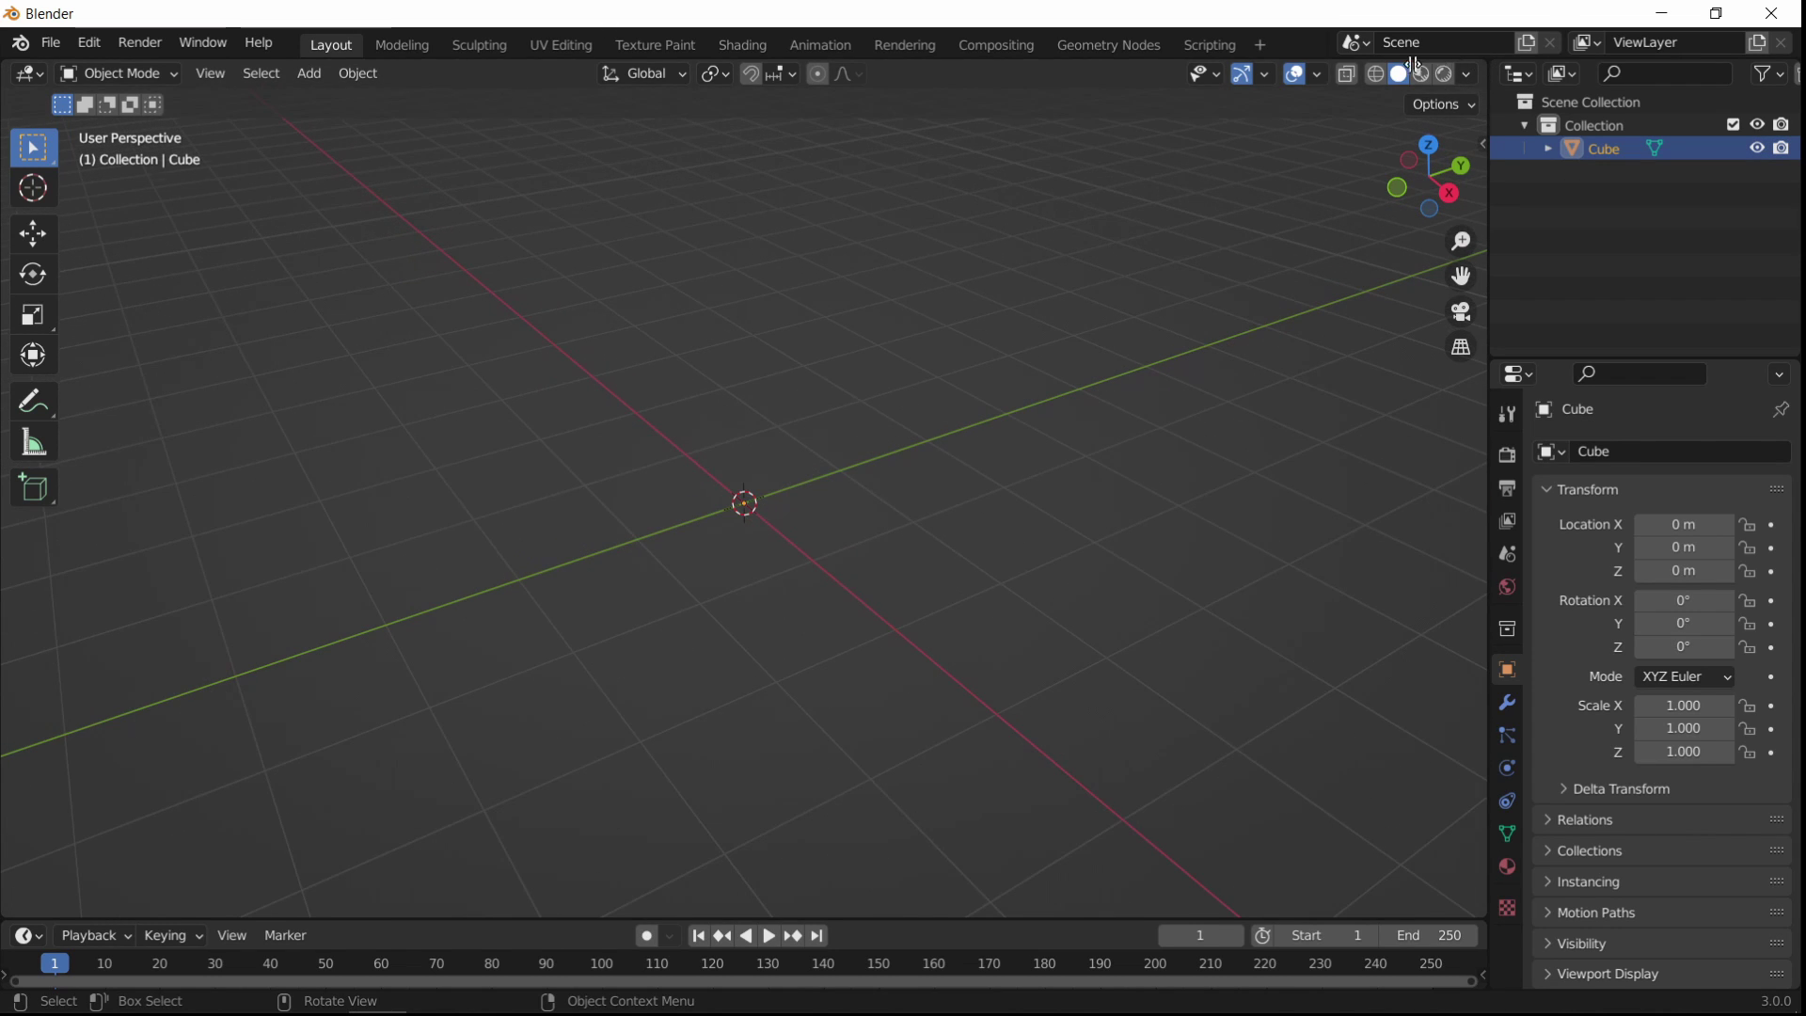
Step: Split the 3D viewport into two side-by-side areas and make the second one a Geometry Node Editor
{"action": "left_click_drag", "start_coordinate": [1414, 64], "coordinate": [820, 73]}
{"action": "left_click", "coordinate": [845, 73]}
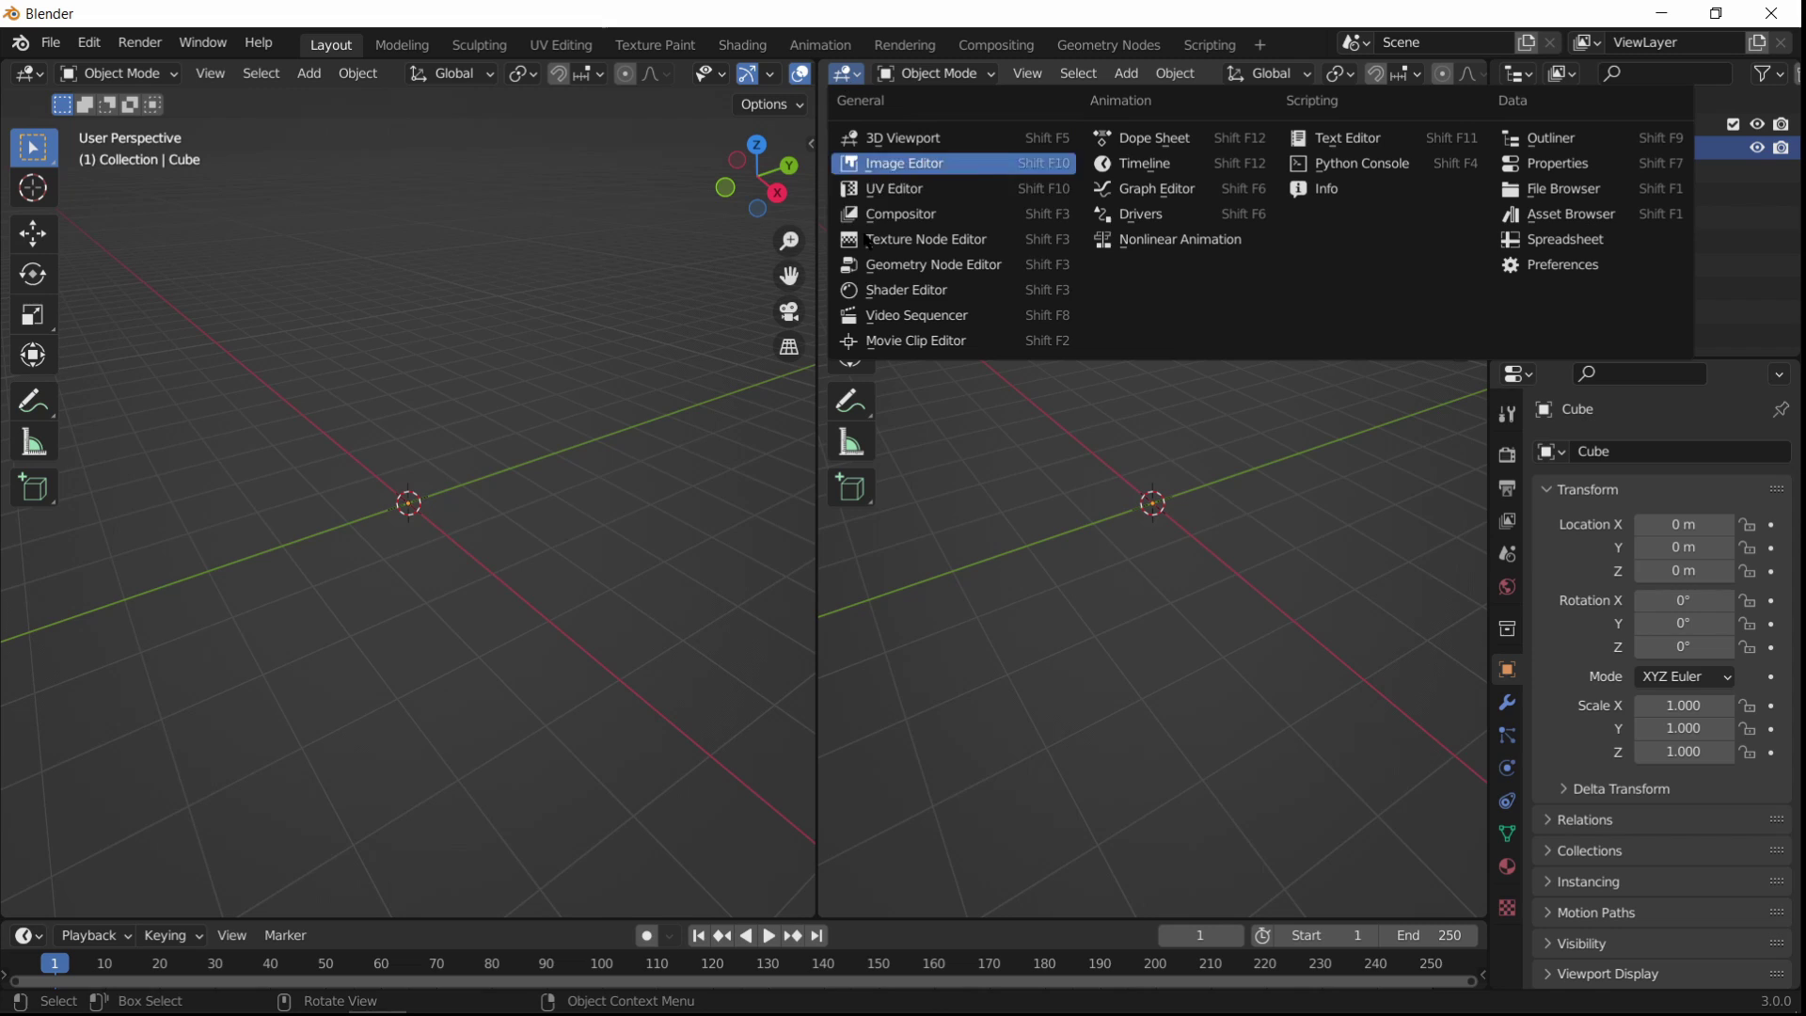
{"action": "left_click", "coordinate": [898, 287]}
{"action": "key", "text": "n"}
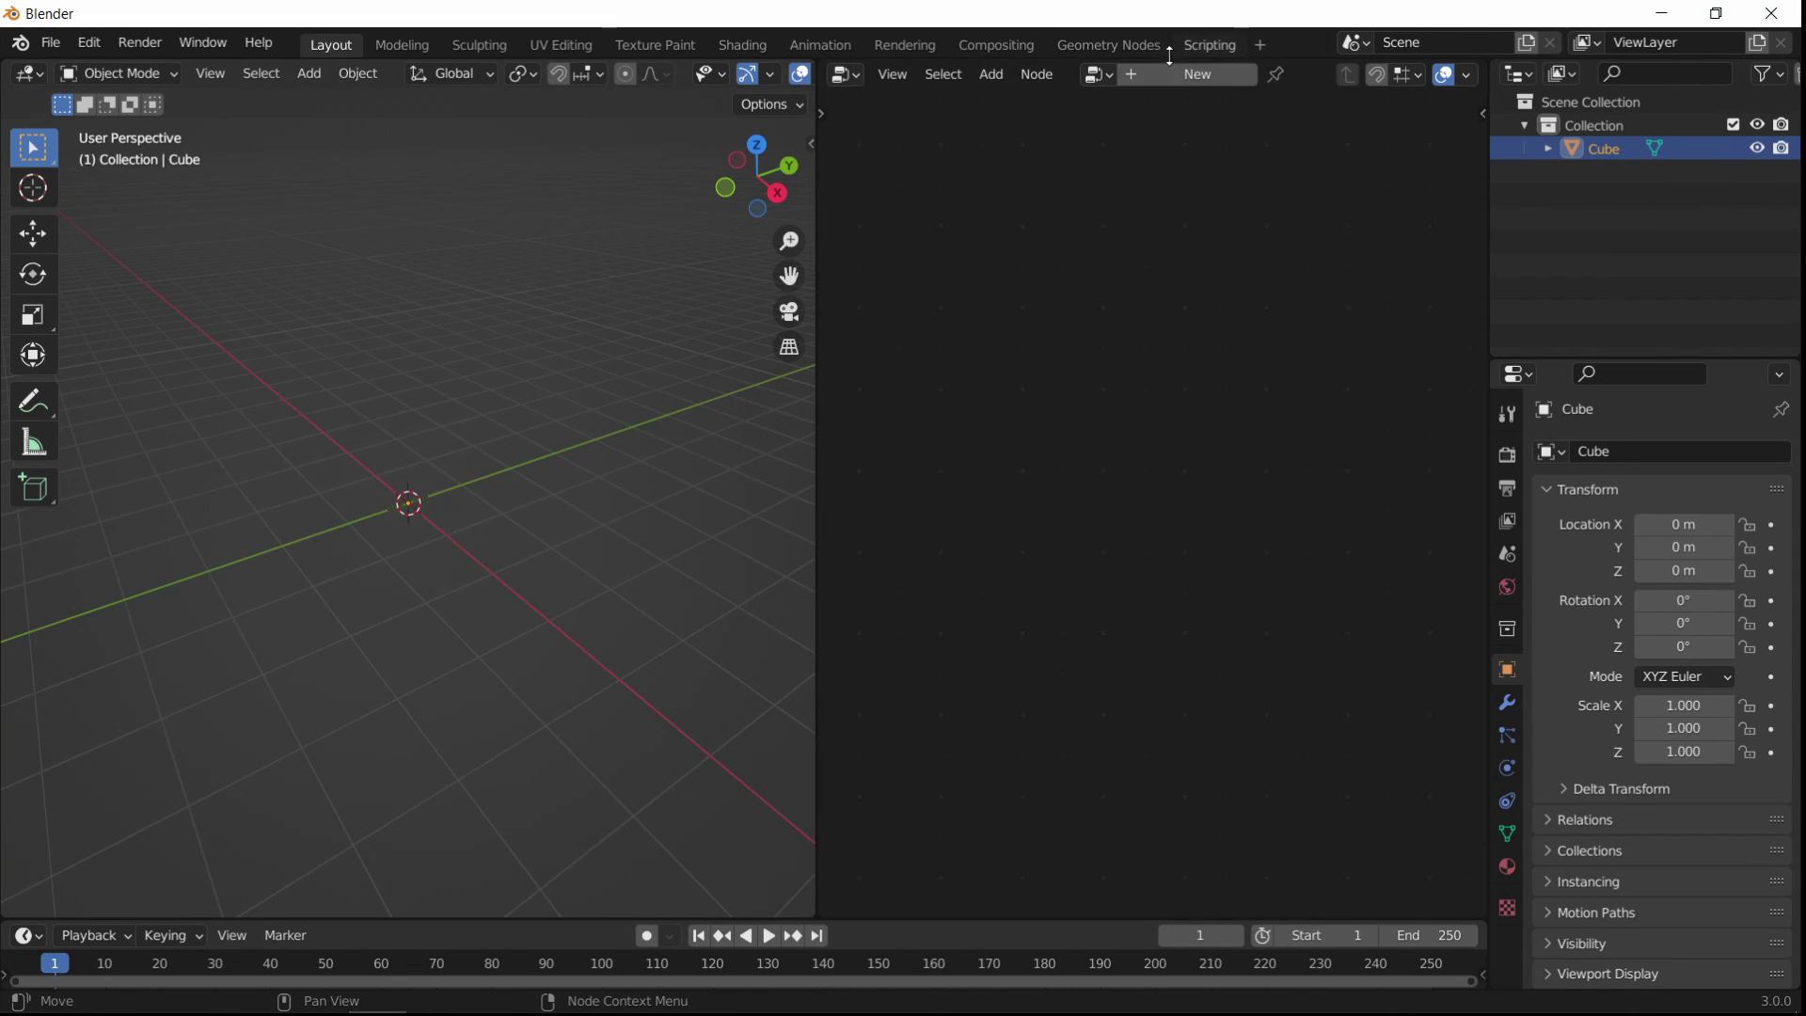
Step: Create a new geometry node tree for the empty cube, unlink Group Input from Group Output and move Group Input aside
{"action": "left_click", "coordinate": [1211, 81]}
{"action": "scroll", "coordinate": [1162, 570], "scroll_direction": "up", "scroll_amount": 9}
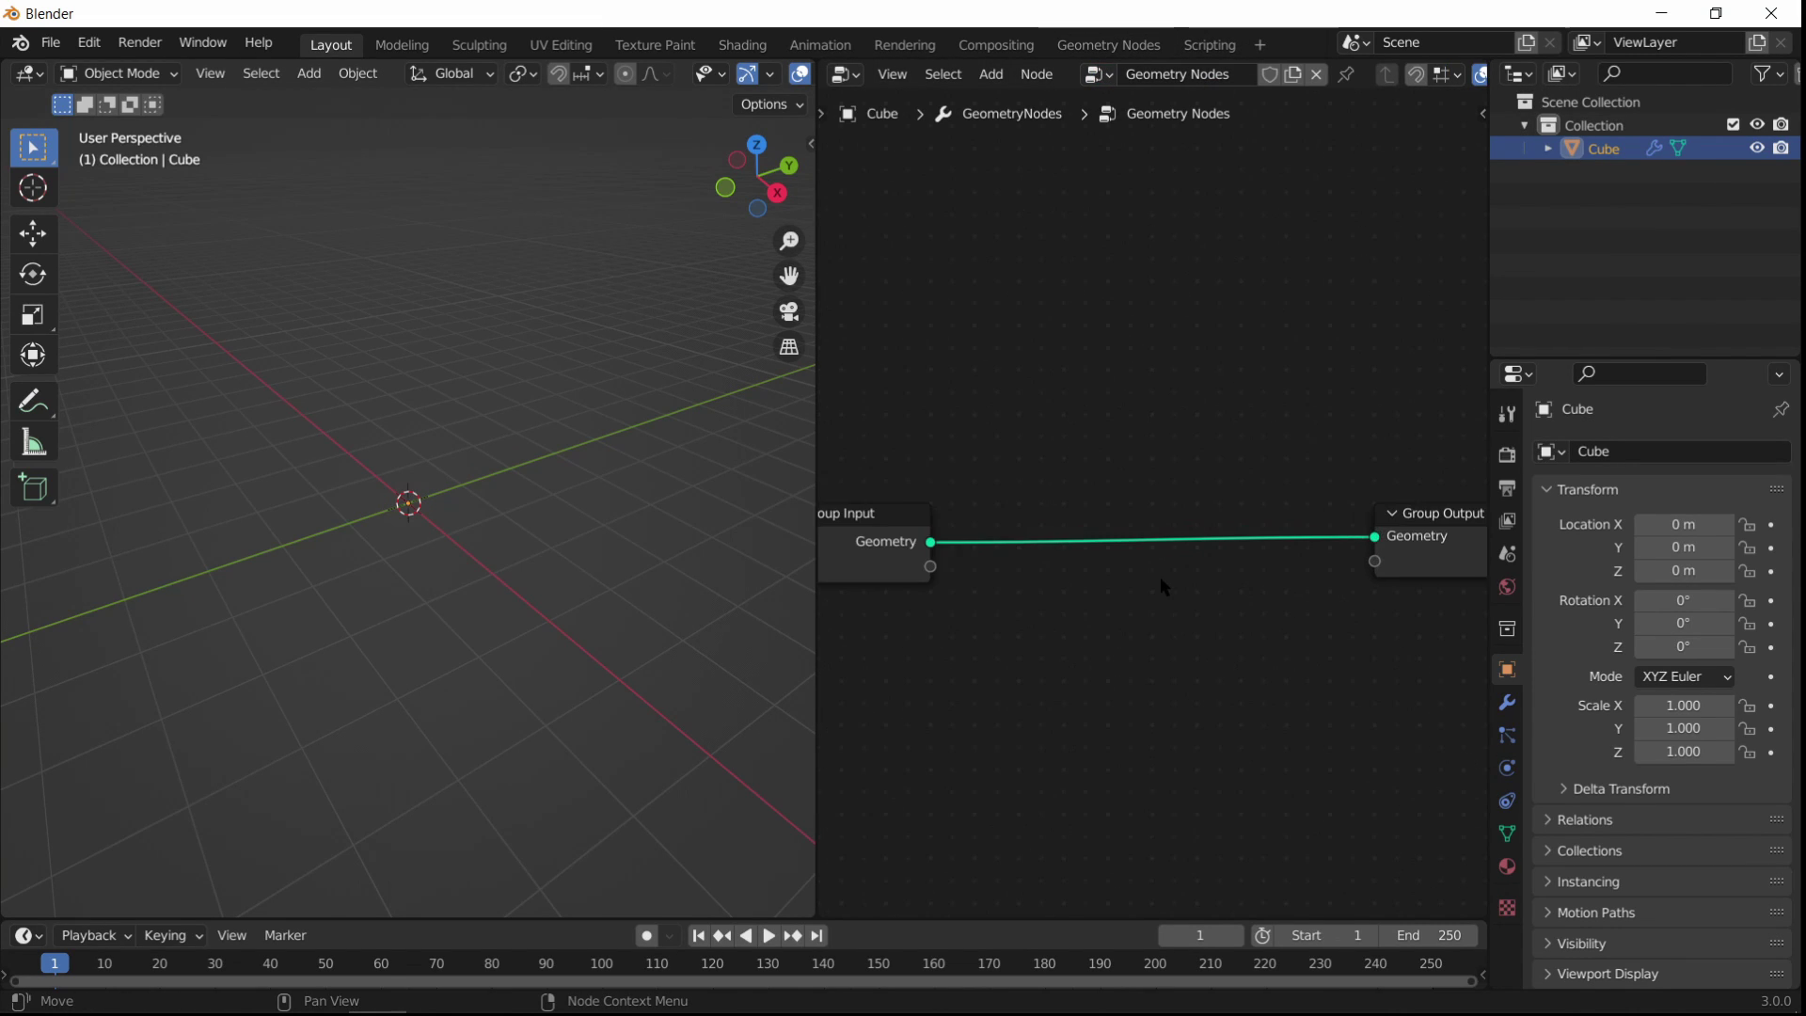
{"action": "middle_click_drag", "start_coordinate": [1093, 571], "coordinate": [1223, 545]}
{"action": "scroll", "coordinate": [1192, 466], "scroll_direction": "down", "scroll_amount": 5}
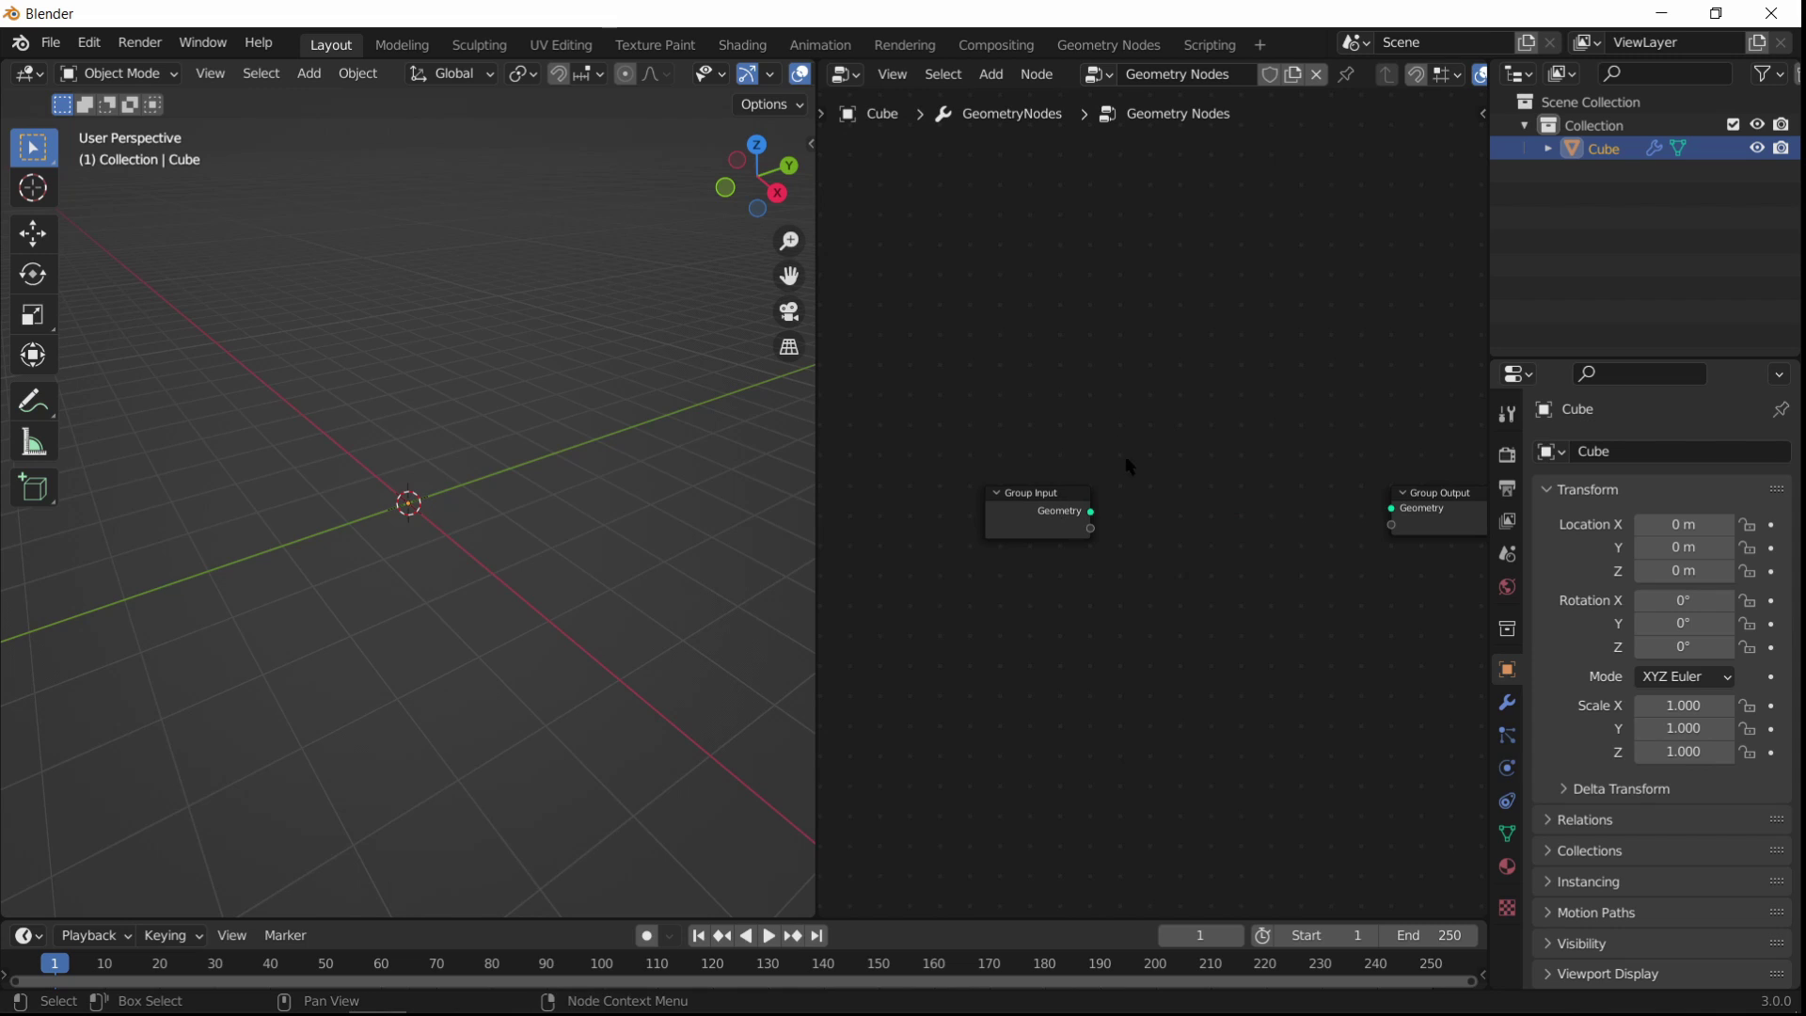
{"action": "left_click_drag", "start_coordinate": [1061, 491], "coordinate": [956, 333]}
{"action": "middle_click_drag", "start_coordinate": [1190, 503], "coordinate": [1094, 530]}
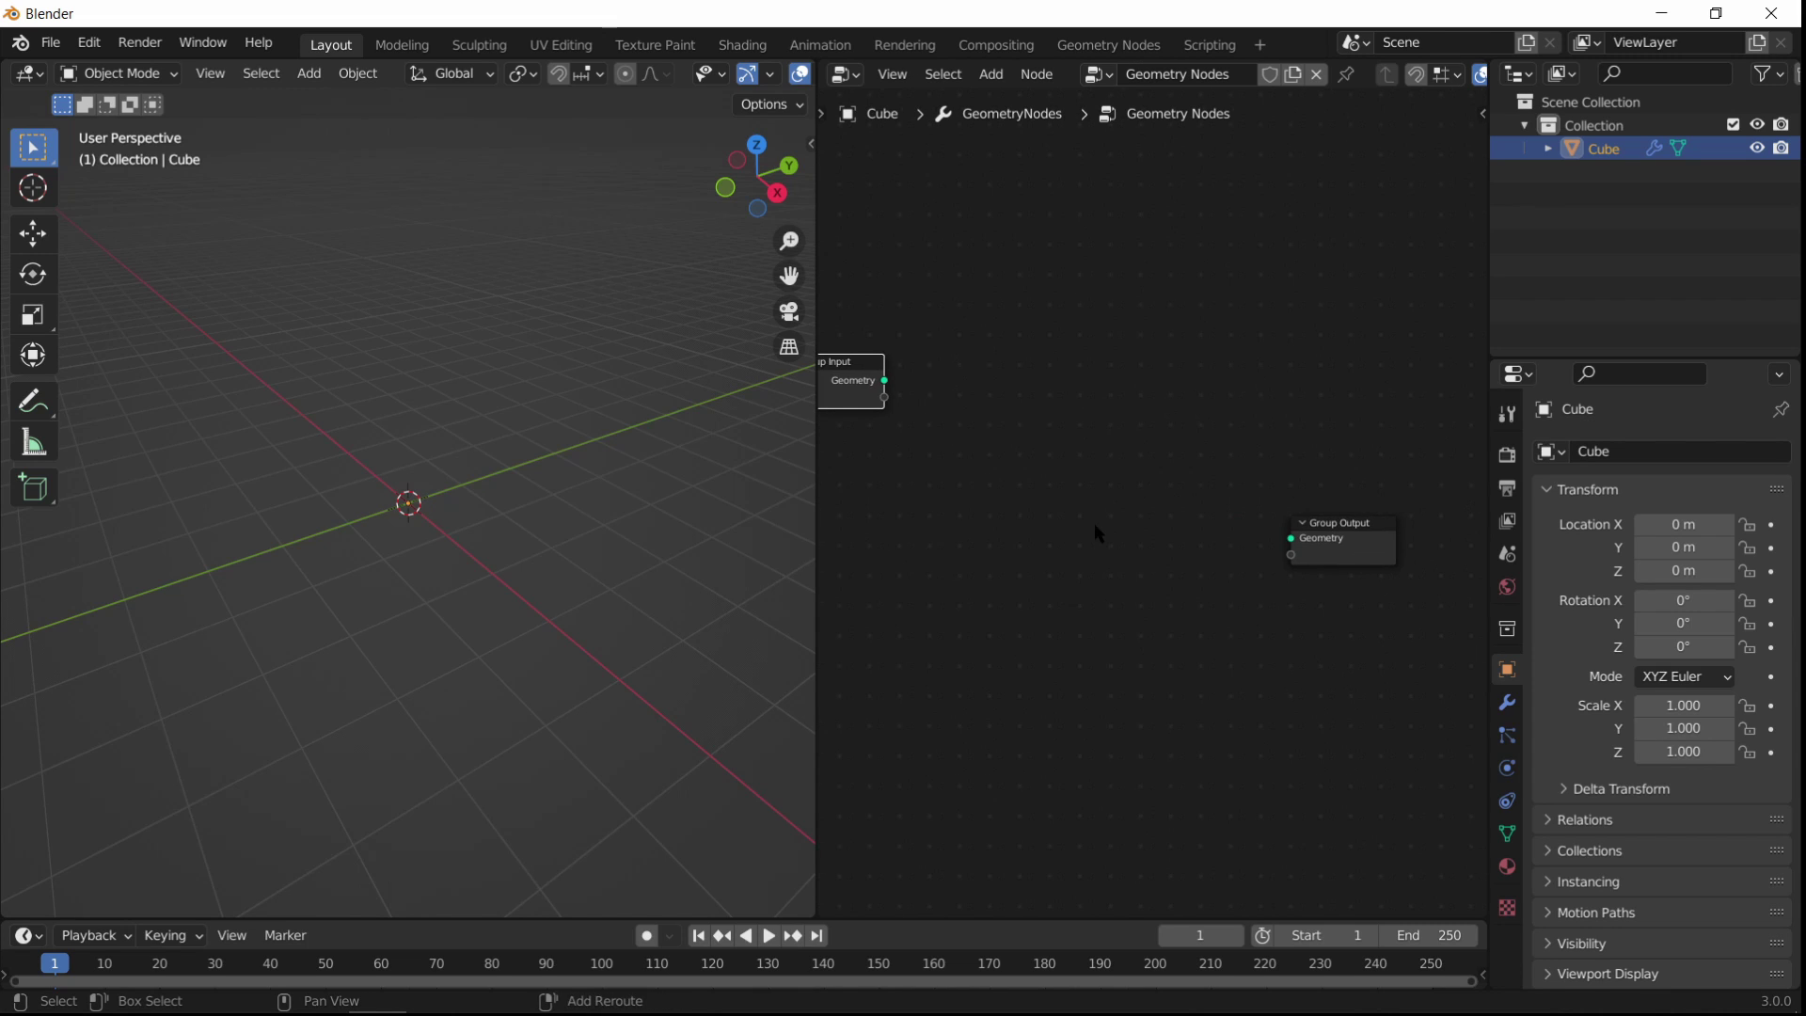
Step: Add a Grid node and place it before the Group Output node
{"action": "key", "text": "shift+a"}
{"action": "mouse_move", "coordinate": [1094, 525]}
{"action": "left_click", "coordinate": [1076, 301]}
{"action": "type", "text": "grid"}
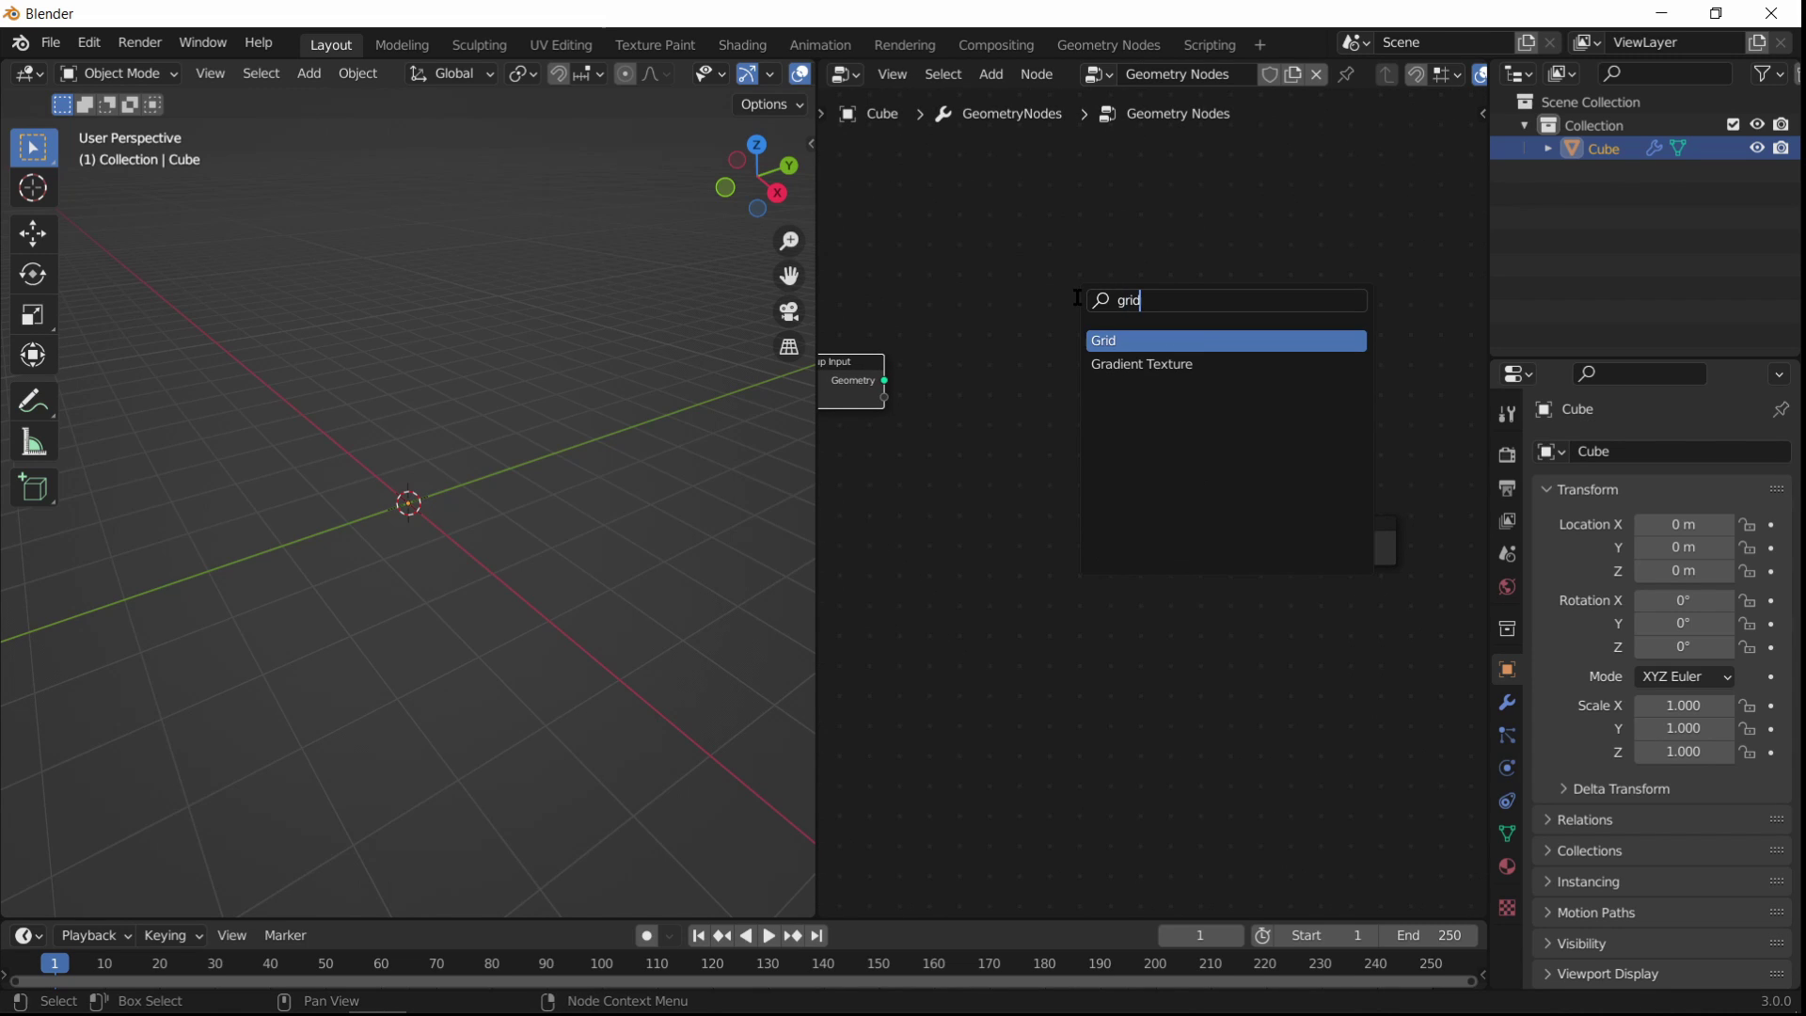
{"action": "key", "text": "Return"}
{"action": "left_click", "coordinate": [1087, 492]}
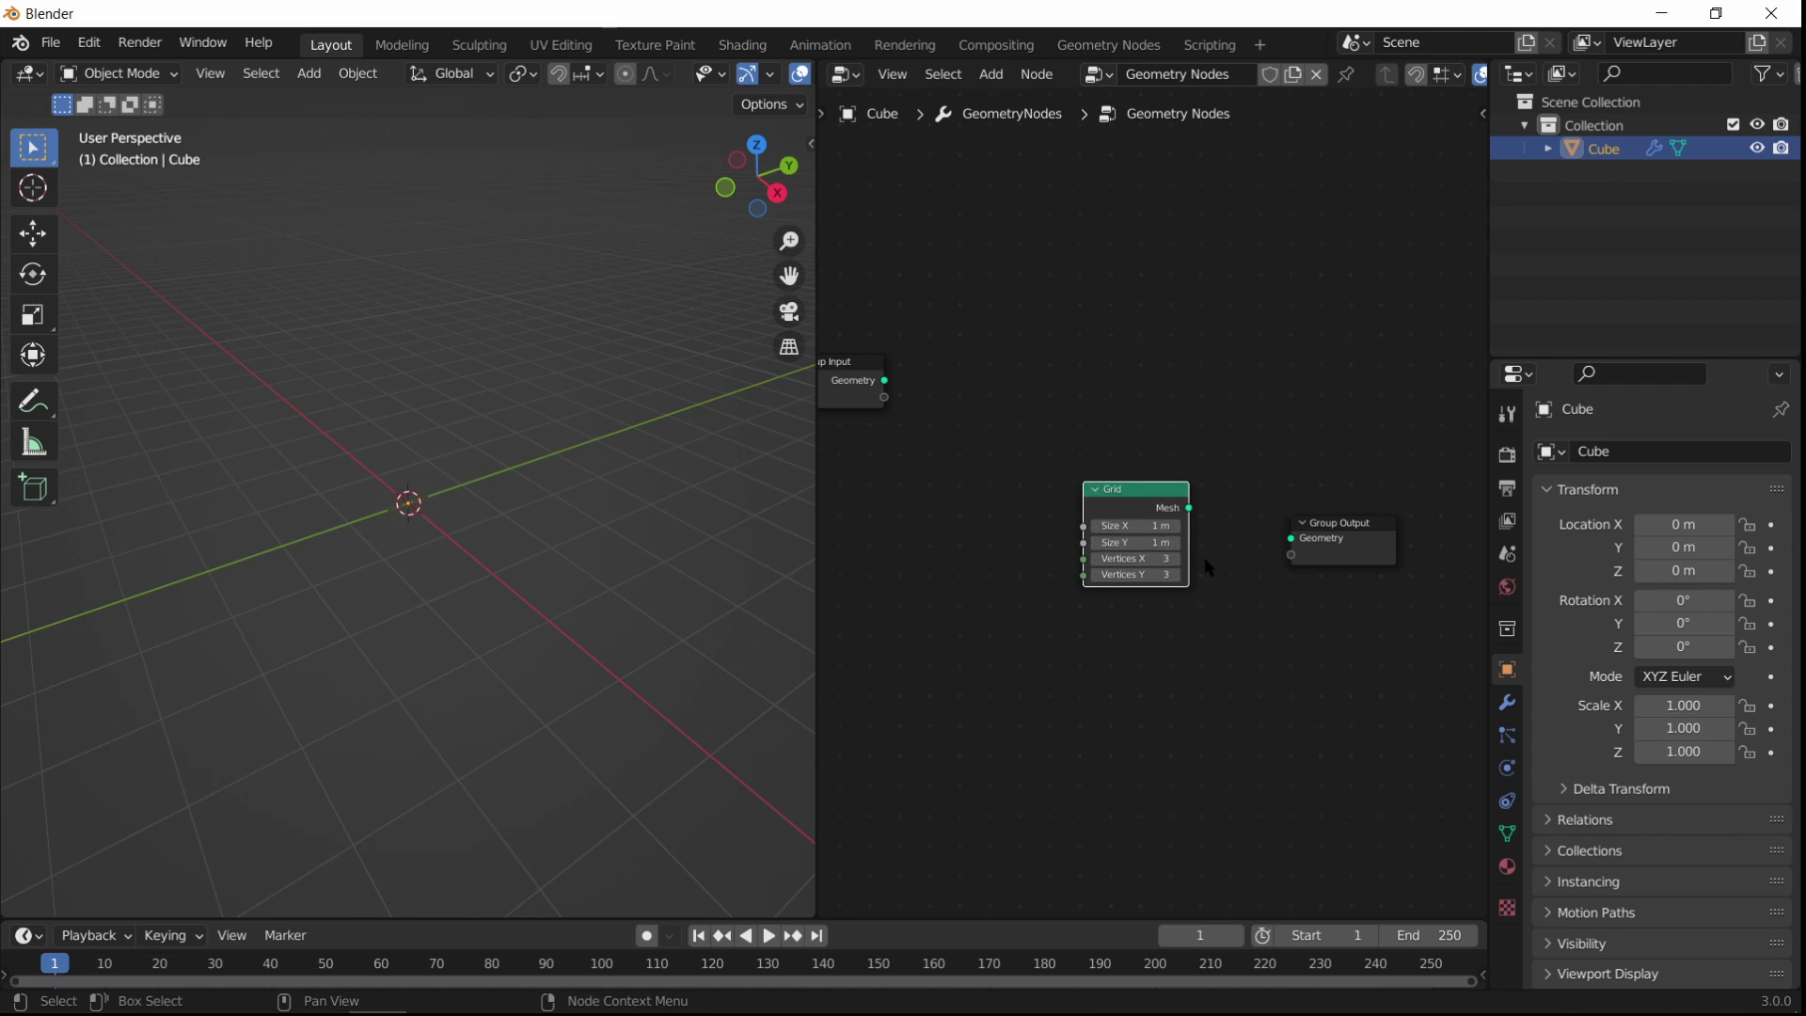
Step: Connect the Grid node's Mesh output to the Group Output's Geometry input
{"action": "scroll", "coordinate": [1204, 546], "scroll_direction": "up", "scroll_amount": 5}
{"action": "middle_click_drag", "start_coordinate": [1203, 531], "coordinate": [1108, 563]}
{"action": "scroll", "coordinate": [1054, 556], "scroll_direction": "up", "scroll_amount": 1}
{"action": "left_click_drag", "start_coordinate": [1055, 546], "coordinate": [1231, 598]}
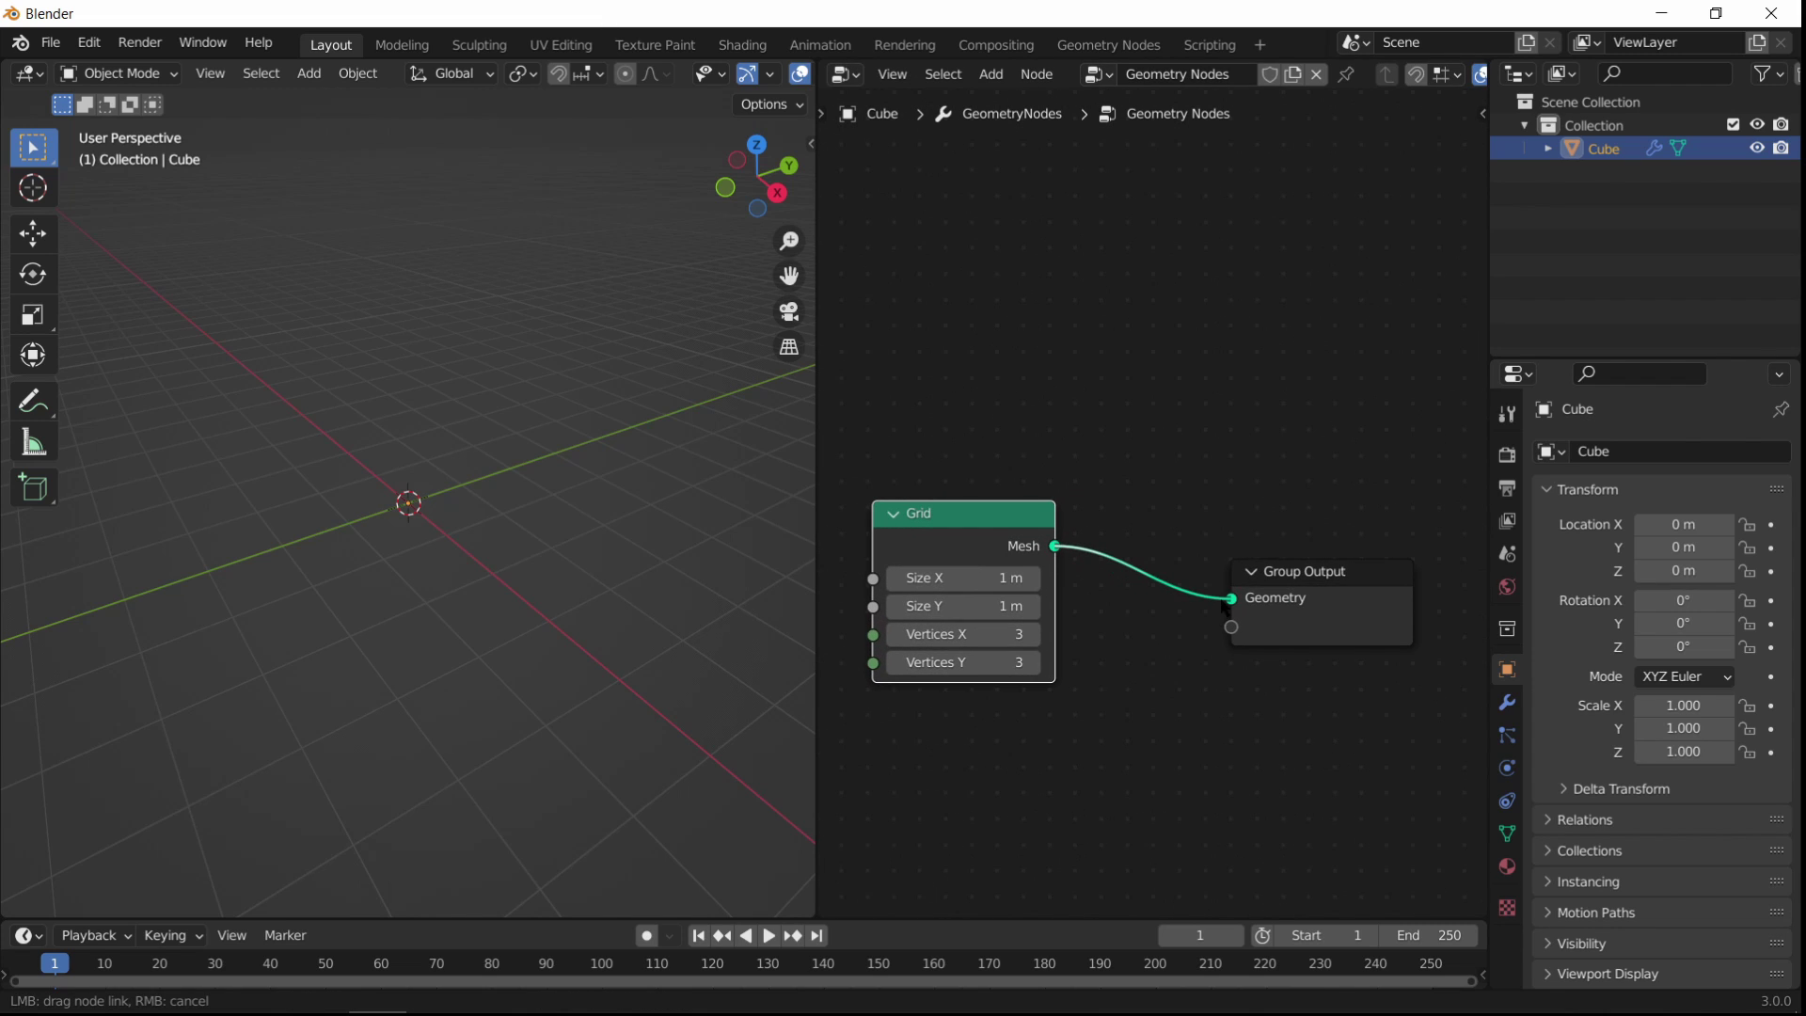
Step: Switch the 3D viewport to wireframe shading and view the grid from above
{"action": "middle_click_drag", "start_coordinate": [406, 431], "coordinate": [419, 471]}
{"action": "scroll", "coordinate": [538, 254], "scroll_direction": "up", "scroll_amount": 5}
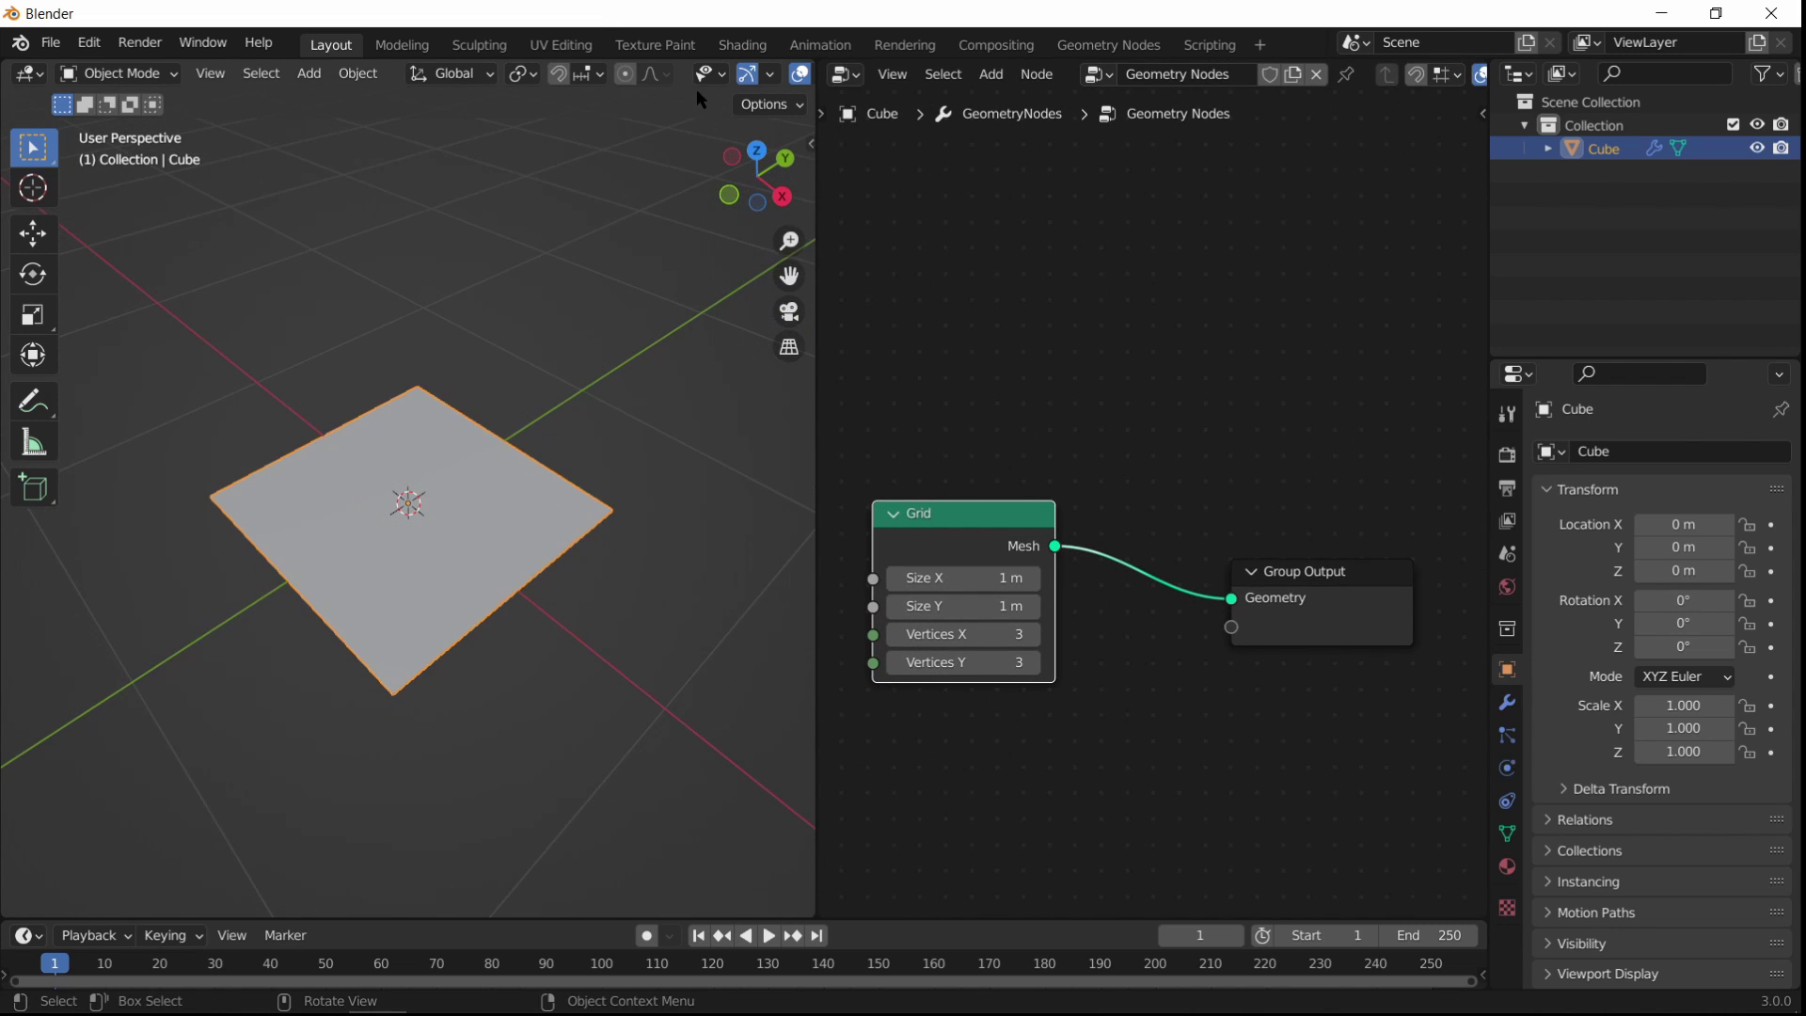
{"action": "scroll", "coordinate": [696, 88], "scroll_direction": "down", "scroll_amount": 5}
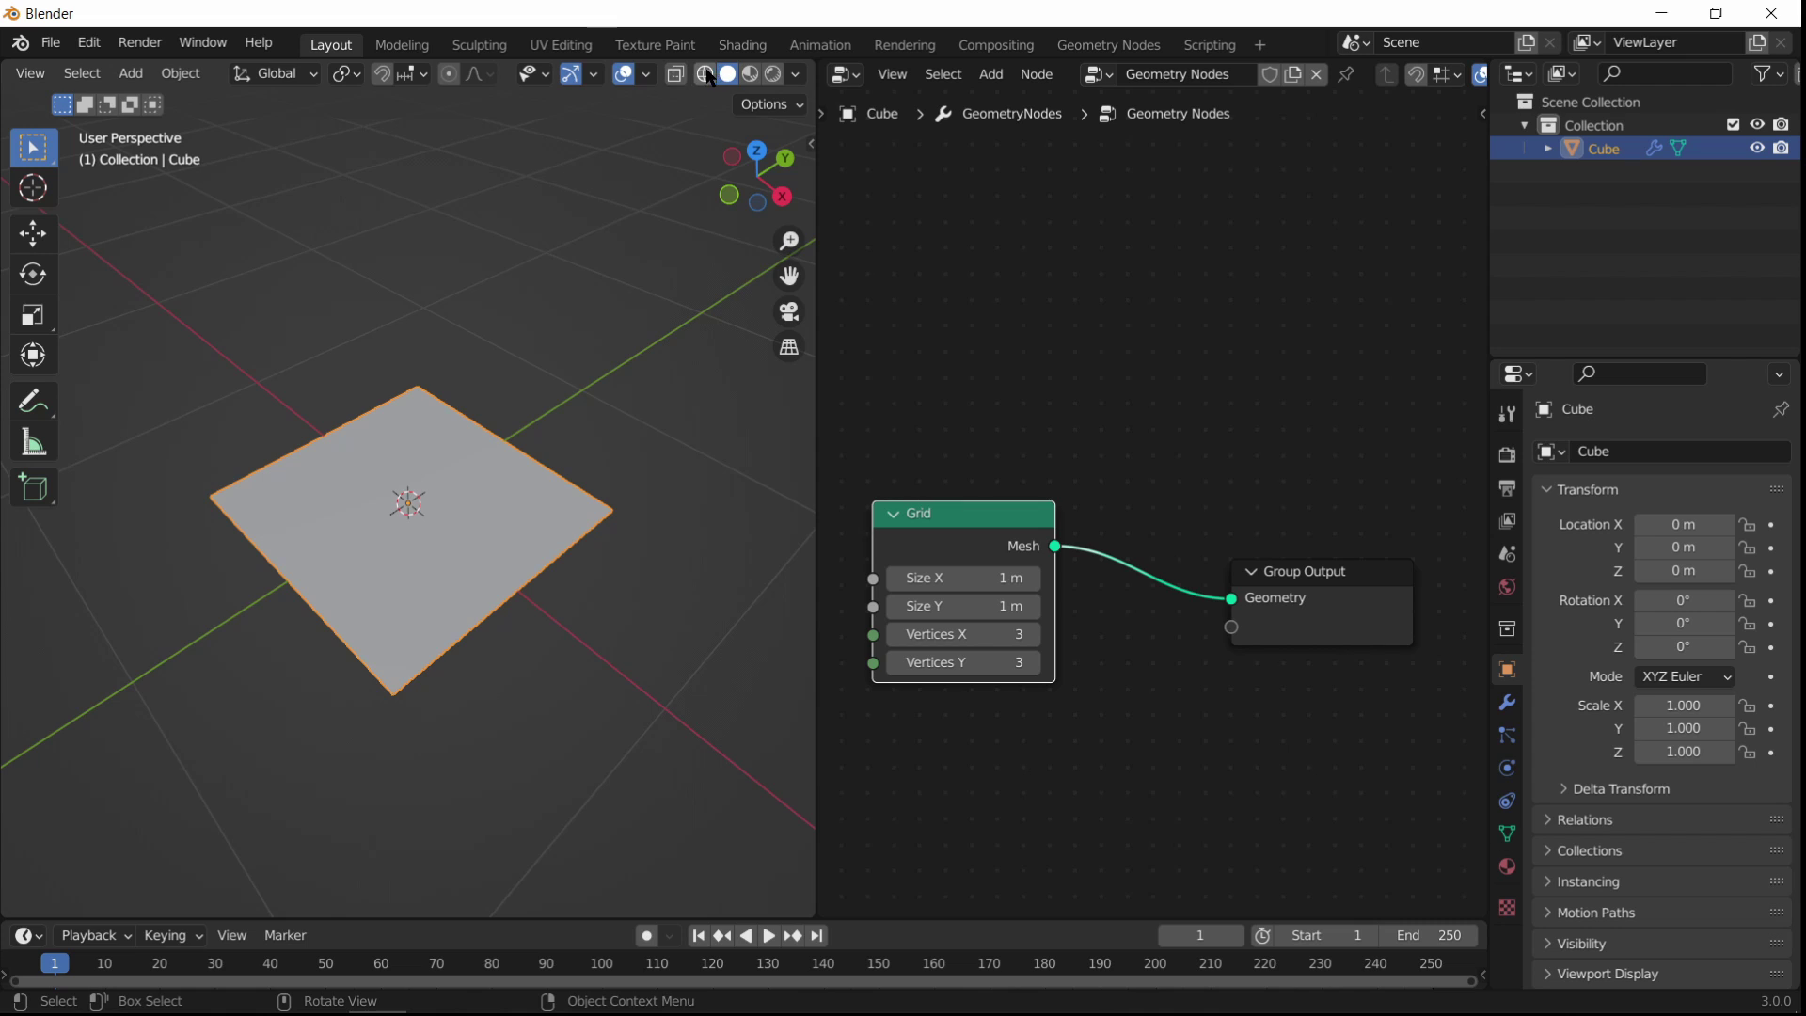
{"action": "left_click", "coordinate": [708, 76]}
{"action": "mouse_move", "coordinate": [497, 407]}
{"action": "middle_mouse_down"}
{"action": "mouse_move", "coordinate": [422, 486]}
{"action": "mouse_move", "coordinate": [442, 527]}
{"action": "middle_mouse_up"}
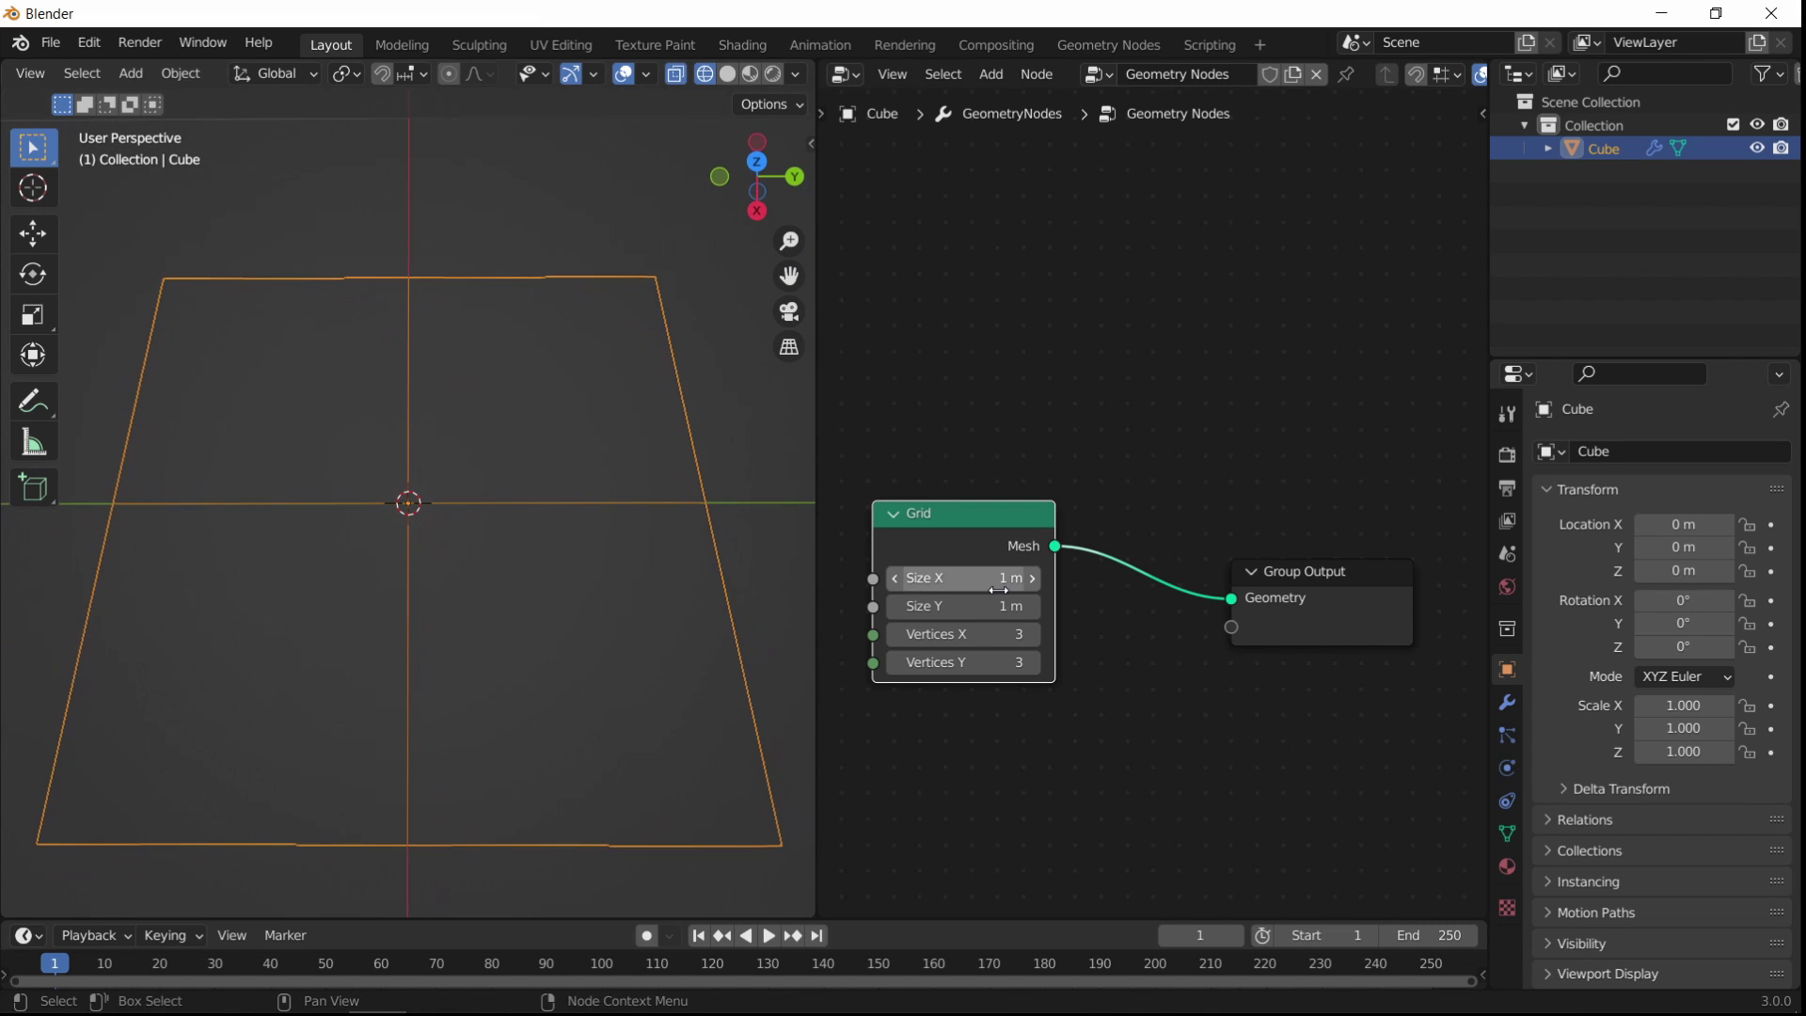
Step: Set the Grid node's Vertices X to 4 and Vertices Y to 5
{"action": "left_click", "coordinate": [1033, 634]}
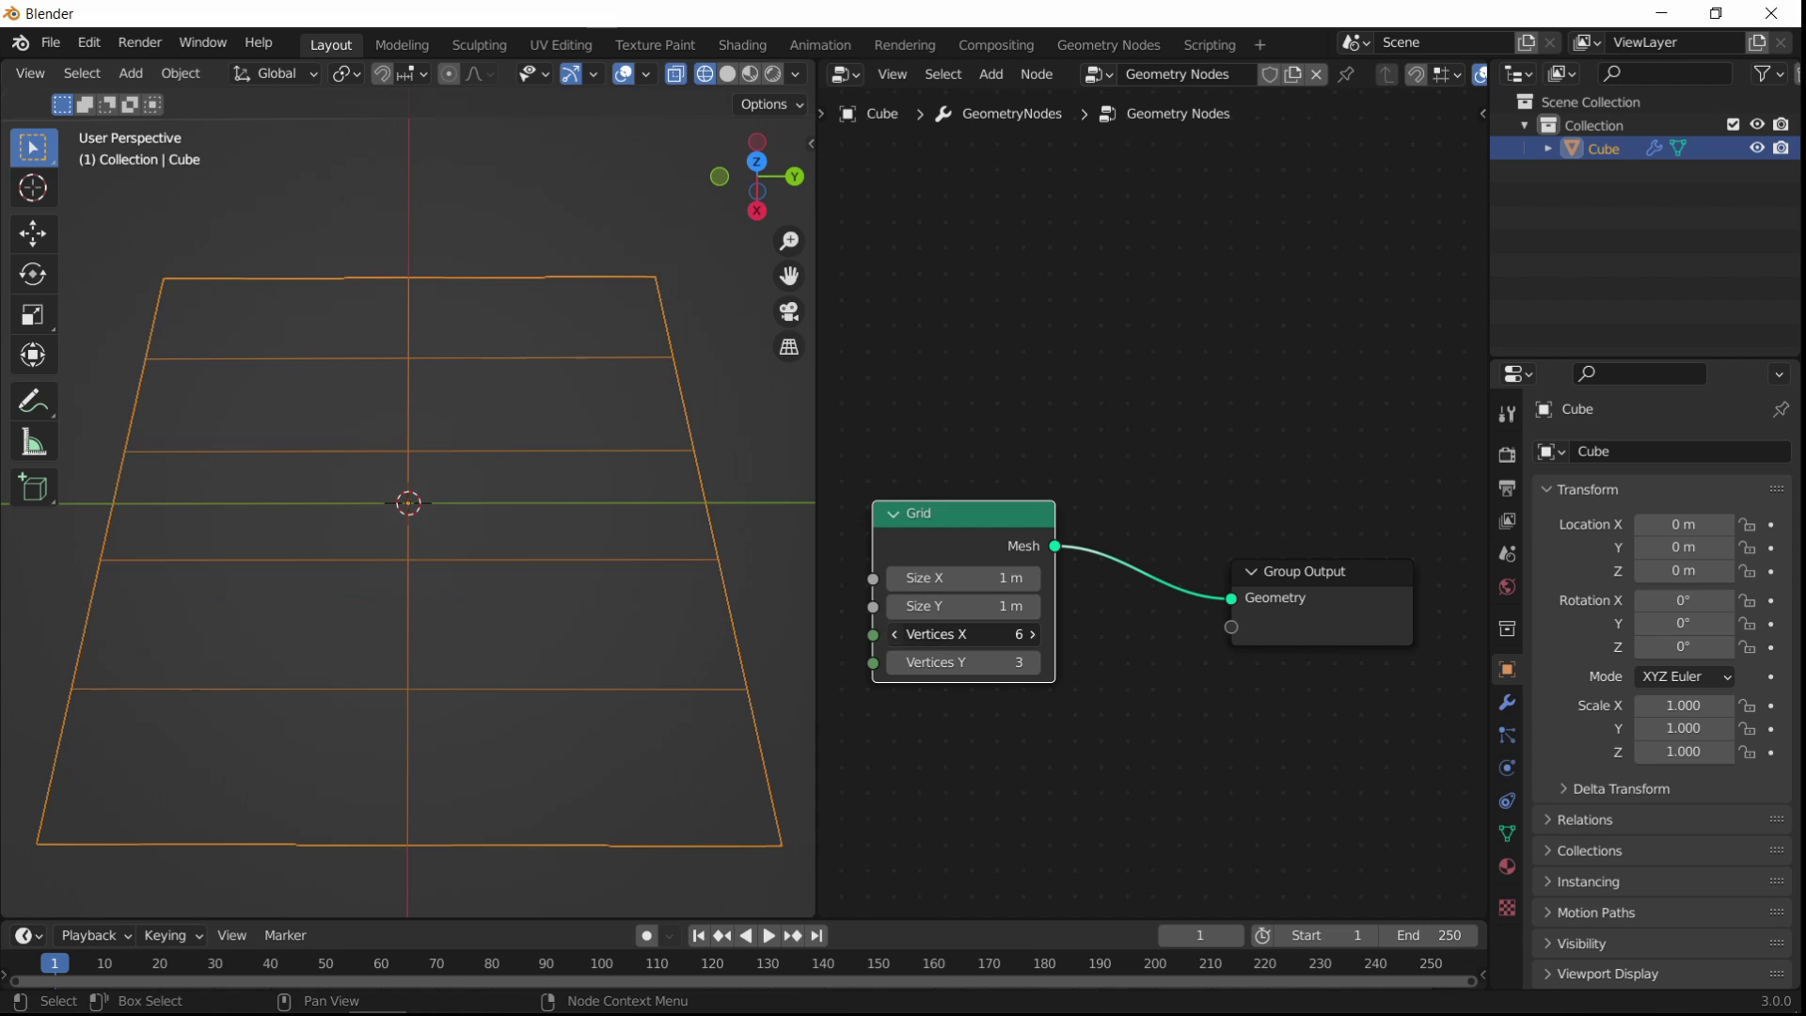
{"action": "left_click", "coordinate": [1032, 662]}
{"action": "left_click", "coordinate": [1032, 662]}
{"action": "scroll", "coordinate": [1073, 659], "scroll_direction": "left", "scroll_amount": 8, "text": "ctrl"}
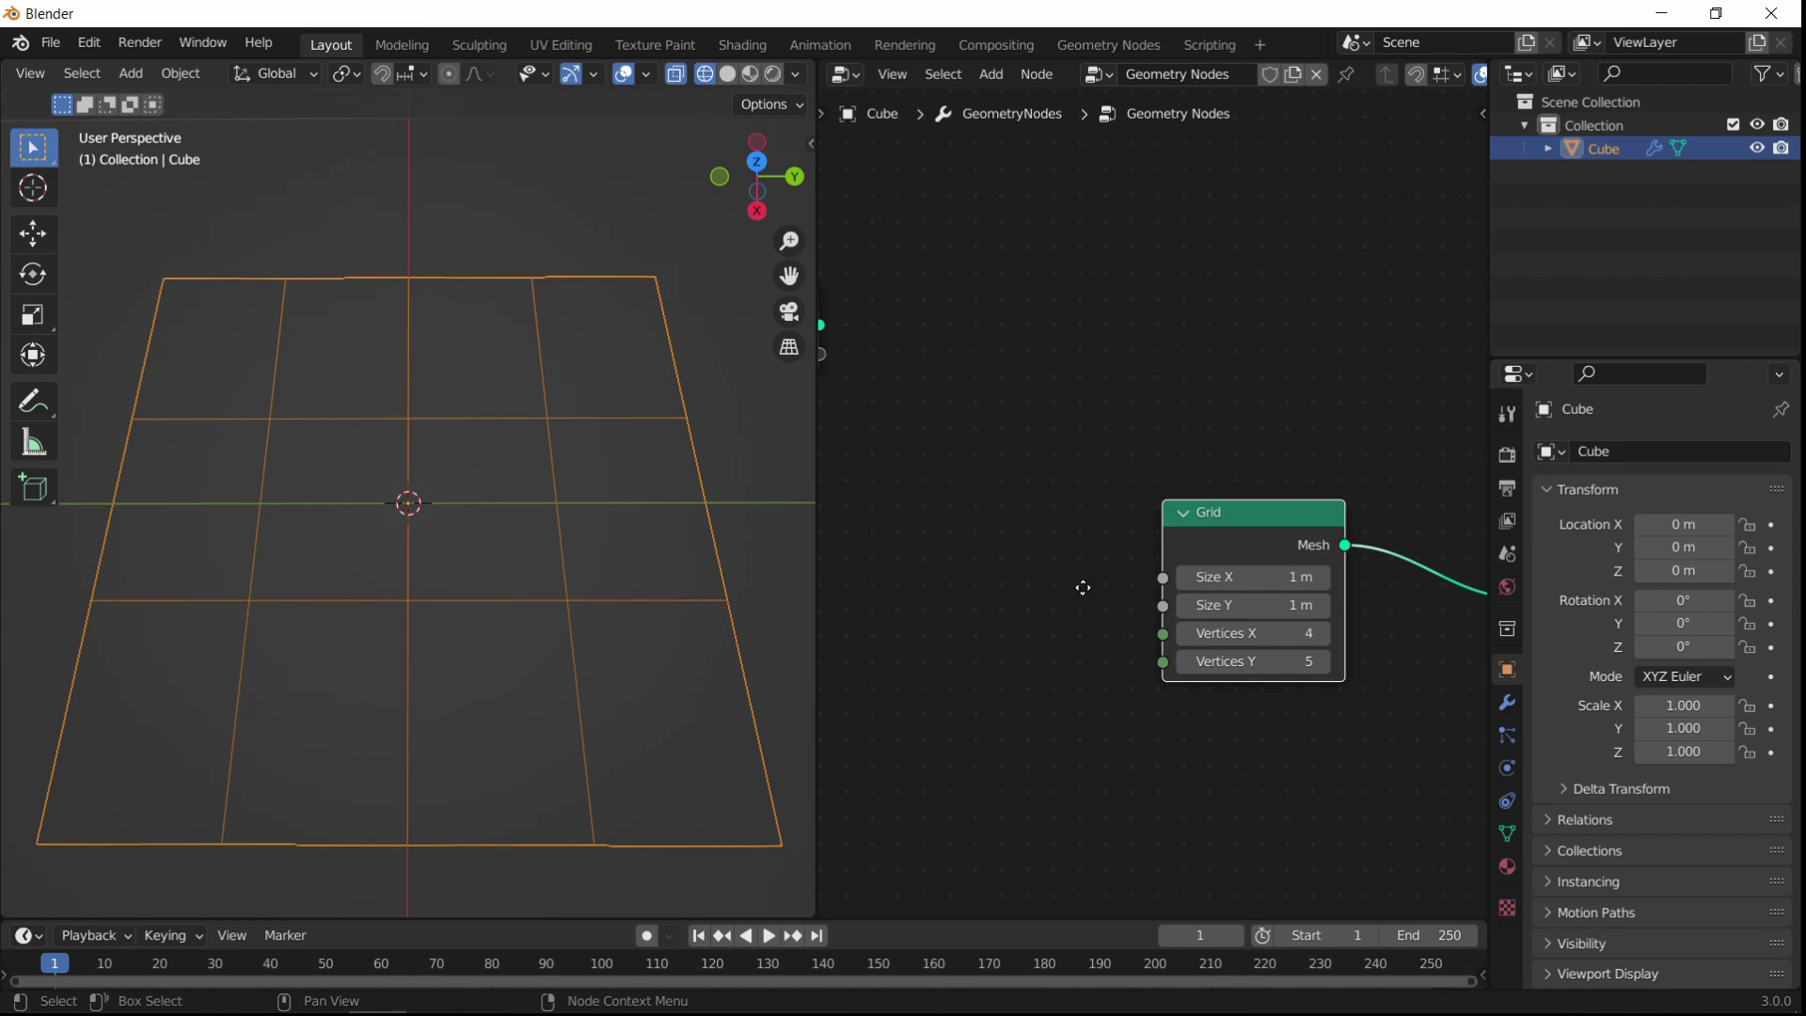
Step: Add a Value node and place it before the Grid node
{"action": "key", "text": "shift+a"}
{"action": "left_click", "coordinate": [1147, 531]}
{"action": "type", "text": "value"}
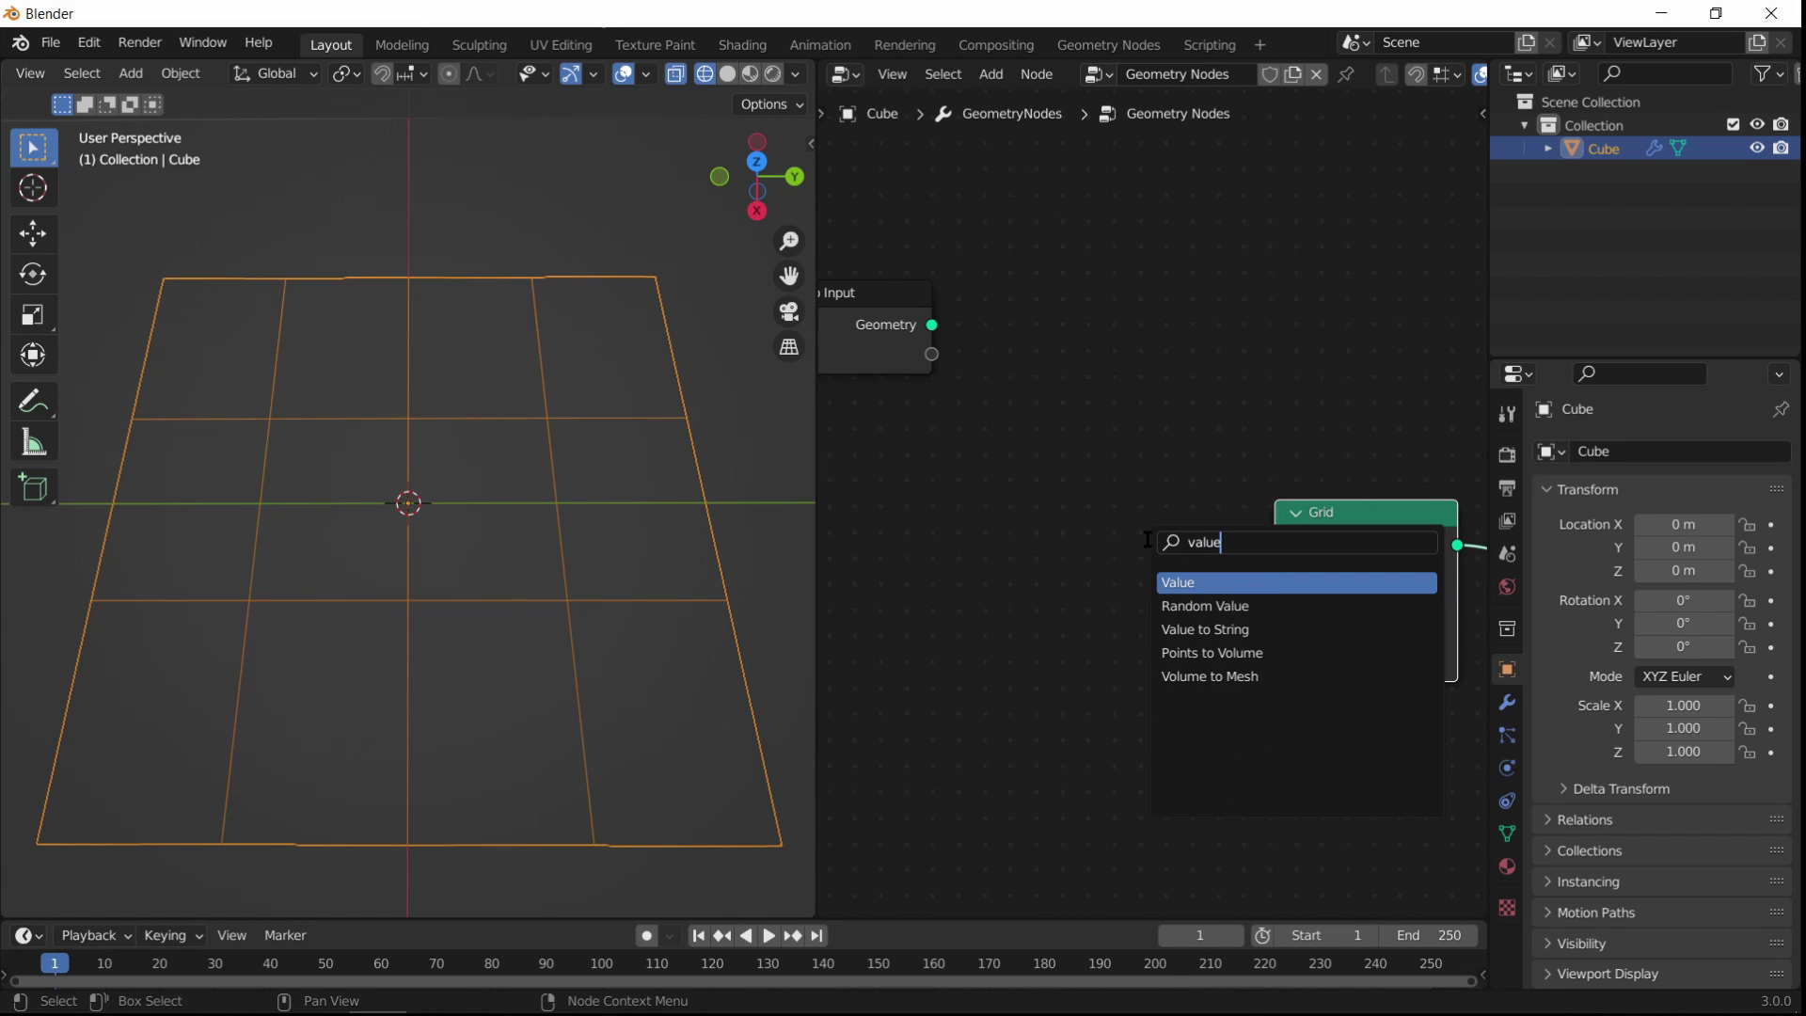
{"action": "key", "text": "Return"}
{"action": "left_click", "coordinate": [1029, 543]}
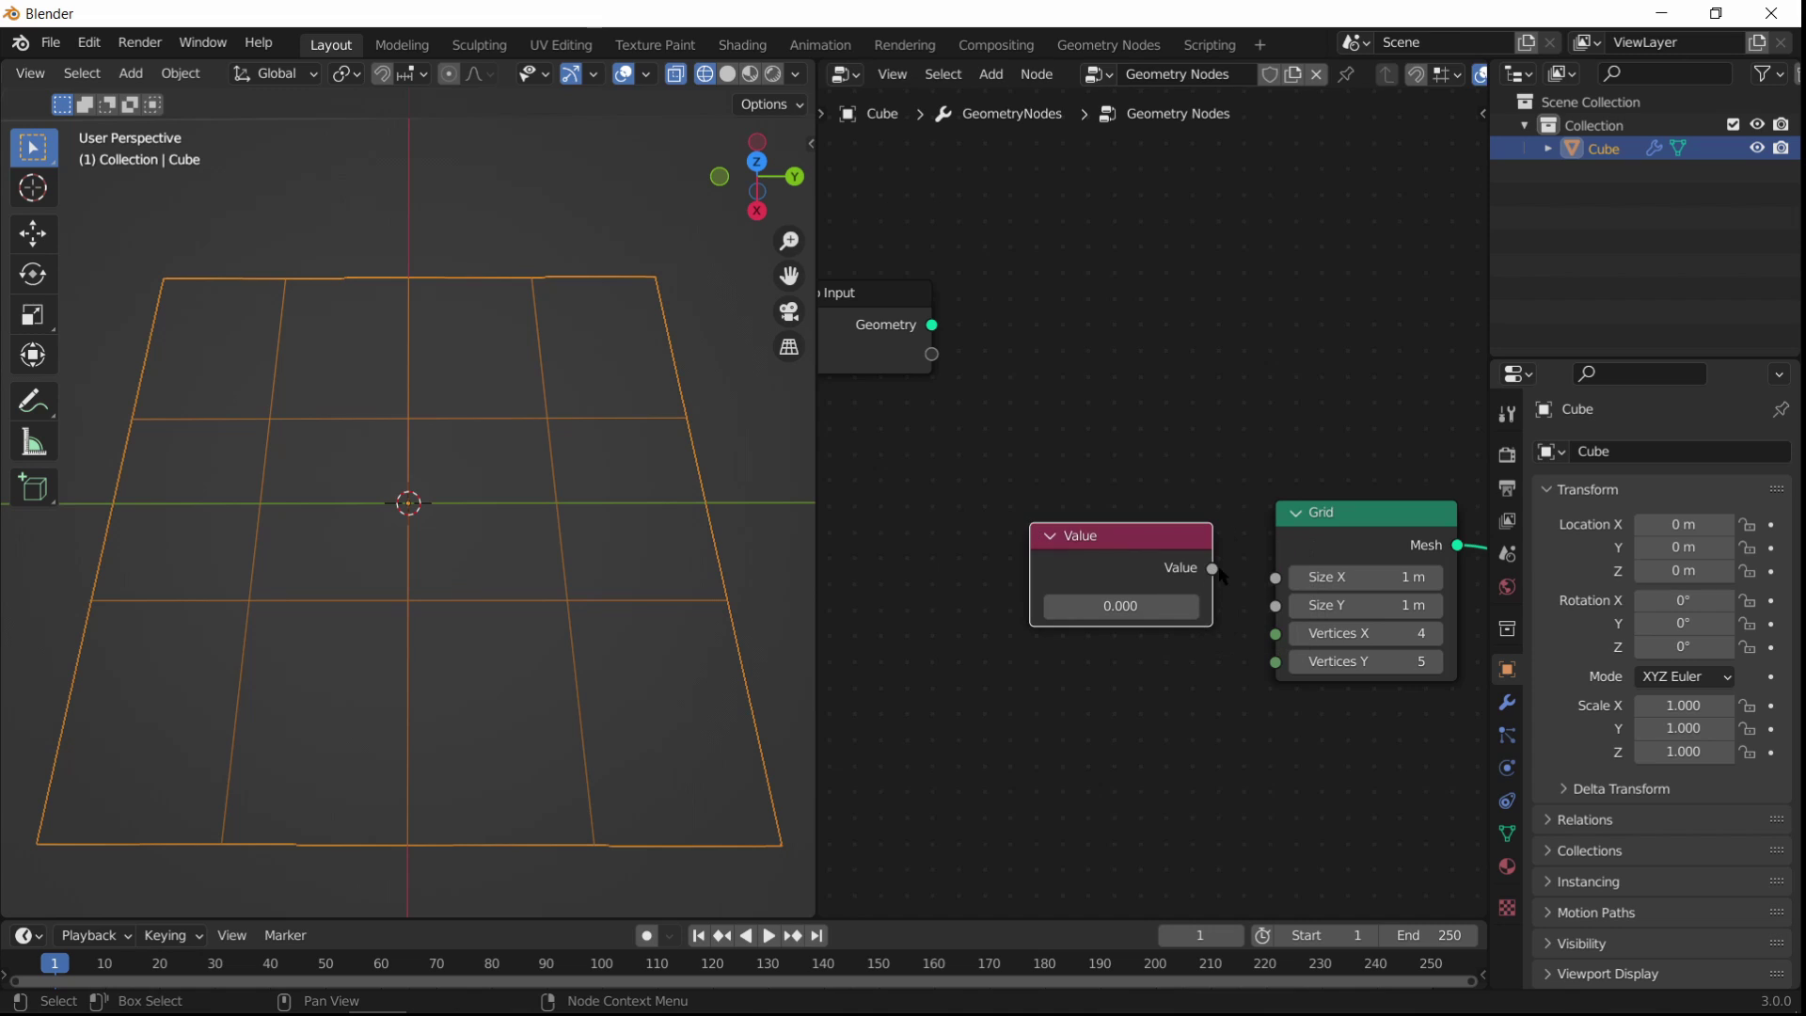
Step: Connect the Value node to the Grid node's Vertices X and Vertices Y inputs and set its value to 21.2
{"action": "left_click_drag", "start_coordinate": [1213, 568], "coordinate": [1271, 633]}
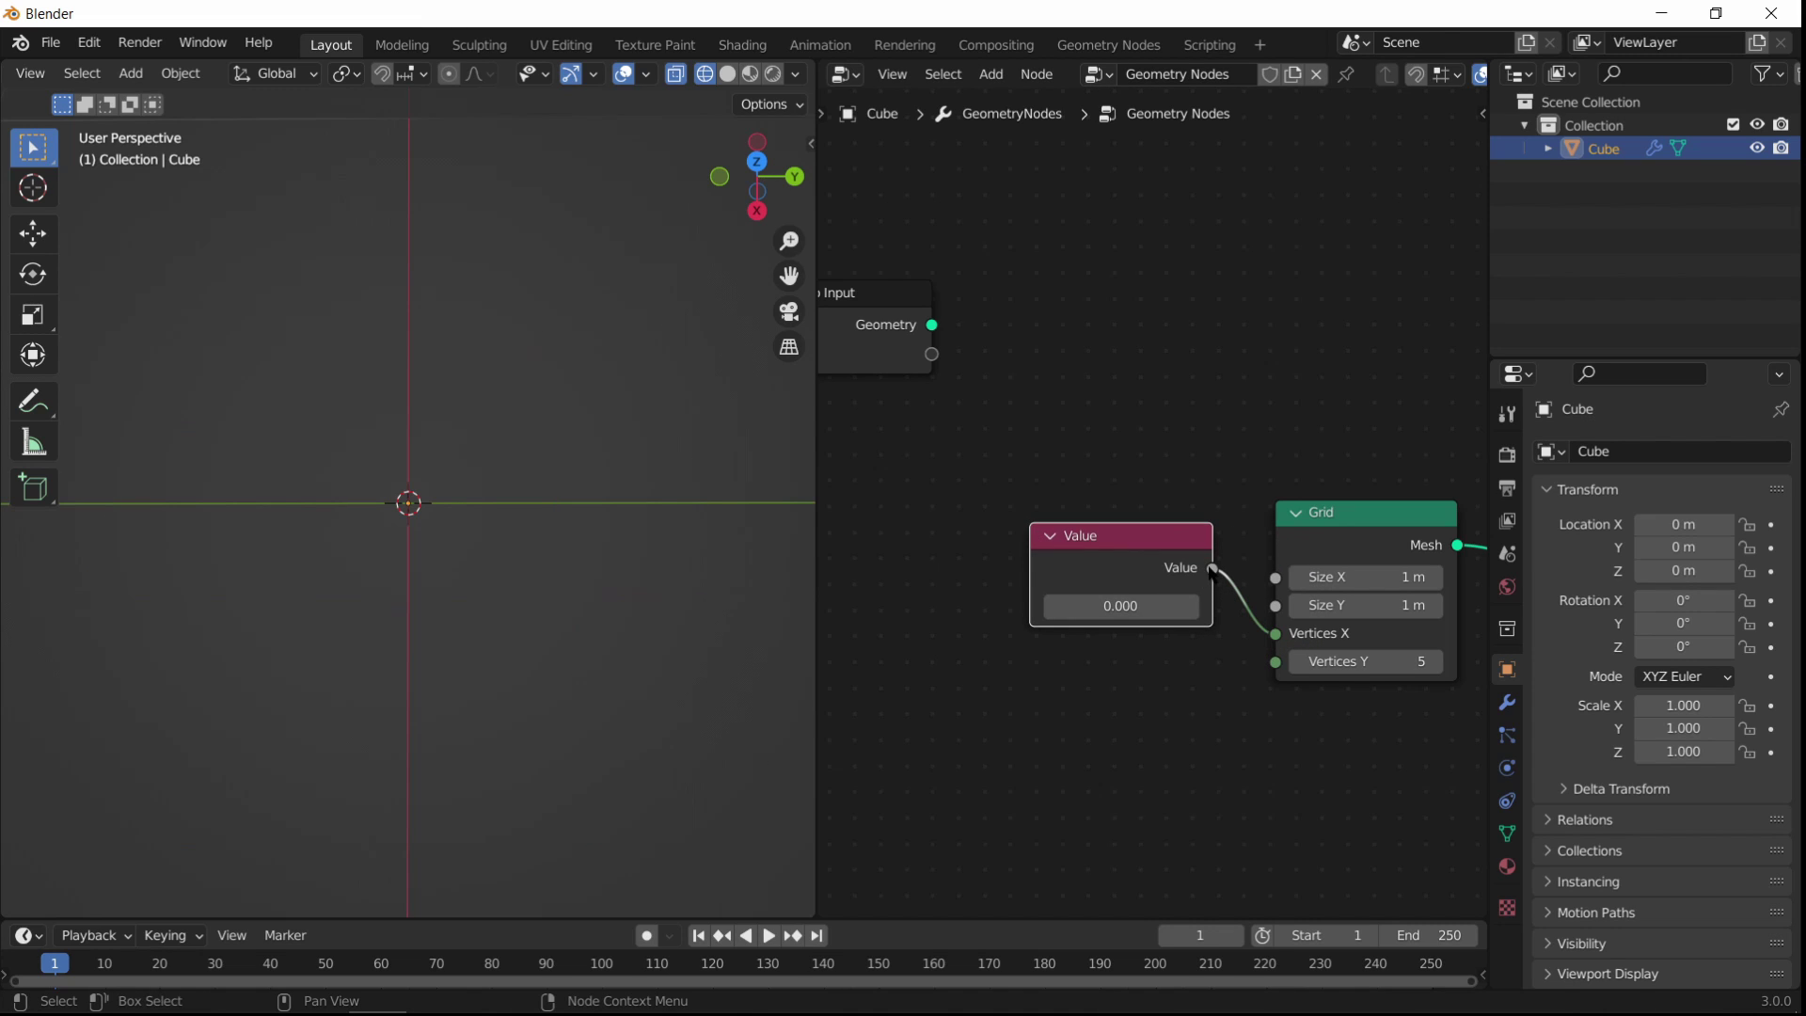
{"action": "left_click_drag", "start_coordinate": [1212, 570], "coordinate": [1275, 662]}
{"action": "mouse_move", "coordinate": [1119, 606]}
{"action": "left_mouse_down"}
{"action": "mouse_move", "coordinate": [1364, 606]}
{"action": "mouse_move", "coordinate": [1098, 602]}
{"action": "left_mouse_up"}
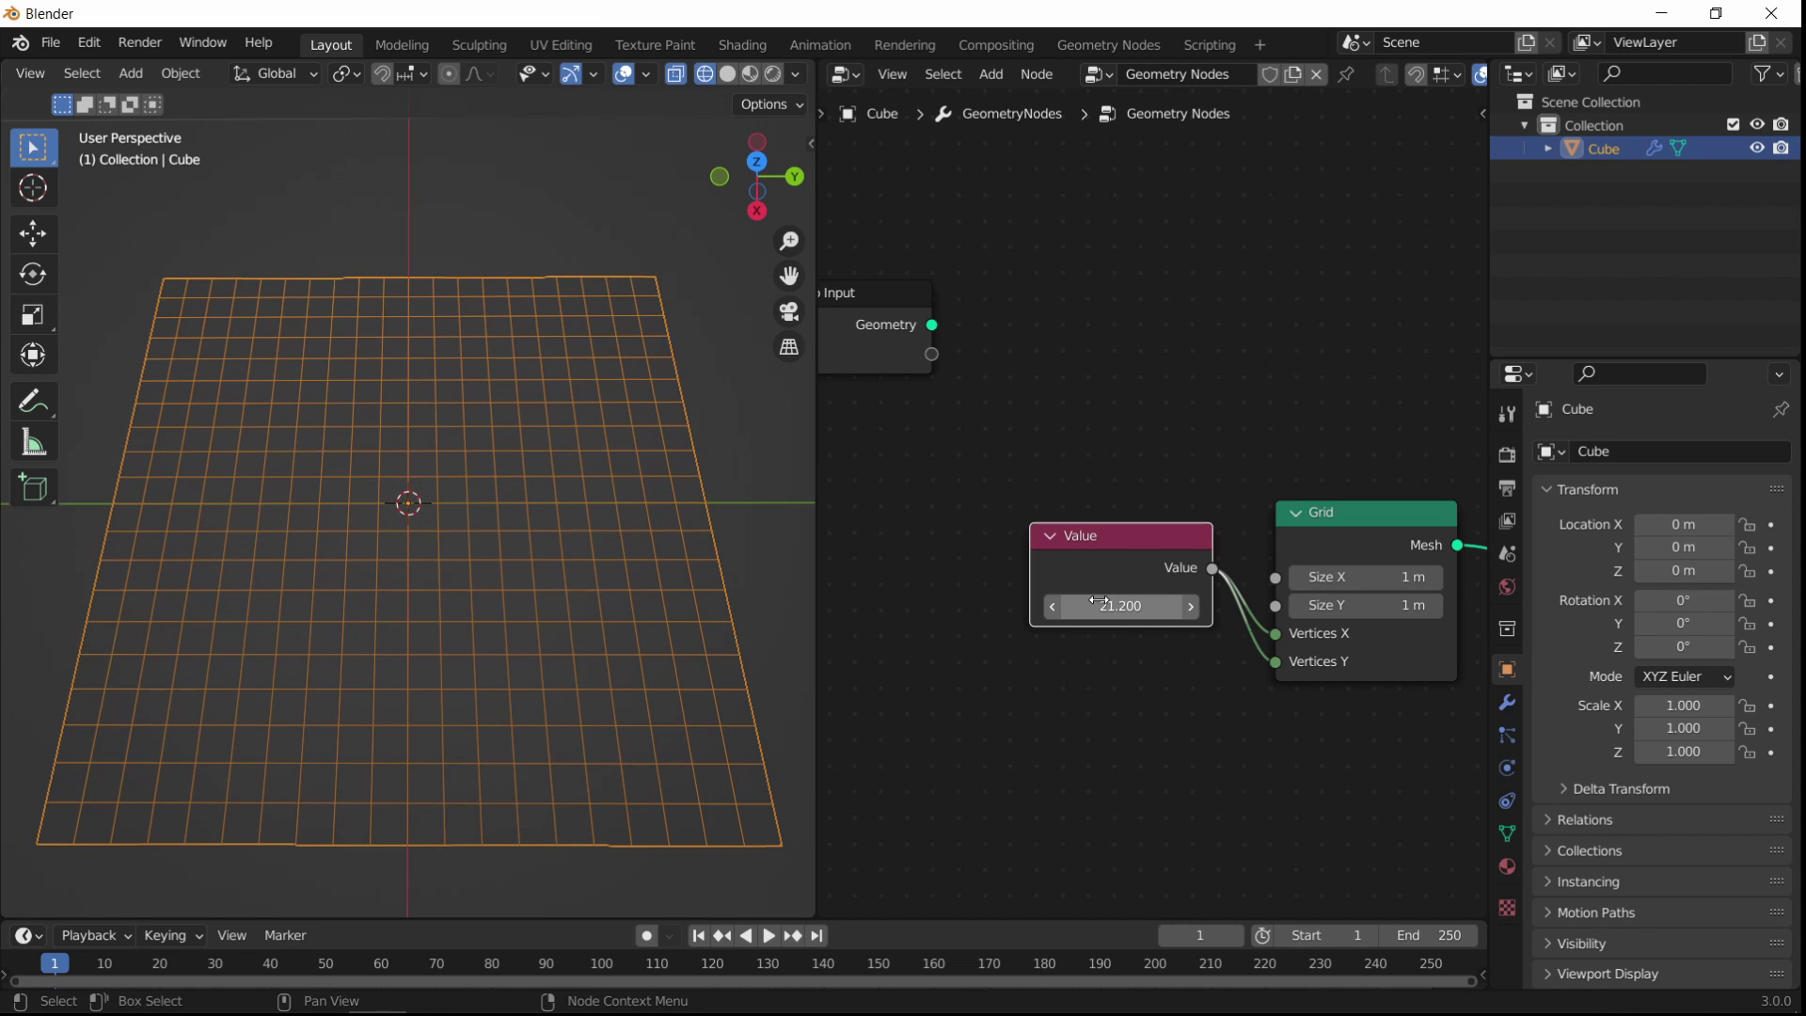
Step: Move the Group Output node farther from the Grid node to make room for more nodes
{"action": "scroll", "coordinate": [846, 564], "scroll_direction": "down", "scroll_amount": 5}
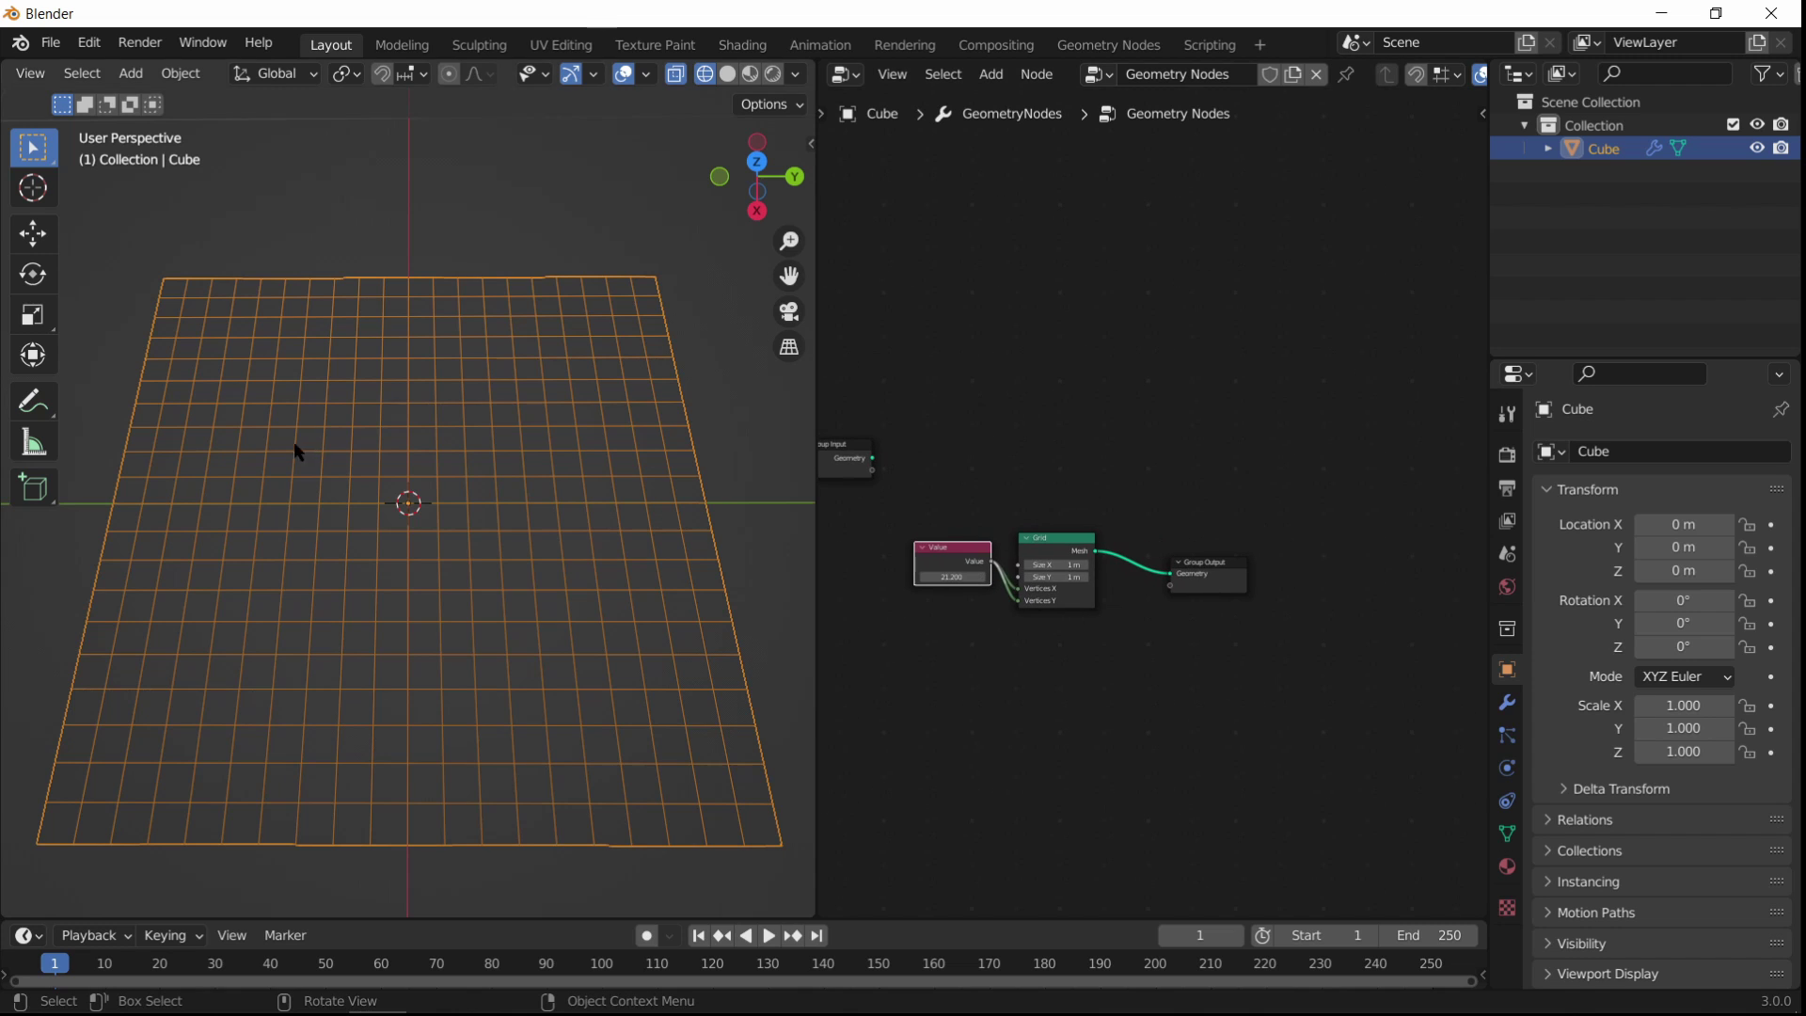
{"action": "middle_click_drag", "start_coordinate": [297, 452], "coordinate": [480, 588]}
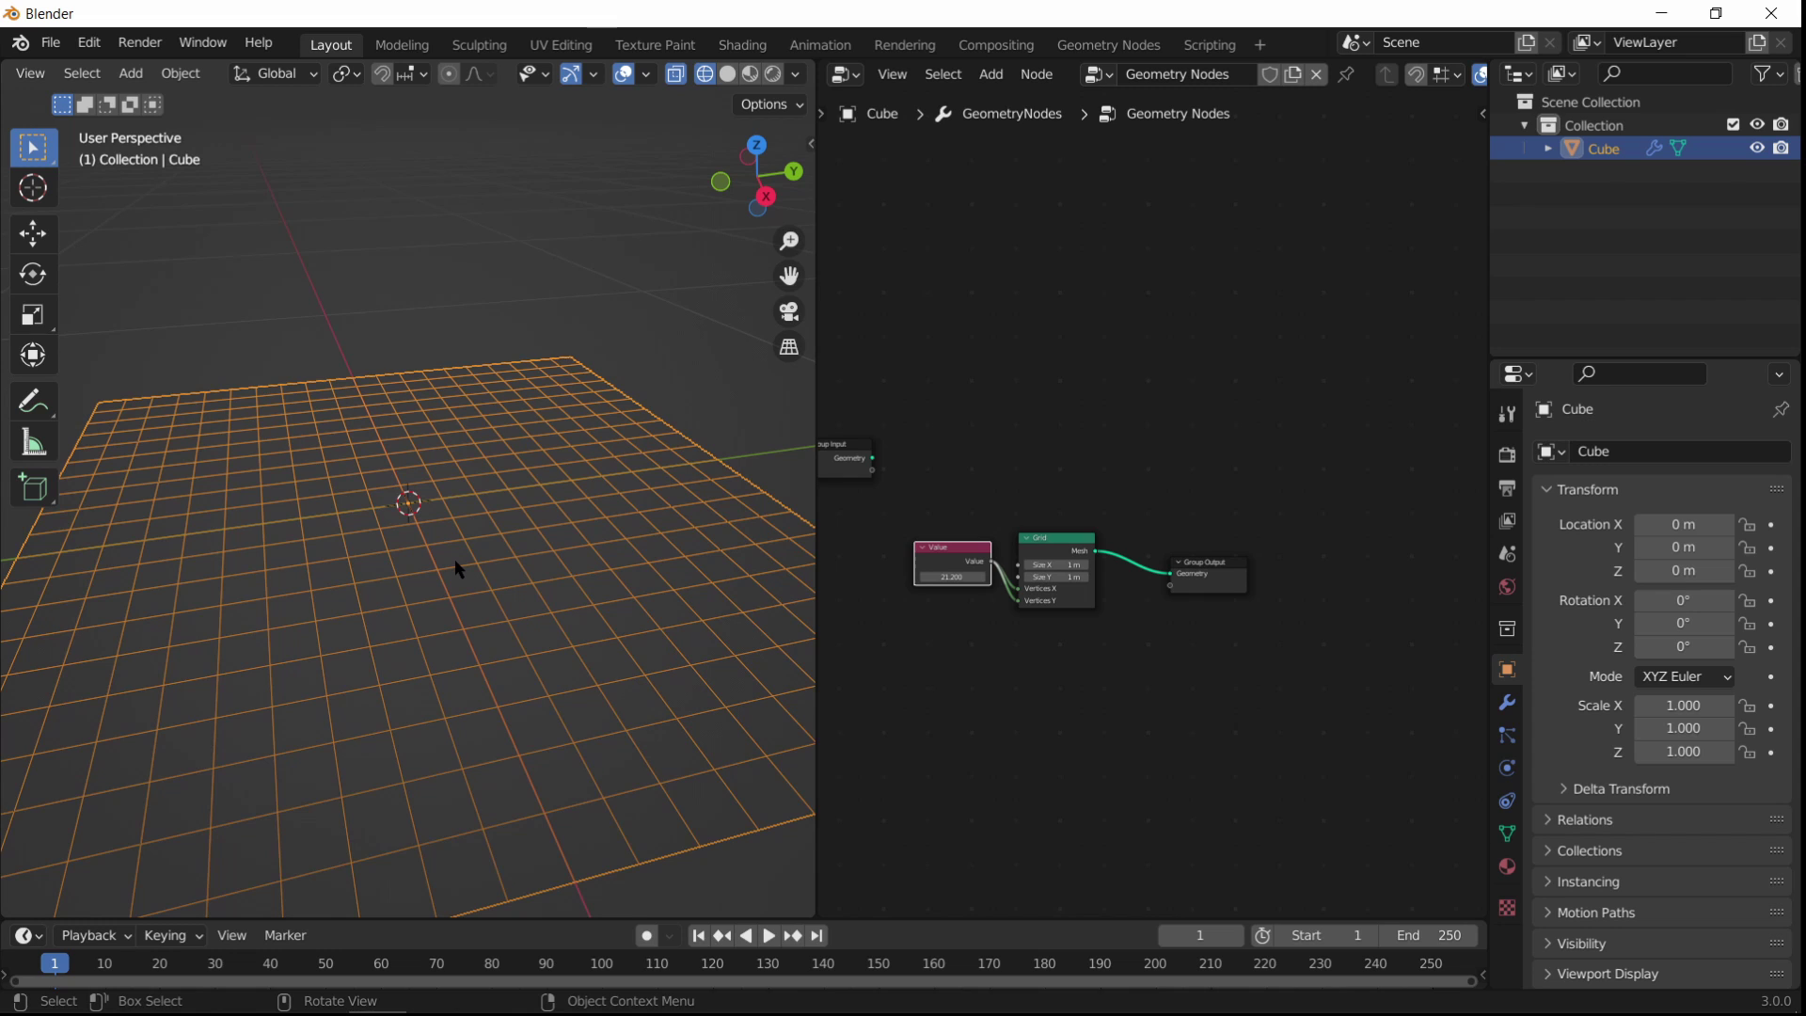
{"action": "middle_click_drag", "start_coordinate": [620, 649], "coordinate": [454, 607]}
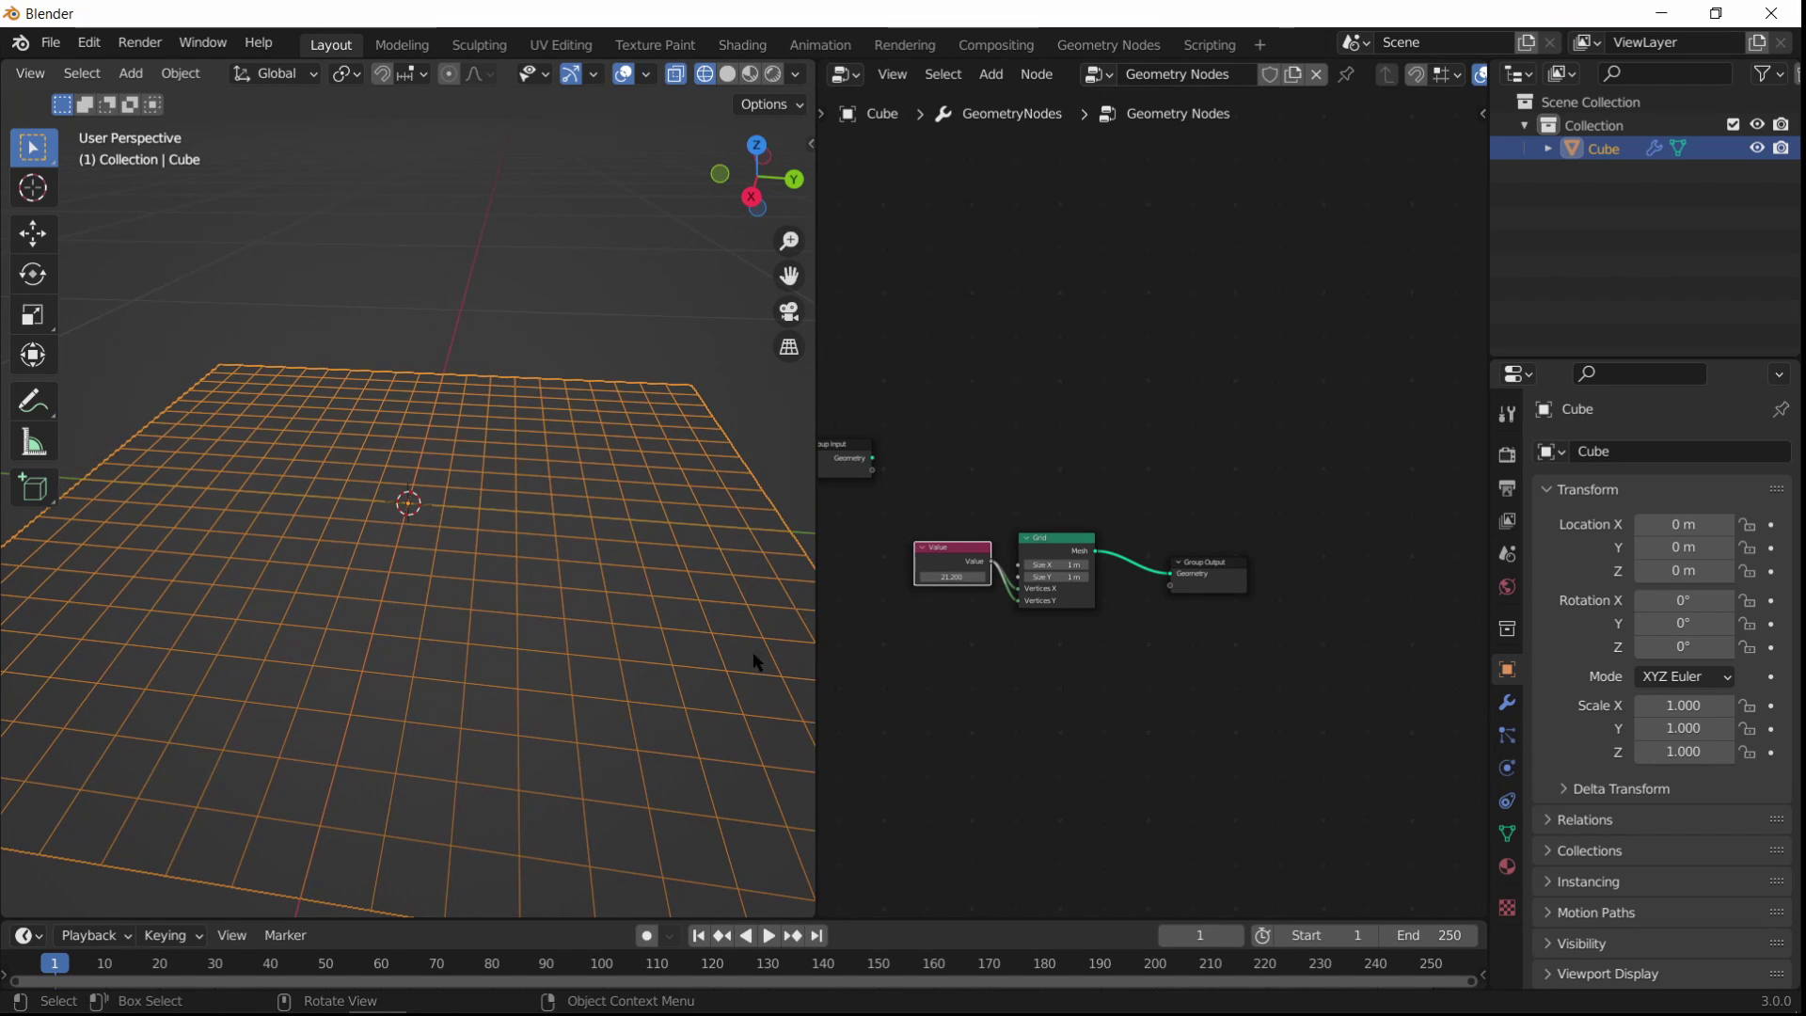
{"action": "scroll", "coordinate": [1058, 691], "scroll_direction": "up", "scroll_amount": 3}
{"action": "left_click_drag", "start_coordinate": [1269, 619], "coordinate": [1388, 598]}
{"action": "left_click", "coordinate": [1247, 526]}
{"action": "middle_click_drag", "start_coordinate": [1247, 526], "coordinate": [1215, 527]}
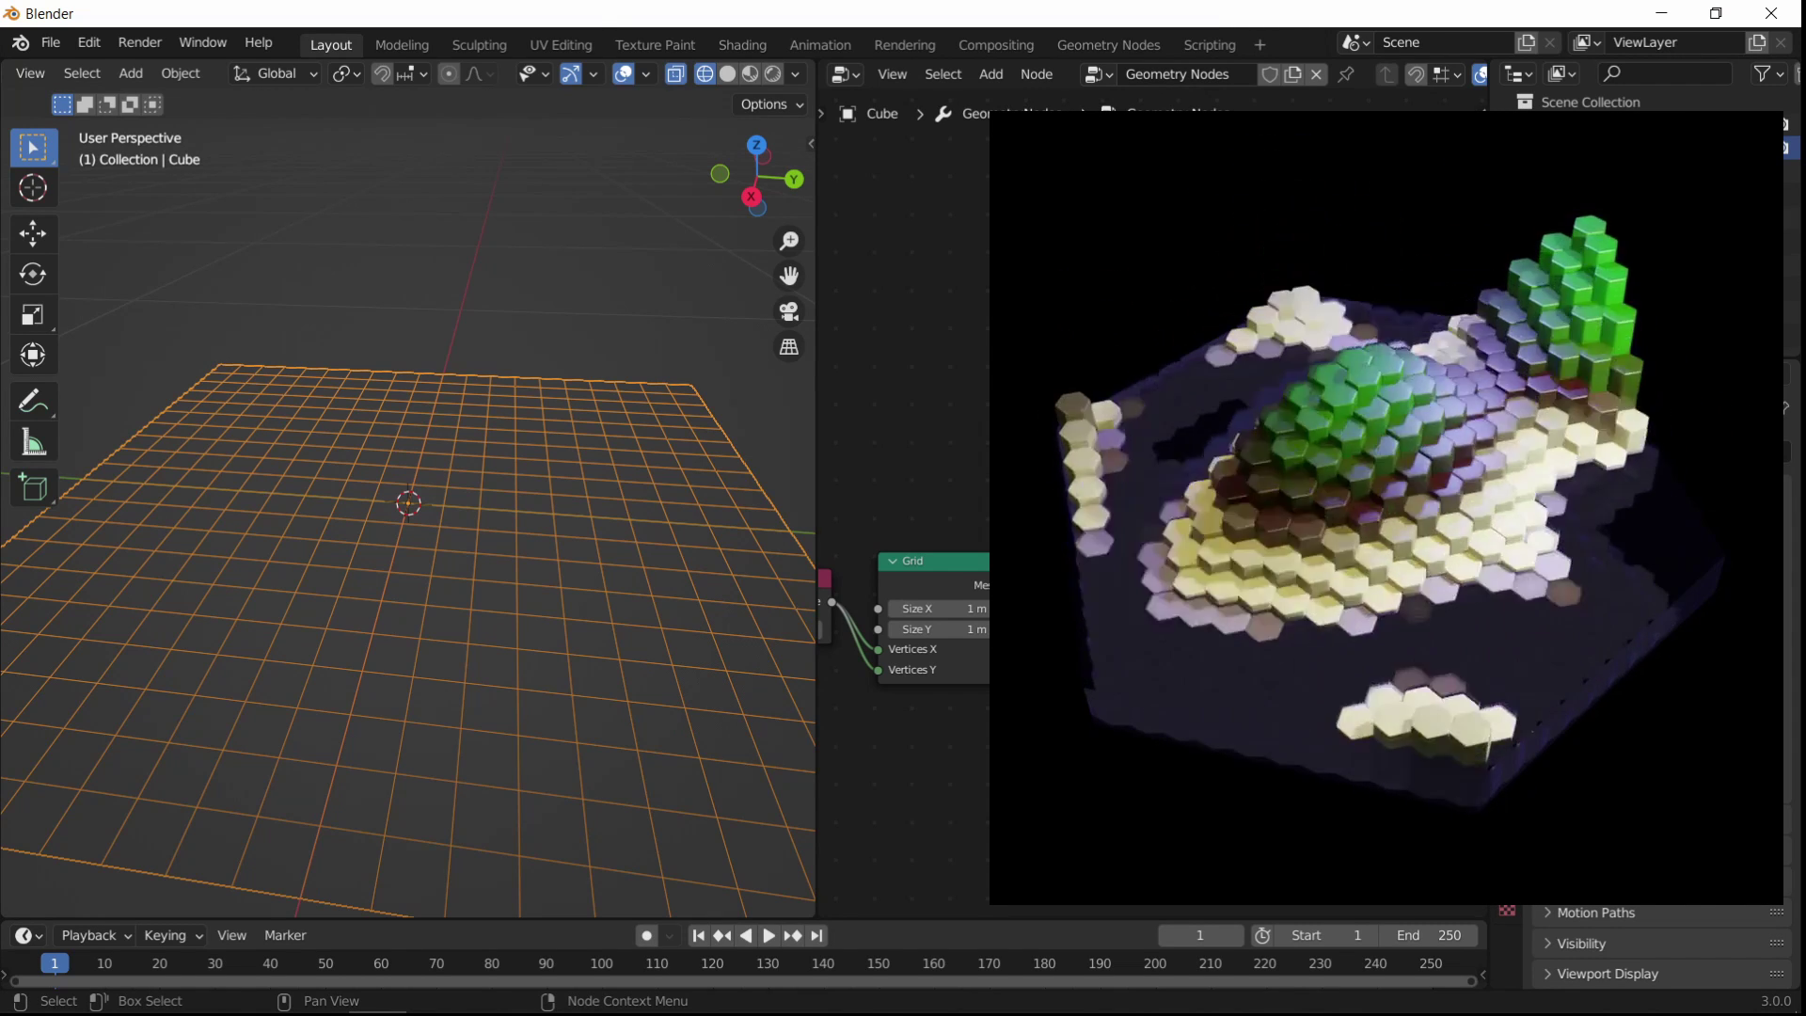
Step: Add a Set Position node between the Grid and Group Output nodes
{"action": "key", "text": "Home"}
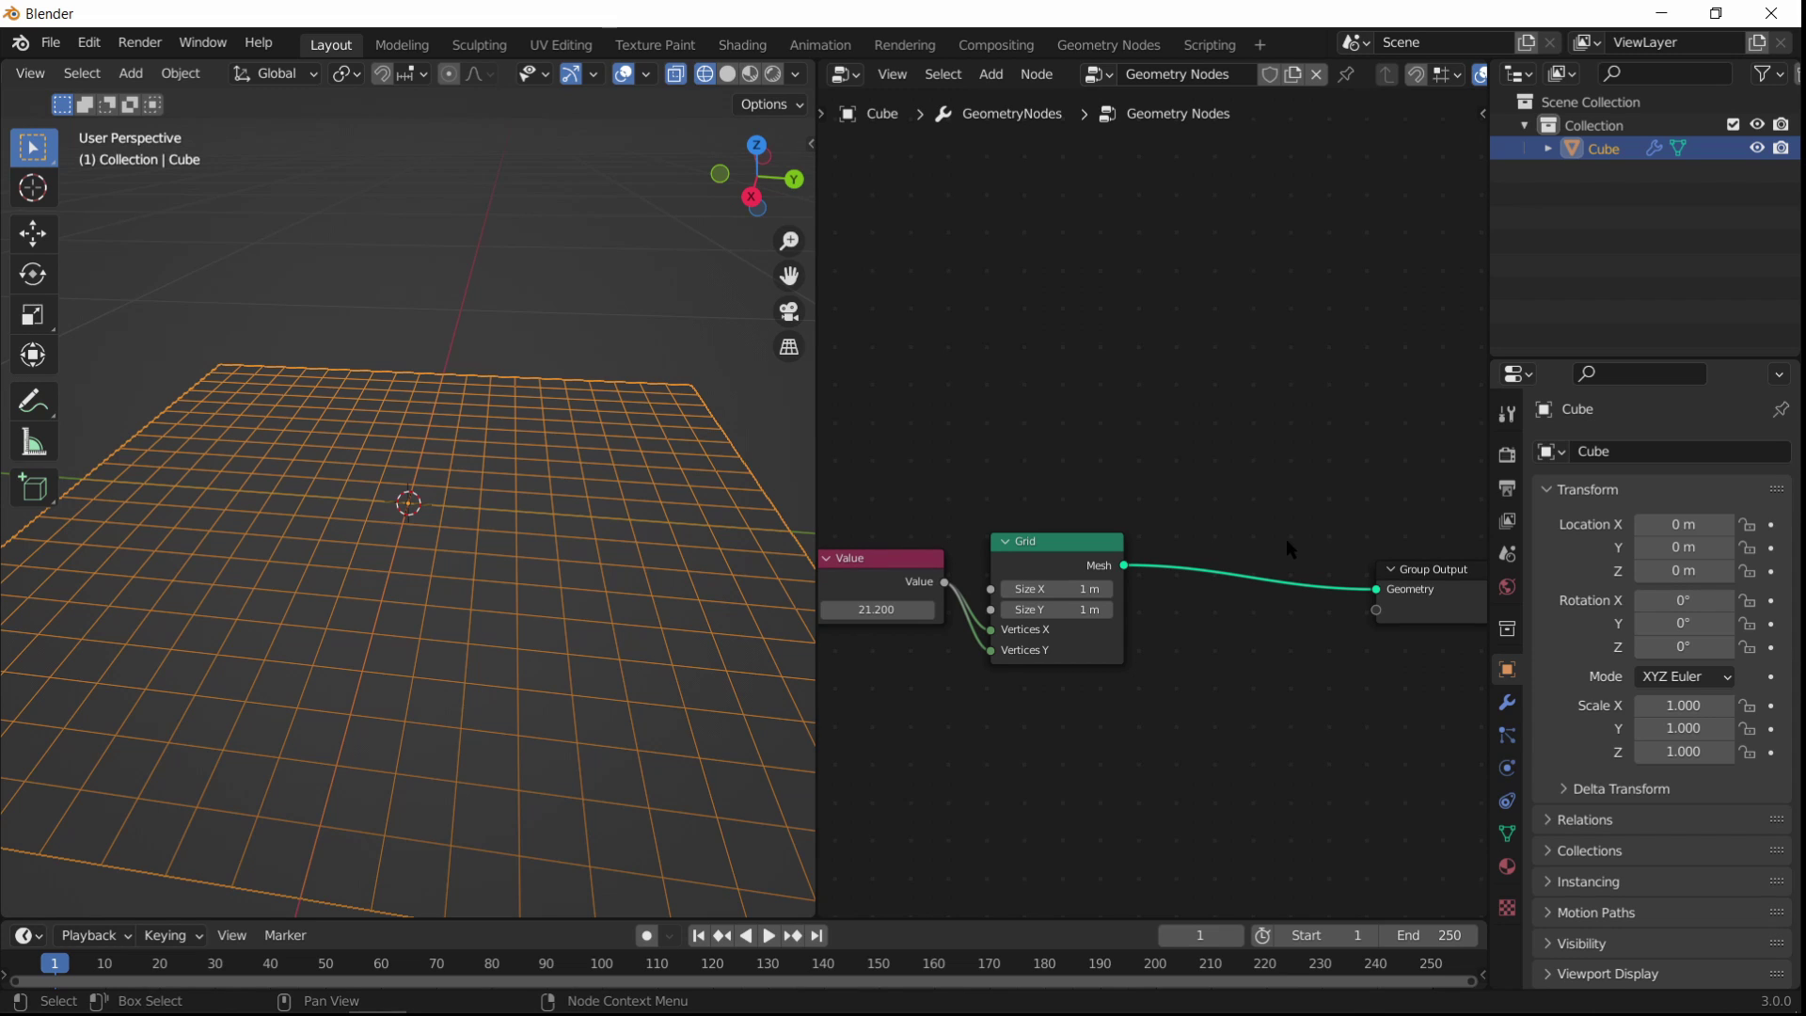
{"action": "middle_click_drag", "start_coordinate": [1414, 657], "coordinate": [1279, 683]}
{"action": "scroll", "coordinate": [1269, 682], "scroll_direction": "down", "scroll_amount": 1}
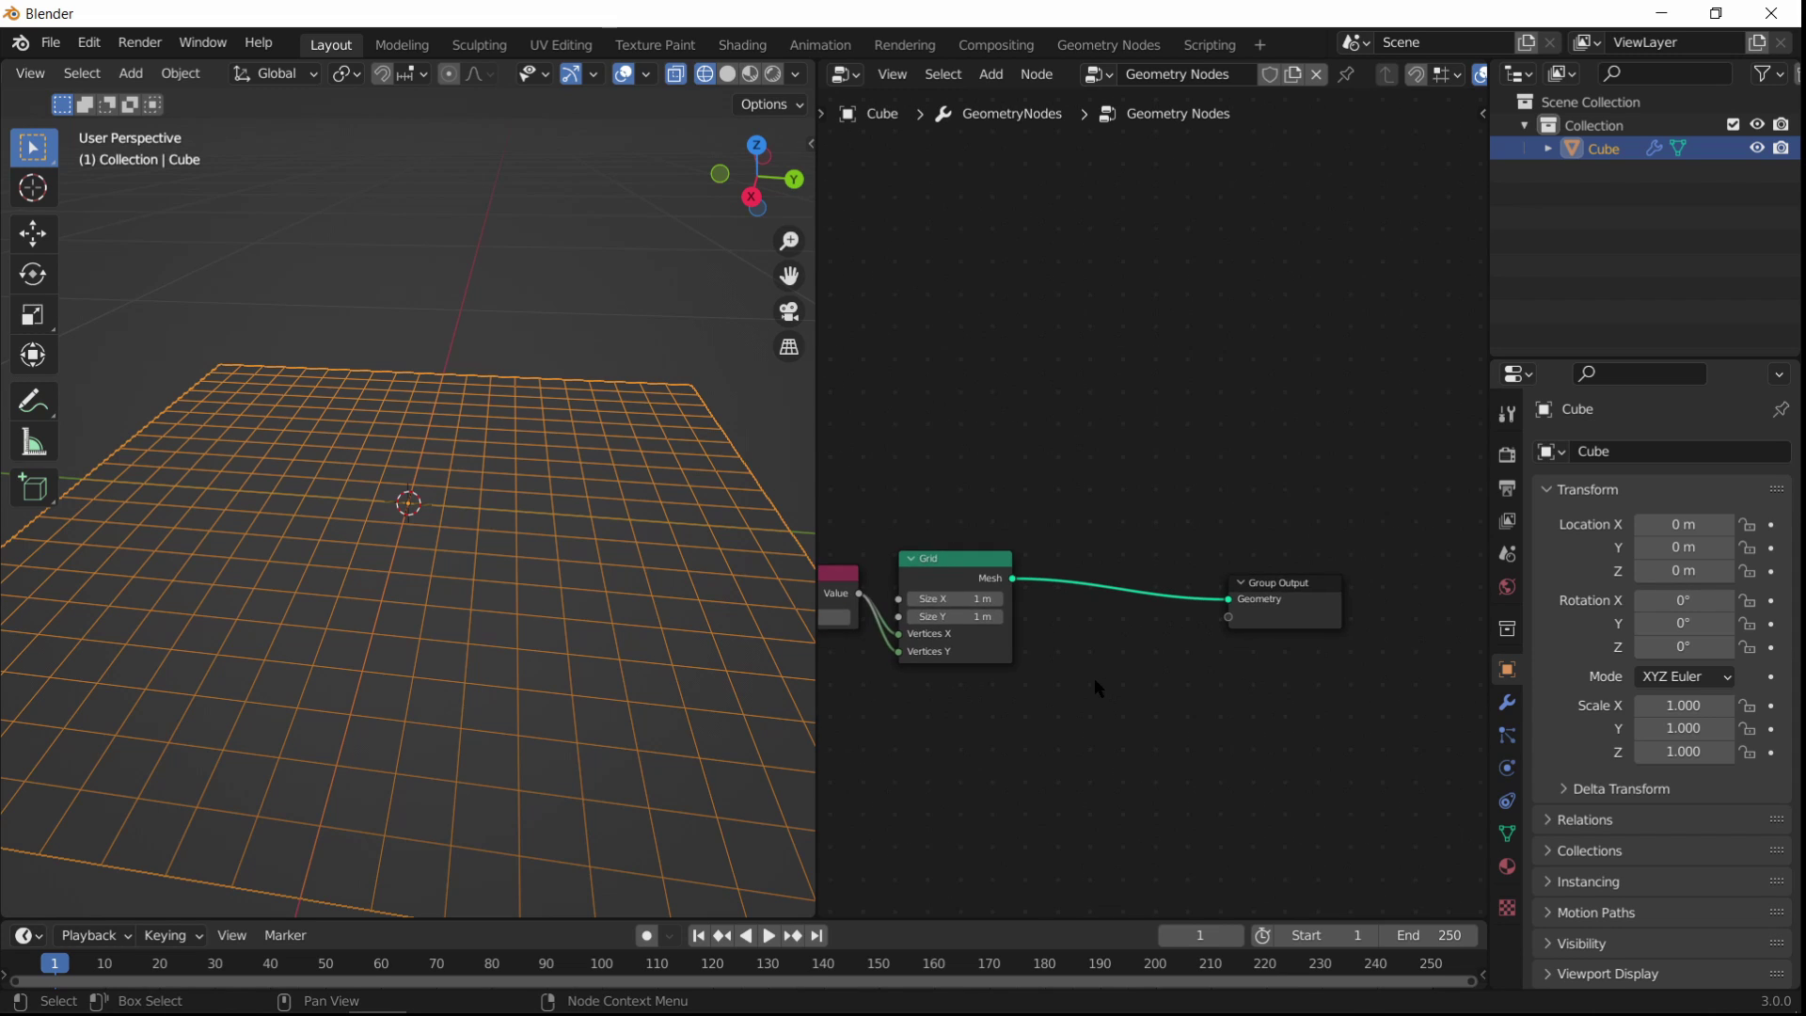
{"action": "middle_click_drag", "start_coordinate": [1016, 668], "coordinate": [1242, 477]}
{"action": "scroll", "coordinate": [1140, 649], "scroll_direction": "up", "scroll_amount": 8}
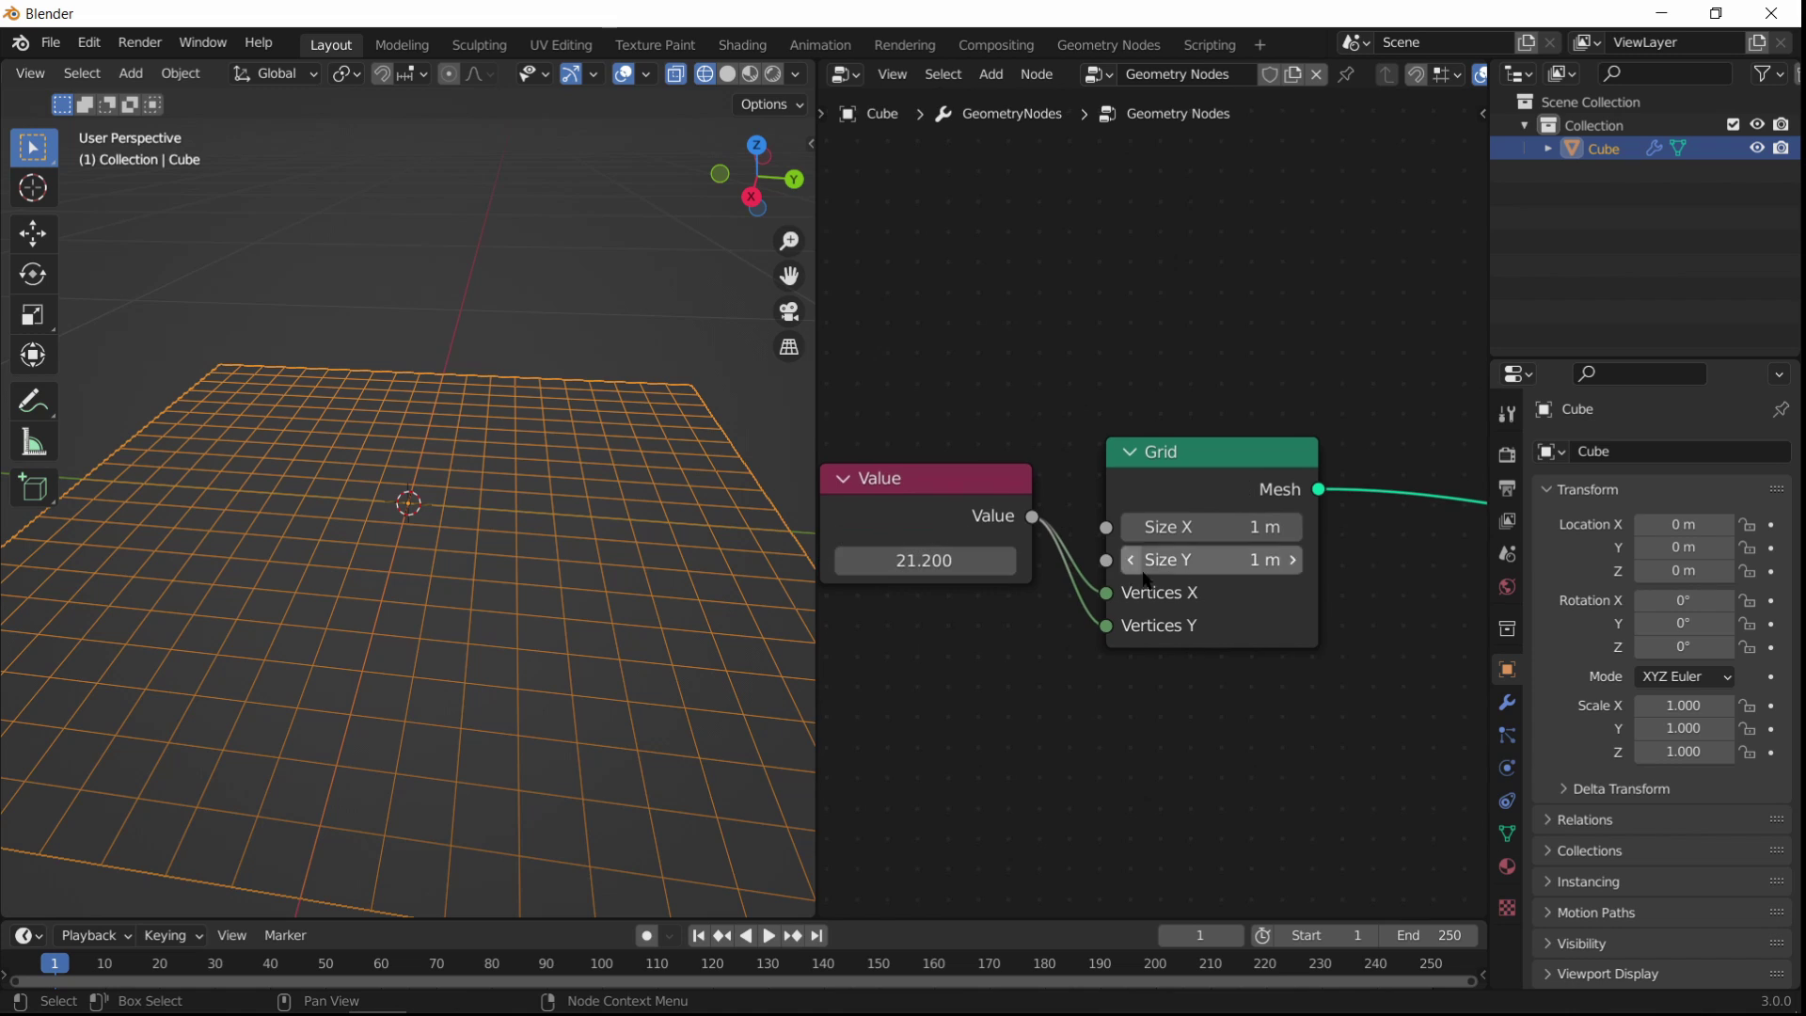
{"action": "middle_click_drag", "start_coordinate": [1089, 555], "coordinate": [1188, 561]}
{"action": "scroll", "coordinate": [1186, 560], "scroll_direction": "down", "scroll_amount": 4}
{"action": "scroll", "coordinate": [1166, 592], "scroll_direction": "right", "scroll_amount": 5, "text": "ctrl"}
{"action": "key", "text": "shift+a"}
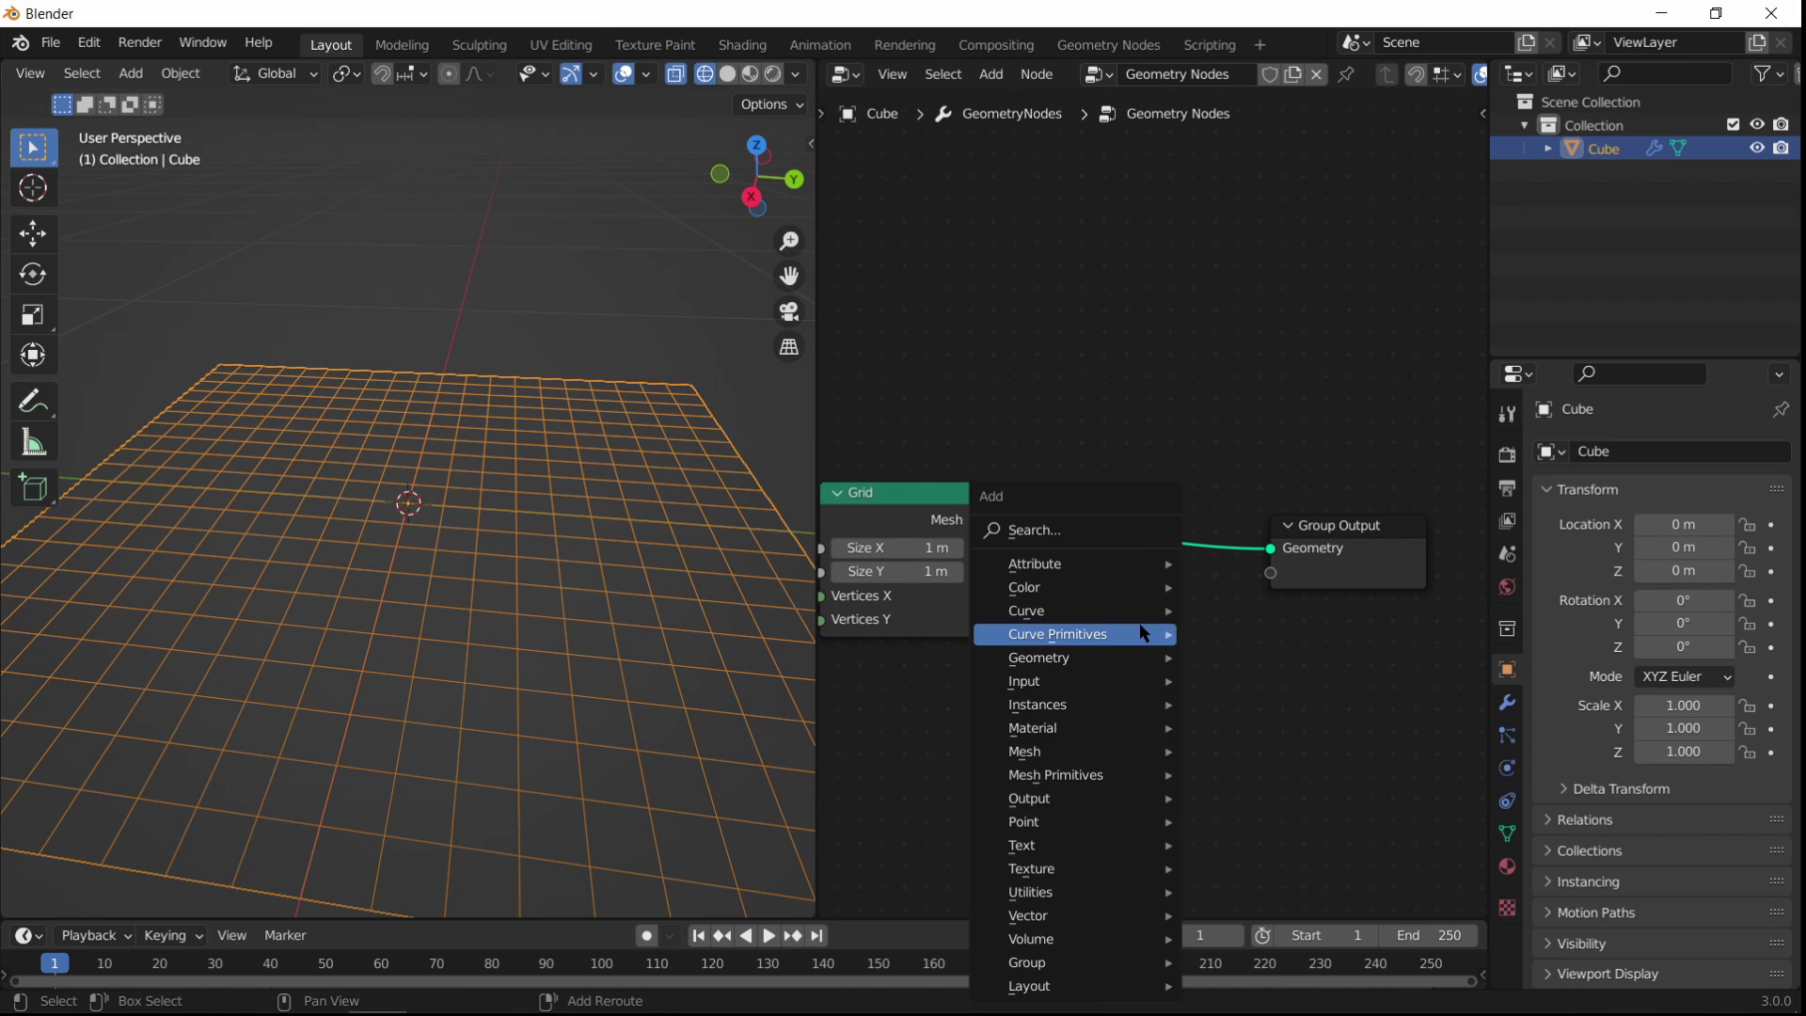
{"action": "left_click", "coordinate": [1074, 532]}
{"action": "type", "text": "set"}
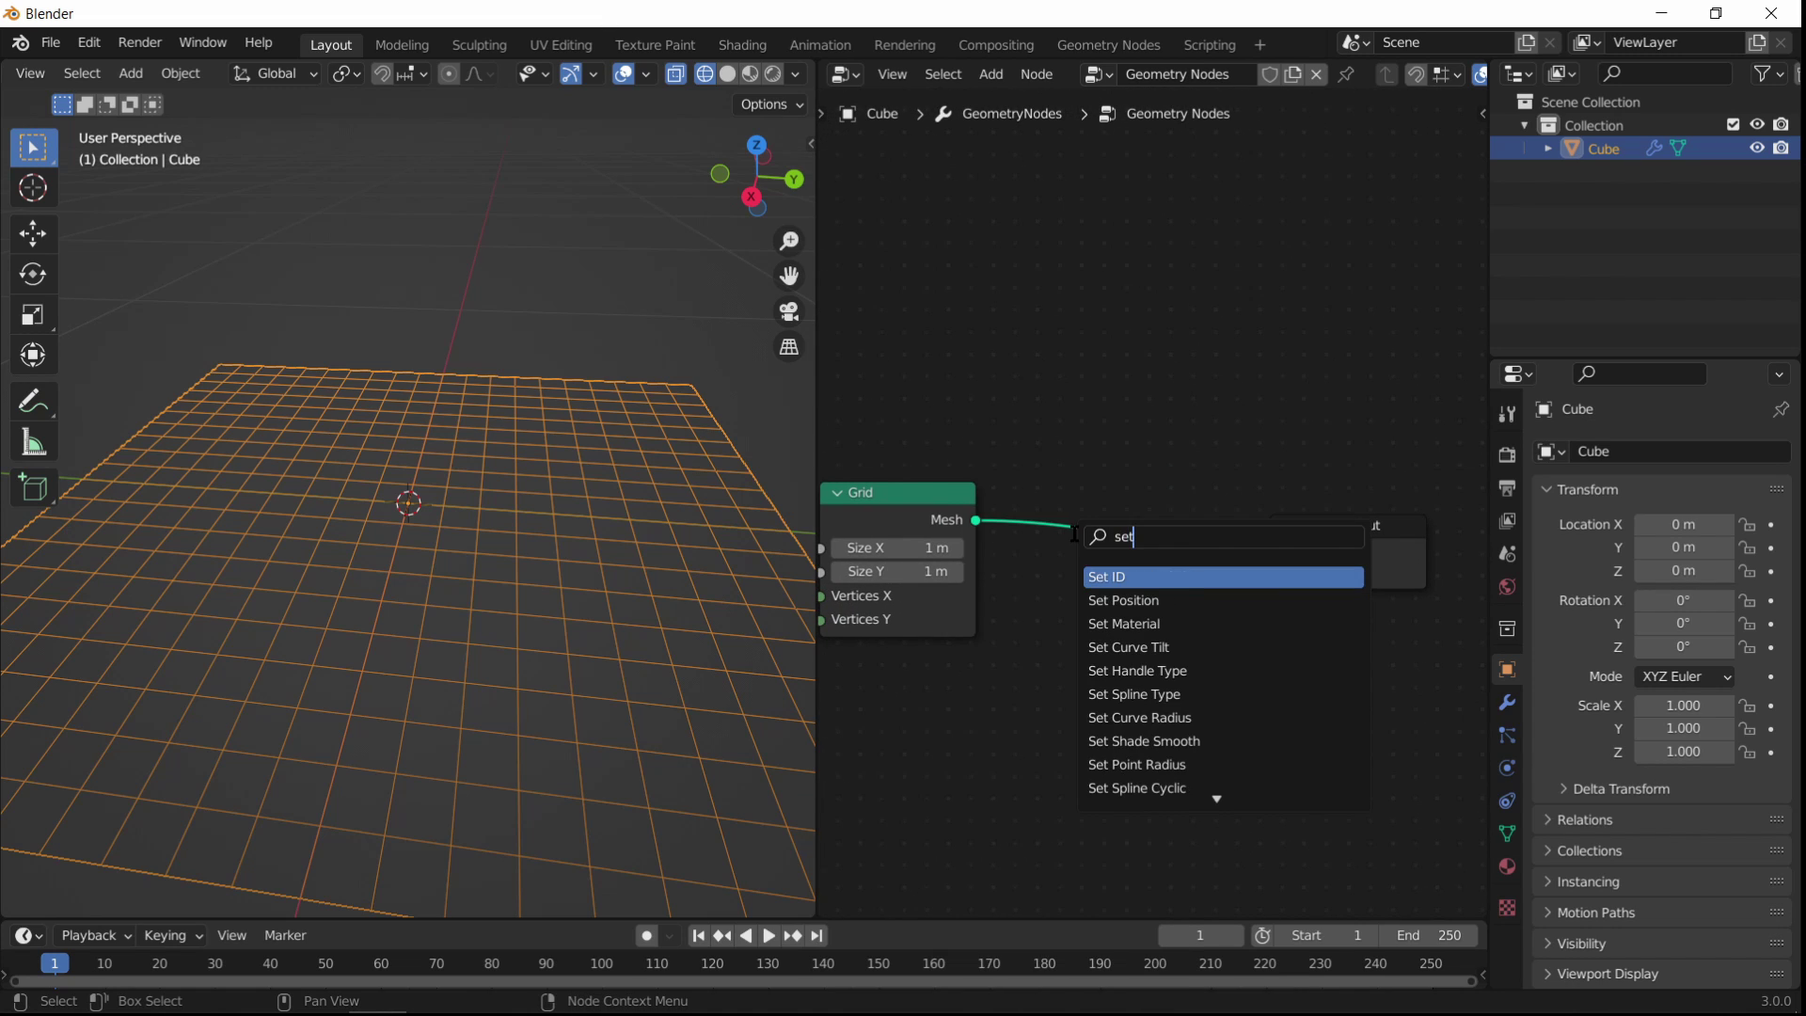
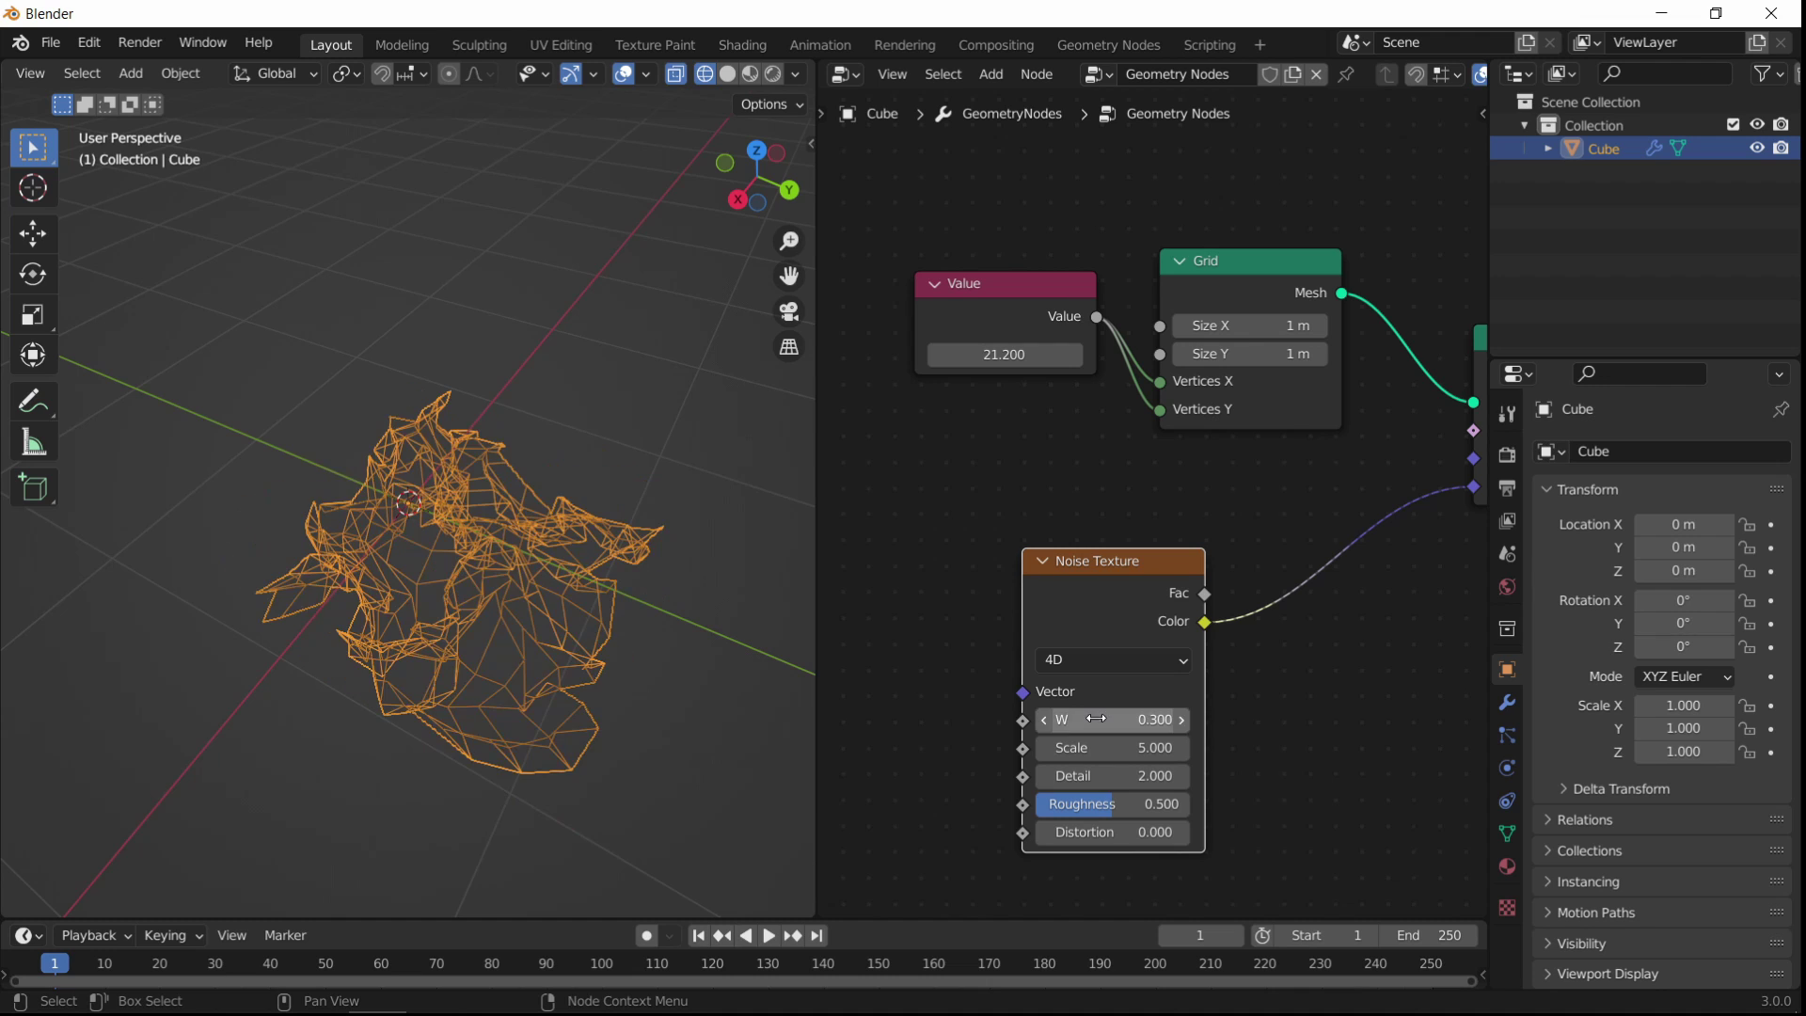
Step: Set the Noise Texture node's W to 0 and its Scale to 1.9
{"action": "type", "text": "0"}
{"action": "key", "text": "Return"}
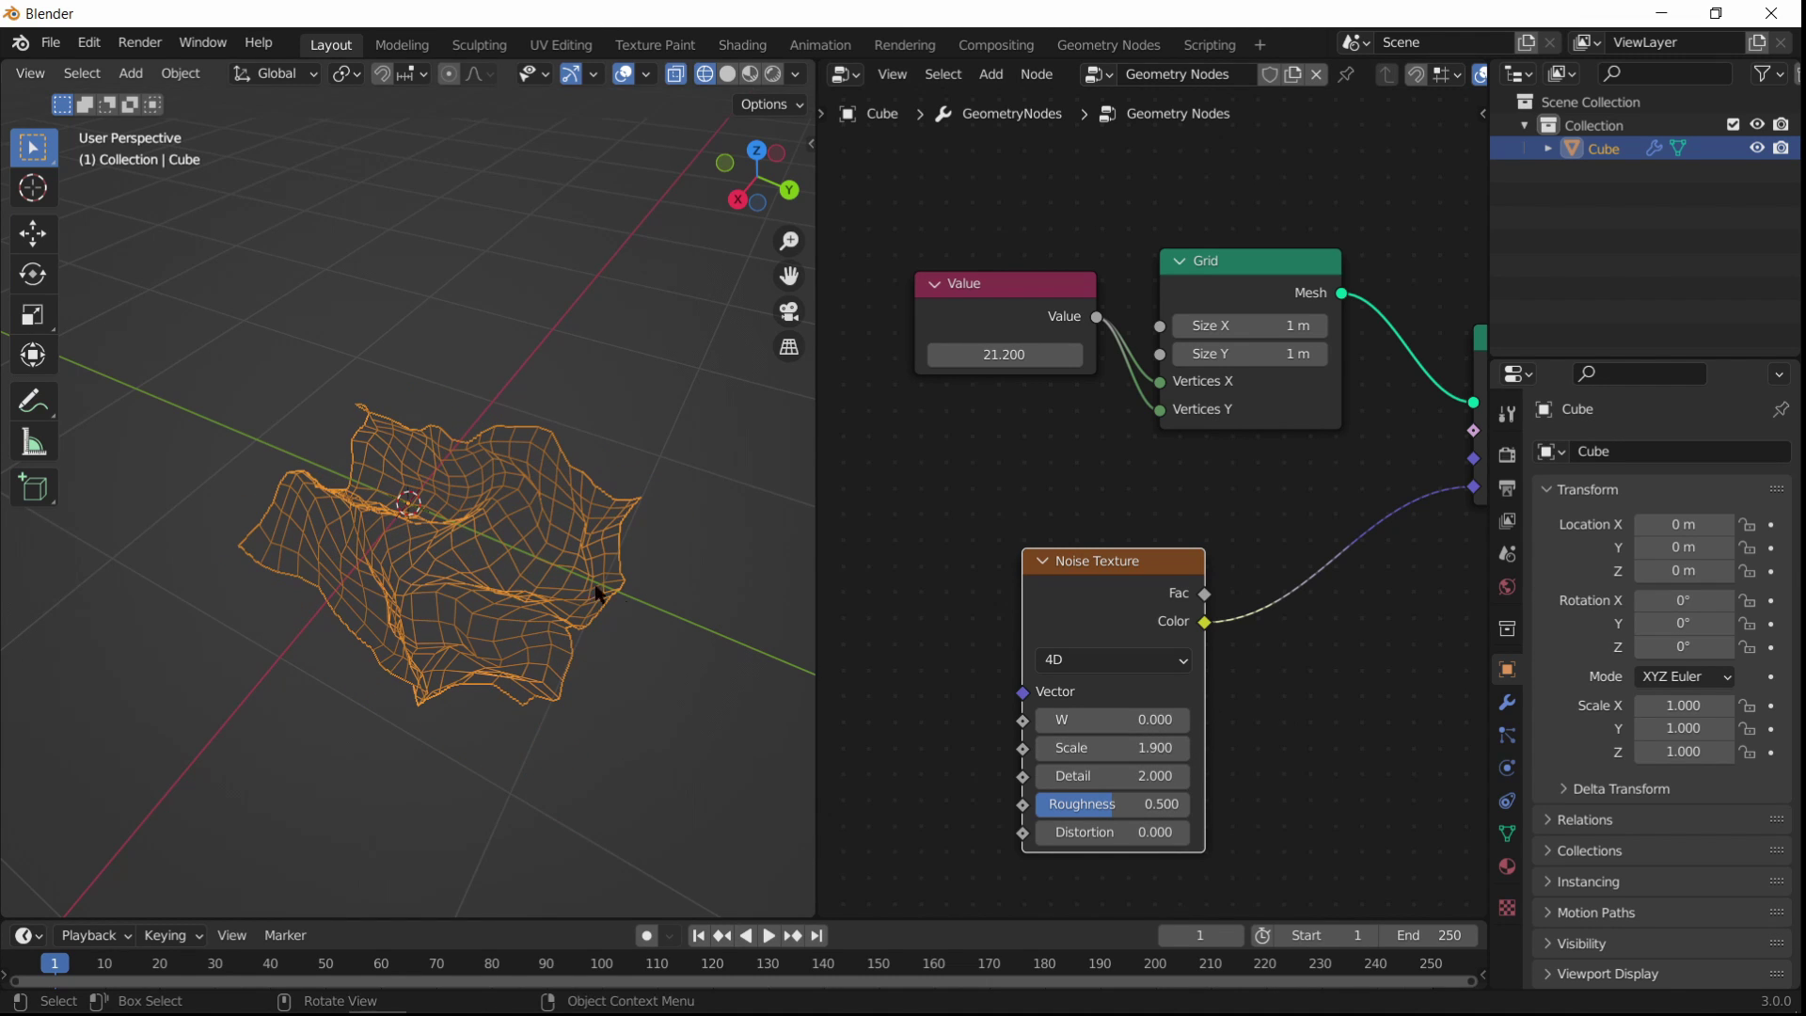
{"action": "middle_click_drag", "start_coordinate": [599, 592], "coordinate": [531, 553]}
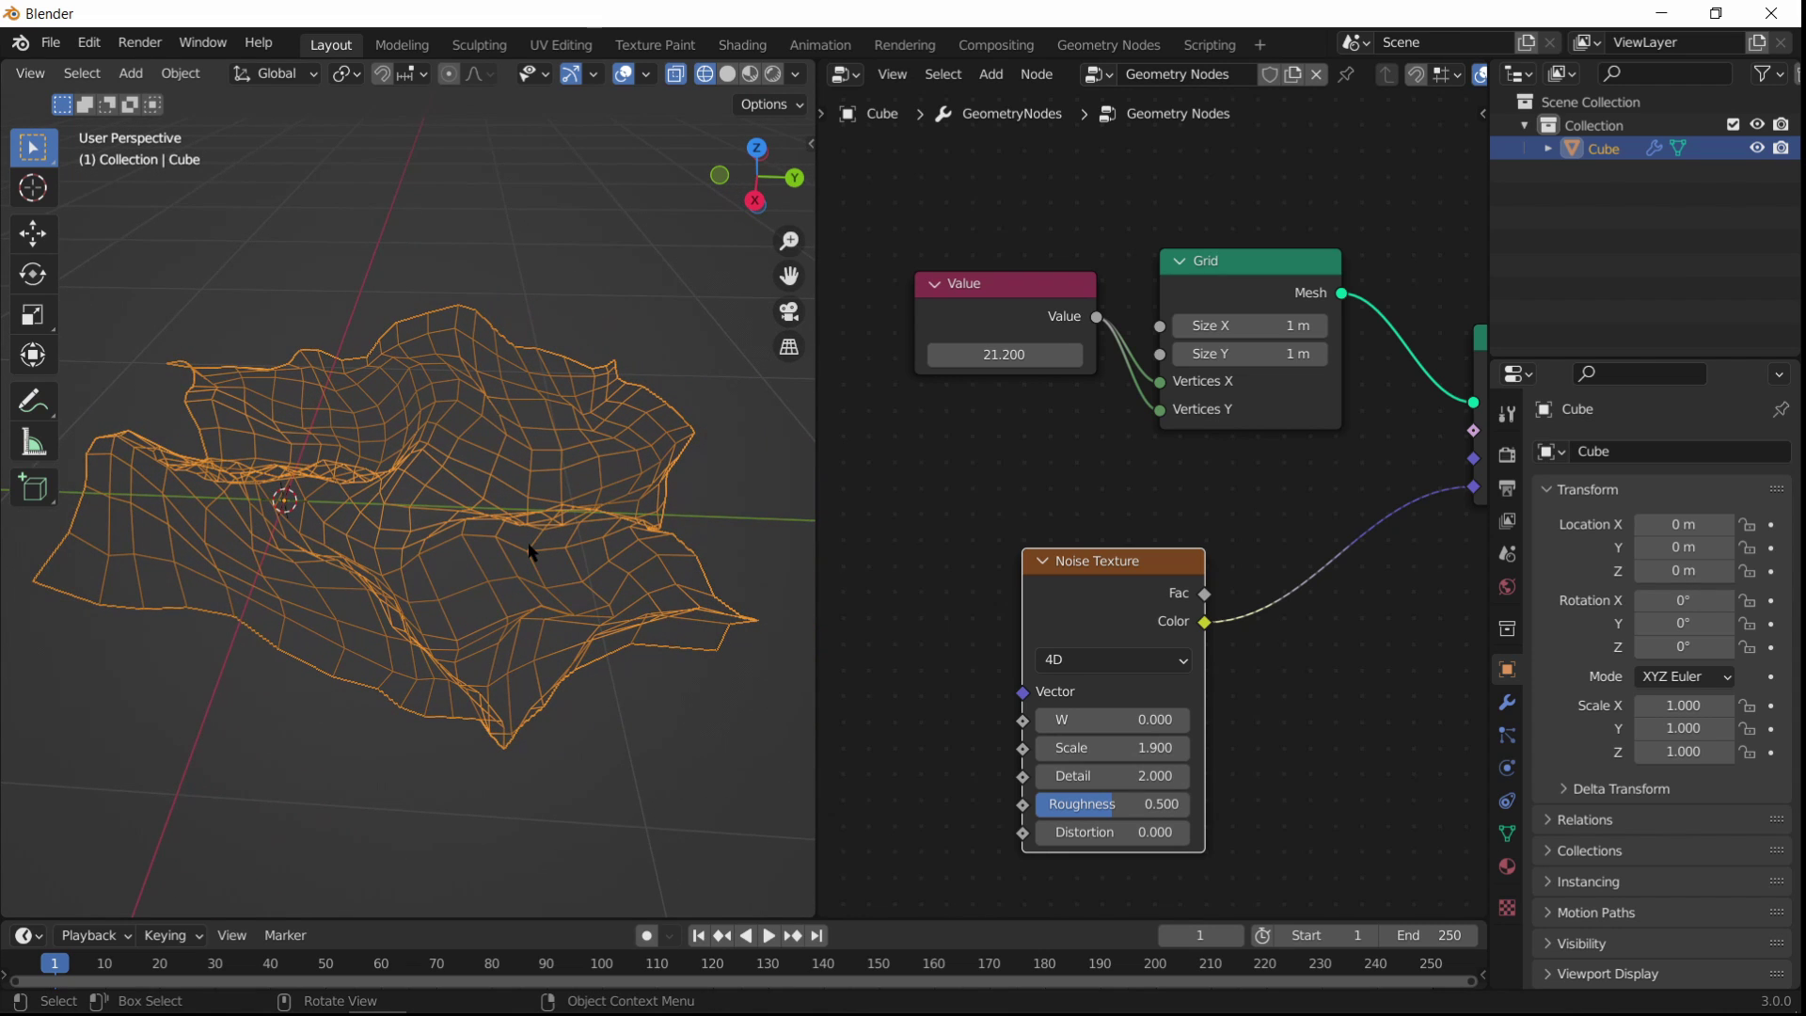
{"action": "scroll", "coordinate": [1266, 634], "scroll_direction": "up", "scroll_amount": 1}
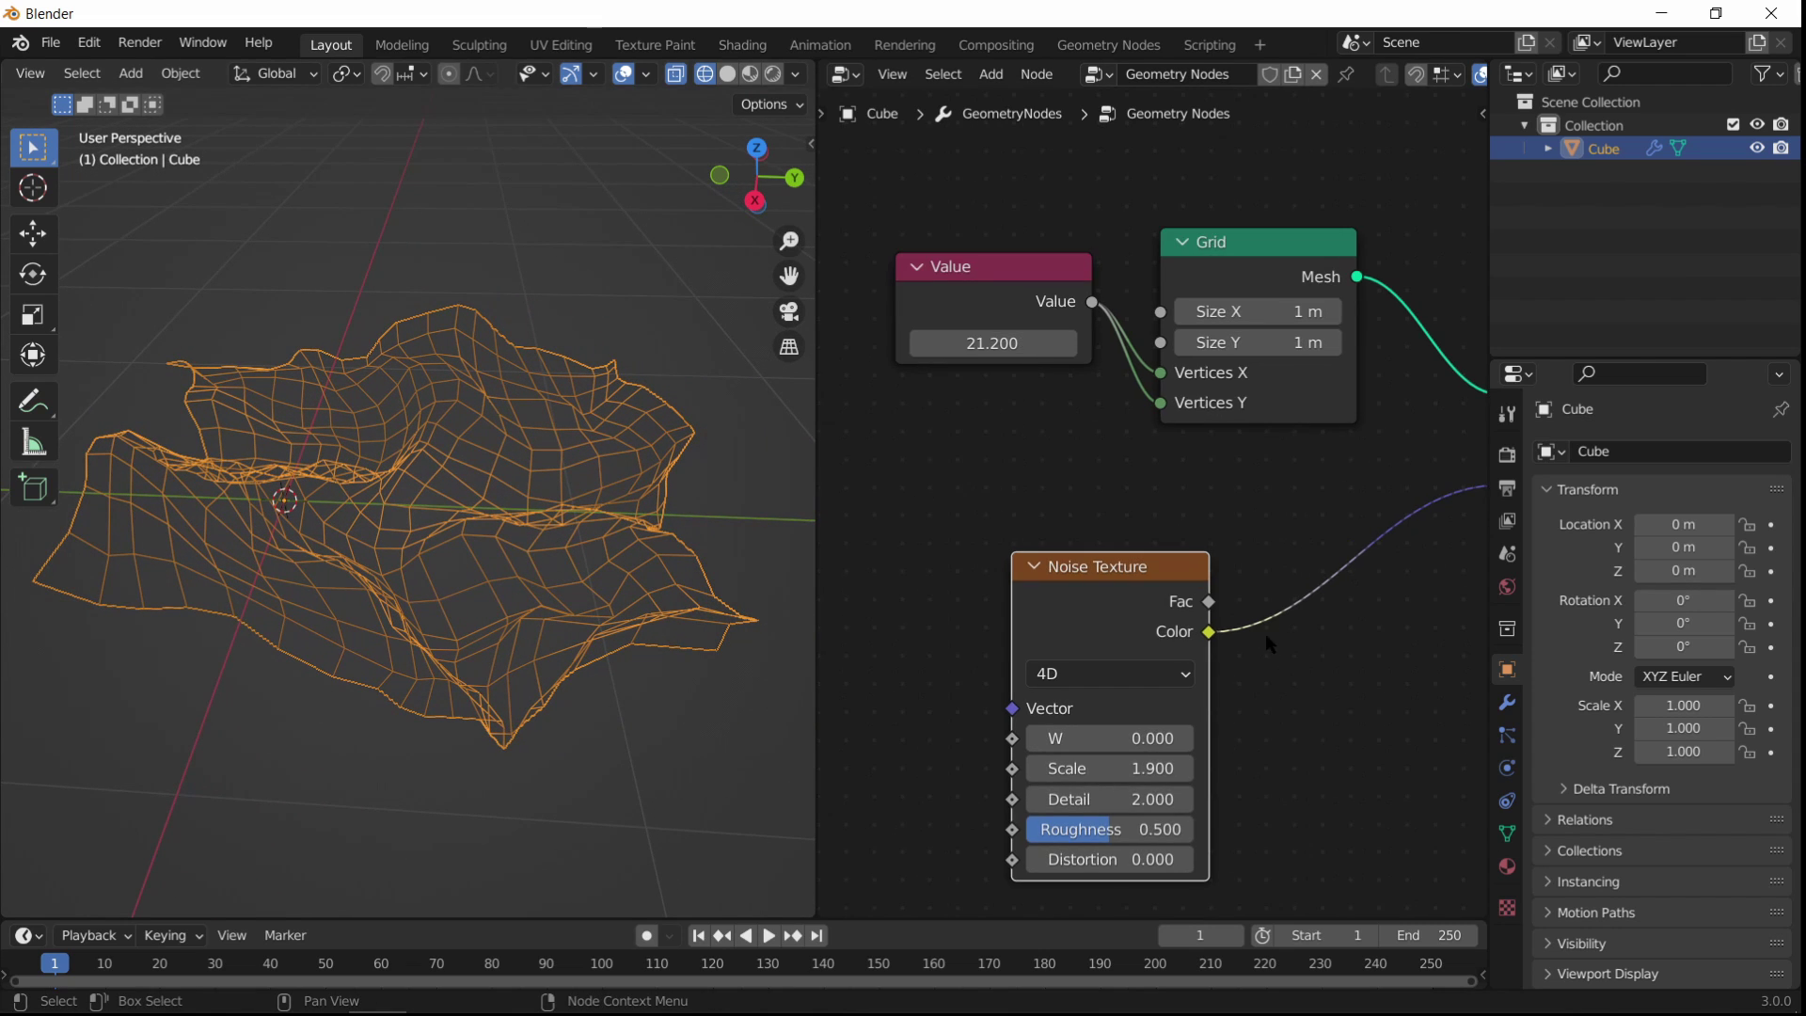
Step: Add a Combine XYZ node and place it below the Set Position node
{"action": "middle_click_drag", "start_coordinate": [1266, 634], "coordinate": [994, 635]}
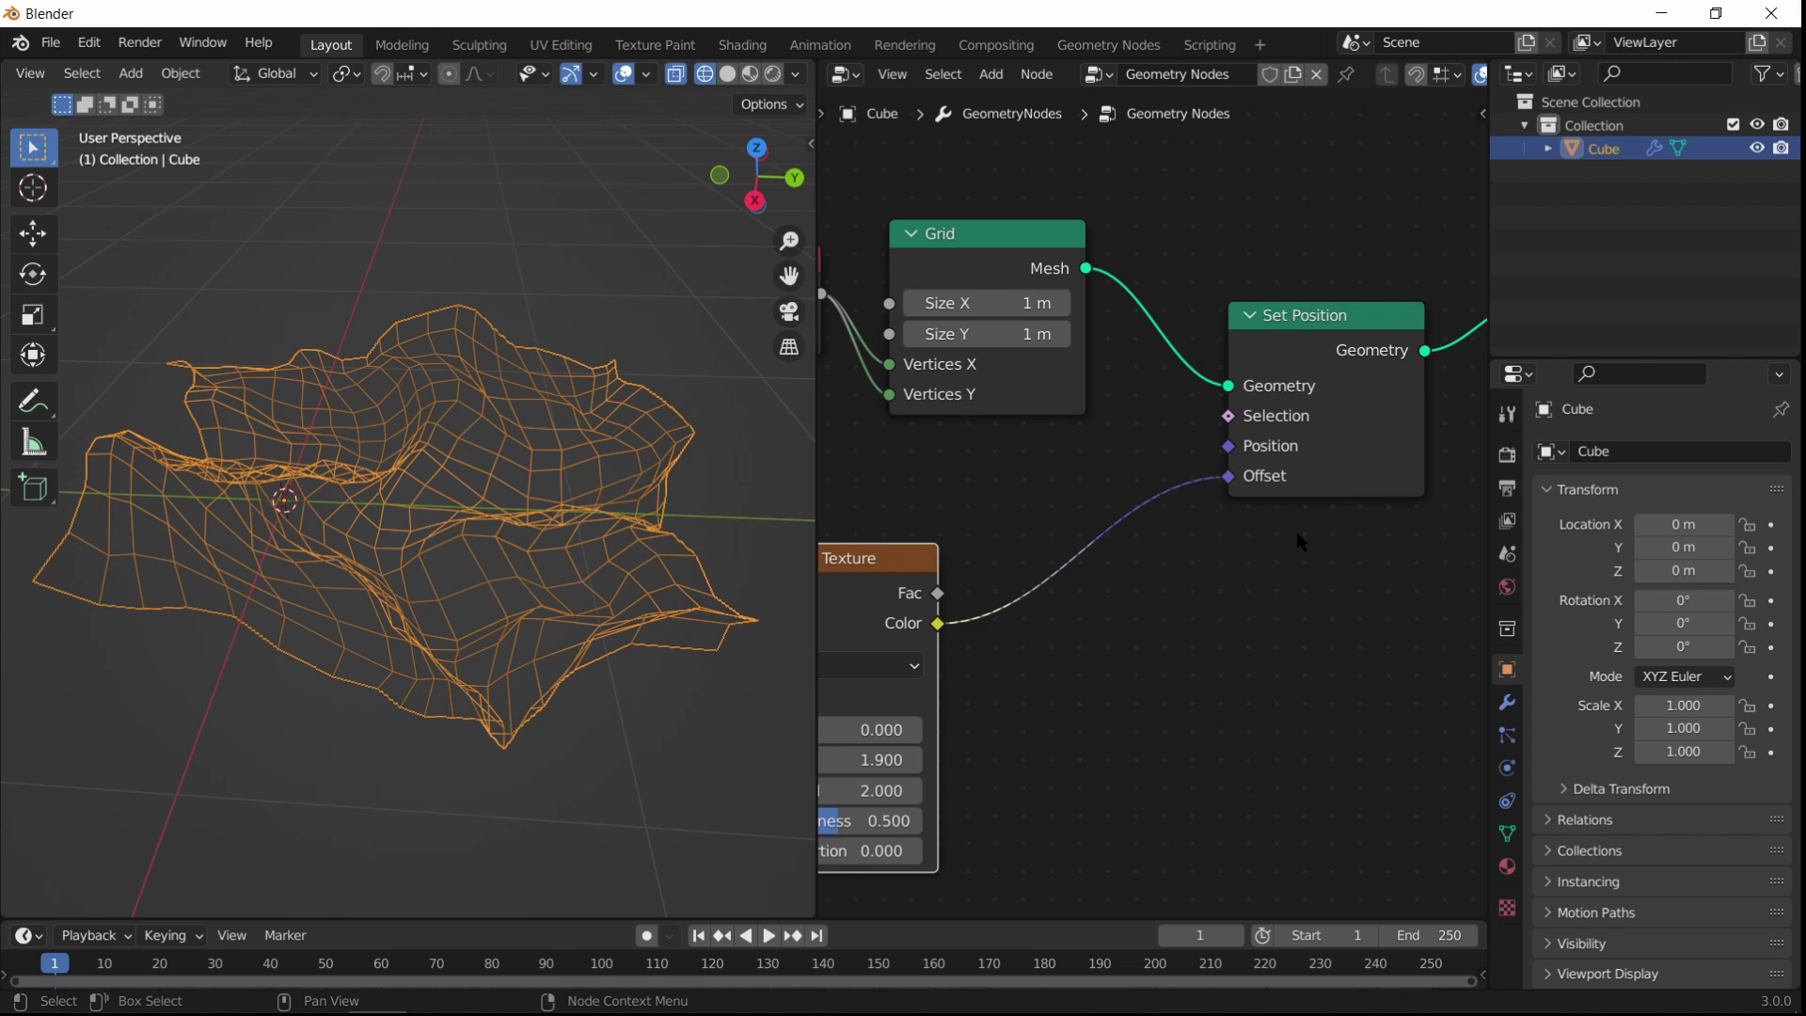
{"action": "middle_click_drag", "start_coordinate": [1260, 529], "coordinate": [1209, 572]}
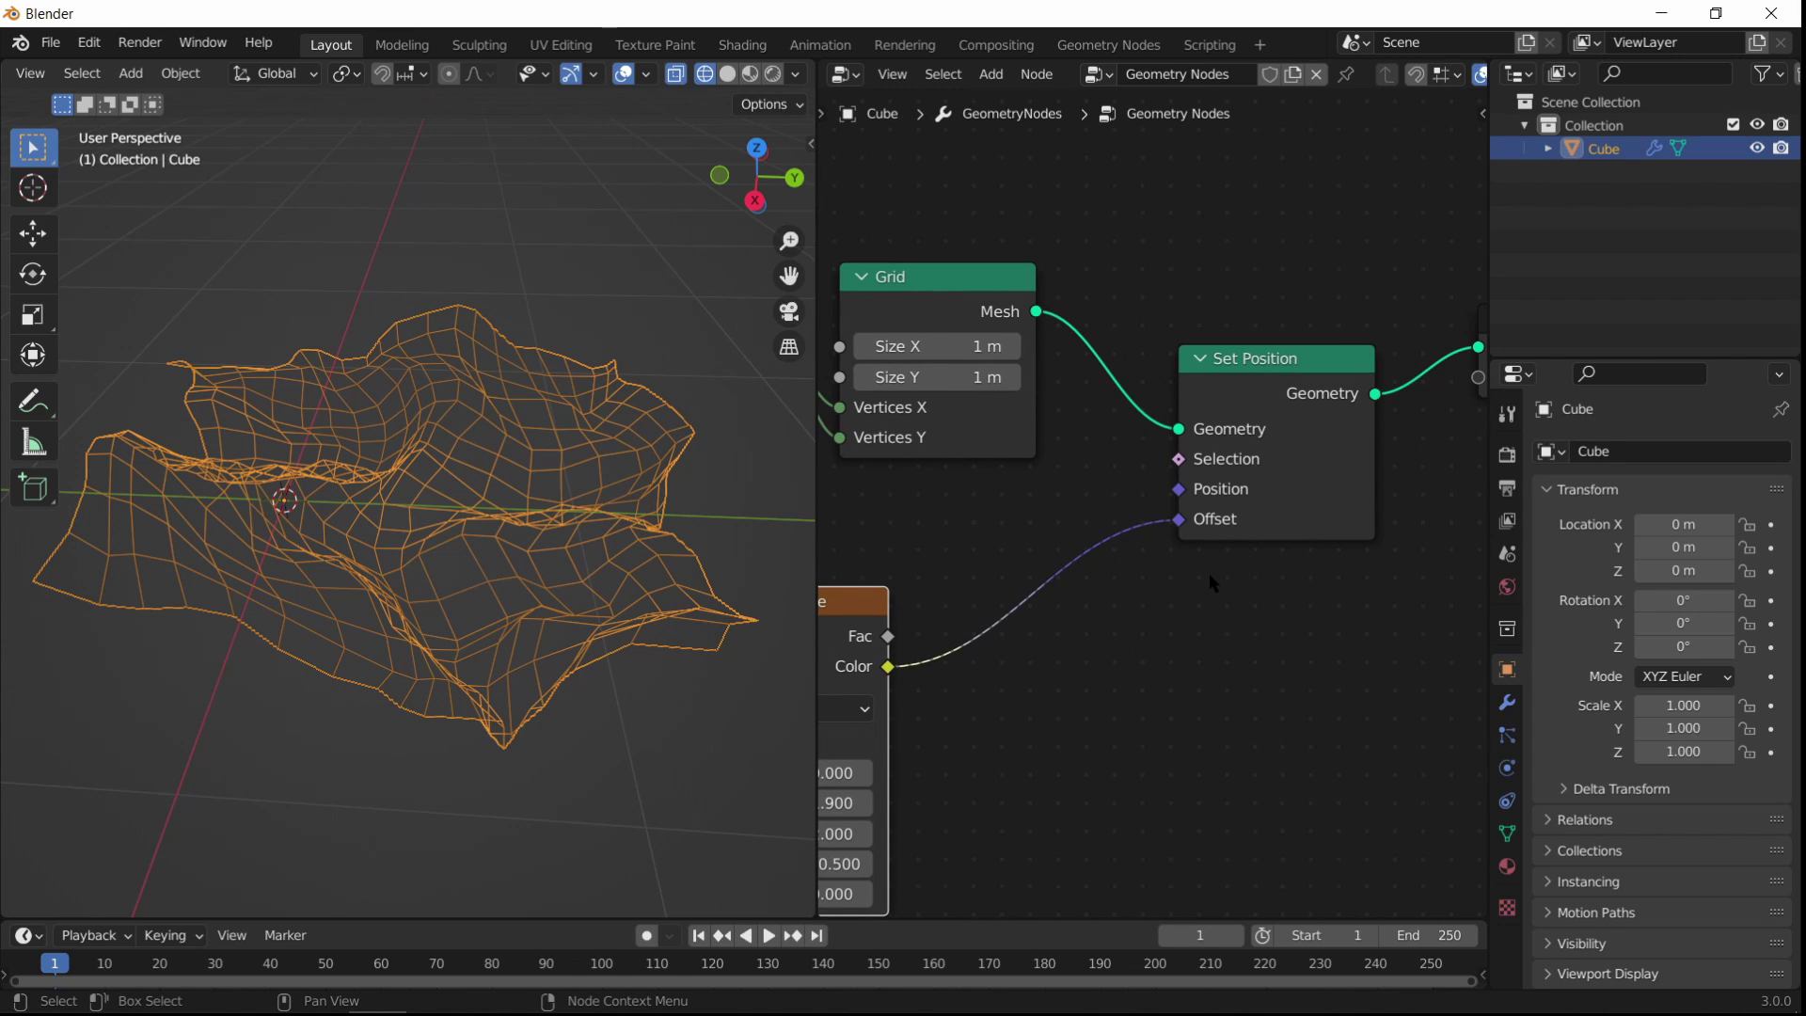
{"action": "key", "text": "shift+a"}
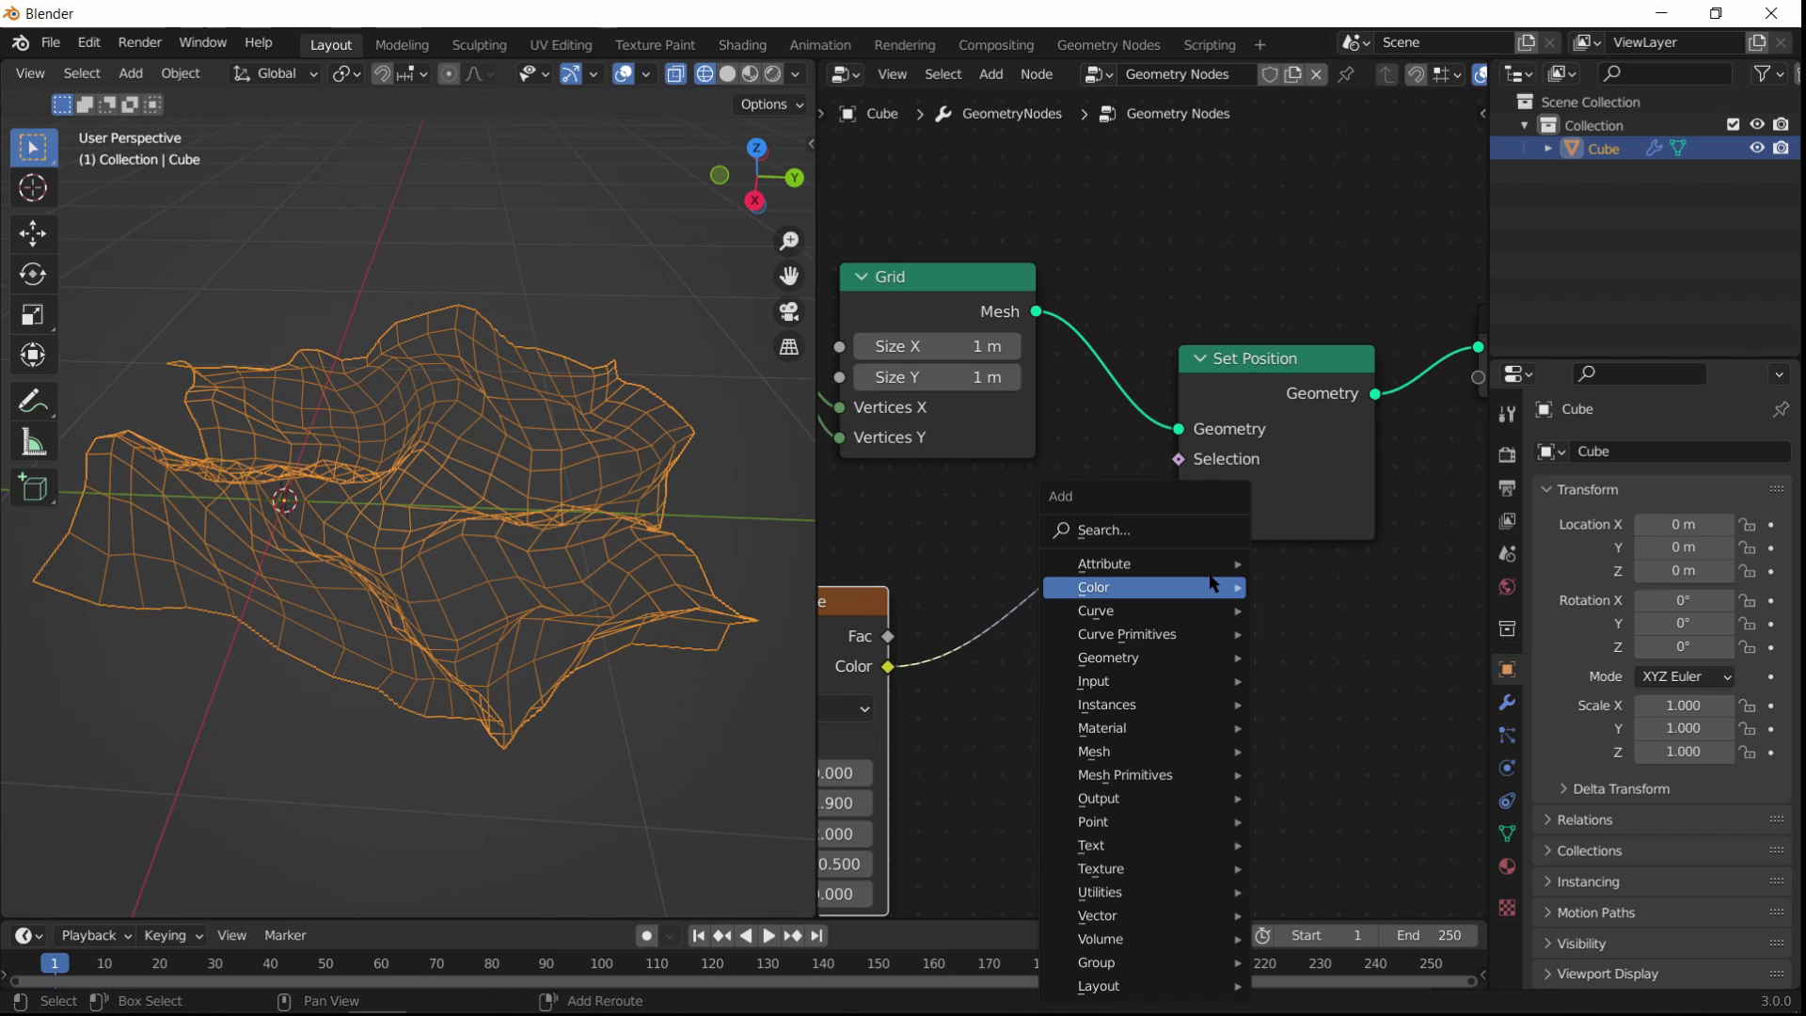
{"action": "left_click", "coordinate": [1159, 532]}
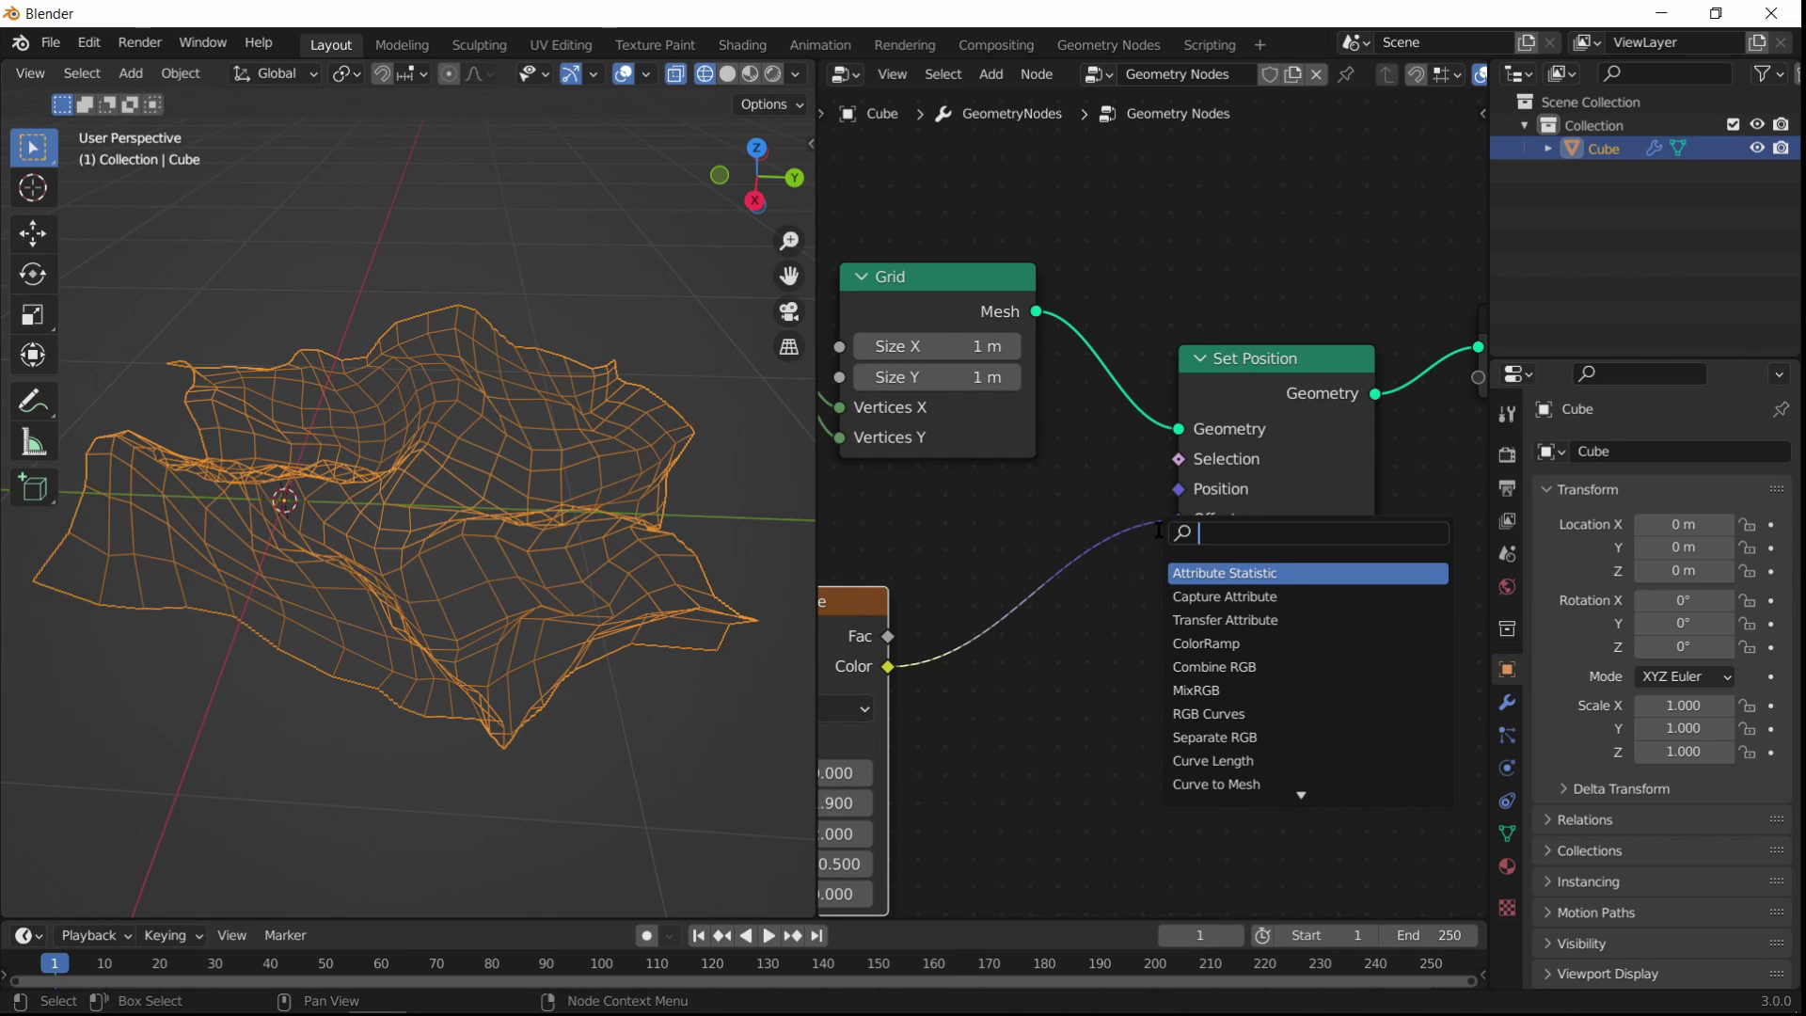
{"action": "type", "text": "comvi"}
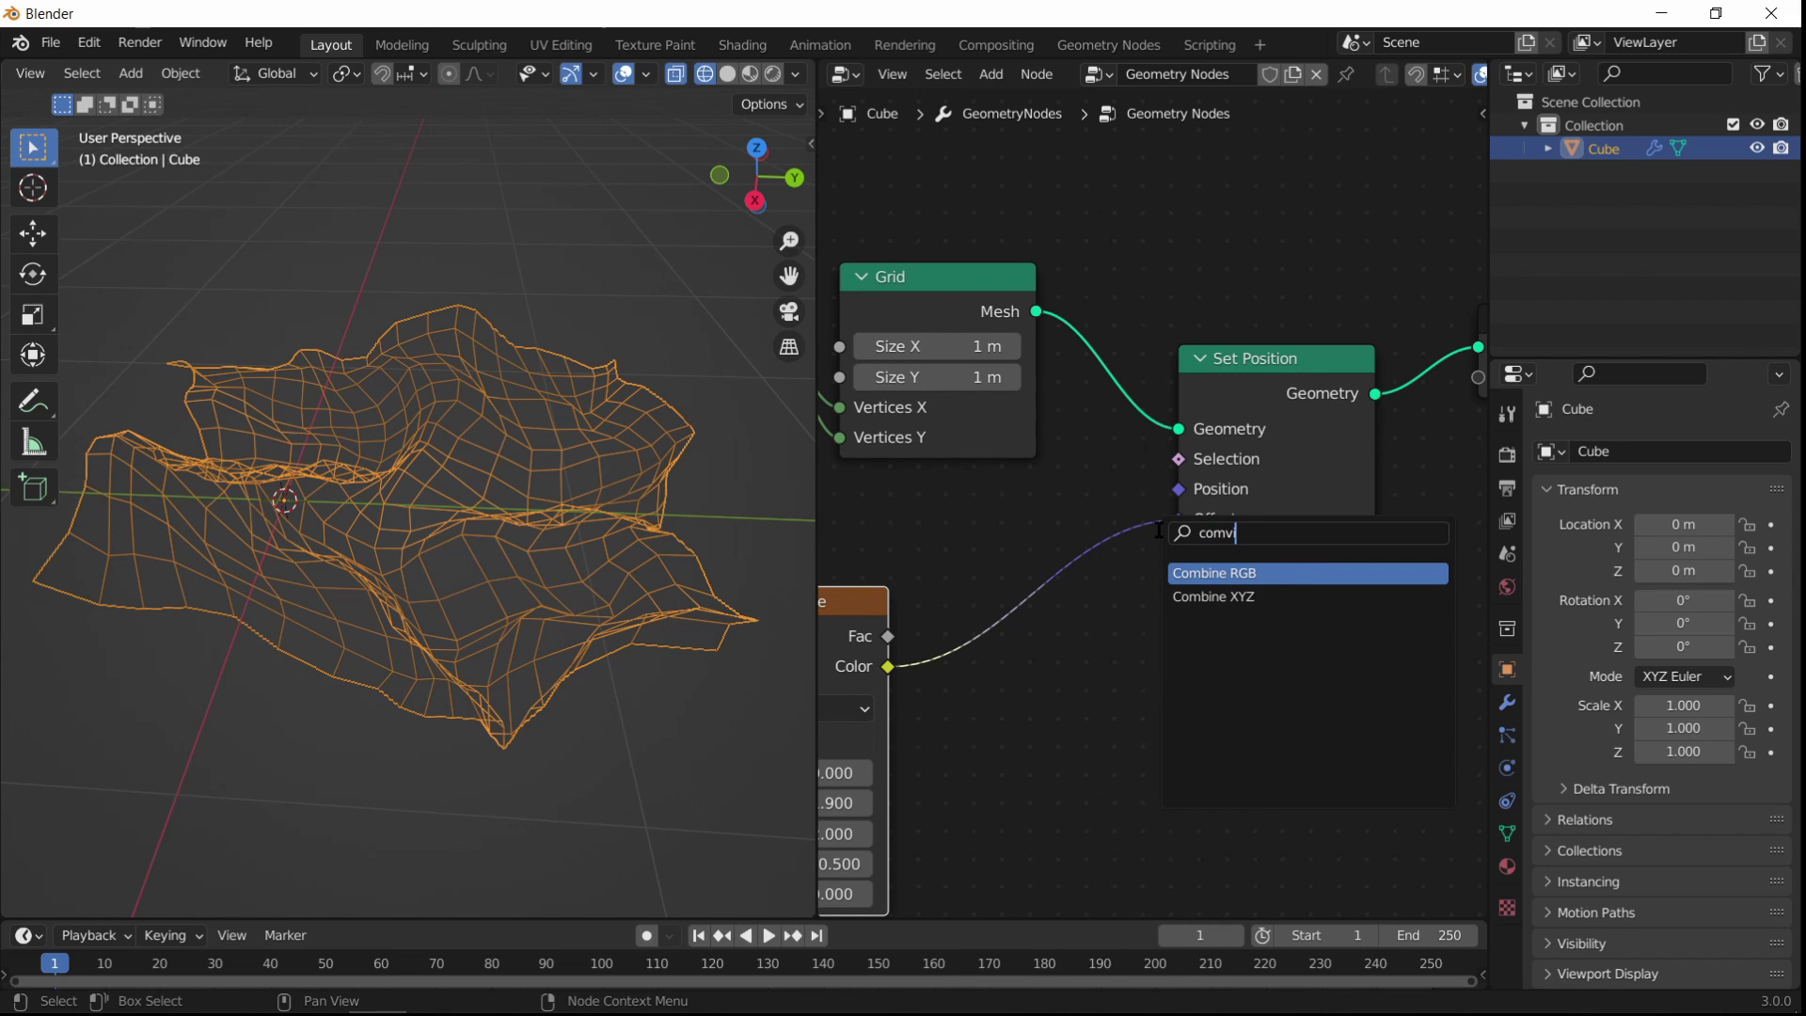
{"action": "key", "text": "Down"}
{"action": "key", "text": "Return"}
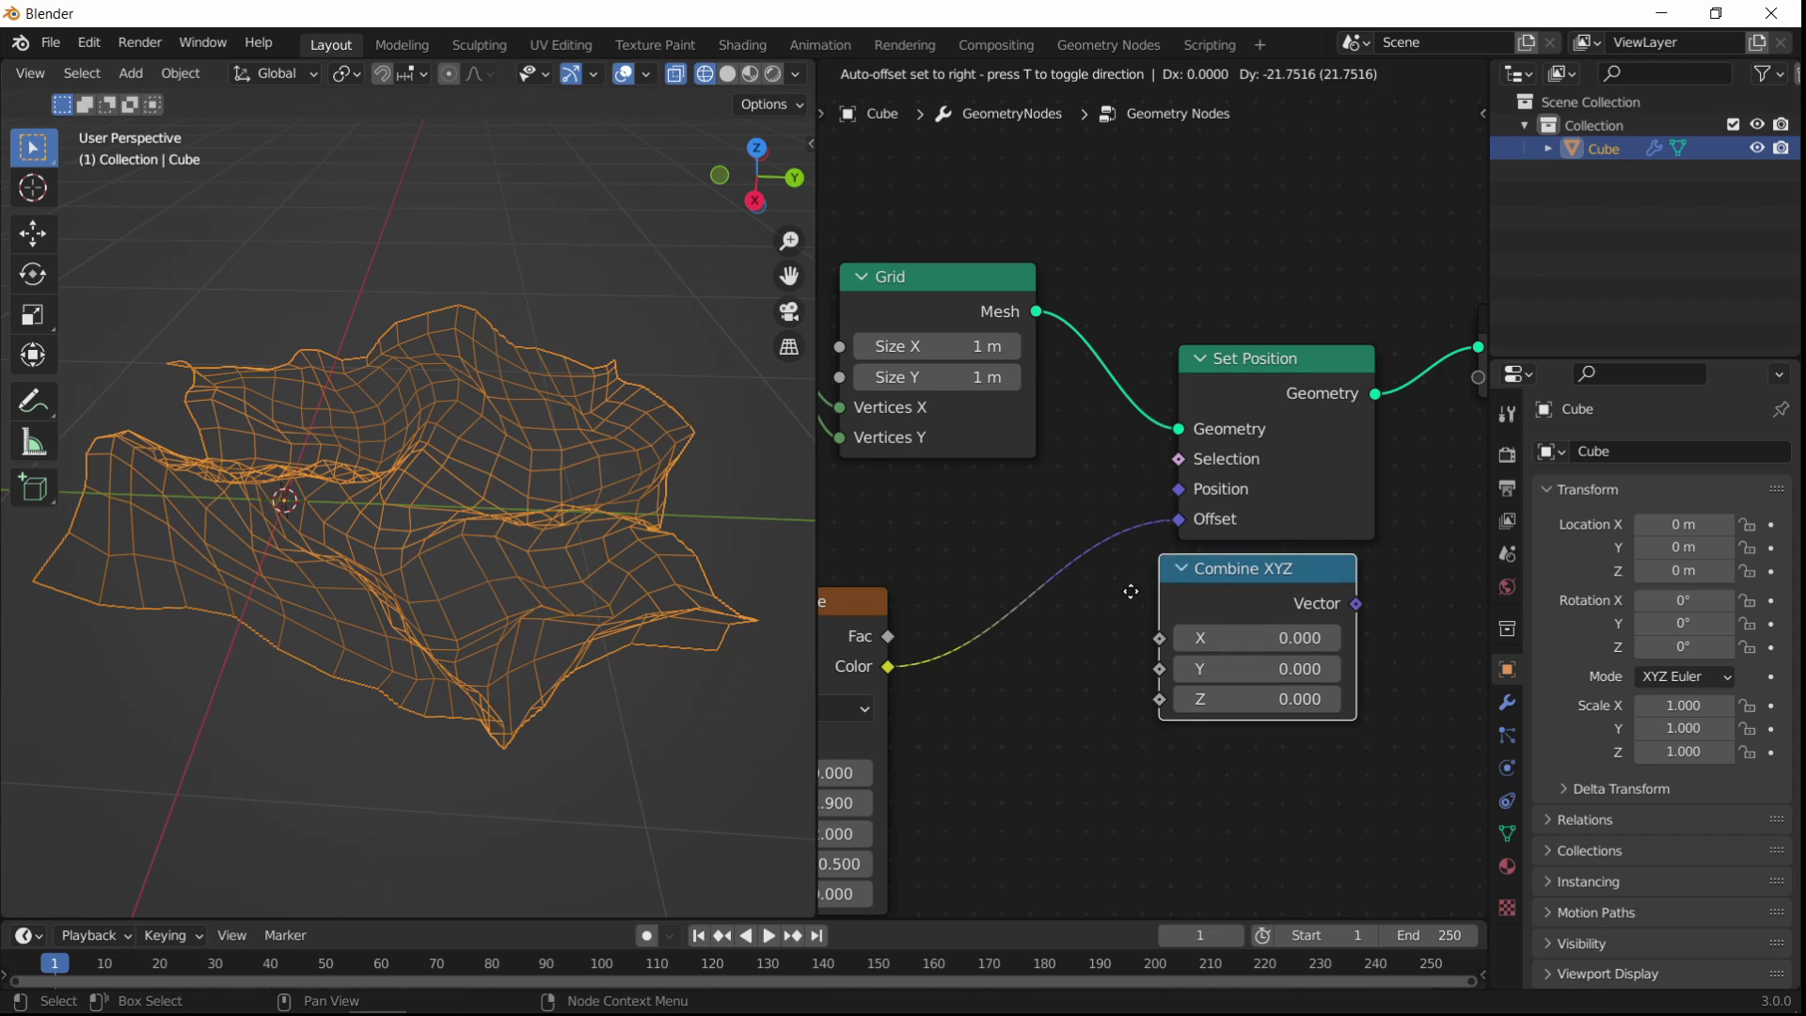
{"action": "left_click", "coordinate": [1164, 652]}
Step: Cut the link from the Noise Texture to Set Position's Offset and connect the noise Color to Combine XYZ's Z input
{"action": "right_click_drag", "start_coordinate": [1000, 598], "coordinate": [1004, 600], "text": "ctrl"}
{"action": "middle_click_drag", "start_coordinate": [890, 647], "coordinate": [964, 613]}
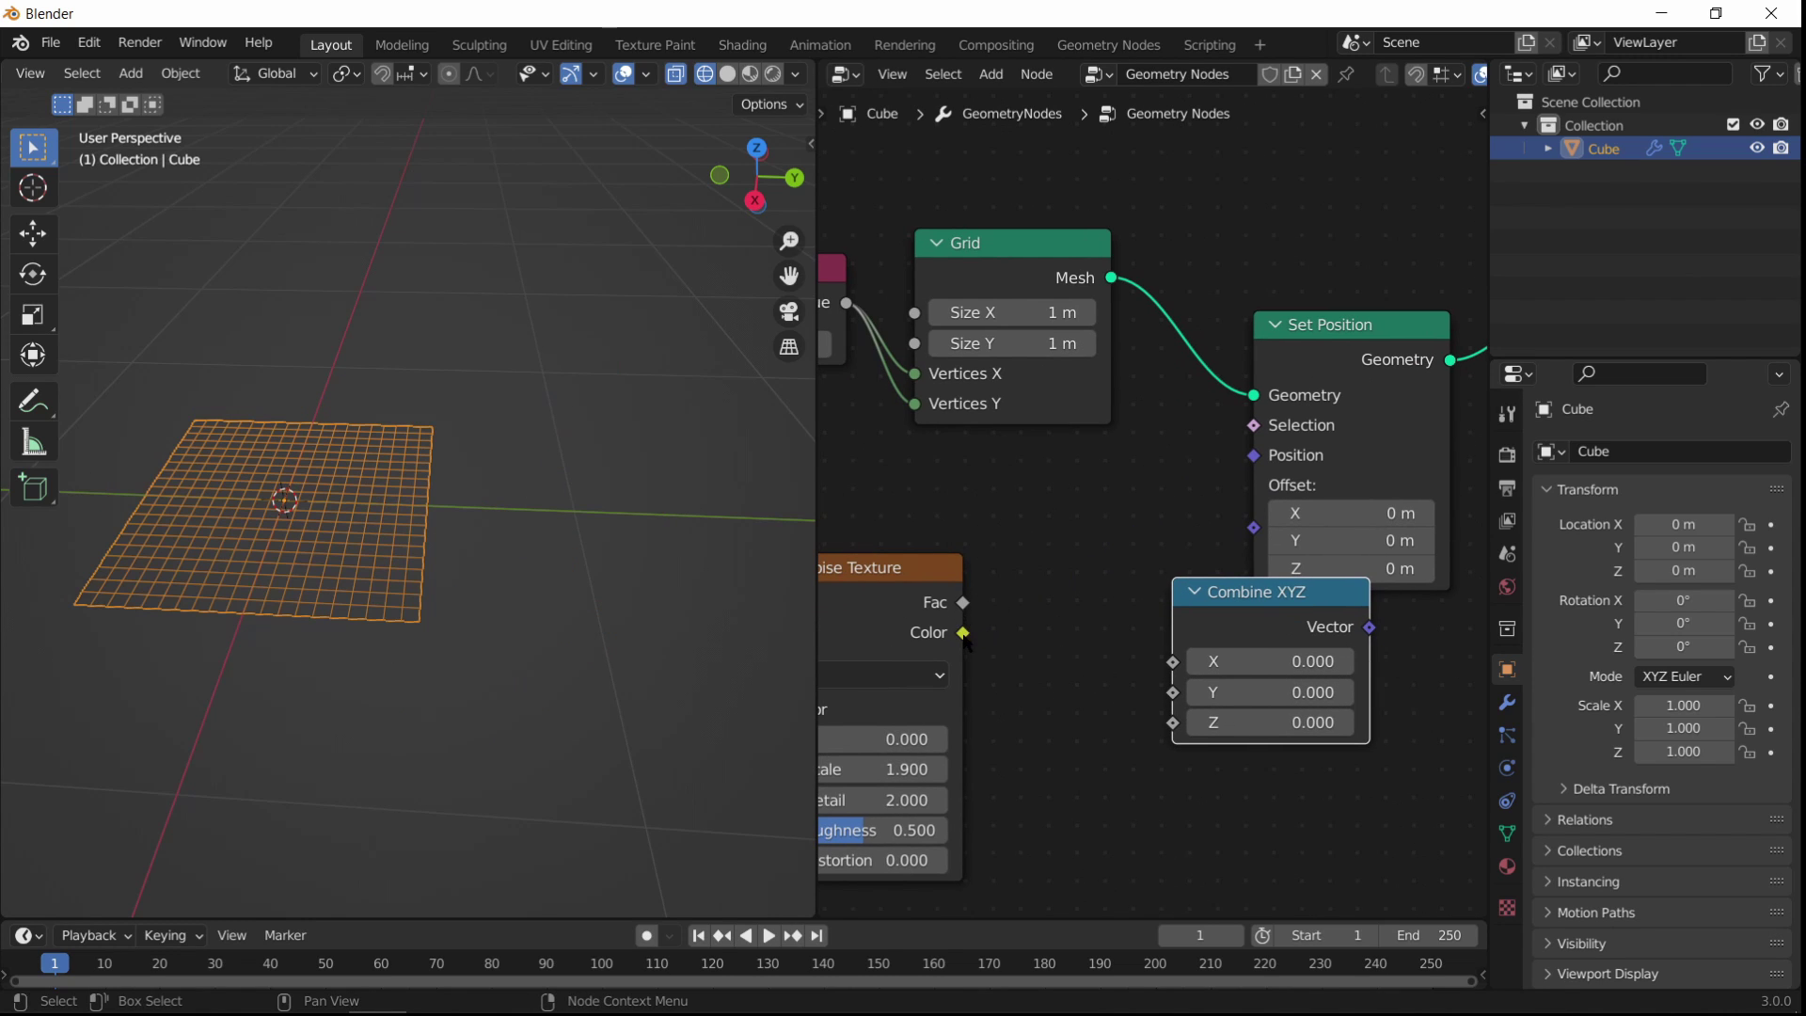
{"action": "left_click_drag", "start_coordinate": [961, 636], "coordinate": [1119, 681]}
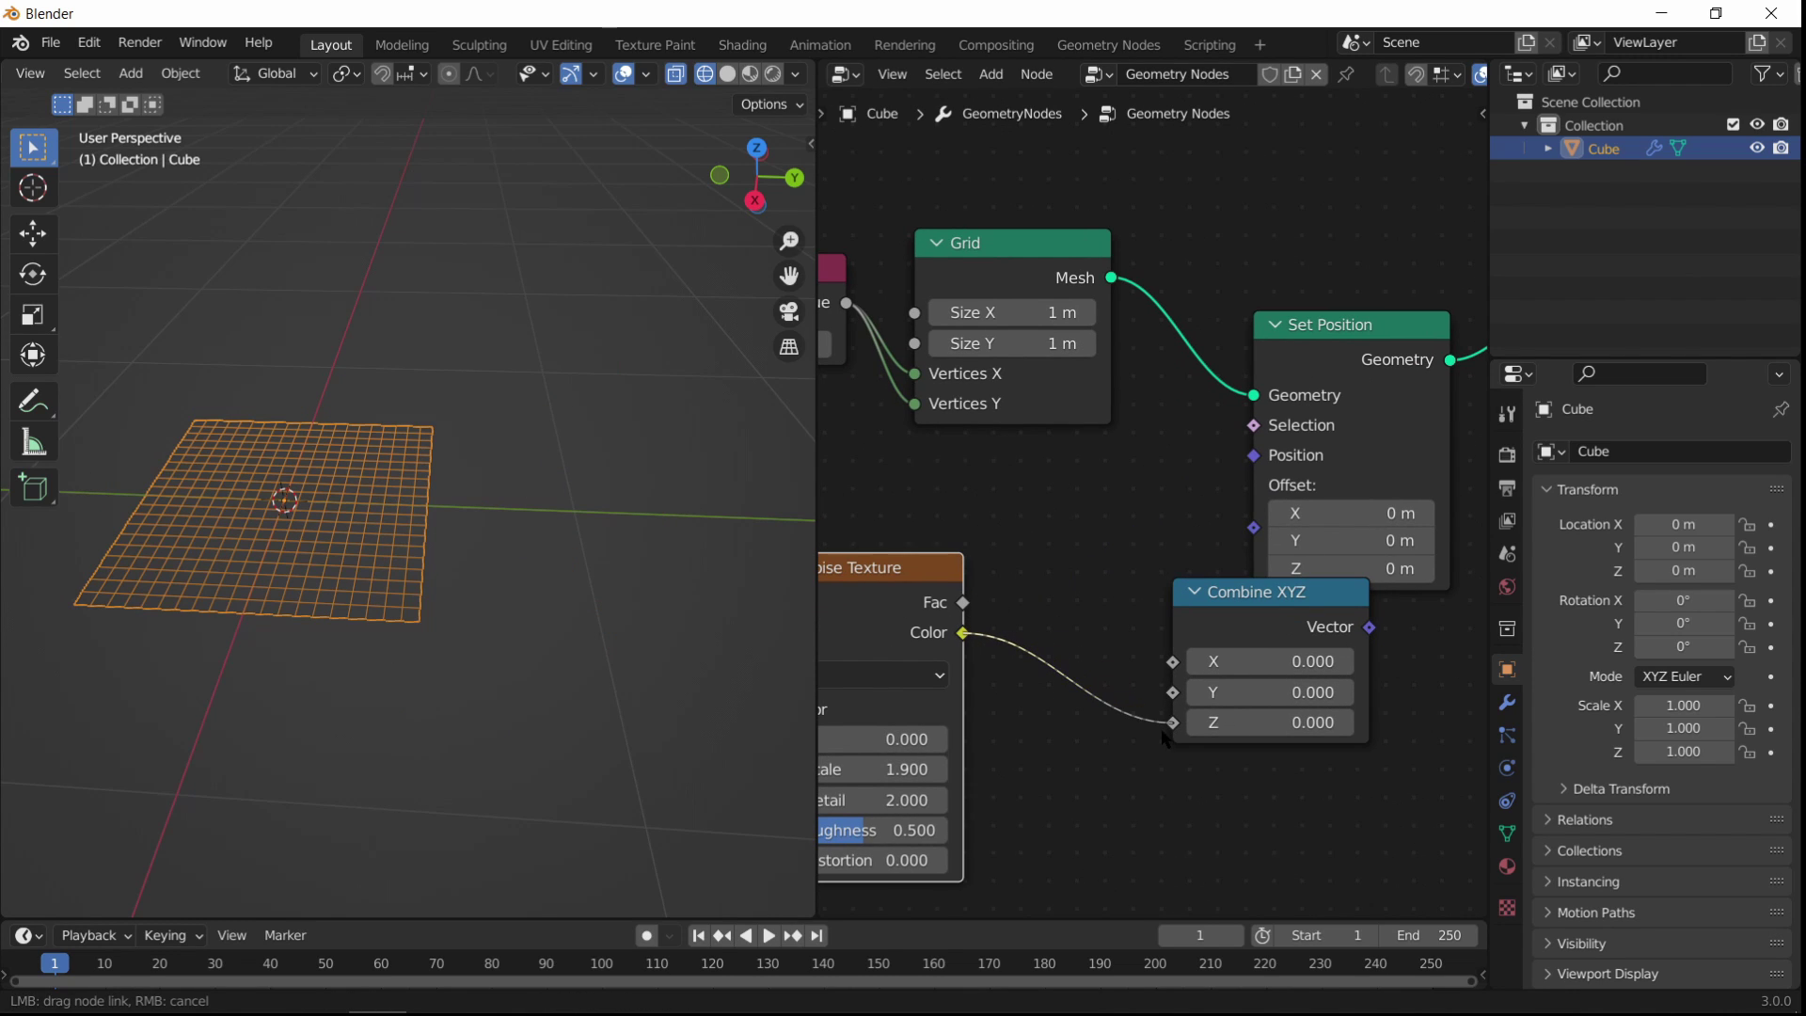
{"action": "left_click_drag", "start_coordinate": [1164, 740], "coordinate": [1168, 734]}
Step: Move the Combine XYZ node between Noise Texture and Set Position, and connect its Vector output to Set Position's Offset
{"action": "left_click_drag", "start_coordinate": [1241, 595], "coordinate": [1057, 517]}
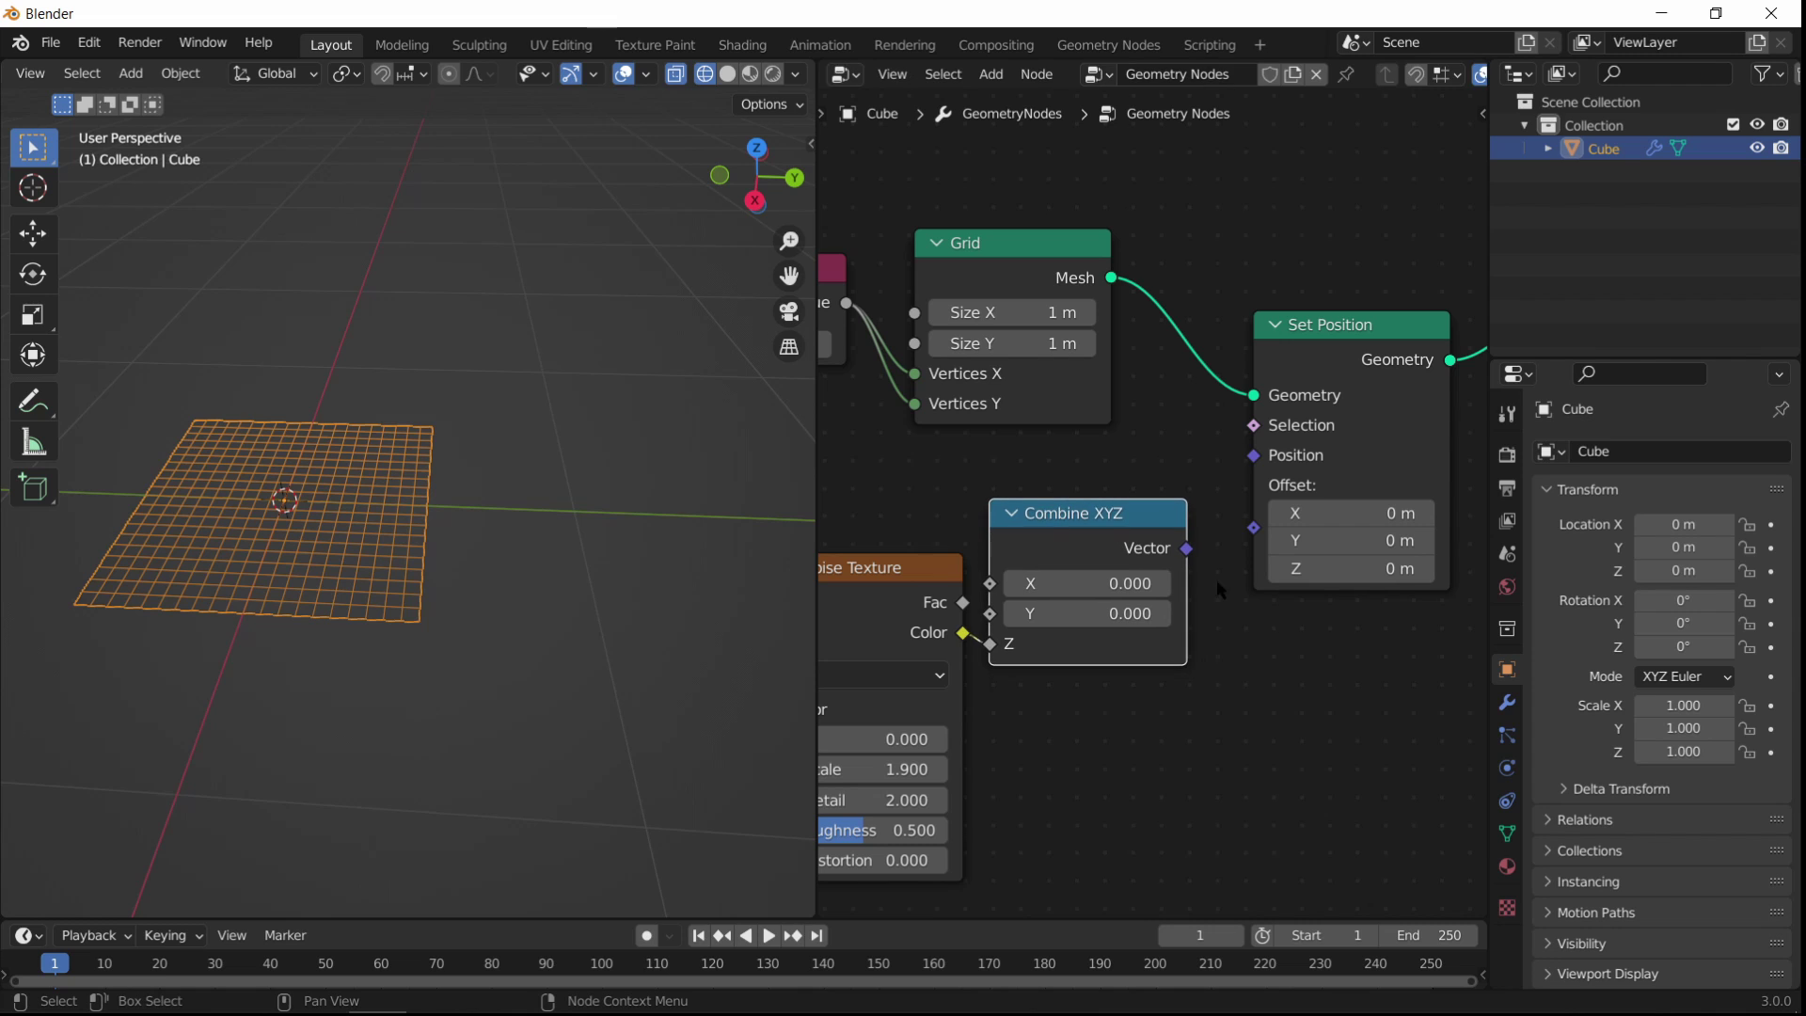
{"action": "left_click_drag", "start_coordinate": [1243, 532], "coordinate": [1247, 530]}
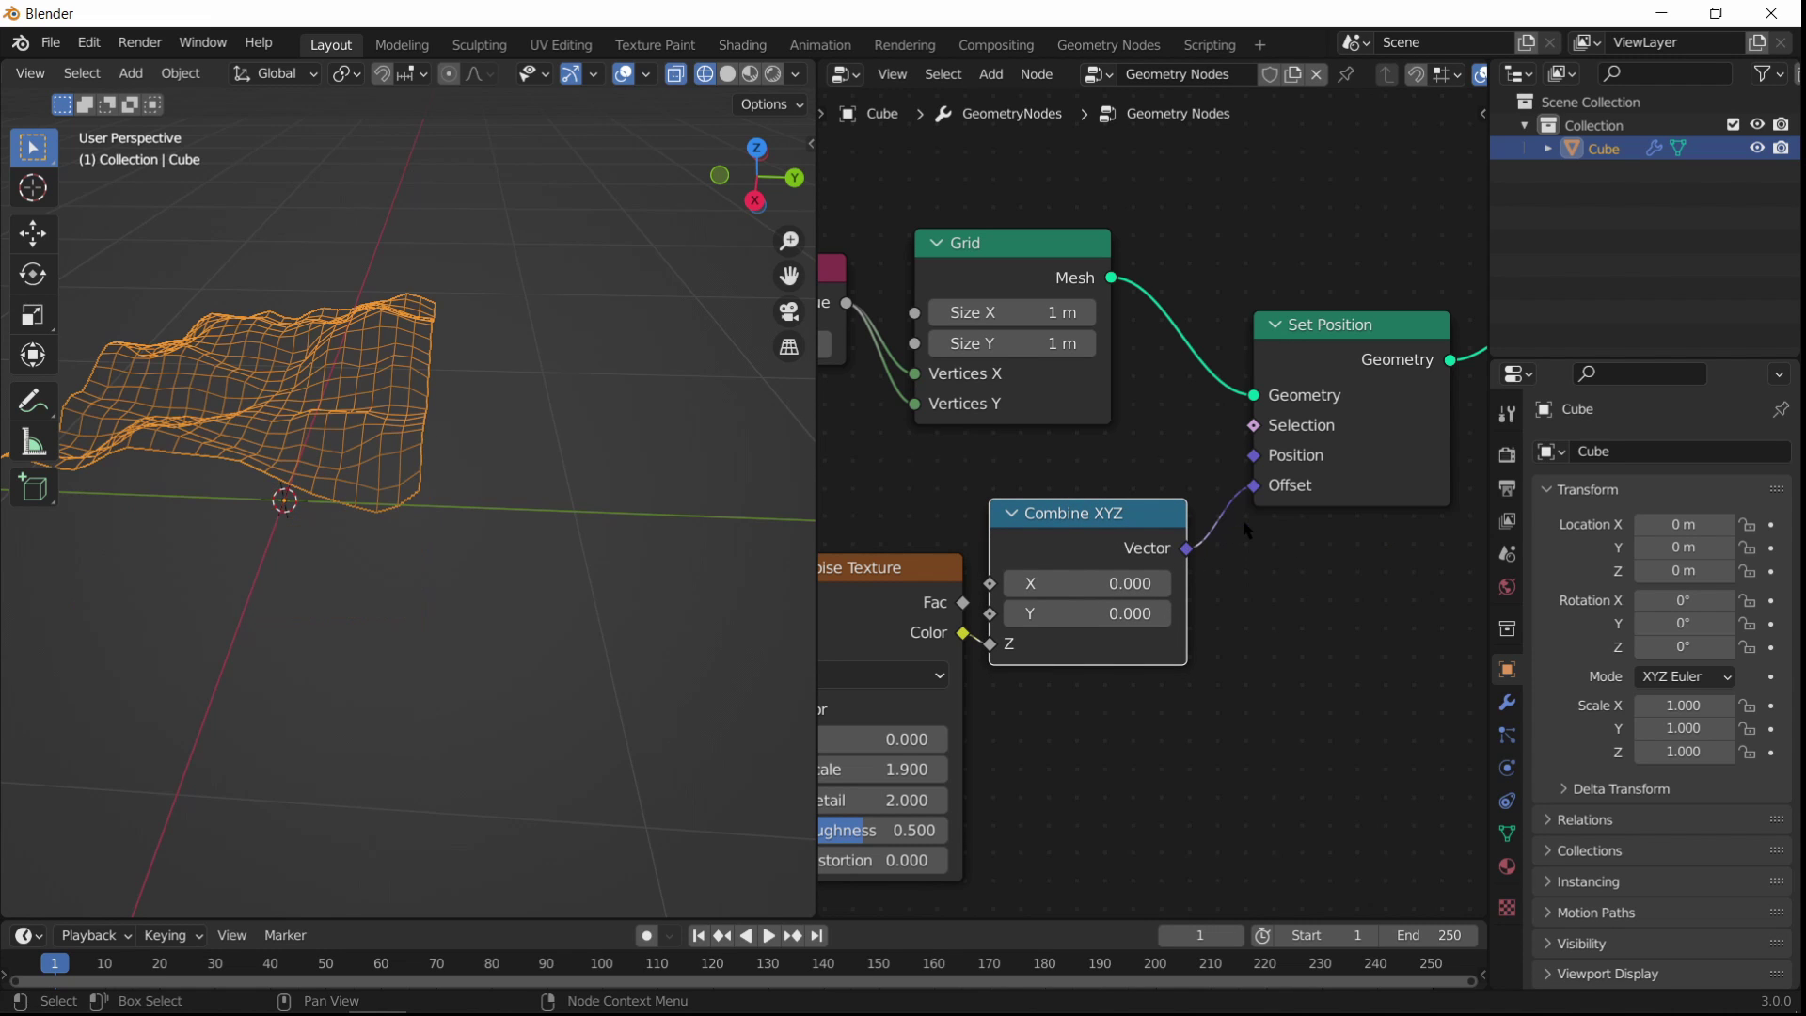
Step: Set the Noise Texture node's W to 0.3 and its Scale to 4.1
{"action": "mouse_move", "coordinate": [712, 487]}
{"action": "middle_mouse_down"}
{"action": "mouse_move", "coordinate": [439, 448]}
{"action": "mouse_move", "coordinate": [589, 560]}
{"action": "mouse_move", "coordinate": [499, 492]}
{"action": "mouse_move", "coordinate": [512, 393]}
{"action": "mouse_move", "coordinate": [677, 568]}
{"action": "middle_mouse_up"}
{"action": "middle_click_drag", "start_coordinate": [940, 739], "coordinate": [1133, 730]}
{"action": "mouse_move", "coordinate": [1091, 730]}
{"action": "left_mouse_down"}
{"action": "mouse_move", "coordinate": [1119, 730]}
{"action": "mouse_move", "coordinate": [1082, 760]}
{"action": "mouse_move", "coordinate": [1105, 760]}
{"action": "left_mouse_up"}
{"action": "mouse_move", "coordinate": [376, 527]}
{"action": "middle_mouse_down"}
{"action": "mouse_move", "coordinate": [429, 564]}
{"action": "mouse_move", "coordinate": [354, 532]}
{"action": "mouse_move", "coordinate": [364, 519]}
{"action": "middle_mouse_up"}
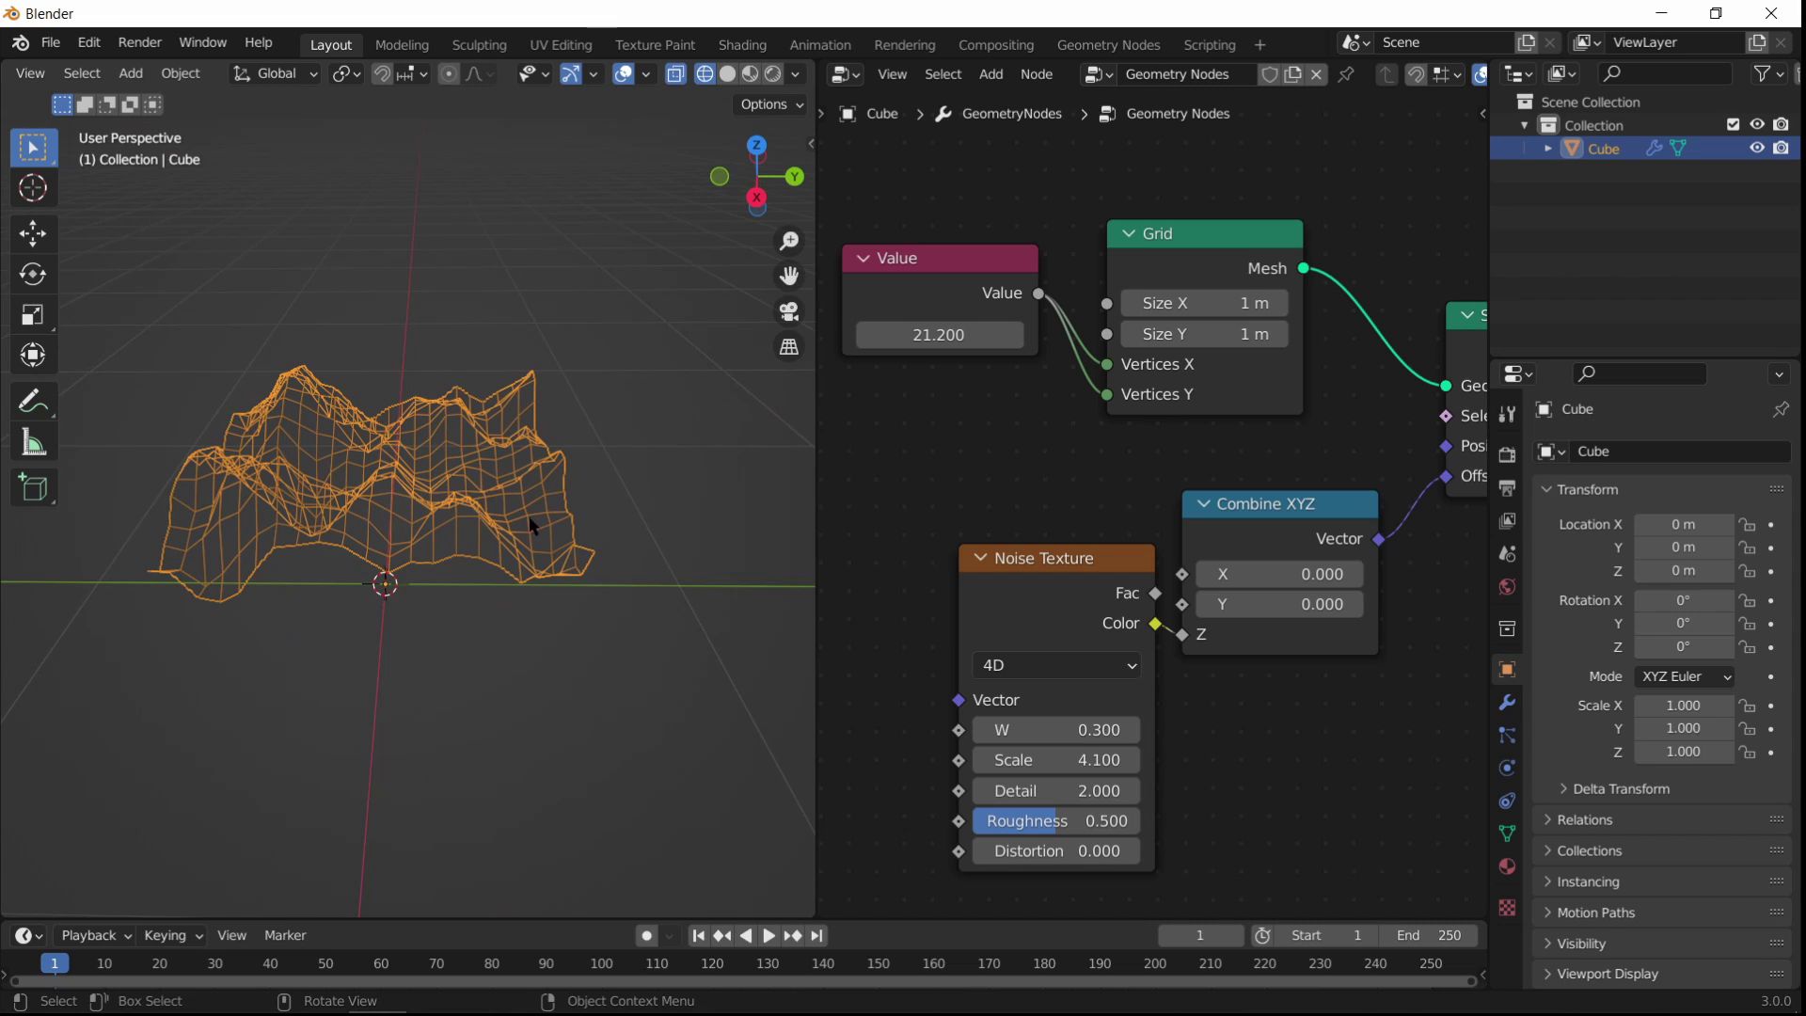
{"action": "middle_click_drag", "start_coordinate": [529, 522], "coordinate": [507, 532]}
Step: Space out the Noise Texture and Combine XYZ nodes, leaving Combine XYZ below the Grid node
{"action": "scroll", "coordinate": [1230, 616], "scroll_direction": "down", "scroll_amount": 3}
{"action": "middle_click_drag", "start_coordinate": [1216, 627], "coordinate": [1282, 580]}
{"action": "left_click_drag", "start_coordinate": [1164, 561], "coordinate": [985, 571]}
{"action": "middle_click_drag", "start_coordinate": [1315, 604], "coordinate": [1147, 630]}
{"action": "left_click_drag", "start_coordinate": [1138, 603], "coordinate": [1079, 601]}
{"action": "middle_click_drag", "start_coordinate": [1079, 589], "coordinate": [1191, 582]}
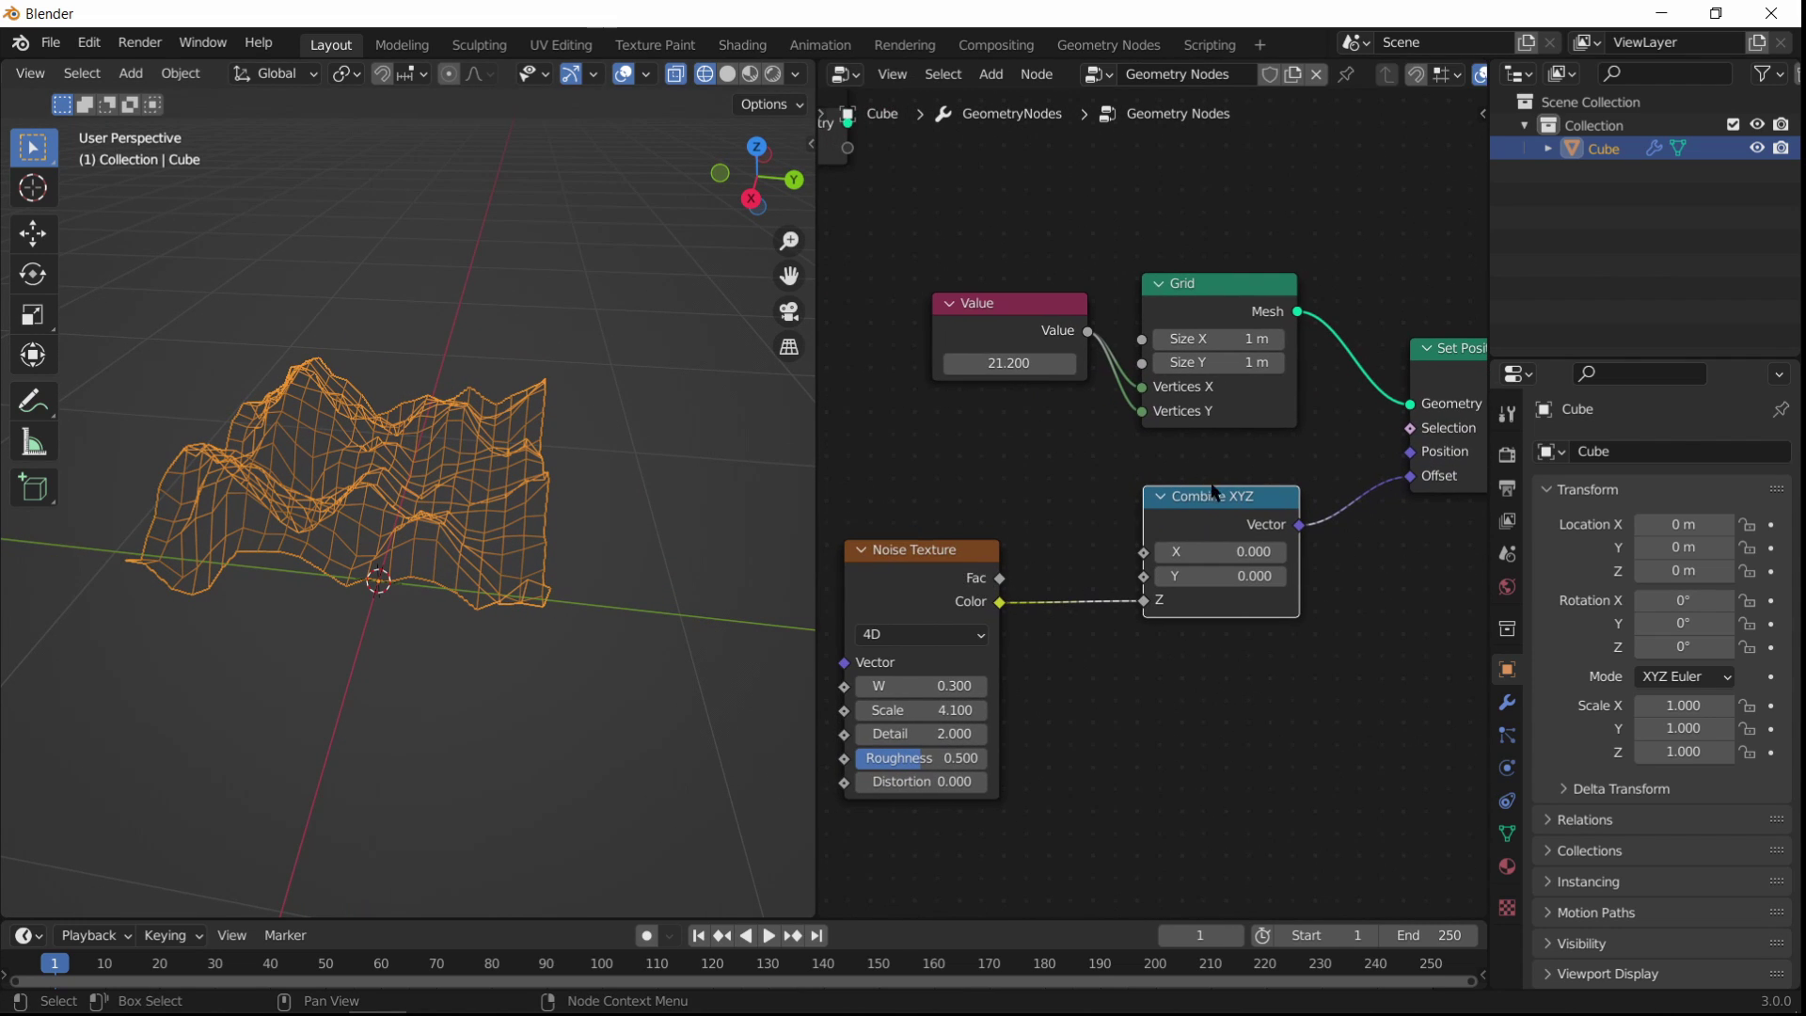
{"action": "left_click_drag", "start_coordinate": [1213, 489], "coordinate": [1167, 496]}
Step: Insert a Map Range node on the link between Combine XYZ and Set Position's Offset
{"action": "middle_click_drag", "start_coordinate": [1116, 629], "coordinate": [1001, 652]}
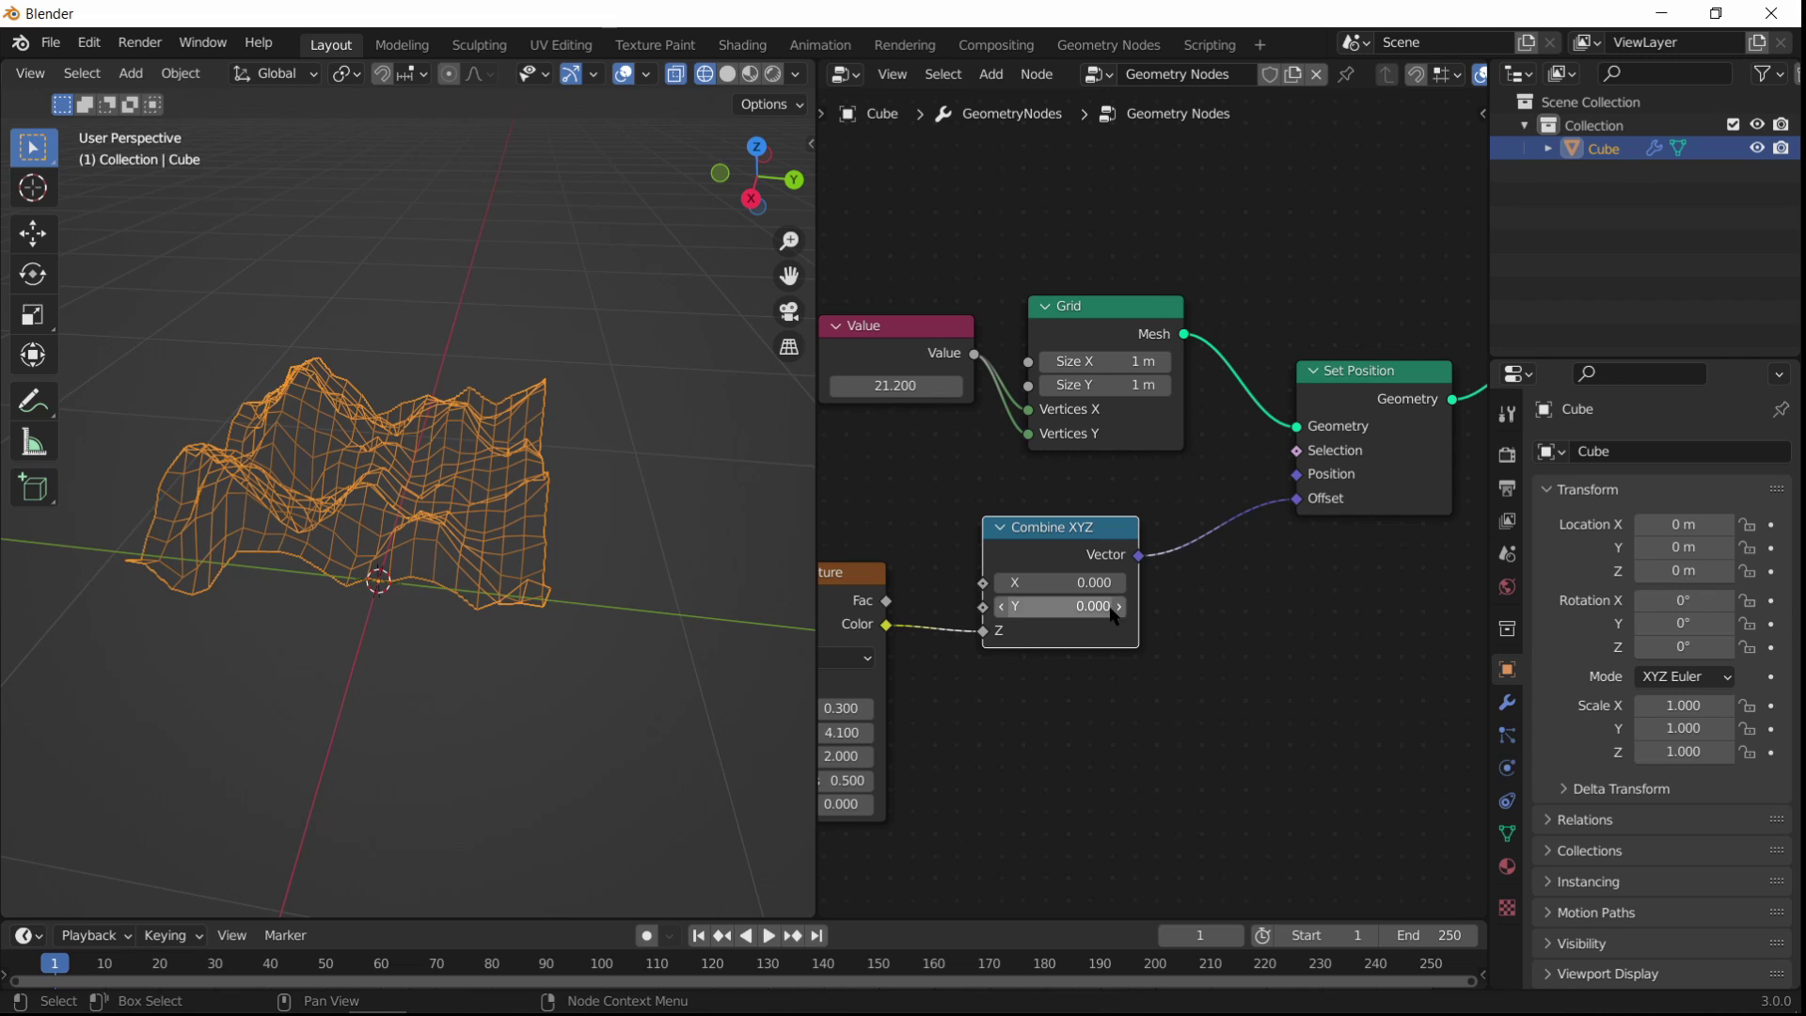
{"action": "scroll", "coordinate": [1114, 606], "scroll_direction": "up", "scroll_amount": 1}
{"action": "middle_click_drag", "start_coordinate": [1130, 537], "coordinate": [1007, 583]}
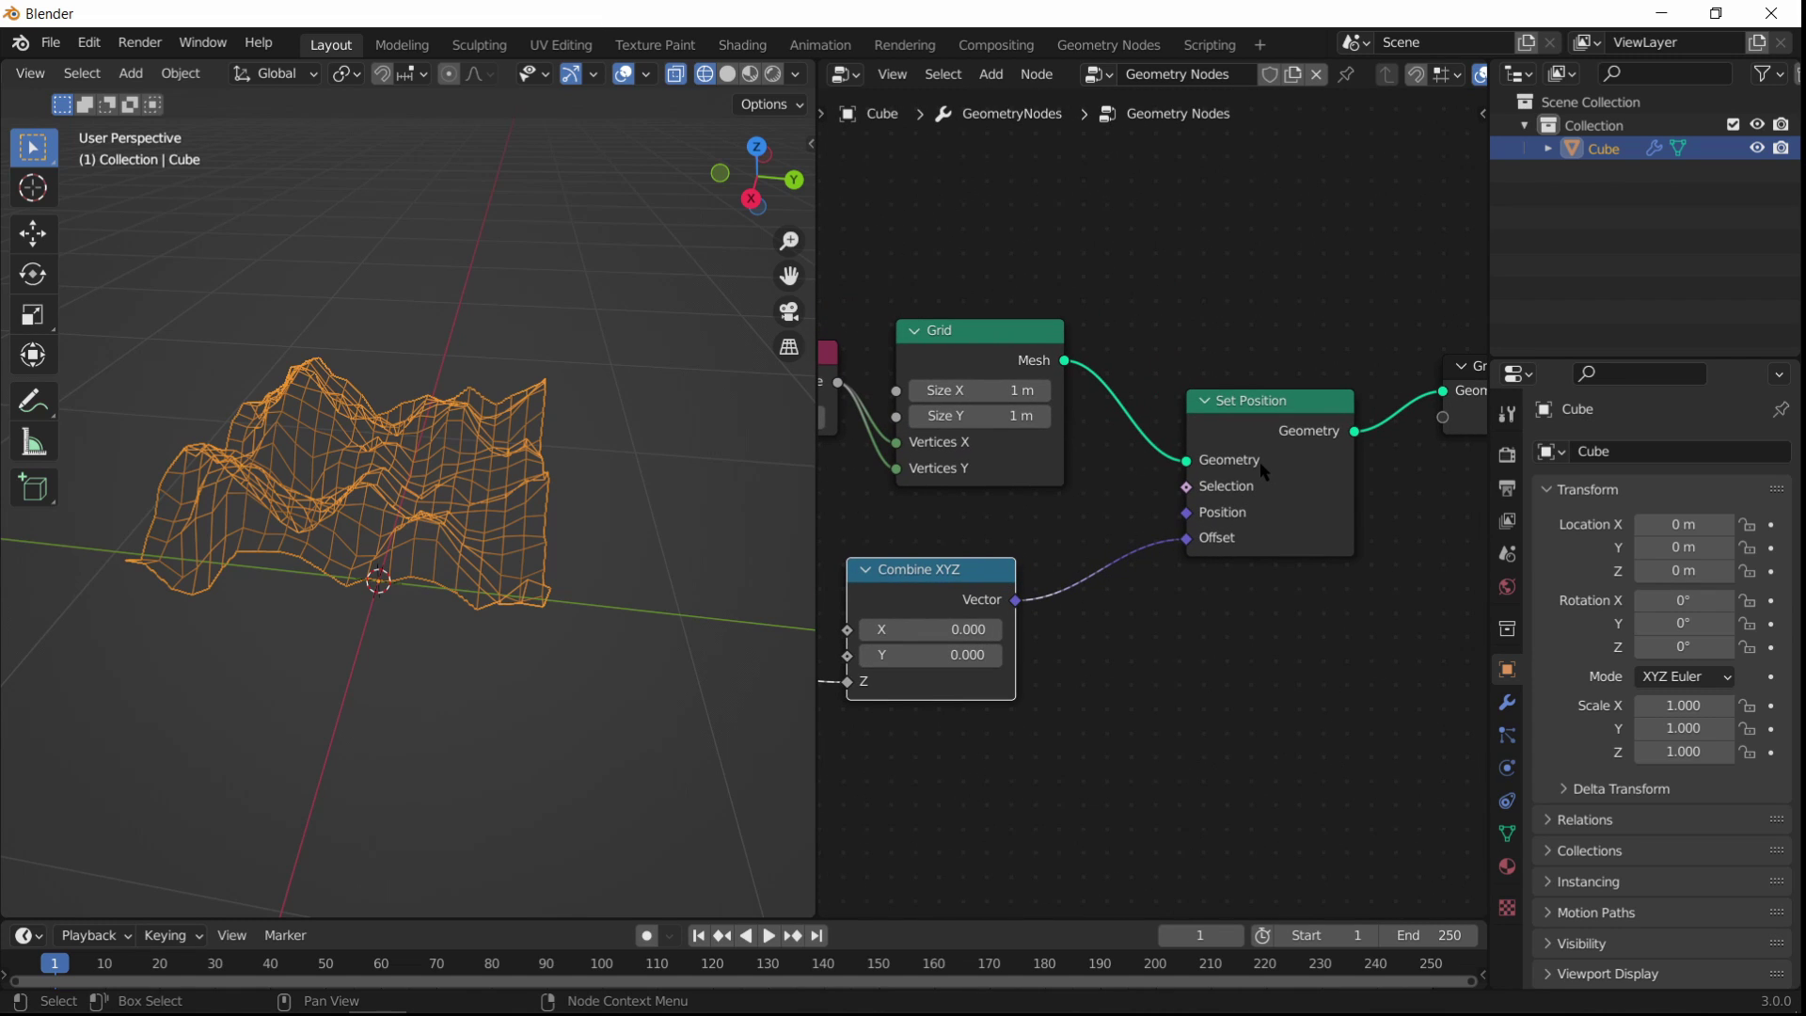
{"action": "scroll", "coordinate": [1260, 461], "scroll_direction": "down", "scroll_amount": 1}
{"action": "middle_click_drag", "start_coordinate": [949, 407], "coordinate": [1077, 404]}
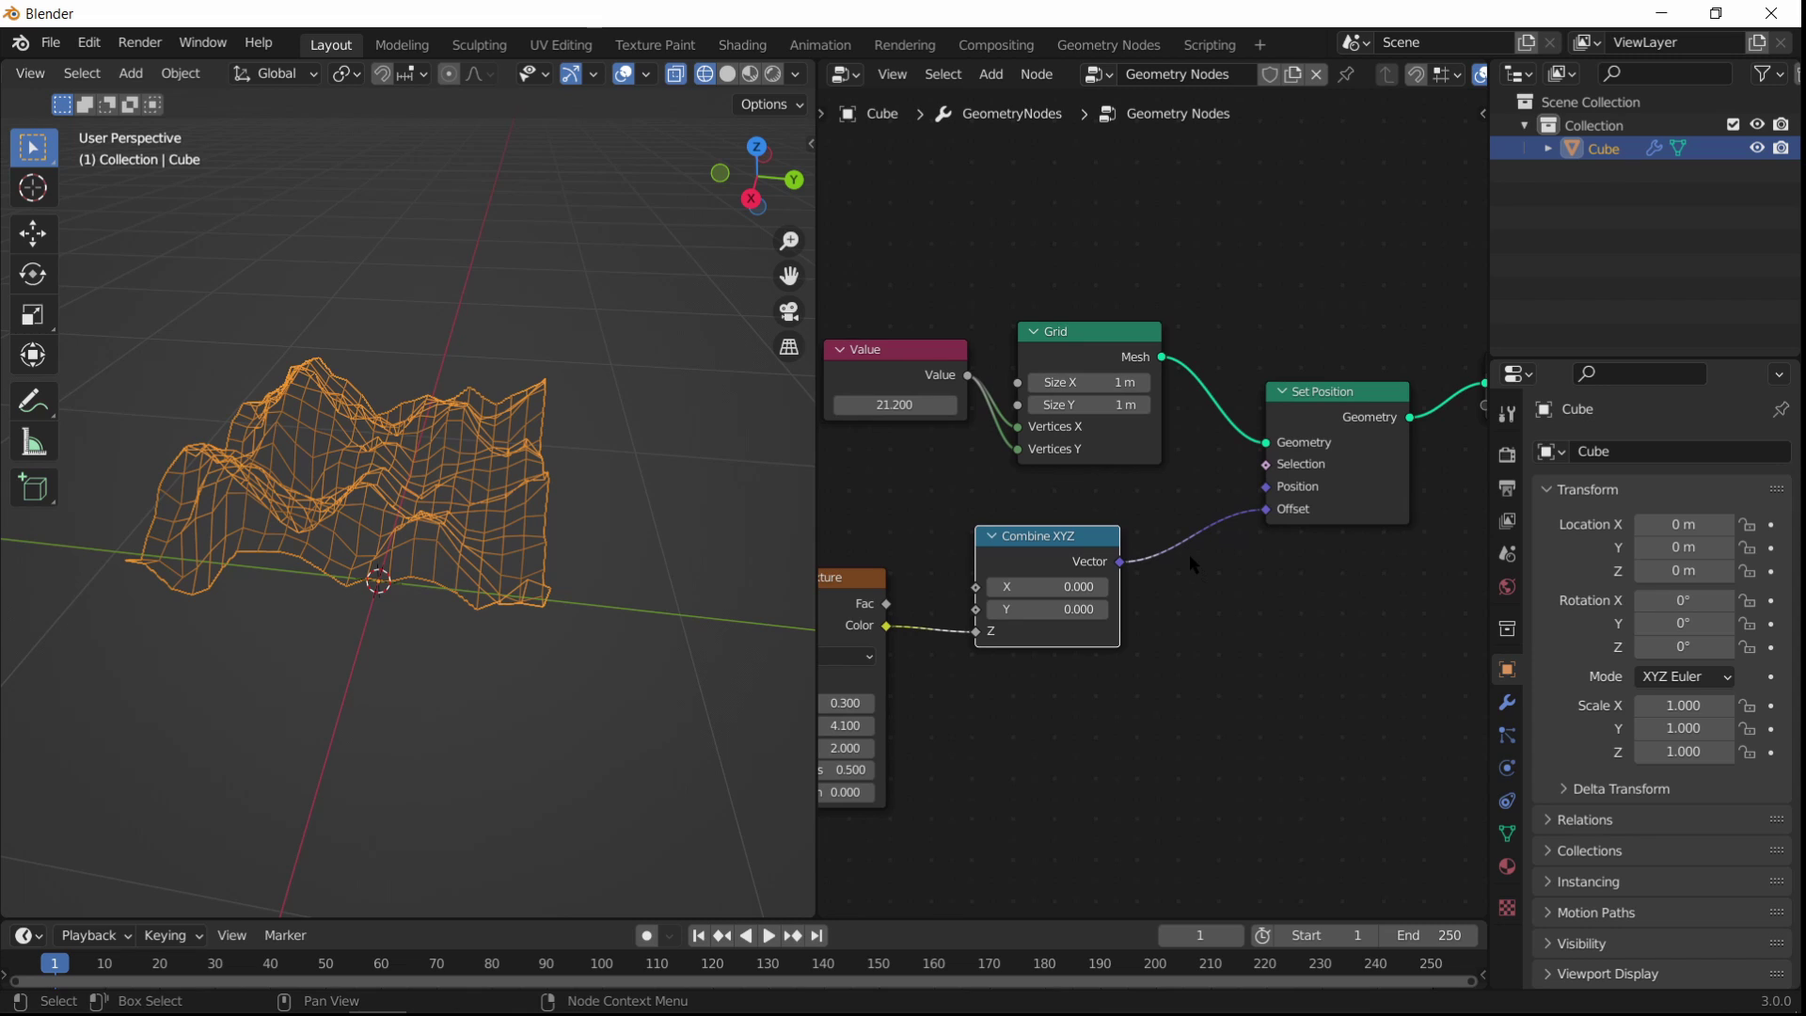
{"action": "middle_click_drag", "start_coordinate": [1163, 600], "coordinate": [1273, 581]}
{"action": "scroll", "coordinate": [1273, 581], "scroll_direction": "down", "scroll_amount": 1}
{"action": "key", "text": "shift+a"}
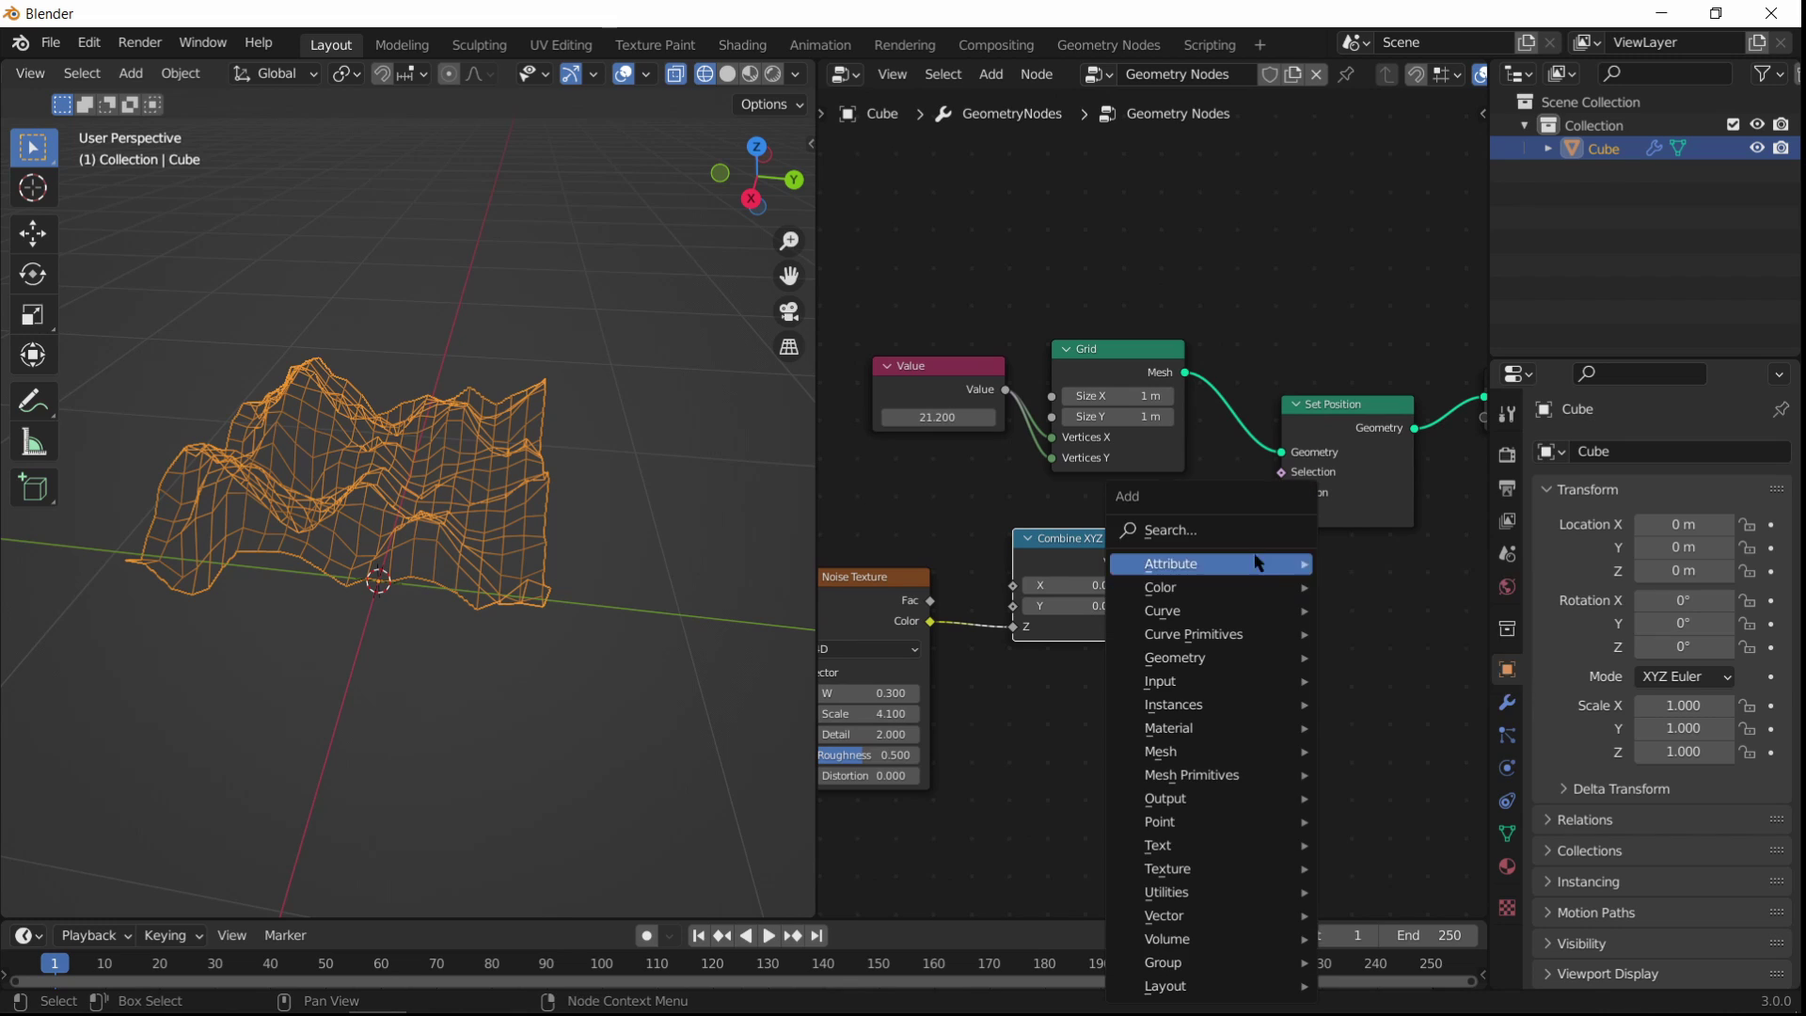
{"action": "left_click", "coordinate": [1240, 529]}
{"action": "type", "text": "map"}
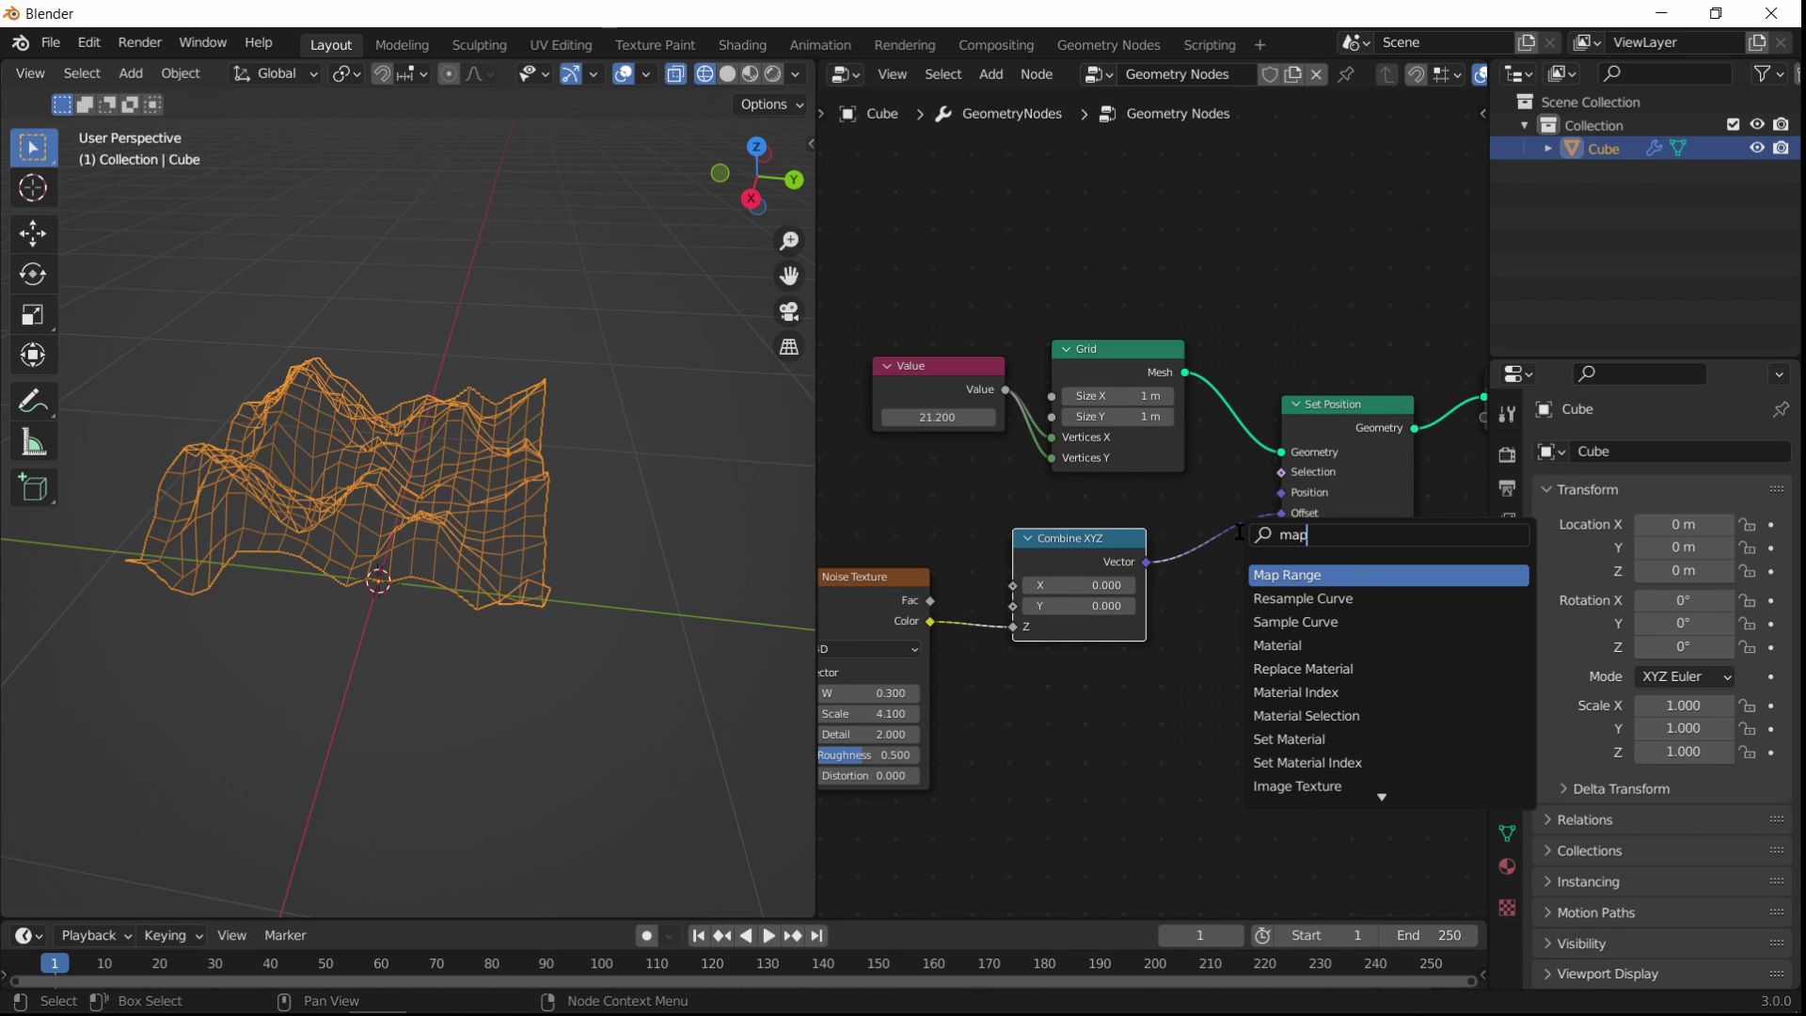
{"action": "key", "text": "Return"}
{"action": "left_click", "coordinate": [1240, 531]}
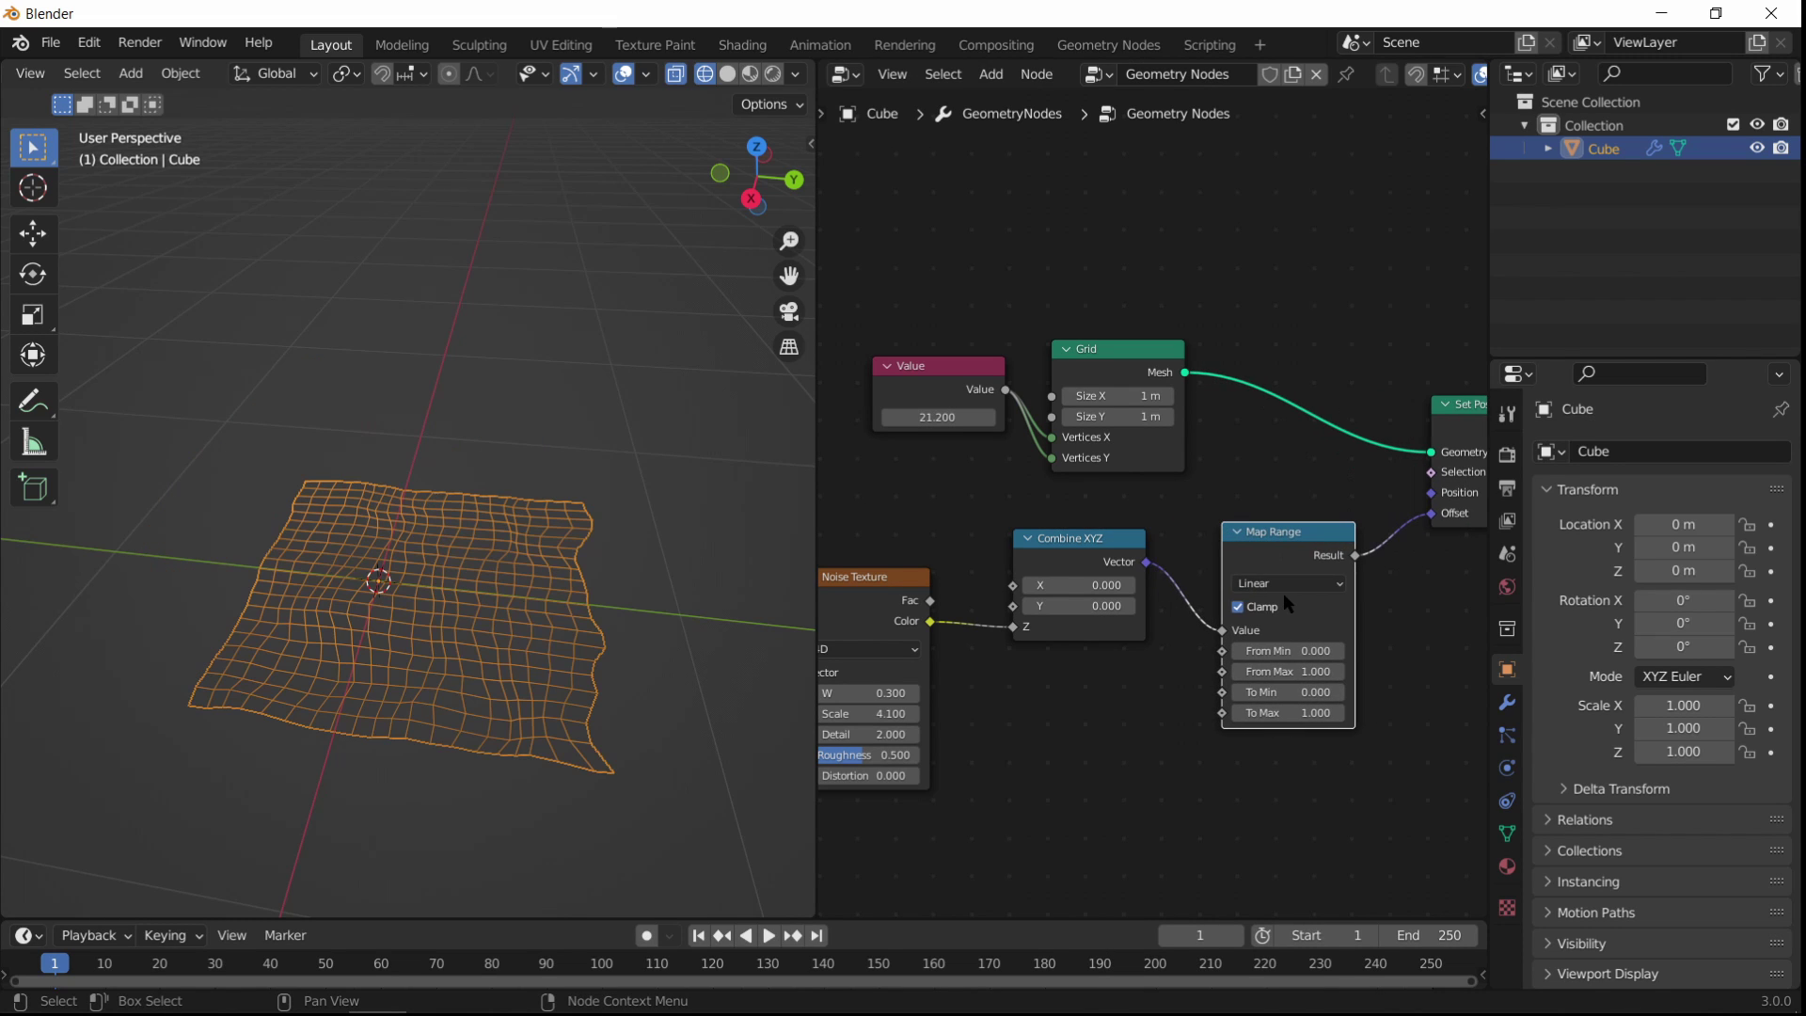
Step: Set the Map Range node's To Min to -1 and its To Max to 1
{"action": "middle_click_drag", "start_coordinate": [1378, 668], "coordinate": [1343, 662]}
{"action": "scroll", "coordinate": [1253, 634], "scroll_direction": "up", "scroll_amount": 5}
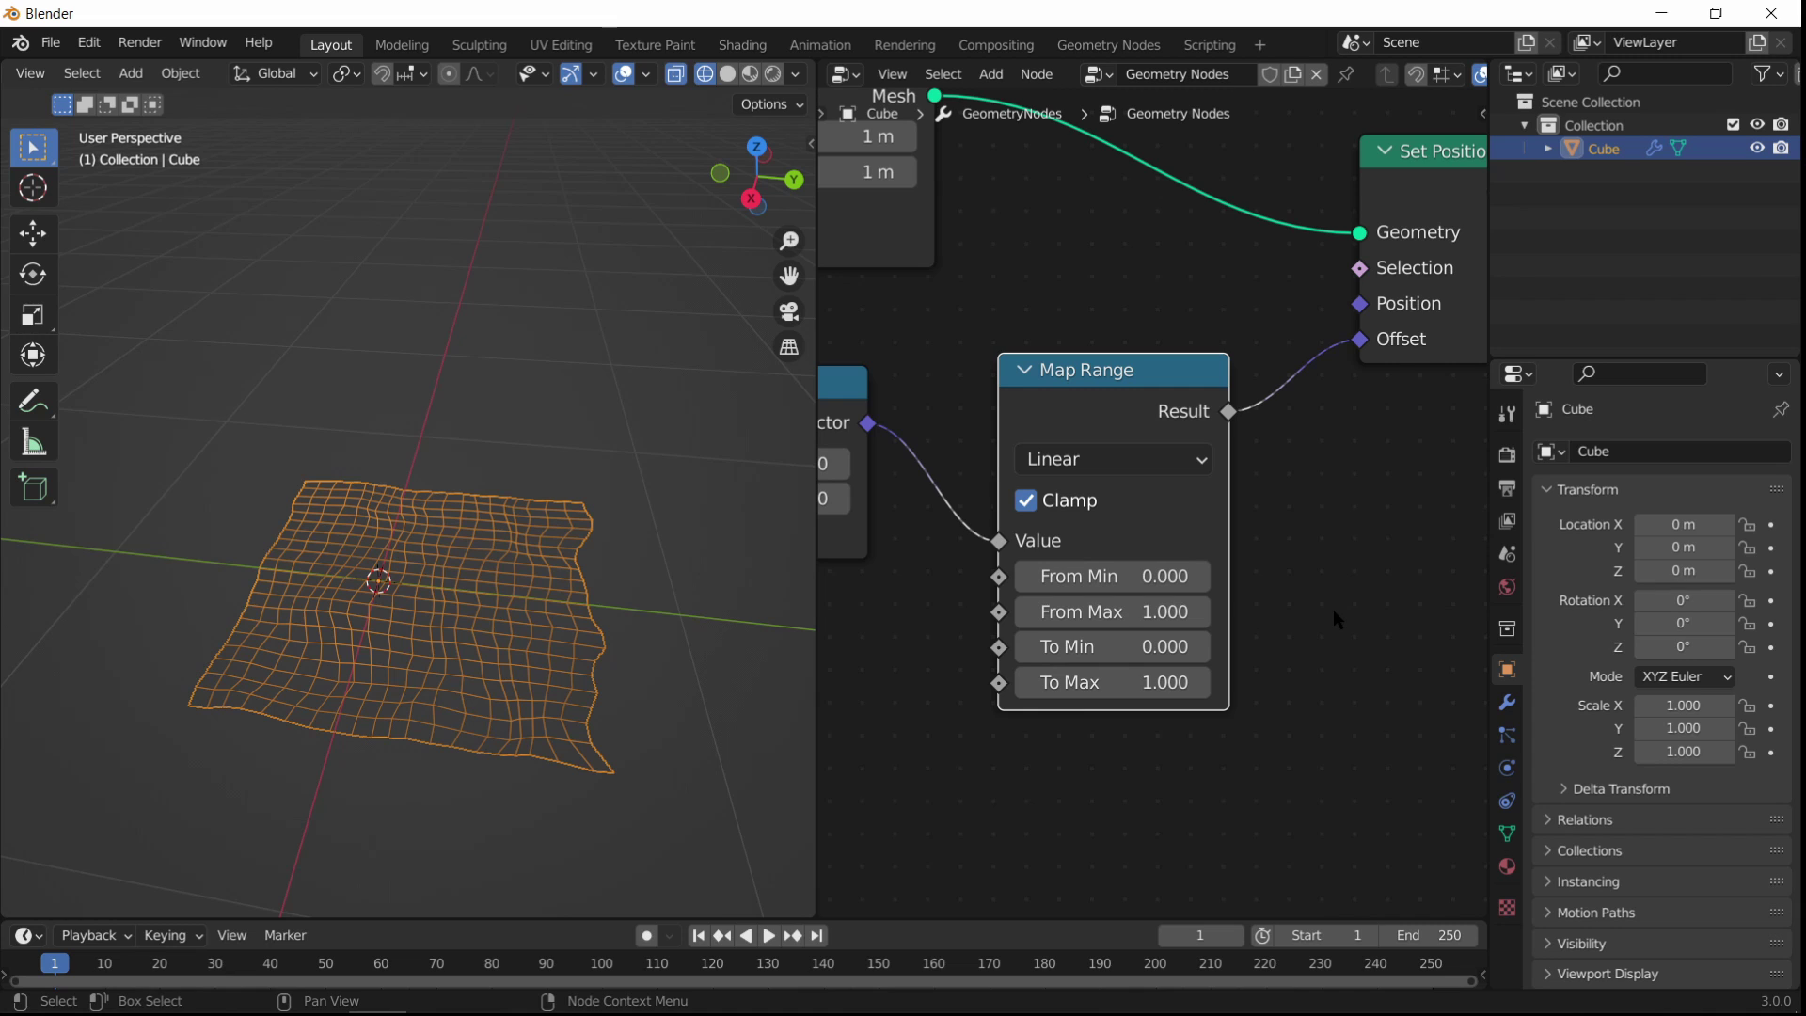
{"action": "middle_click_drag", "start_coordinate": [658, 602], "coordinate": [615, 557]}
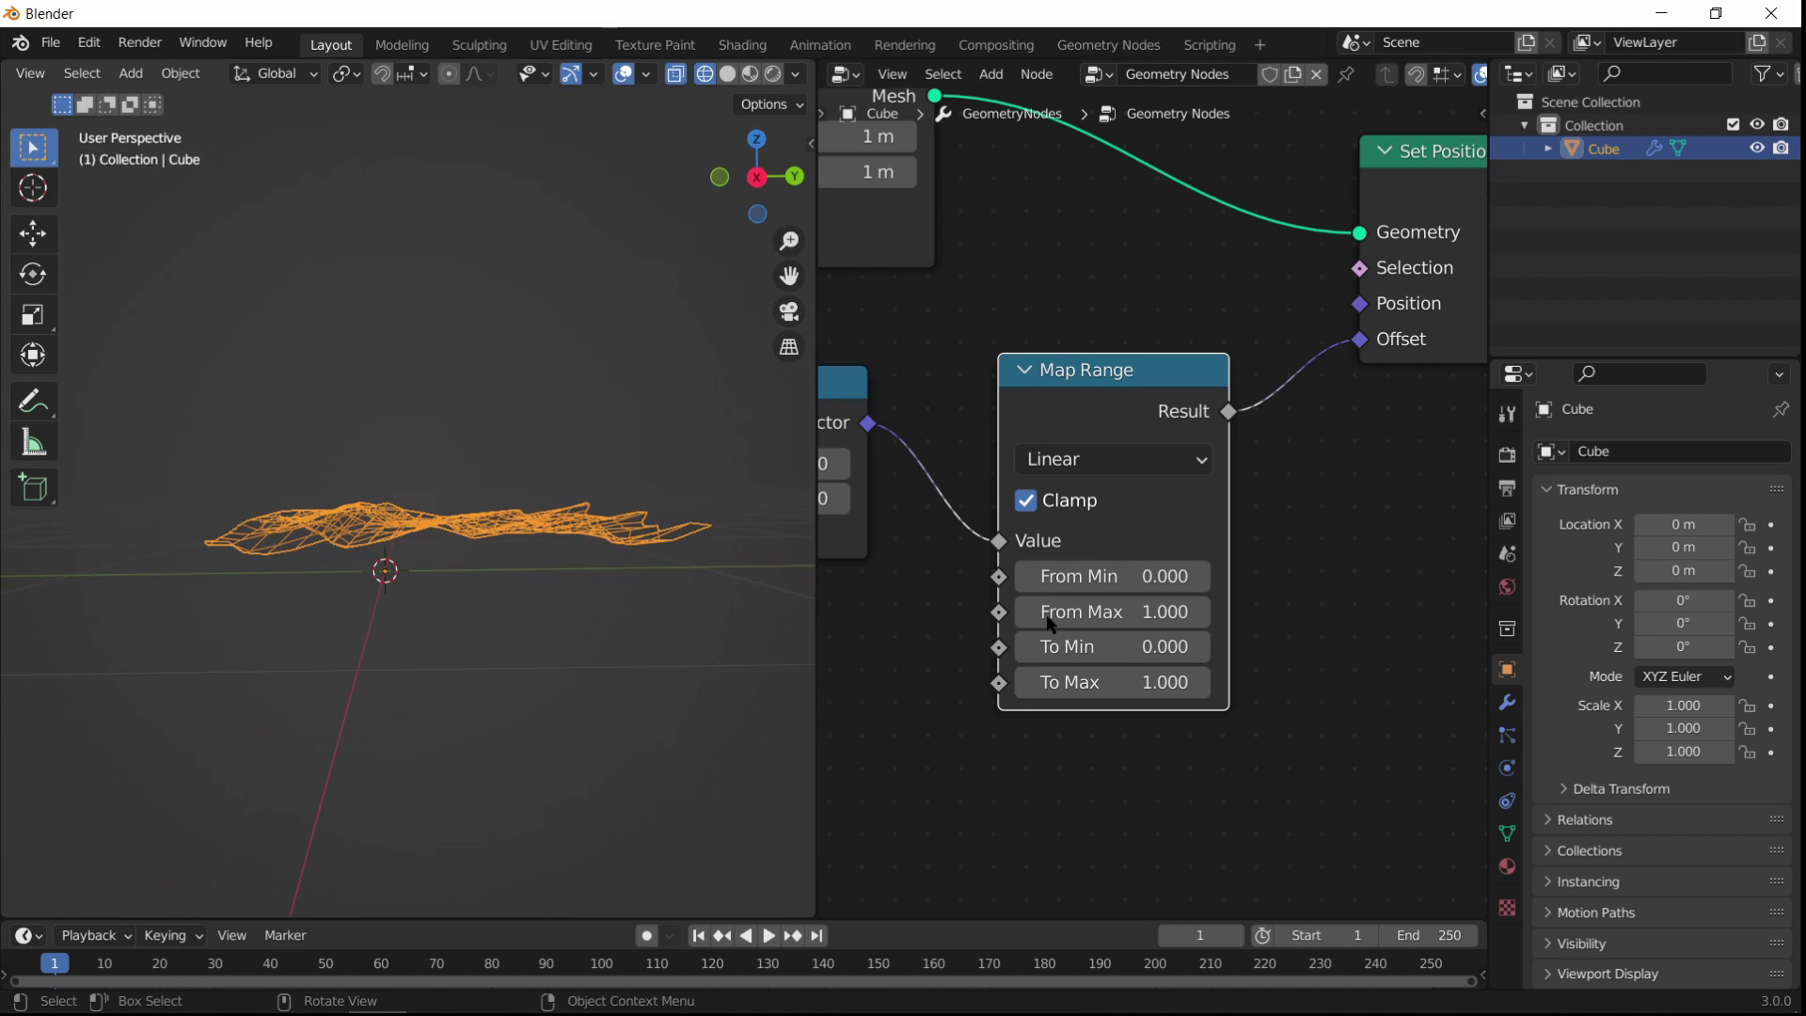
{"action": "left_click", "coordinate": [1110, 647]}
{"action": "key", "text": "Return"}
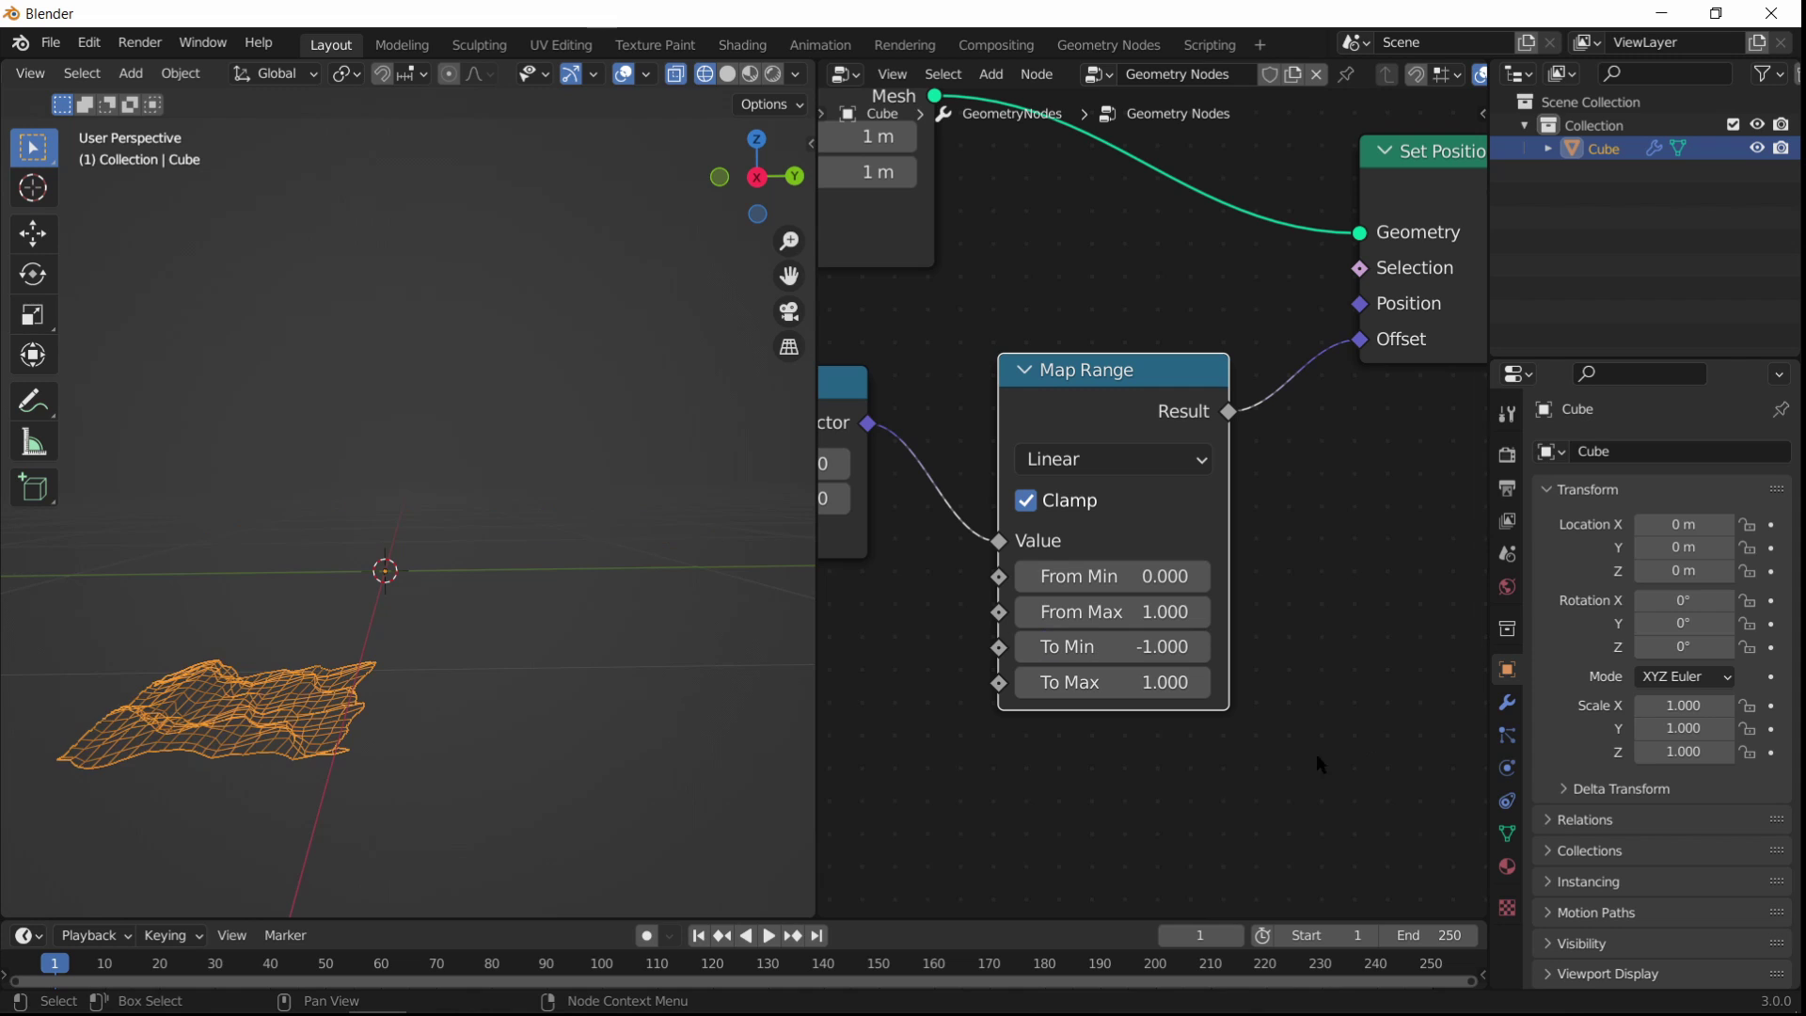
{"action": "left_click", "coordinate": [1172, 680]}
{"action": "key", "text": "Return"}
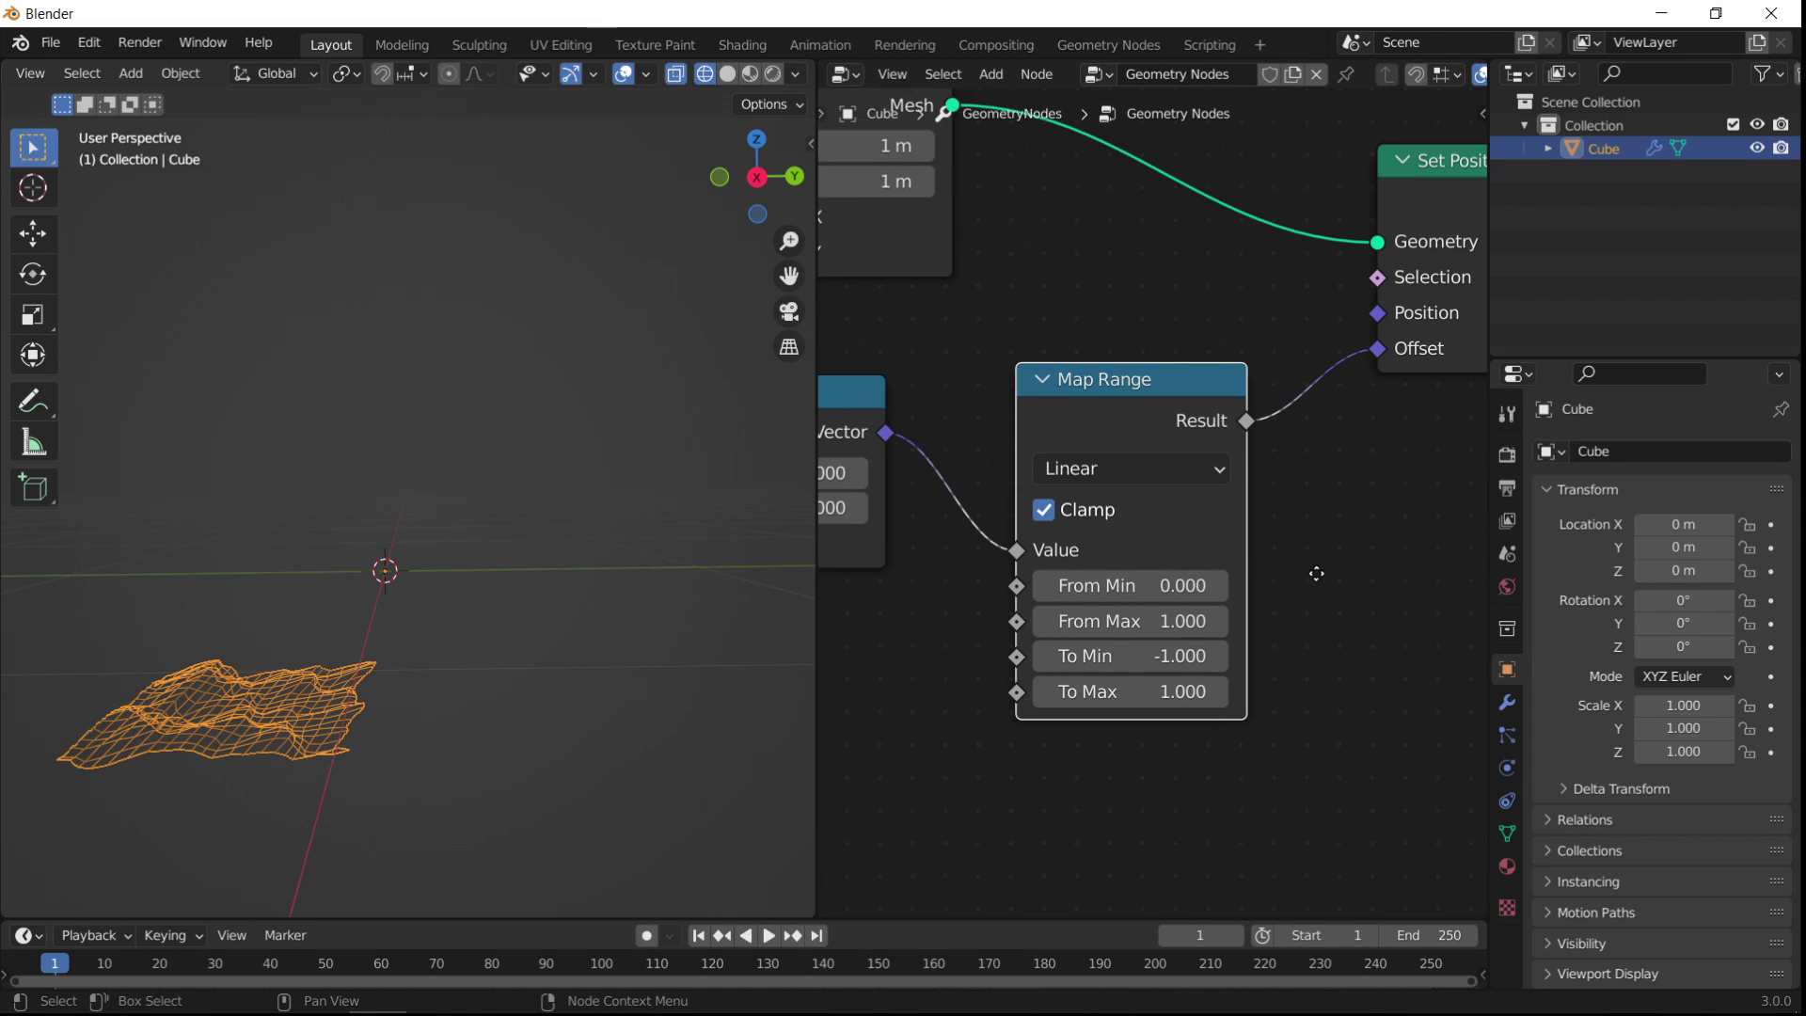
Step: Move the Map Range node between Noise Texture and Combine XYZ, and connect Combine XYZ's Vector output to Set Position's Offset
{"action": "middle_click_drag", "start_coordinate": [1314, 568], "coordinate": [1419, 596]}
{"action": "scroll", "coordinate": [1009, 631], "scroll_direction": "down", "scroll_amount": 1}
{"action": "scroll", "coordinate": [1008, 630], "scroll_direction": "down", "scroll_amount": 2}
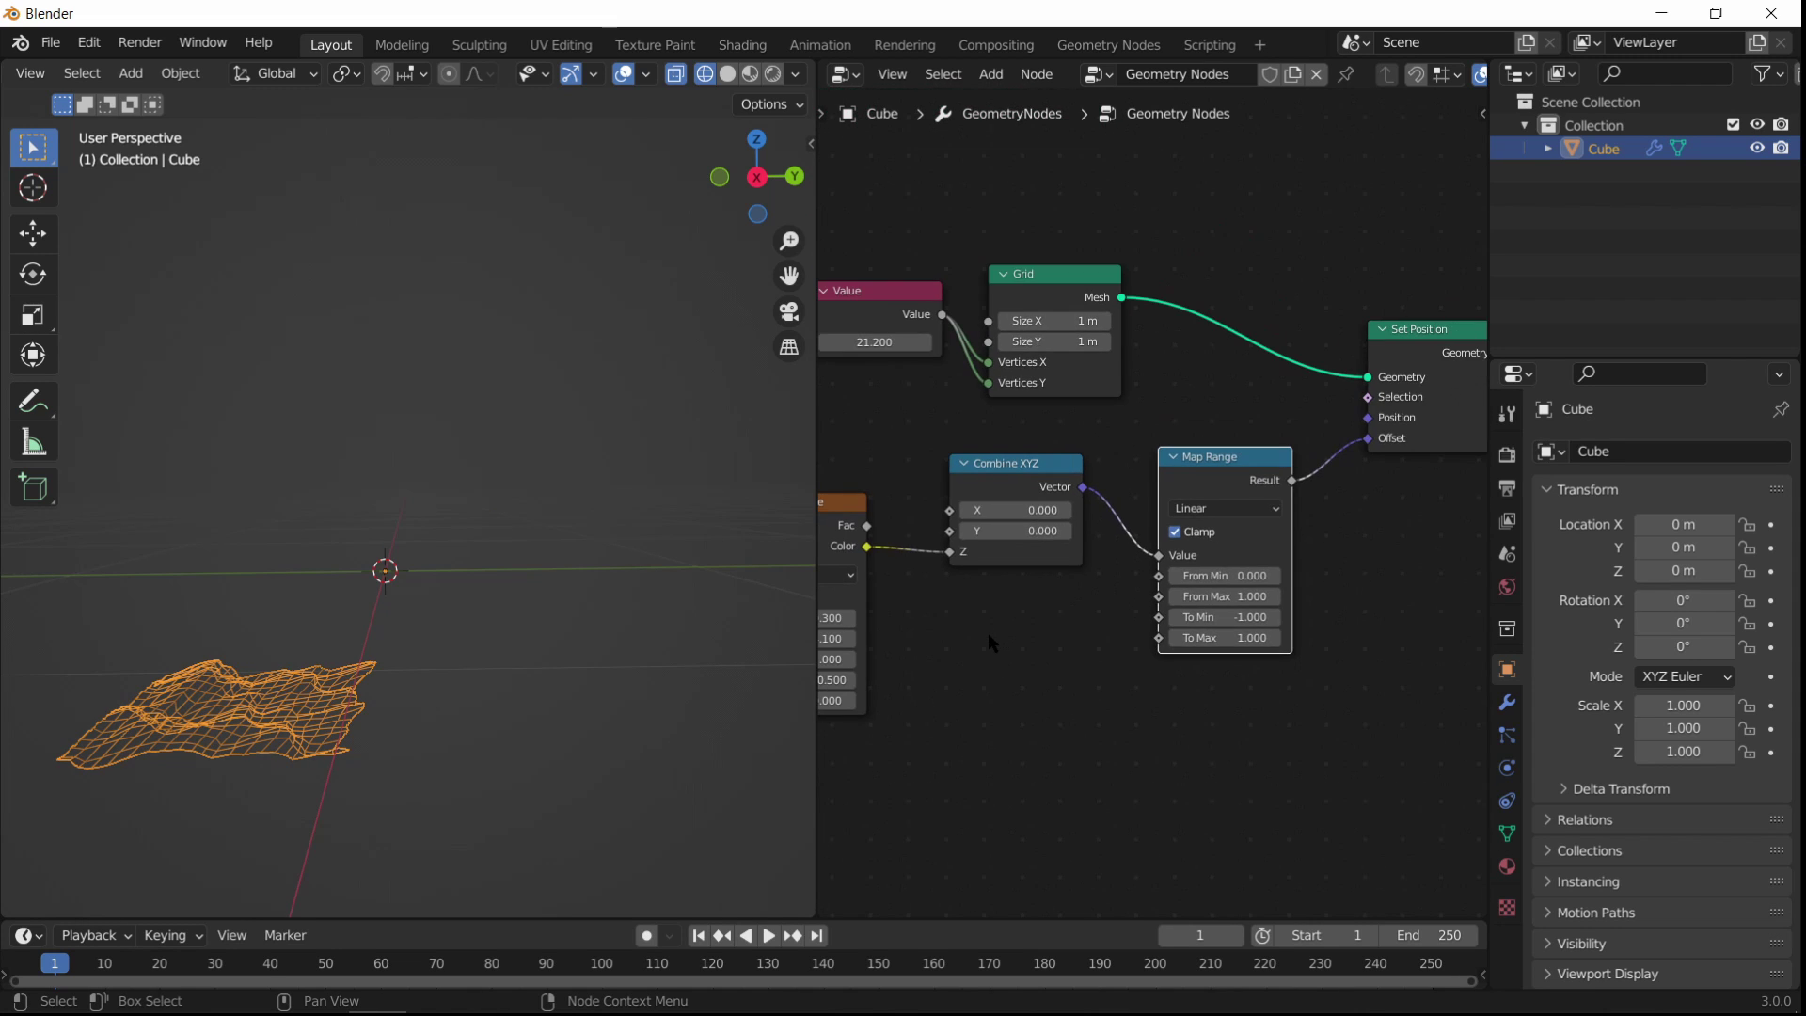
{"action": "middle_click_drag", "start_coordinate": [526, 667], "coordinate": [327, 637]}
{"action": "middle_click_drag", "start_coordinate": [183, 590], "coordinate": [408, 540]}
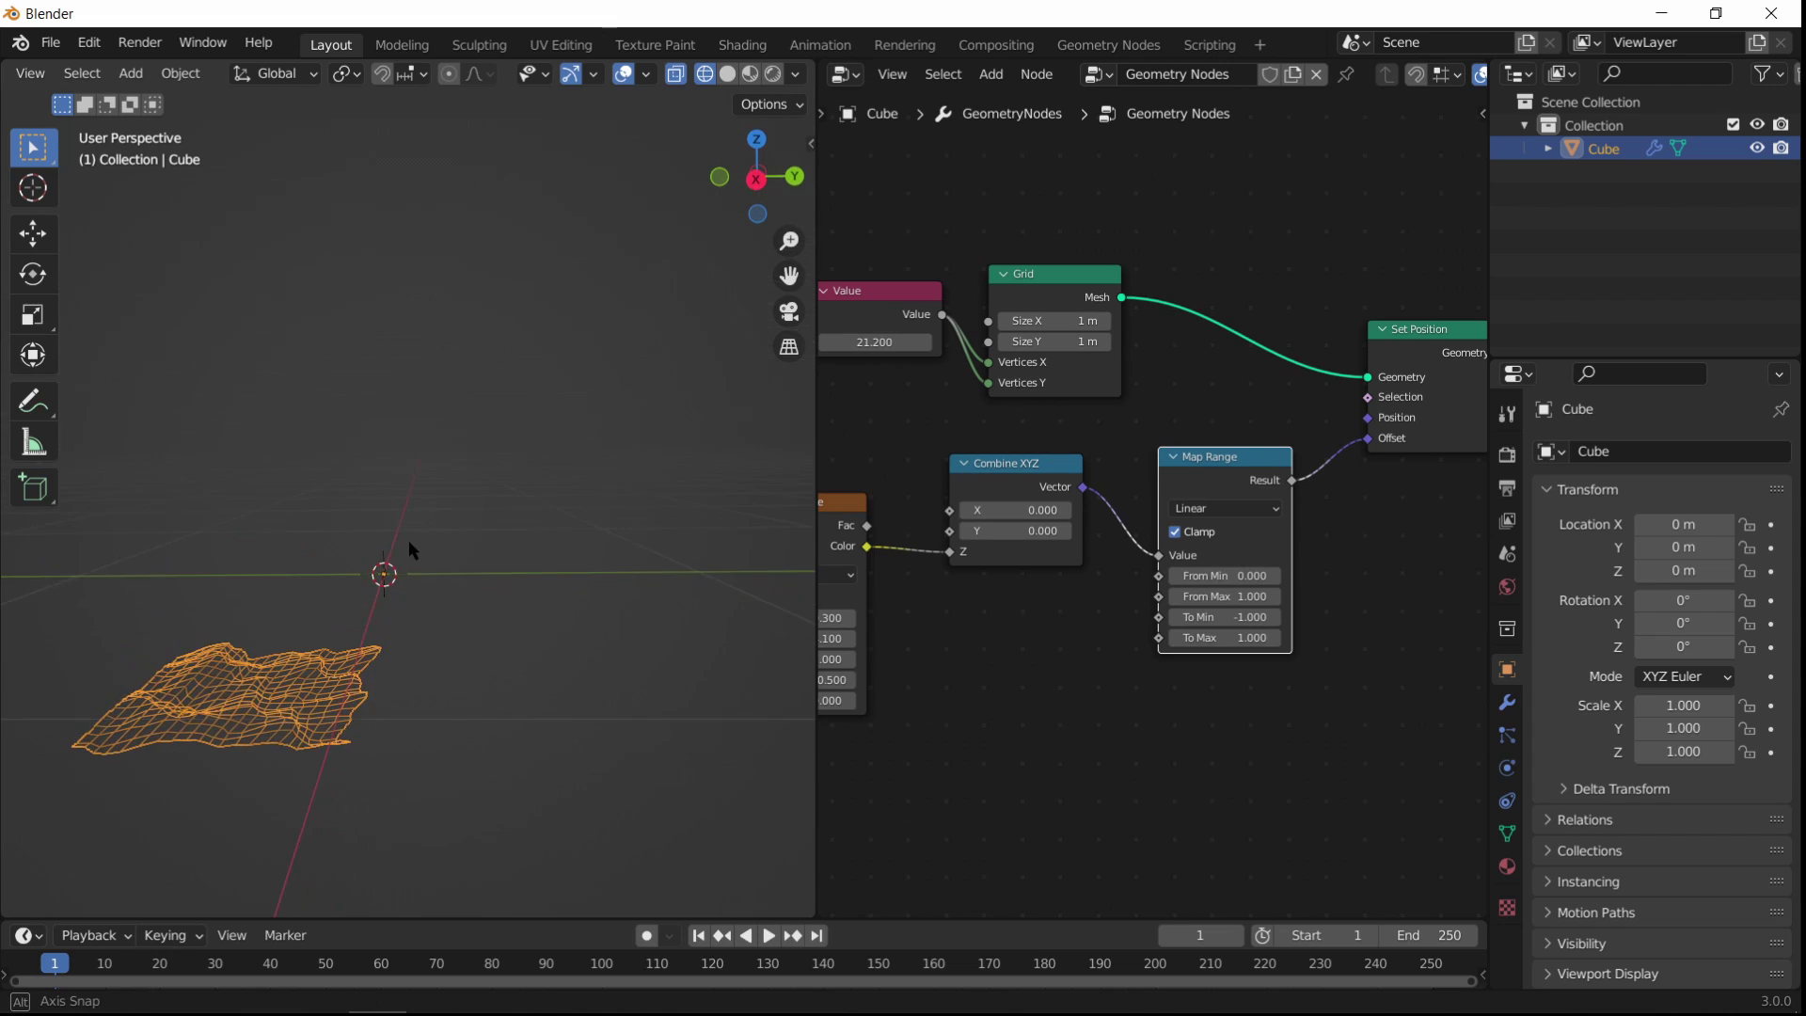
{"action": "left_click_drag", "start_coordinate": [758, 647], "coordinate": [481, 477]}
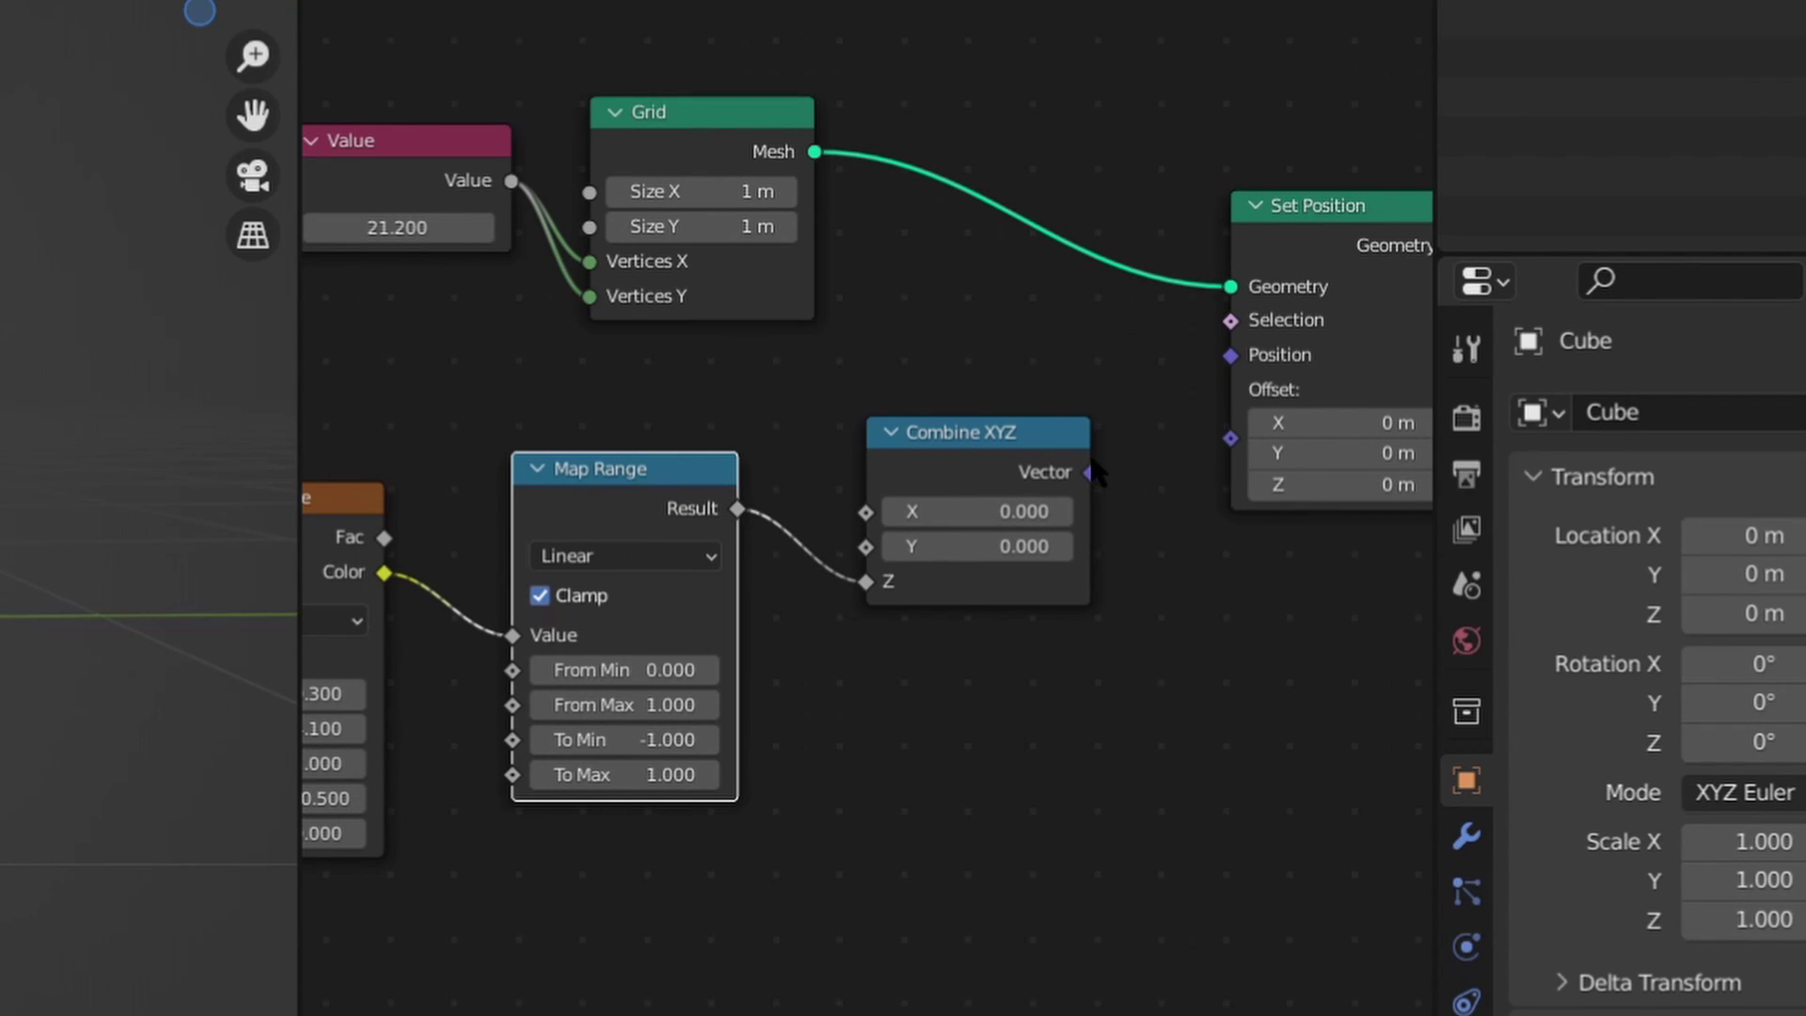
{"action": "left_click", "coordinate": [1089, 474]}
{"action": "left_click_drag", "start_coordinate": [1234, 438], "coordinate": [1234, 438]}
{"action": "middle_click_drag", "start_coordinate": [508, 555], "coordinate": [428, 483]}
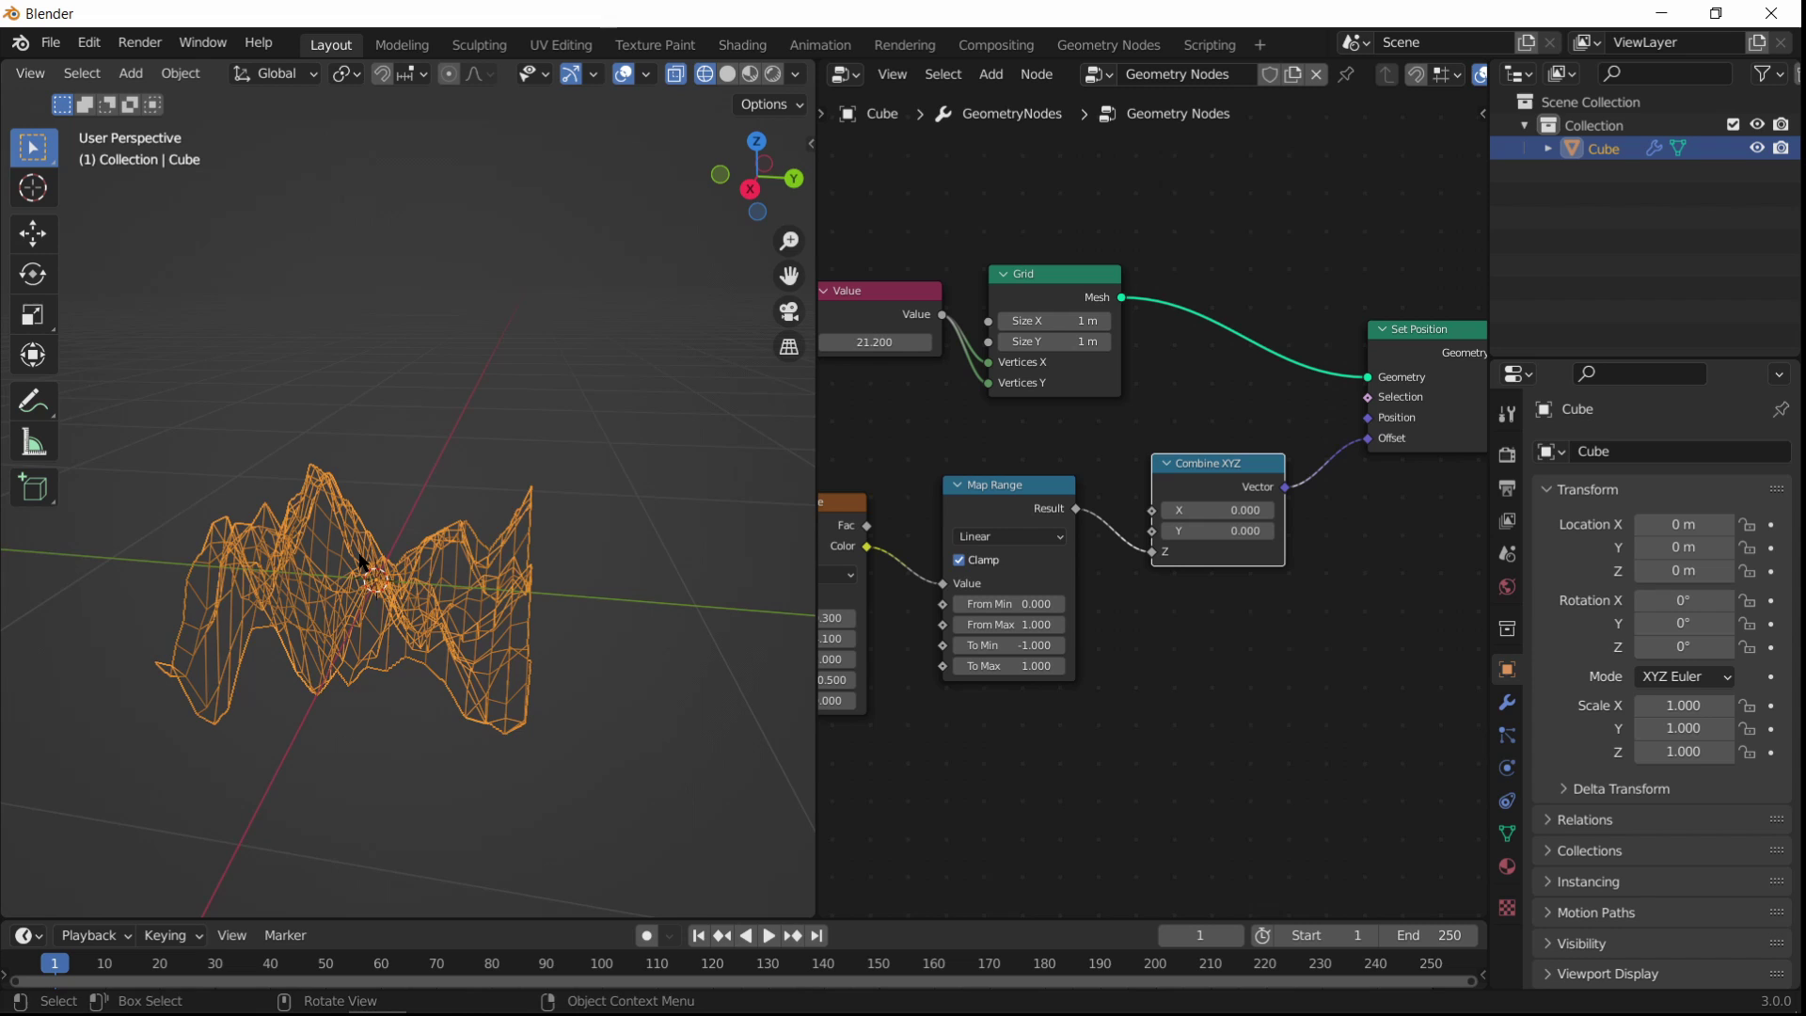
Step: Move the Noise Texture node farther away from the Map Range node
{"action": "scroll", "coordinate": [429, 483], "scroll_direction": "up", "scroll_amount": 3}
{"action": "middle_click_drag", "start_coordinate": [1034, 644], "coordinate": [1357, 501]}
{"action": "scroll", "coordinate": [1183, 634], "scroll_direction": "up", "scroll_amount": 6}
{"action": "left_click_drag", "start_coordinate": [1078, 488], "coordinate": [954, 414]}
{"action": "middle_click_drag", "start_coordinate": [959, 421], "coordinate": [819, 420]}
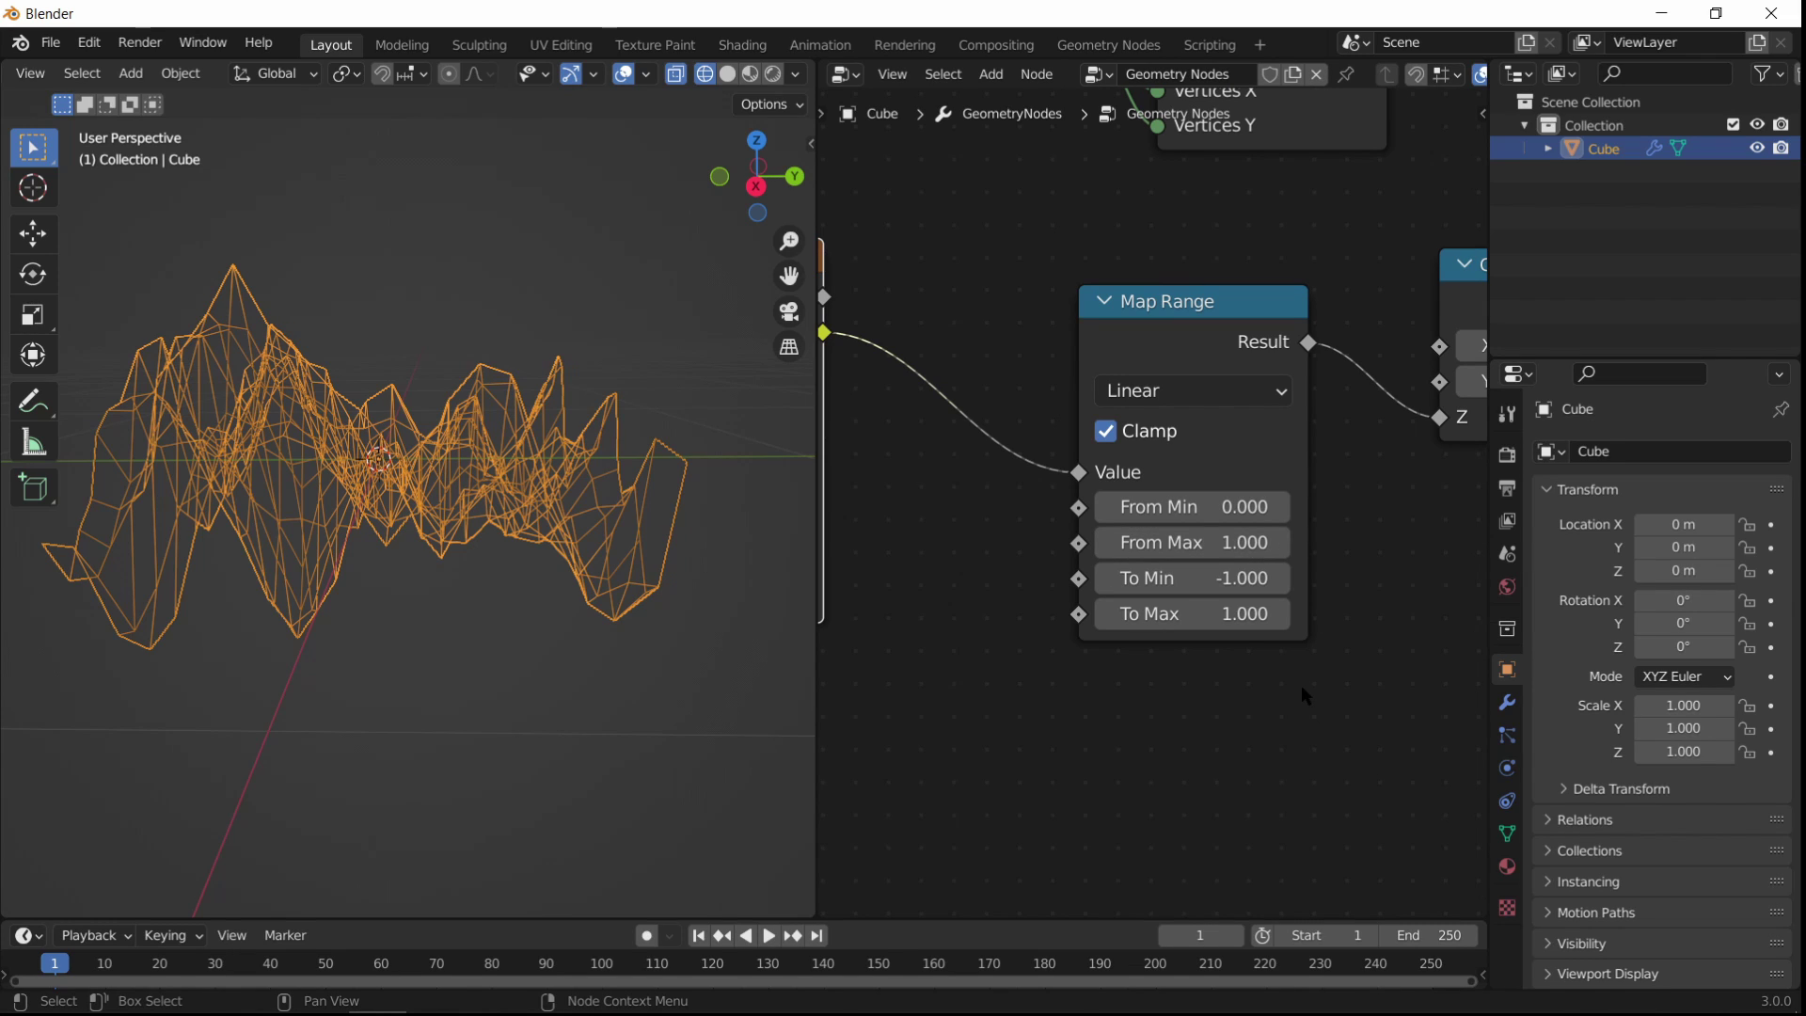
{"action": "middle_click_drag", "start_coordinate": [705, 625], "coordinate": [470, 537]}
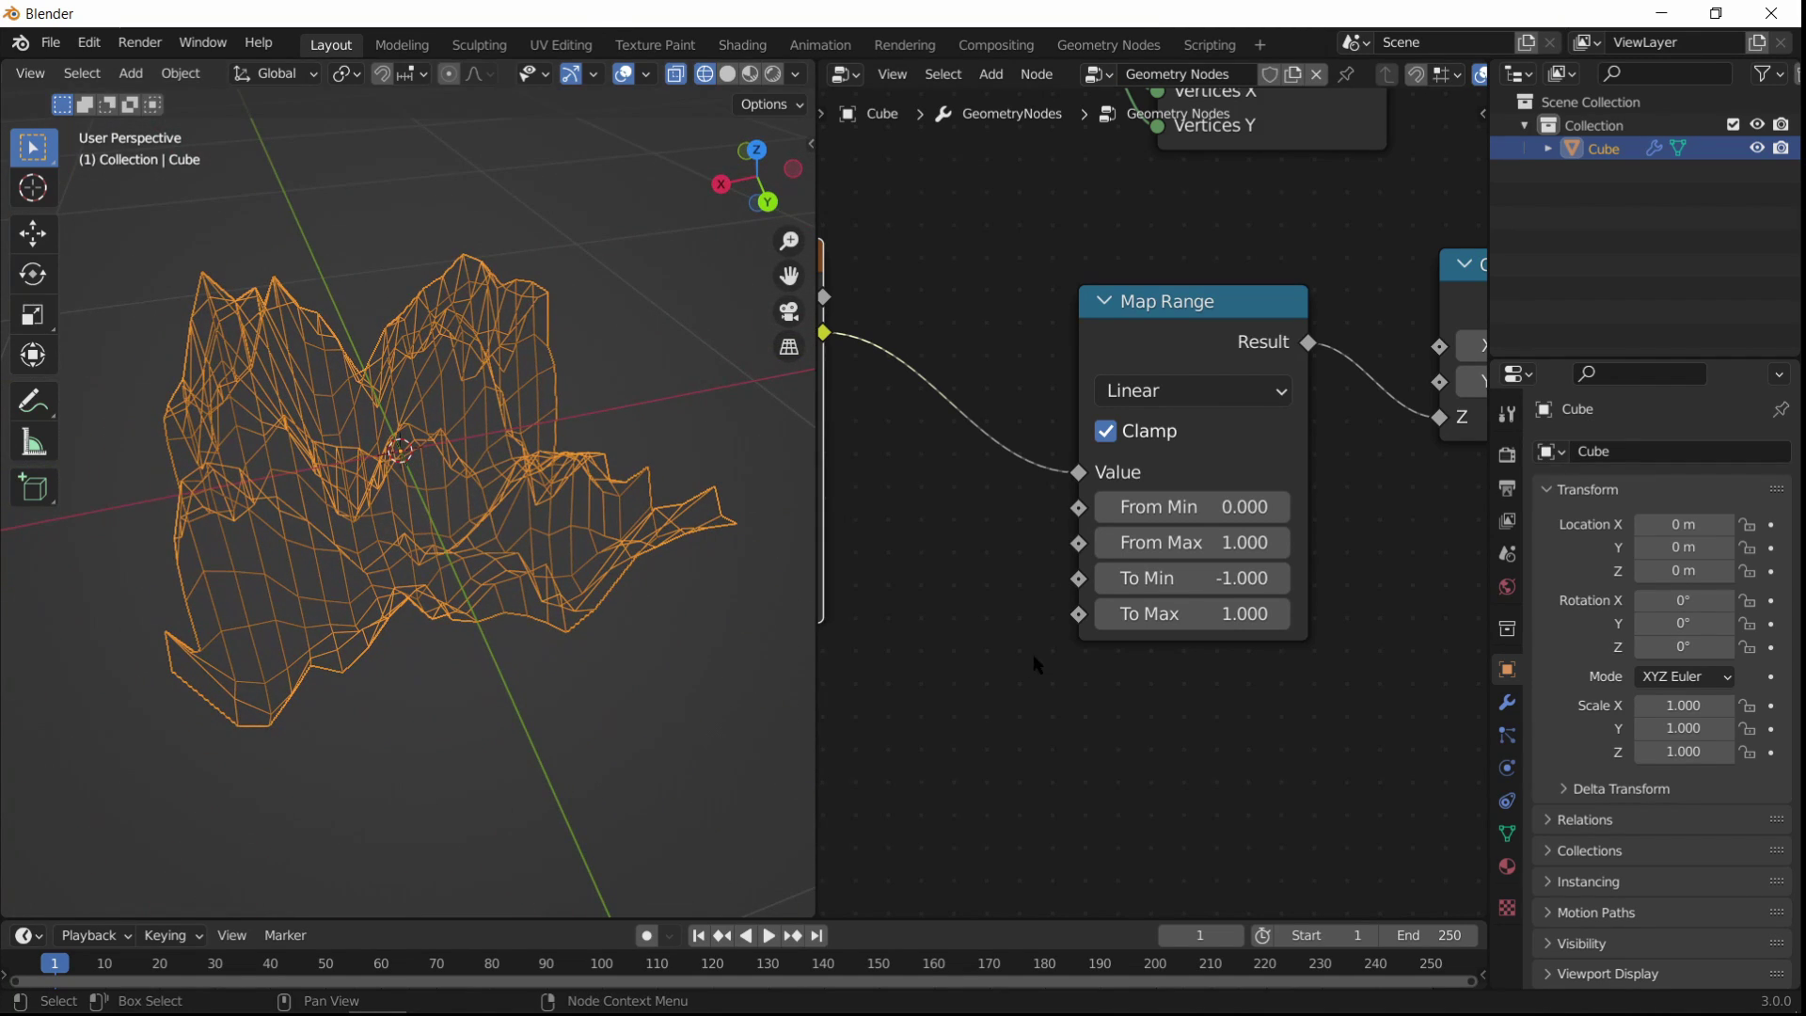
Step: Add a Value node and place it below the Noise Texture node
{"action": "scroll", "coordinate": [1033, 665], "scroll_direction": "down", "scroll_amount": 1}
{"action": "middle_click_drag", "start_coordinate": [900, 545], "coordinate": [1112, 505]}
{"action": "middle_click_drag", "start_coordinate": [603, 474], "coordinate": [523, 473]}
{"action": "middle_click_drag", "start_coordinate": [1239, 542], "coordinate": [1127, 542]}
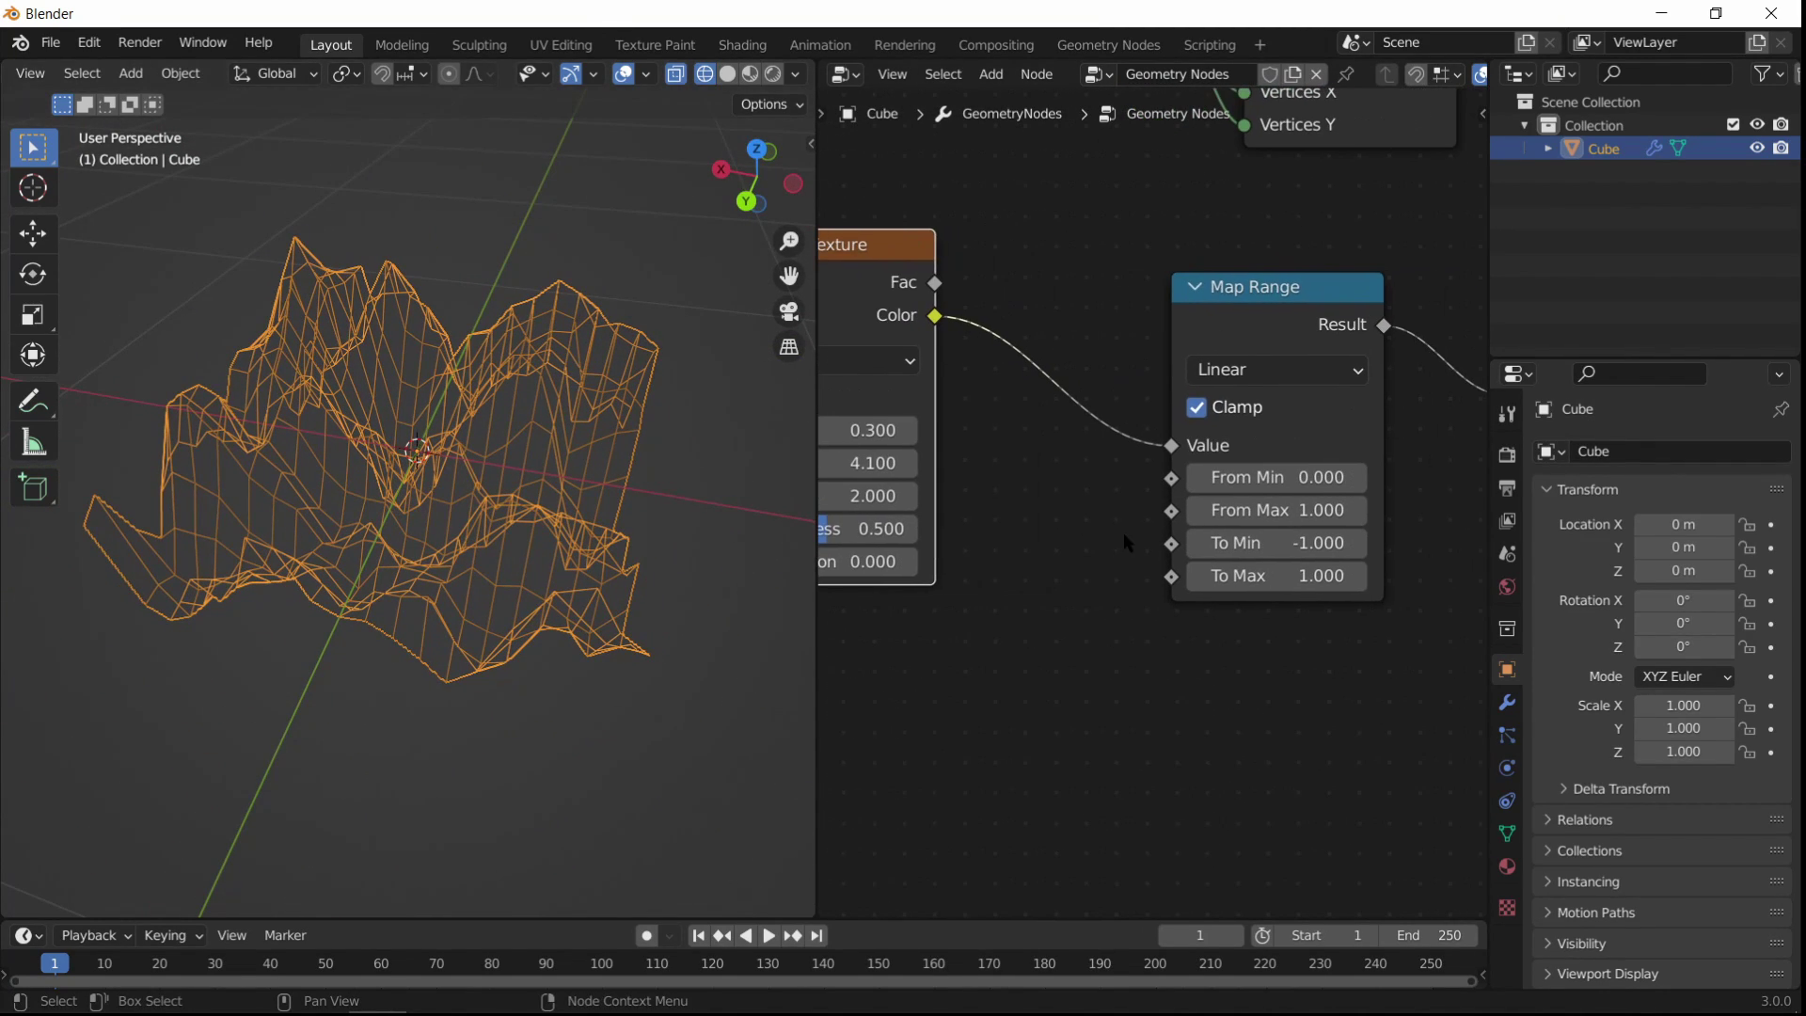
{"action": "key", "text": "shift+a"}
{"action": "type", "text": "val"}
{"action": "key", "text": "Return"}
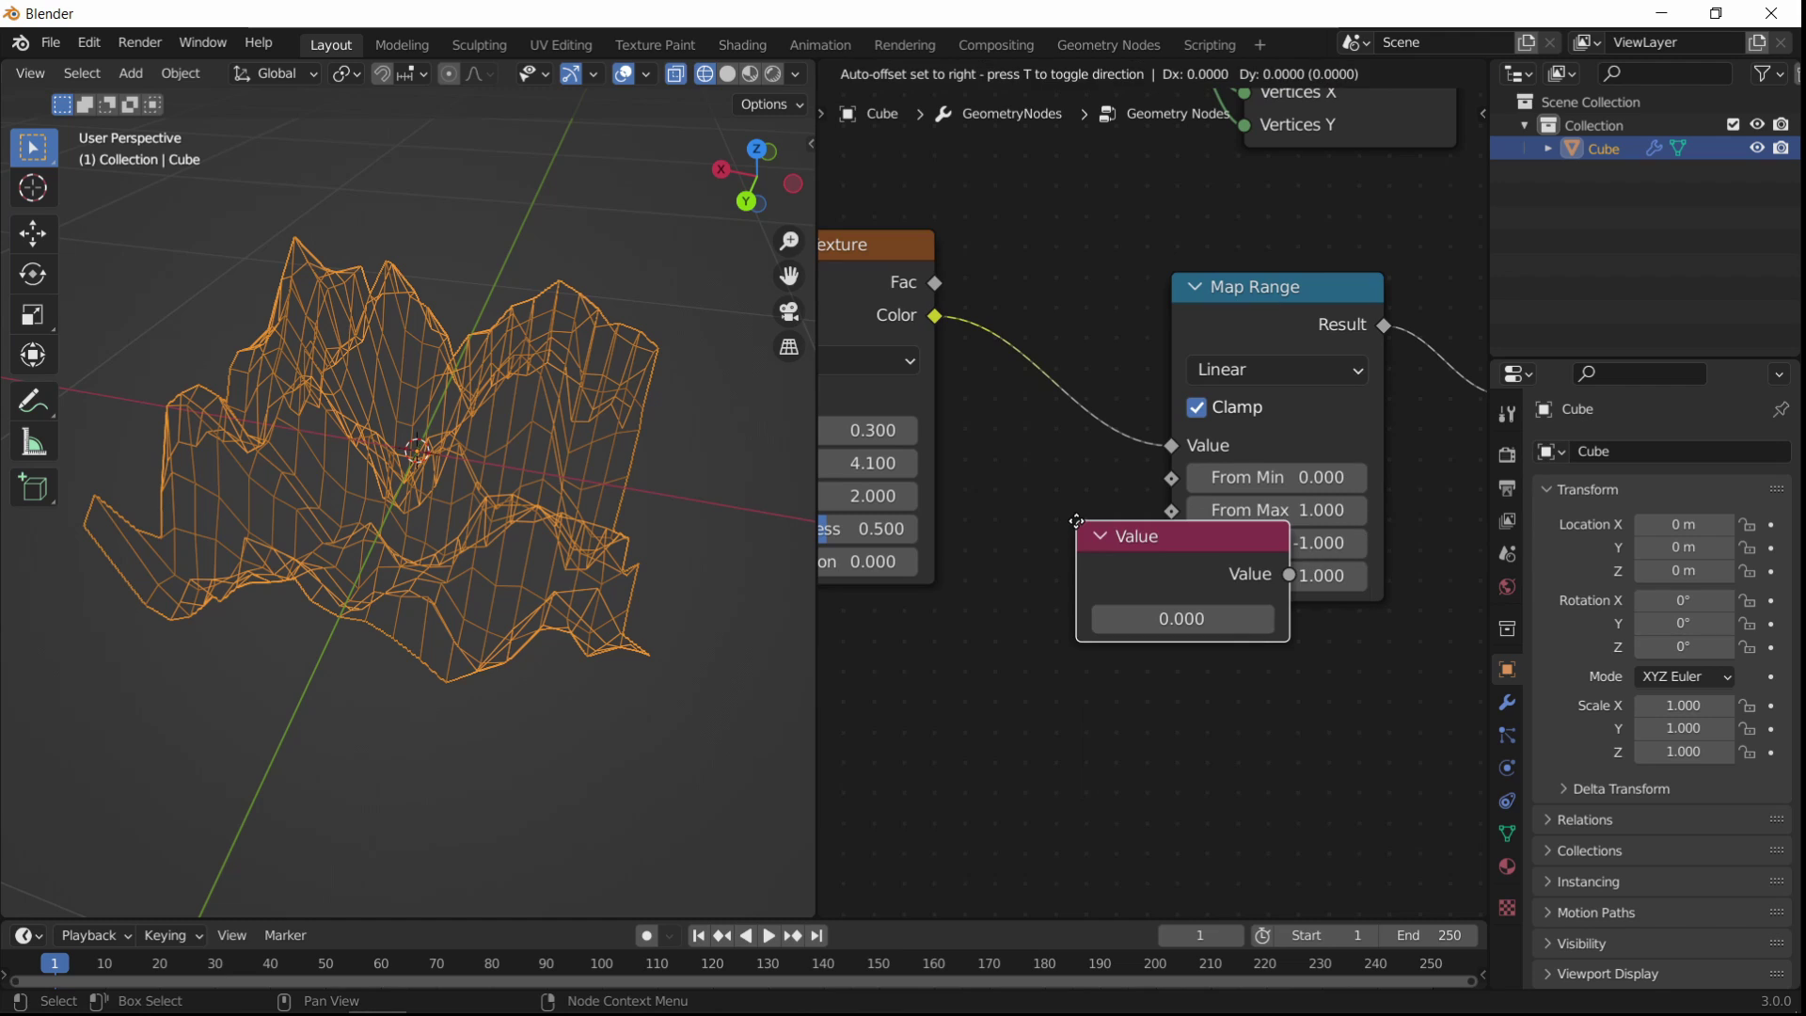
{"action": "left_click", "coordinate": [934, 624]}
Step: Add a Math node below the Map Range node and set its operation to Multiply
{"action": "key", "text": "shift+a"}
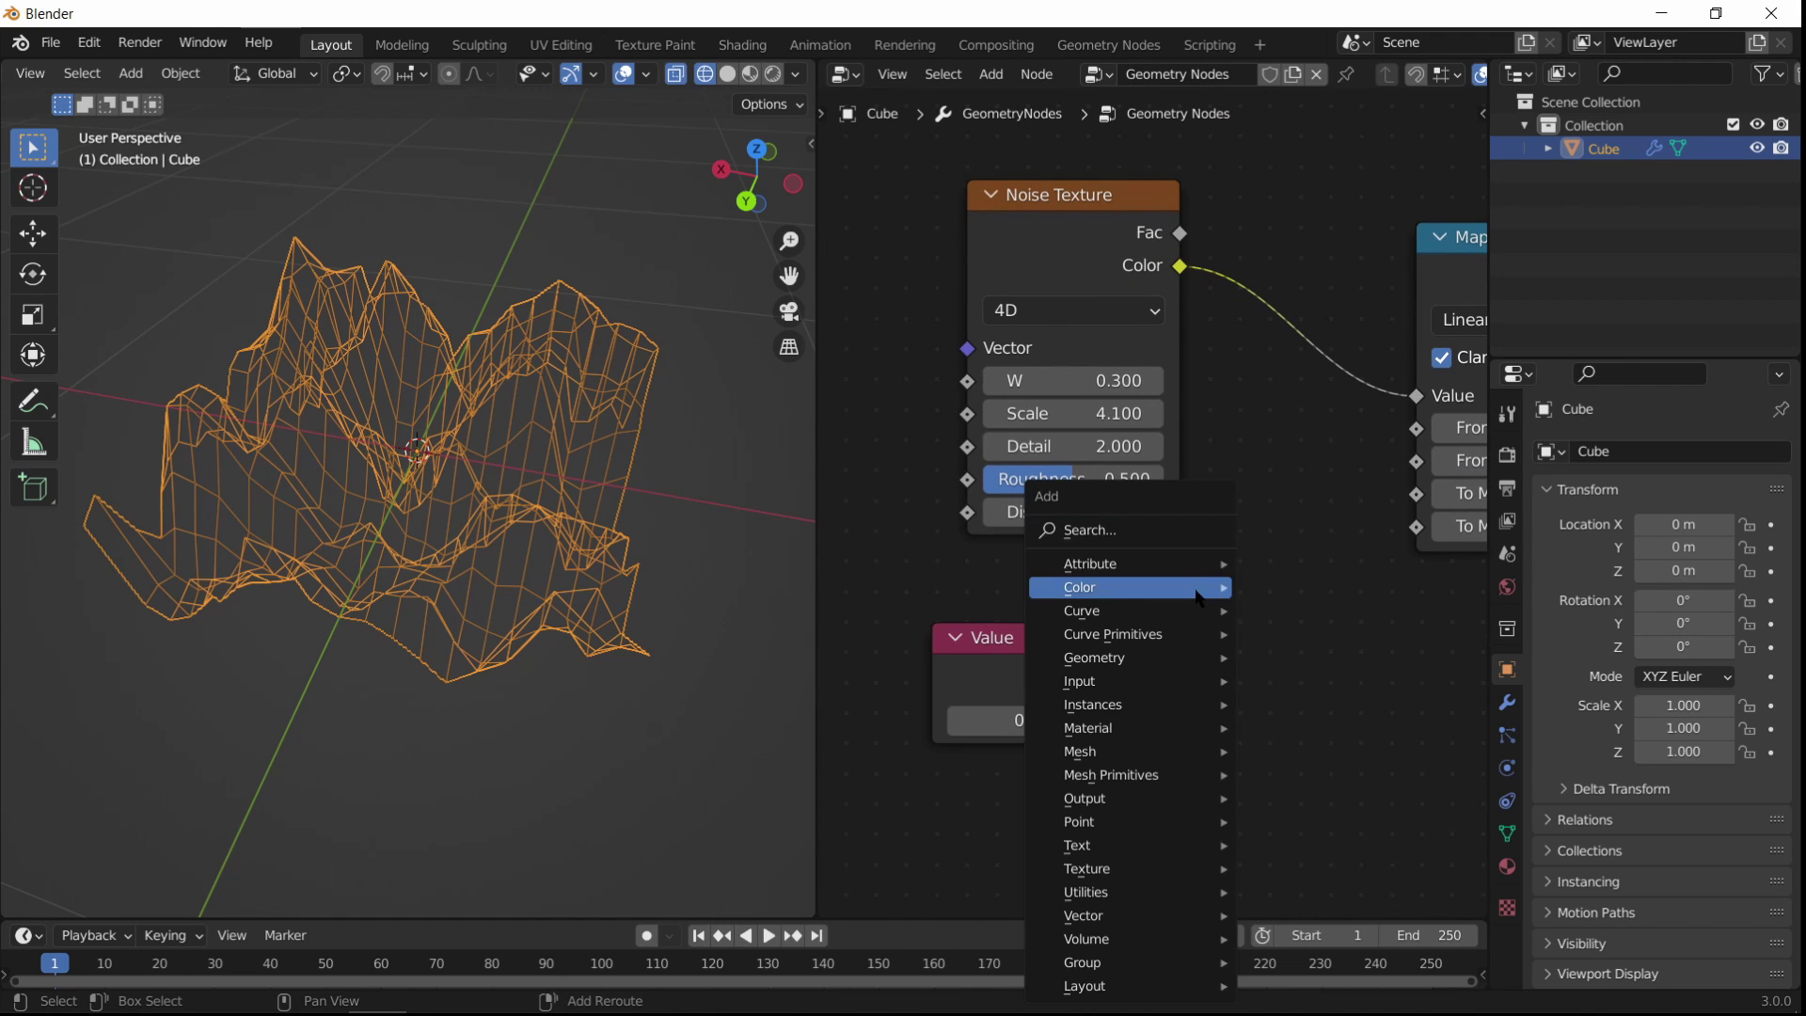
{"action": "type", "text": "math"}
{"action": "key", "text": "Return"}
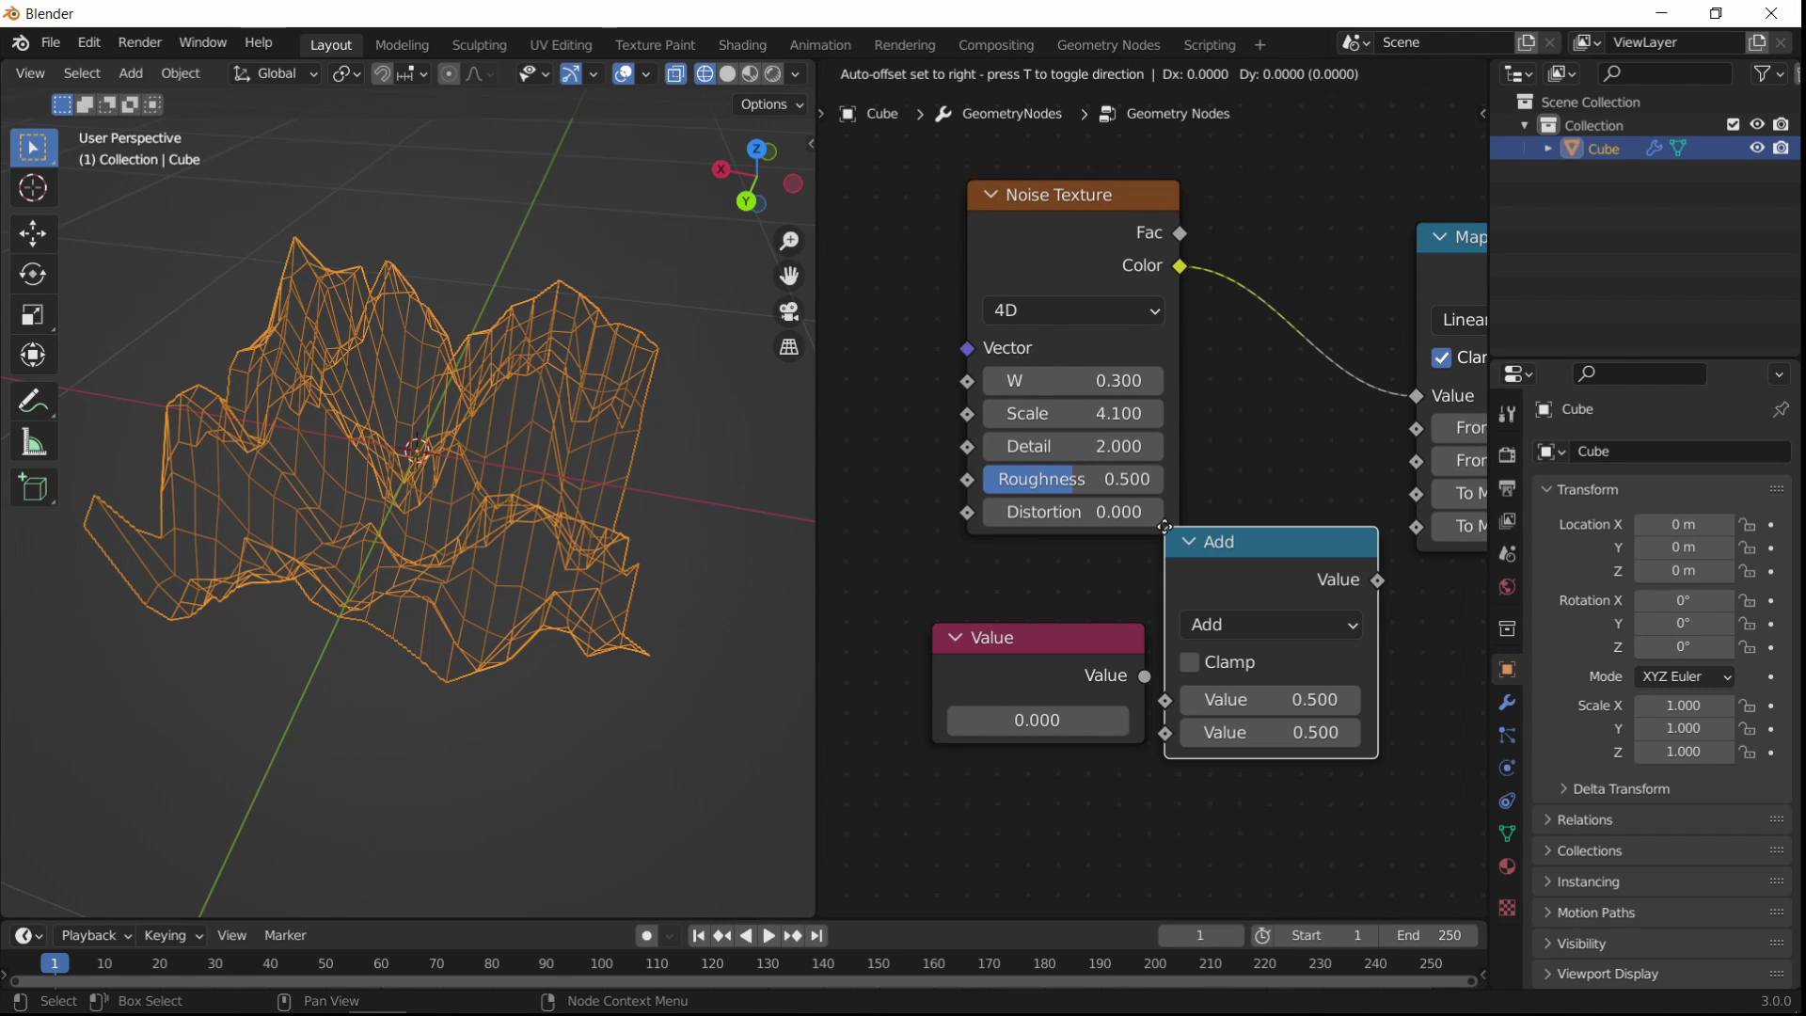
{"action": "left_click", "coordinate": [1350, 645]}
{"action": "middle_click_drag", "start_coordinate": [1249, 533], "coordinate": [1053, 469]}
{"action": "left_click", "coordinate": [1239, 684]}
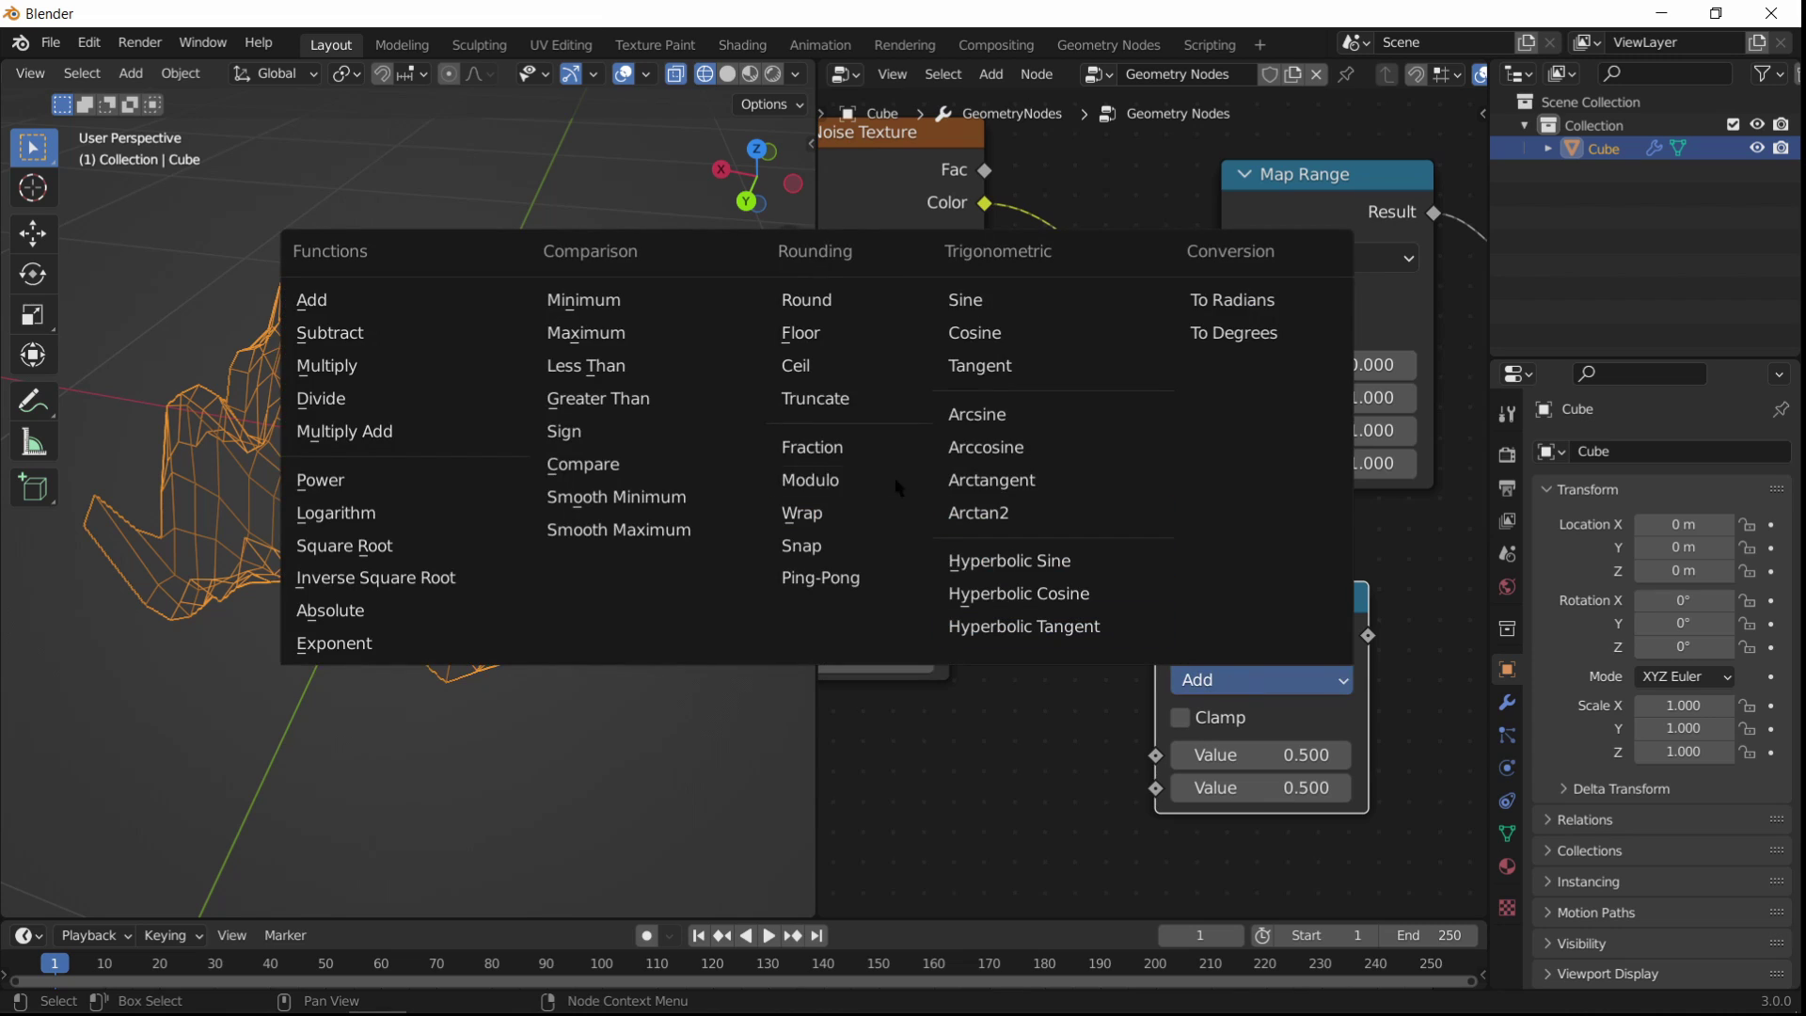
{"action": "left_click", "coordinate": [339, 366]}
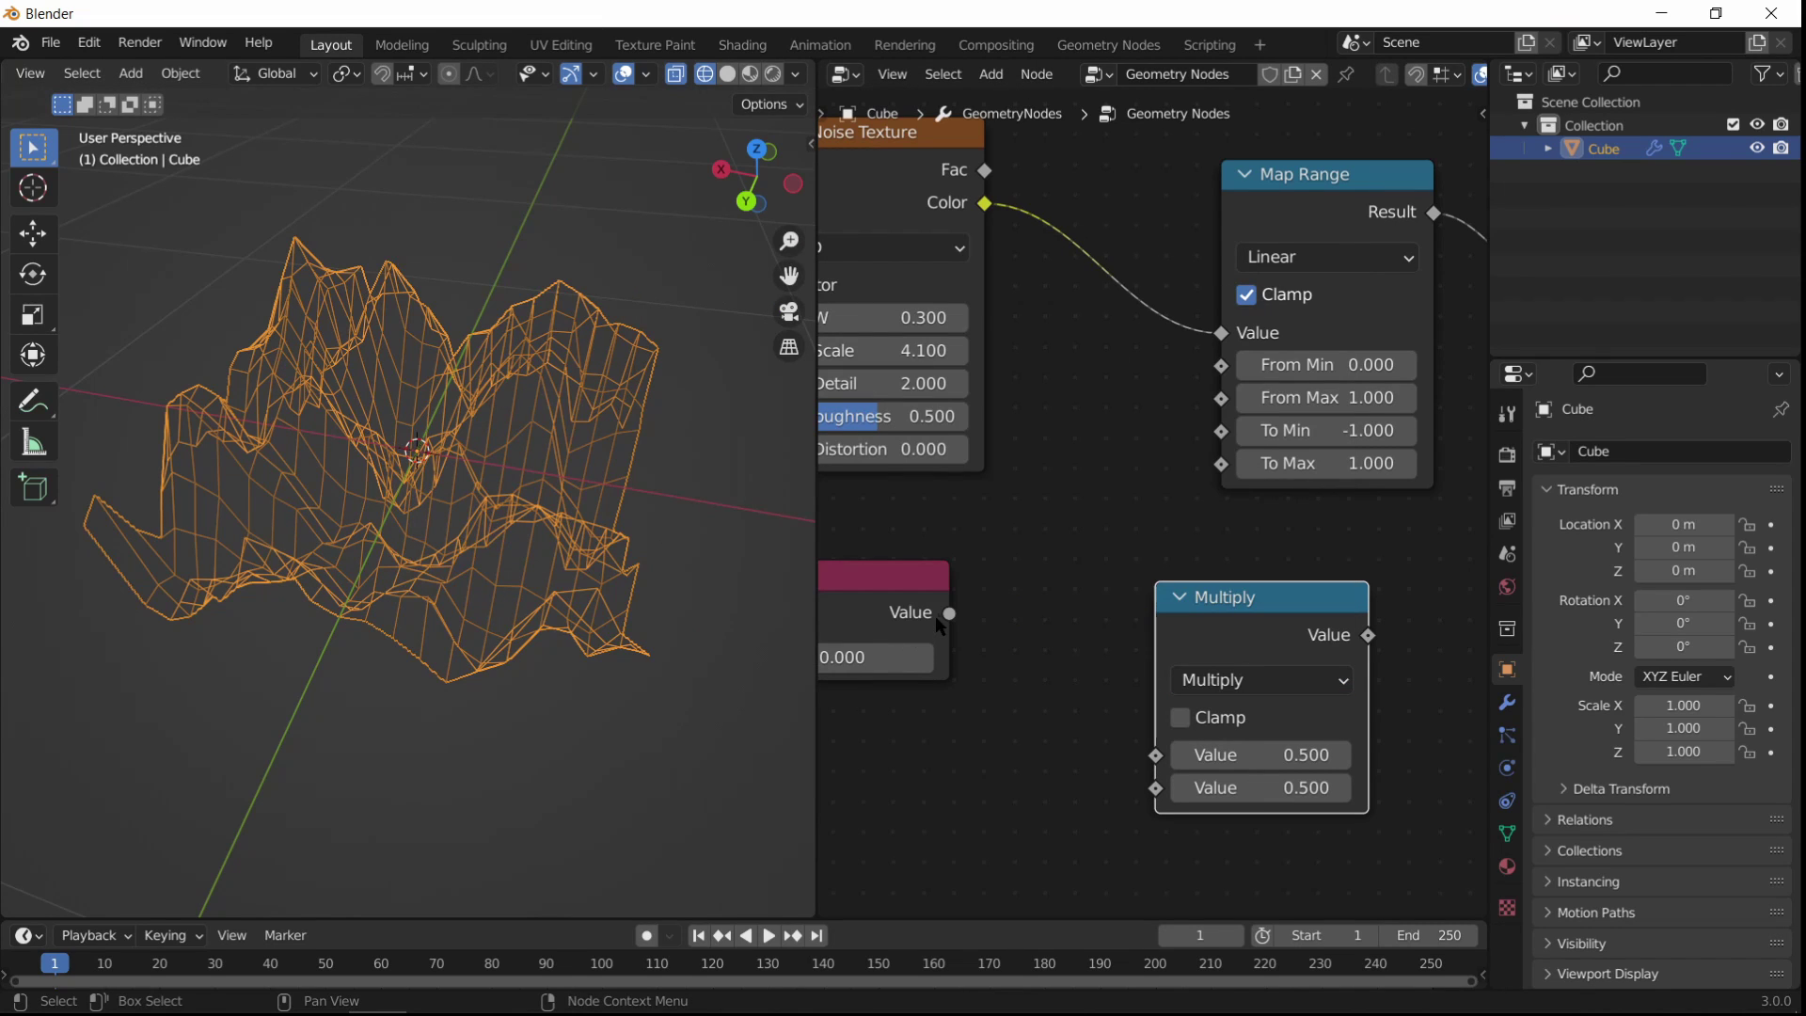
Step: Connect the new Value node to the Multiply node's first input and set the second input to -1
{"action": "left_click_drag", "start_coordinate": [939, 621], "coordinate": [1160, 758]}
{"action": "left_click", "coordinate": [1228, 787]}
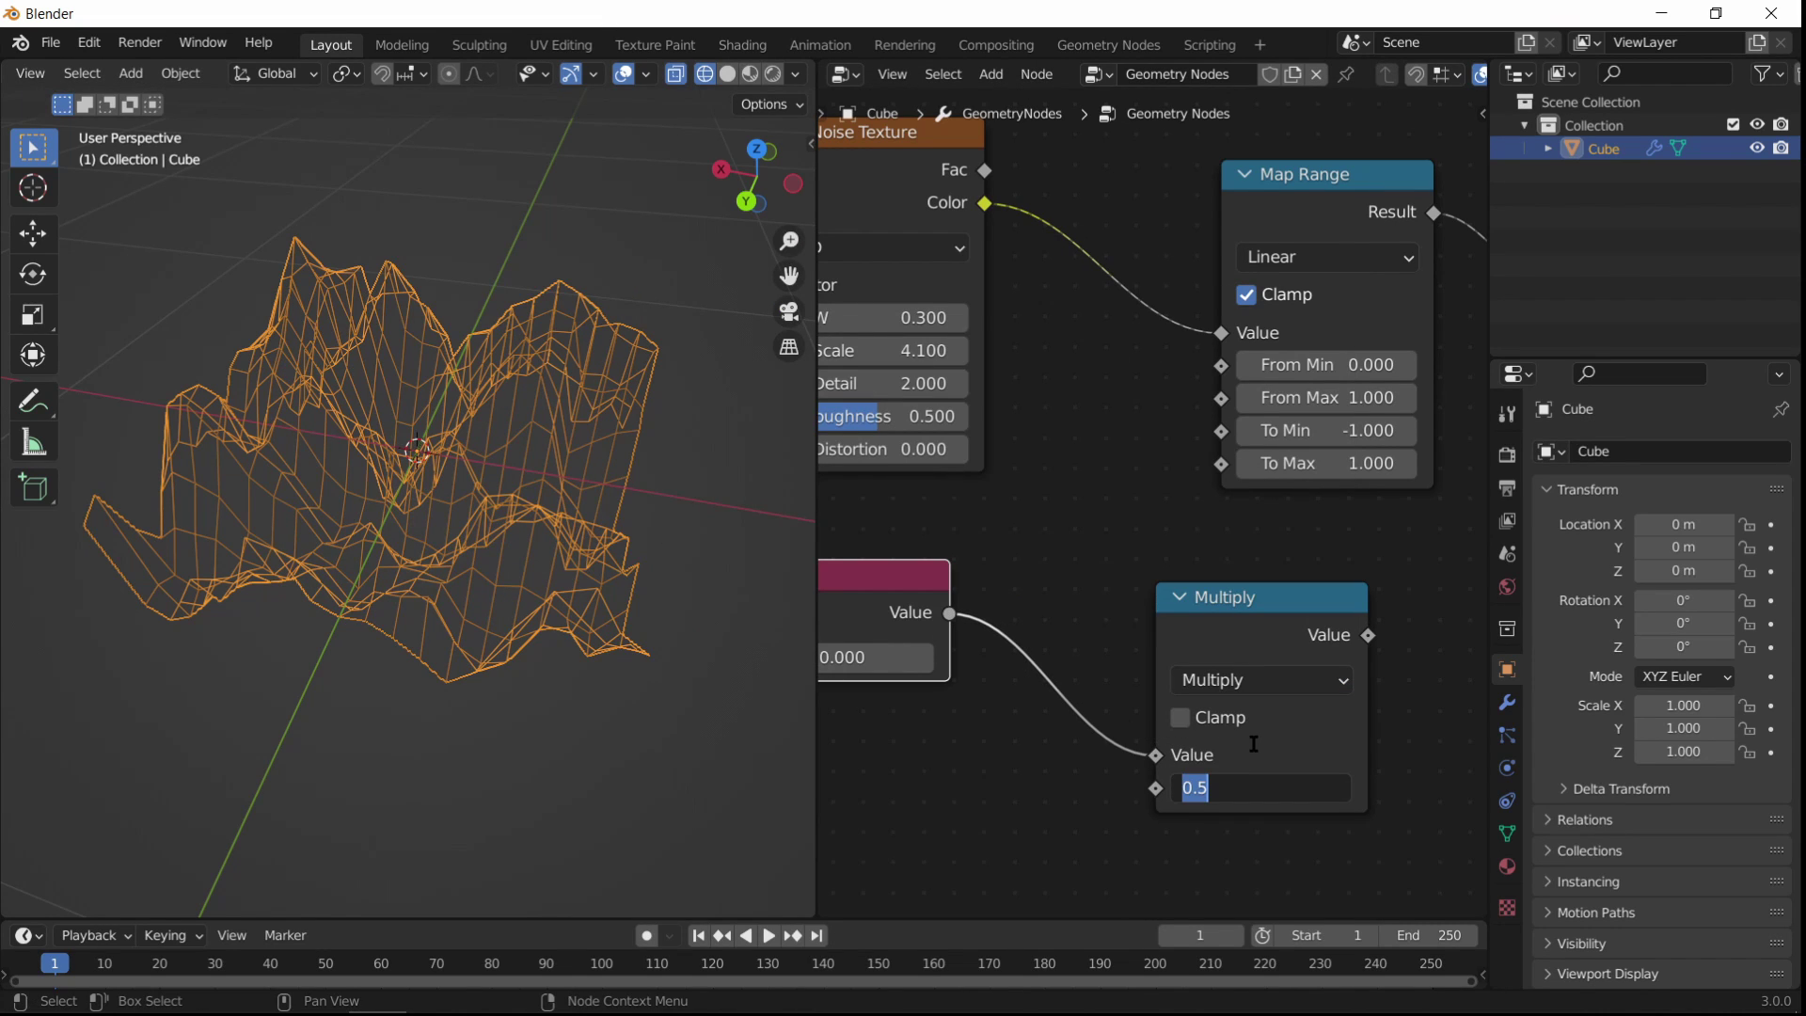
{"action": "key", "text": "Return"}
{"action": "middle_click_drag", "start_coordinate": [1010, 567], "coordinate": [1164, 550]}
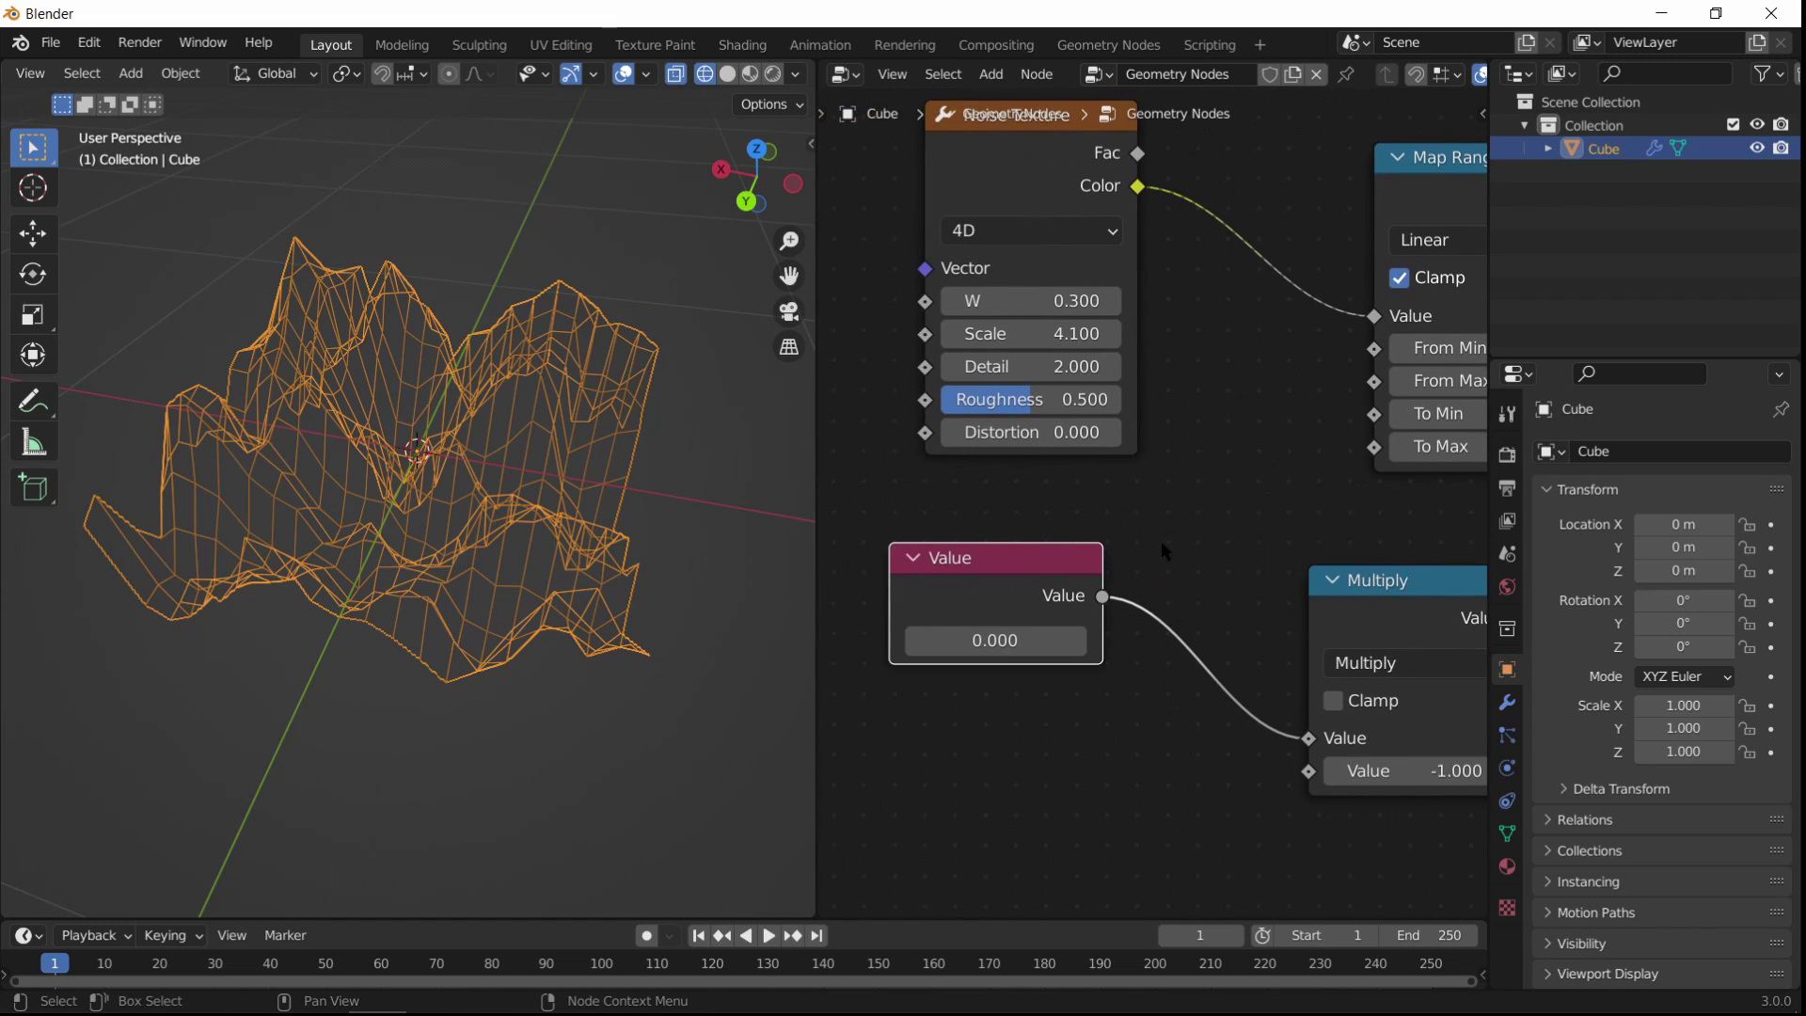
{"action": "middle_click_drag", "start_coordinate": [1291, 473], "coordinate": [1164, 520]}
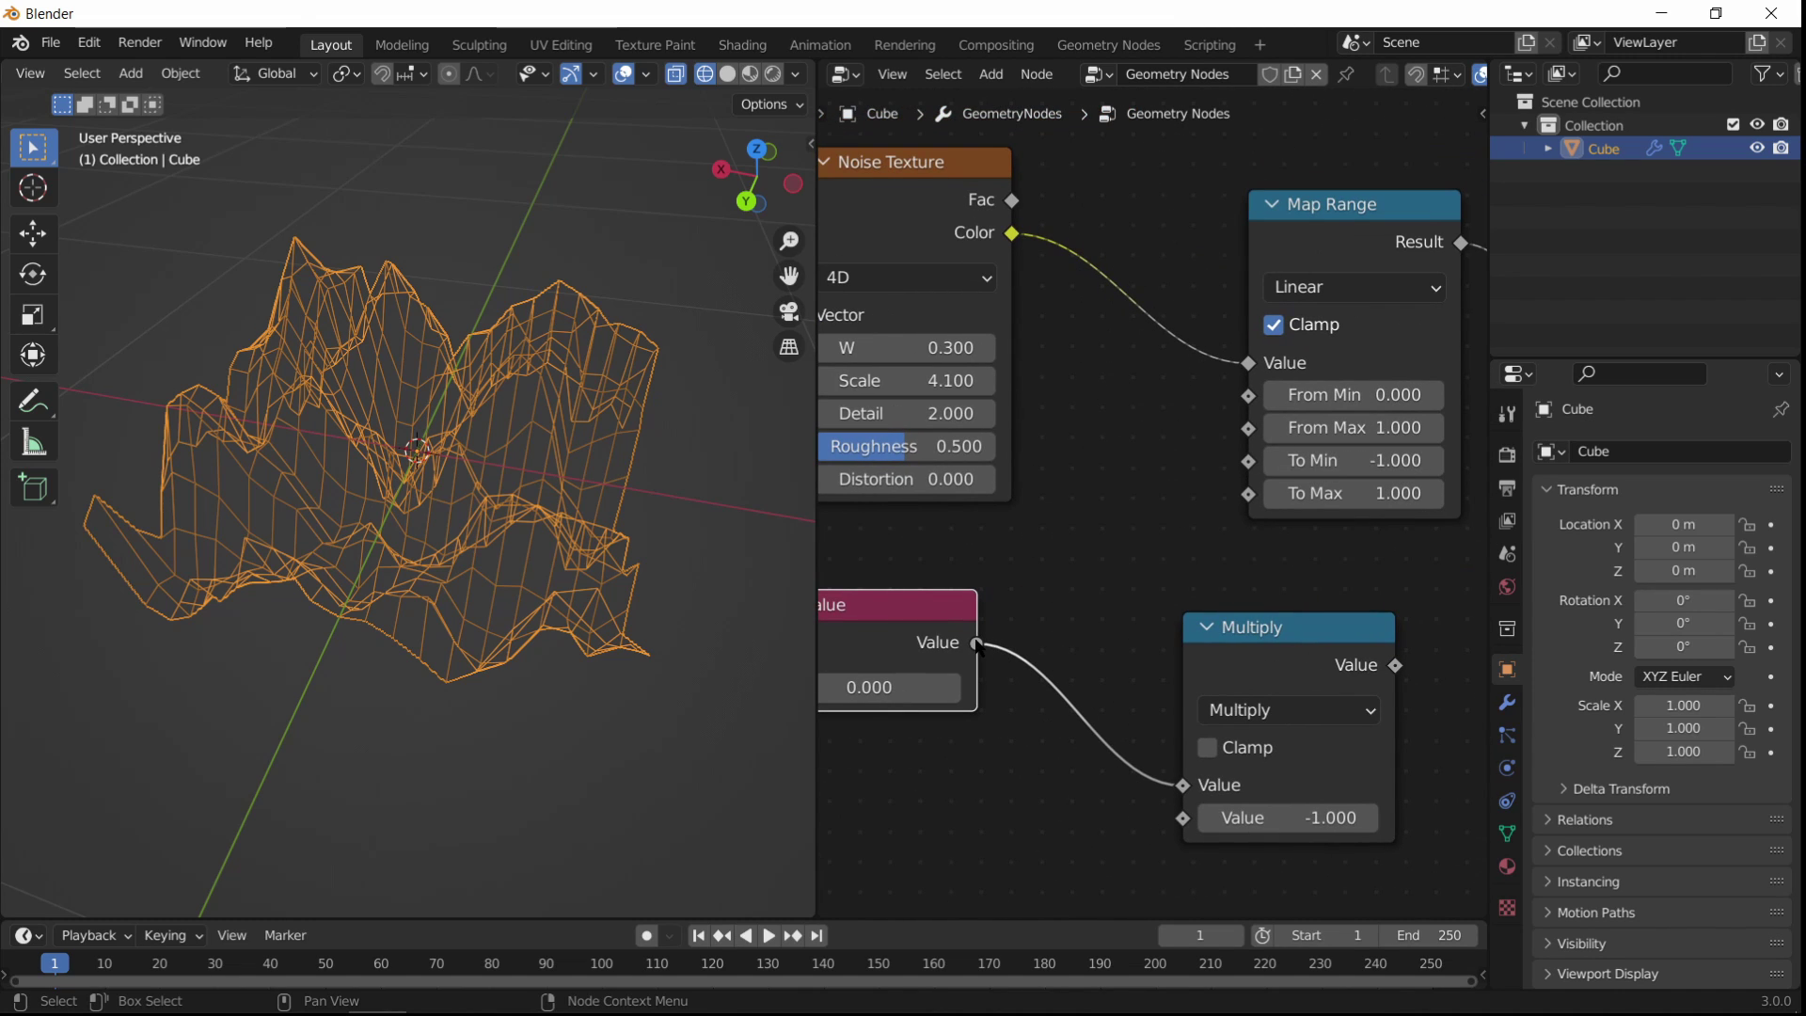
Step: Connect the Value node to Map Range's To Max and the Multiply output to its To Min
{"action": "left_click_drag", "start_coordinate": [1250, 498], "coordinate": [1249, 494]}
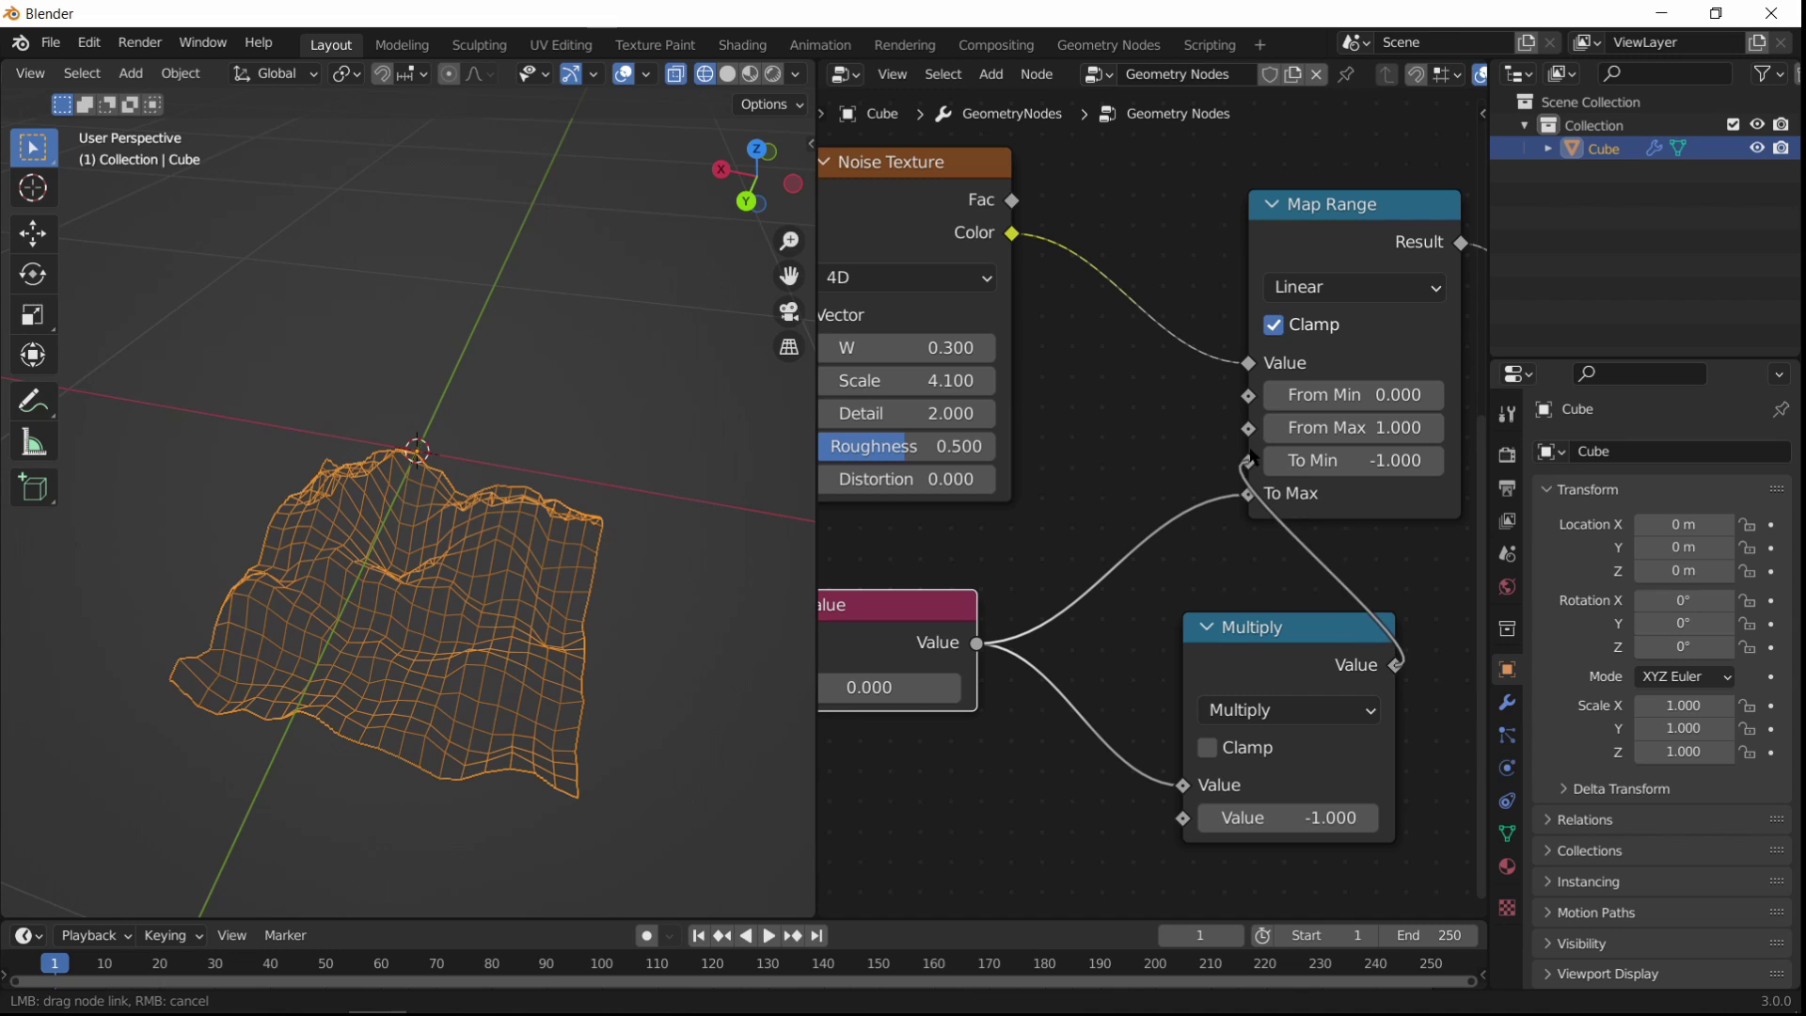
{"action": "left_click_drag", "start_coordinate": [1248, 457], "coordinate": [1248, 460]}
{"action": "middle_click_drag", "start_coordinate": [1238, 705], "coordinate": [1416, 702]}
{"action": "middle_click_drag", "start_coordinate": [408, 649], "coordinate": [447, 572]}
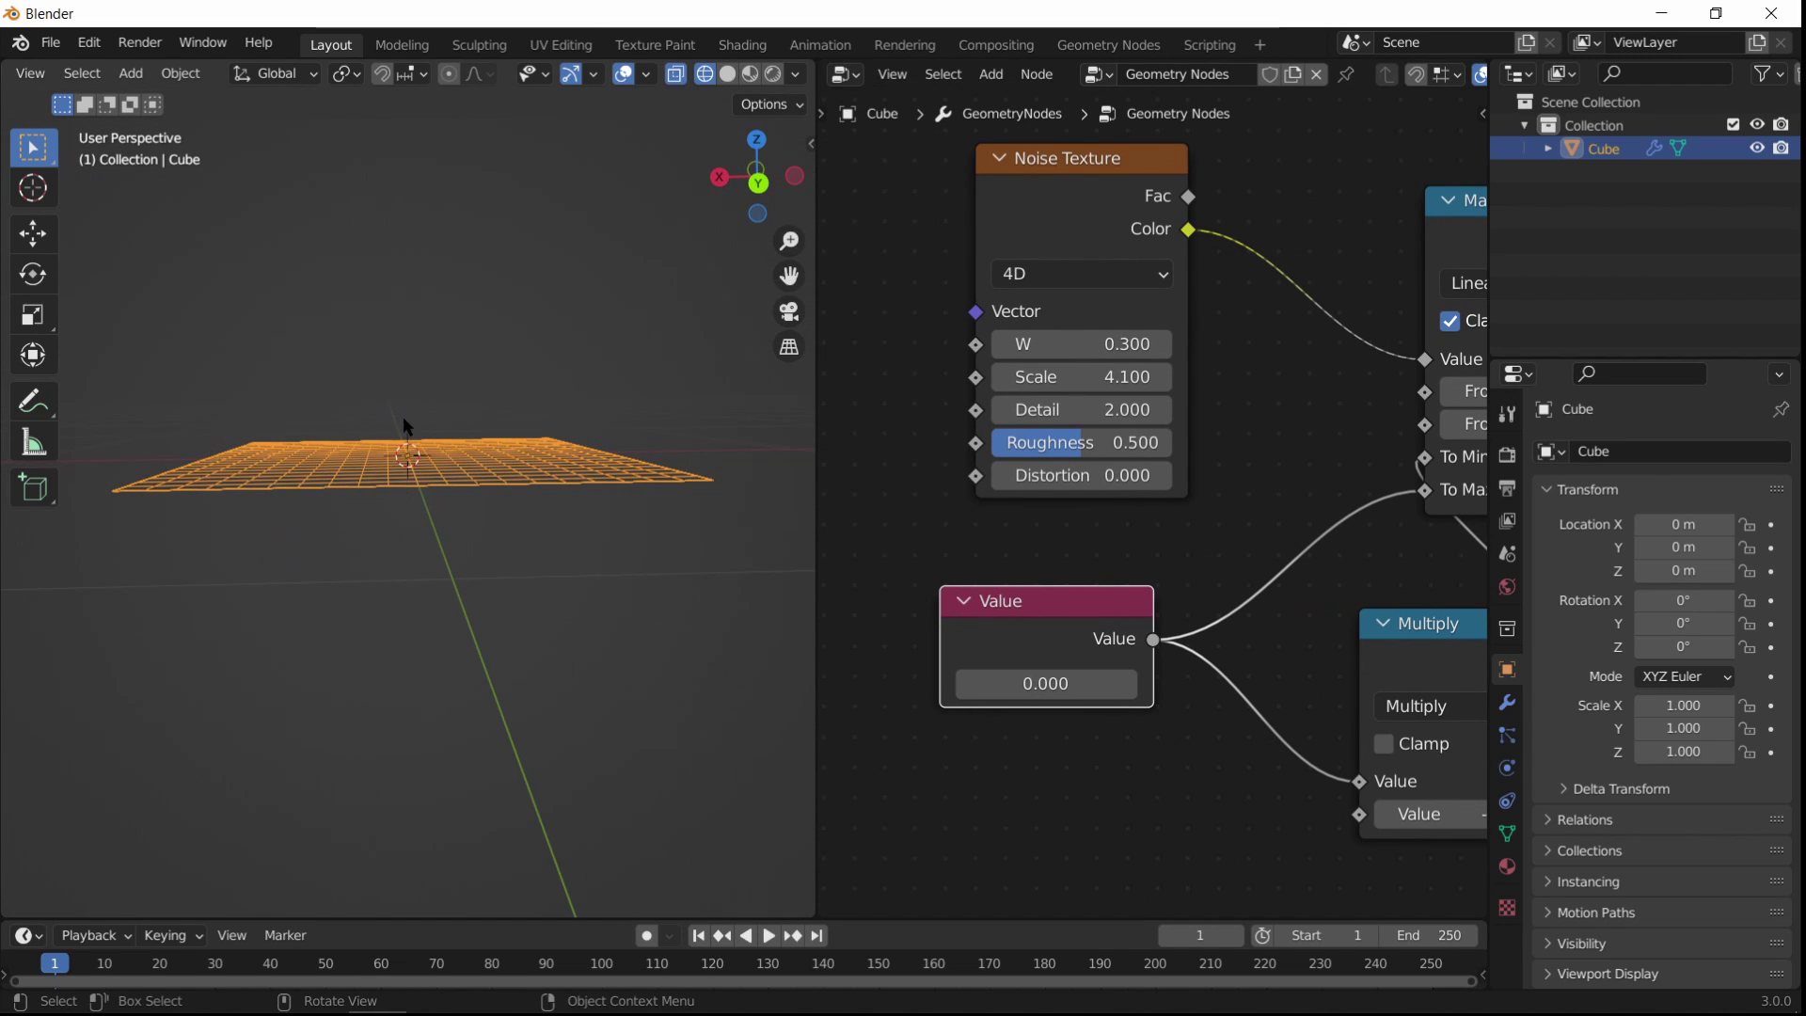
Step: Set the Value node that drives the height range to 0.3
{"action": "middle_click_drag", "start_coordinate": [1021, 689], "coordinate": [993, 683]}
{"action": "mouse_move", "coordinate": [1000, 693]}
{"action": "left_mouse_down"}
{"action": "mouse_move", "coordinate": [1137, 681]}
{"action": "mouse_move", "coordinate": [1027, 682]}
{"action": "left_mouse_up"}
{"action": "middle_click_drag", "start_coordinate": [672, 583], "coordinate": [616, 597]}
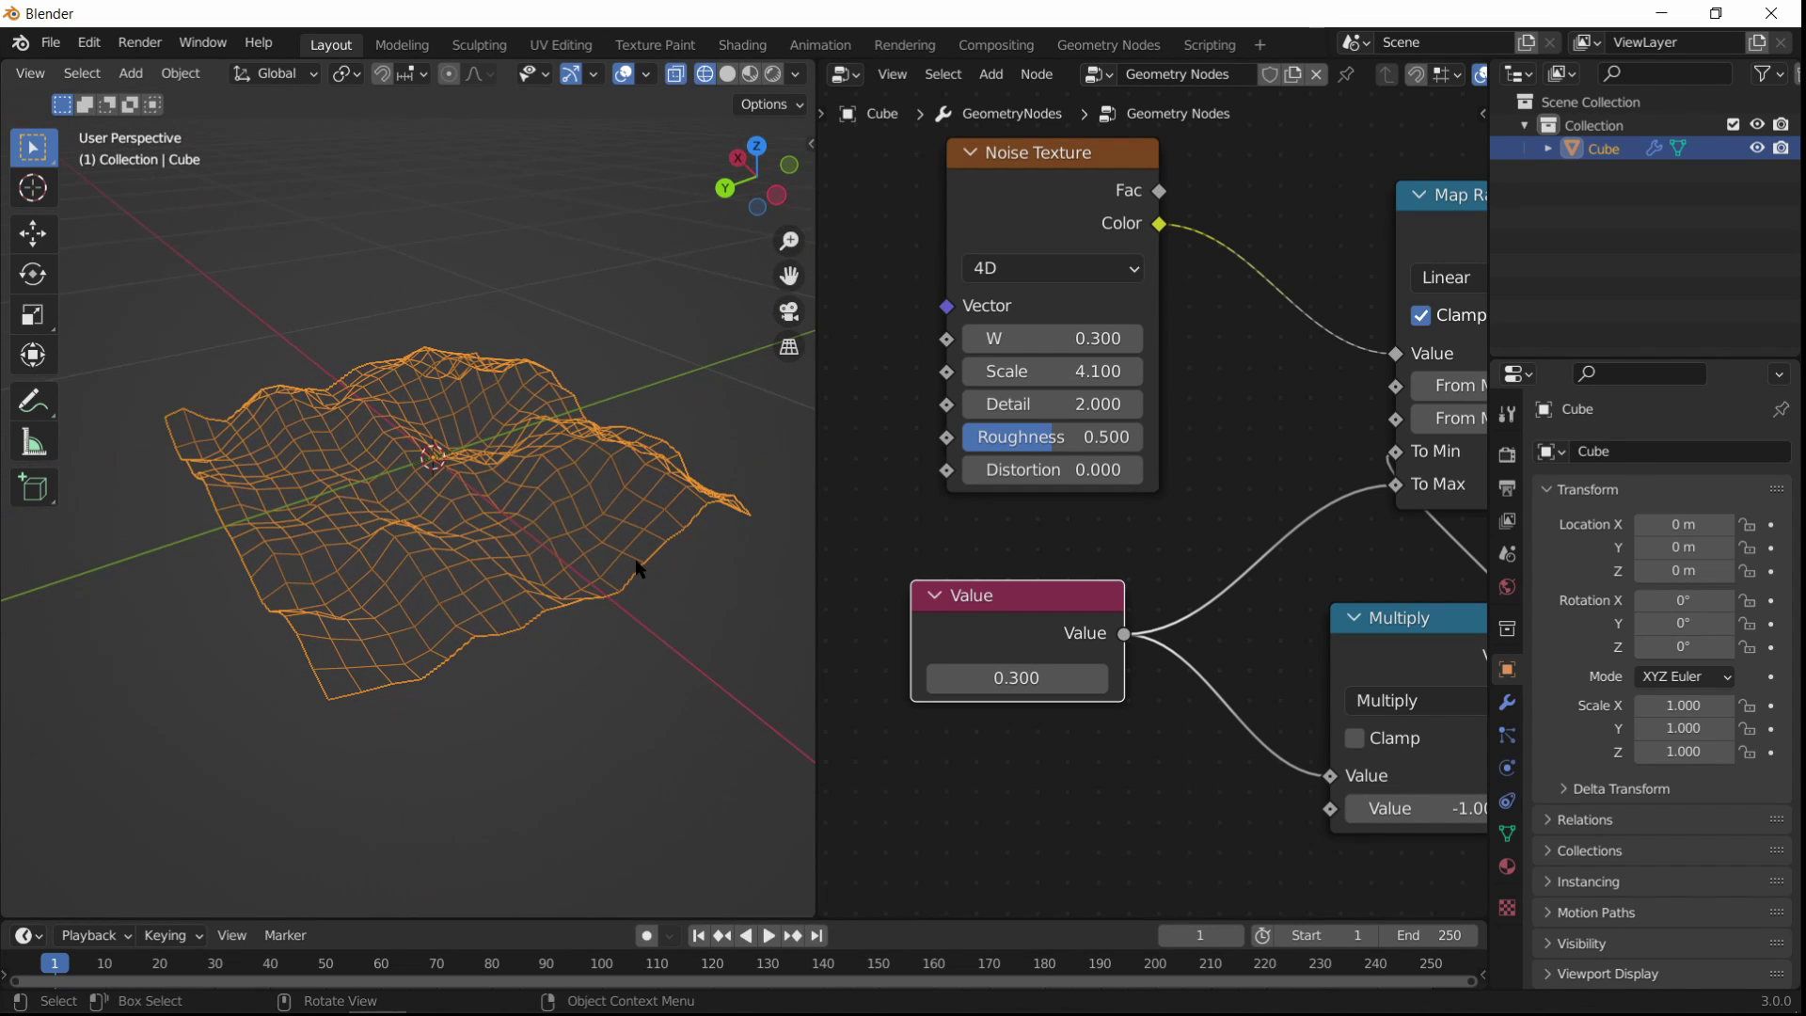
Step: Set the Value node that drives the grid's vertex counts to 20.9
{"action": "scroll", "coordinate": [1142, 508], "scroll_direction": "down", "scroll_amount": 5}
{"action": "middle_click_drag", "start_coordinate": [1040, 440], "coordinate": [1159, 720]}
{"action": "middle_click_drag", "start_coordinate": [1345, 515], "coordinate": [1128, 567]}
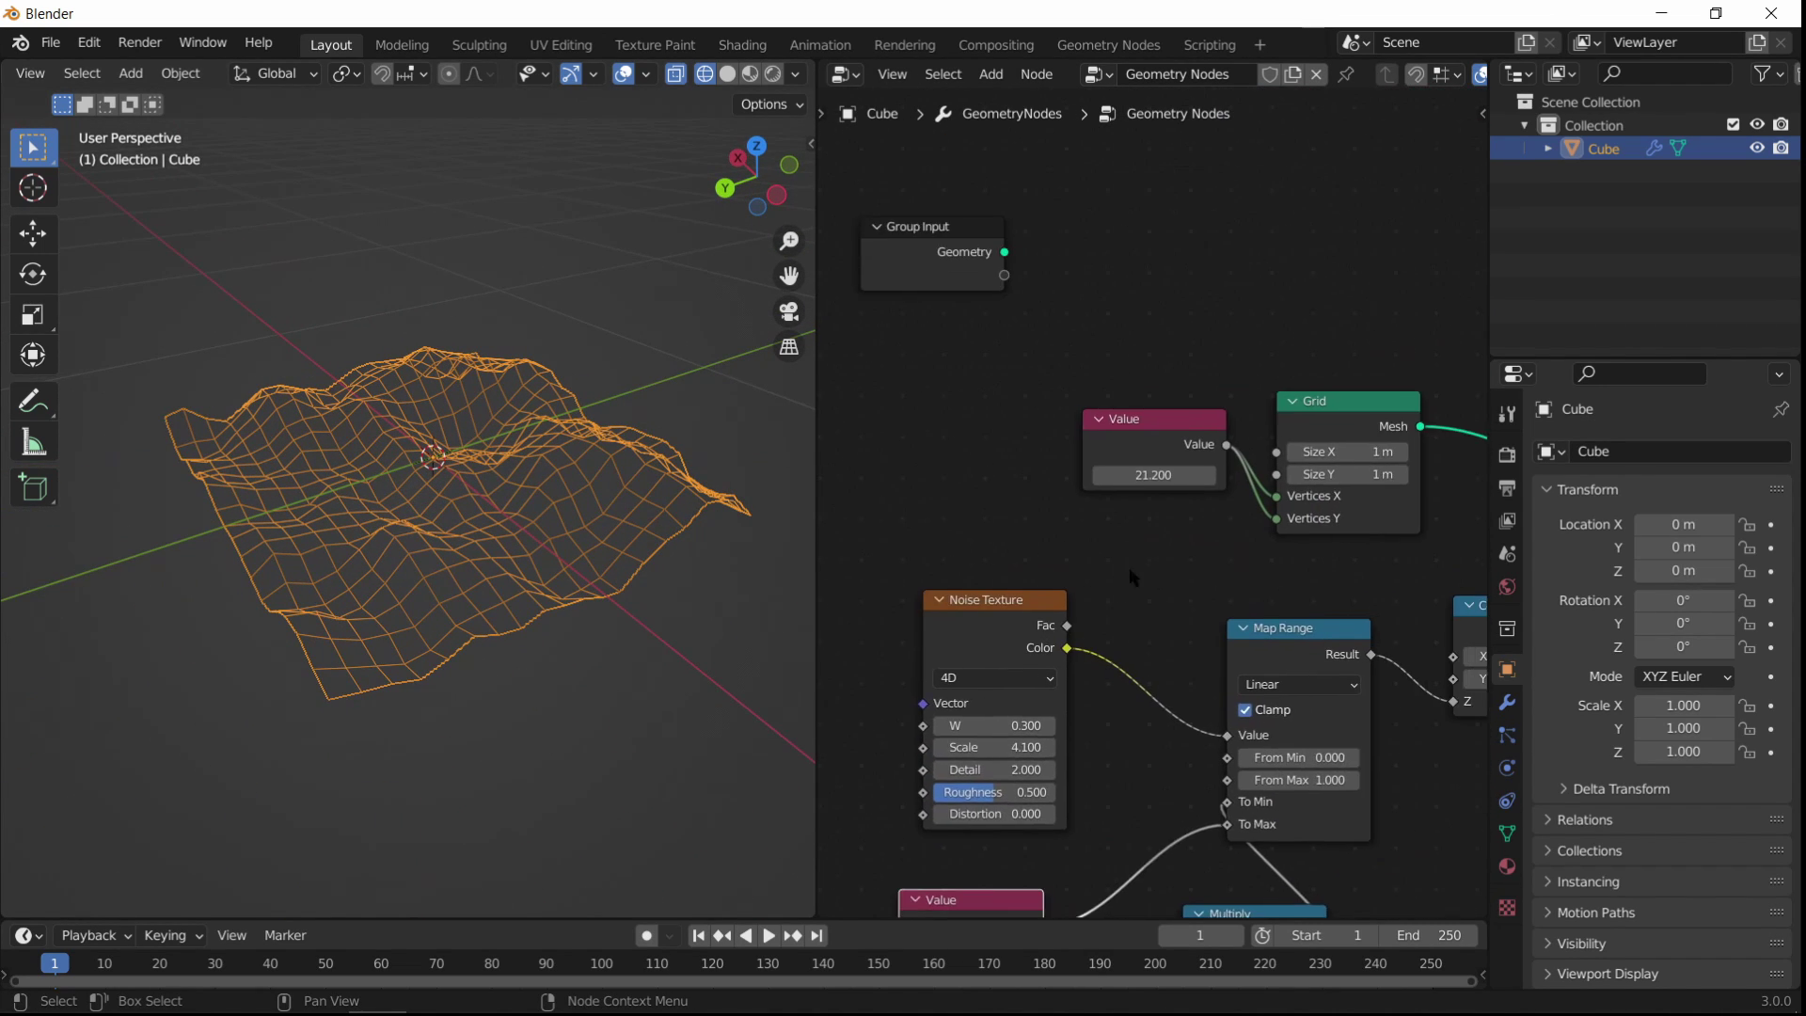
{"action": "scroll", "coordinate": [1138, 508], "scroll_direction": "up", "scroll_amount": 3}
{"action": "mouse_move", "coordinate": [1154, 467]}
{"action": "left_mouse_down"}
{"action": "mouse_move", "coordinate": [1124, 467]}
{"action": "mouse_move", "coordinate": [1142, 467]}
{"action": "left_mouse_up"}
Step: Raise the Value node feeding Map Range's To Max to 0.7
{"action": "middle_click_drag", "start_coordinate": [1092, 586], "coordinate": [1179, 361]}
{"action": "middle_click_drag", "start_coordinate": [1153, 712], "coordinate": [1162, 432]}
{"action": "scroll", "coordinate": [1162, 431], "scroll_direction": "up", "scroll_amount": 2}
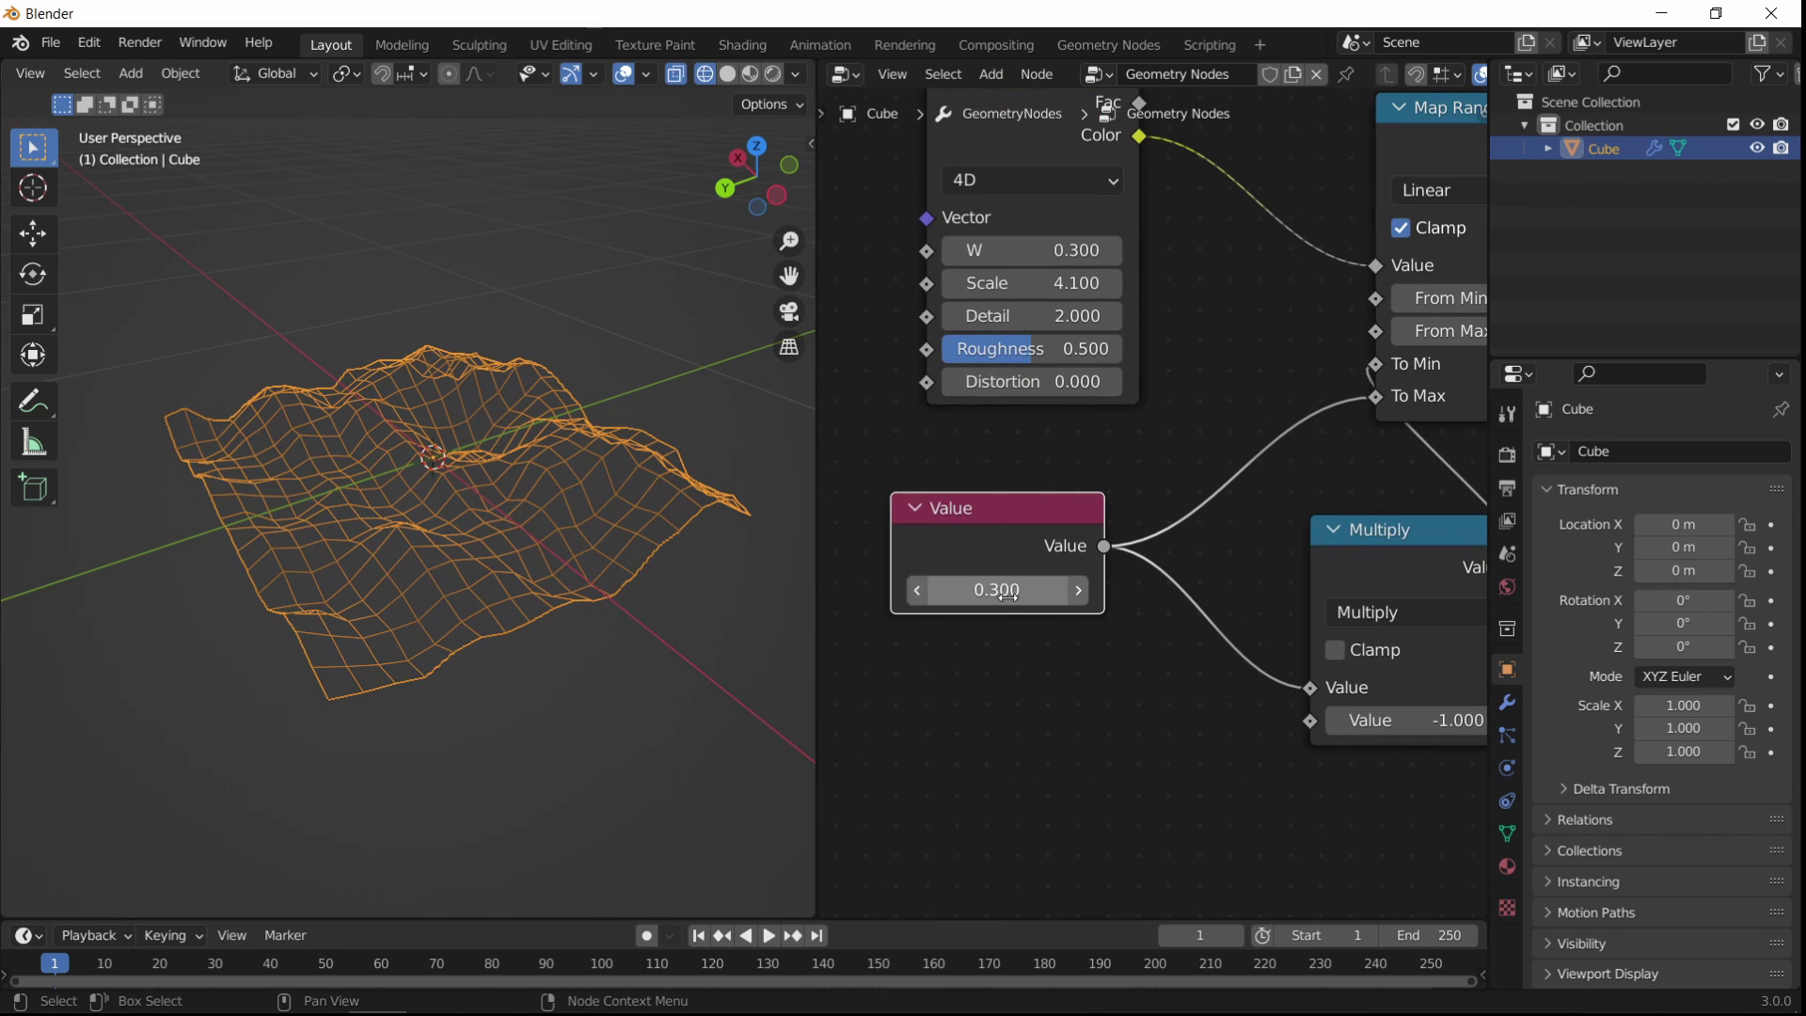
{"action": "mouse_move", "coordinate": [1007, 590]}
{"action": "left_mouse_down"}
{"action": "mouse_move", "coordinate": [1063, 590]}
{"action": "mouse_move", "coordinate": [960, 589]}
{"action": "mouse_move", "coordinate": [1025, 589]}
{"action": "left_mouse_up"}
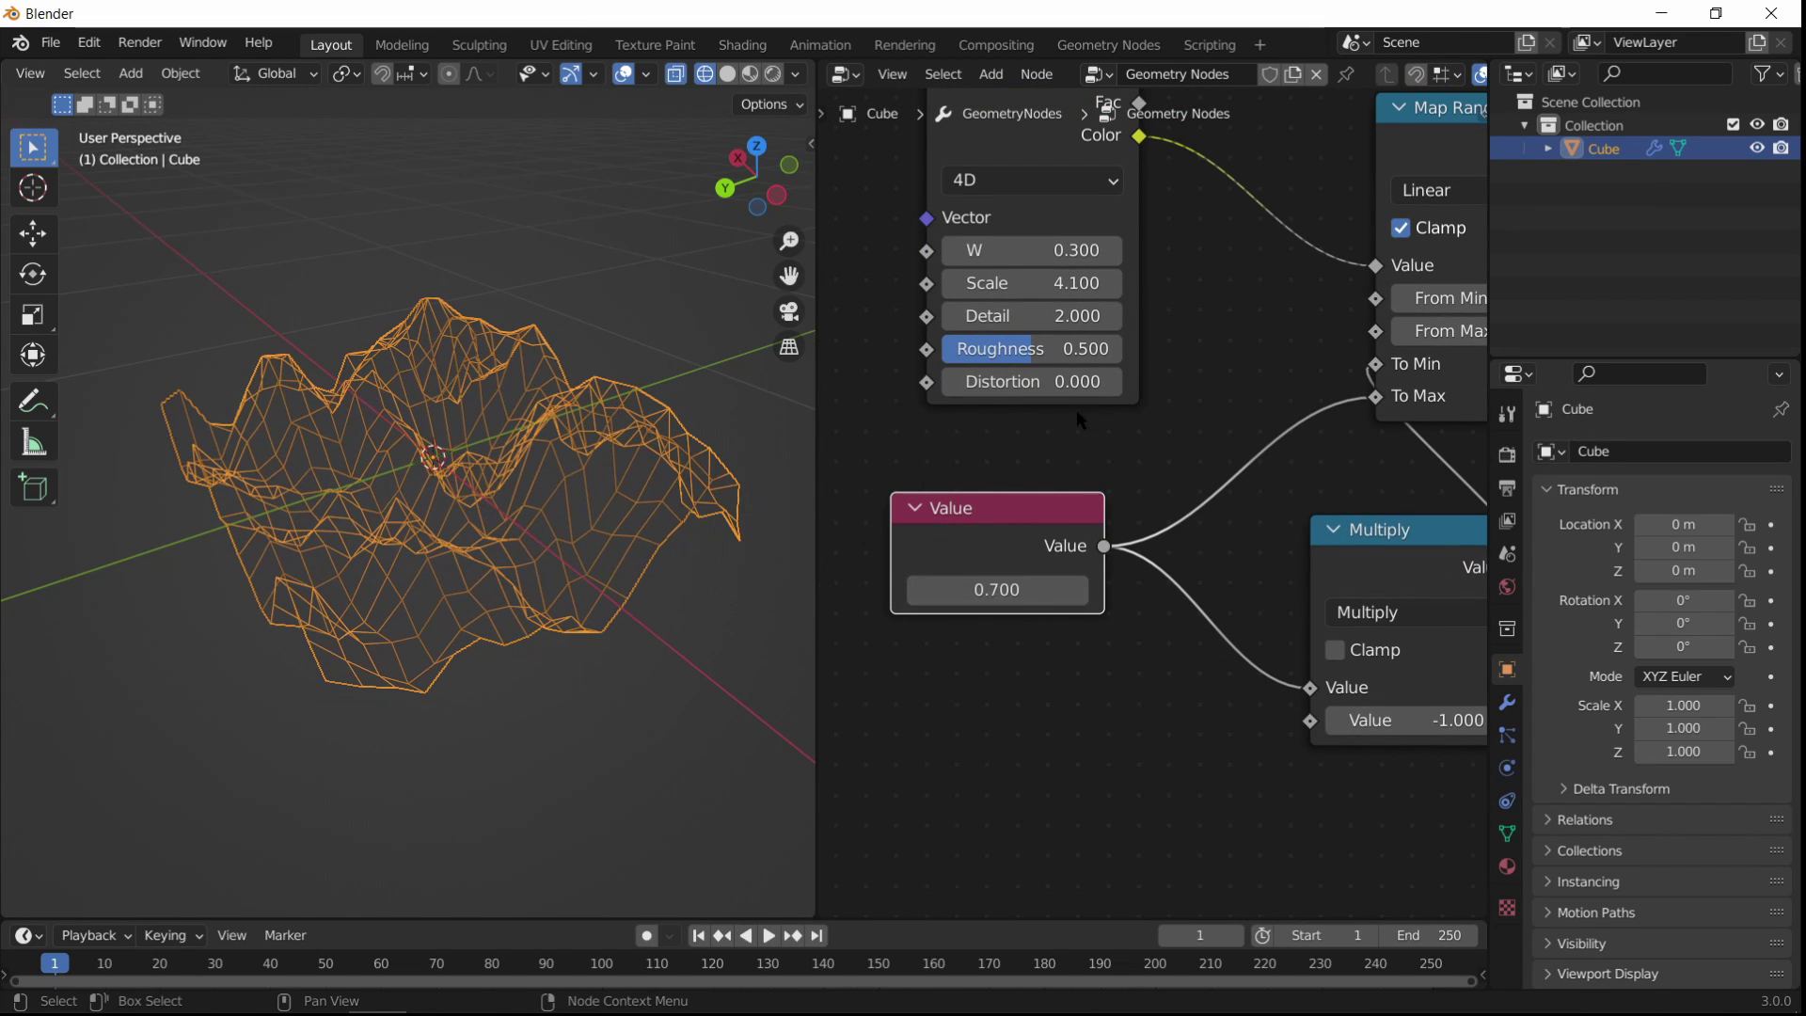
Step: Set the Noise Texture node's W to -0.9 and its Scale to 3.5
{"action": "middle_click_drag", "start_coordinate": [1075, 409], "coordinate": [1041, 752]}
{"action": "scroll", "coordinate": [1041, 753], "scroll_direction": "up", "scroll_amount": 1}
{"action": "middle_click_drag", "start_coordinate": [527, 532], "coordinate": [853, 606]}
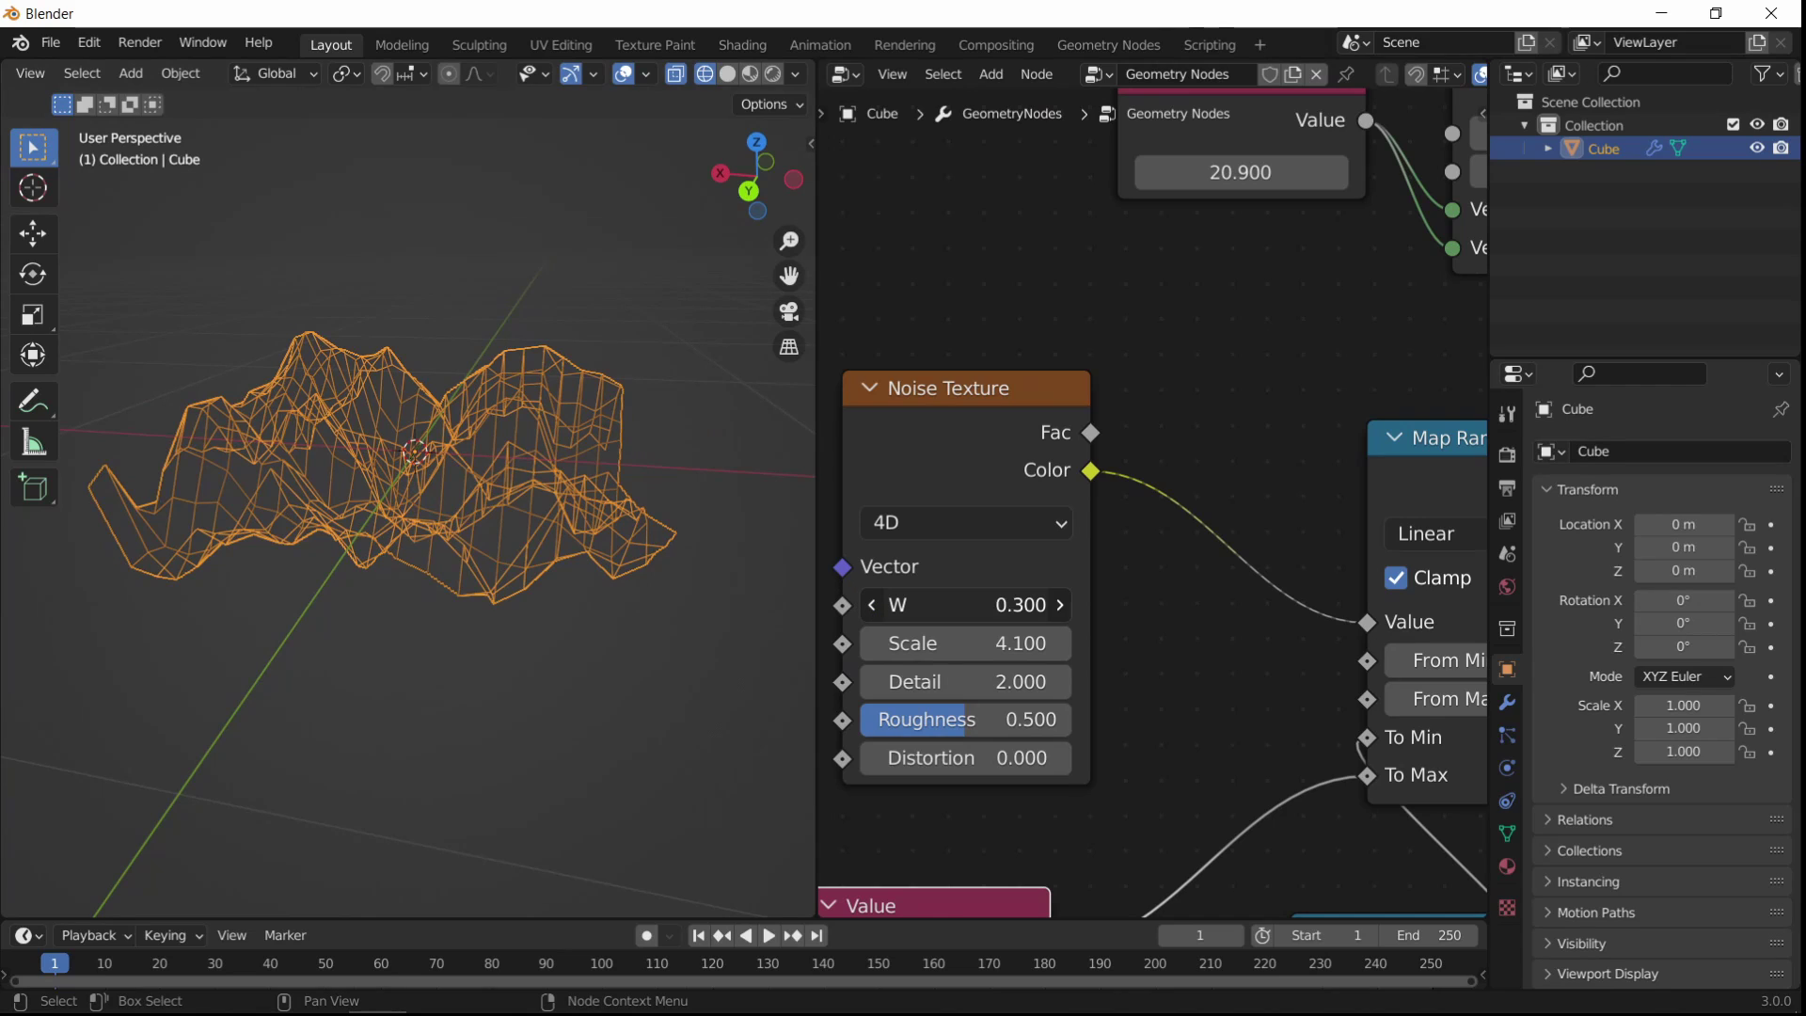
{"action": "left_click_drag", "start_coordinate": [969, 605], "coordinate": [895, 636]}
{"action": "key", "text": "Return"}
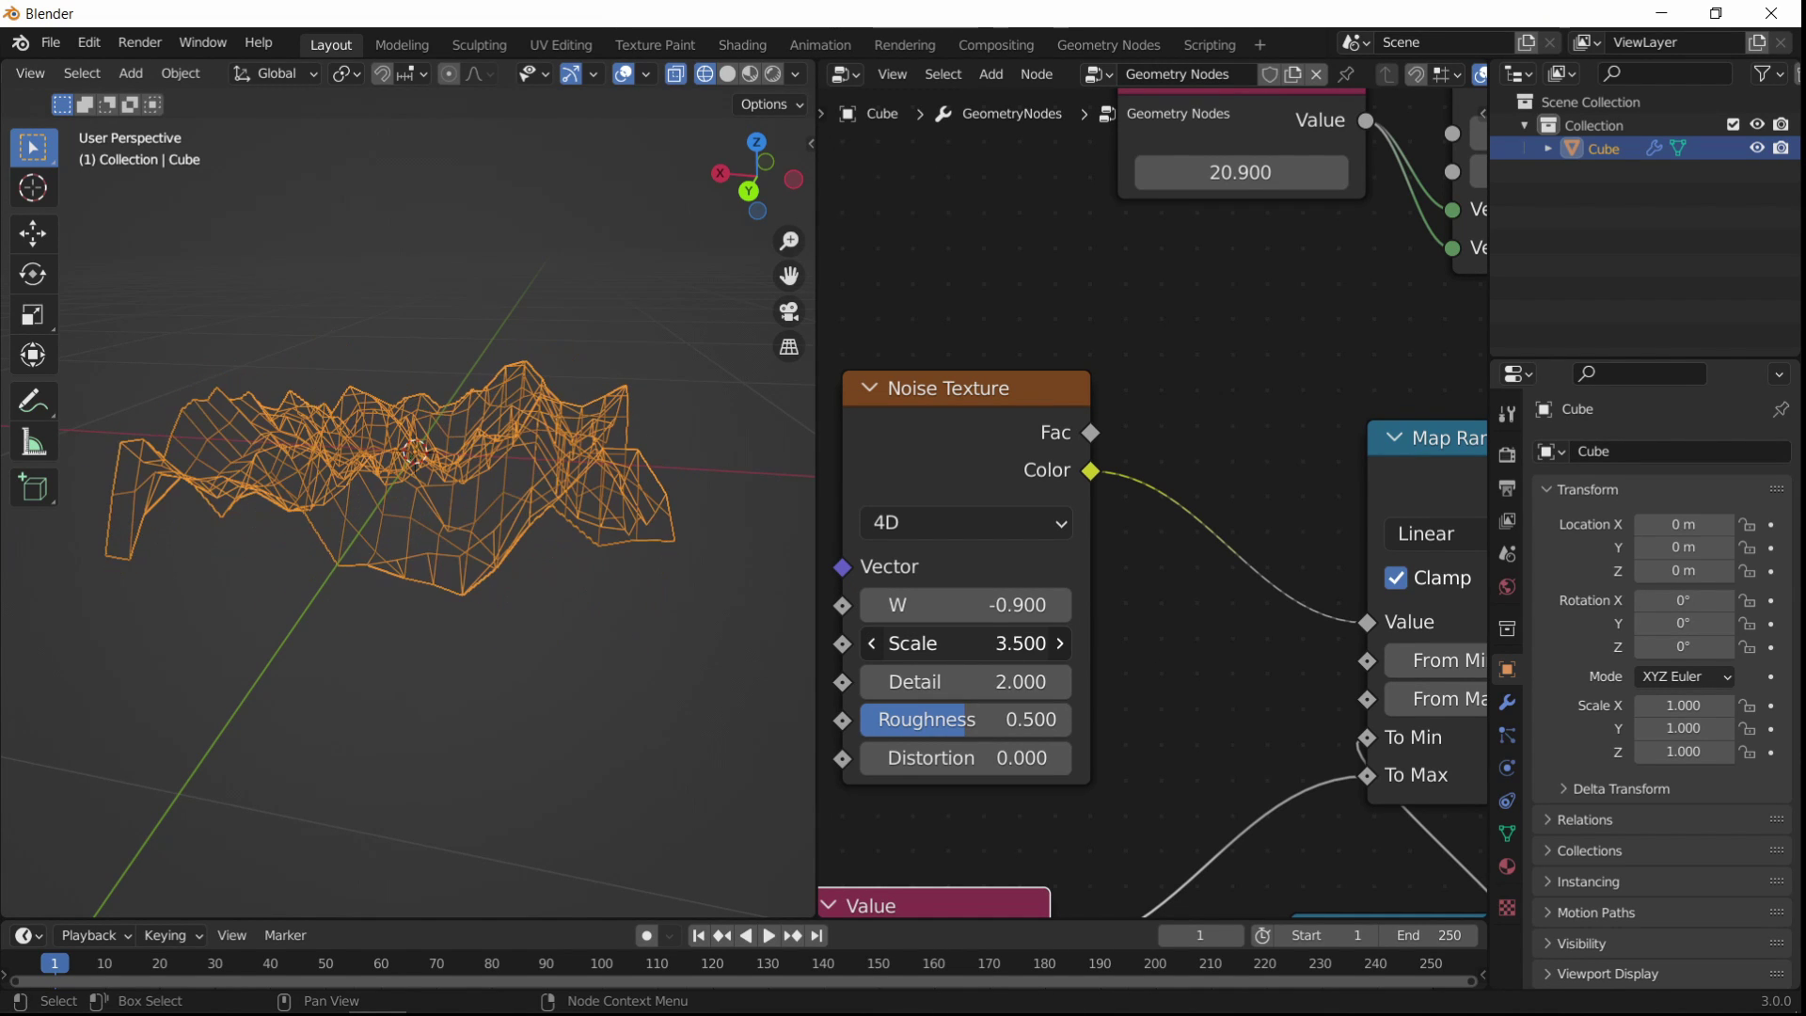
{"action": "middle_click_drag", "start_coordinate": [267, 550], "coordinate": [706, 591]}
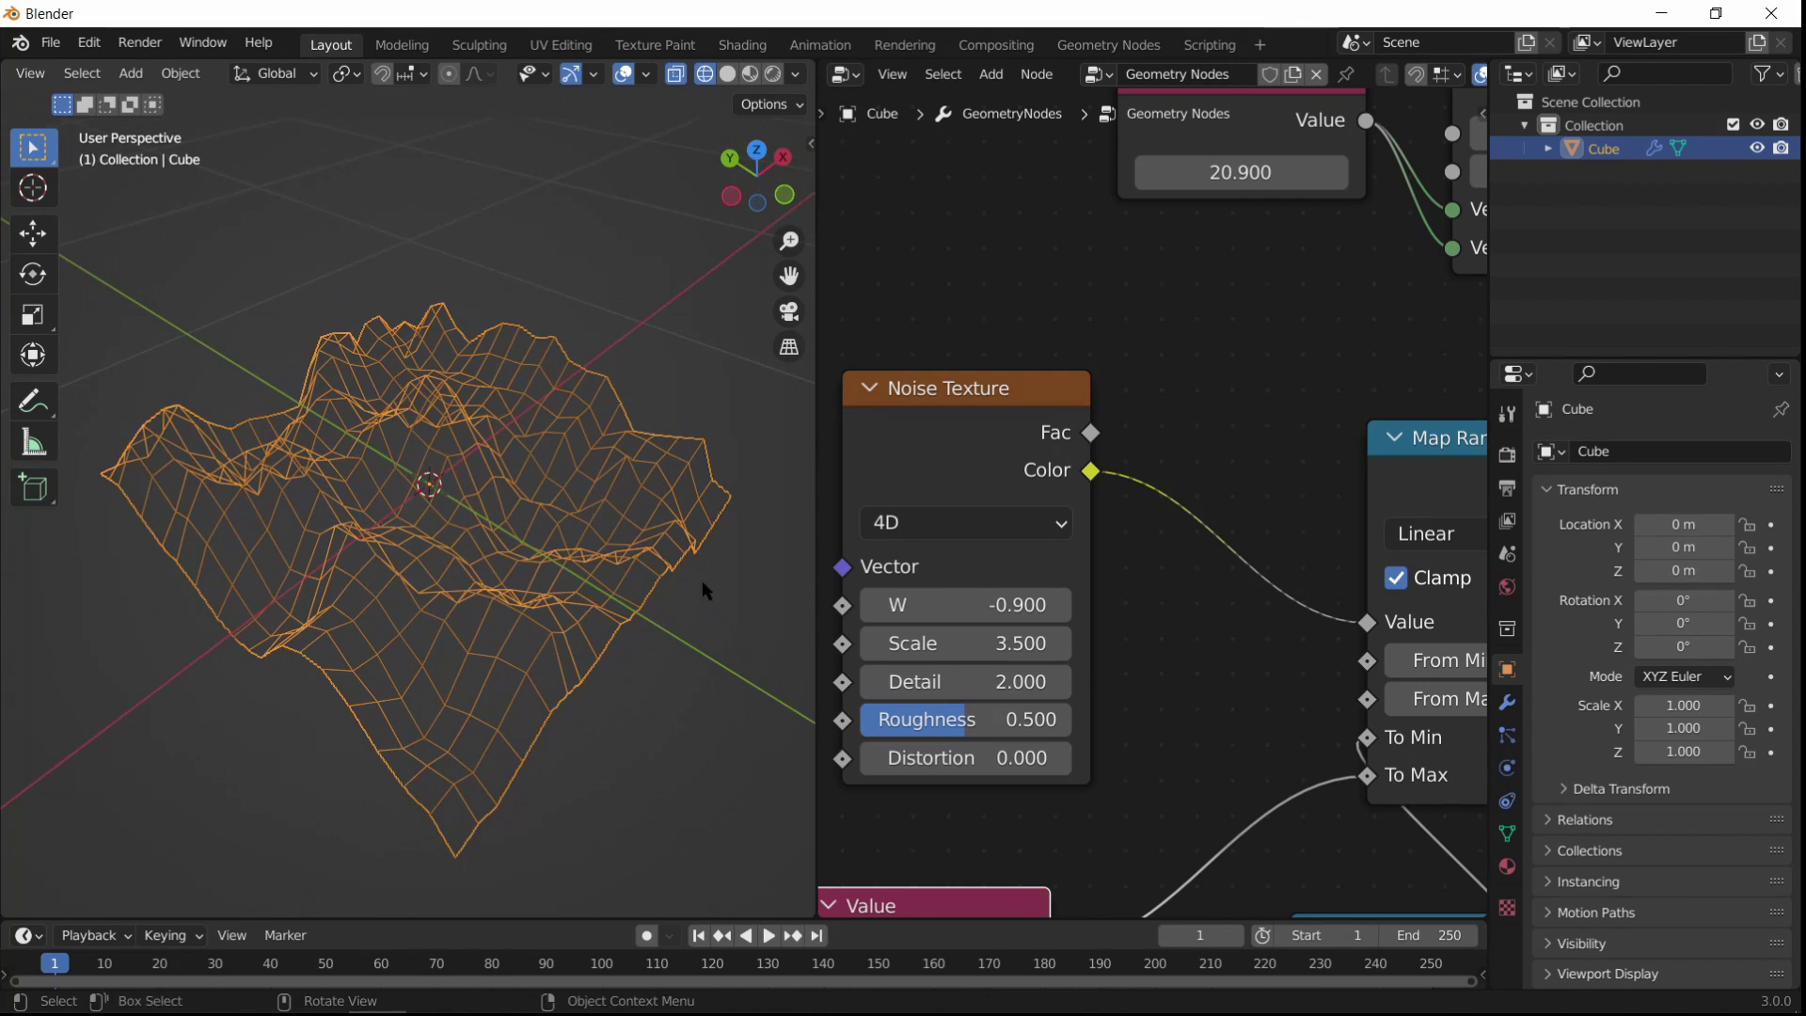
{"action": "left_click", "coordinate": [1507, 701]}
{"action": "left_click", "coordinate": [1661, 452]}
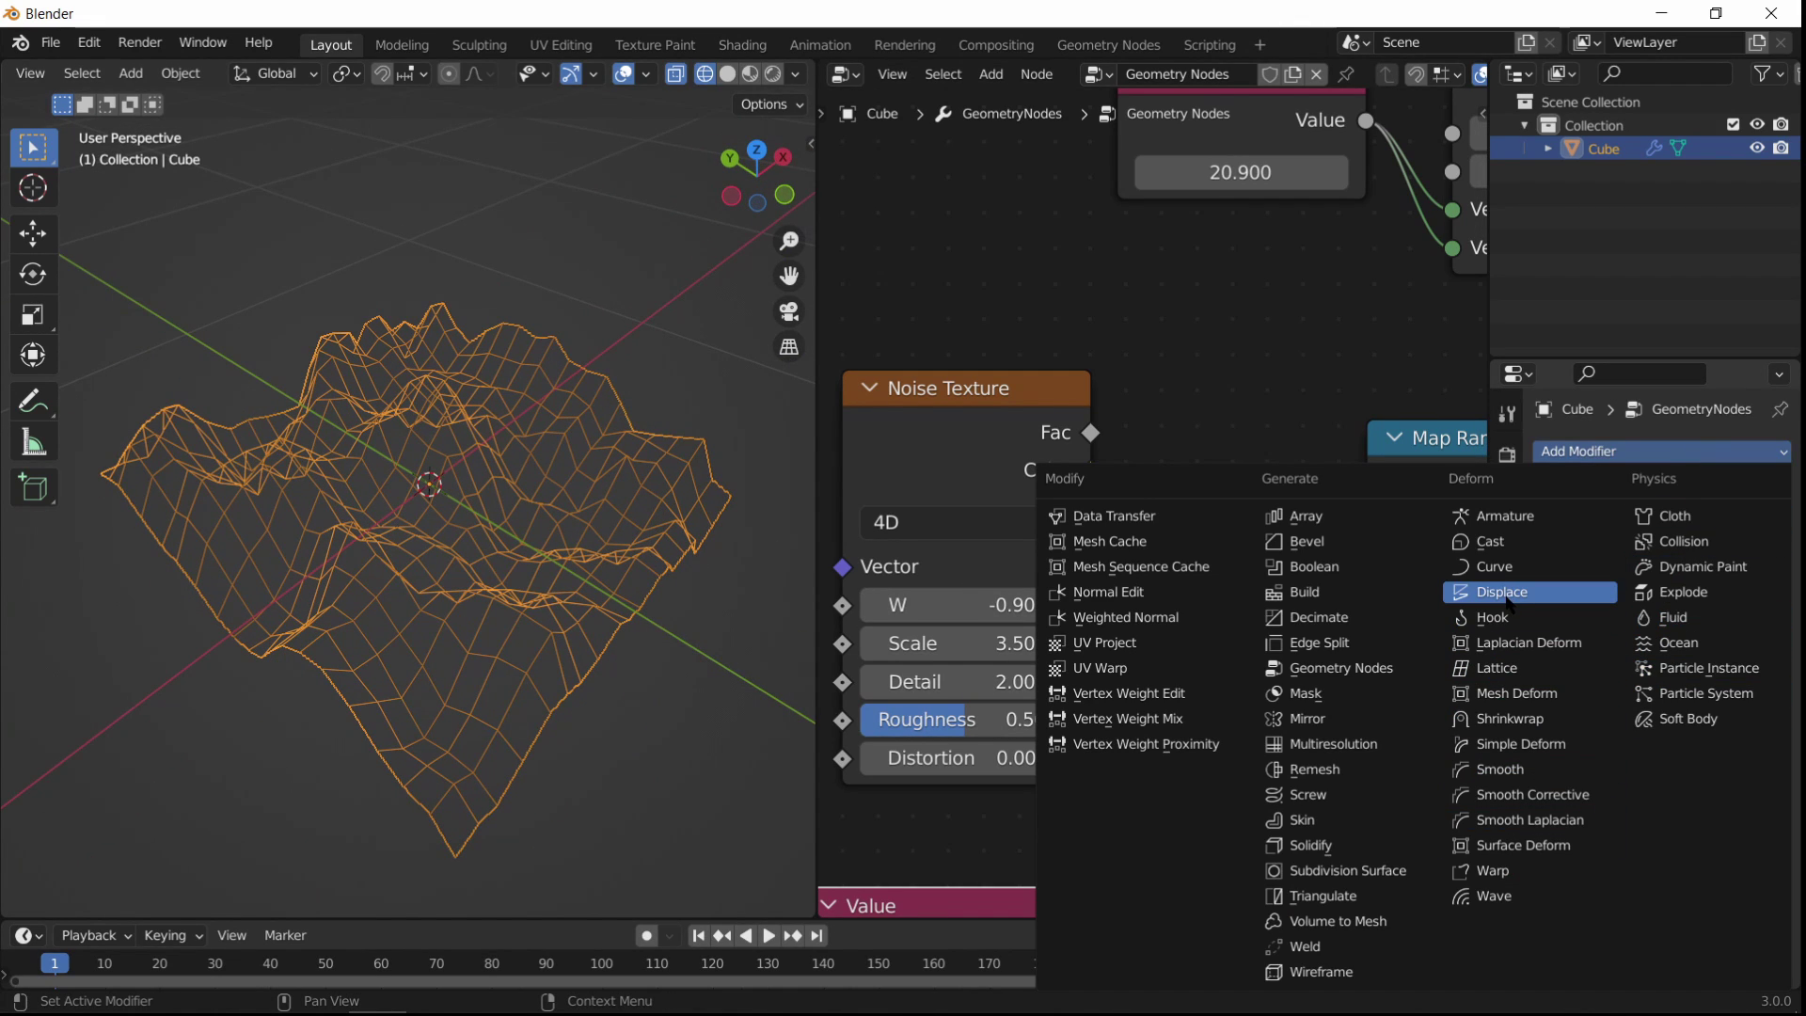
{"action": "key", "text": "Escape"}
Step: Look over the node tree from the noise and height value nodes through Map Range to Combine XYZ
{"action": "scroll", "coordinate": [1294, 478], "scroll_direction": "down", "scroll_amount": 6}
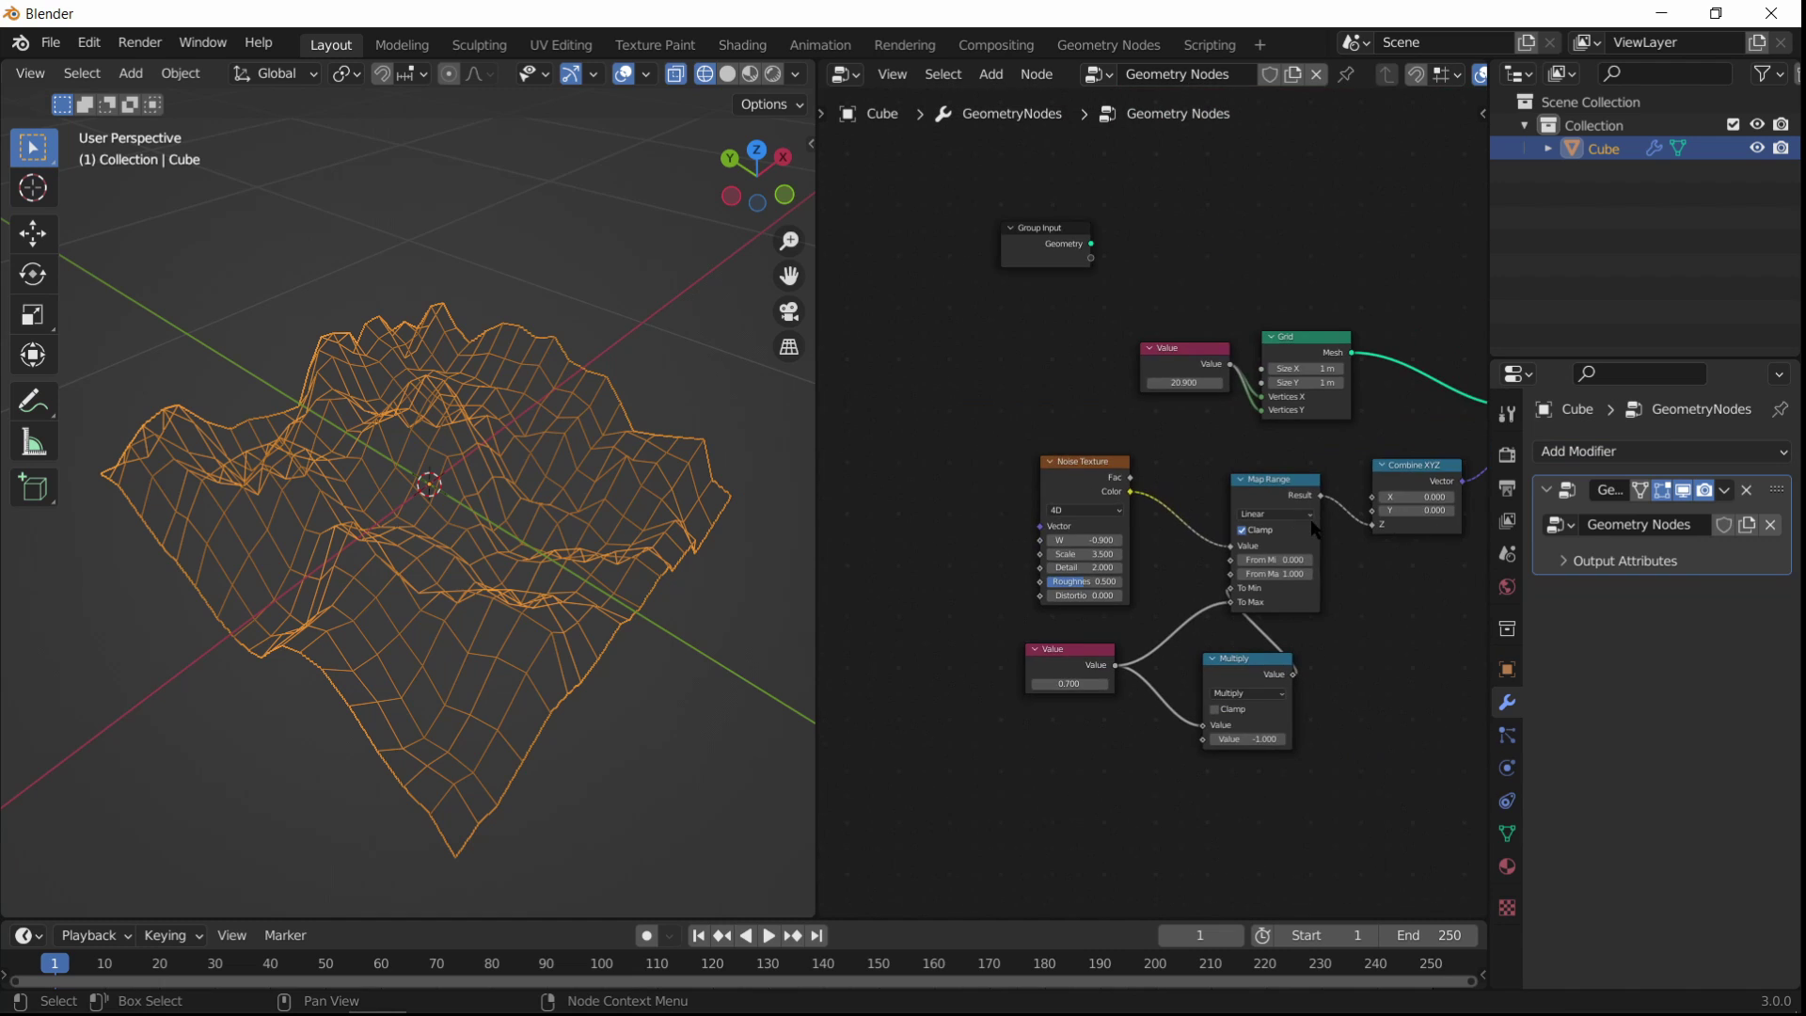
{"action": "middle_click_drag", "start_coordinate": [1185, 578], "coordinate": [1094, 602]}
{"action": "middle_click_drag", "start_coordinate": [1208, 688], "coordinate": [876, 800]}
{"action": "scroll", "coordinate": [1106, 663], "scroll_direction": "up", "scroll_amount": 3}
{"action": "scroll", "coordinate": [1106, 663], "scroll_direction": "up", "scroll_amount": 2}
{"action": "middle_click_drag", "start_coordinate": [1176, 634], "coordinate": [1347, 615]}
{"action": "middle_click_drag", "start_coordinate": [1025, 681], "coordinate": [1285, 443]}
{"action": "scroll", "coordinate": [1285, 444], "scroll_direction": "up", "scroll_amount": 3}
{"action": "middle_click_drag", "start_coordinate": [1085, 613], "coordinate": [1239, 714]}
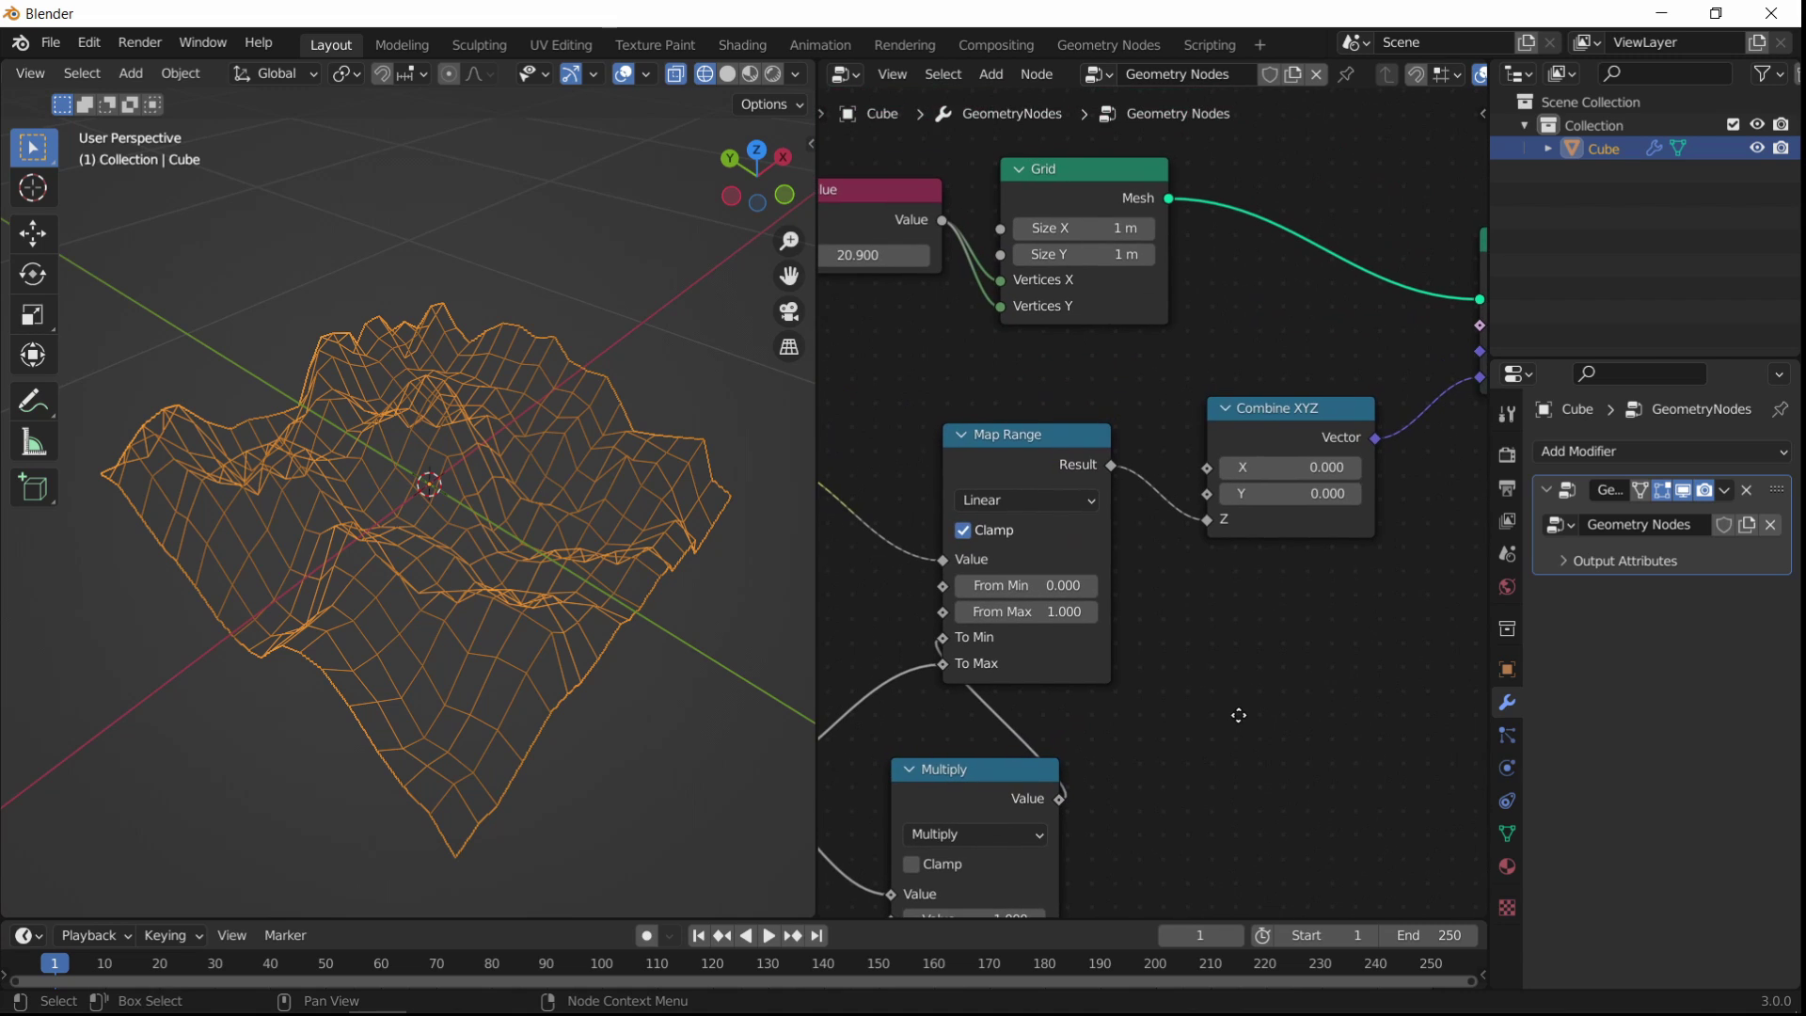
{"action": "middle_click_drag", "start_coordinate": [1161, 585], "coordinate": [1133, 632]}
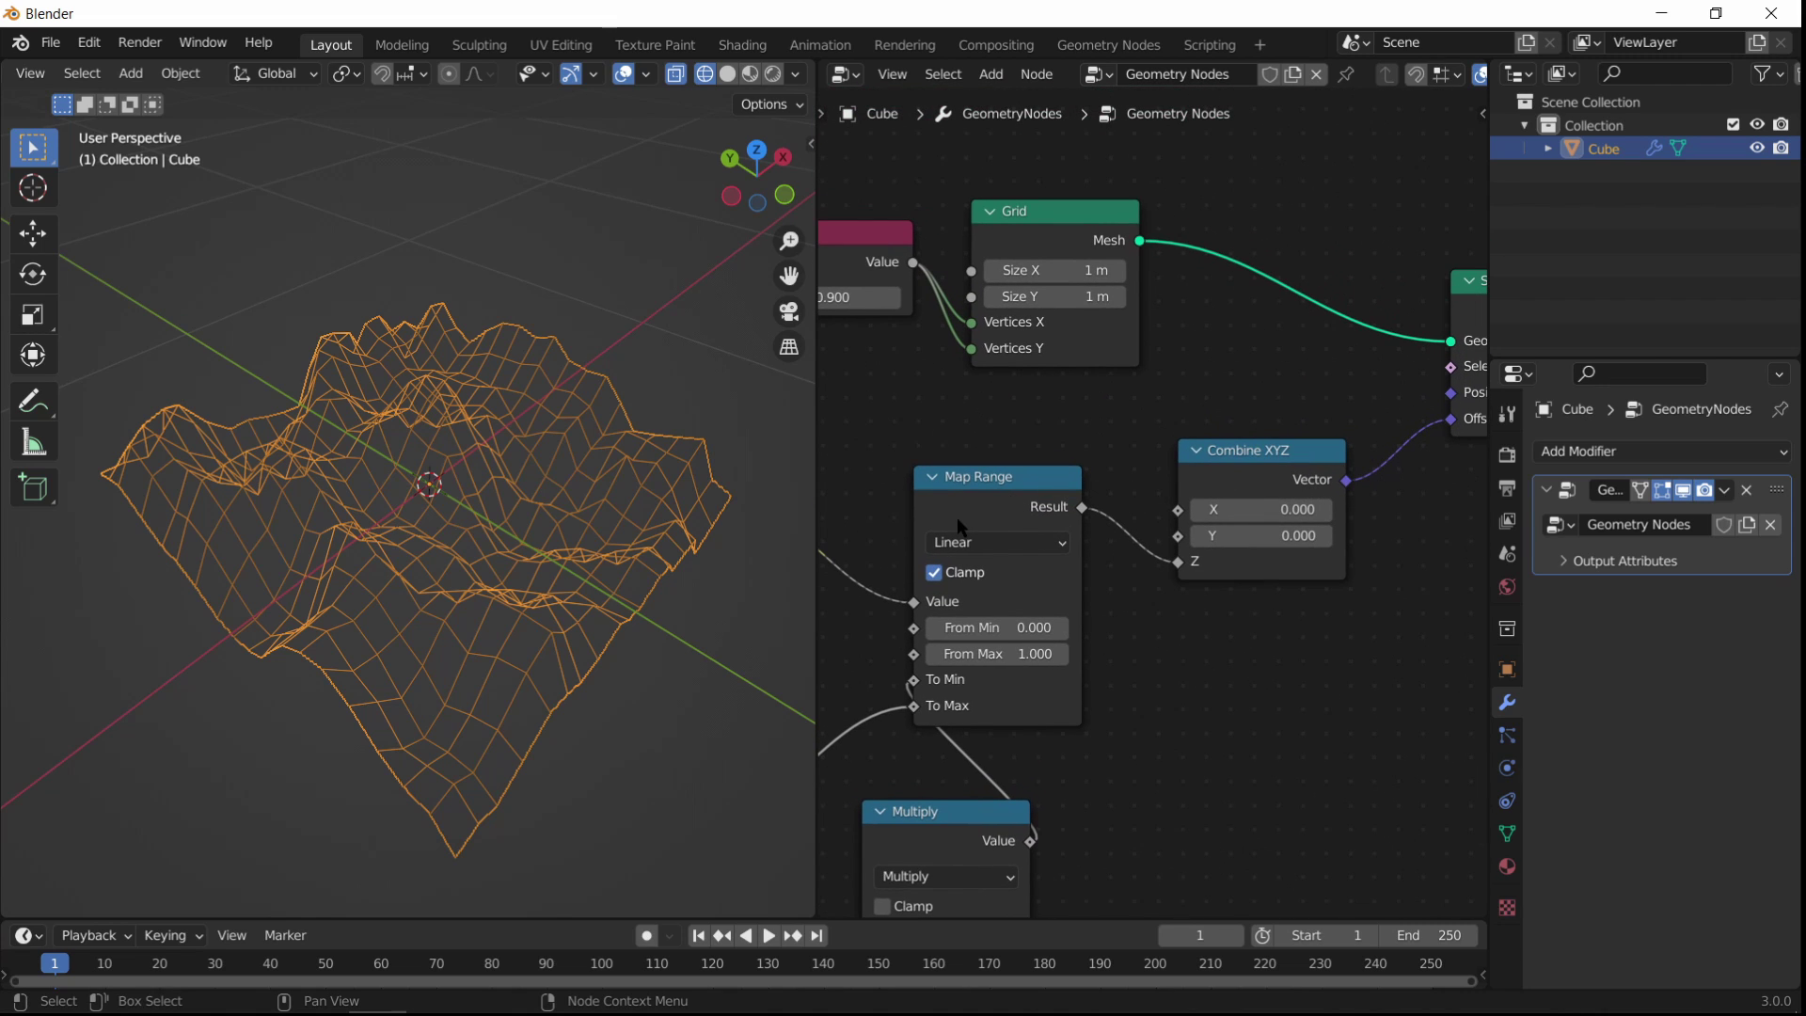
Step: Move the Combine XYZ node closer to Set Position and add a Clamp node below it
{"action": "middle_click_drag", "start_coordinate": [1201, 609], "coordinate": [1091, 635]}
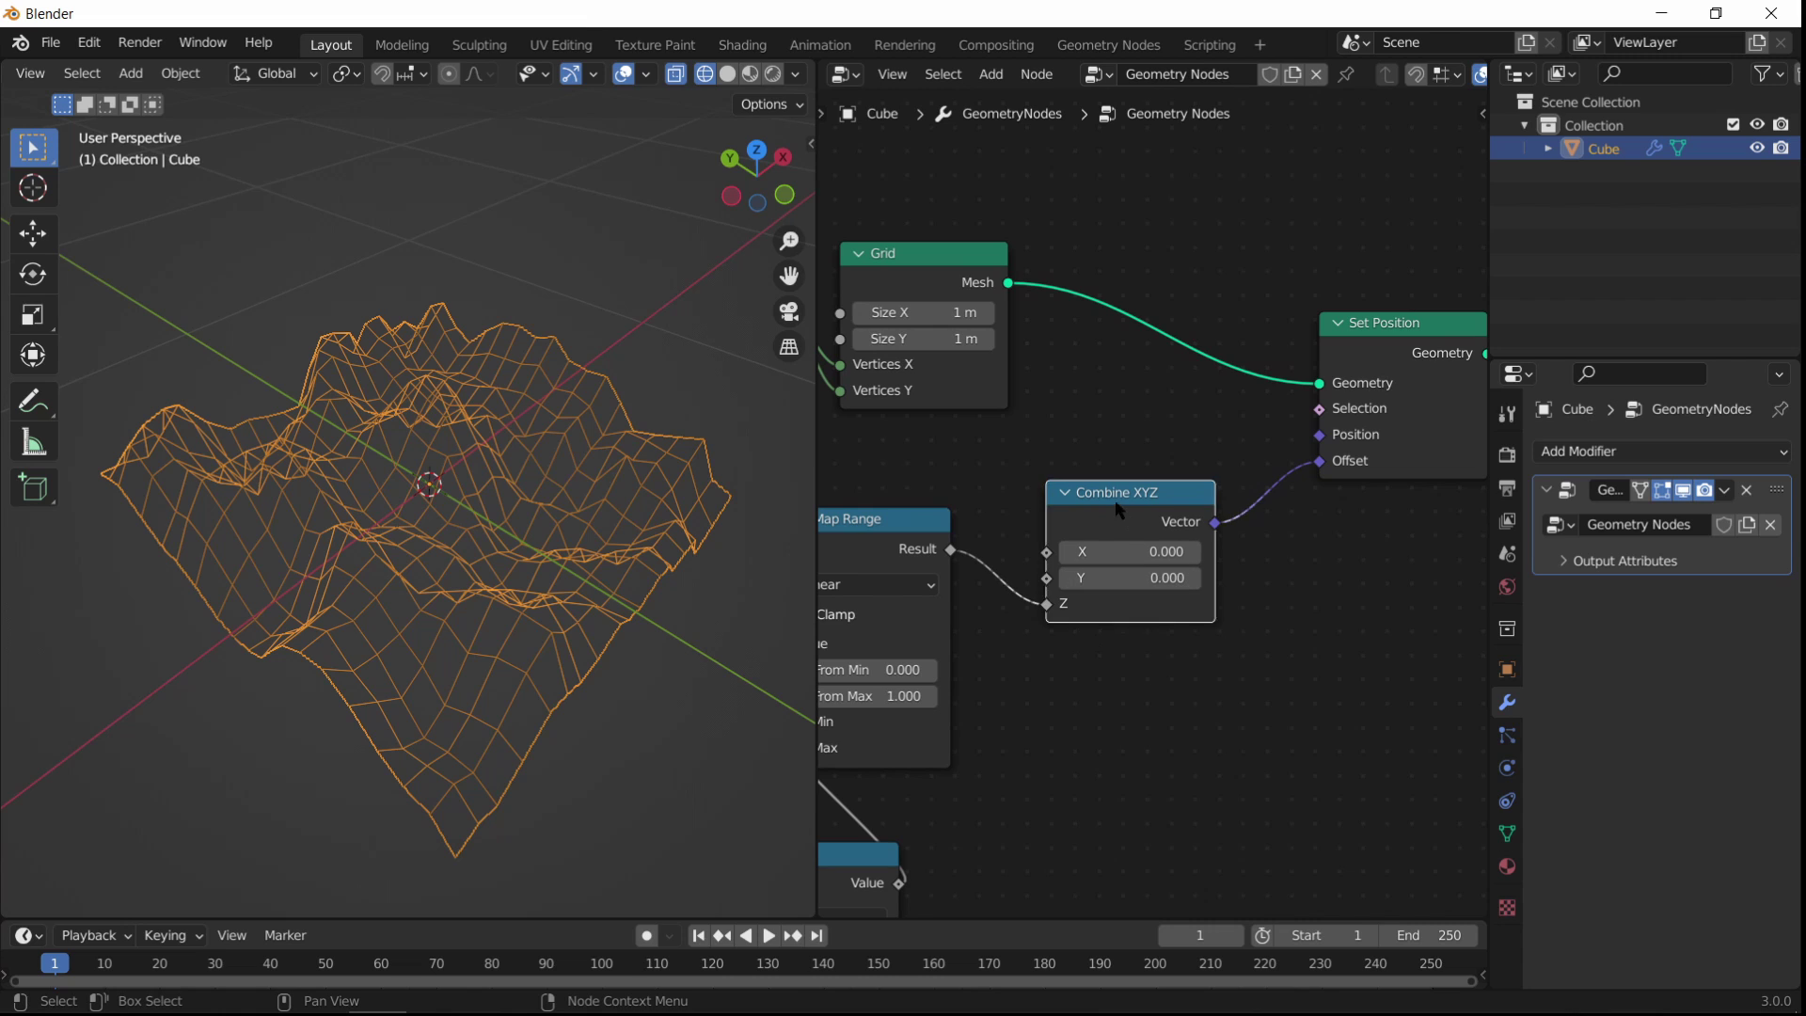
{"action": "left_click_drag", "start_coordinate": [1115, 502], "coordinate": [1214, 492]}
{"action": "middle_click_drag", "start_coordinate": [1021, 433], "coordinate": [1115, 419]}
{"action": "key", "text": "shift+a"}
{"action": "left_click", "coordinate": [1115, 419]}
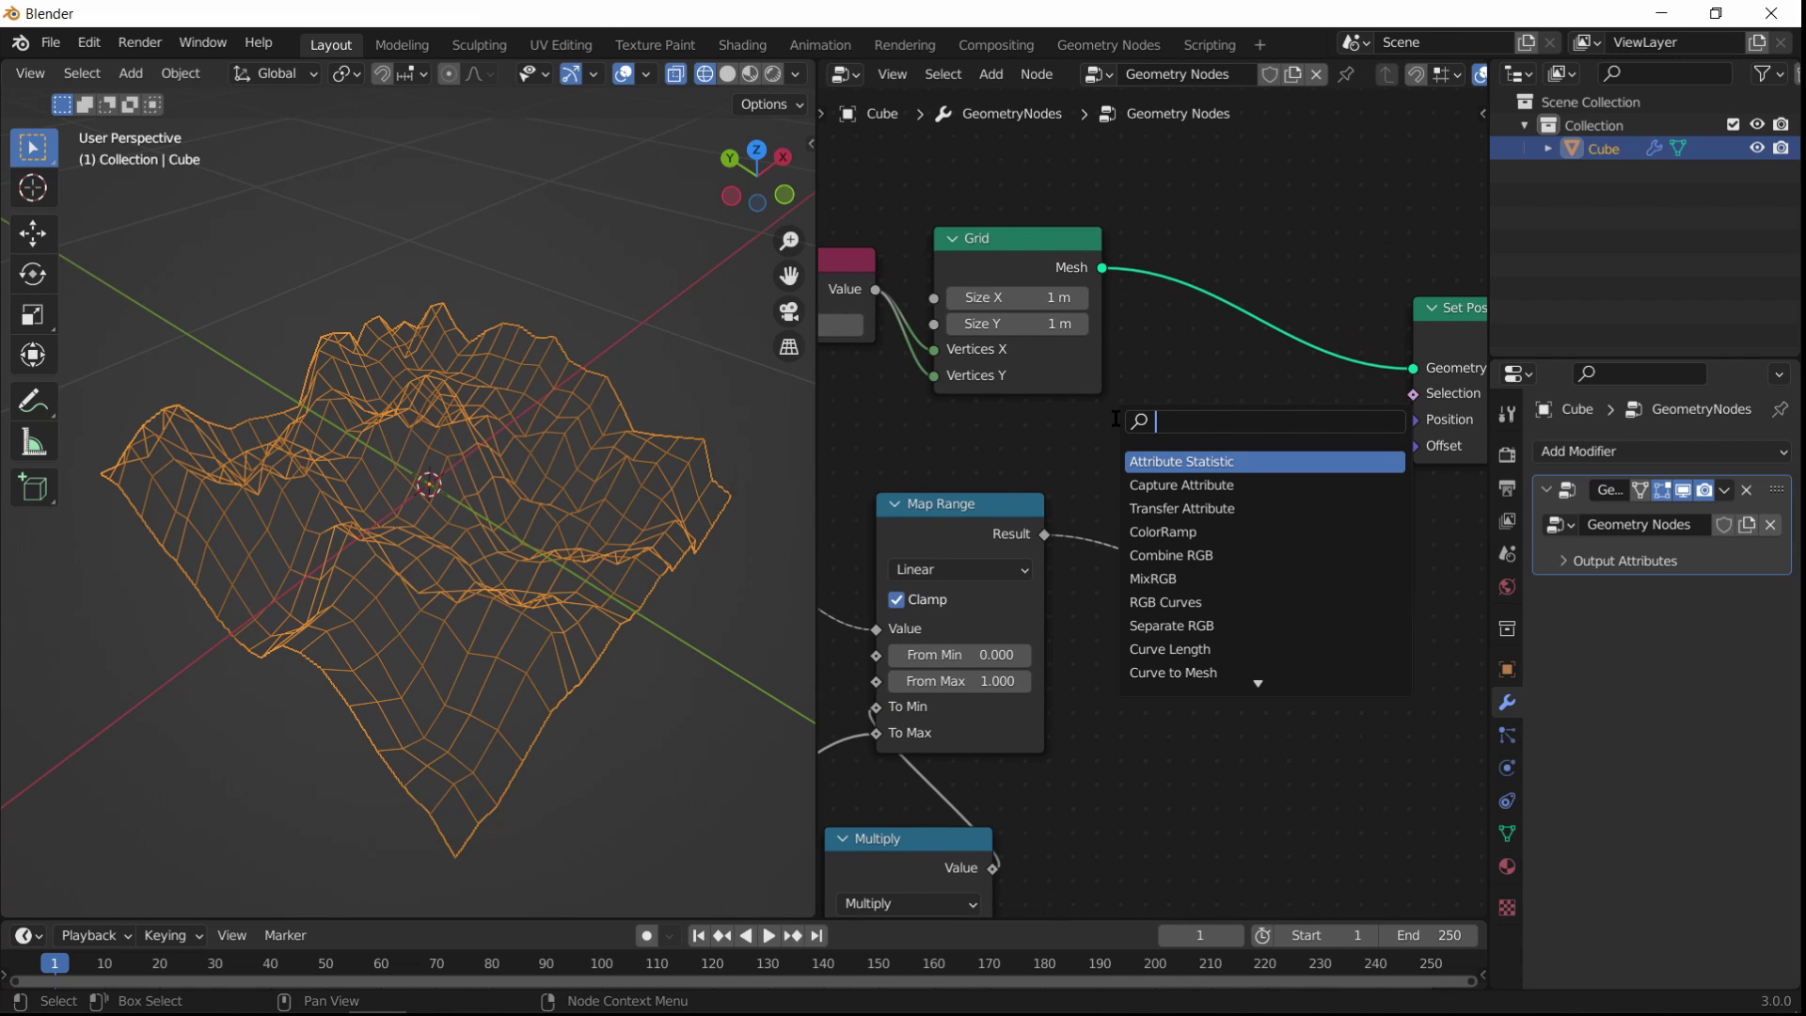
{"action": "type", "text": "clamp"}
{"action": "key", "text": "Return"}
{"action": "left_click", "coordinate": [1167, 678]}
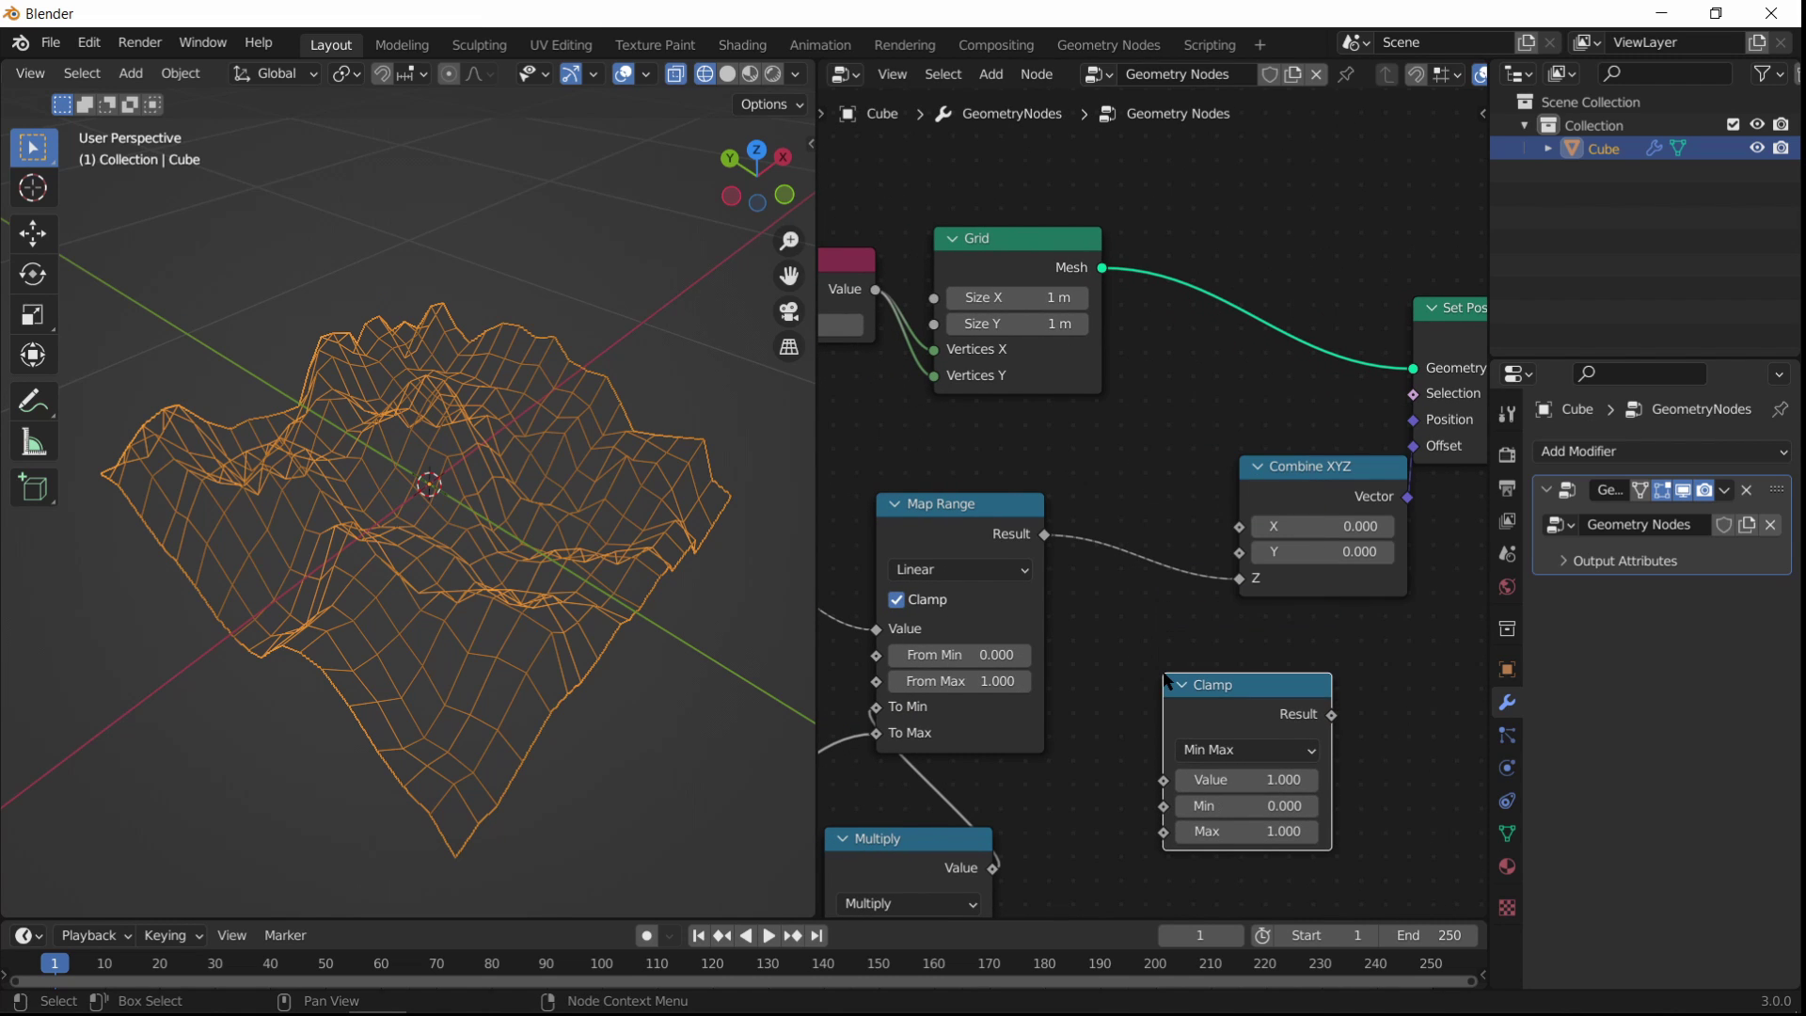
Step: Set the Value node driving the Grid's X and Y vertices to 199
{"action": "middle_click_drag", "start_coordinate": [670, 573], "coordinate": [496, 476]}
{"action": "middle_click_drag", "start_coordinate": [950, 451], "coordinate": [1279, 559]}
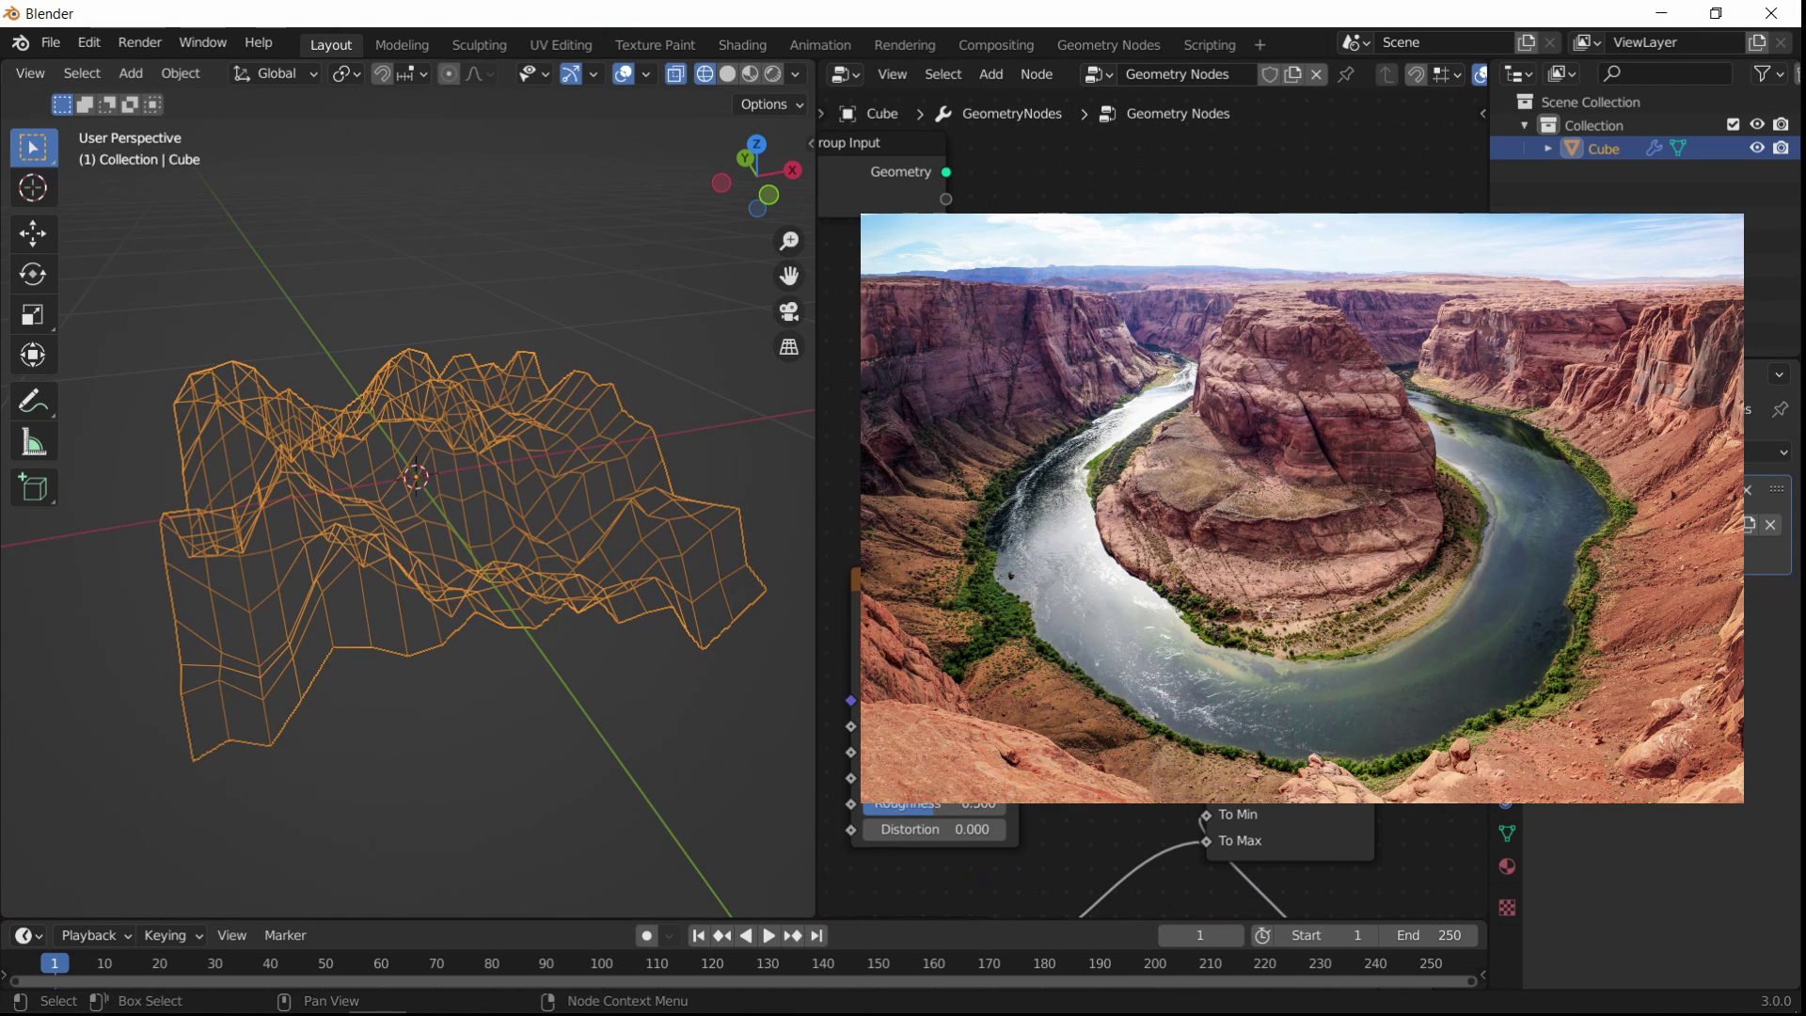
{"action": "left_click", "coordinate": [1128, 433]}
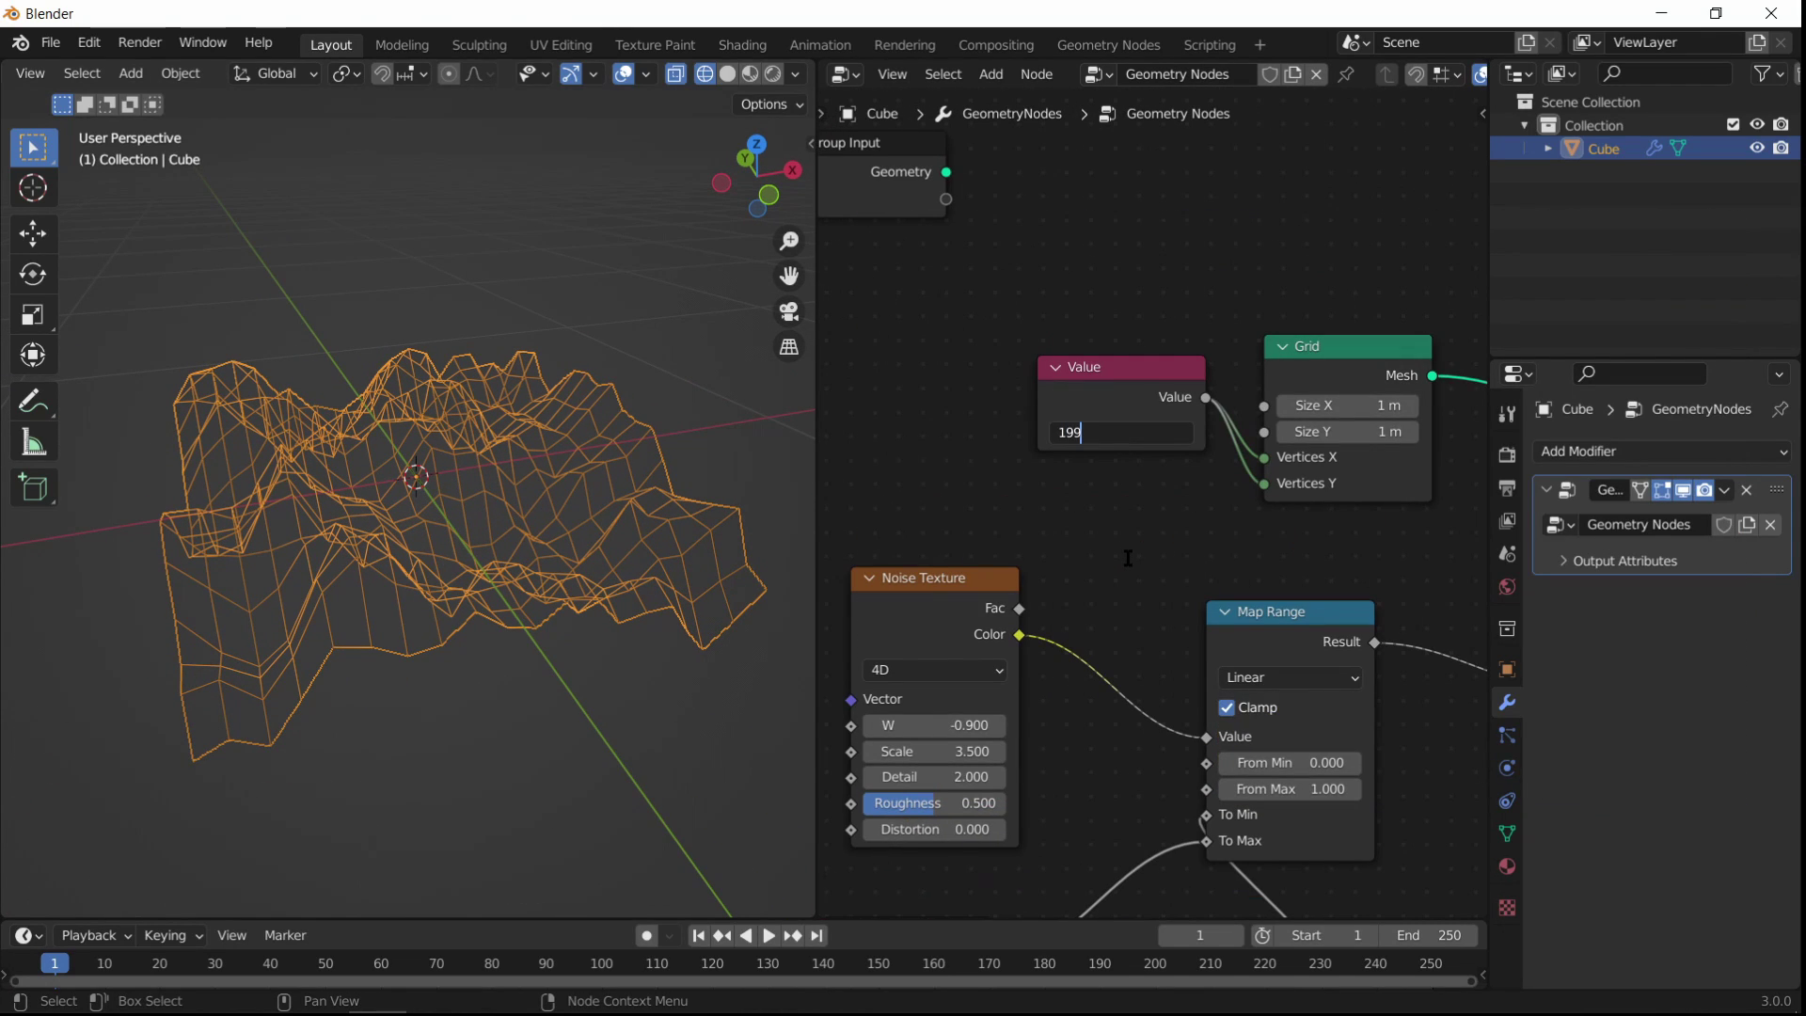
{"action": "type", "text": "199"}
{"action": "key", "text": "Return"}
{"action": "middle_click_drag", "start_coordinate": [497, 510], "coordinate": [579, 551]}
{"action": "scroll", "coordinate": [580, 551], "scroll_direction": "up", "scroll_amount": 4}
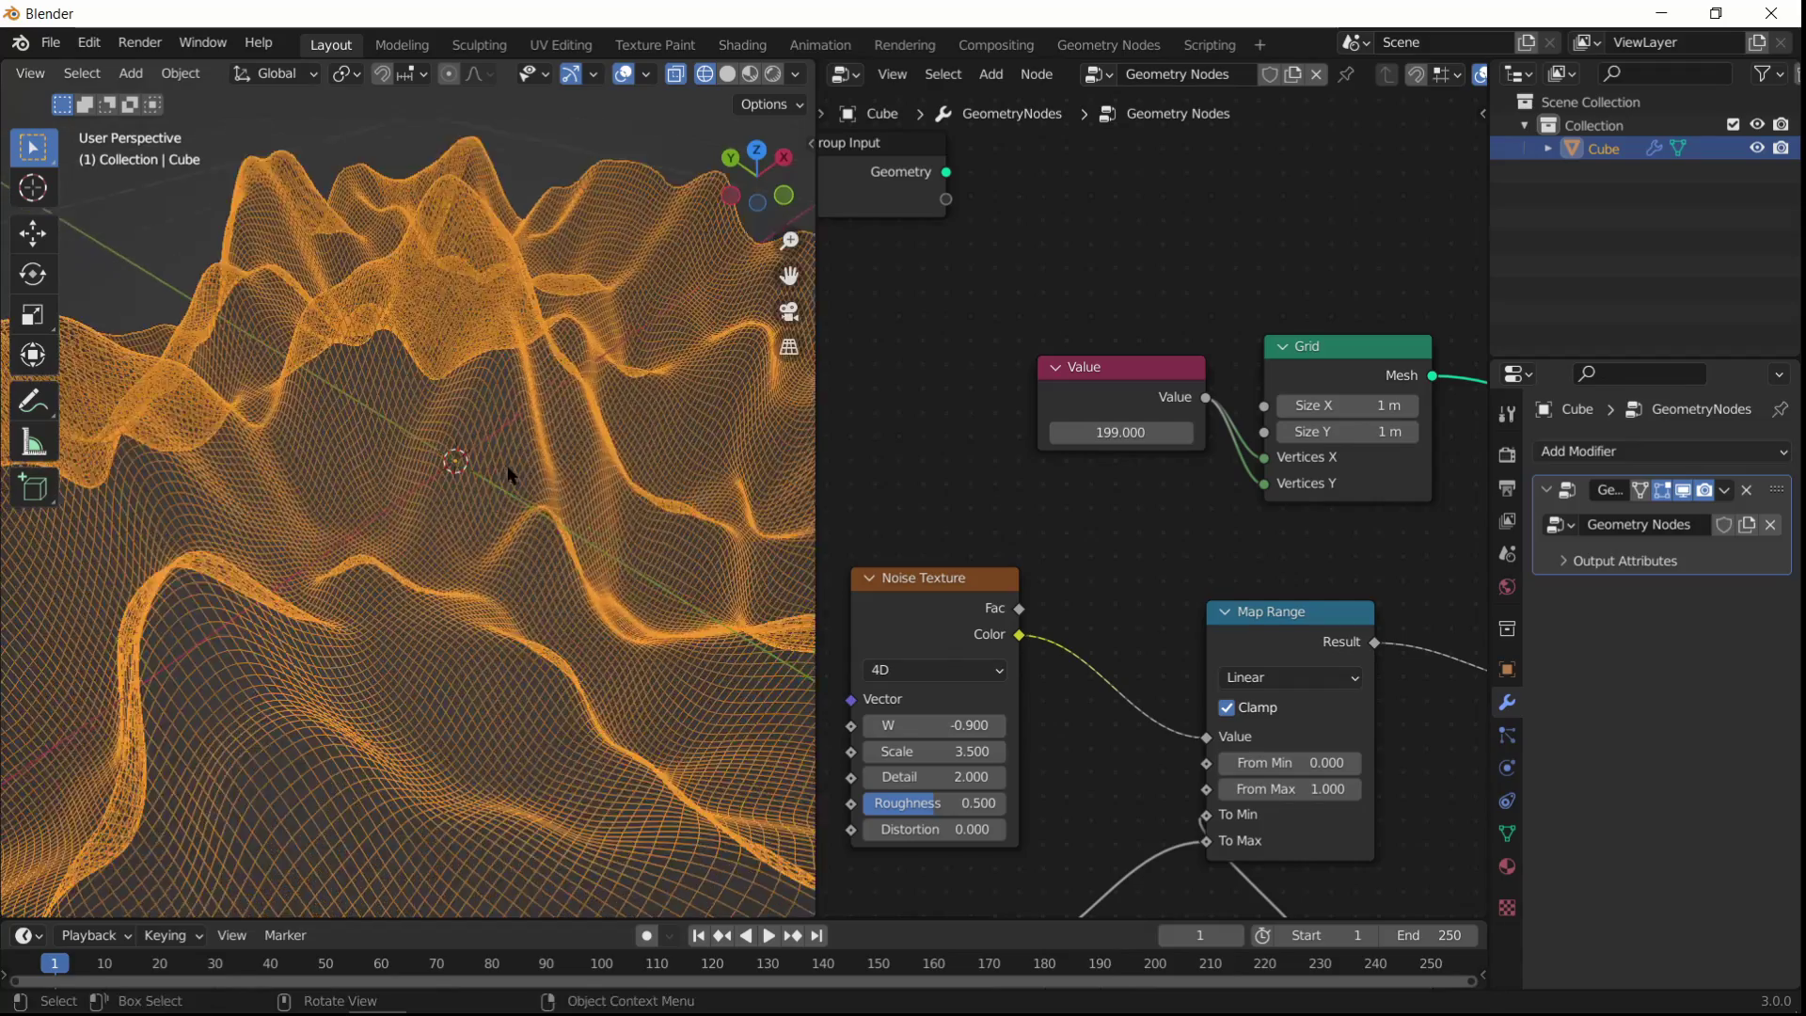
{"action": "middle_click_drag", "start_coordinate": [506, 470], "coordinate": [423, 389]}
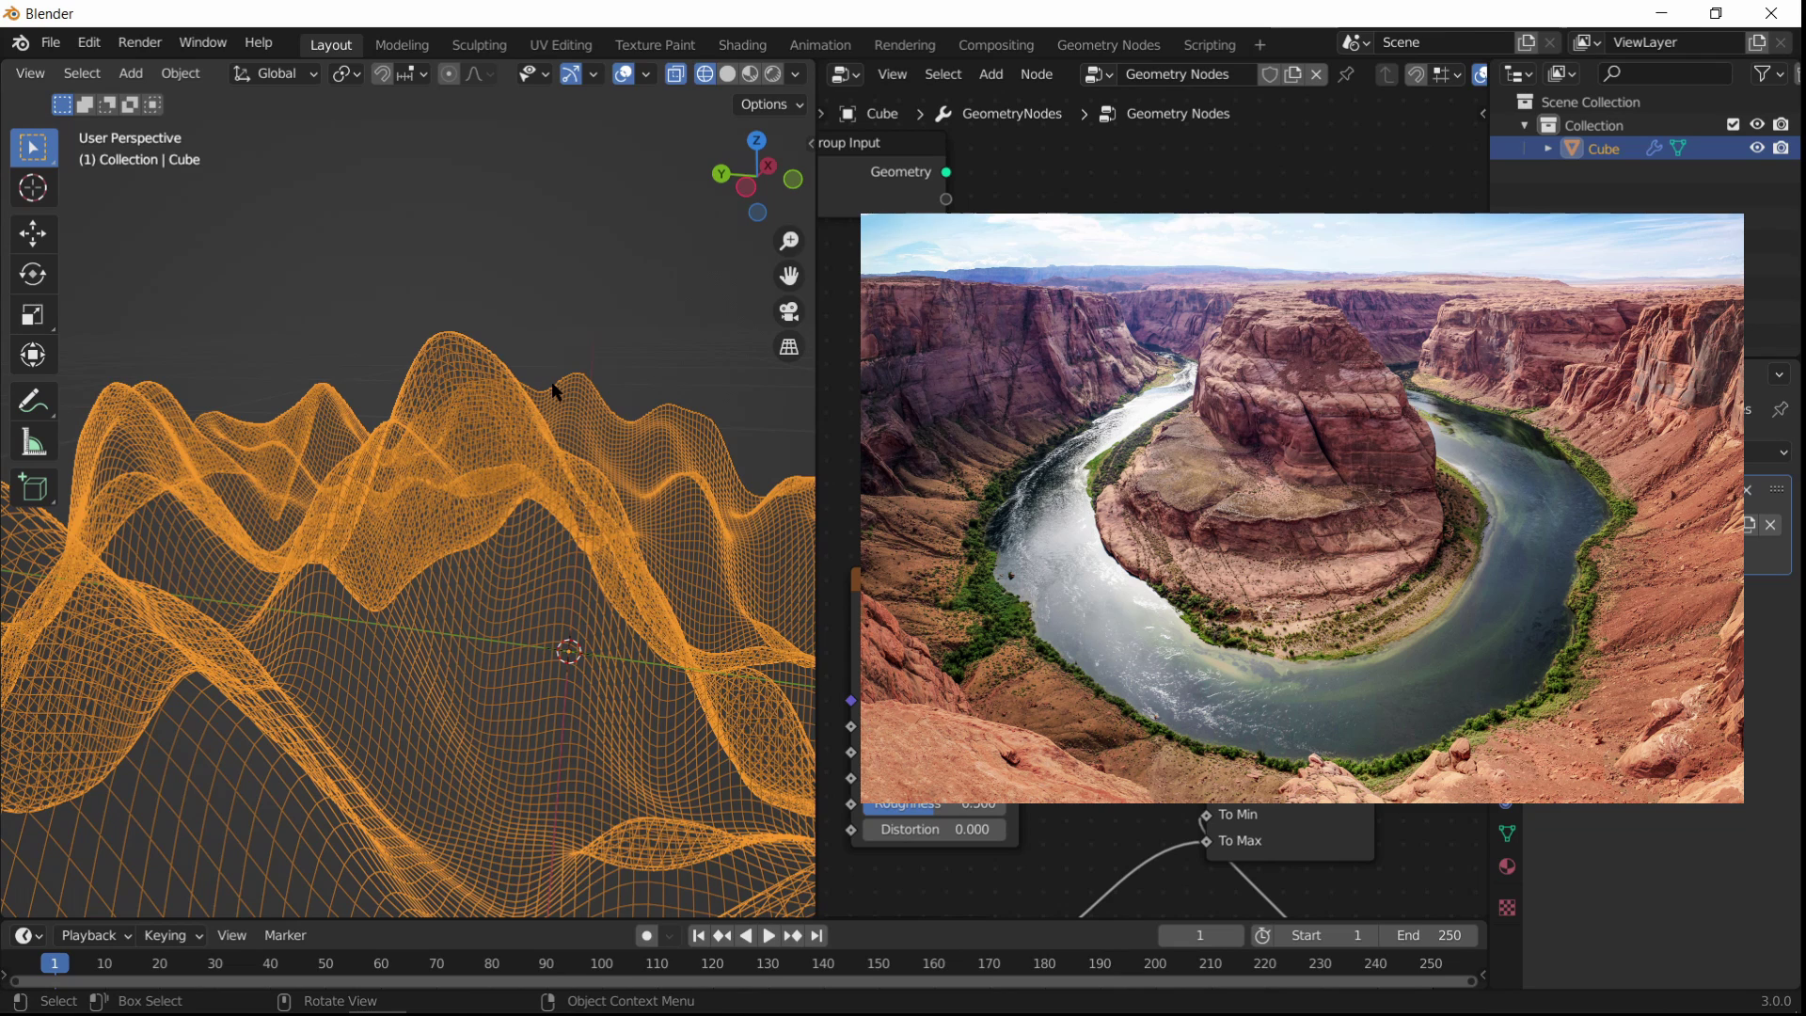
Step: Insert the Clamp node into the link between the Map Range result and the Combine XYZ node's Z input
{"action": "middle_click_drag", "start_coordinate": [1191, 645], "coordinate": [873, 463]}
{"action": "left_click_drag", "start_coordinate": [1245, 636], "coordinate": [1176, 454]}
{"action": "middle_click_drag", "start_coordinate": [607, 591], "coordinate": [447, 615]}
{"action": "middle_click_drag", "start_coordinate": [562, 616], "coordinate": [606, 564]}
{"action": "scroll", "coordinate": [1293, 656], "scroll_direction": "up", "scroll_amount": 1}
{"action": "middle_click_drag", "start_coordinate": [1292, 657], "coordinate": [1143, 710]}
{"action": "scroll", "coordinate": [1144, 710], "scroll_direction": "up", "scroll_amount": 1}
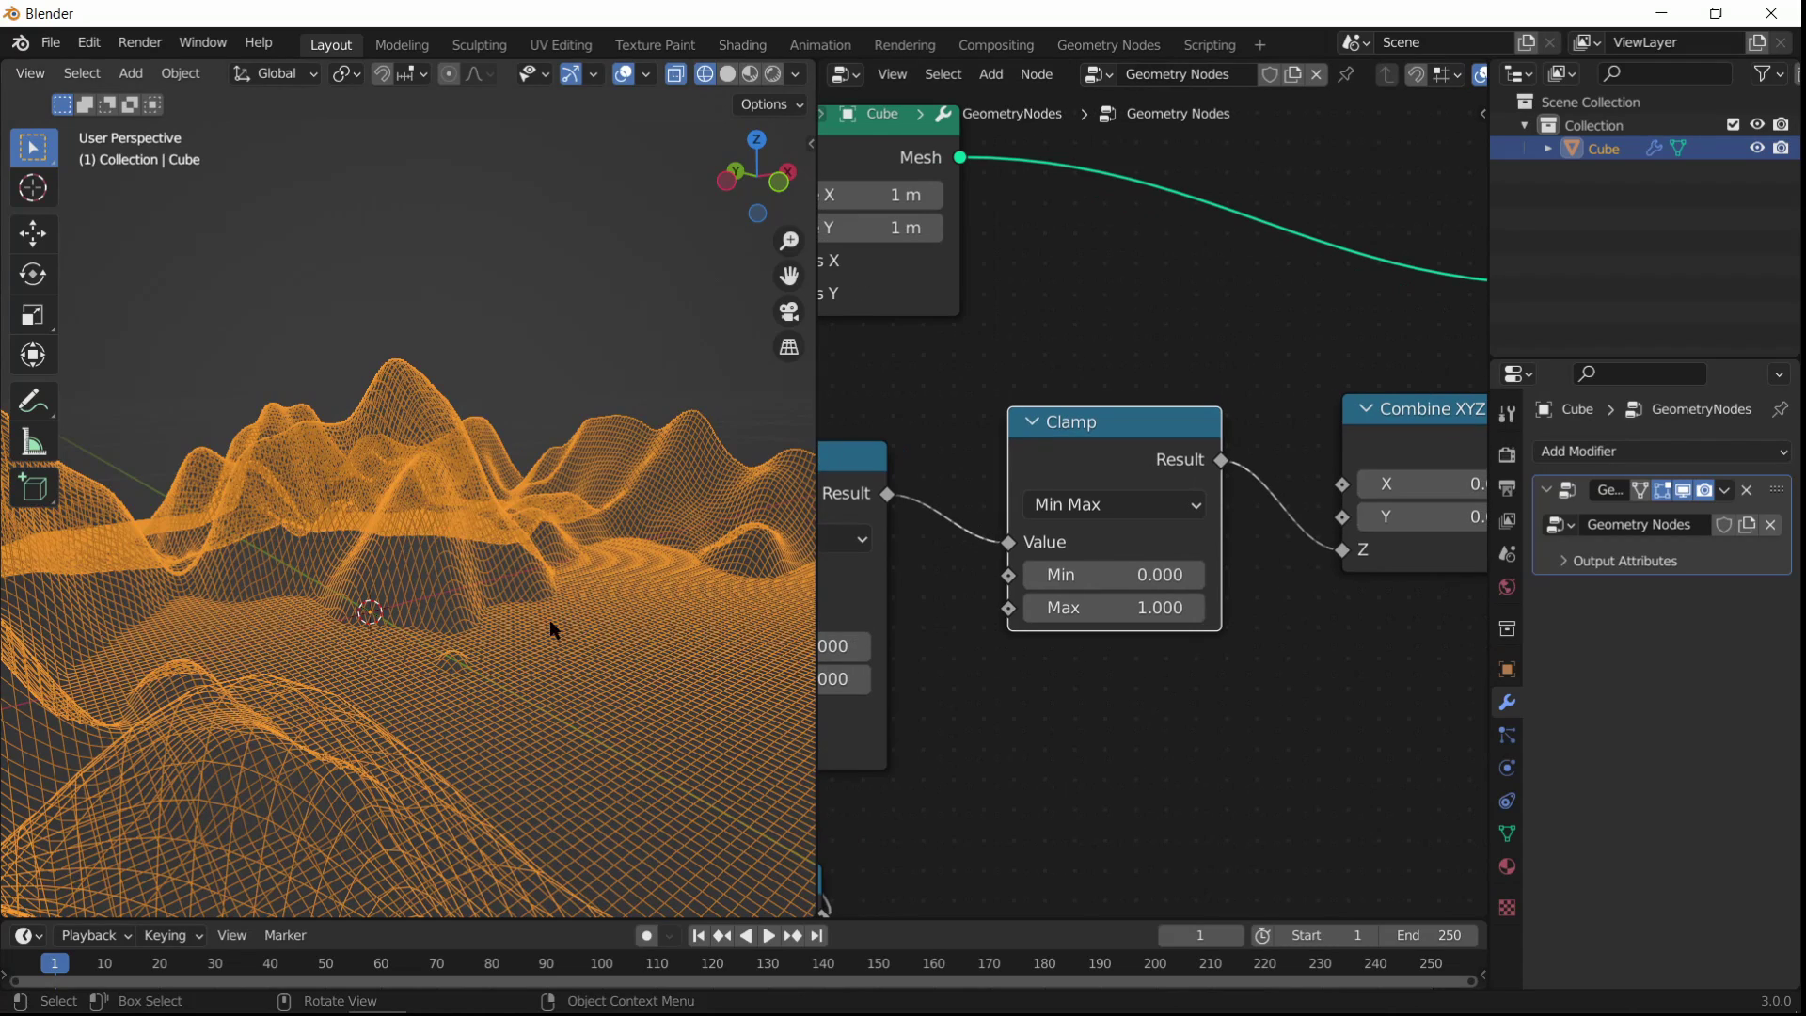
{"action": "middle_click_drag", "start_coordinate": [552, 628], "coordinate": [587, 631]}
Step: Set the Clamp node's Min to -1000
{"action": "left_click", "coordinate": [1117, 511]}
{"action": "left_click", "coordinate": [1117, 512]}
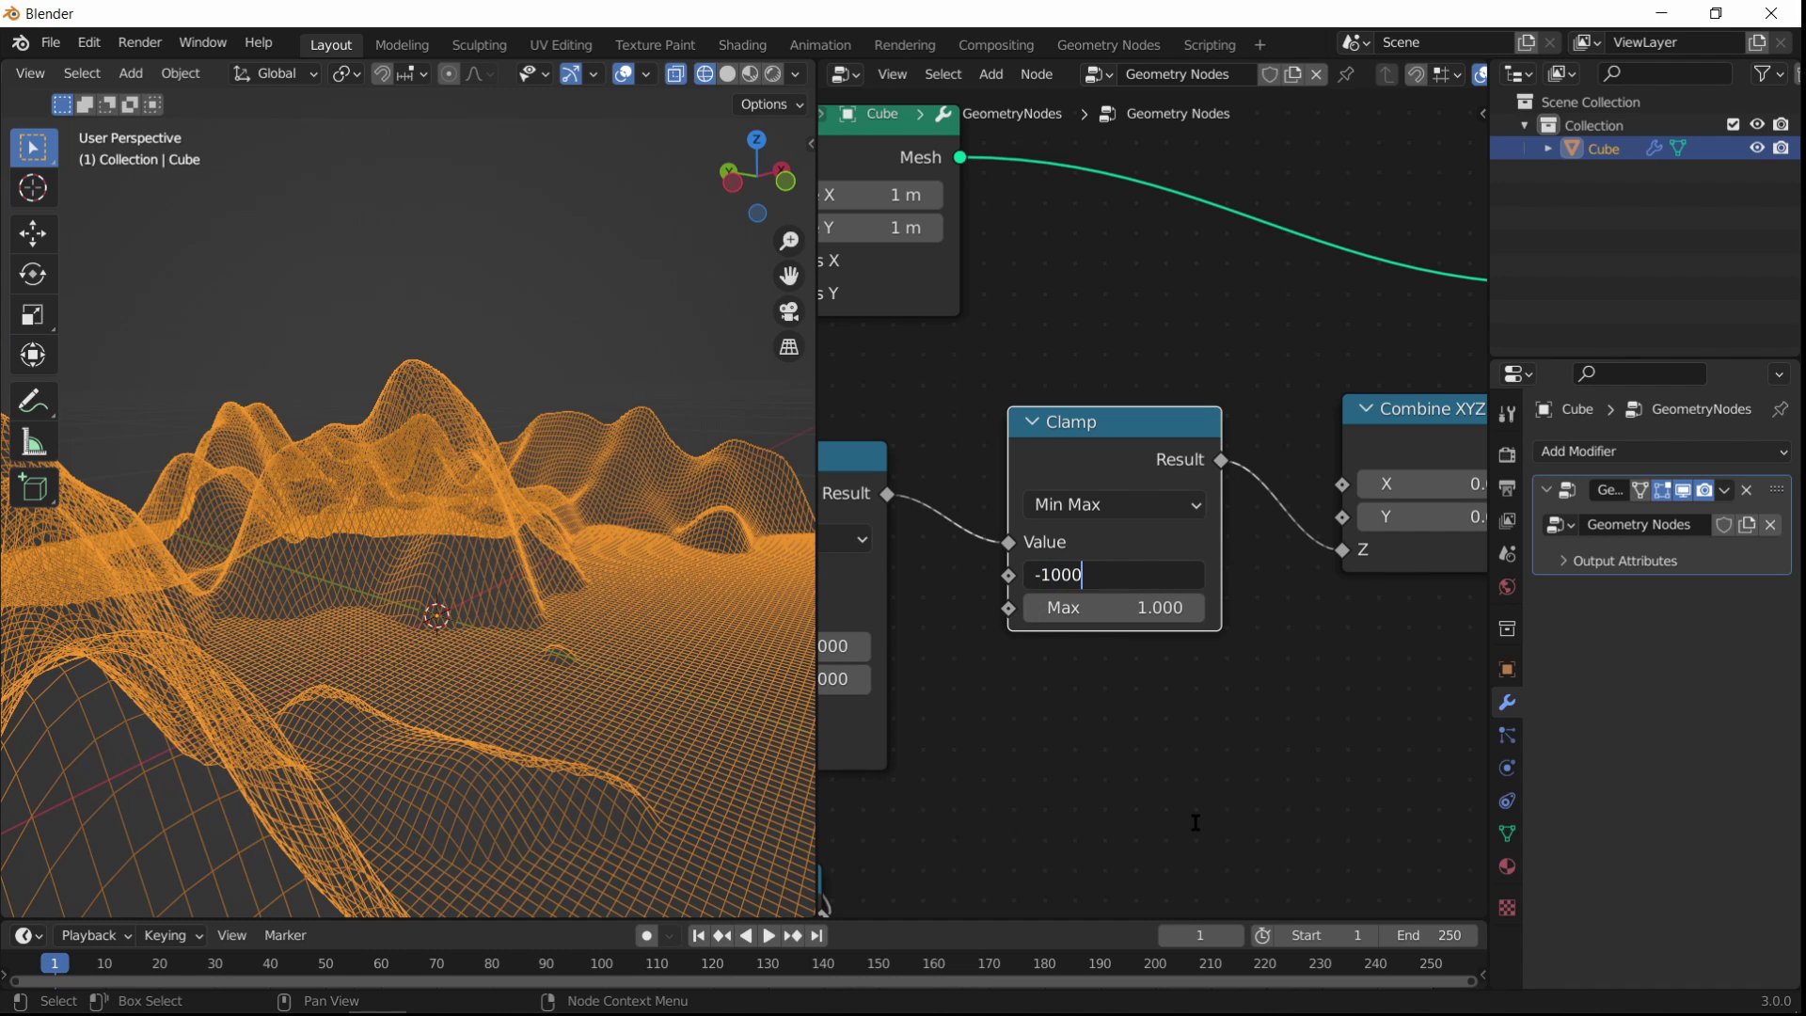
{"action": "key", "text": "Return"}
{"action": "scroll", "coordinate": [423, 552], "scroll_direction": "down", "scroll_amount": 6}
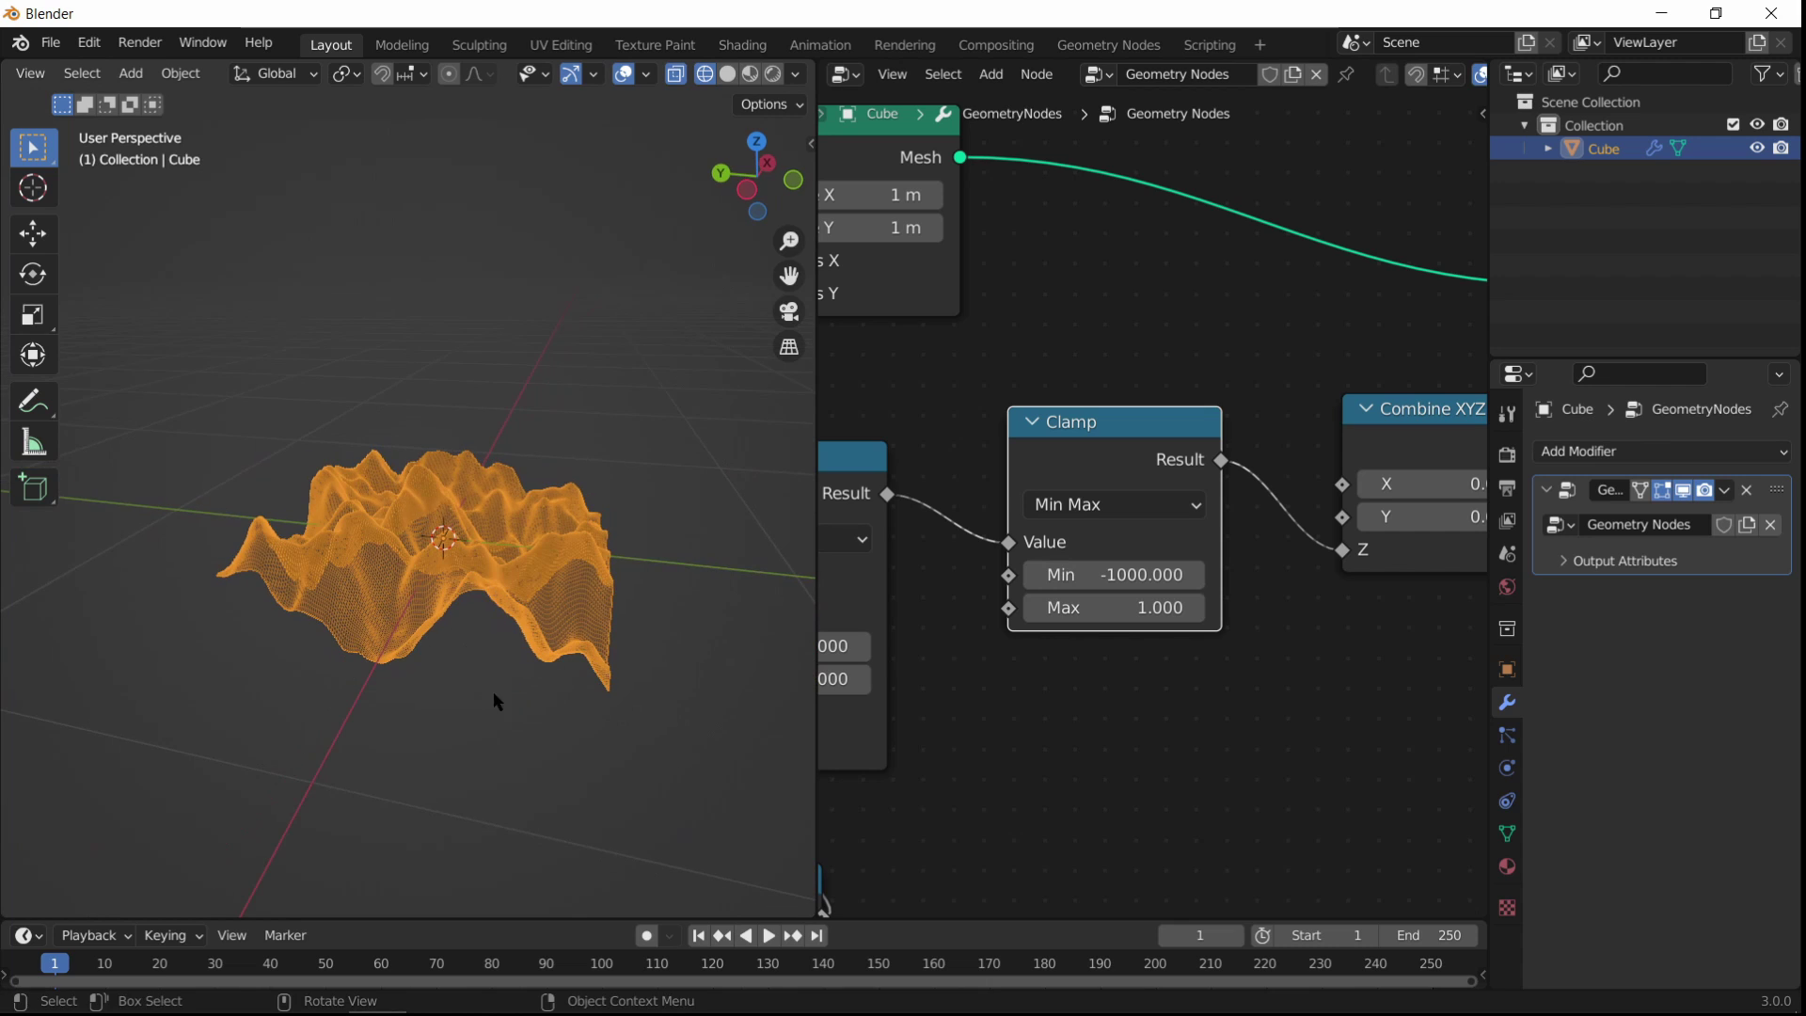
{"action": "scroll", "coordinate": [1192, 735], "scroll_direction": "up", "scroll_amount": 1}
Step: Lower the Clamp node's Max to 0.1 and switch the 3D viewport to solid shading
{"action": "scroll", "coordinate": [480, 621], "scroll_direction": "up", "scroll_amount": 6}
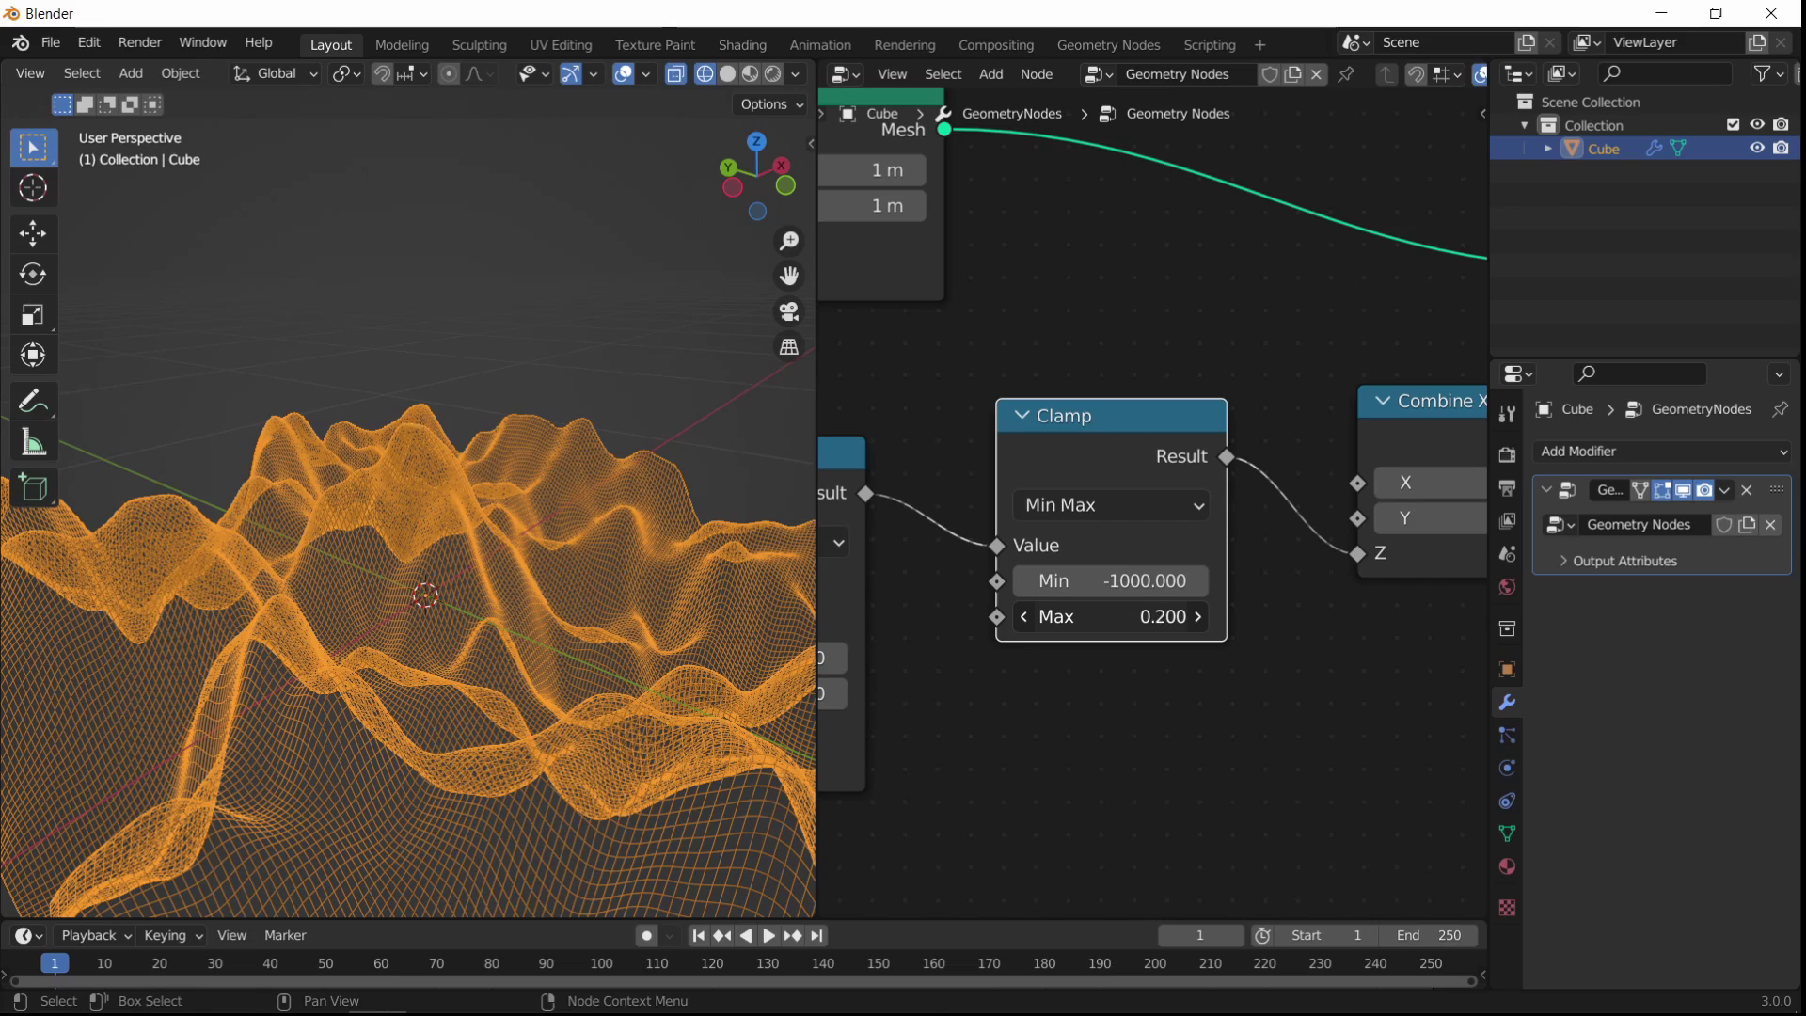
{"action": "mouse_move", "coordinate": [1109, 616]}
{"action": "left_mouse_down"}
{"action": "mouse_move", "coordinate": [1054, 616]}
{"action": "mouse_move", "coordinate": [1110, 616]}
{"action": "mouse_move", "coordinate": [1091, 616]}
{"action": "left_mouse_up"}
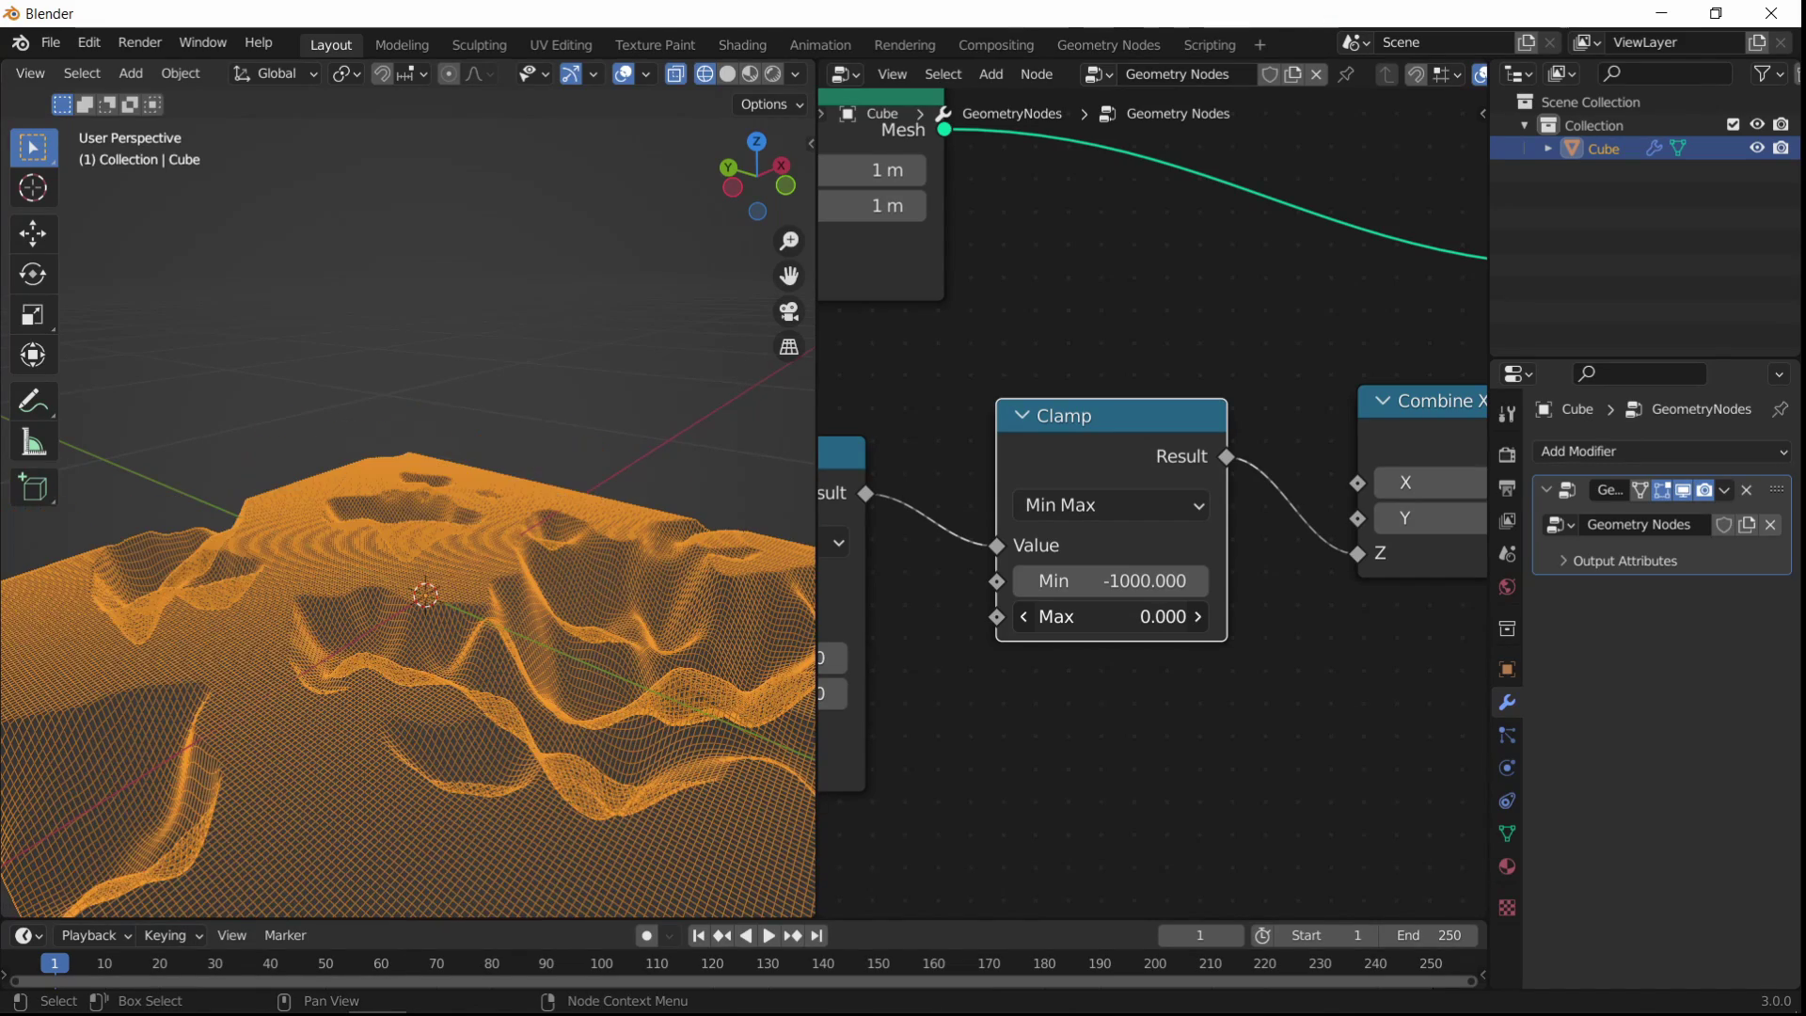
{"action": "middle_click_drag", "start_coordinate": [574, 536], "coordinate": [653, 562]}
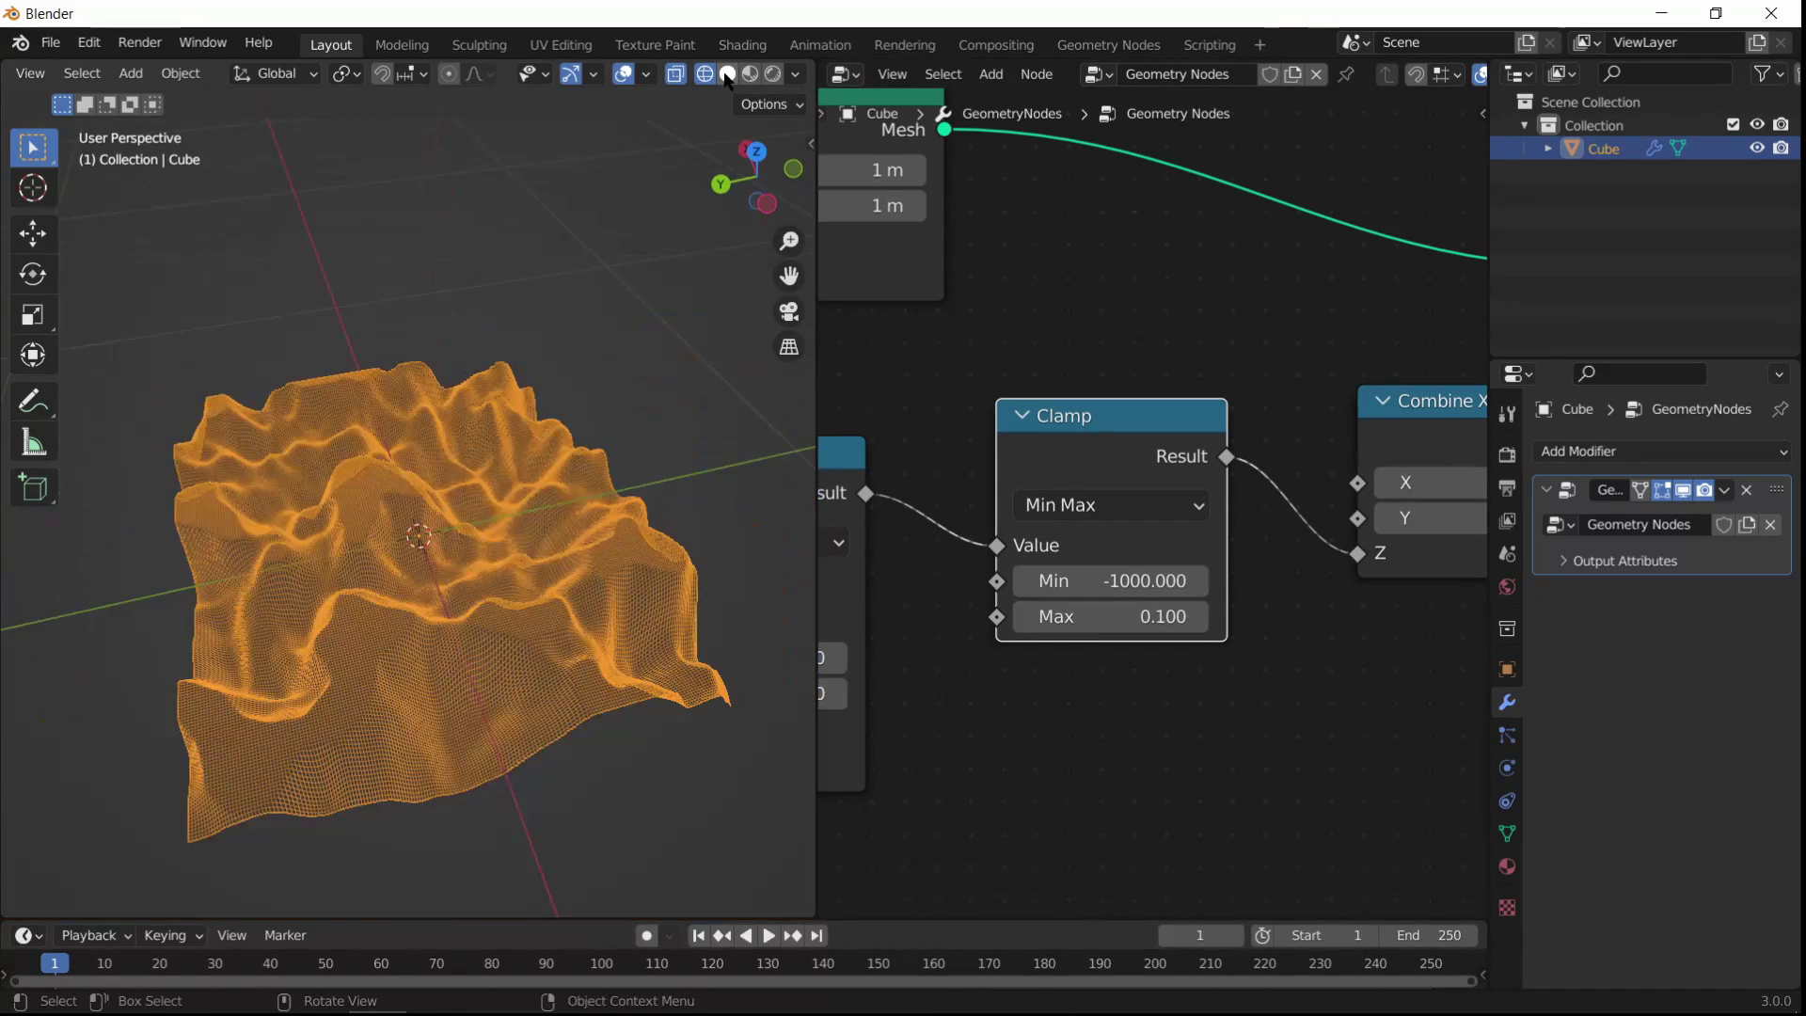
{"action": "left_click", "coordinate": [726, 74]}
{"action": "middle_click_drag", "start_coordinate": [594, 476], "coordinate": [408, 539]}
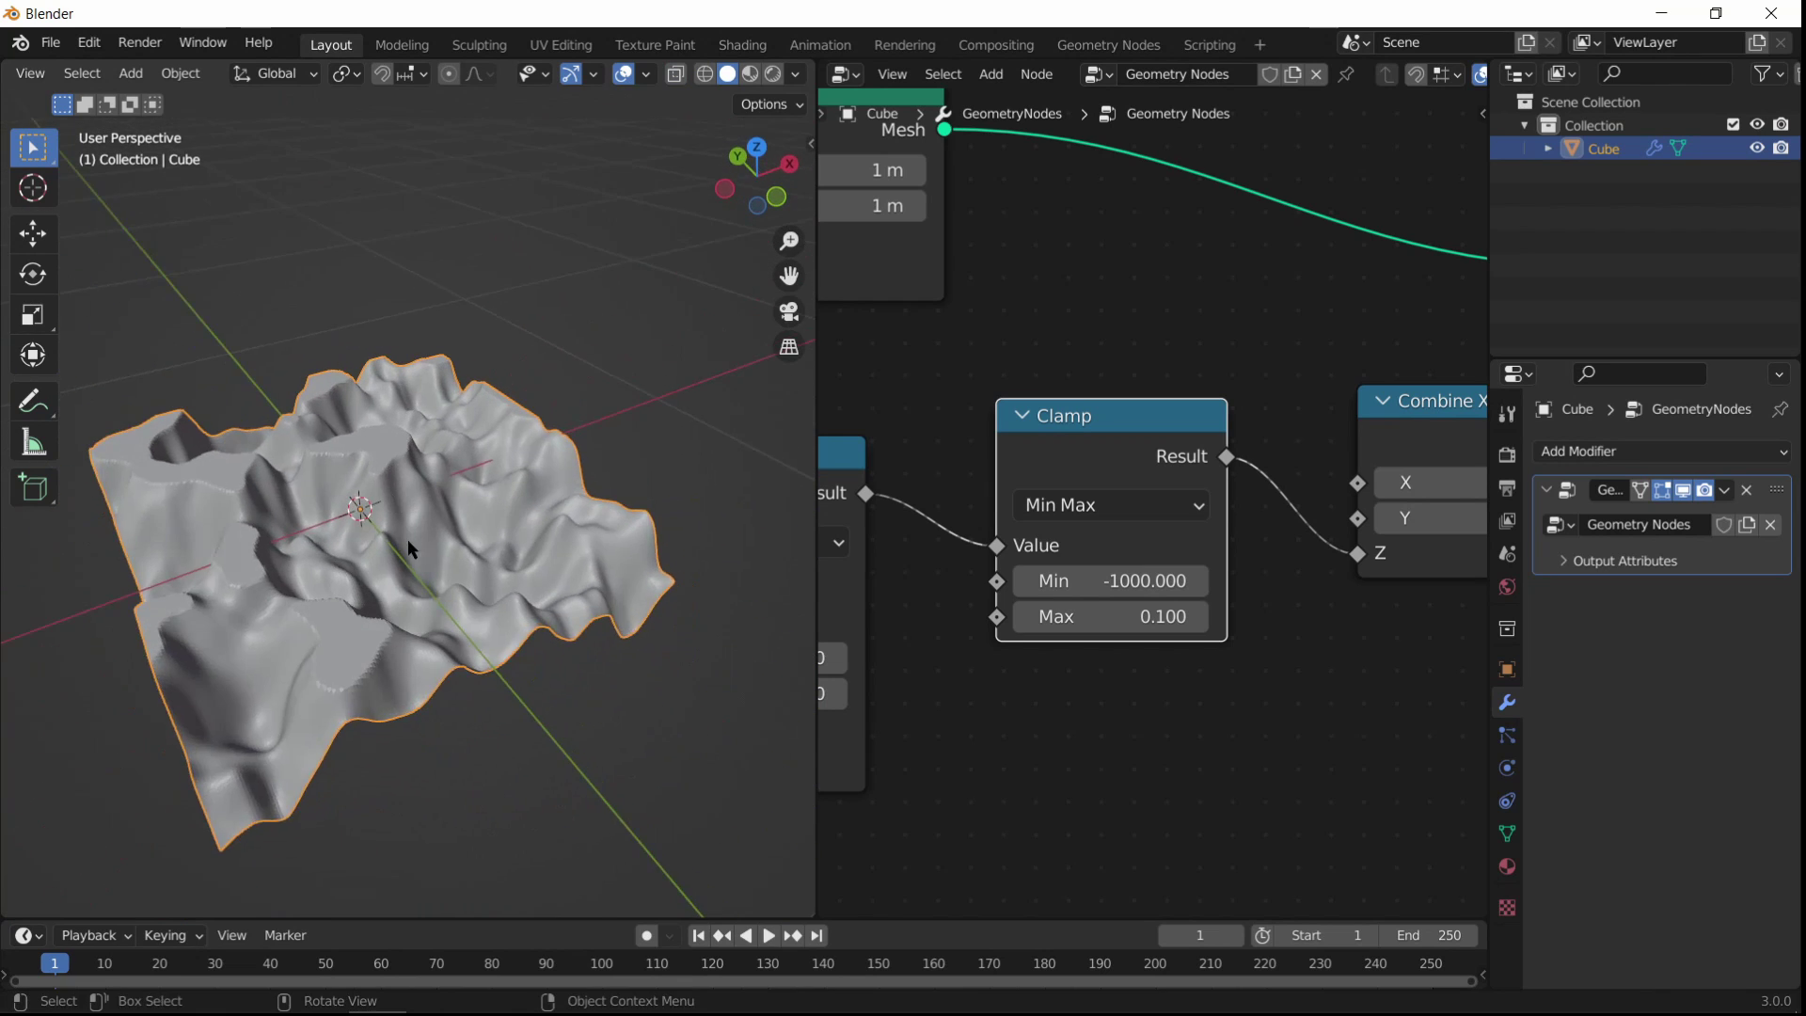
{"action": "scroll", "coordinate": [408, 538], "scroll_direction": "up", "scroll_amount": 4}
{"action": "middle_click_drag", "start_coordinate": [489, 610], "coordinate": [414, 601]}
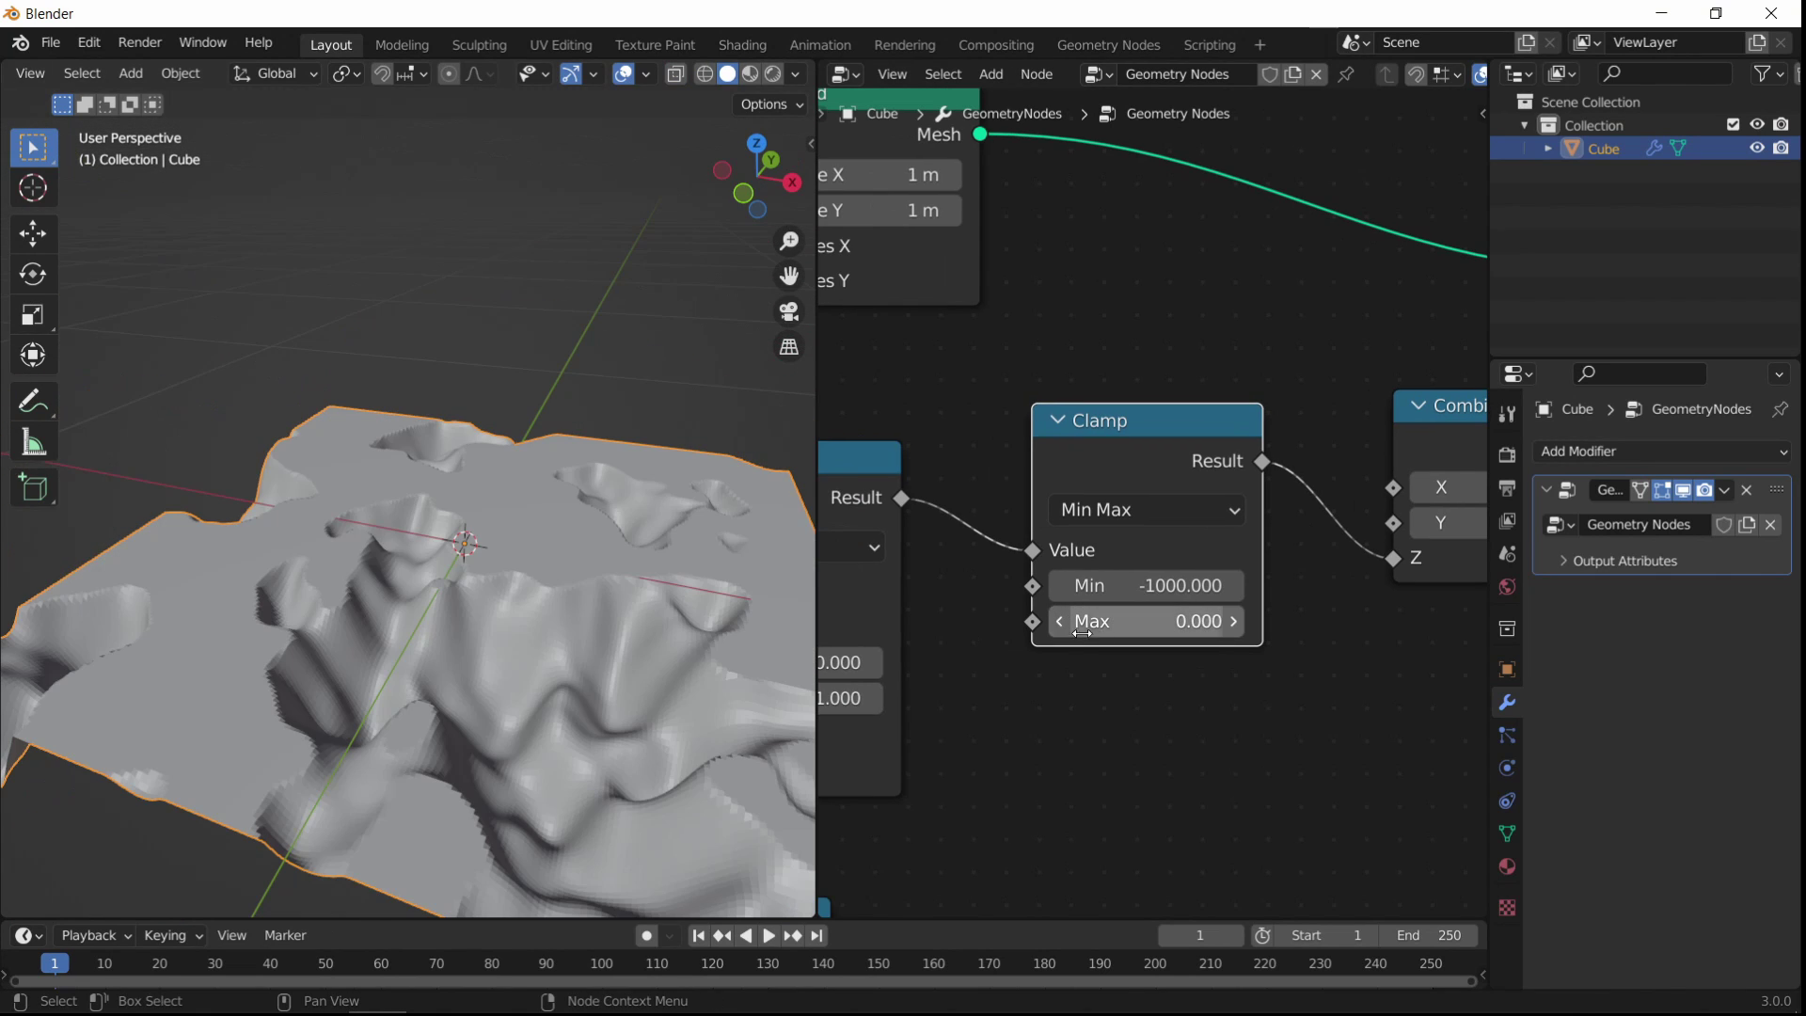
Step: Set the Clamp node's Max to 0.05 to flatten the tops of the terrain
{"action": "left_click", "coordinate": [1240, 632]}
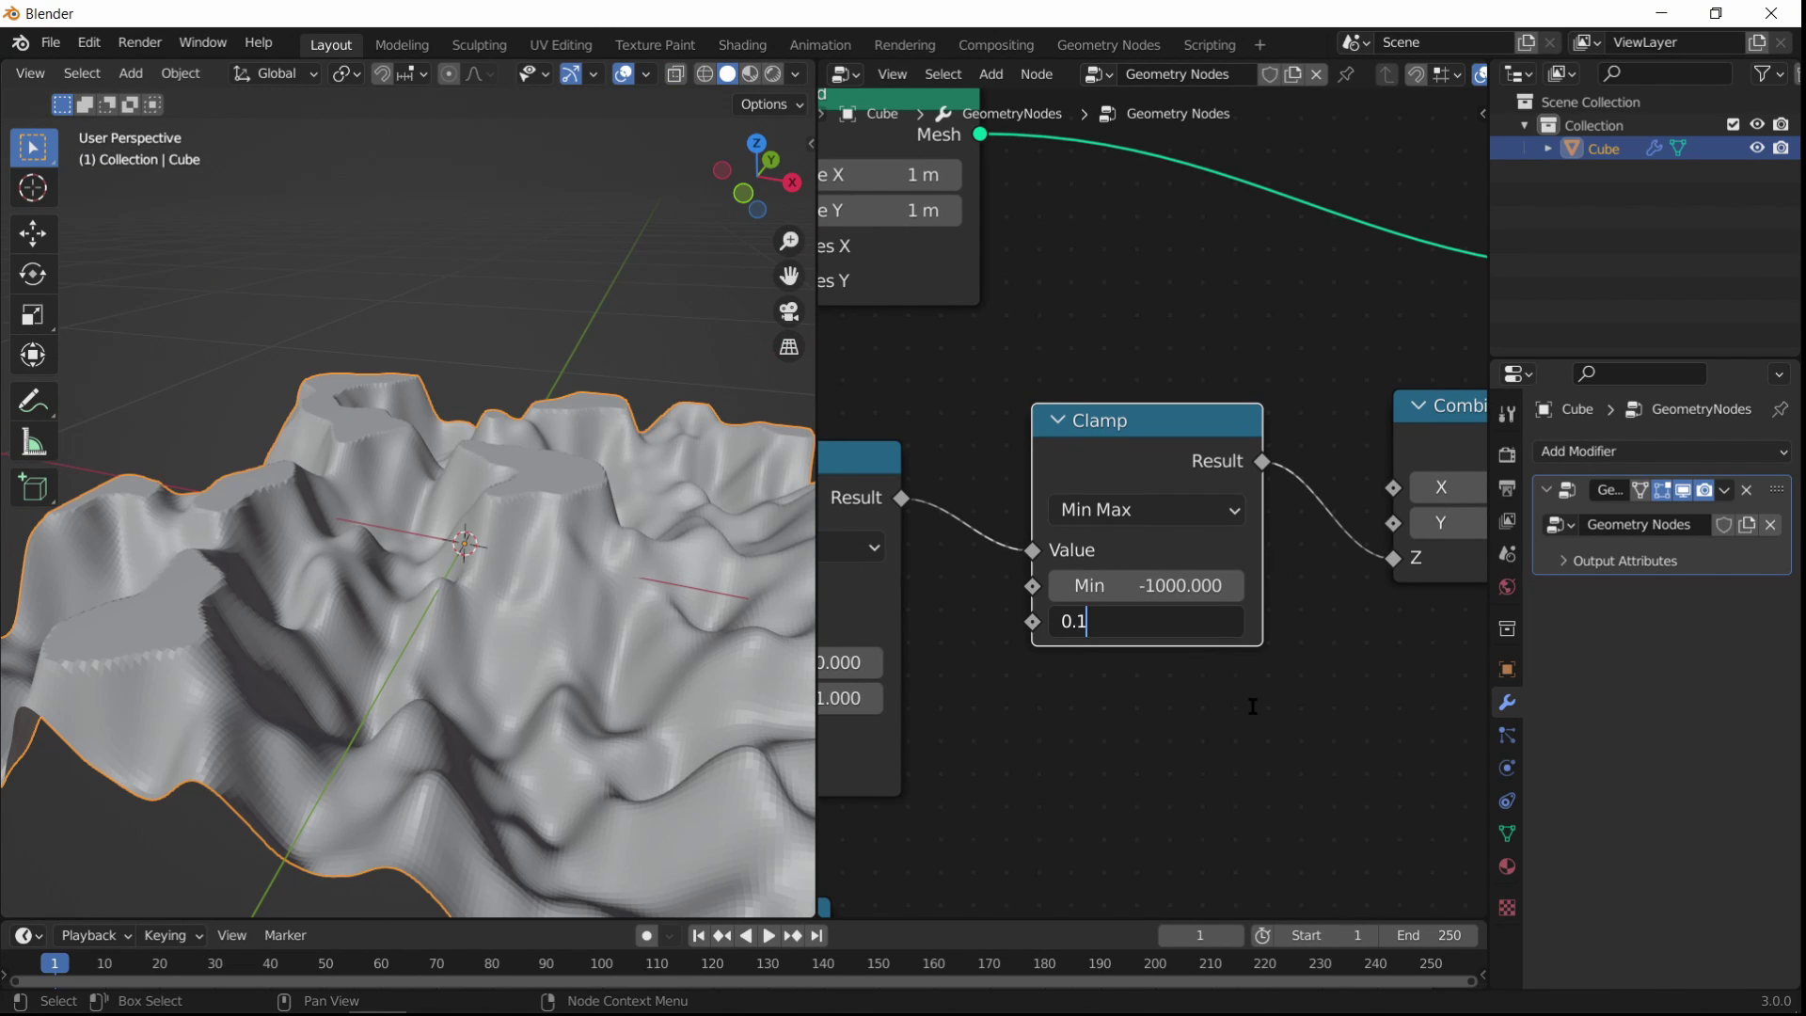
{"action": "type", "text": "5"}
{"action": "key", "text": "Return"}
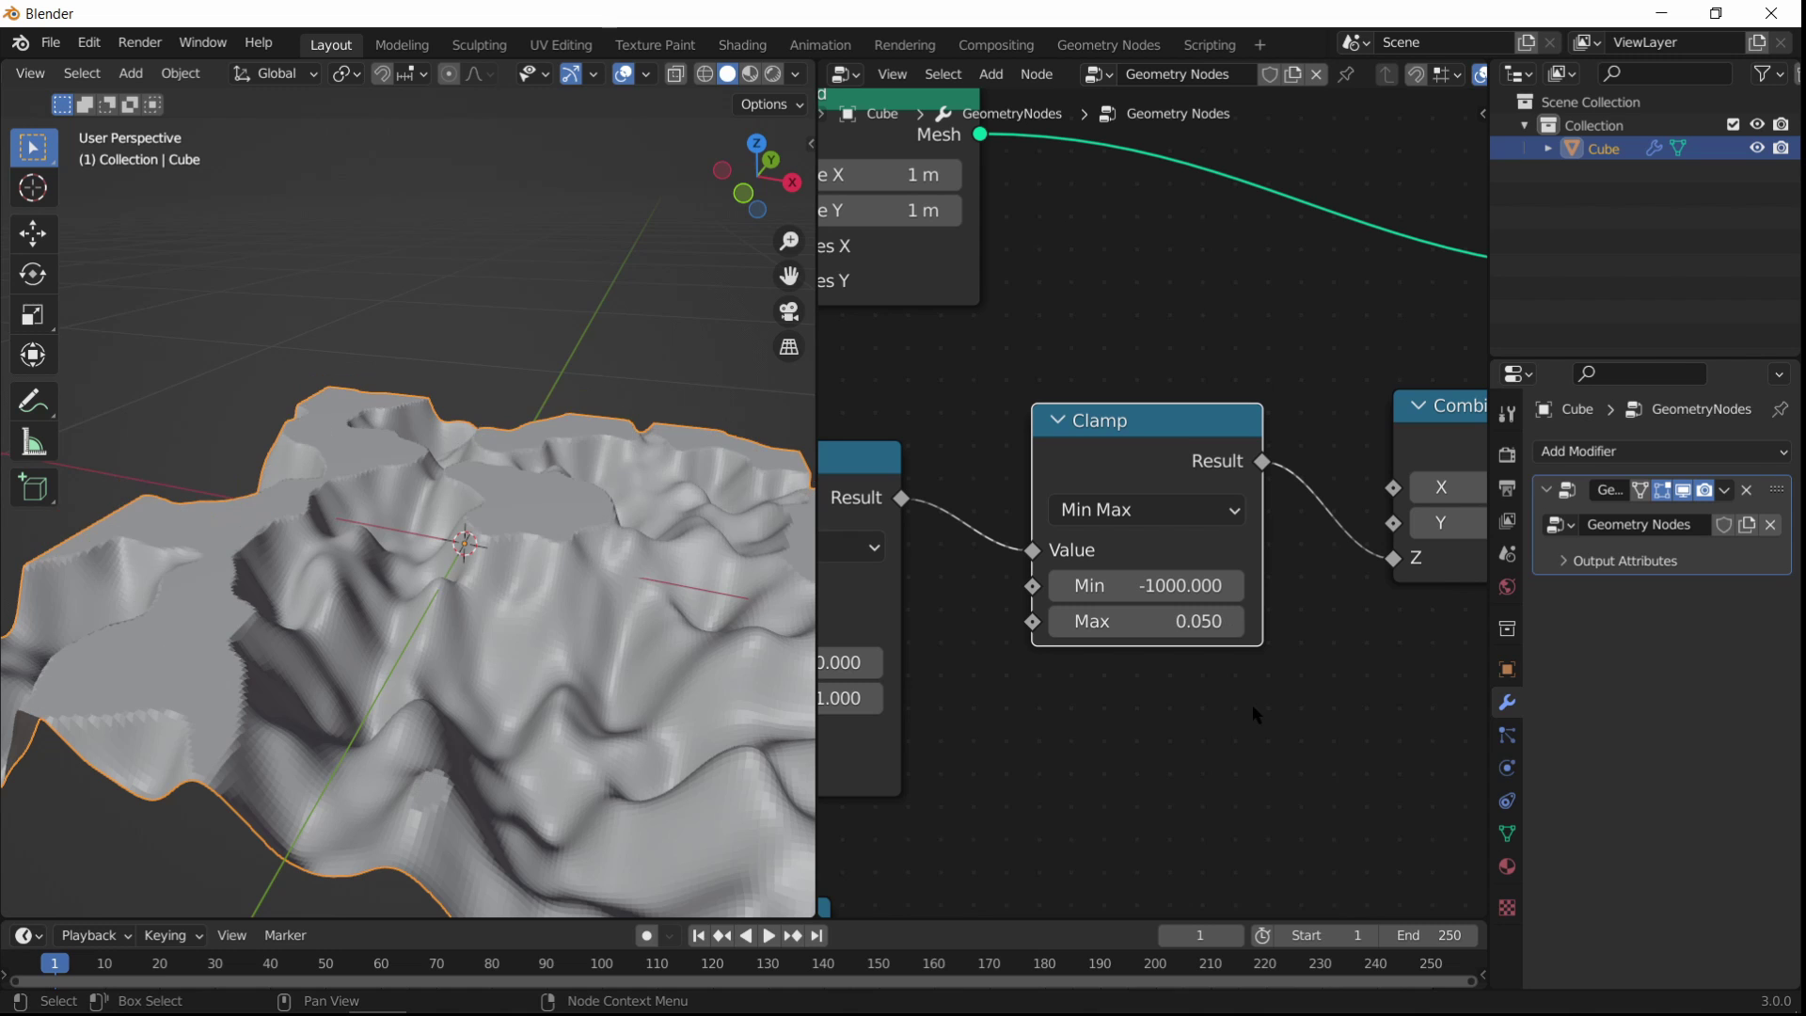
{"action": "middle_click_drag", "start_coordinate": [360, 477], "coordinate": [443, 566]}
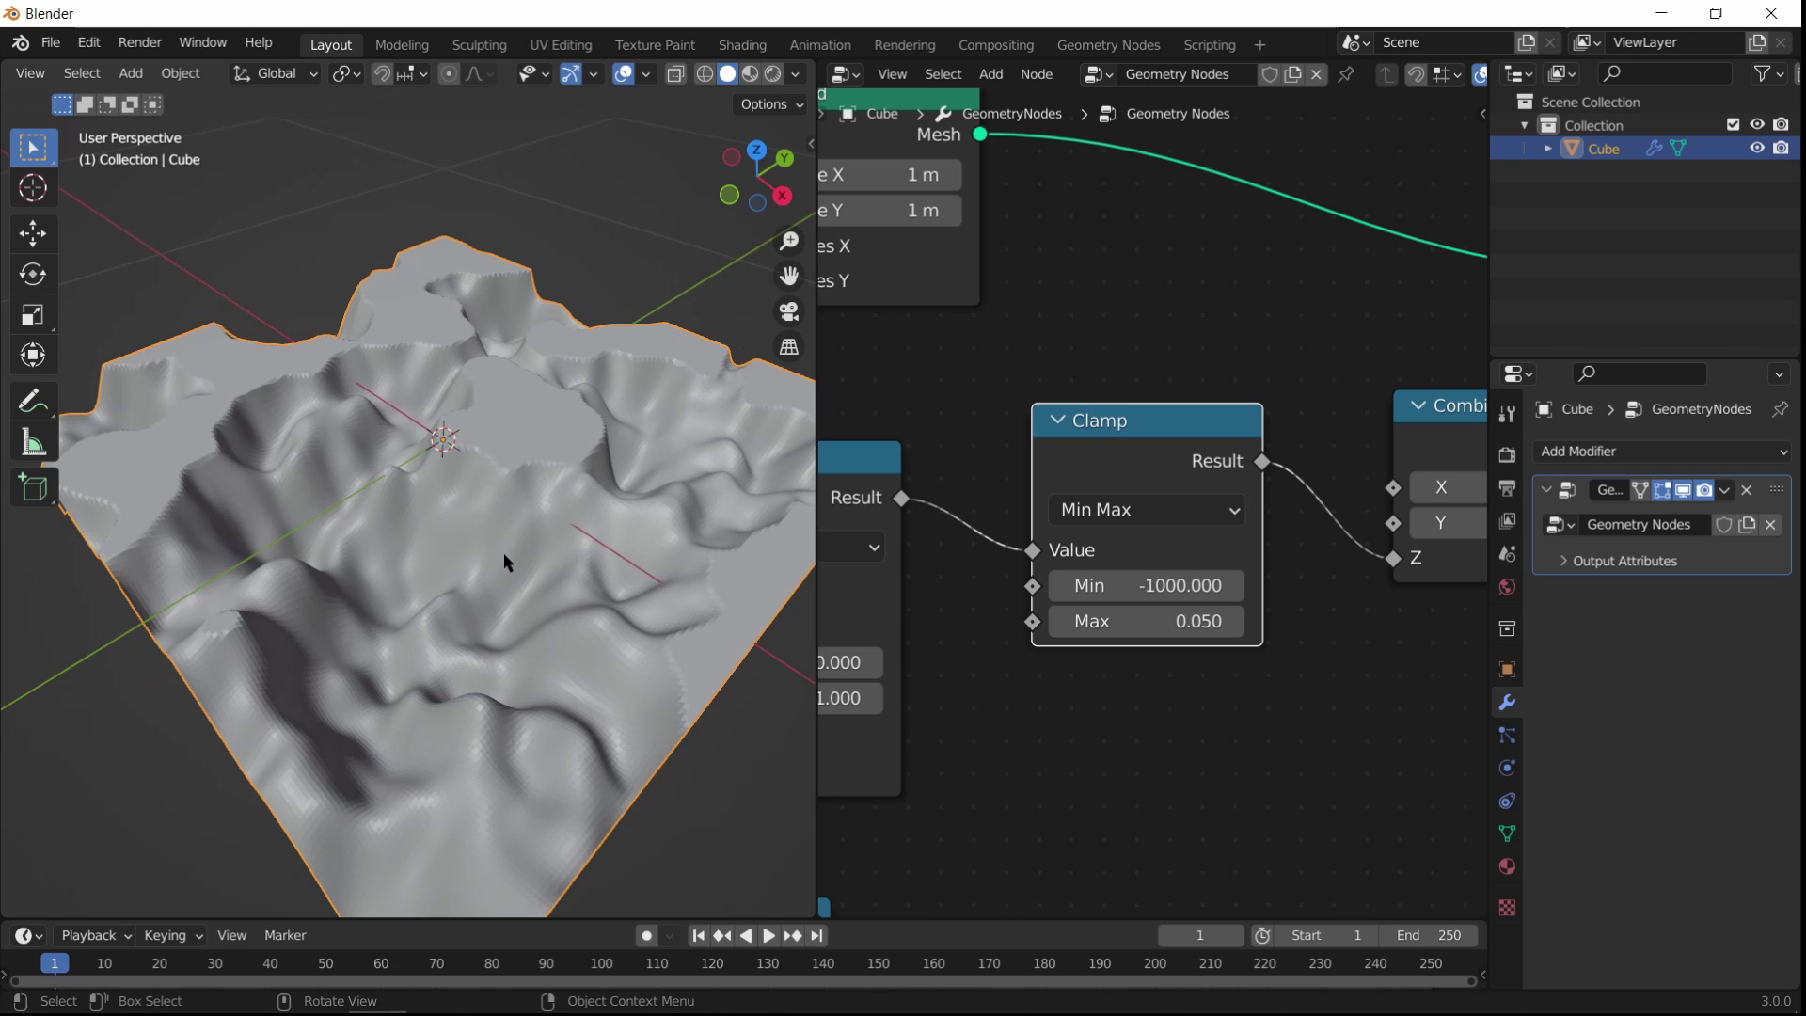
{"action": "middle_click_drag", "start_coordinate": [505, 561], "coordinate": [408, 480]}
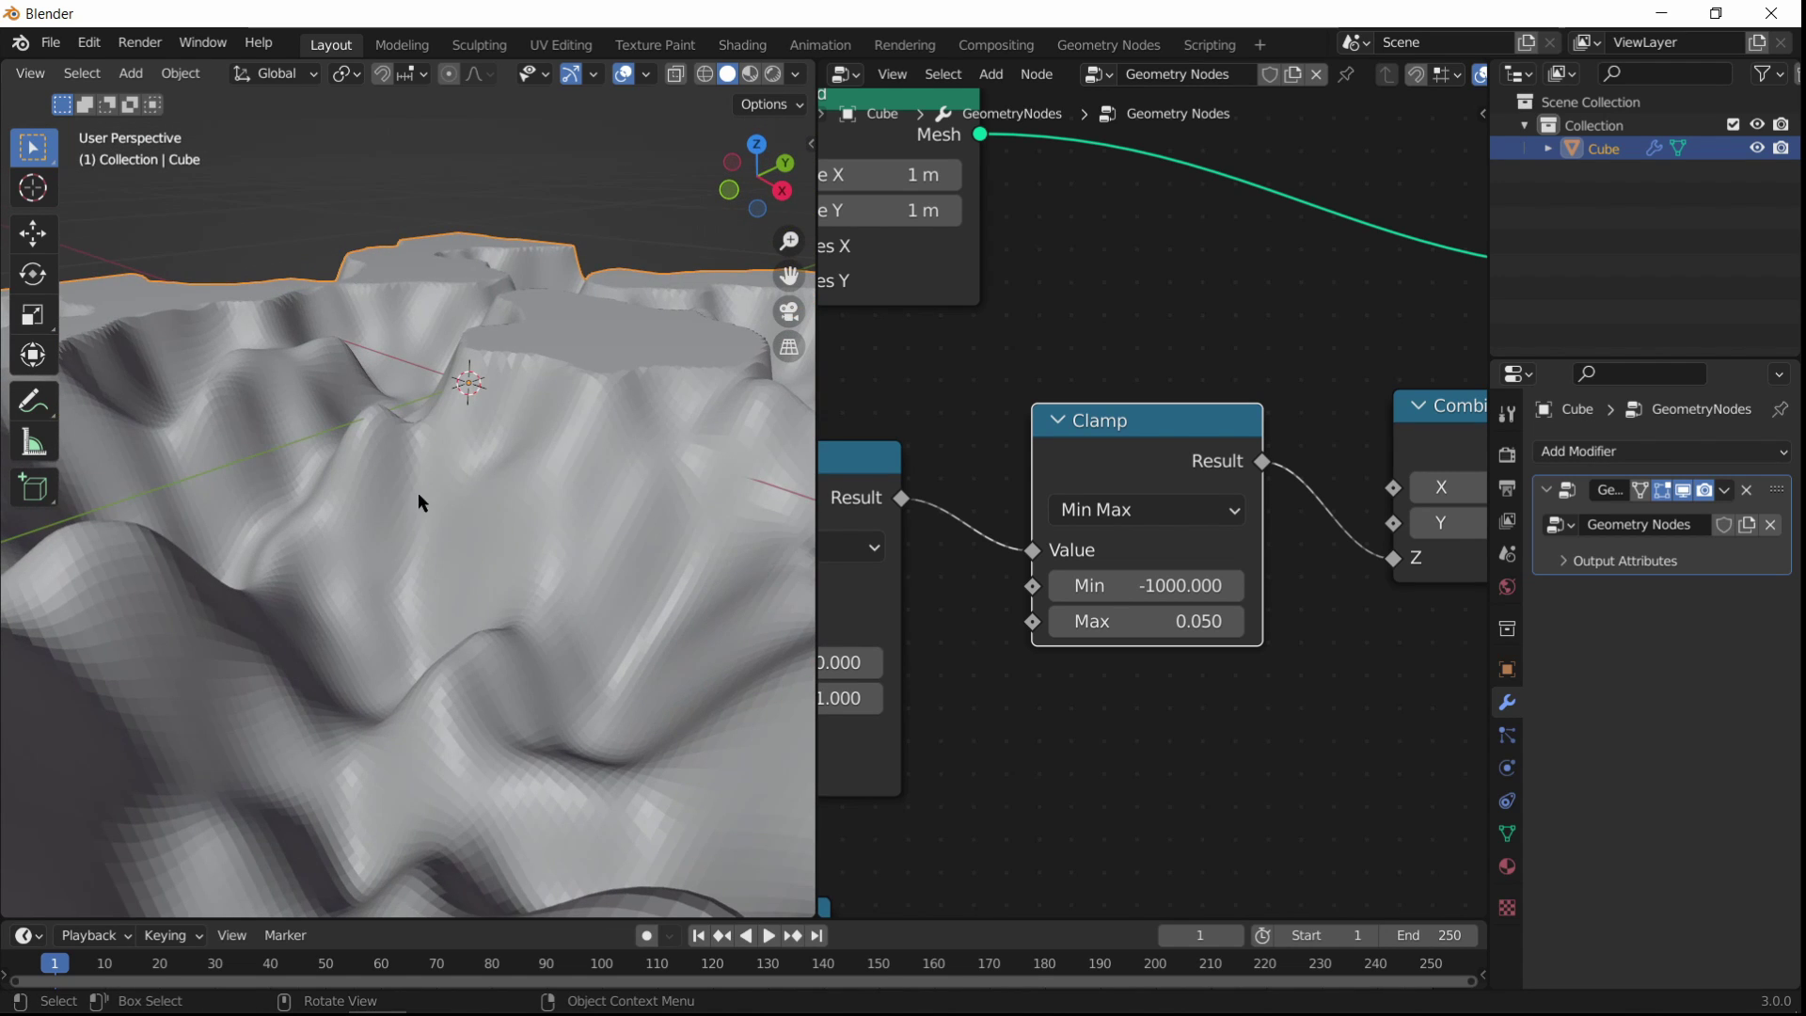
Step: Raise the Noise Texture node's Roughness to 0.833
{"action": "scroll", "coordinate": [418, 493], "scroll_direction": "down", "scroll_amount": 1}
{"action": "middle_click_drag", "start_coordinate": [1203, 672], "coordinate": [1462, 673]}
{"action": "scroll", "coordinate": [1411, 672], "scroll_direction": "down", "scroll_amount": 5}
{"action": "middle_click_drag", "start_coordinate": [931, 660], "coordinate": [1257, 612]}
{"action": "scroll", "coordinate": [1321, 641], "scroll_direction": "up", "scroll_amount": 6}
{"action": "scroll", "coordinate": [1299, 656], "scroll_direction": "up", "scroll_amount": 1}
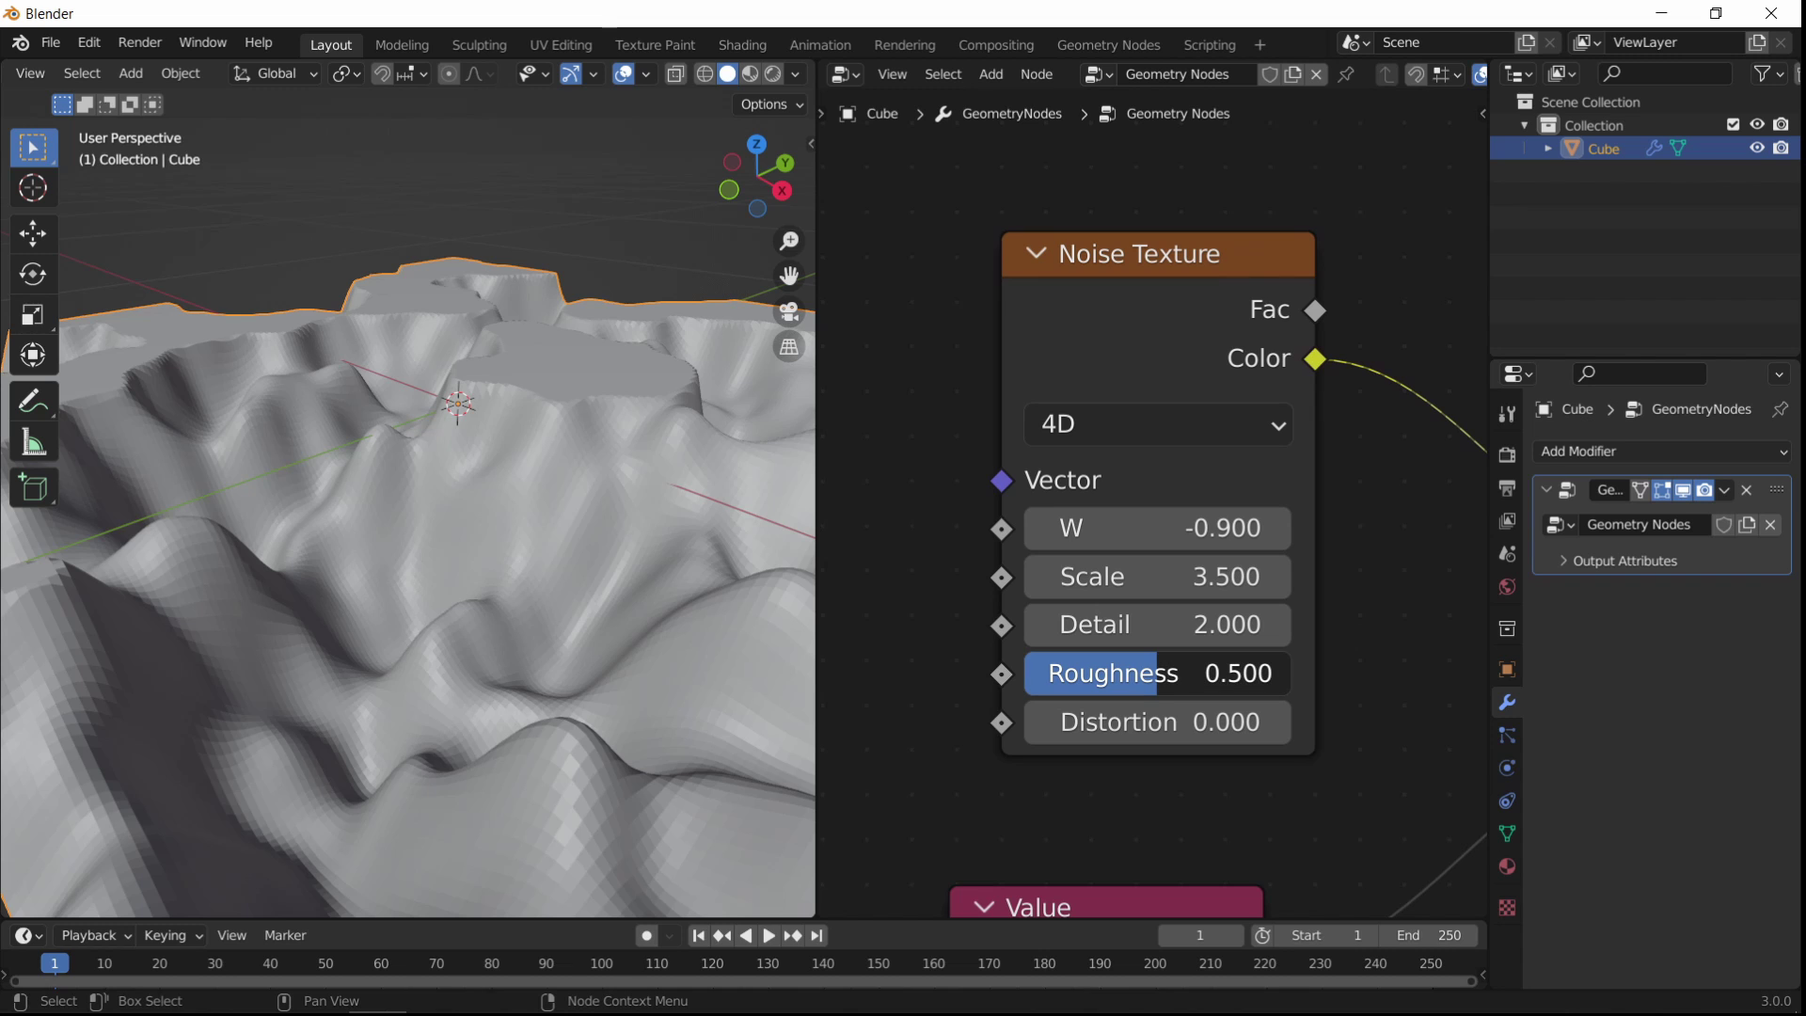
{"action": "left_click_drag", "start_coordinate": [1157, 673], "coordinate": [1243, 673]}
{"action": "middle_click_drag", "start_coordinate": [442, 466], "coordinate": [611, 560]}
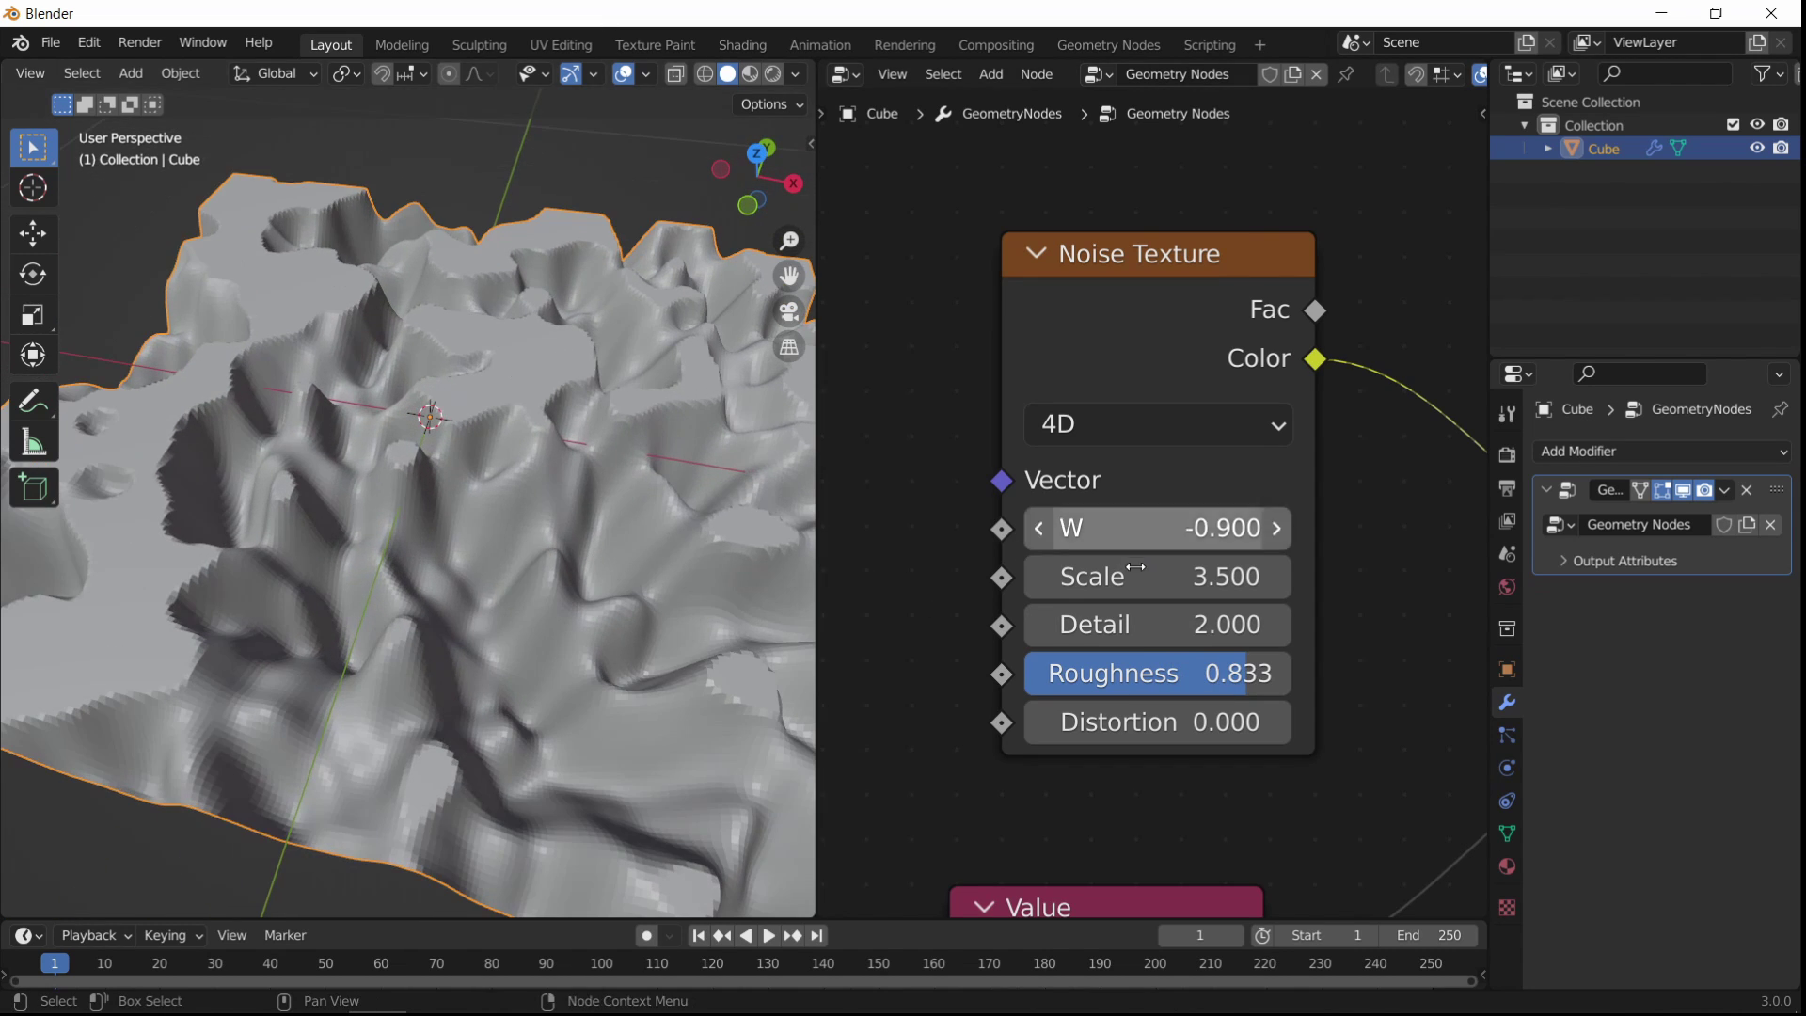
{"action": "middle_click_drag", "start_coordinate": [489, 414], "coordinate": [541, 470]}
Step: Set the Noise Texture node's Detail to 15 and reduce its Roughness to 0.26
{"action": "left_click_drag", "start_coordinate": [1251, 673], "coordinate": [1204, 625]}
{"action": "middle_click_drag", "start_coordinate": [697, 480], "coordinate": [604, 511]}
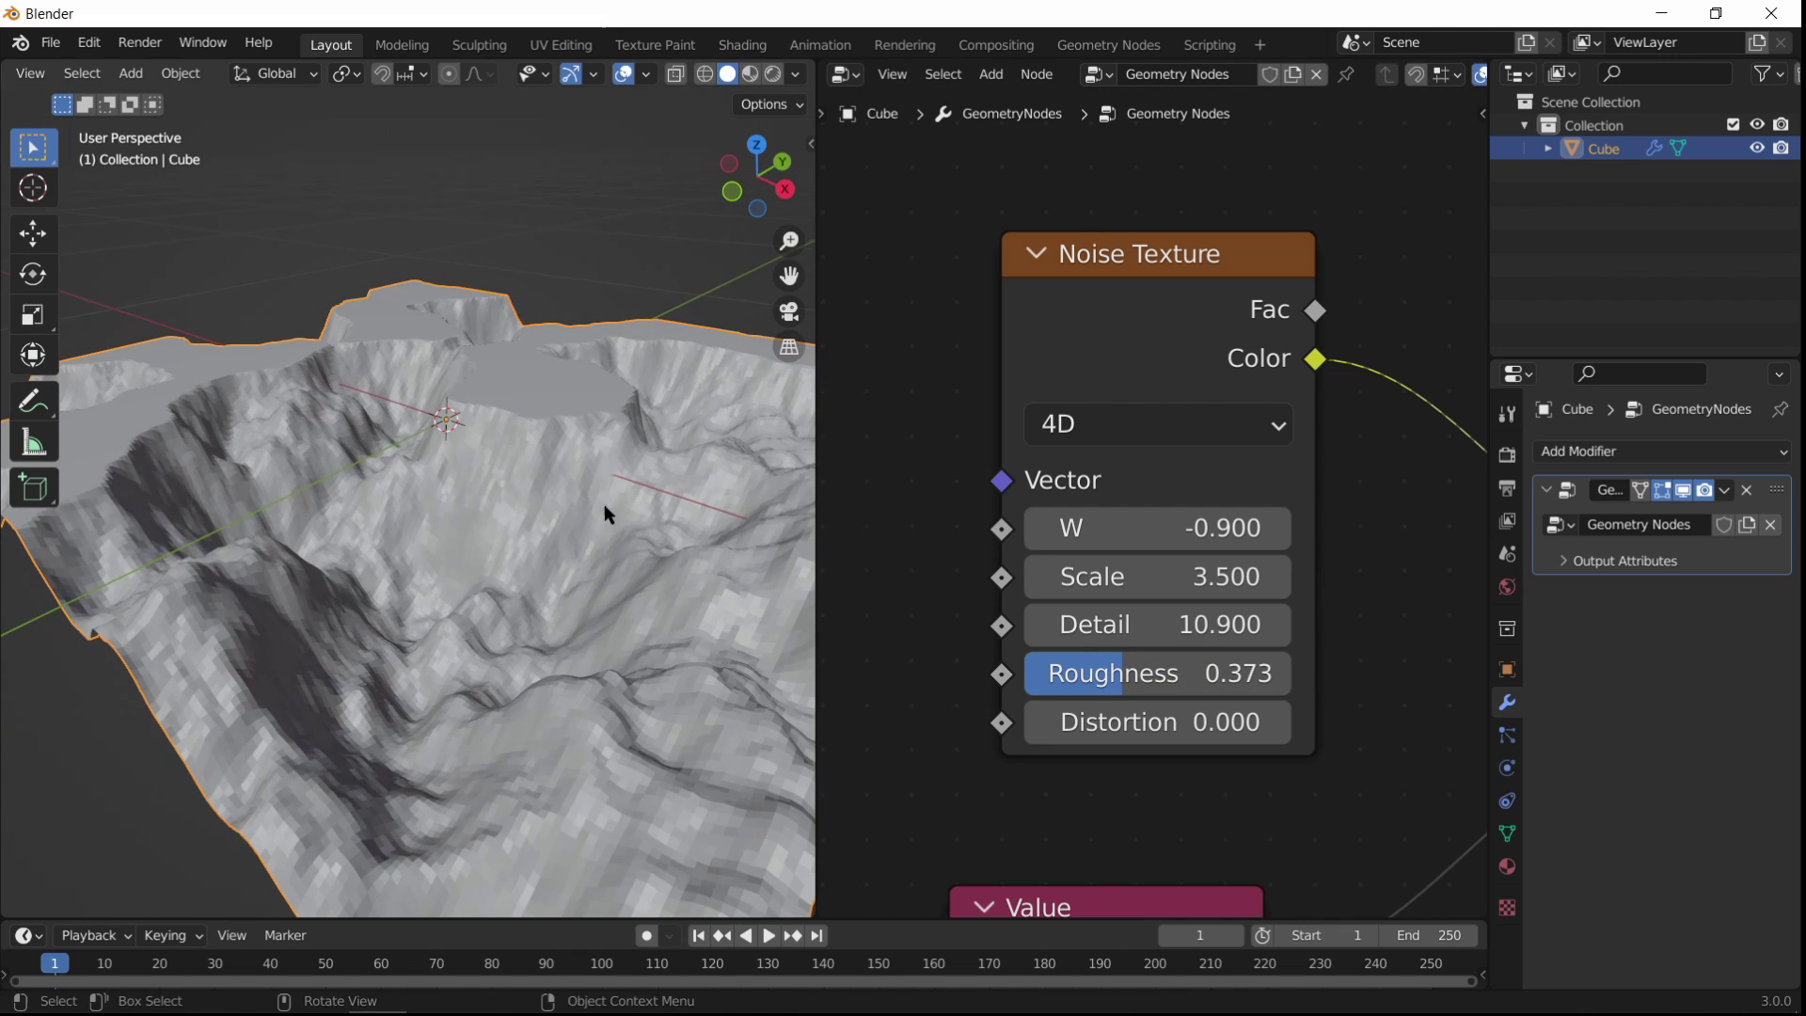
{"action": "left_click", "coordinate": [1155, 625]}
{"action": "key", "text": "Return"}
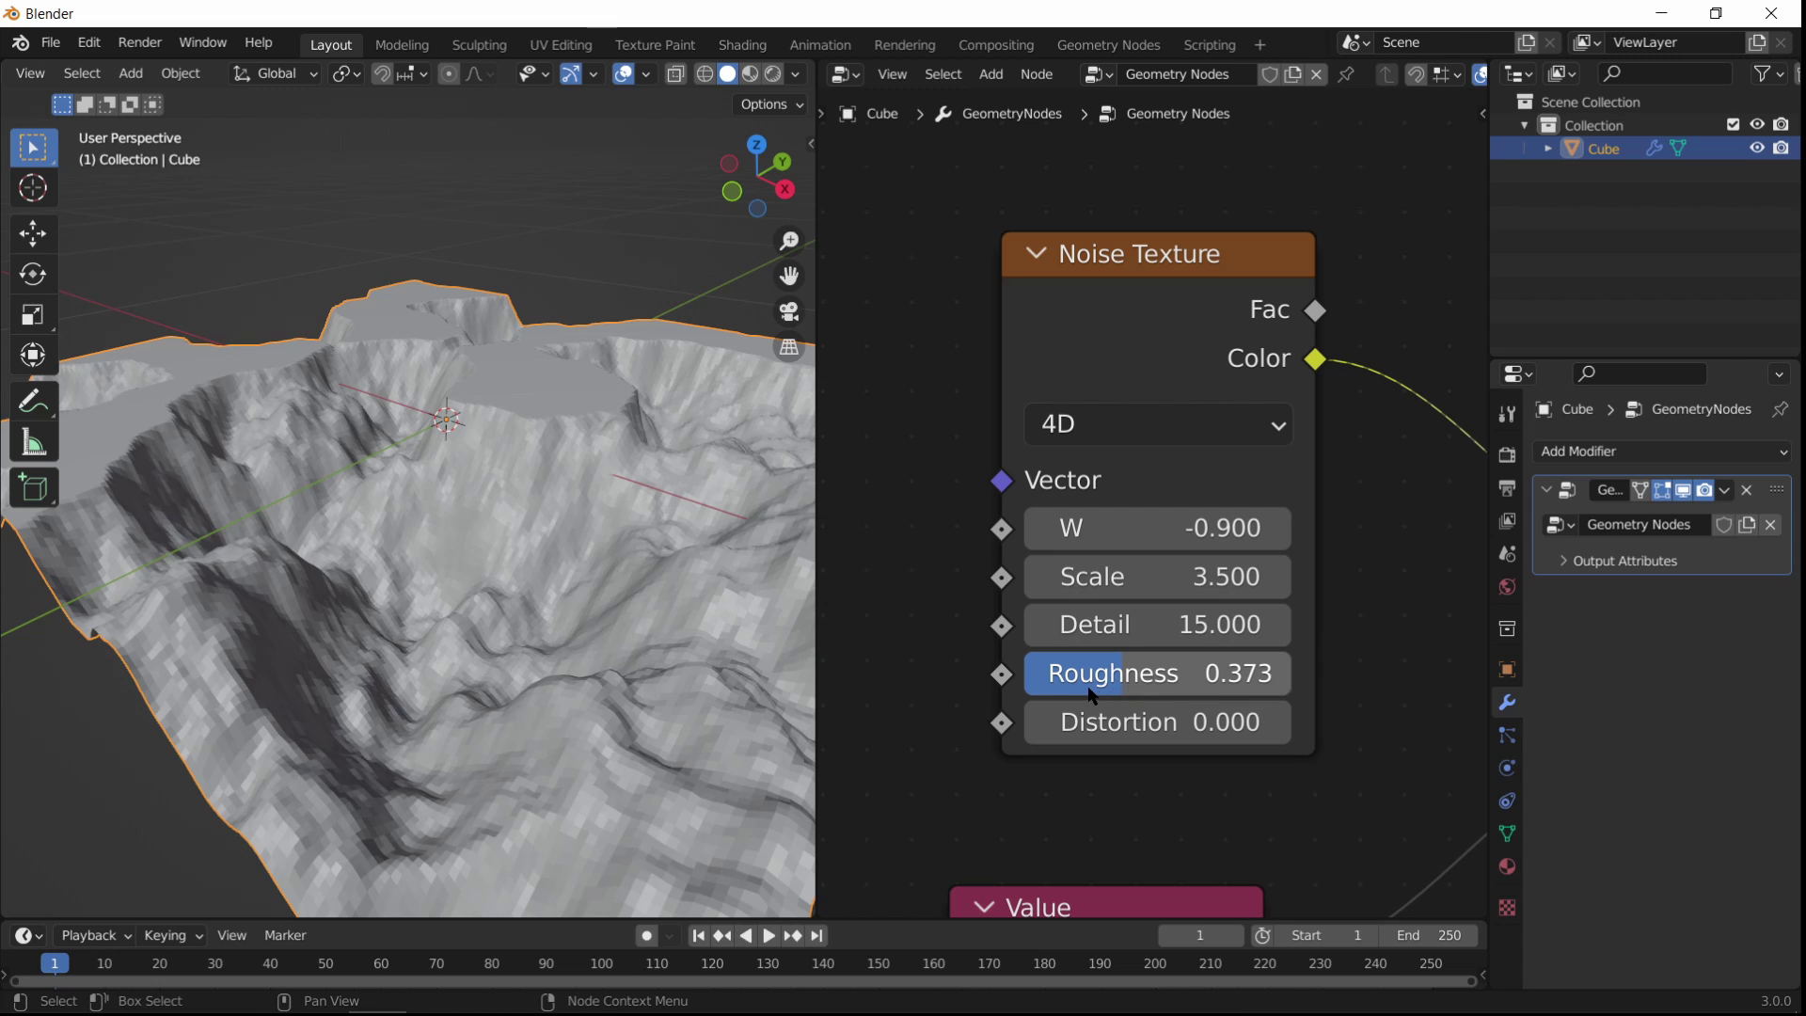
{"action": "mouse_move", "coordinate": [1125, 673]}
{"action": "left_mouse_down"}
{"action": "mouse_move", "coordinate": [1158, 674]}
{"action": "mouse_move", "coordinate": [1093, 673]}
{"action": "left_mouse_up"}
Step: Set the Value node feeding the Grid's Vertices X and Vertices Y to 100
{"action": "scroll", "coordinate": [1151, 498], "scroll_direction": "down", "scroll_amount": 7}
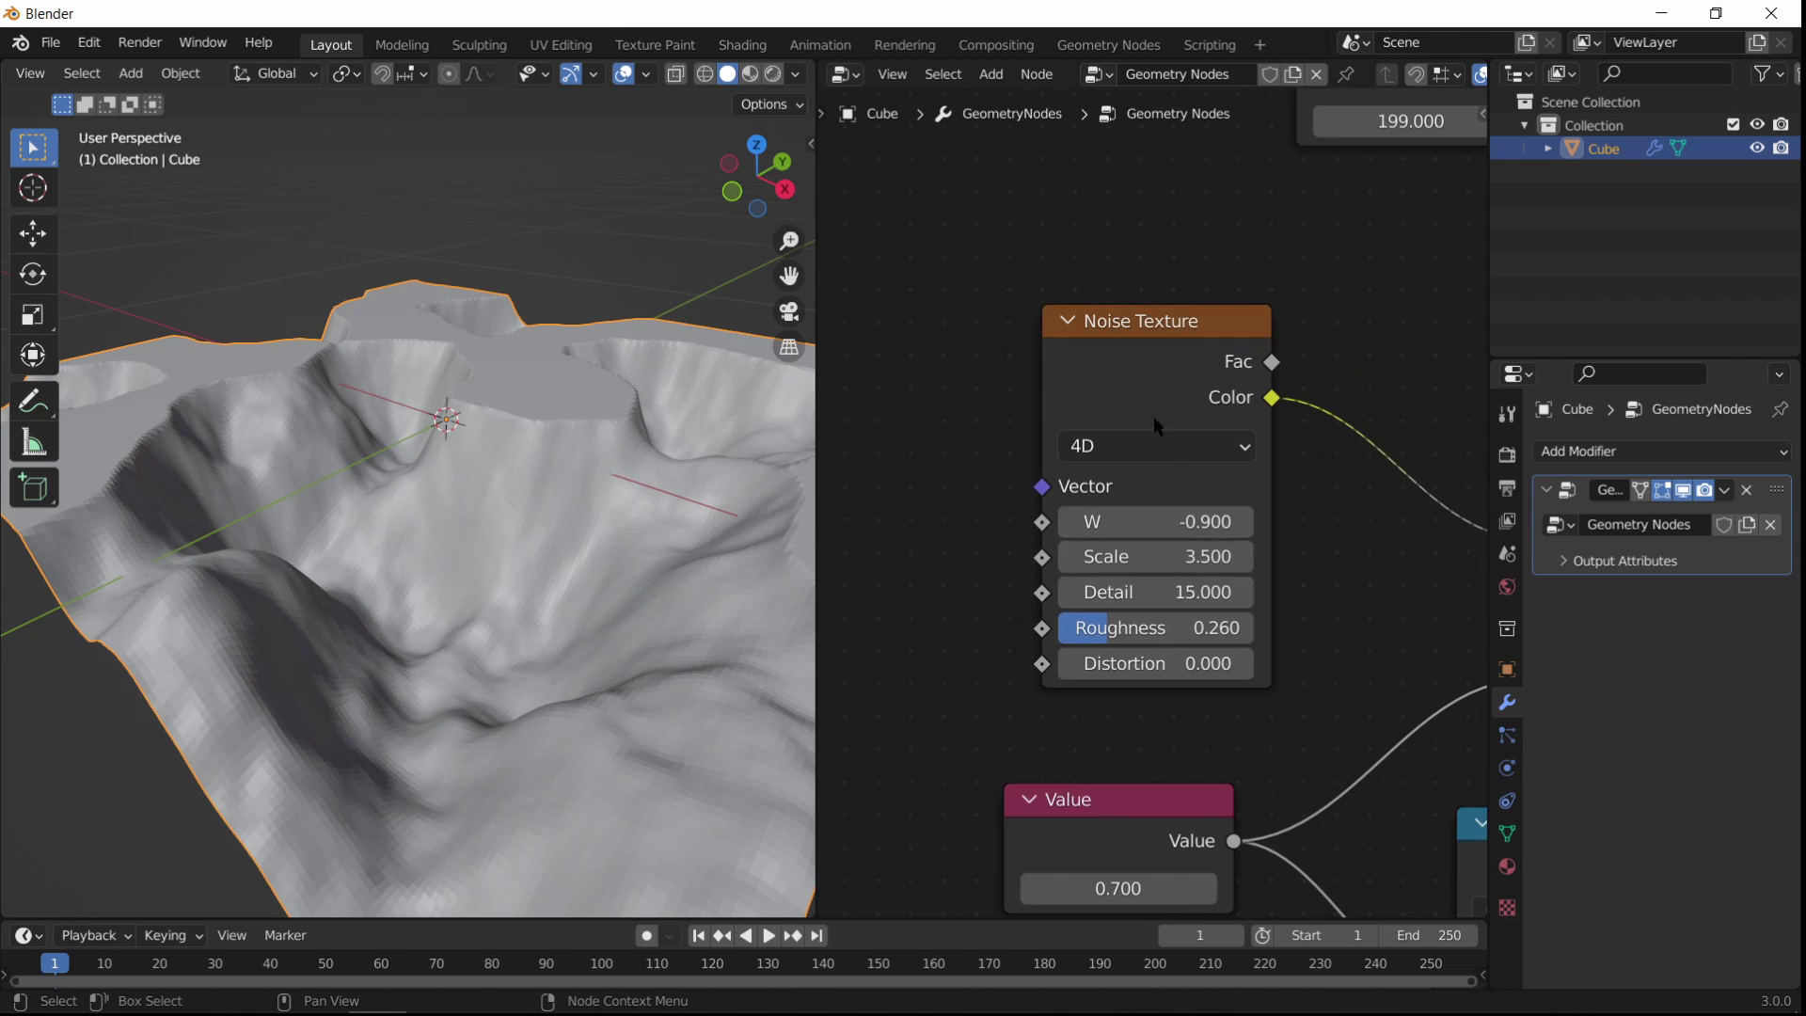
{"action": "middle_click_drag", "start_coordinate": [1069, 346], "coordinate": [1056, 615]}
{"action": "scroll", "coordinate": [1199, 526], "scroll_direction": "up", "scroll_amount": 1}
{"action": "middle_click_drag", "start_coordinate": [1196, 528], "coordinate": [960, 638]}
{"action": "scroll", "coordinate": [968, 634], "scroll_direction": "up", "scroll_amount": 1}
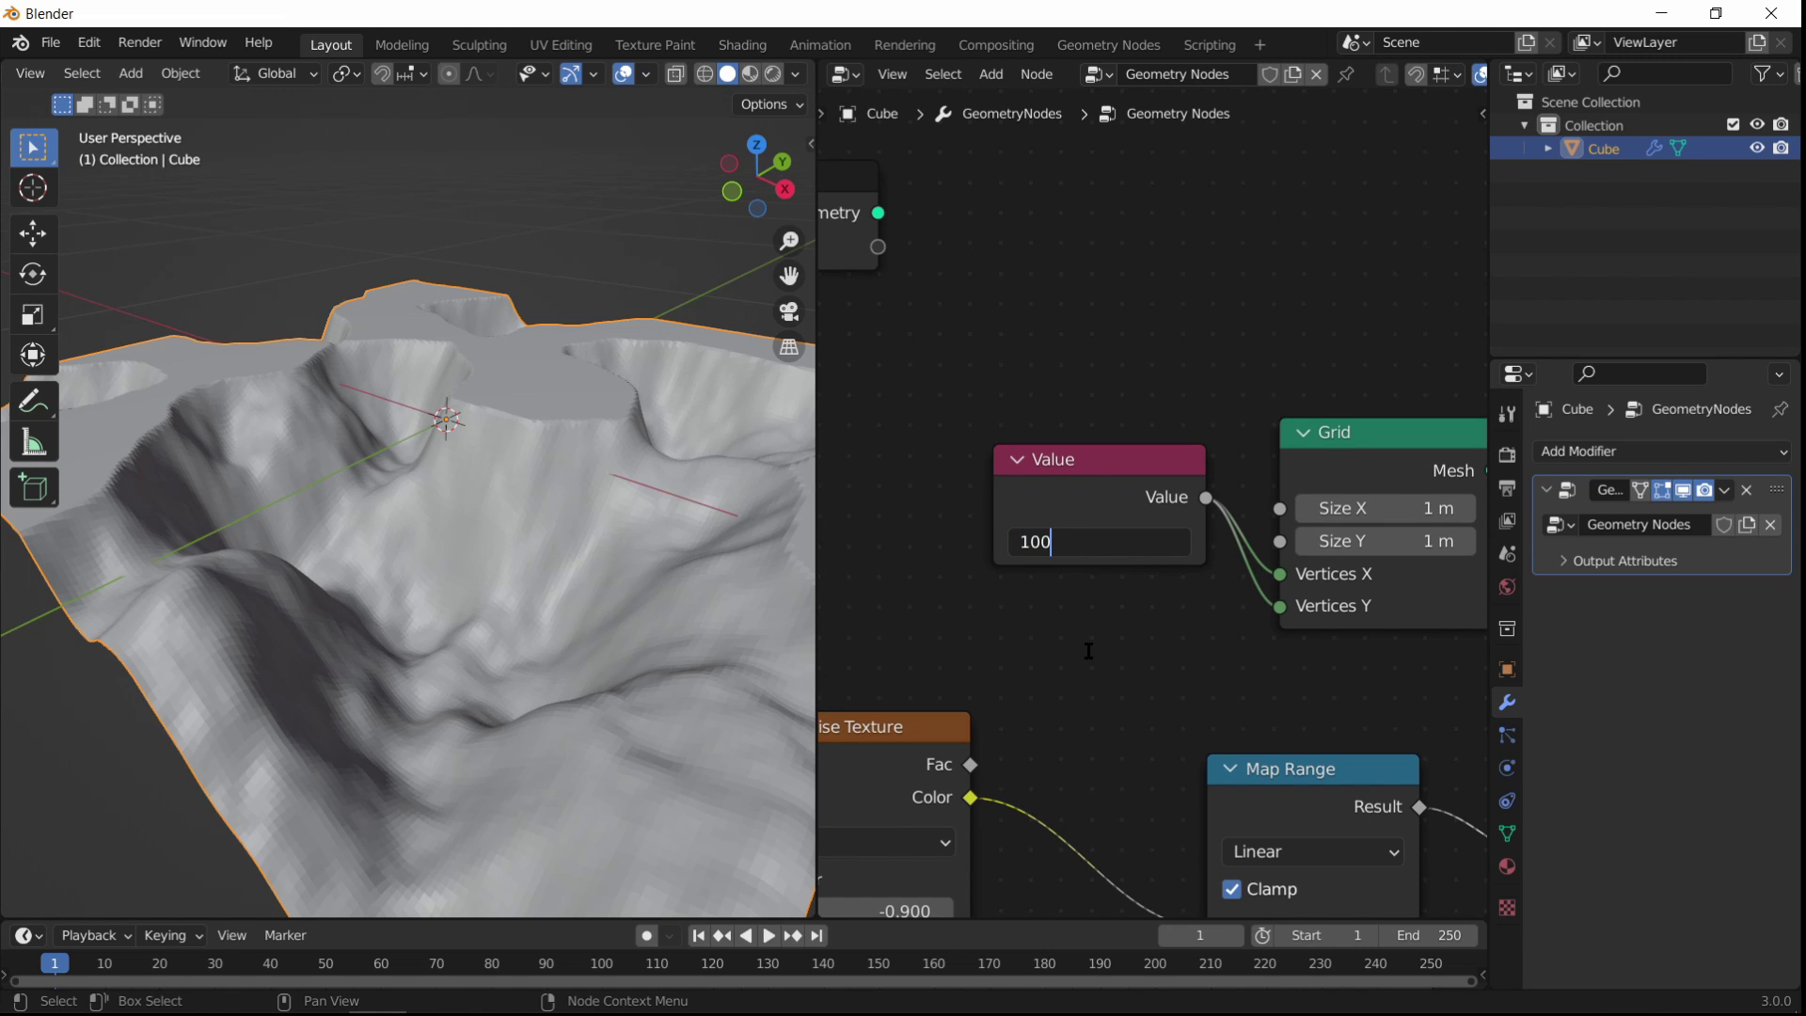
{"action": "key", "text": "Return"}
Step: Increase the Noise Texture node's Roughness to 0.453
{"action": "middle_click_drag", "start_coordinate": [987, 763], "coordinate": [1234, 413]}
{"action": "scroll", "coordinate": [1159, 636], "scroll_direction": "up", "scroll_amount": 3}
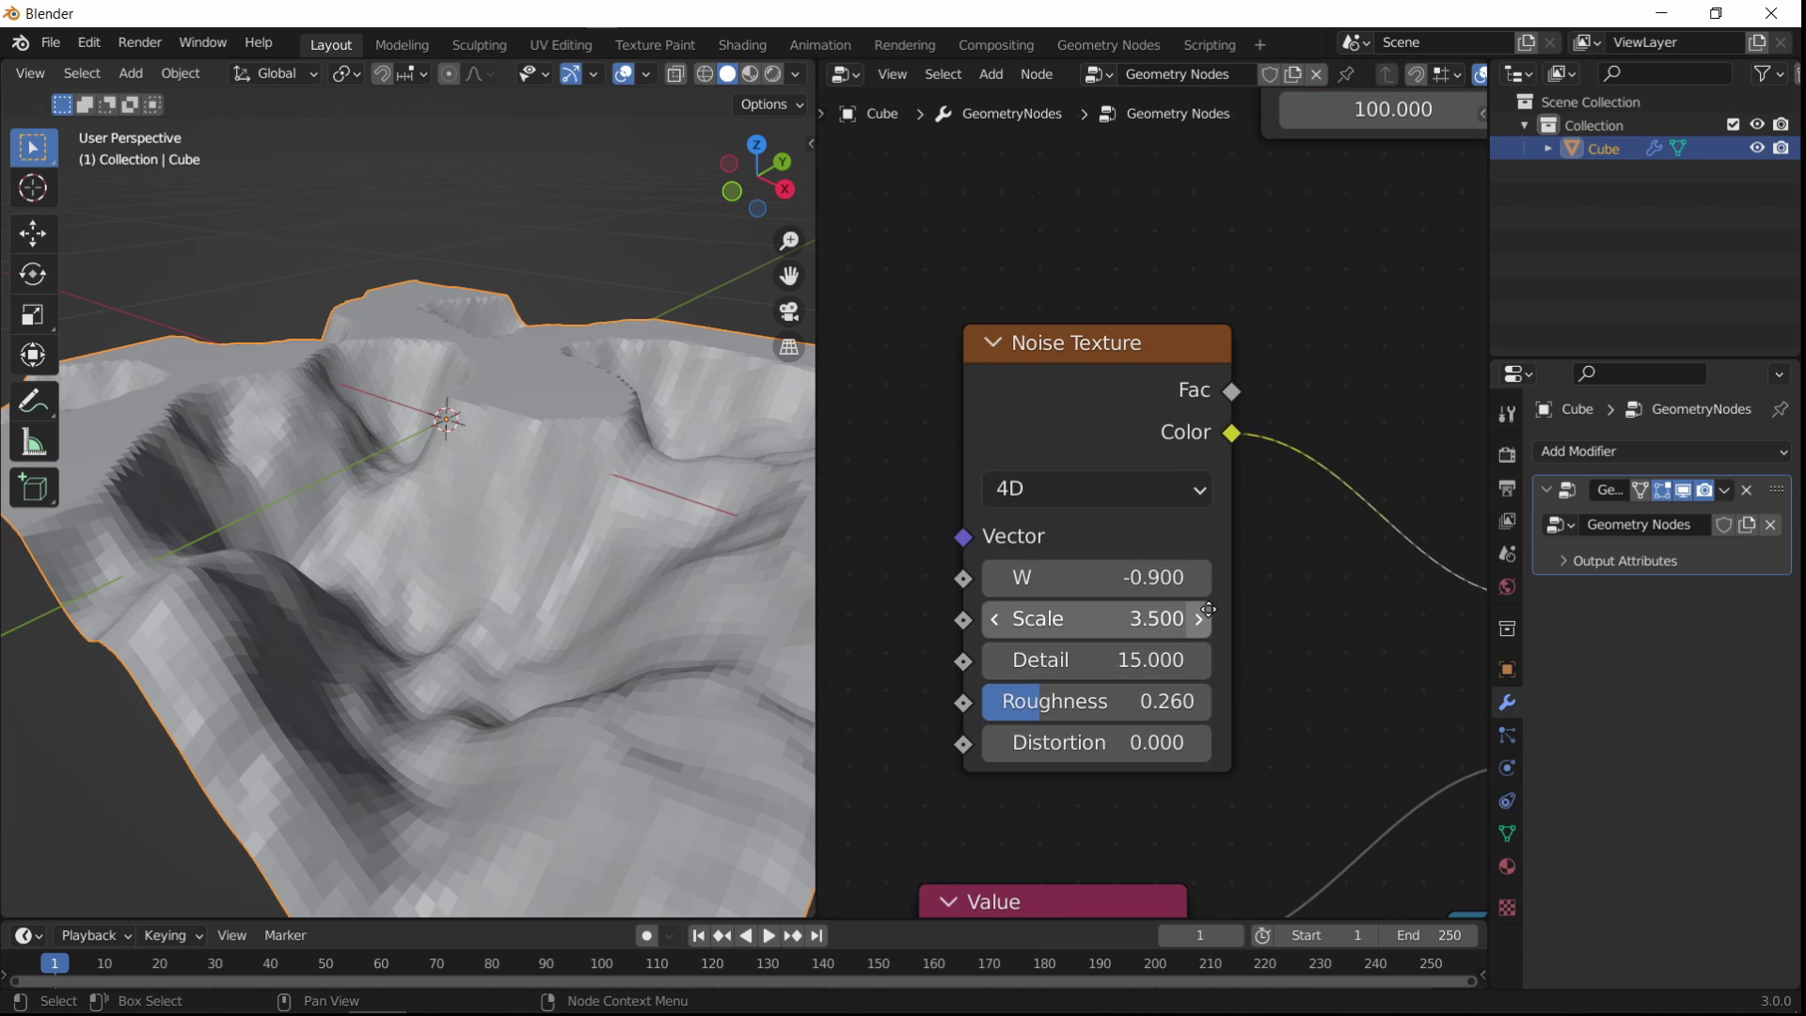
{"action": "middle_click_drag", "start_coordinate": [1209, 610], "coordinate": [1251, 611]}
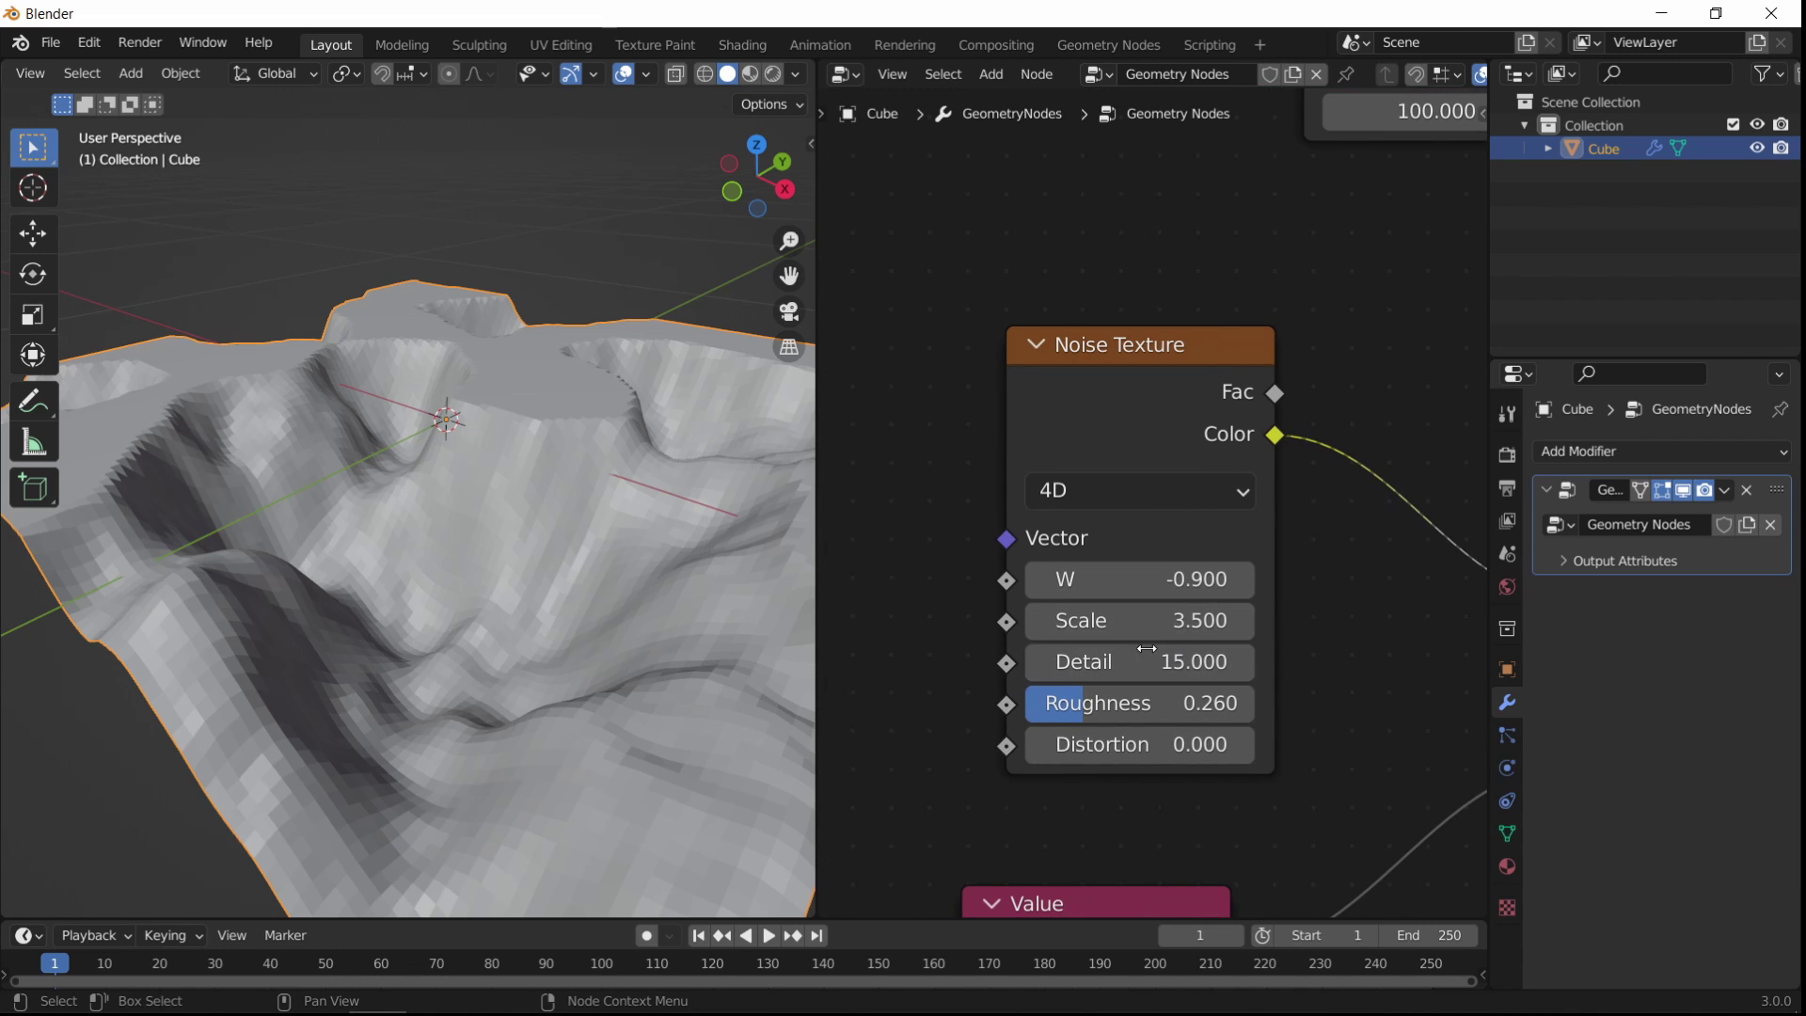
{"action": "left_click", "coordinate": [1295, 704]}
{"action": "left_click_drag", "start_coordinate": [1187, 705], "coordinate": [1232, 705]}
{"action": "scroll", "coordinate": [572, 599], "scroll_direction": "up", "scroll_amount": 2}
{"action": "middle_click_drag", "start_coordinate": [522, 546], "coordinate": [653, 581]}
Step: Add a Set Shade Smooth node on the geometry link just before the Group Output
{"action": "scroll", "coordinate": [1322, 611], "scroll_direction": "down", "scroll_amount": 4}
{"action": "middle_click_drag", "start_coordinate": [1321, 611], "coordinate": [1120, 722]}
{"action": "scroll", "coordinate": [1106, 609], "scroll_direction": "up", "scroll_amount": 5}
{"action": "middle_click_drag", "start_coordinate": [1106, 611], "coordinate": [1037, 826]}
{"action": "left_click_drag", "start_coordinate": [1044, 525], "coordinate": [1387, 549]}
{"action": "key", "text": "shift+a"}
{"action": "left_click", "coordinate": [1229, 393]}
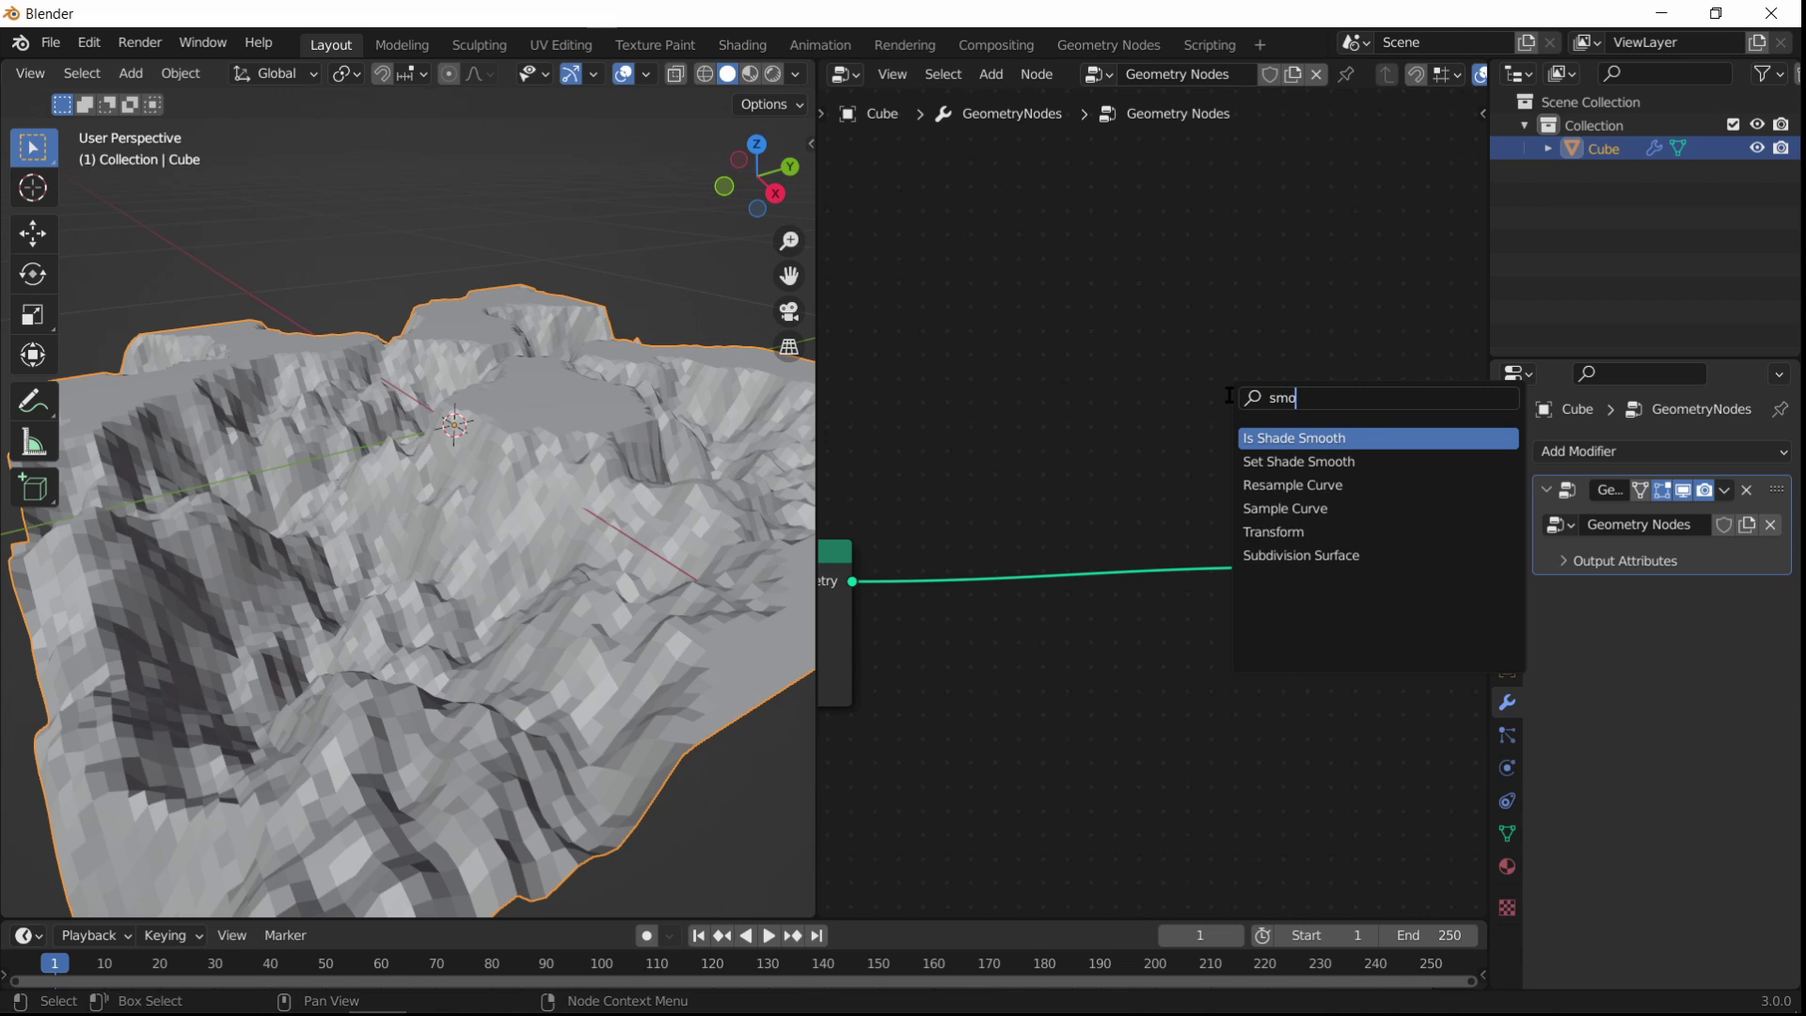
{"action": "key", "text": "Down"}
{"action": "key", "text": "Return"}
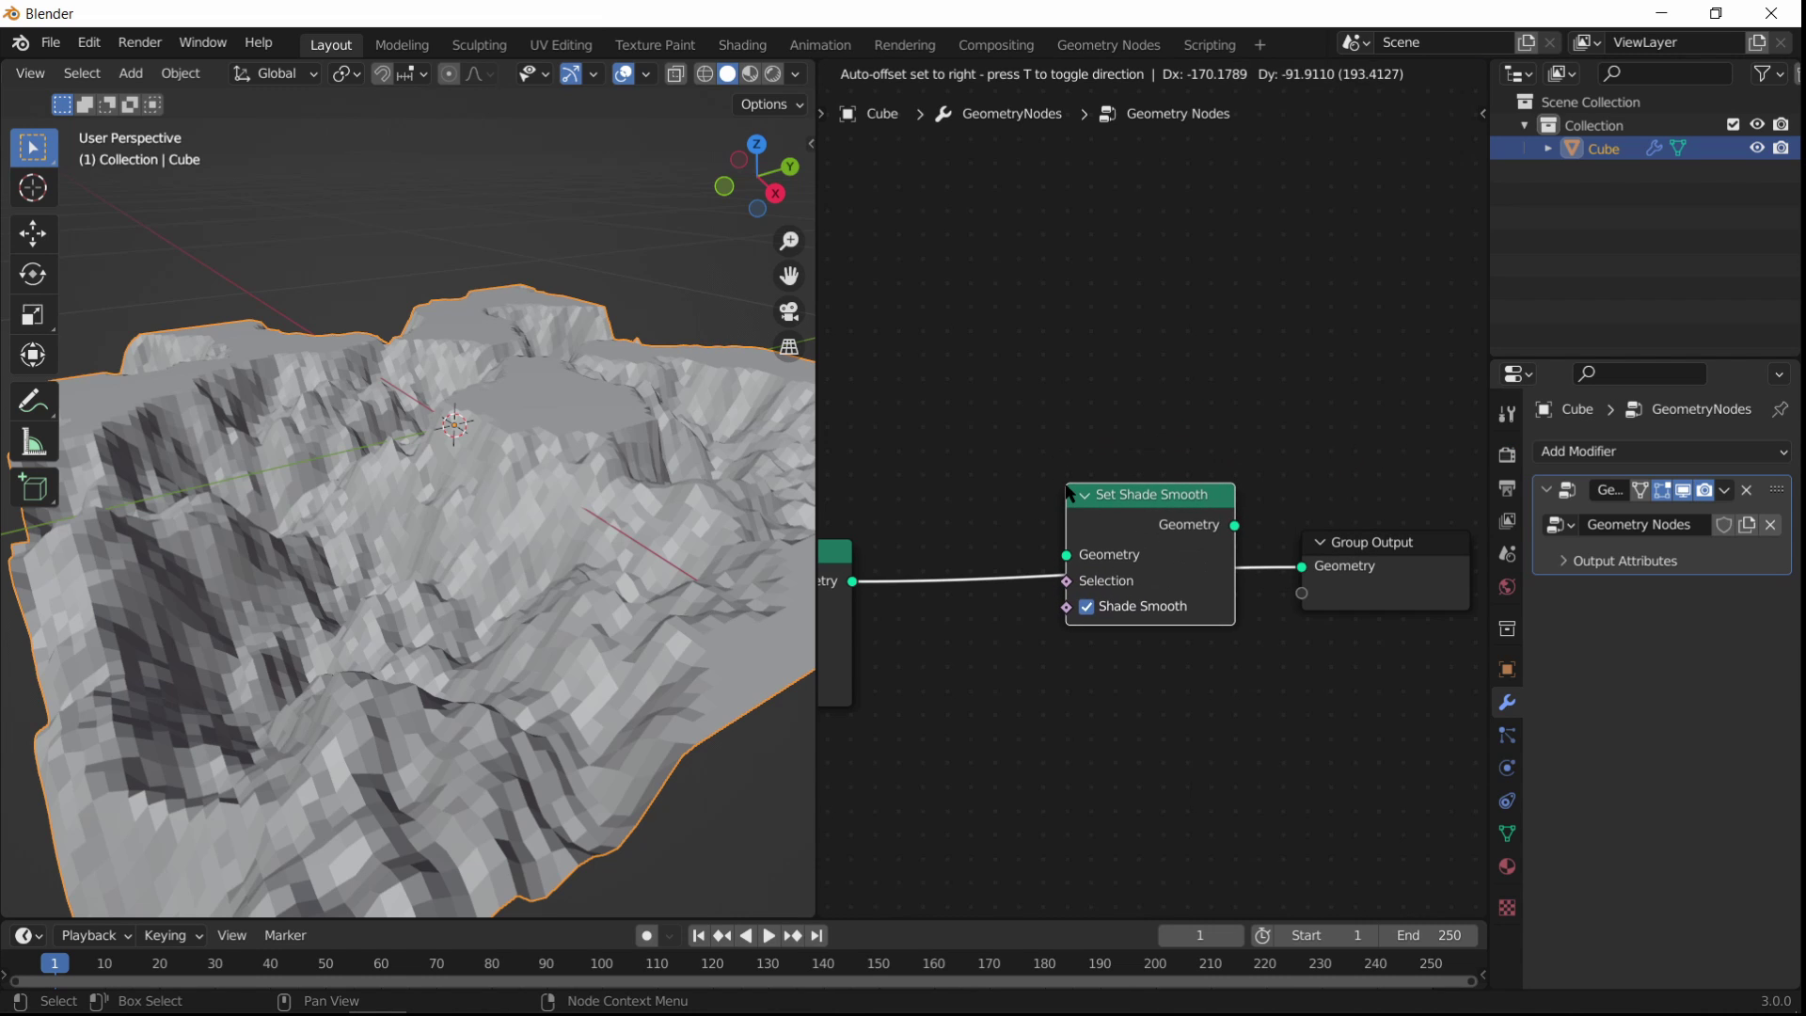
{"action": "left_click", "coordinate": [1114, 555]}
Step: Inspect the smooth-shaded terrain and the Noise Texture node's settings
{"action": "middle_click_drag", "start_coordinate": [948, 659], "coordinate": [1652, 688]}
{"action": "scroll", "coordinate": [480, 600], "scroll_direction": "down", "scroll_amount": 2}
{"action": "scroll", "coordinate": [1092, 702], "scroll_direction": "down", "scroll_amount": 1}
{"action": "scroll", "coordinate": [477, 543], "scroll_direction": "up", "scroll_amount": 1}
{"action": "middle_click_drag", "start_coordinate": [476, 543], "coordinate": [513, 565]}
{"action": "middle_click_drag", "start_coordinate": [1068, 623], "coordinate": [1370, 529]}
{"action": "middle_click_drag", "start_coordinate": [1240, 622], "coordinate": [1463, 564]}
{"action": "middle_click_drag", "start_coordinate": [956, 644], "coordinate": [1121, 446]}
{"action": "middle_click_drag", "start_coordinate": [506, 581], "coordinate": [541, 564]}
{"action": "scroll", "coordinate": [1114, 623], "scroll_direction": "up", "scroll_amount": 4}
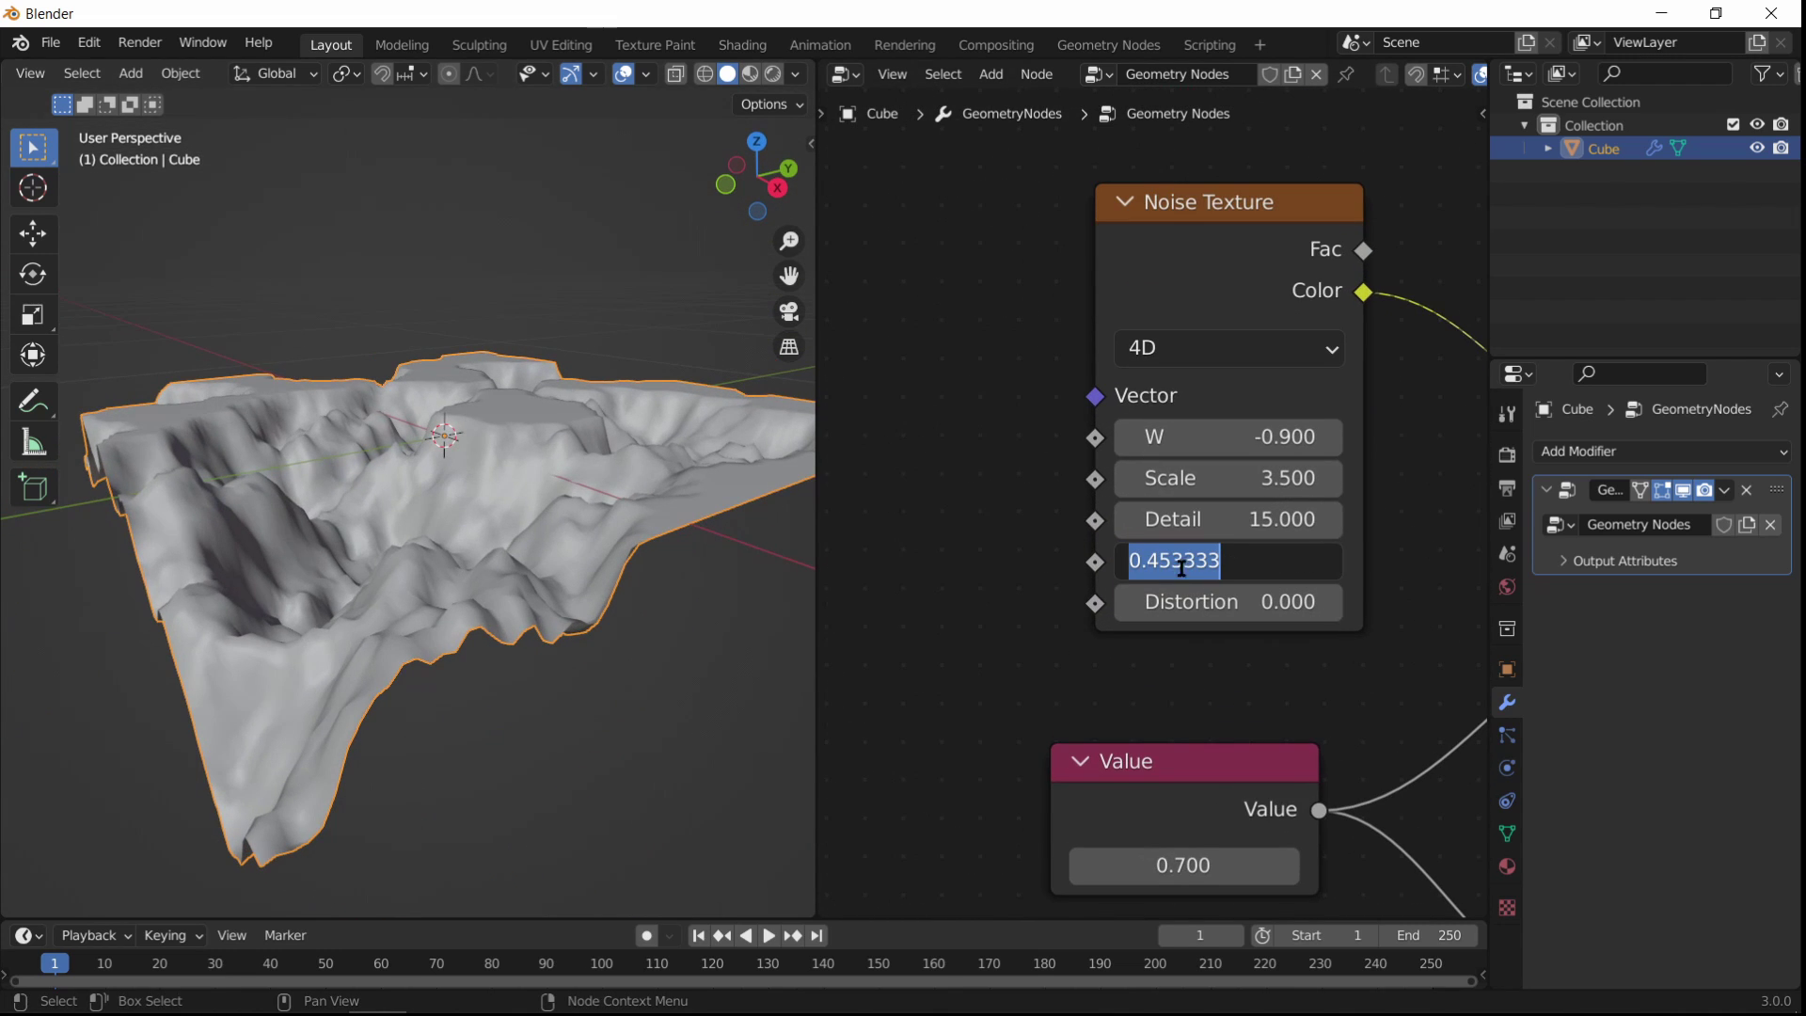
{"action": "left_click", "coordinate": [957, 508]}
Step: Set the Noise Texture node's Scale to 2 and check the terrain shape
{"action": "middle_click_drag", "start_coordinate": [968, 484], "coordinate": [946, 638]}
{"action": "scroll", "coordinate": [493, 551], "scroll_direction": "down", "scroll_amount": 2}
{"action": "middle_click_drag", "start_coordinate": [493, 551], "coordinate": [512, 602]}
{"action": "scroll", "coordinate": [538, 620], "scroll_direction": "up", "scroll_amount": 3}
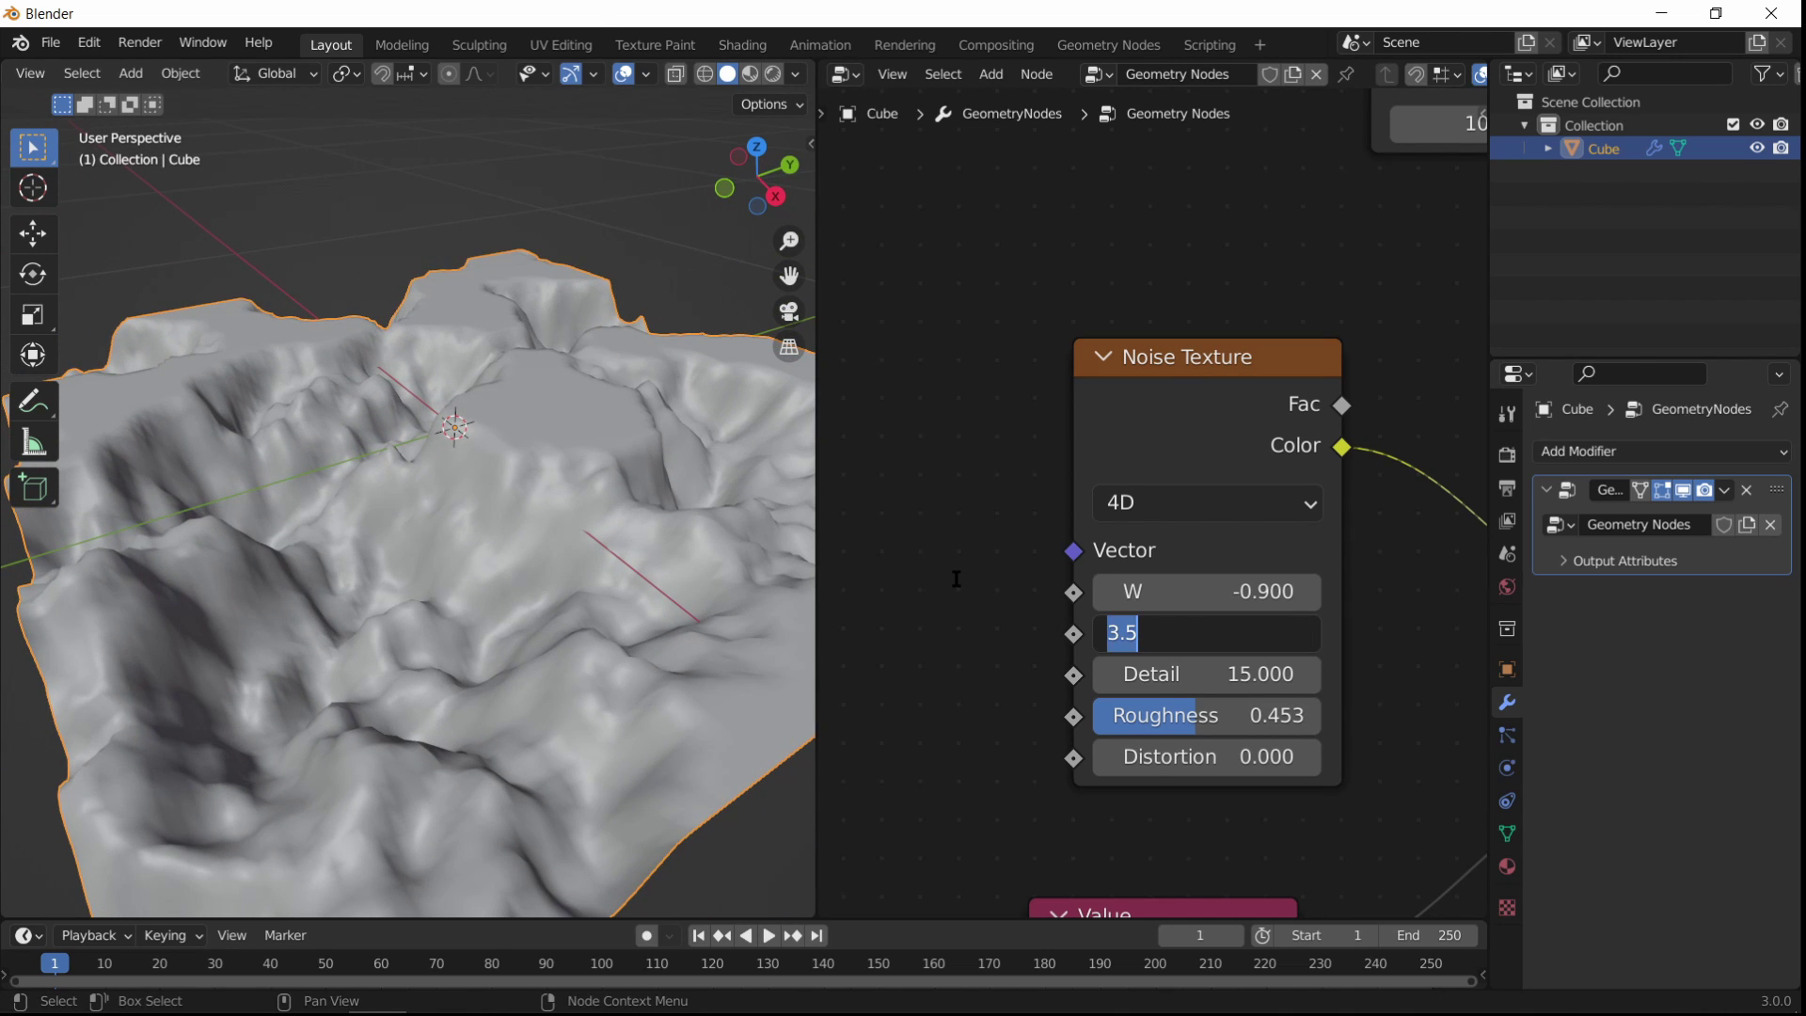
{"action": "type", "text": "2"}
{"action": "key", "text": "Return"}
{"action": "middle_click_drag", "start_coordinate": [338, 573], "coordinate": [365, 674]}
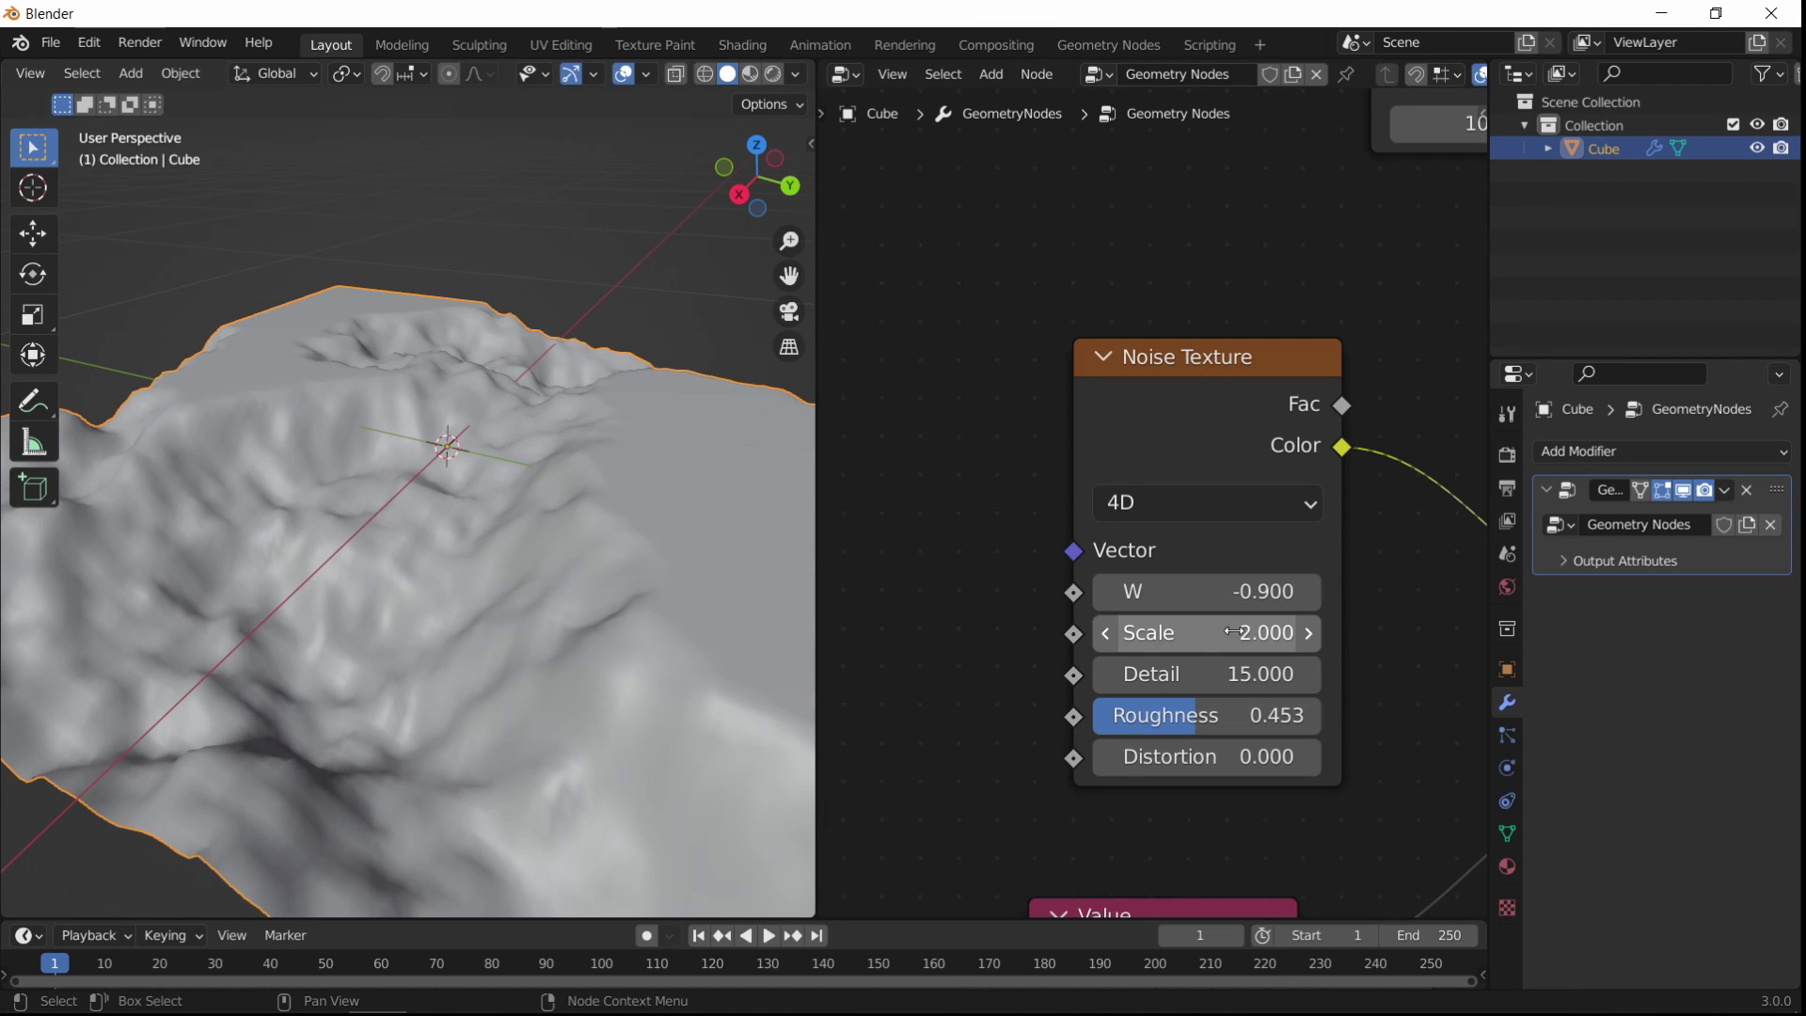
Step: Set the Noise Texture node's Scale to 3 and review the resulting canyon from several angles
{"action": "type", "text": "3"}
{"action": "key", "text": "Return"}
{"action": "middle_click_drag", "start_coordinate": [789, 564], "coordinate": [550, 465]}
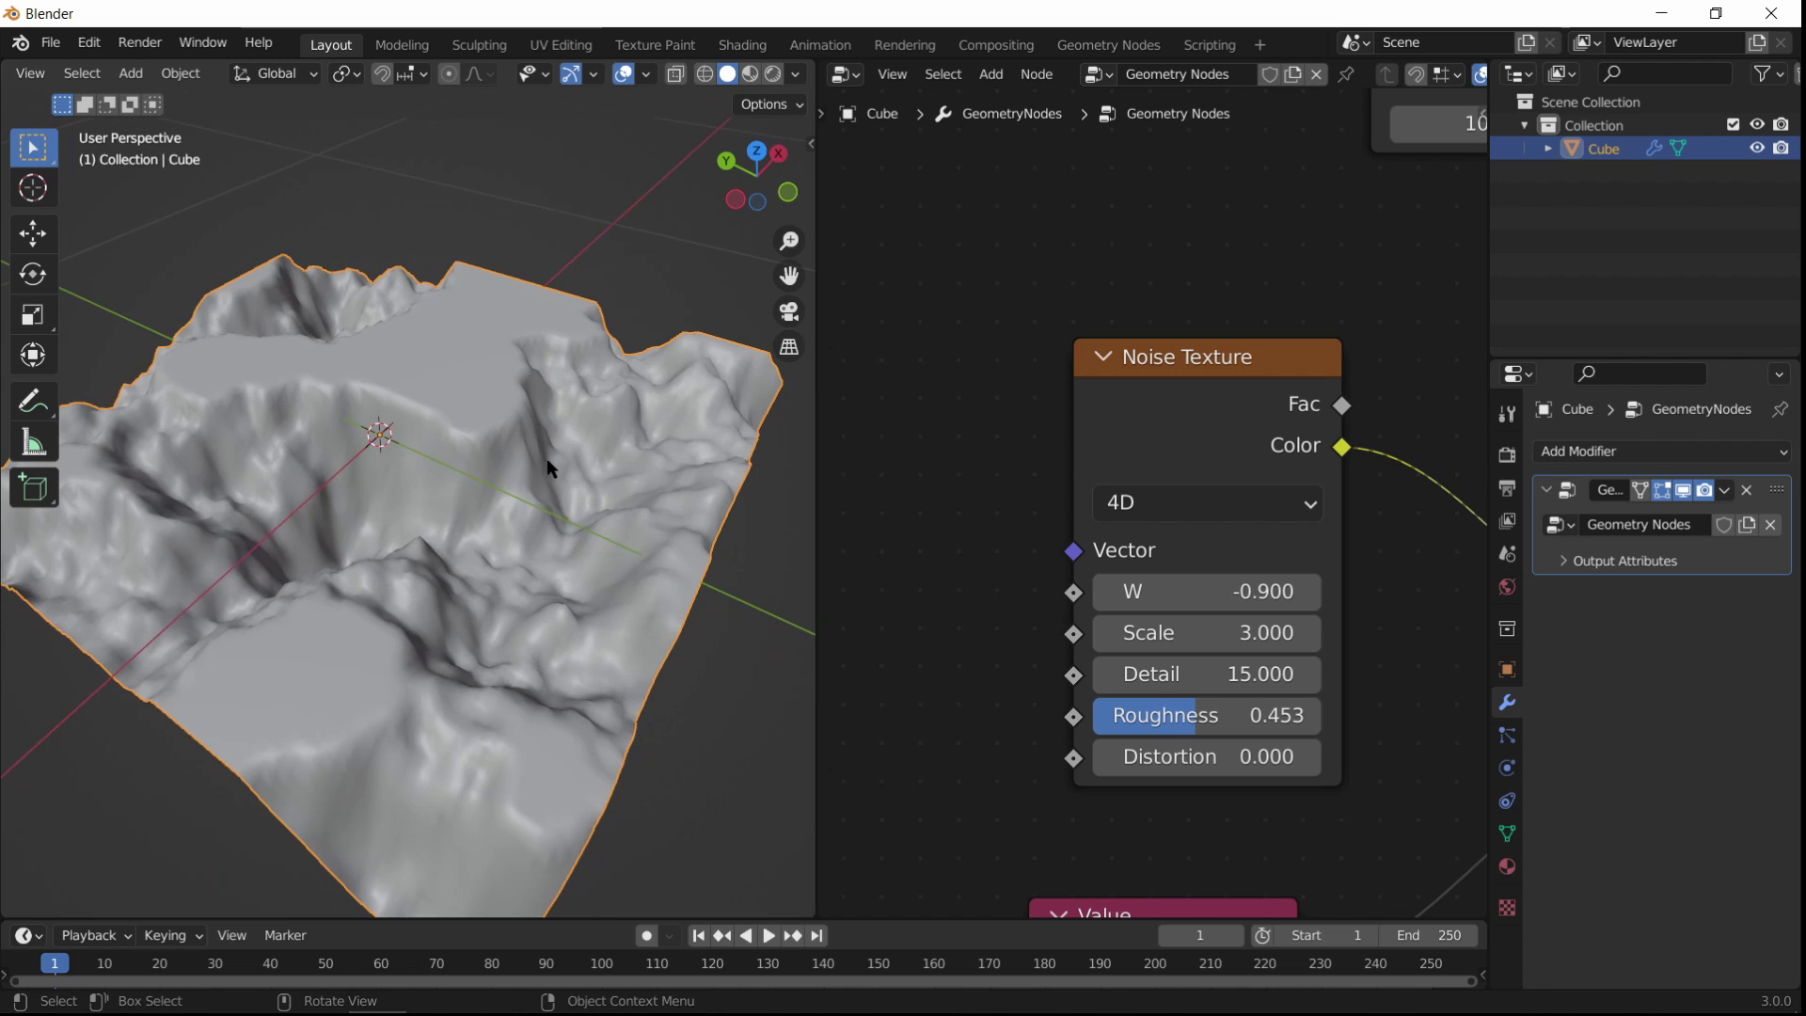
{"action": "scroll", "coordinate": [1210, 512], "scroll_direction": "down", "scroll_amount": 4}
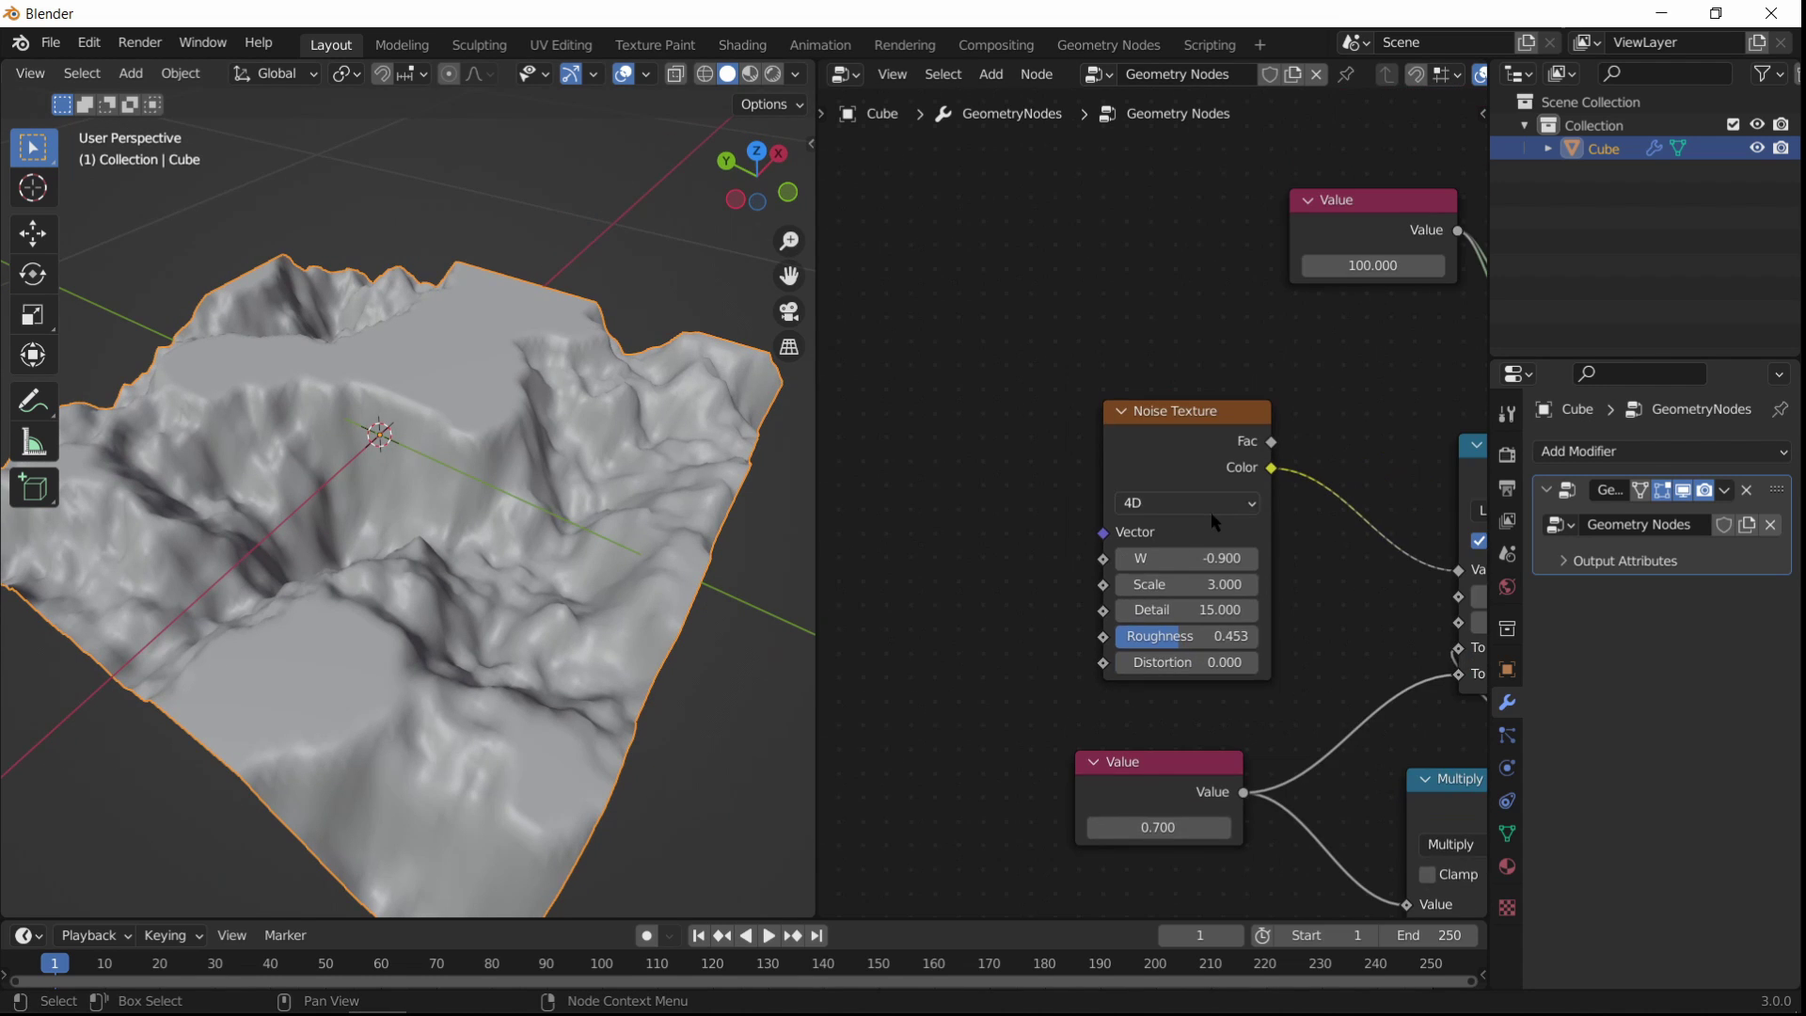
{"action": "middle_click_drag", "start_coordinate": [733, 507], "coordinate": [627, 539]}
{"action": "scroll", "coordinate": [685, 487], "scroll_direction": "down", "scroll_amount": 4}
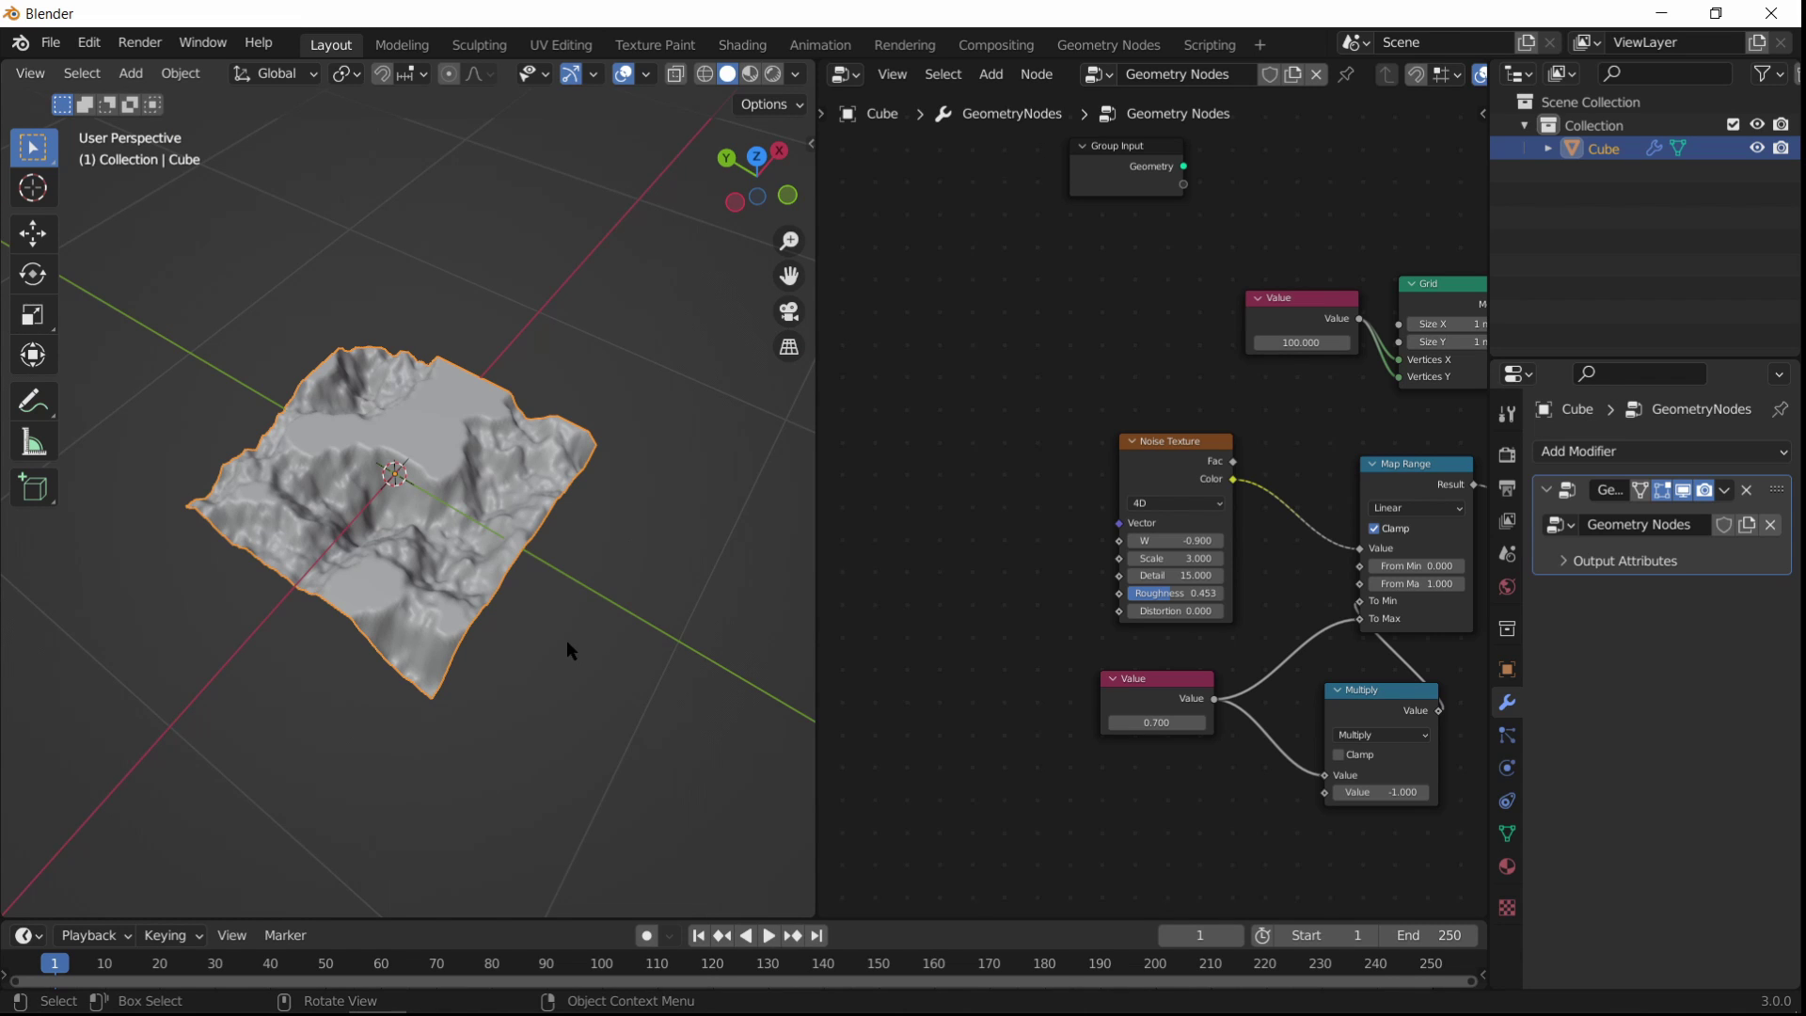
{"action": "middle_click_drag", "start_coordinate": [613, 472], "coordinate": [498, 499]}
{"action": "scroll", "coordinate": [564, 499], "scroll_direction": "up", "scroll_amount": 5}
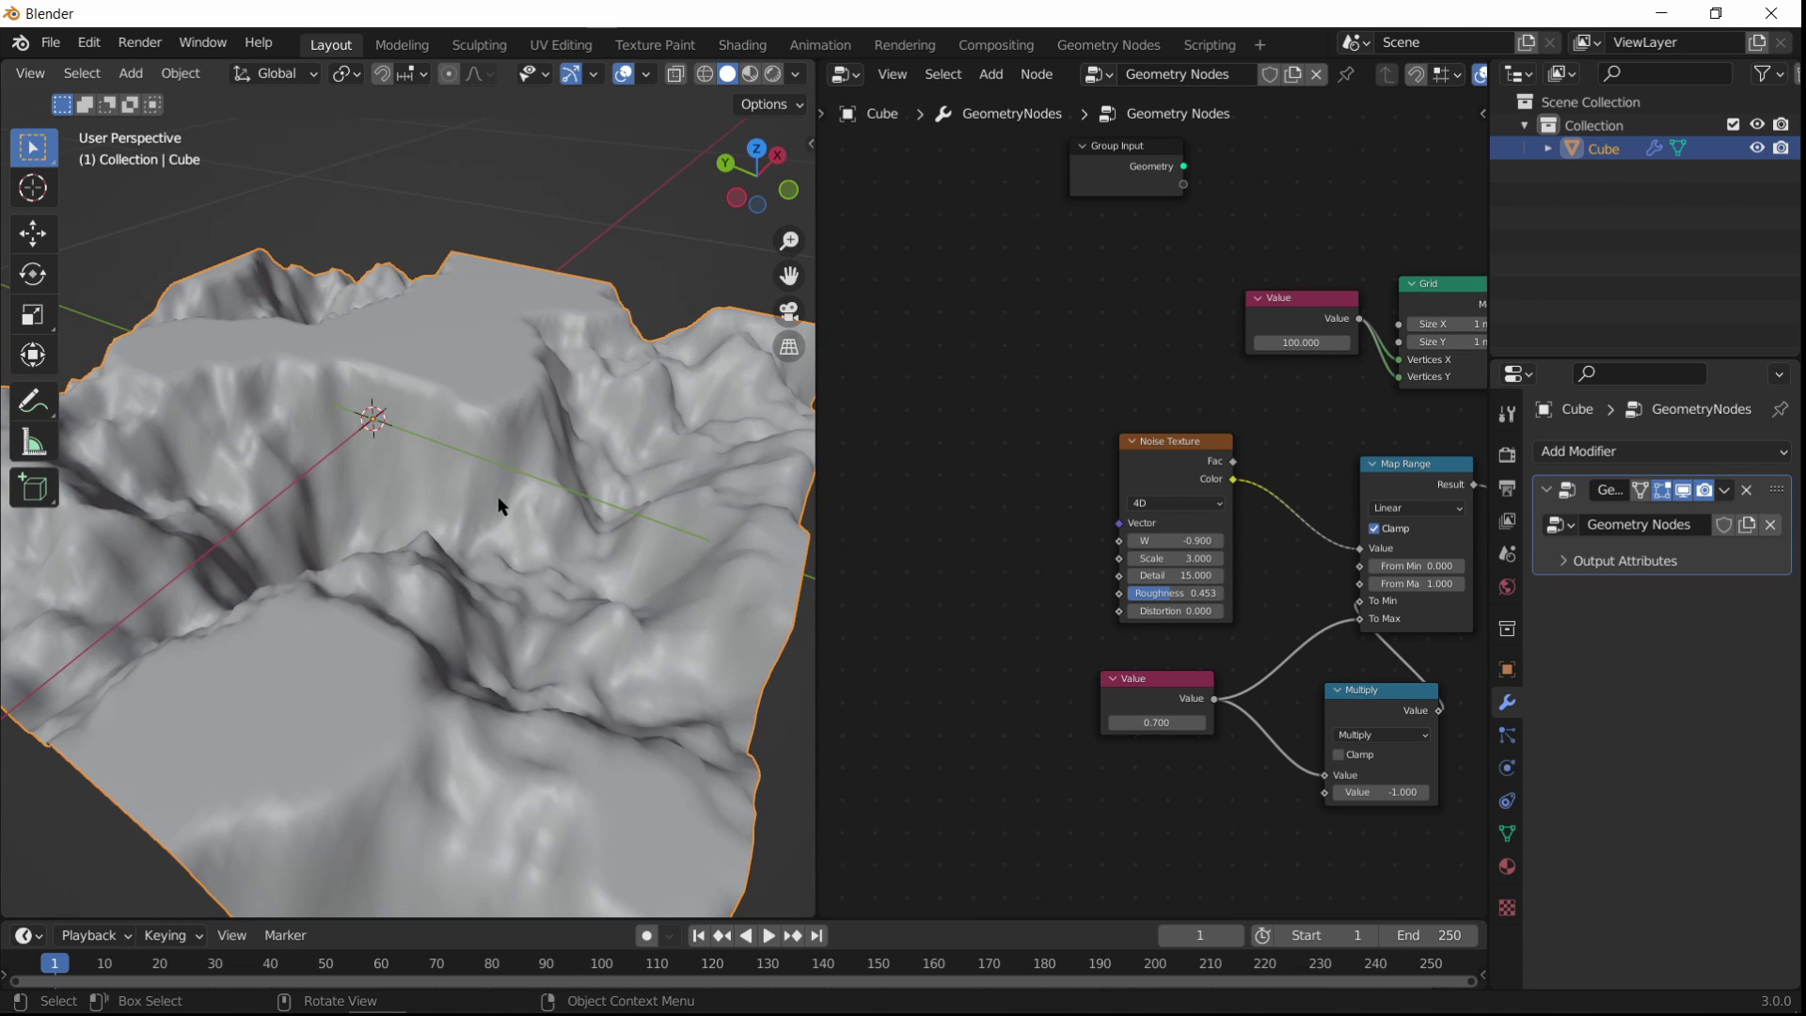
Step: Switch the node area to the Shader Editor and assign the existing Material to the terrain object
{"action": "left_click", "coordinate": [846, 74]}
{"action": "left_click", "coordinate": [940, 284]}
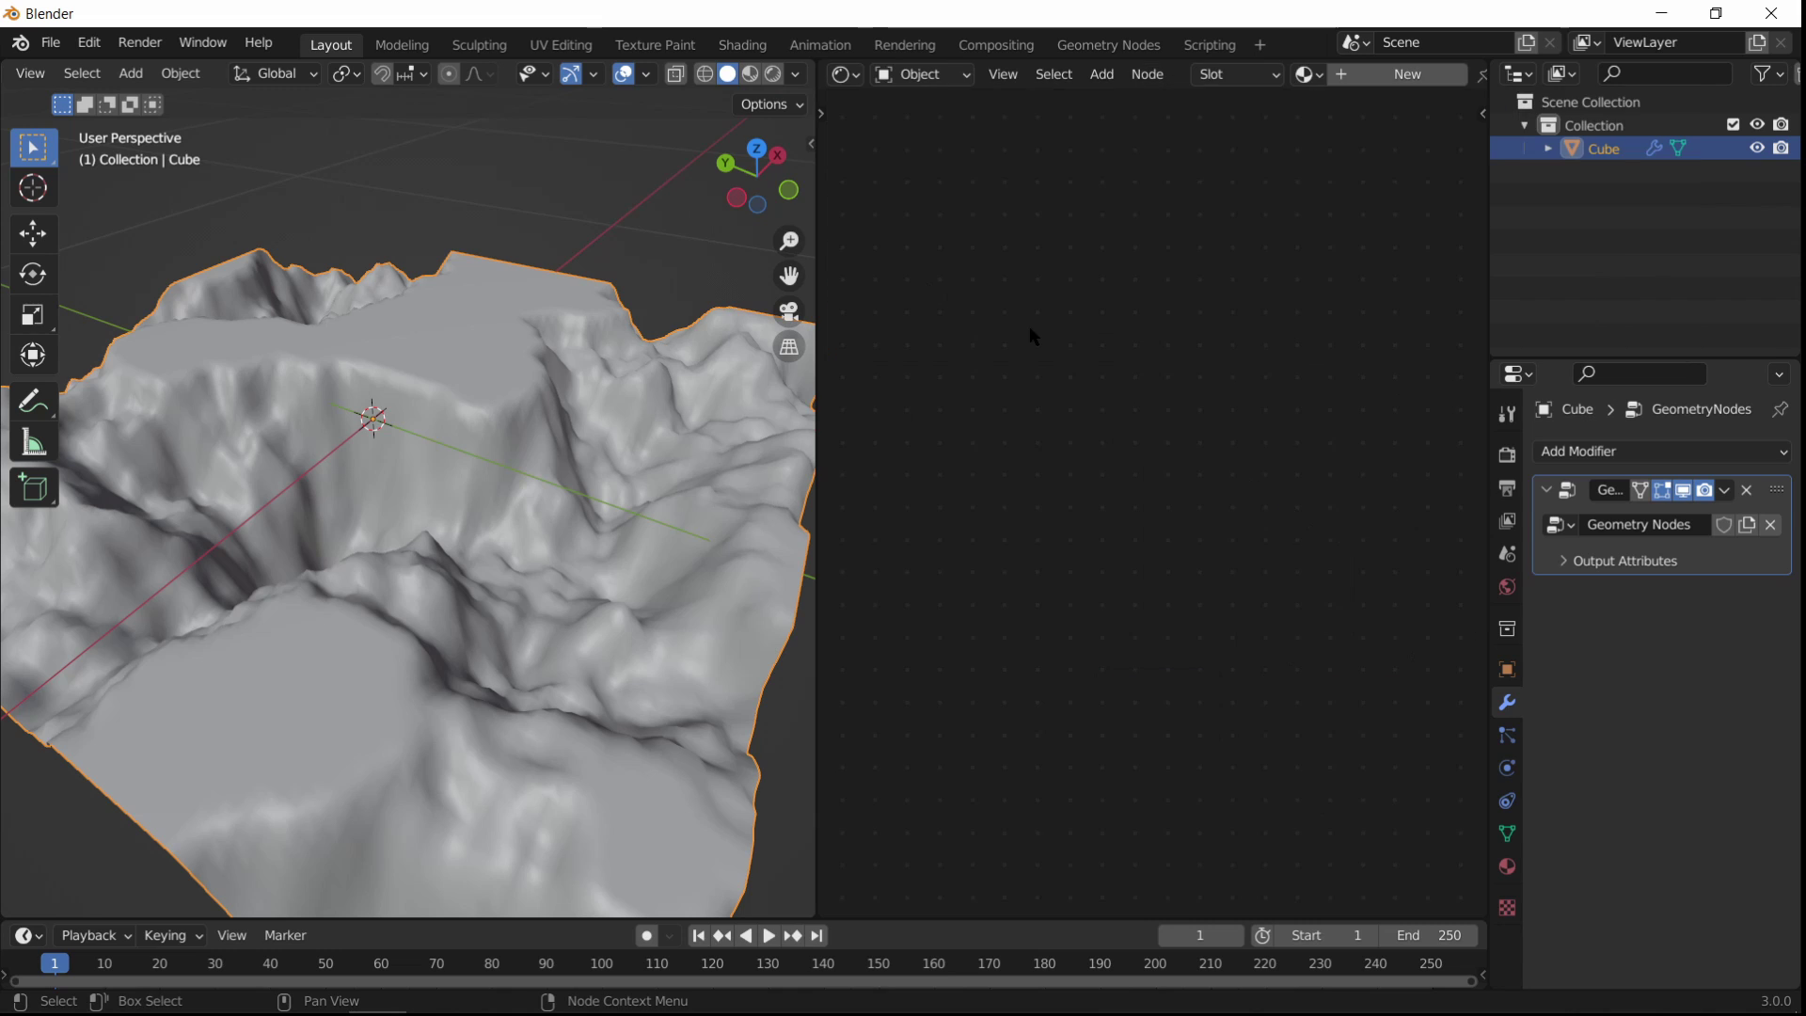
{"action": "left_click", "coordinate": [1300, 77]}
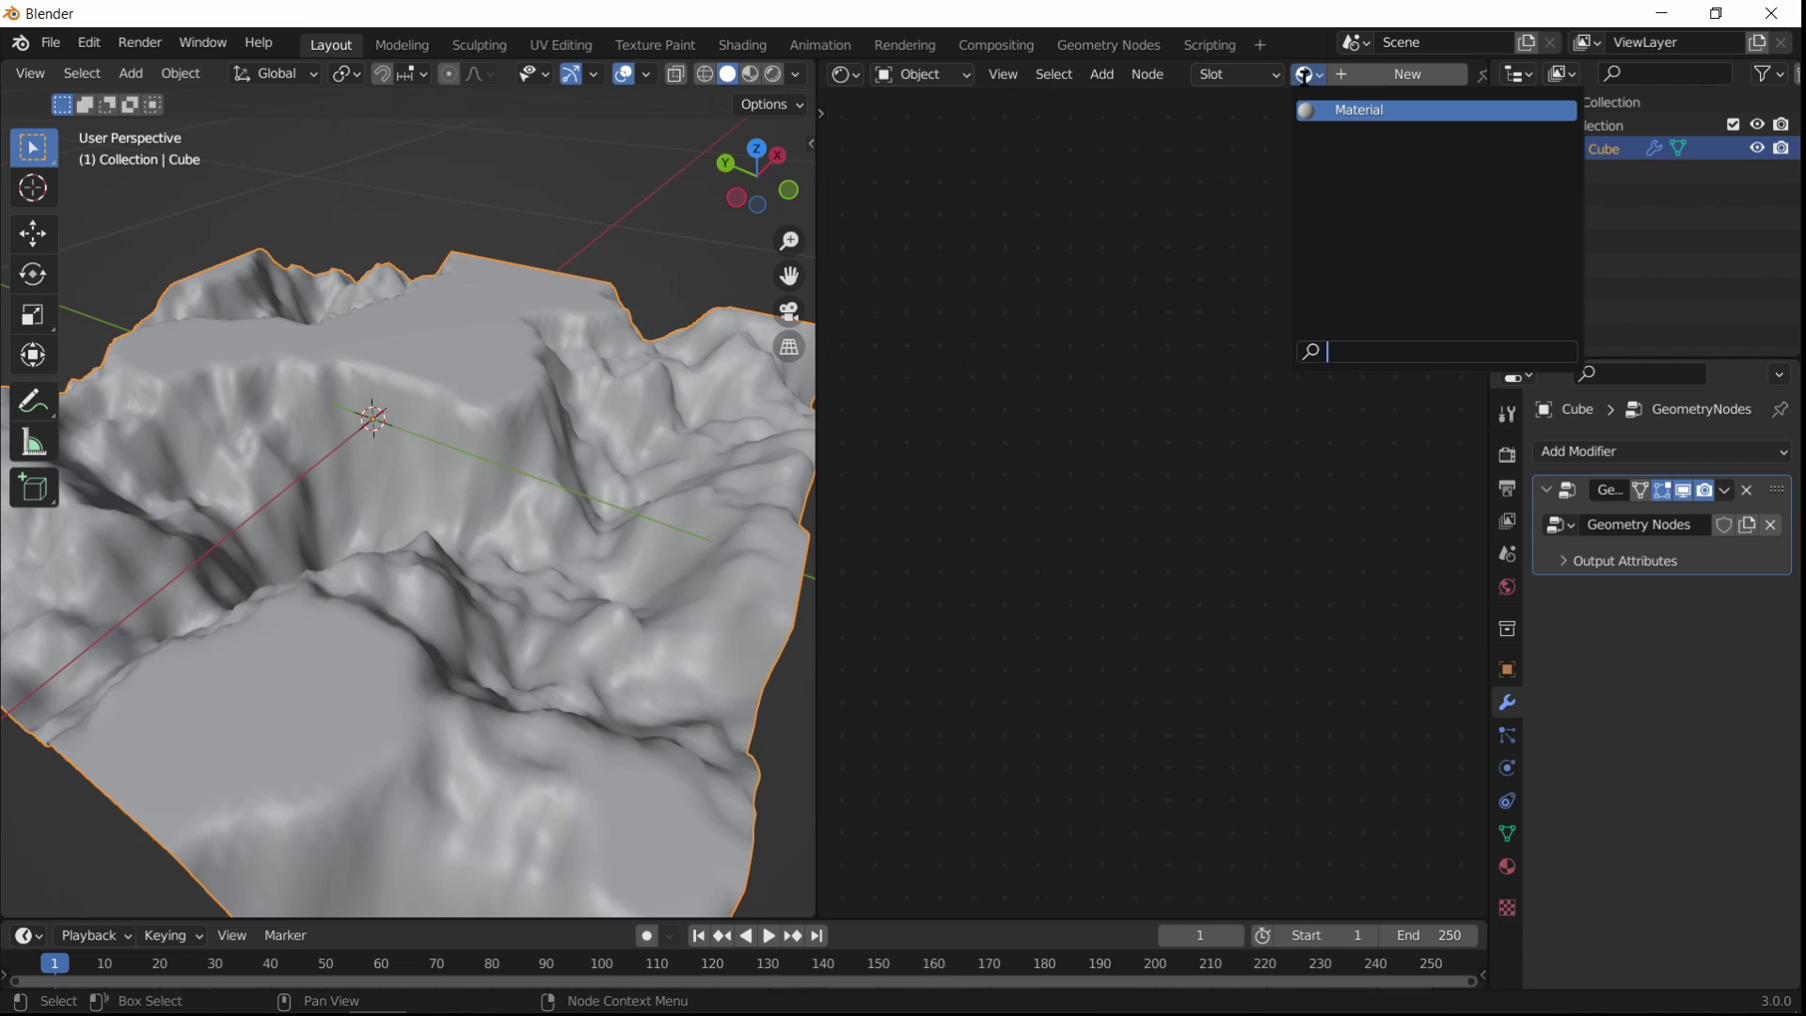
{"action": "left_click", "coordinate": [1300, 76]}
{"action": "left_click", "coordinate": [1299, 72]}
{"action": "left_click", "coordinate": [1307, 104]}
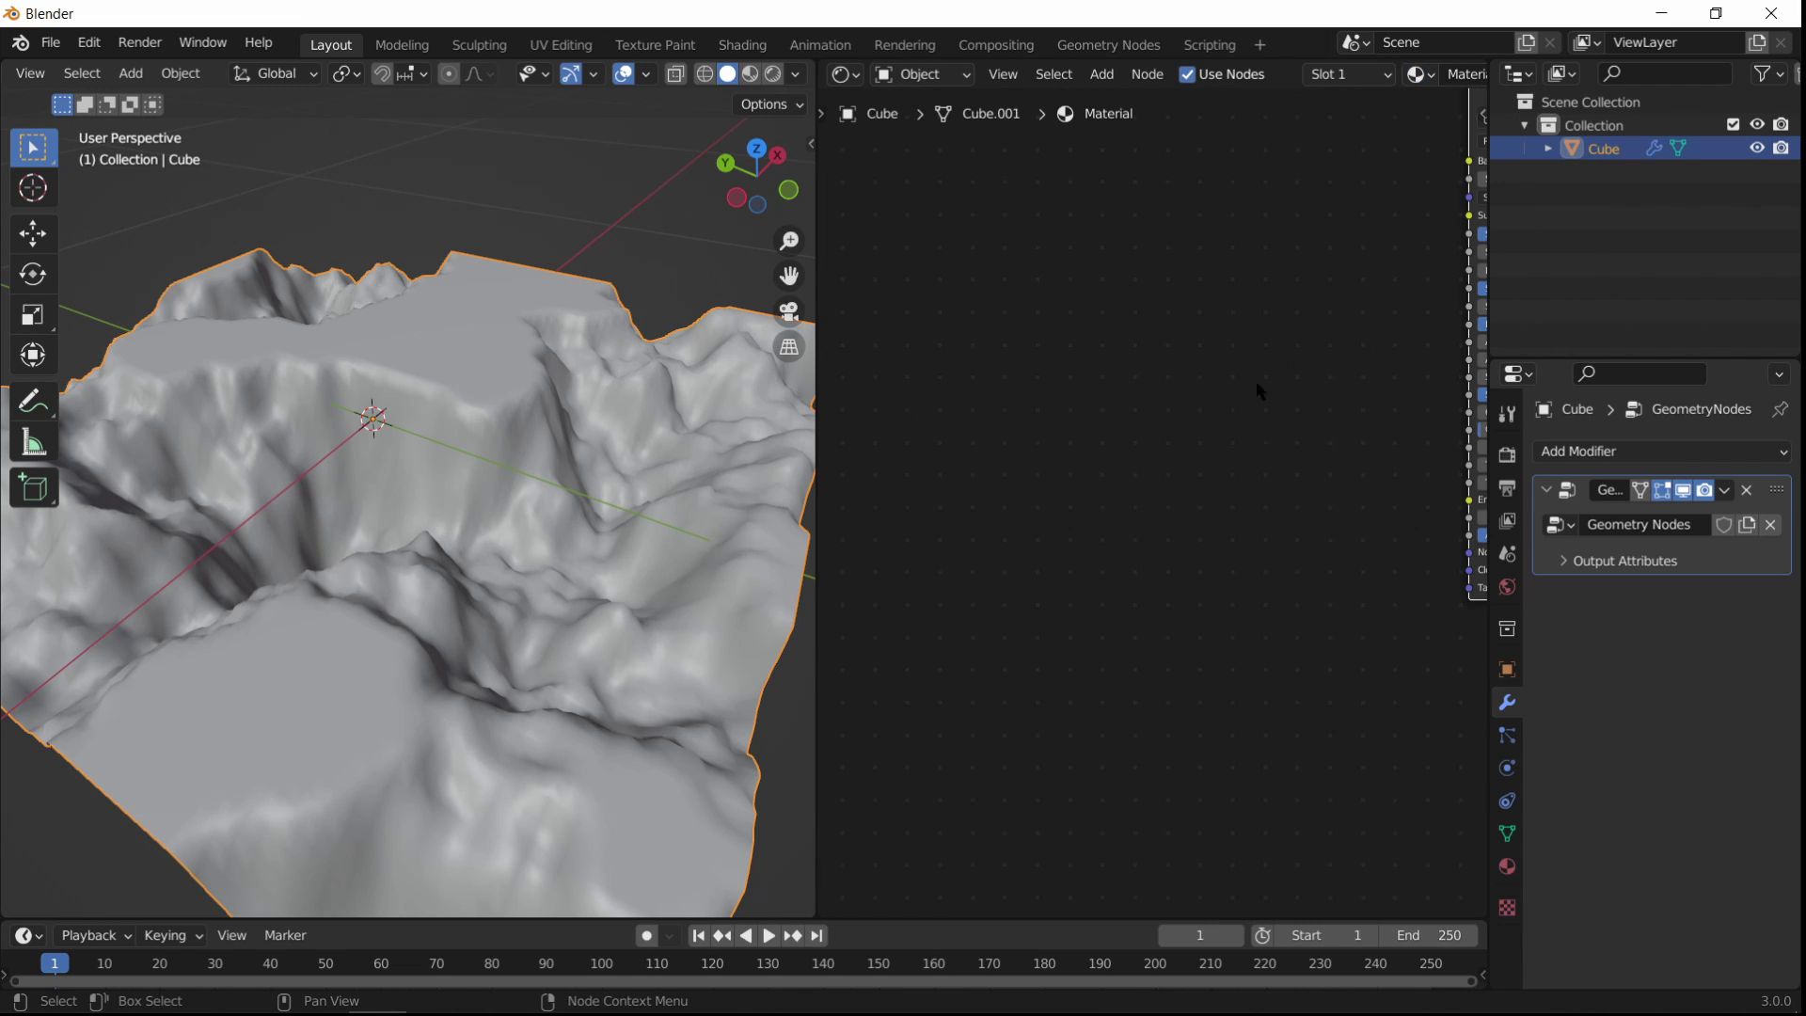
Step: Set the Principled BSDF's Base Color to a light pink
{"action": "middle_click_drag", "start_coordinate": [1239, 347], "coordinate": [882, 603]}
{"action": "scroll", "coordinate": [1119, 575], "scroll_direction": "up", "scroll_amount": 7}
{"action": "middle_click_drag", "start_coordinate": [1449, 316], "coordinate": [1108, 595]}
{"action": "left_click", "coordinate": [998, 563]}
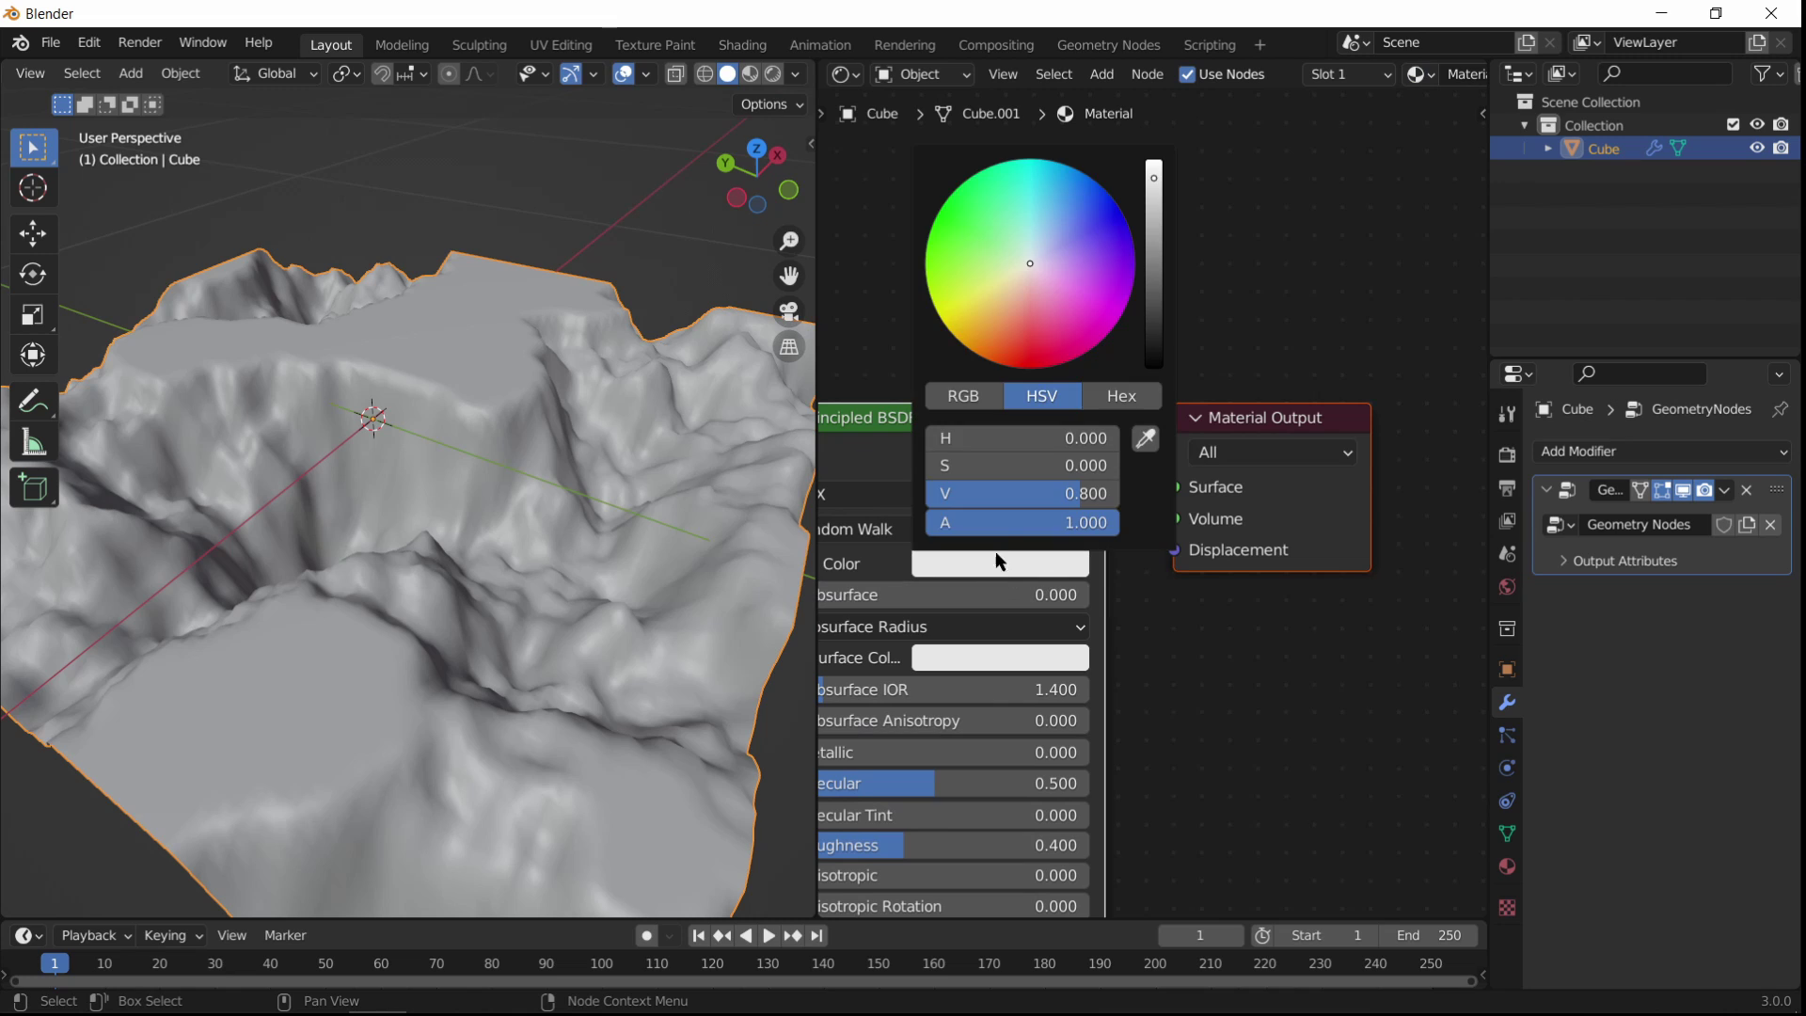
{"action": "mouse_move", "coordinate": [1061, 292]}
{"action": "left_mouse_down"}
{"action": "mouse_move", "coordinate": [968, 236]}
{"action": "mouse_move", "coordinate": [1072, 243]}
{"action": "mouse_move", "coordinate": [1068, 301]}
{"action": "left_mouse_up"}
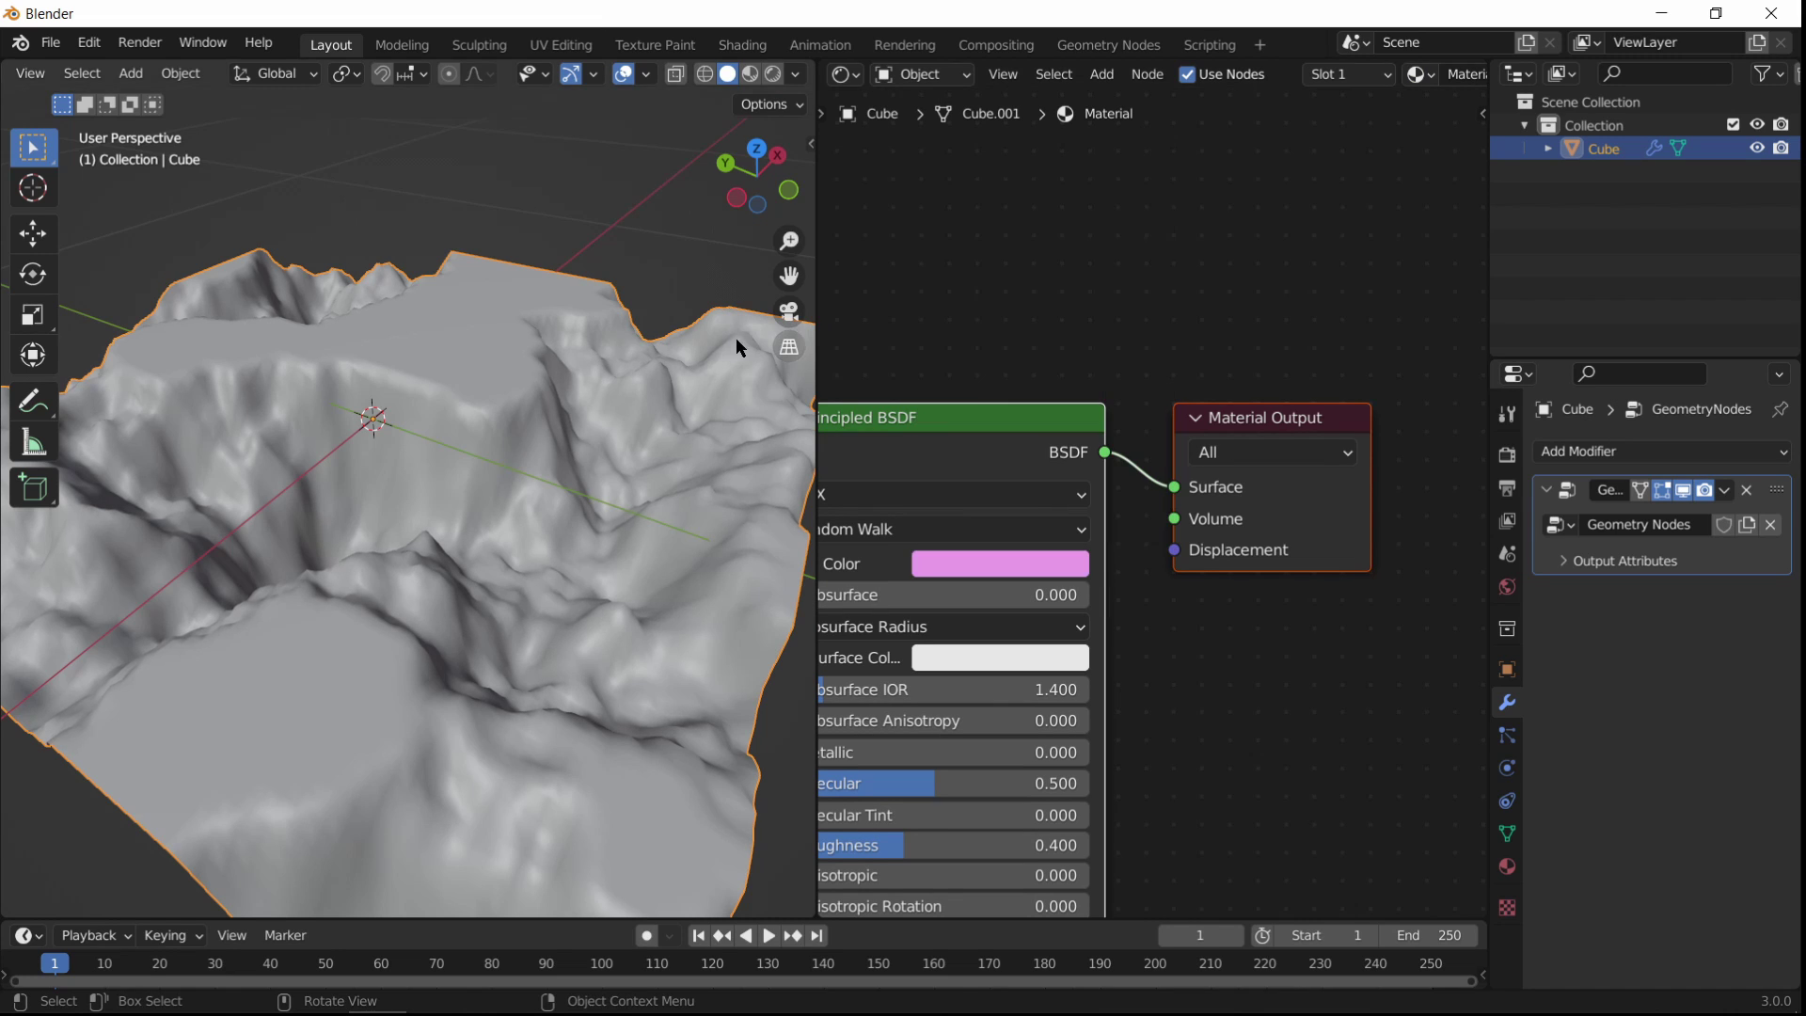
{"action": "left_click", "coordinate": [998, 563]}
Step: Return to the geometry node tree and make room between the Set Position and Set Shade Smooth nodes
{"action": "left_click", "coordinate": [845, 73]}
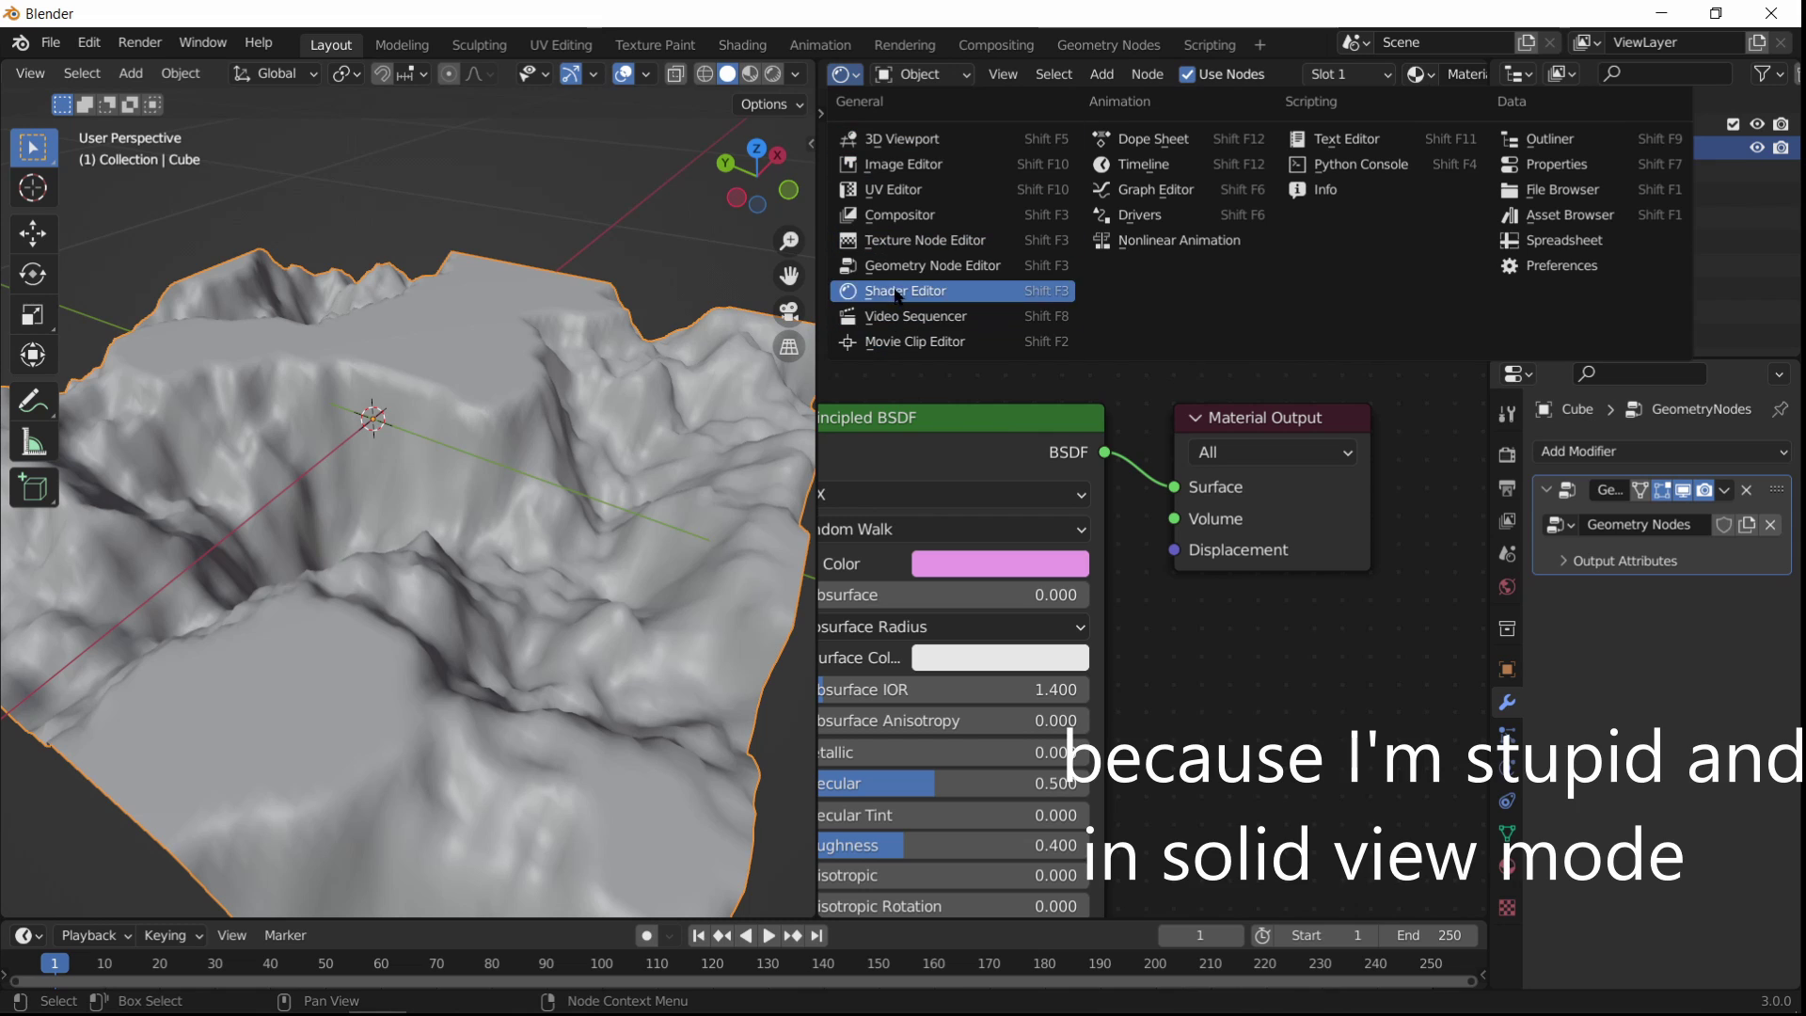
{"action": "left_click", "coordinate": [950, 249]}
{"action": "scroll", "coordinate": [1166, 406], "scroll_direction": "down", "scroll_amount": 12}
{"action": "scroll", "coordinate": [1156, 600], "scroll_direction": "up", "scroll_amount": 12}
{"action": "middle_click_drag", "start_coordinate": [1430, 694], "coordinate": [1237, 532]}
{"action": "middle_click_drag", "start_coordinate": [1008, 609], "coordinate": [896, 617]}
{"action": "middle_click_drag", "start_coordinate": [1204, 573], "coordinate": [1300, 561]}
{"action": "left_click_drag", "start_coordinate": [1196, 488], "coordinate": [1185, 498]}
{"action": "middle_click_drag", "start_coordinate": [911, 631], "coordinate": [1015, 665]}
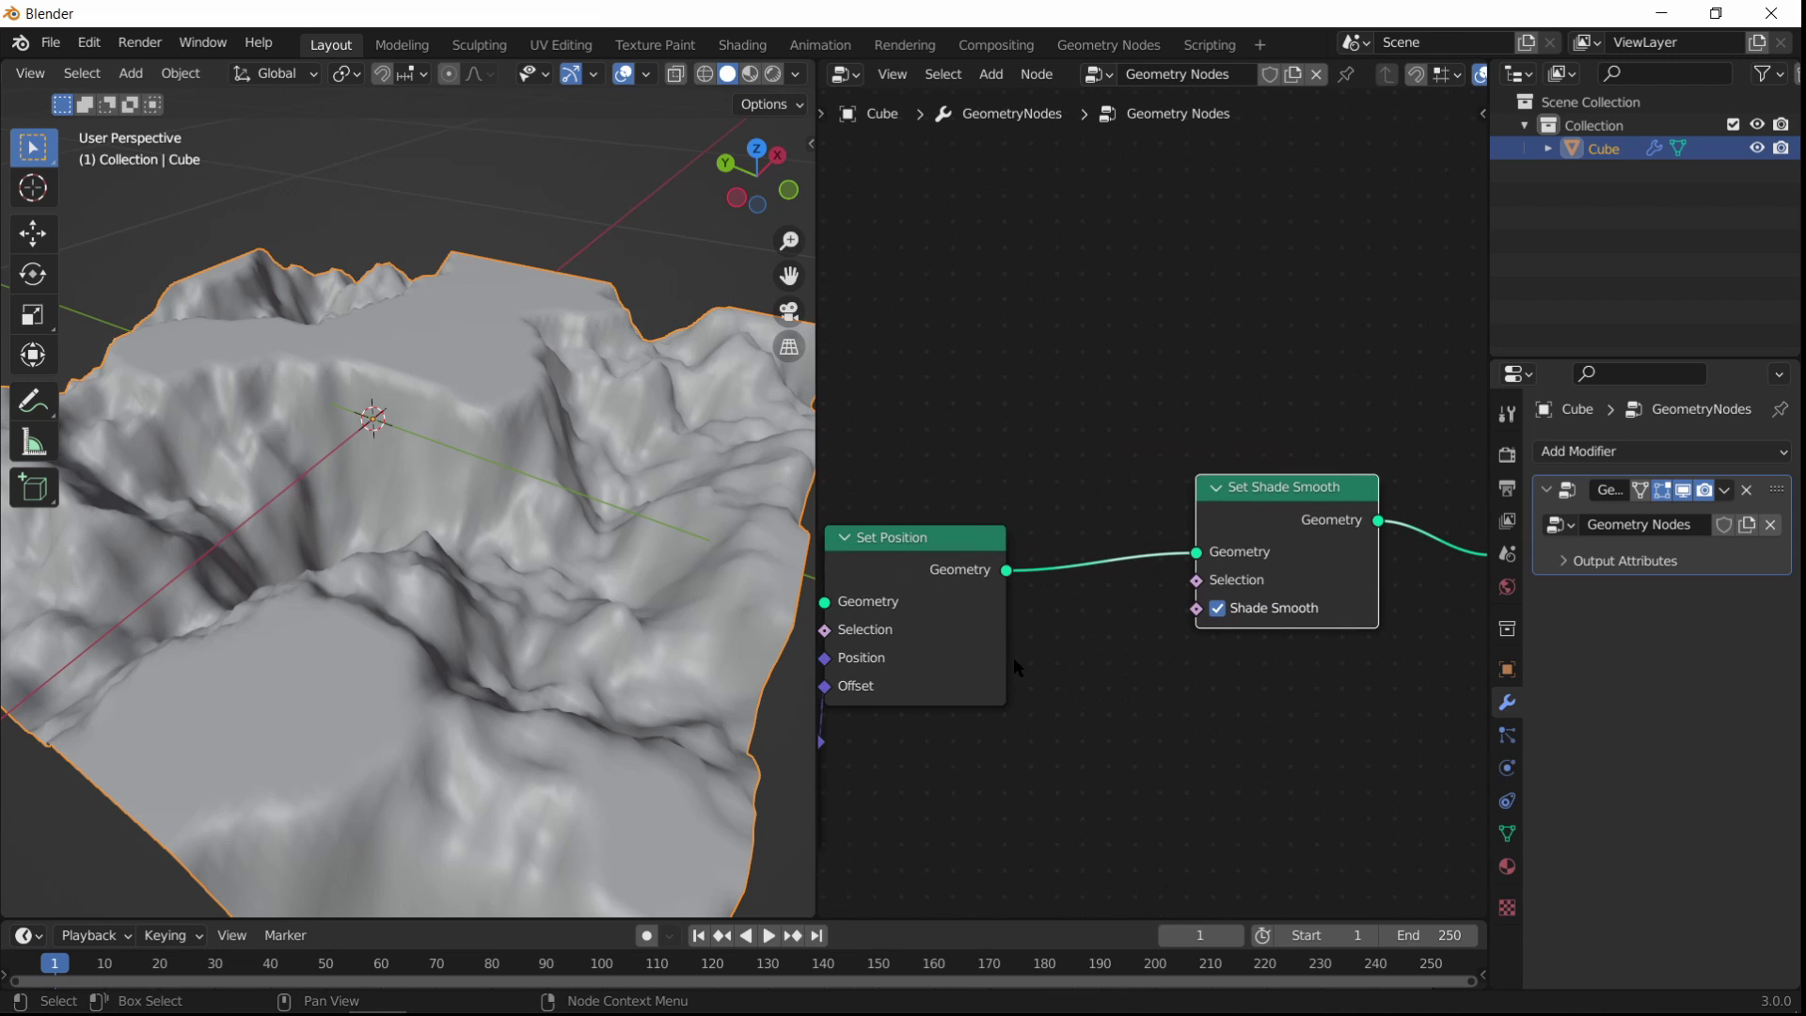
Step: Insert a Set Material node on the link between Set Position and Set Shade Smooth
{"action": "key", "text": "shift+a"}
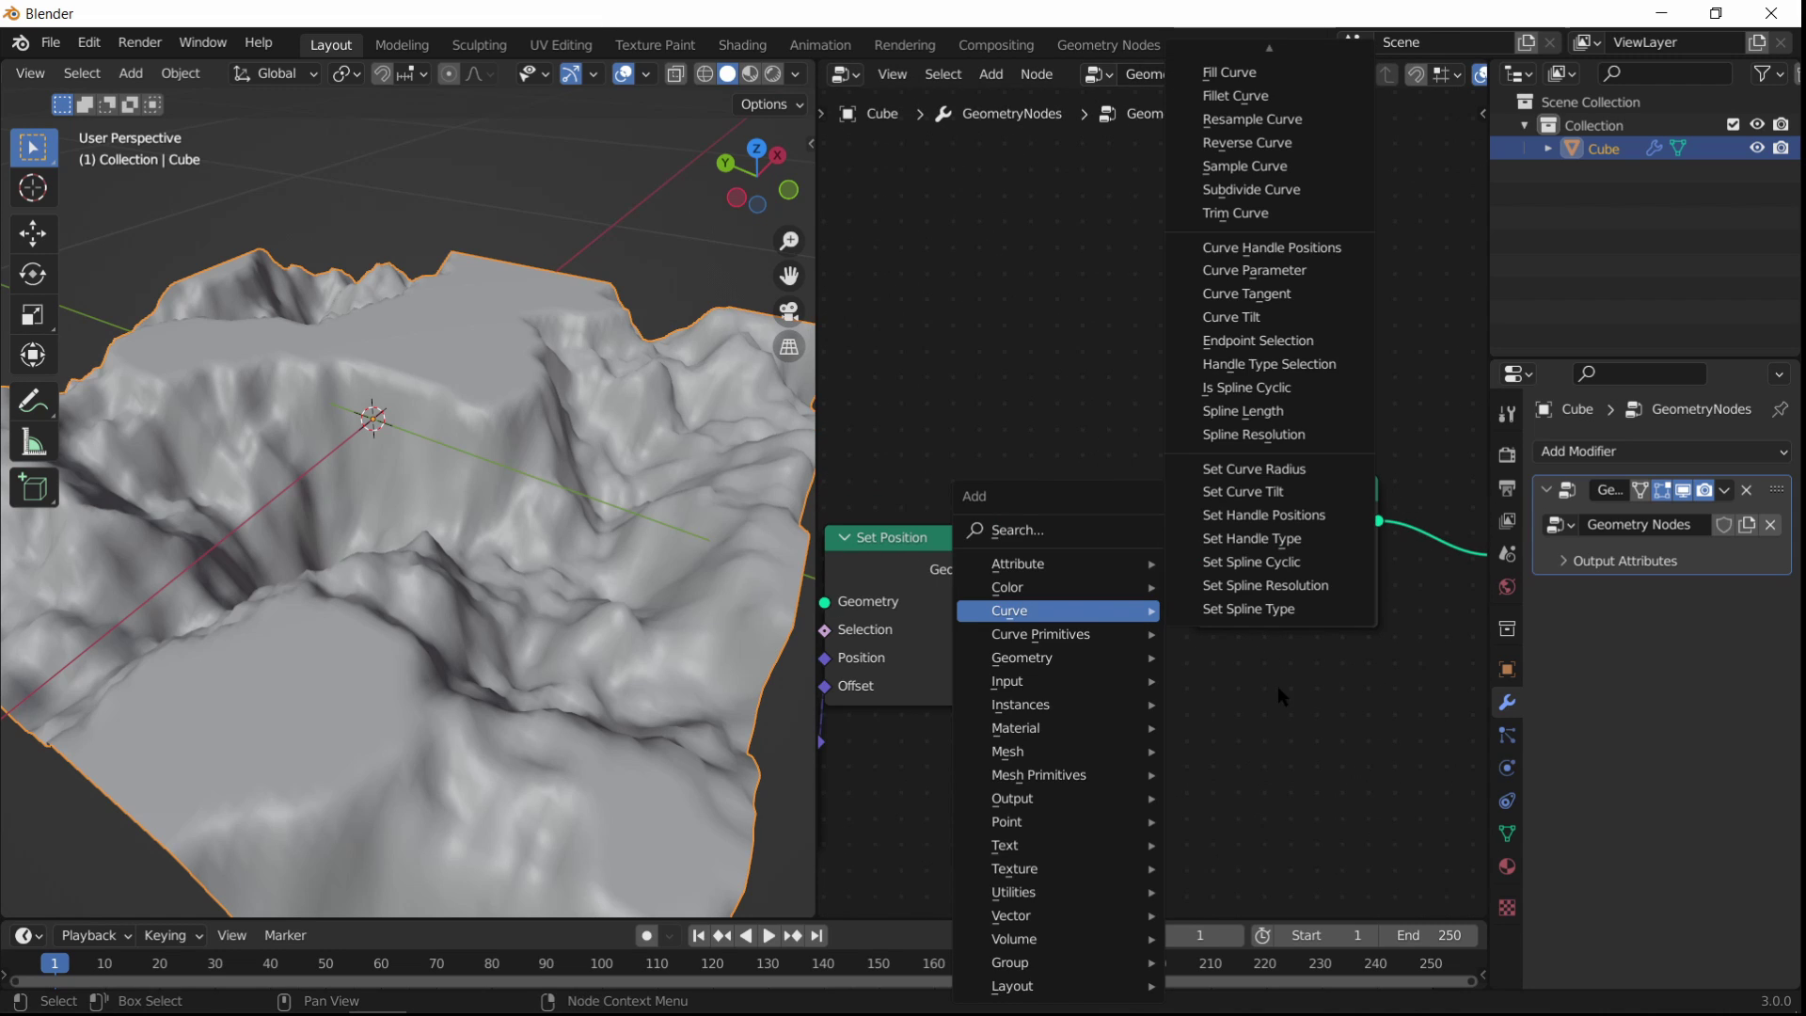
{"action": "left_click", "coordinate": [1035, 527]}
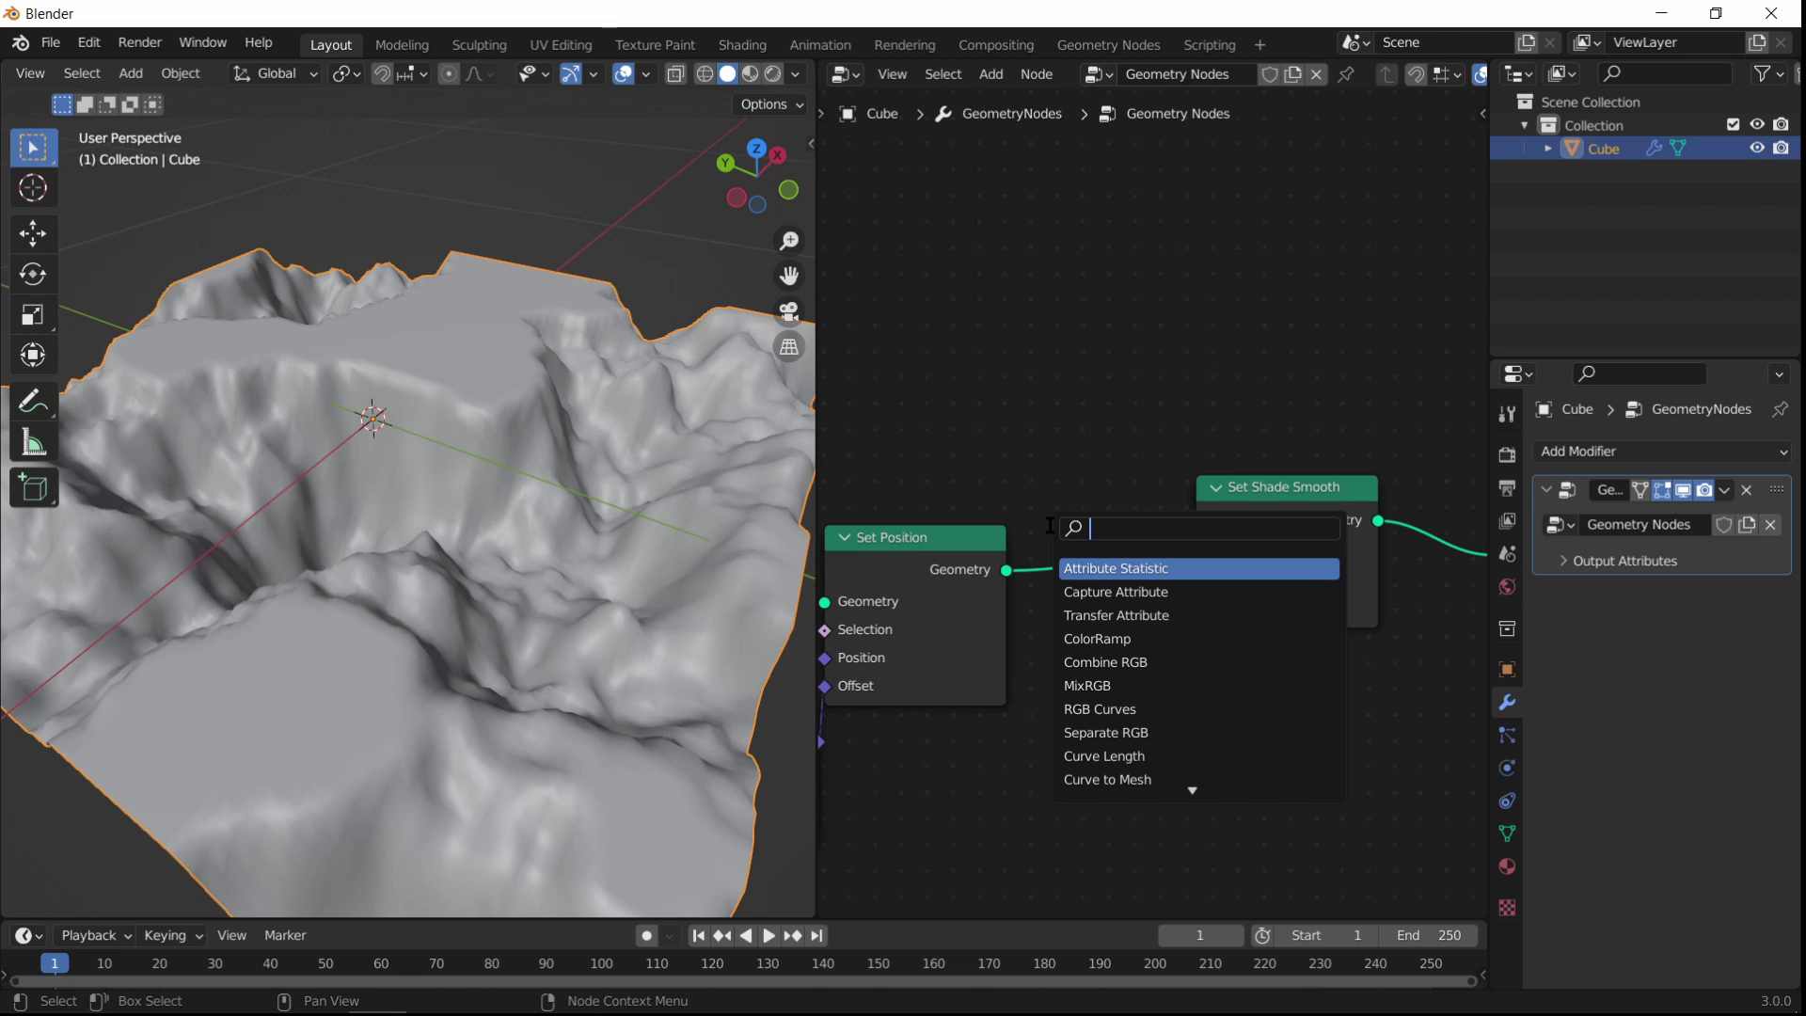
{"action": "key", "text": "Return"}
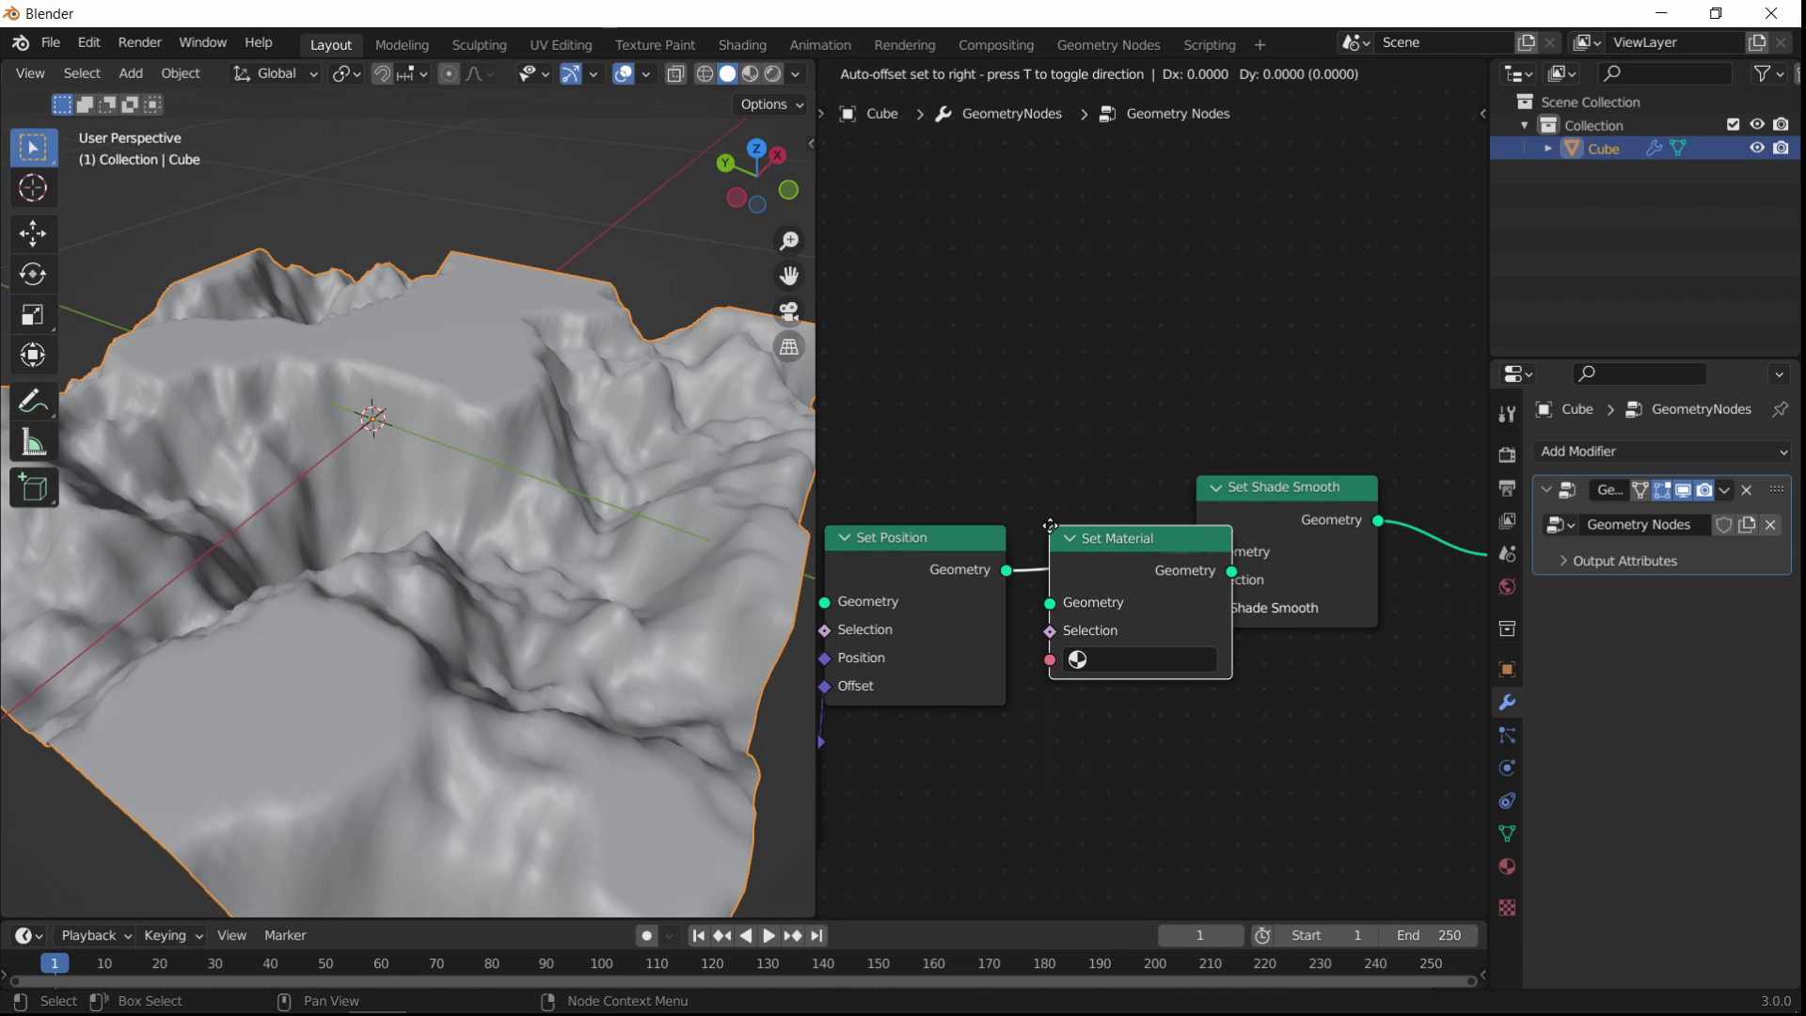
{"action": "left_click", "coordinate": [1241, 658]}
Step: Choose Material in the Set Material node and show the terrain in Material Preview shading
{"action": "scroll", "coordinate": [1182, 689], "scroll_direction": "up", "scroll_amount": 2}
{"action": "left_click", "coordinate": [1182, 689]}
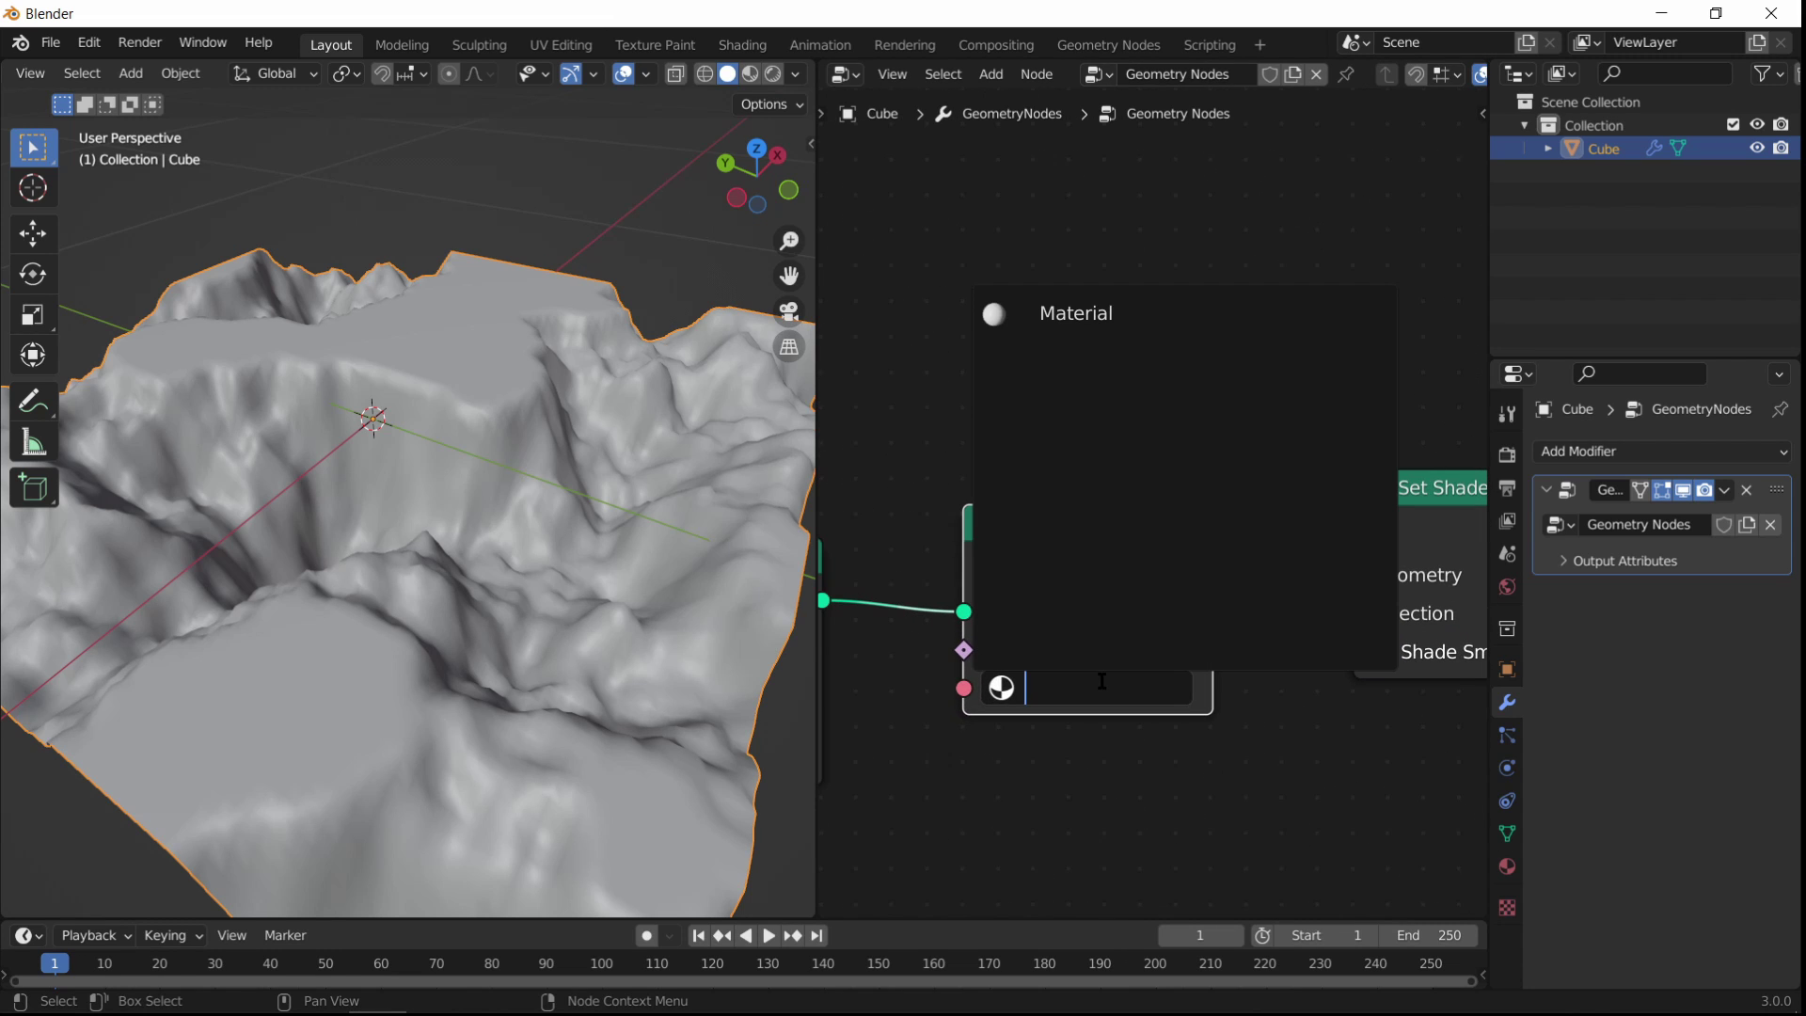
{"action": "left_click", "coordinate": [1132, 308]}
{"action": "middle_click_drag", "start_coordinate": [1220, 660], "coordinate": [1142, 655]}
{"action": "left_click", "coordinate": [753, 77]}
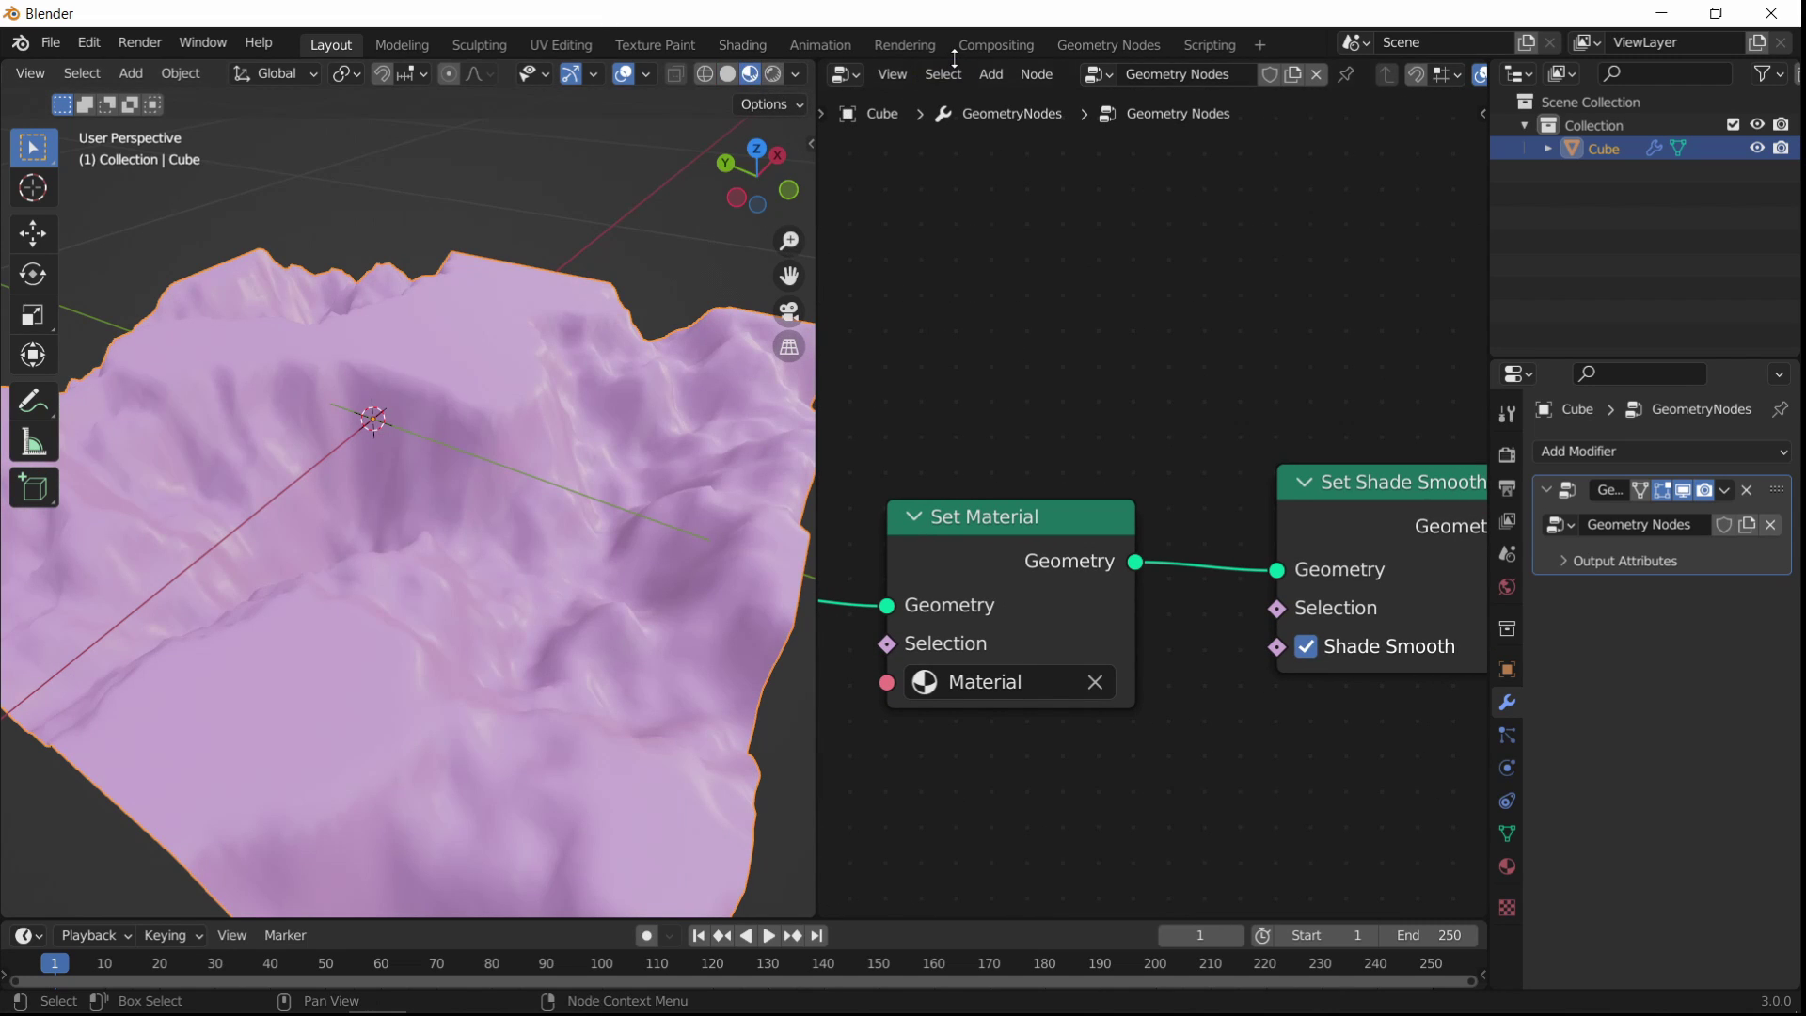
Step: Go back to the material's shader nodes and connect the Principled BSDF to the Material Output's Surface
{"action": "left_click", "coordinate": [846, 76]}
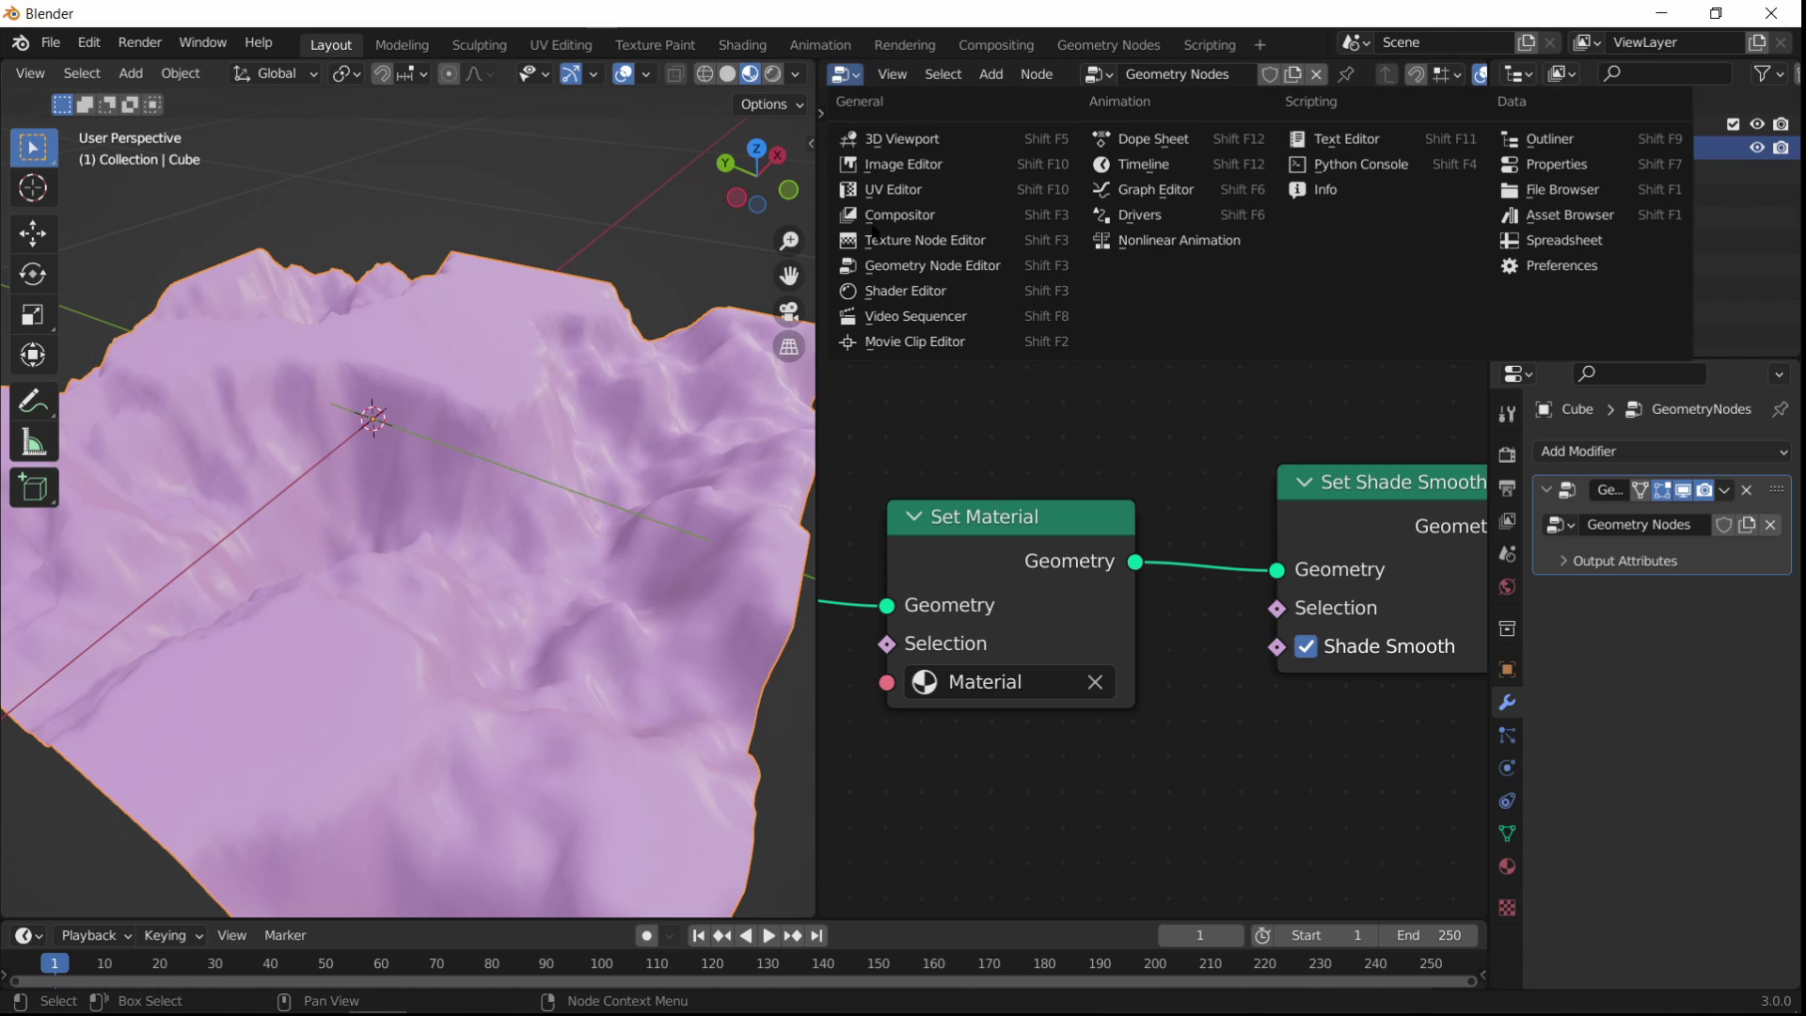
{"action": "left_click", "coordinate": [903, 293]}
{"action": "scroll", "coordinate": [1135, 380], "scroll_direction": "down", "scroll_amount": 5}
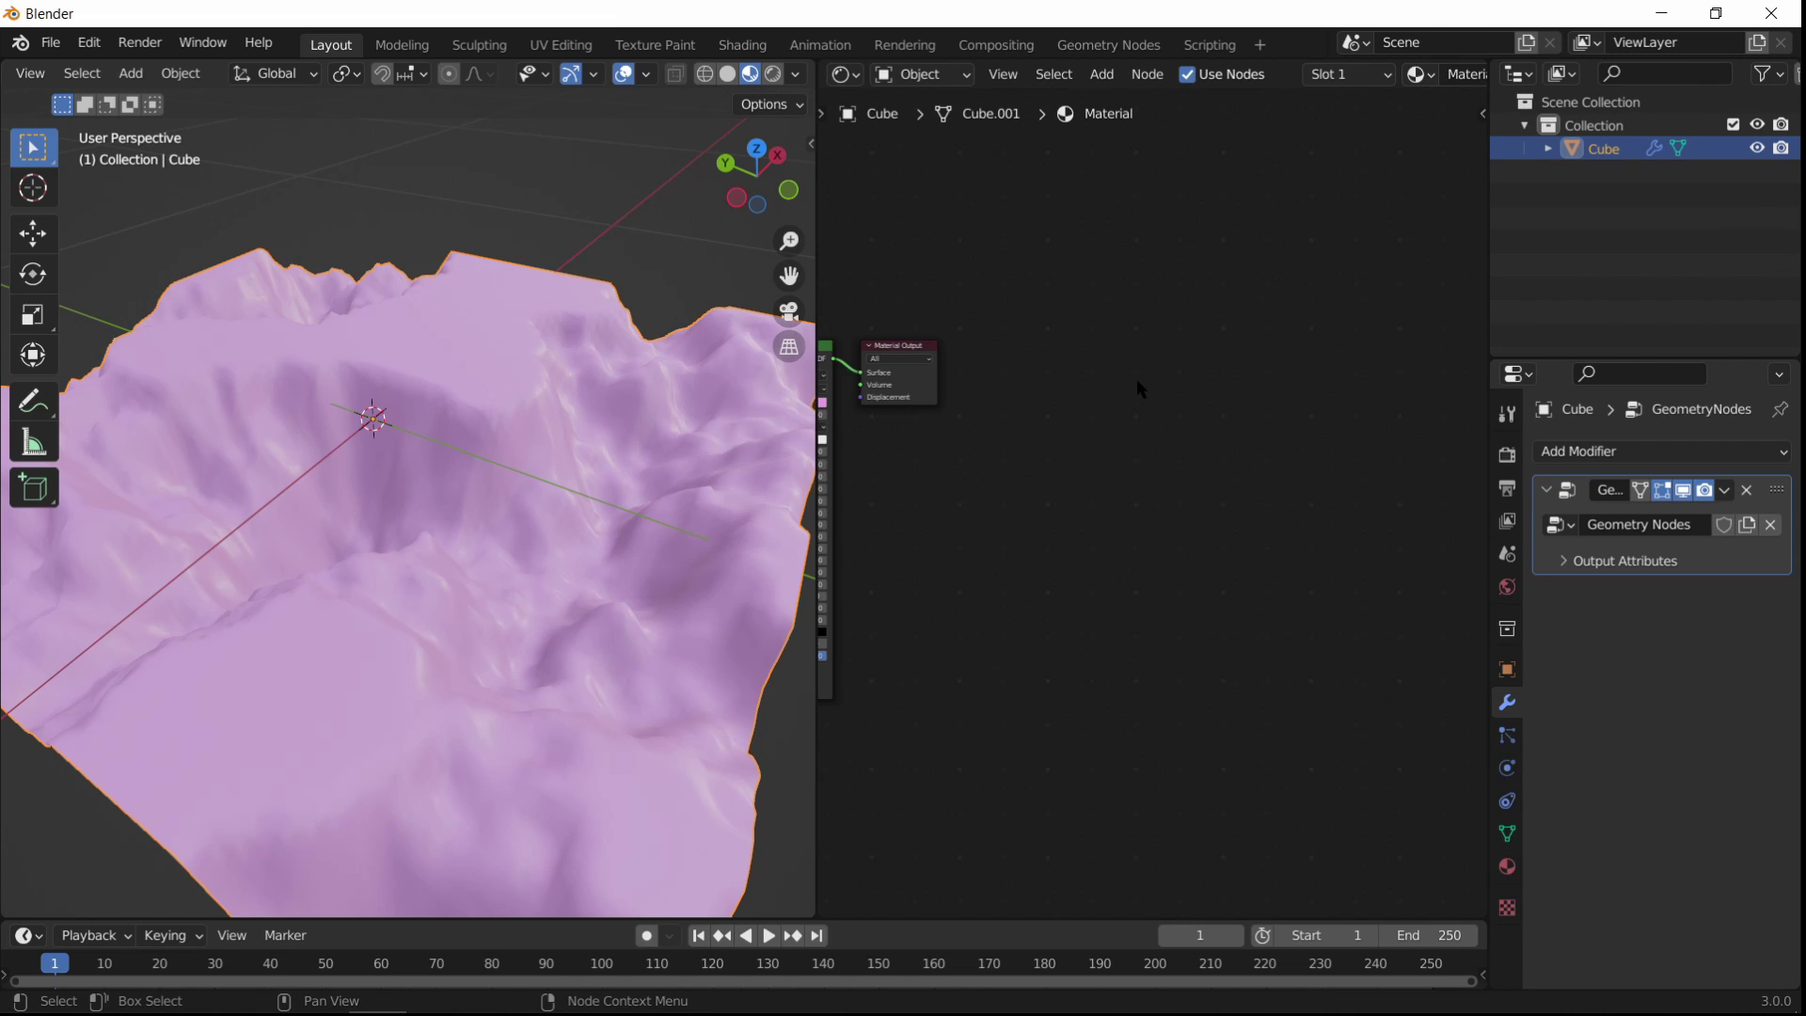
{"action": "scroll", "coordinate": [451, 517], "scroll_direction": "down", "scroll_amount": 4}
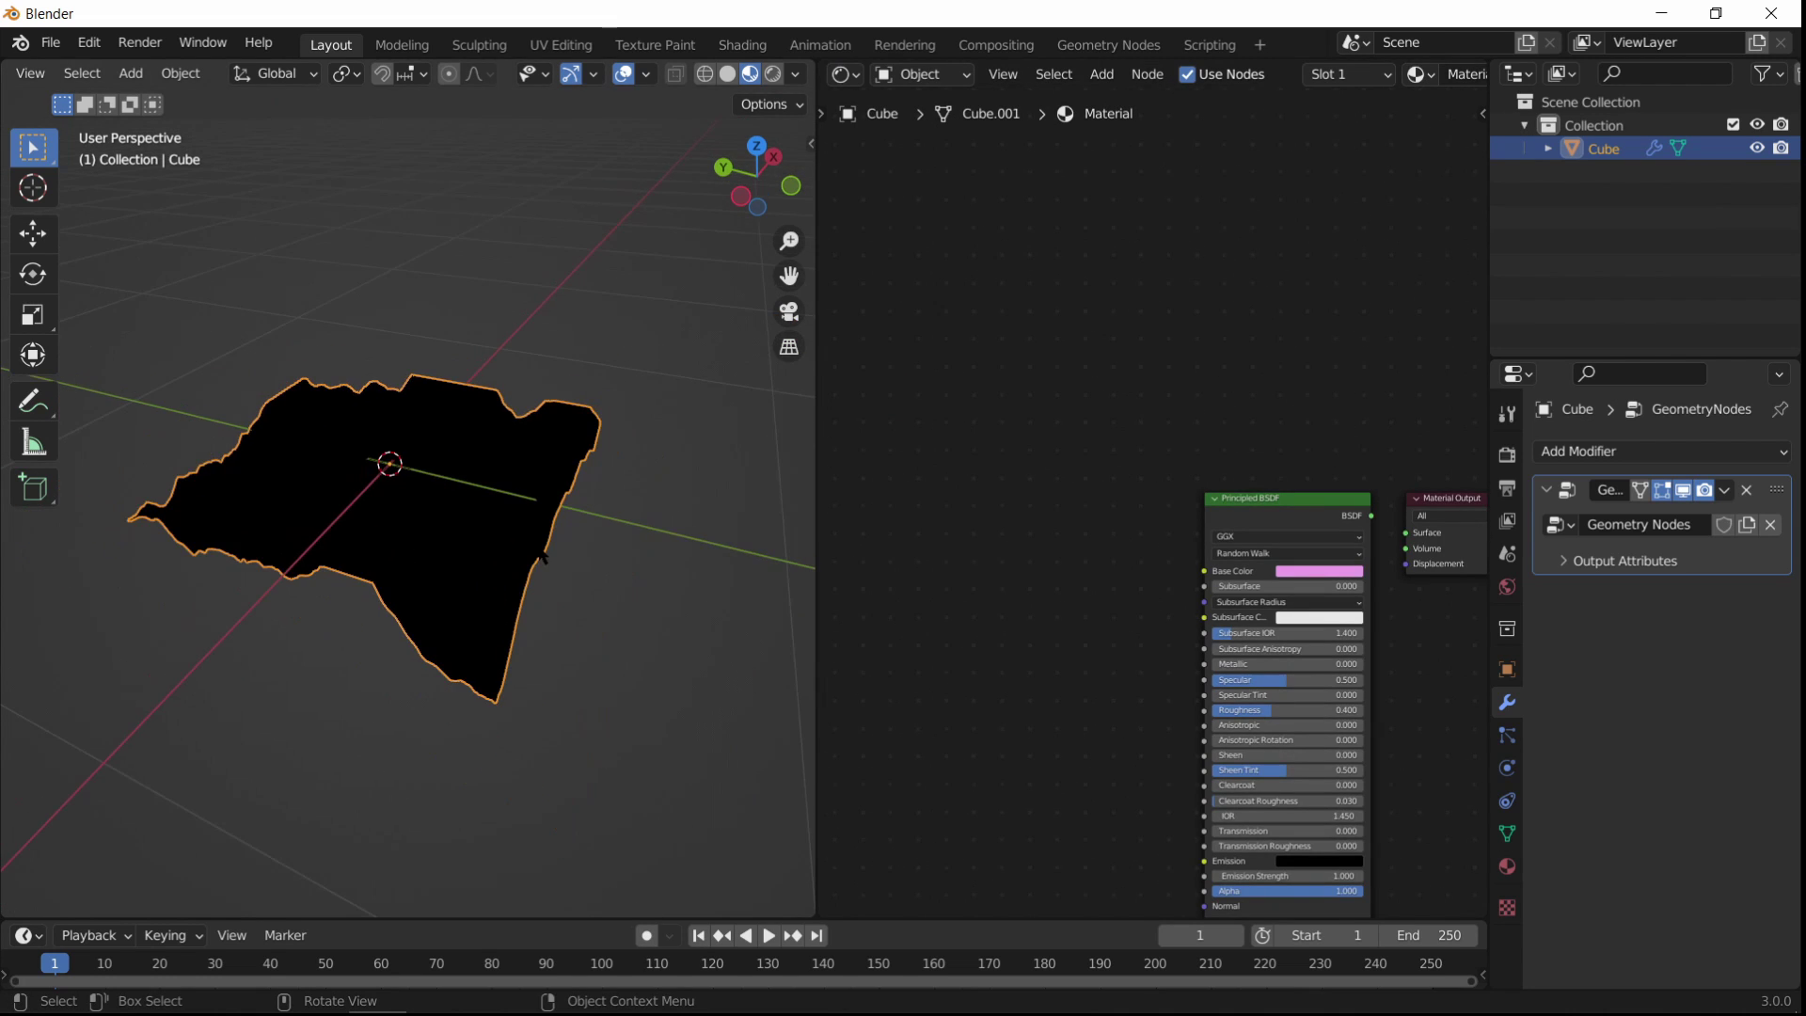
{"action": "middle_click_drag", "start_coordinate": [452, 517], "coordinate": [486, 515]}
{"action": "middle_click_drag", "start_coordinate": [1100, 527], "coordinate": [1046, 498]}
{"action": "middle_click_drag", "start_coordinate": [1281, 500], "coordinate": [1158, 496]}
{"action": "scroll", "coordinate": [1158, 496], "scroll_direction": "up", "scroll_amount": 5}
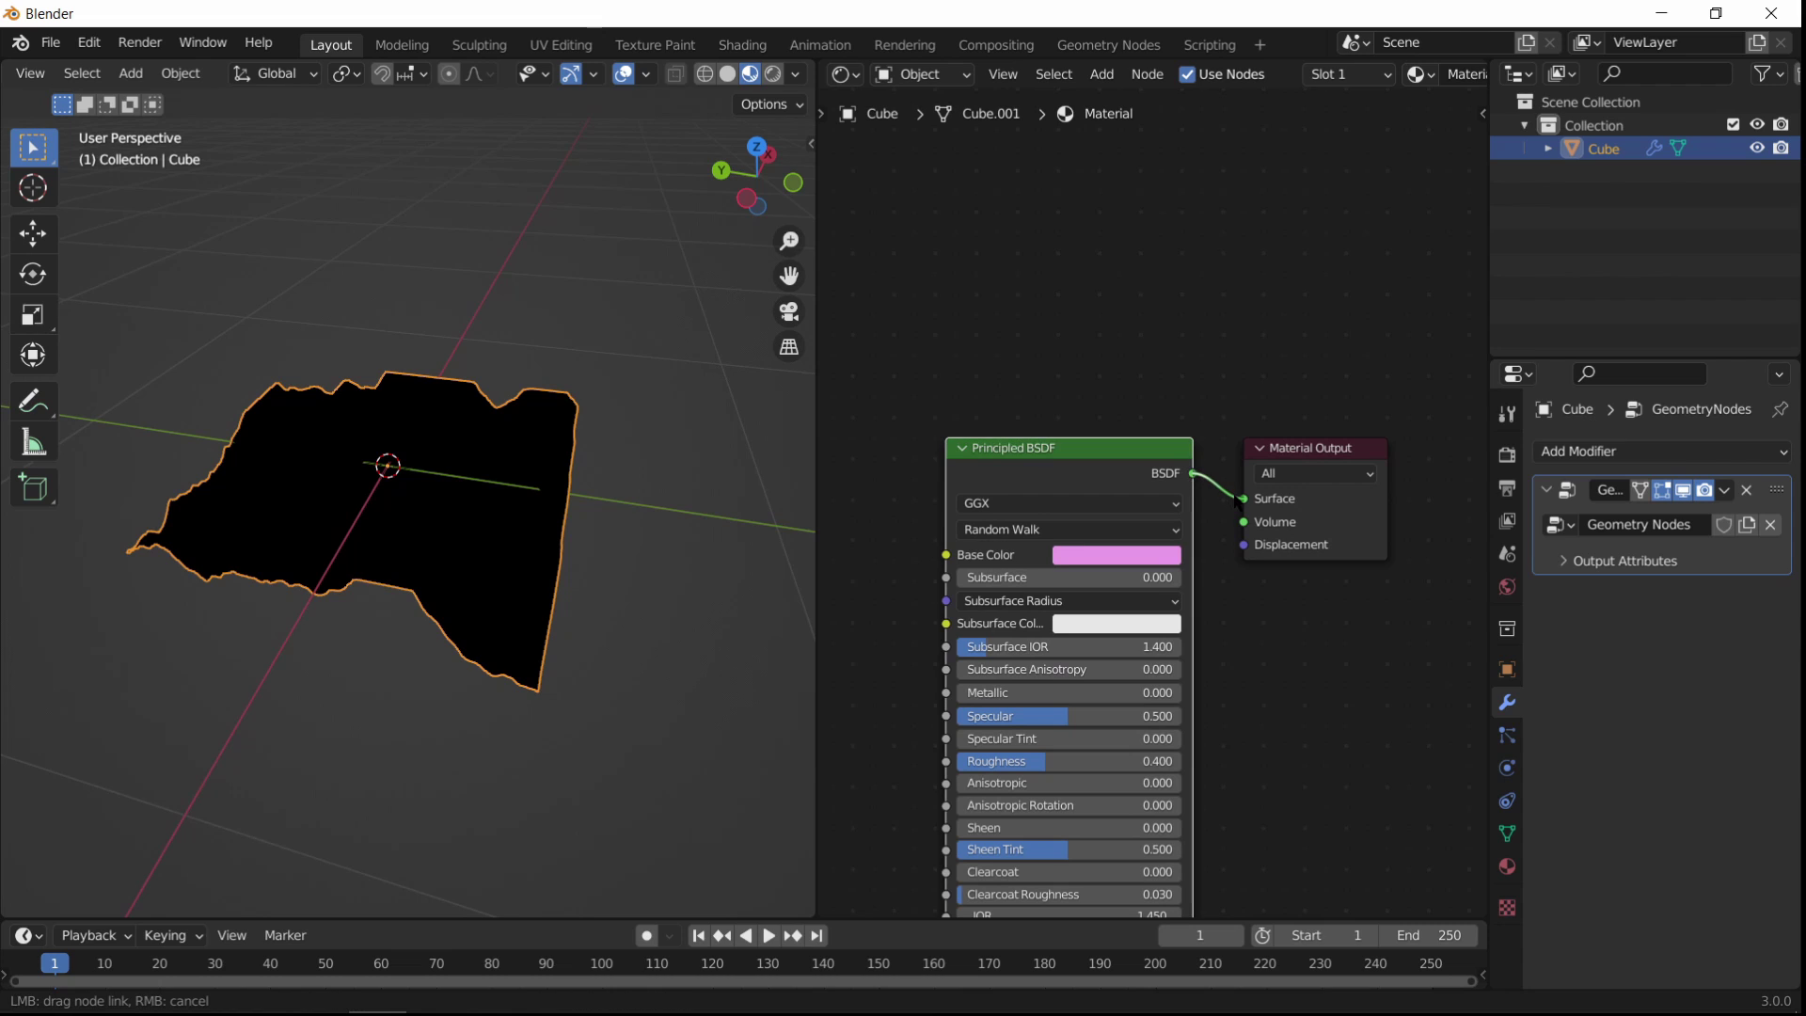
{"action": "left_click_drag", "start_coordinate": [1238, 503], "coordinate": [1243, 500]}
Step: Add a Texture Coordinate node before the Principled BSDF in the material
{"action": "middle_click_drag", "start_coordinate": [1299, 609], "coordinate": [1095, 577]}
{"action": "key", "text": "shift+a"}
{"action": "left_click", "coordinate": [1116, 552]}
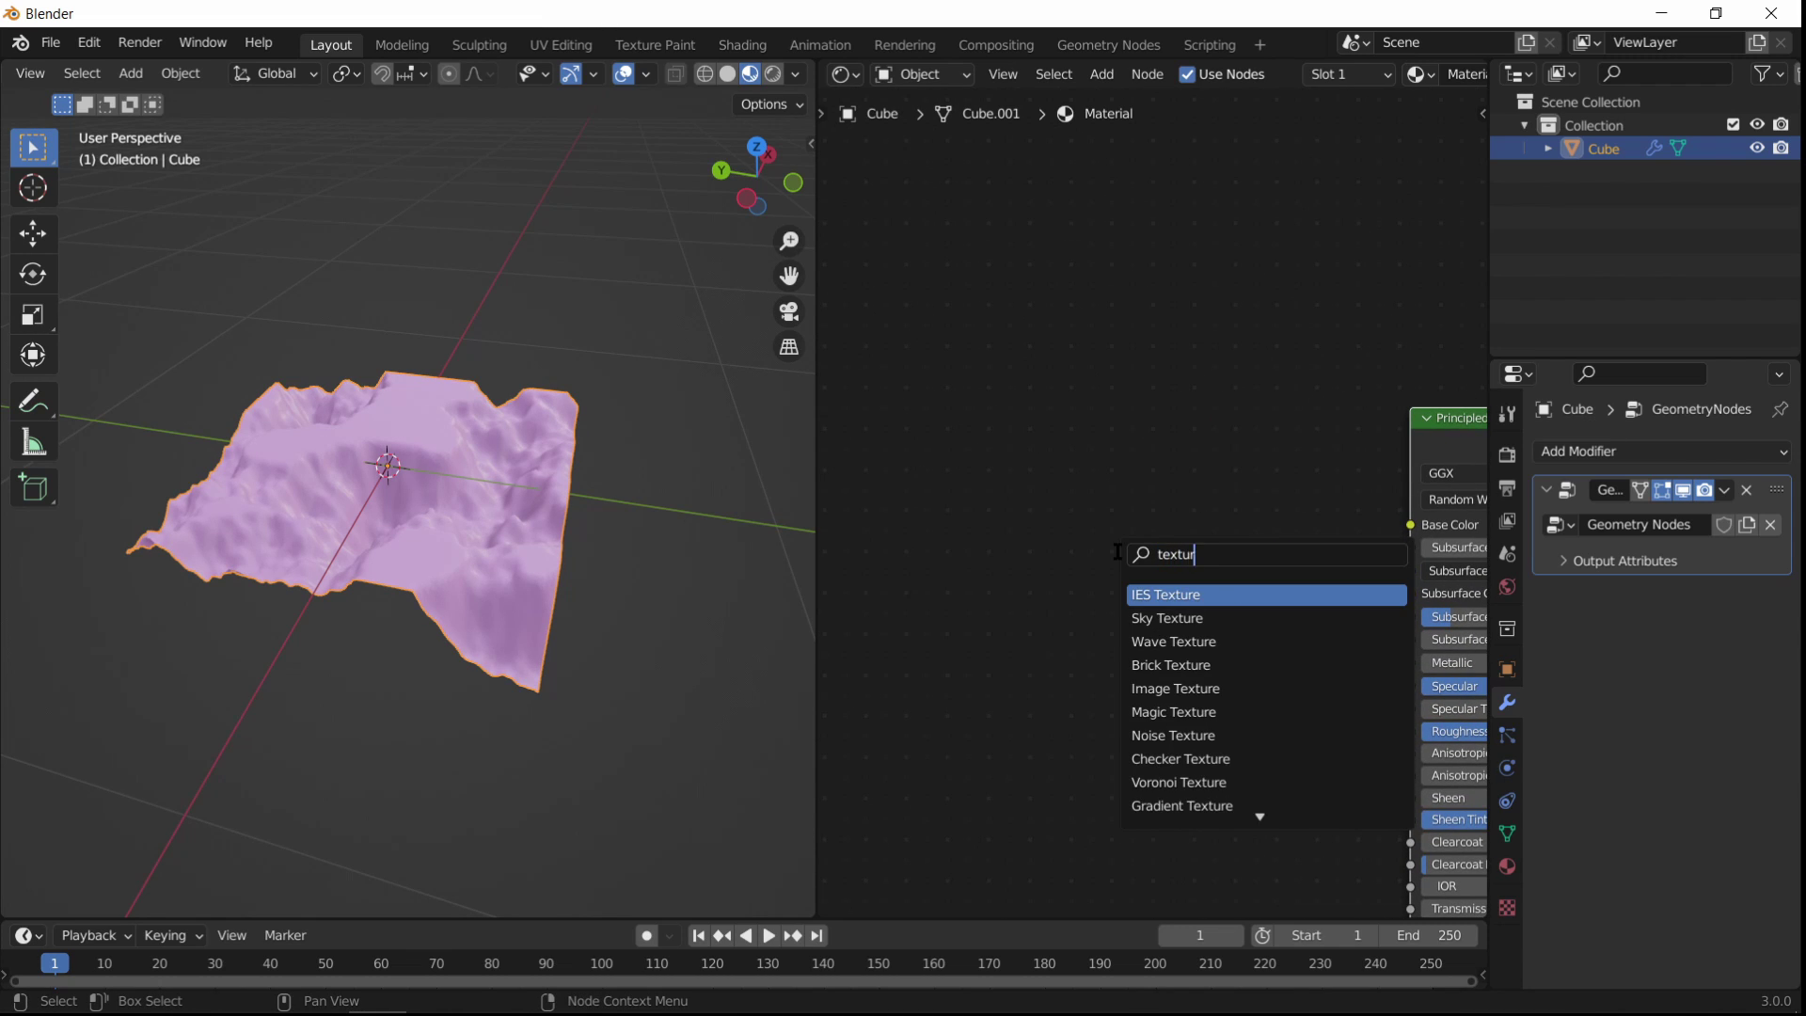
{"action": "key", "text": "Return"}
{"action": "left_click", "coordinate": [1116, 552]}
Step: Preview the Texture Coordinate node's Generated output on the terrain, and switch the preview to its Object output
{"action": "left_click", "coordinate": [1187, 602], "text": "ctrl+shift"}
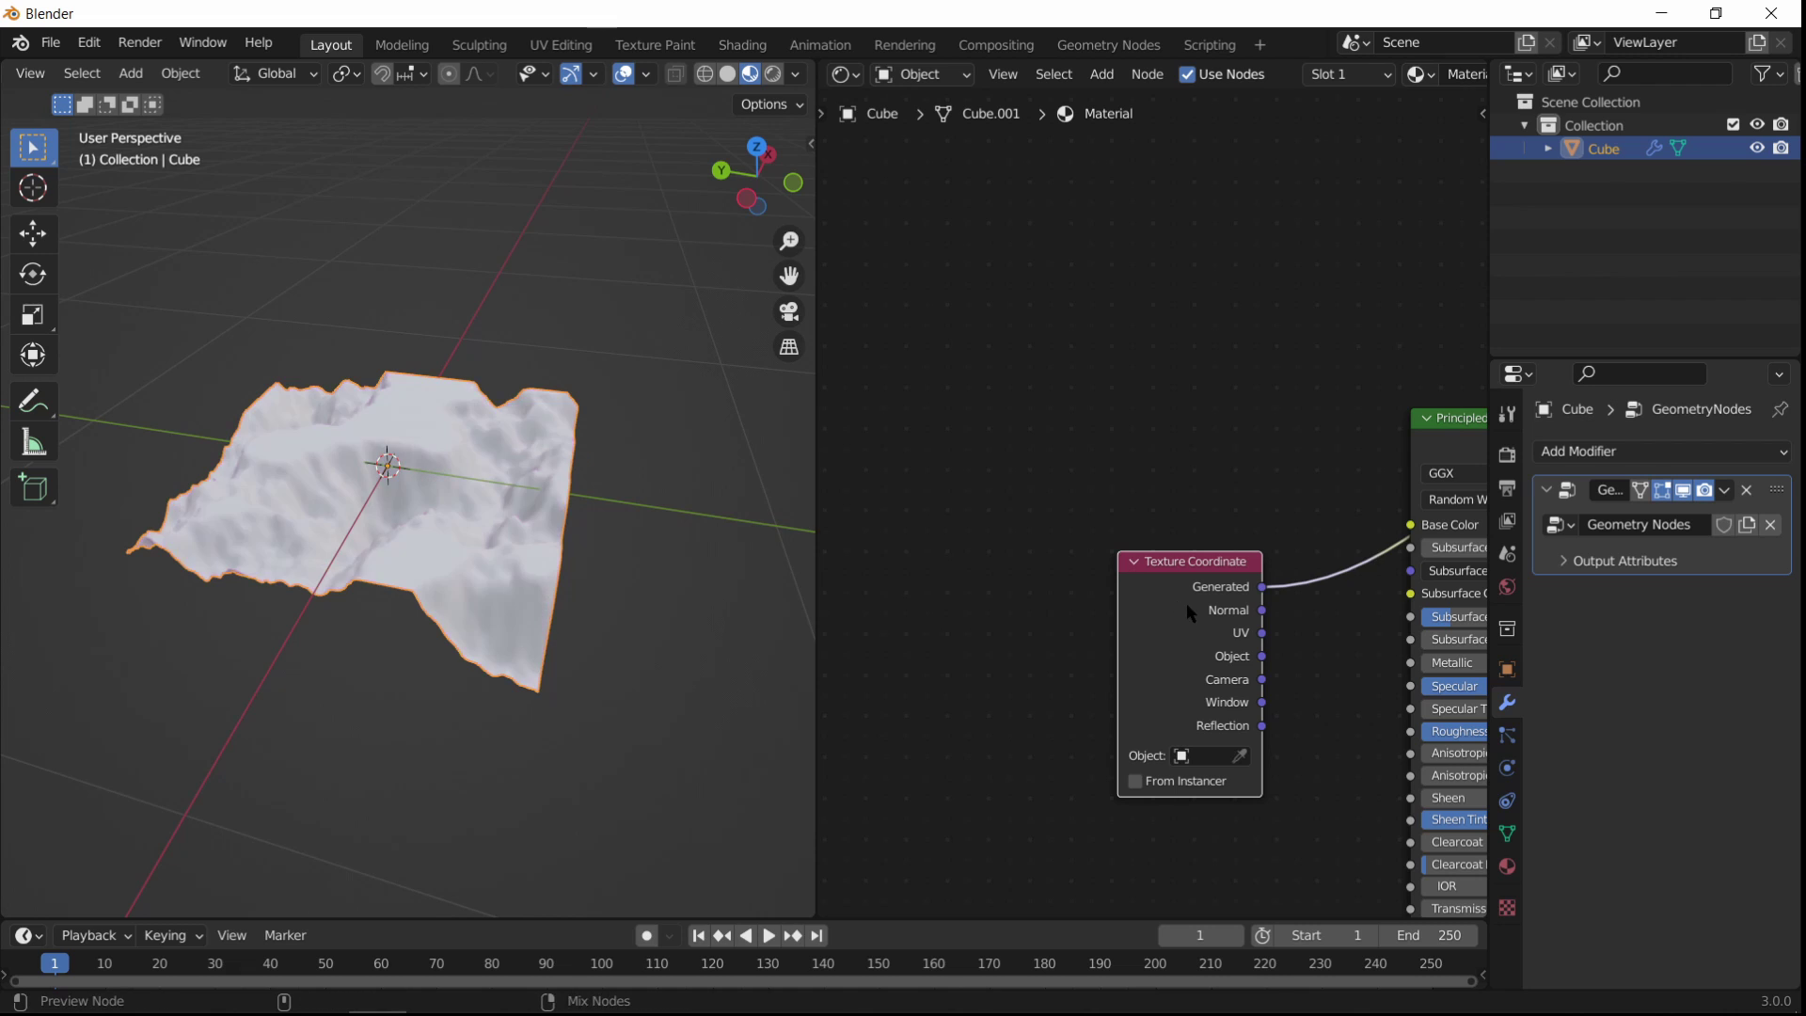
{"action": "middle_click_drag", "start_coordinate": [632, 611], "coordinate": [733, 588]}
{"action": "scroll", "coordinate": [634, 563], "scroll_direction": "up", "scroll_amount": 3}
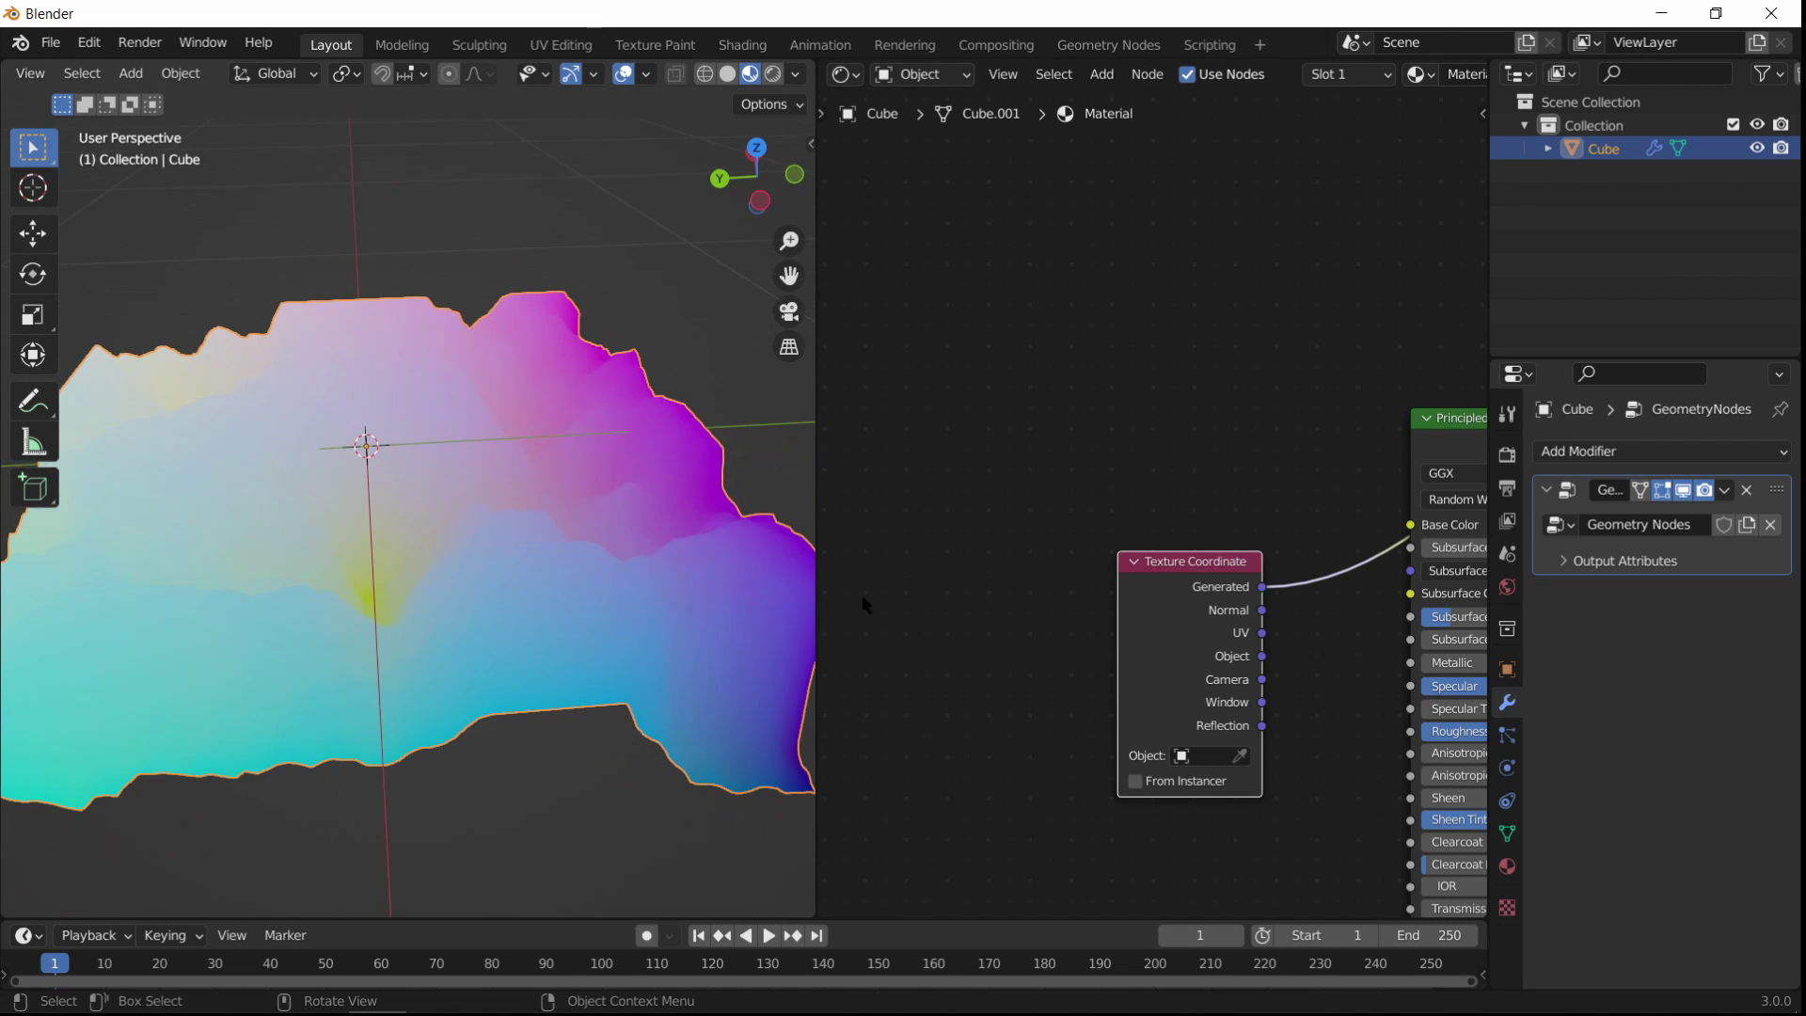
{"action": "middle_click_drag", "start_coordinate": [1271, 633], "coordinate": [1098, 636]}
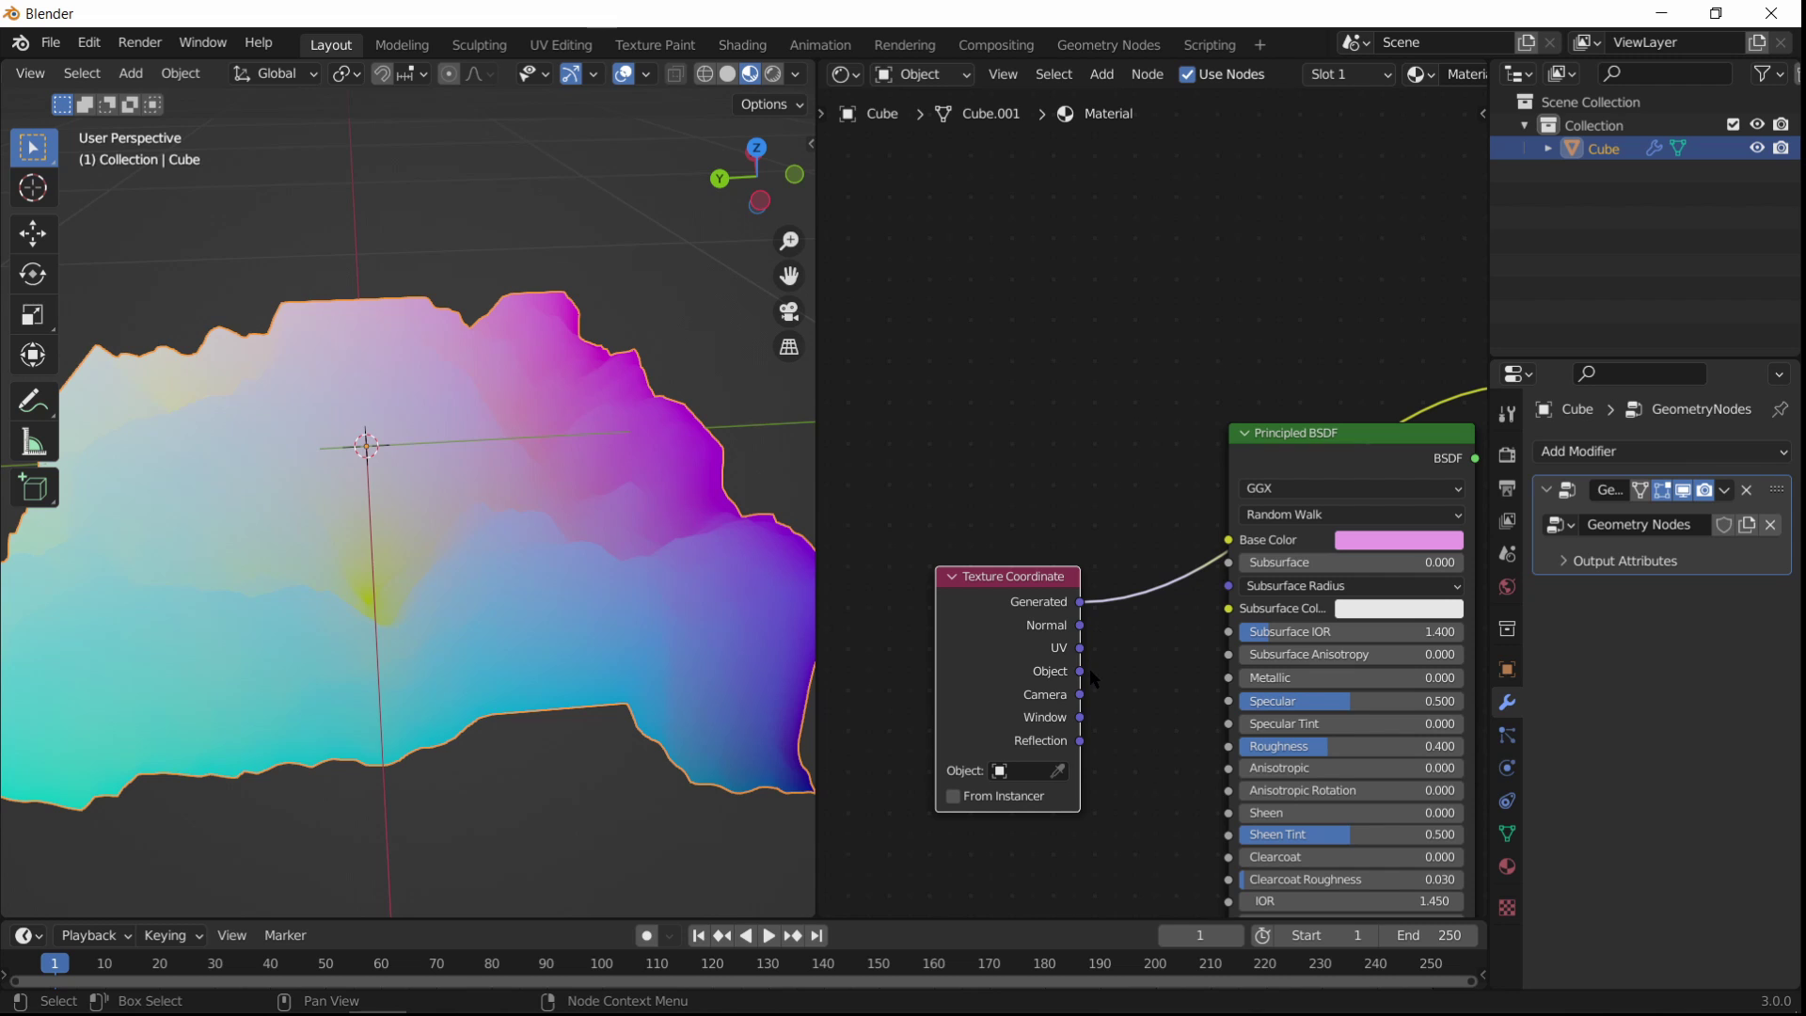
{"action": "left_click", "coordinate": [1038, 677], "text": "ctrl+shift"}
{"action": "left_click", "coordinate": [1038, 677], "text": "ctrl+shift"}
{"action": "left_click", "coordinate": [1038, 677], "text": "ctrl+shift"}
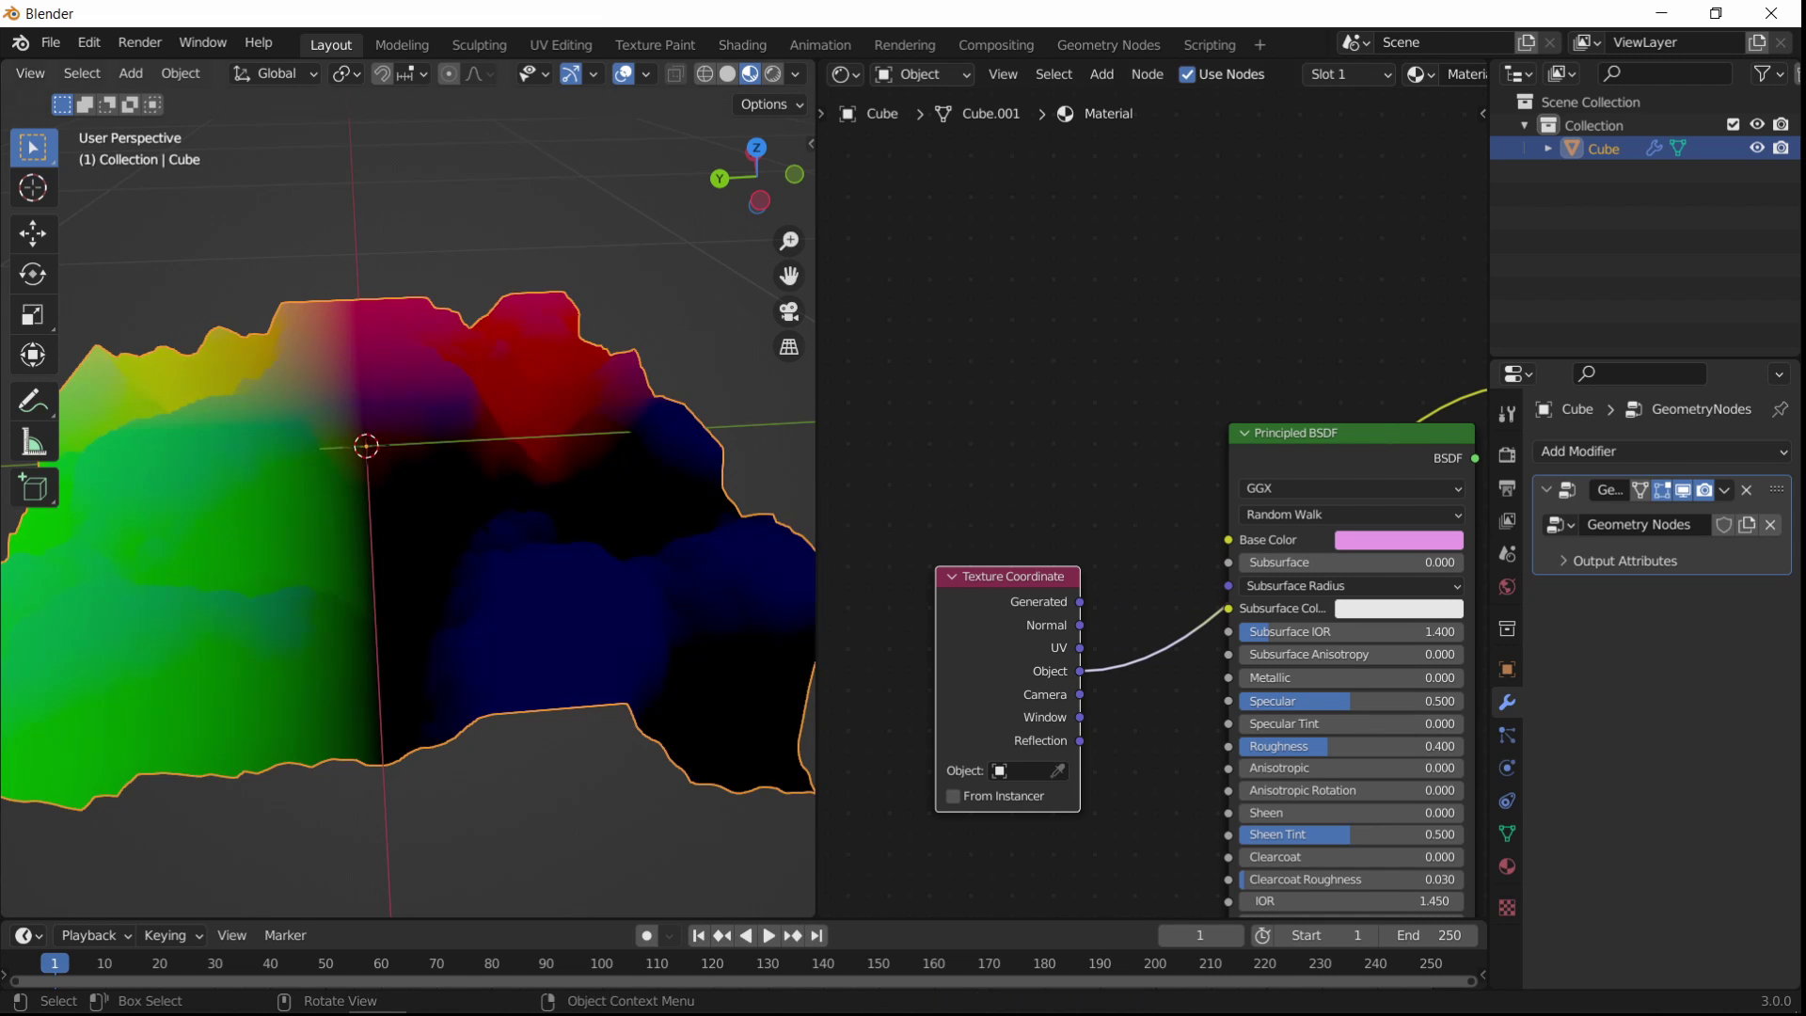
Step: Try moving the terrain to check how the Object coordinates behave
{"action": "middle_click_drag", "start_coordinate": [414, 461], "coordinate": [376, 606]}
{"action": "key", "text": "g"}
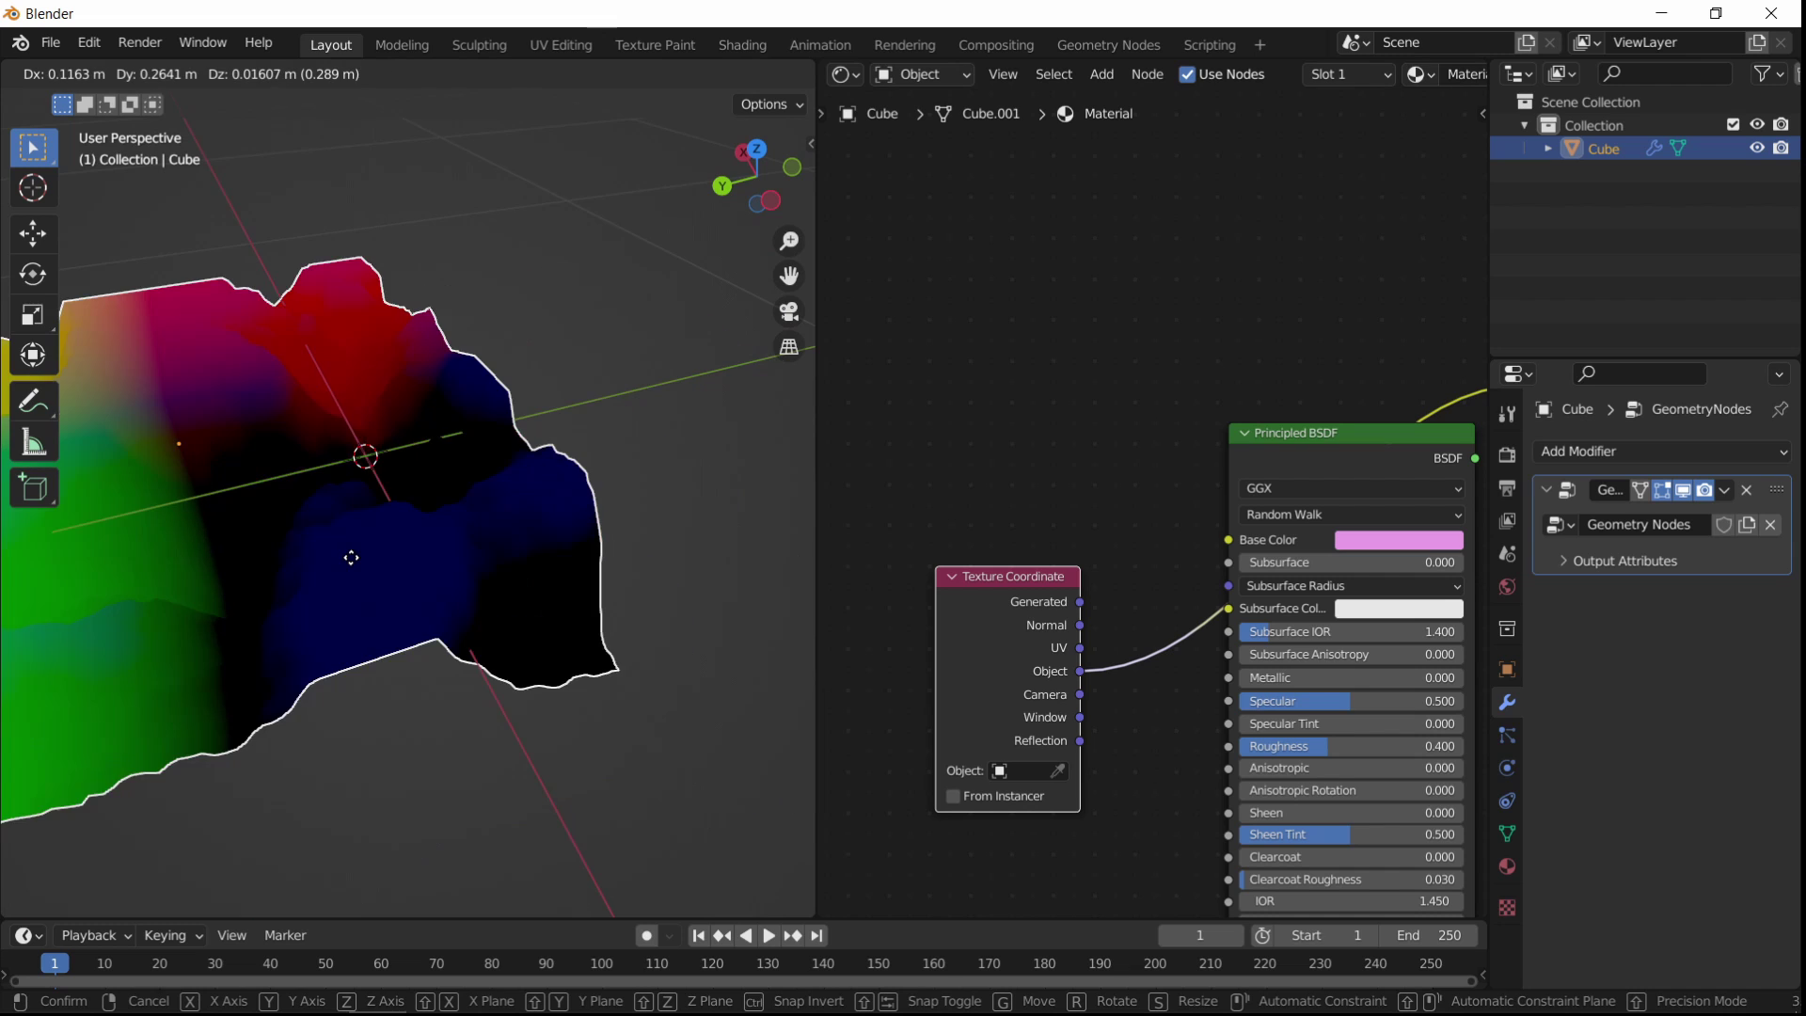
{"action": "left_click", "coordinate": [618, 561]}
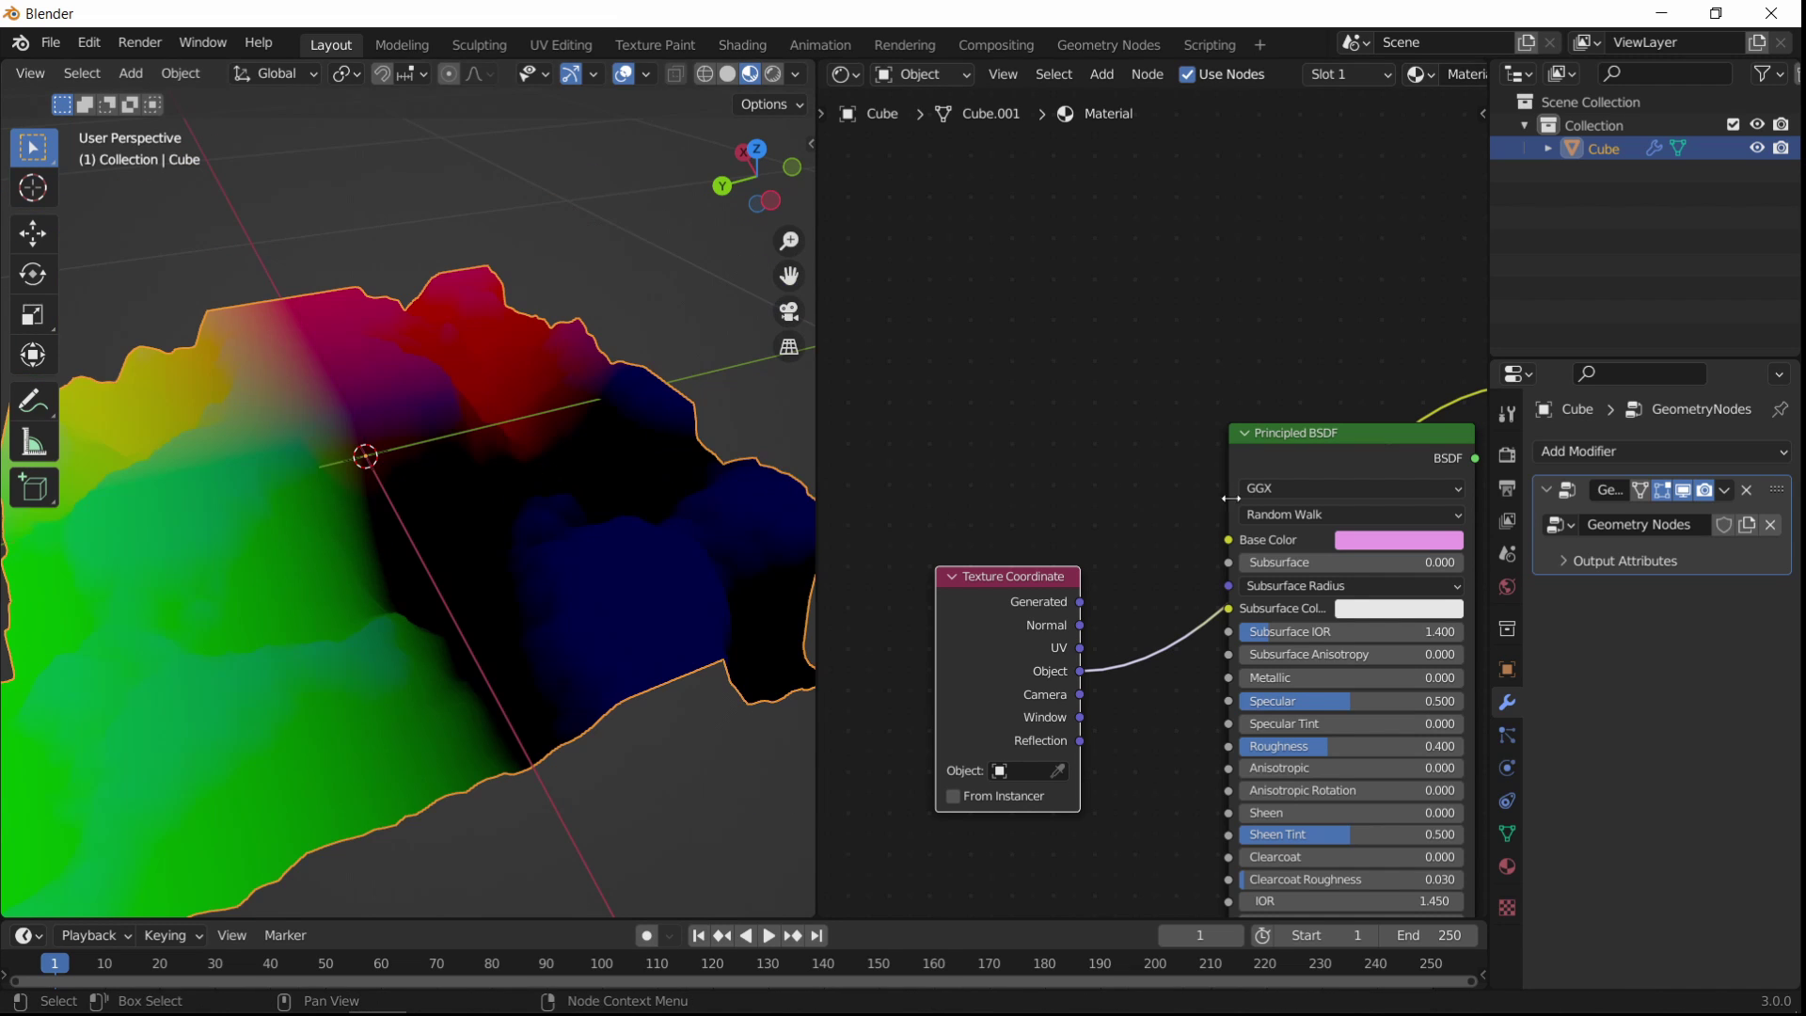
Step: Move the Texture Coordinate node aside and insert a Separate XYZ node on the link from its Object output
{"action": "scroll", "coordinate": [1211, 440], "scroll_direction": "down", "scroll_amount": 2}
{"action": "middle_click_drag", "start_coordinate": [1211, 440], "coordinate": [1018, 431]}
{"action": "scroll", "coordinate": [1205, 506], "scroll_direction": "up", "scroll_amount": 4}
{"action": "middle_click_drag", "start_coordinate": [1204, 506], "coordinate": [1484, 527]}
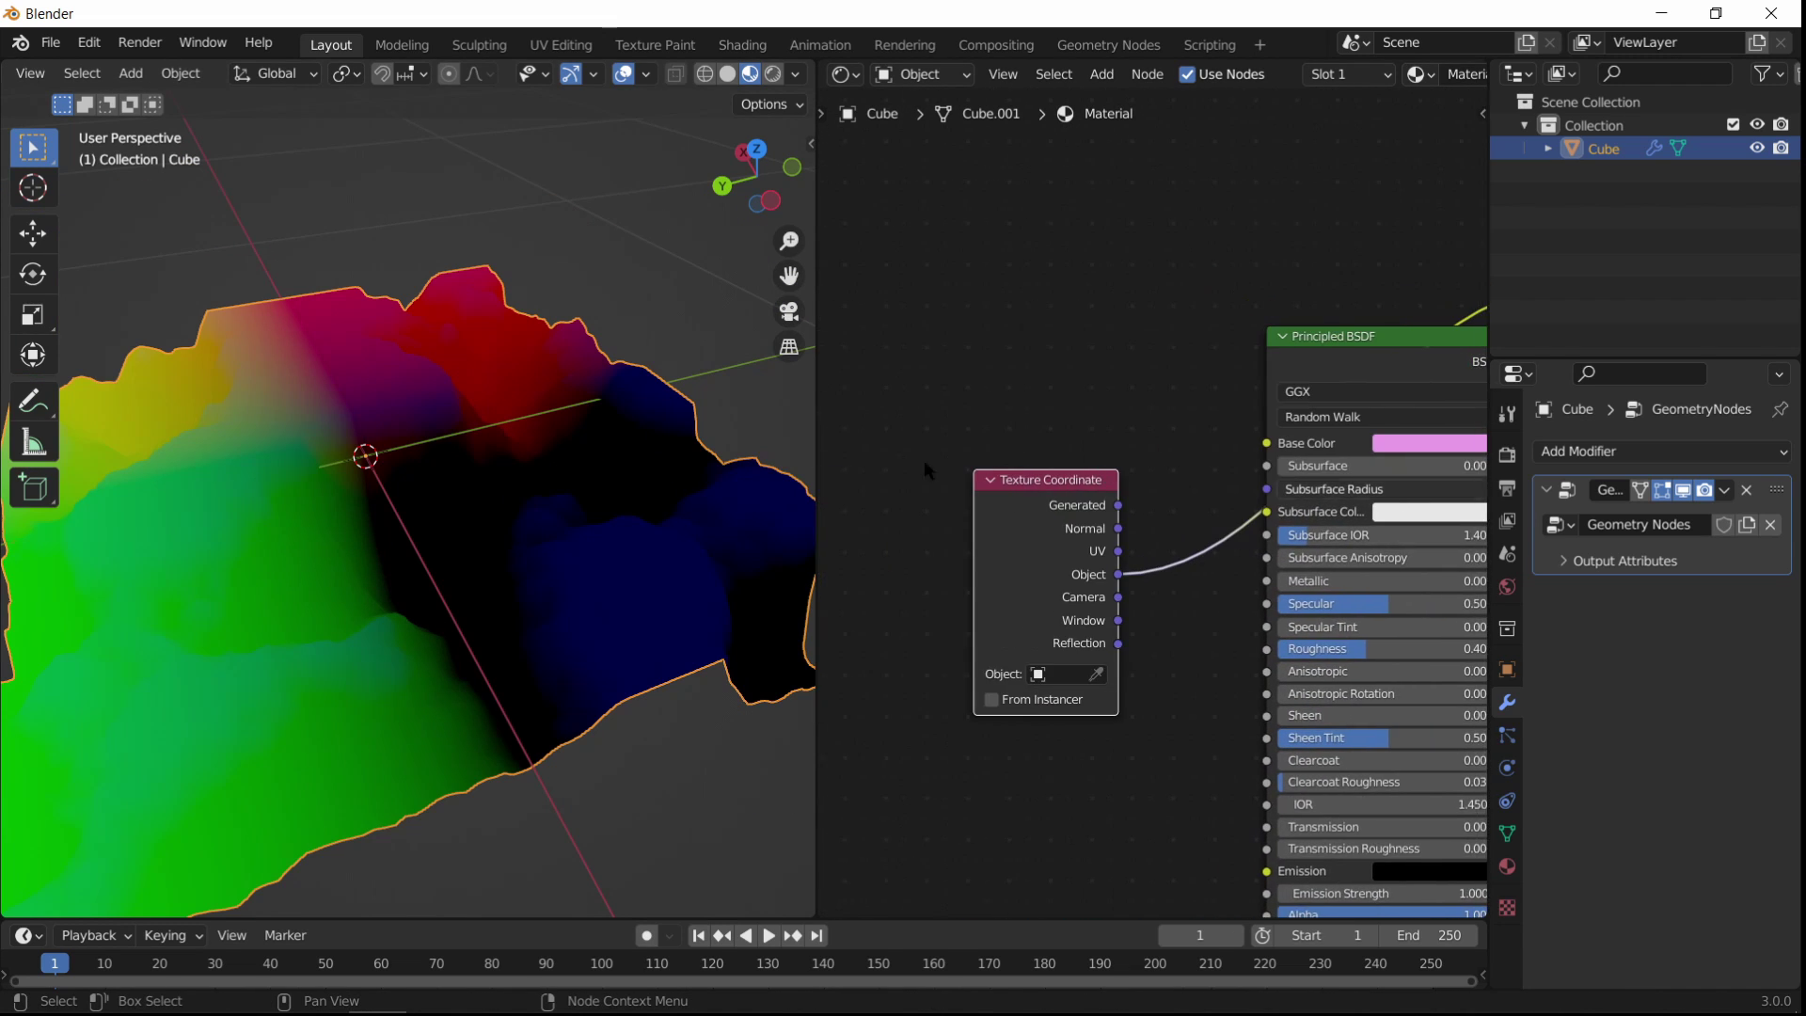
{"action": "scroll", "coordinate": [923, 460], "scroll_direction": "up", "scroll_amount": 1}
{"action": "middle_click_drag", "start_coordinate": [1052, 432], "coordinate": [1262, 388]}
{"action": "left_click_drag", "start_coordinate": [1205, 463], "coordinate": [909, 456]}
{"action": "key", "text": "shift+a"}
{"action": "left_click", "coordinate": [1164, 358]}
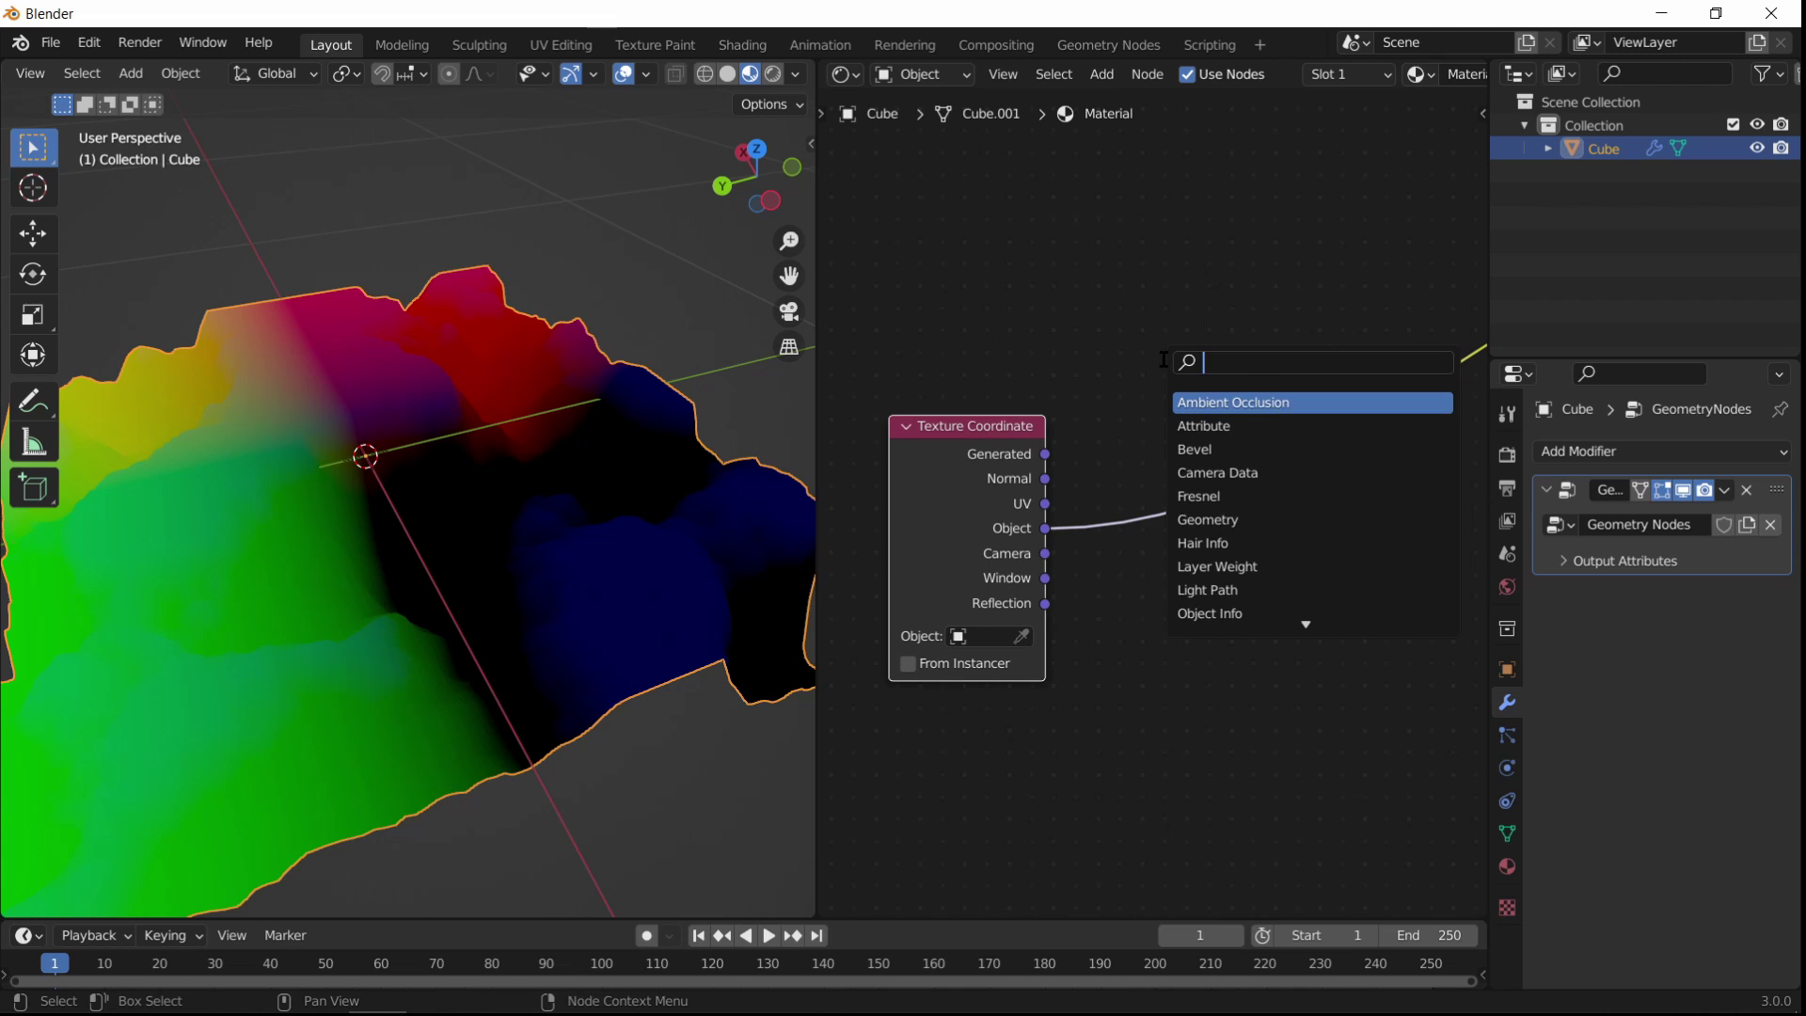
{"action": "key", "text": "Down"}
{"action": "key", "text": "Down"}
{"action": "key", "text": "Return"}
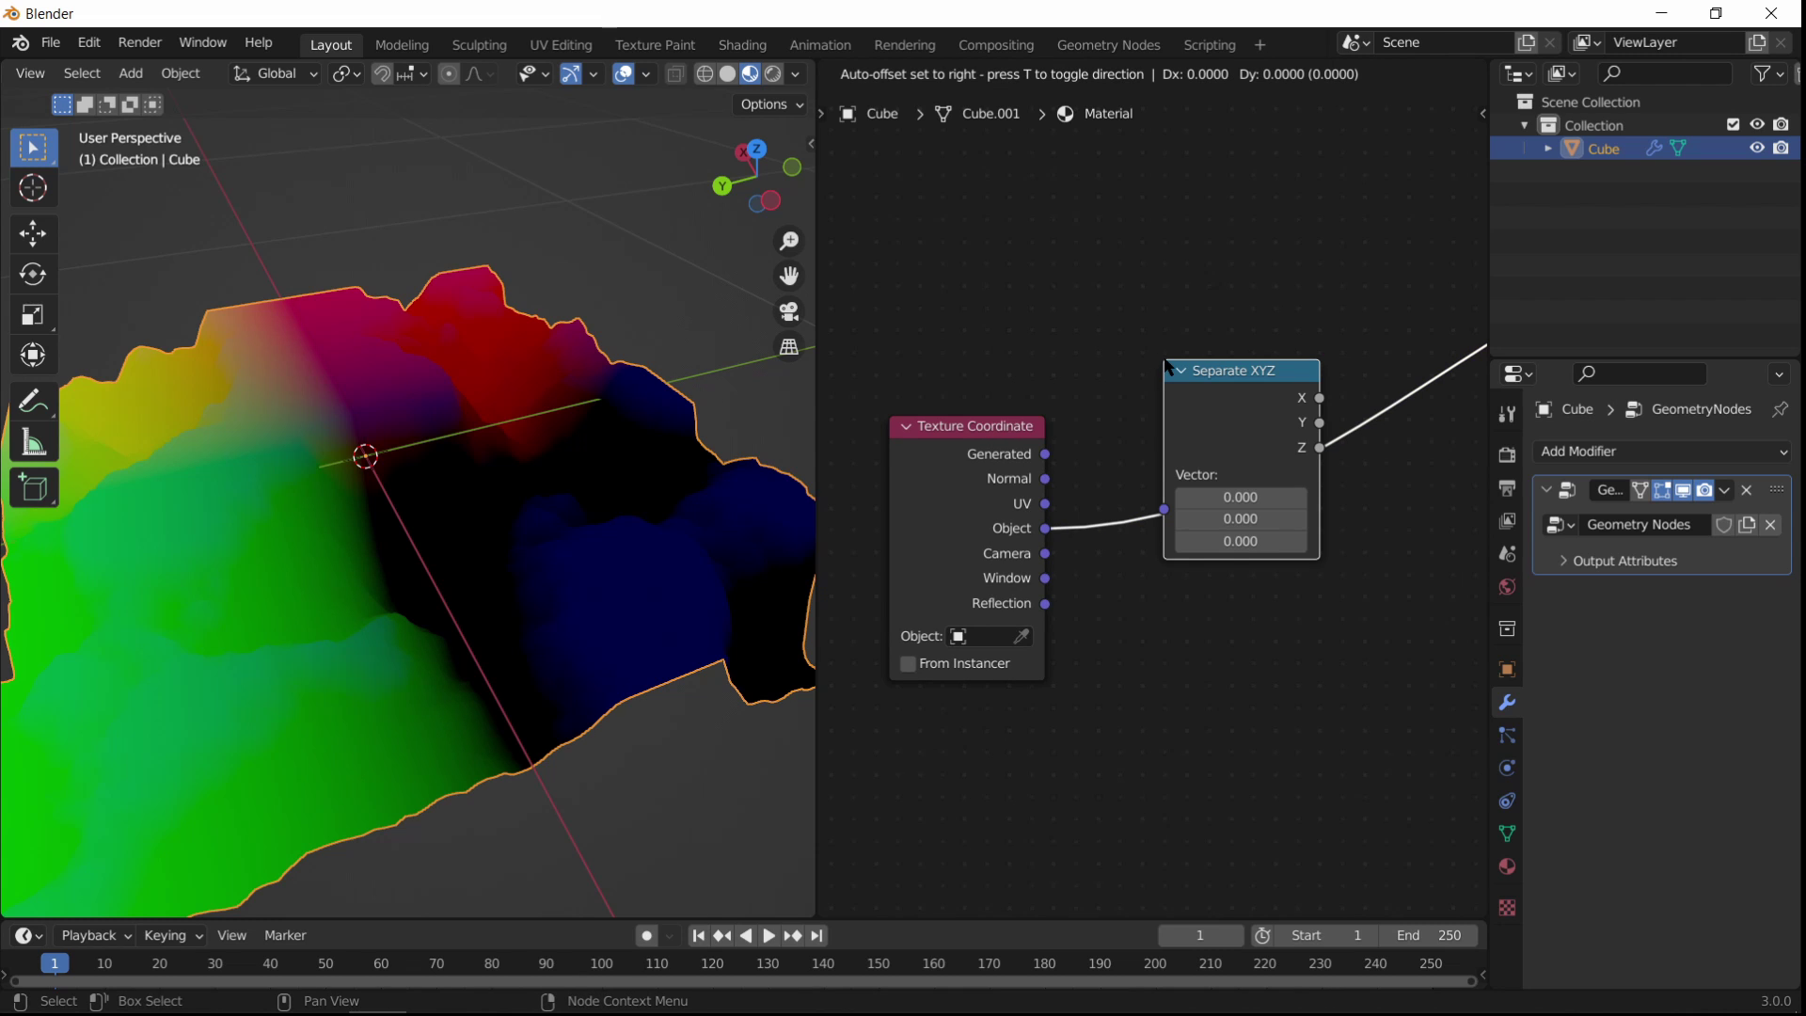
{"action": "left_click", "coordinate": [1164, 361]}
Step: Preview the Separate XYZ node's Z output on the terrain and move the Principled BSDF below the Material Output
{"action": "middle_click_drag", "start_coordinate": [1166, 447], "coordinate": [923, 522]}
{"action": "left_click", "coordinate": [1036, 487], "text": "ctrl+shift"}
{"action": "left_click", "coordinate": [1035, 487], "text": "ctrl+shift"}
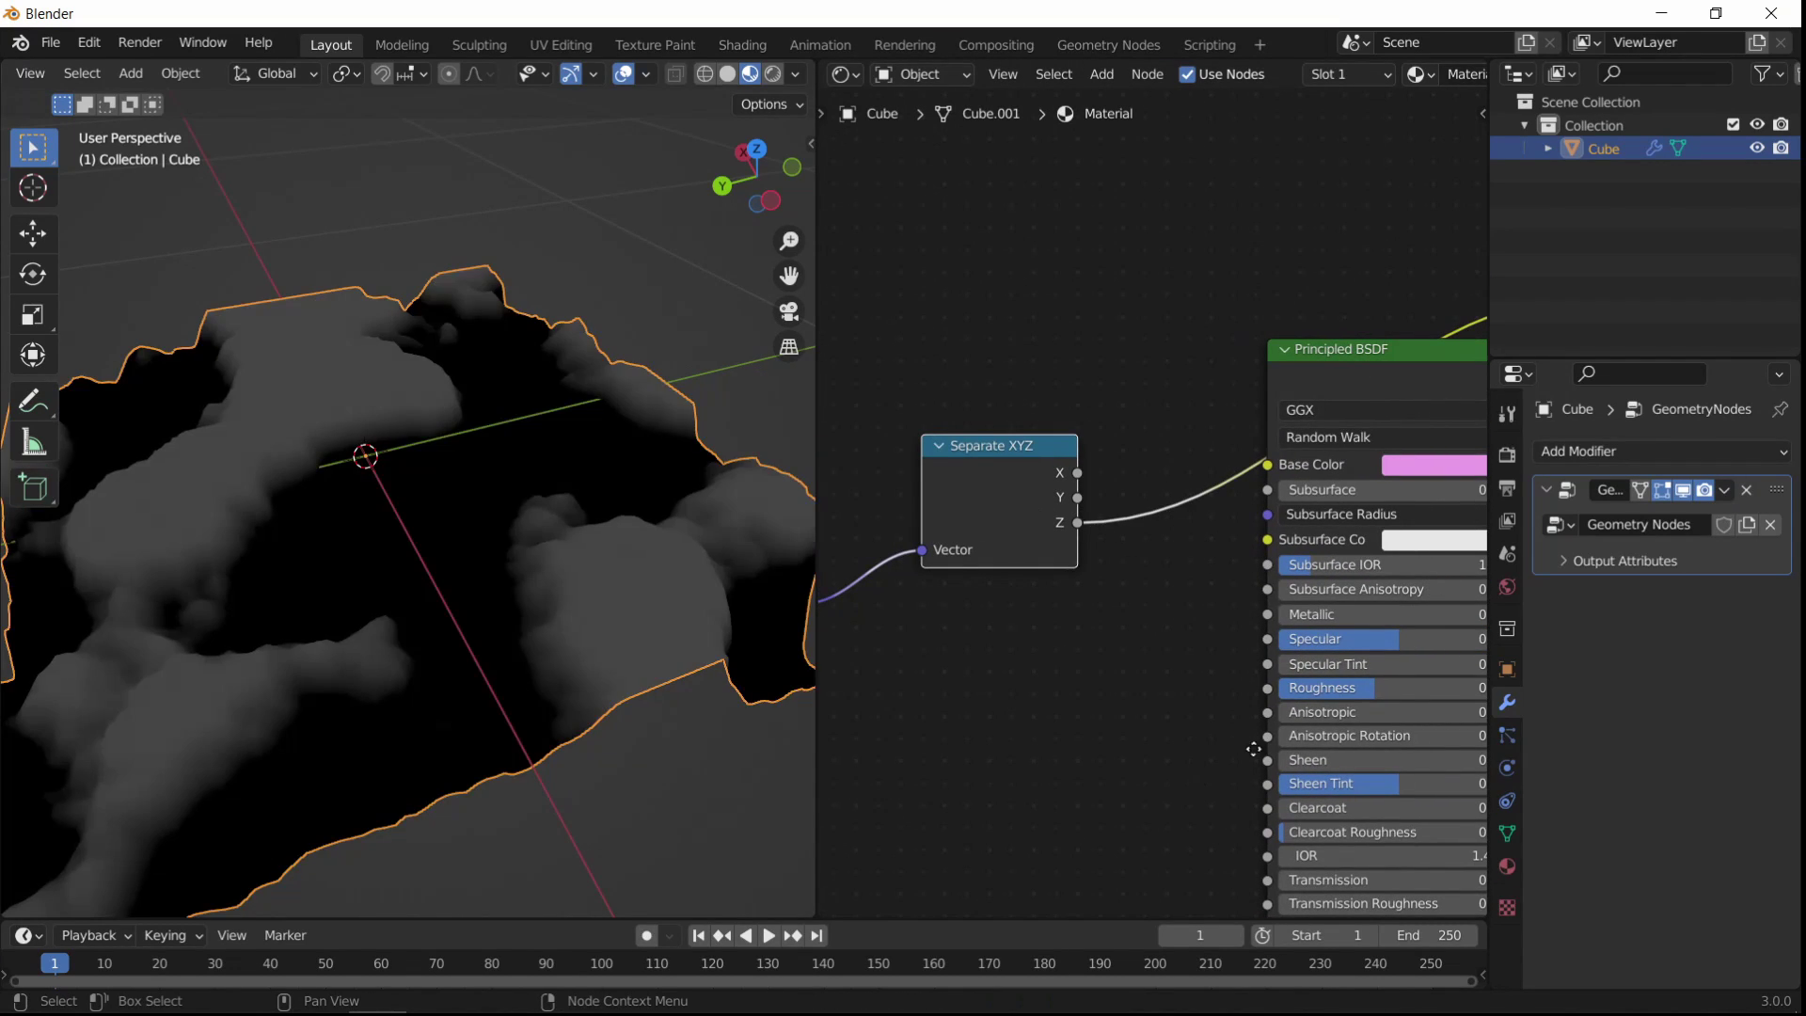
{"action": "middle_click_drag", "start_coordinate": [1253, 749], "coordinate": [1041, 683]}
{"action": "left_click_drag", "start_coordinate": [1166, 291], "coordinate": [1358, 549]}
{"action": "middle_click_drag", "start_coordinate": [551, 523], "coordinate": [624, 541]}
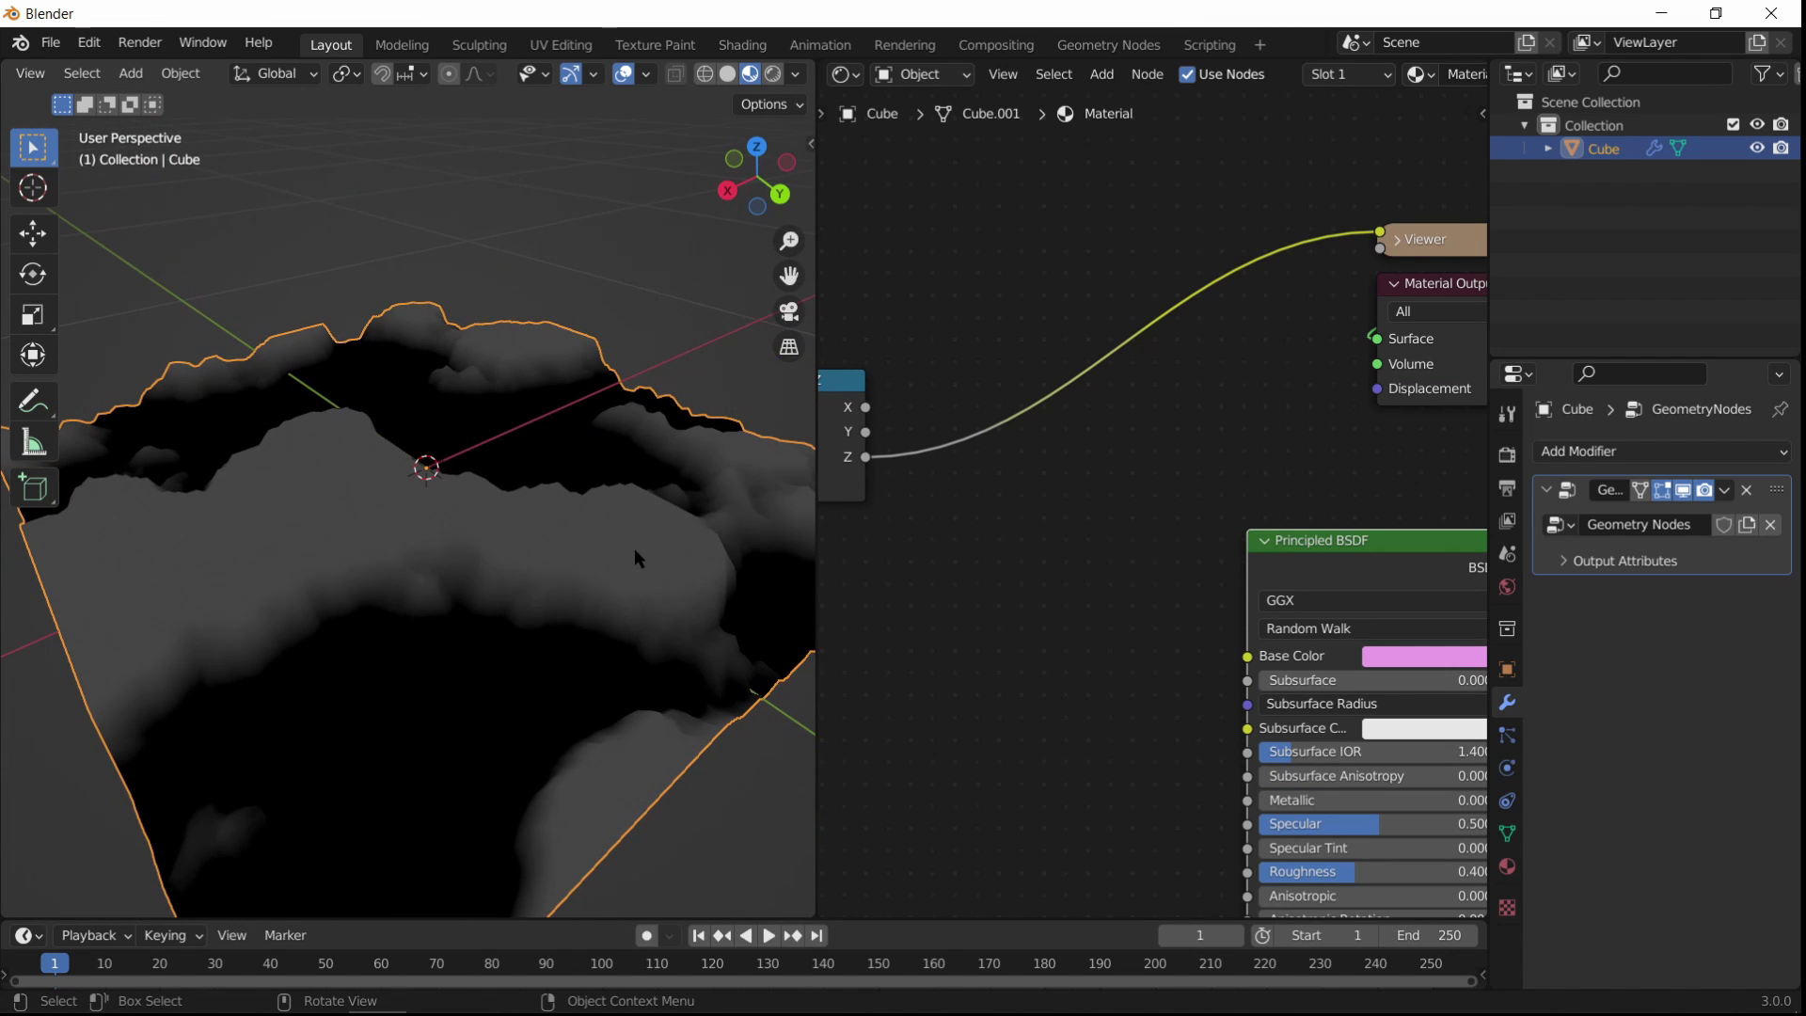
Step: Insert a ColorRamp node on the link between the Separate XYZ node's Z output and the Viewer
{"action": "middle_click_drag", "start_coordinate": [1016, 524], "coordinate": [1138, 524]}
{"action": "key", "text": "shift+a"}
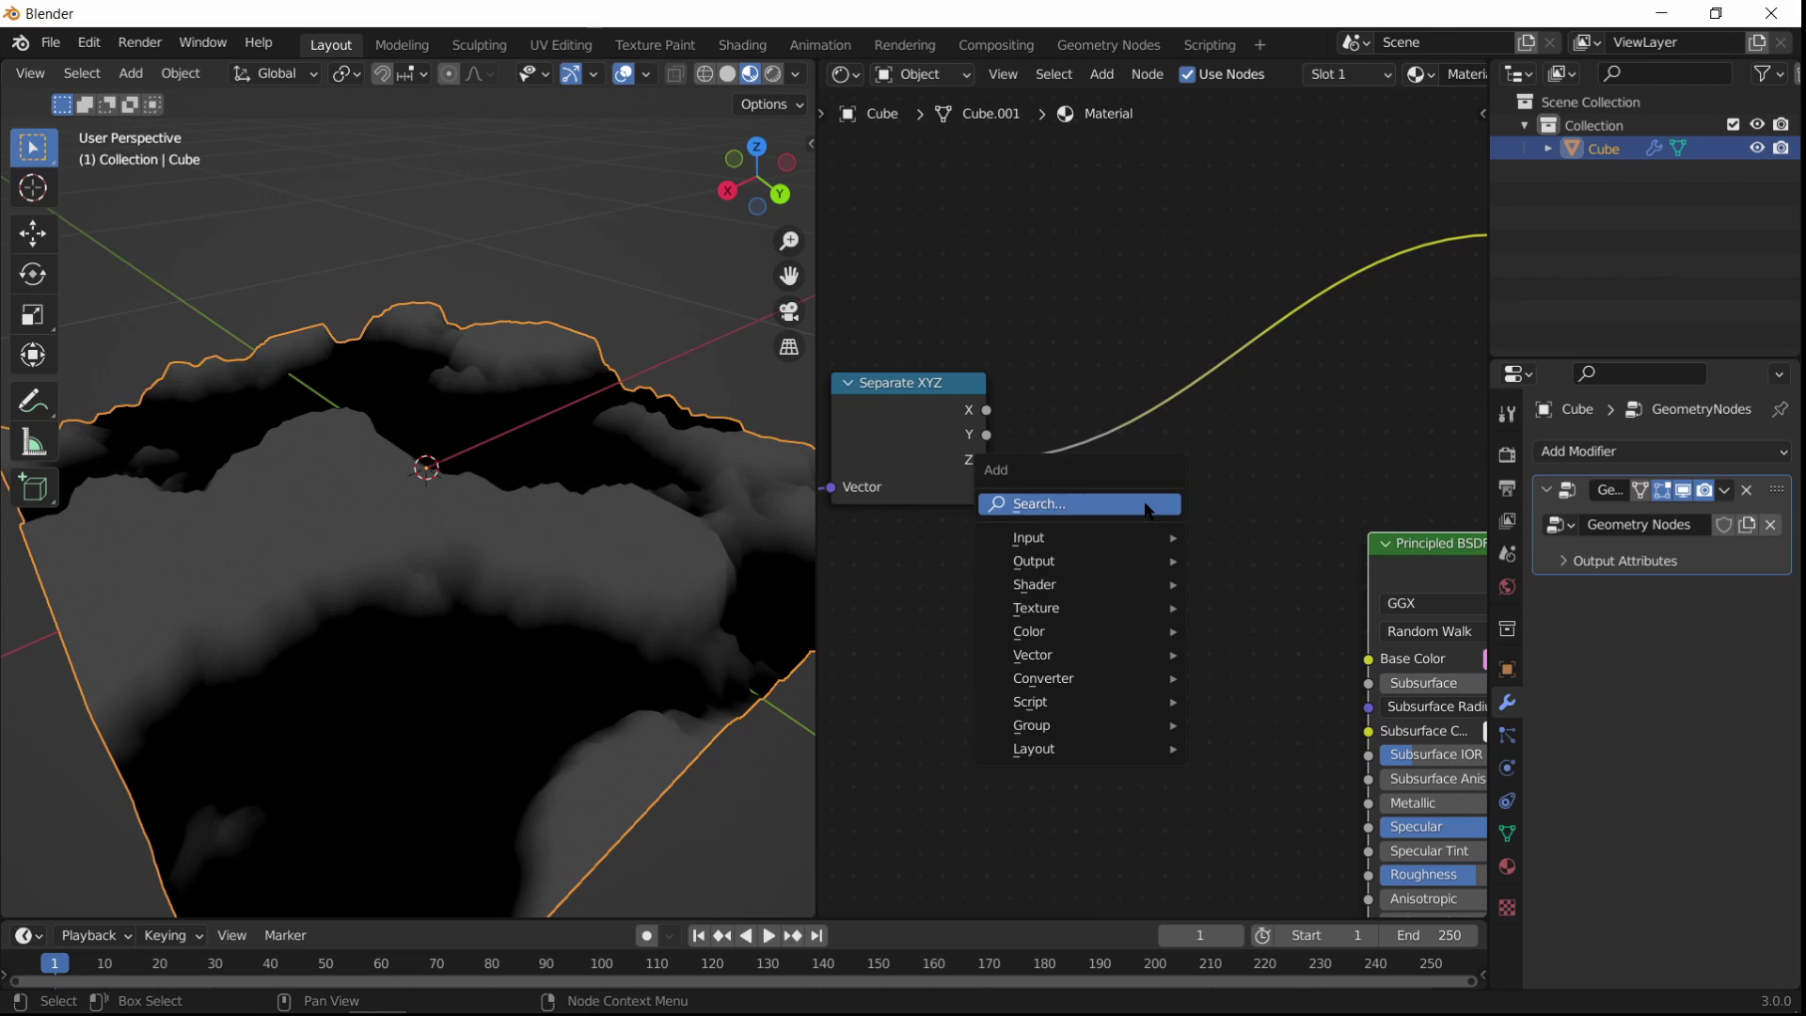
{"action": "left_click", "coordinate": [1143, 505]}
{"action": "key", "text": "Return"}
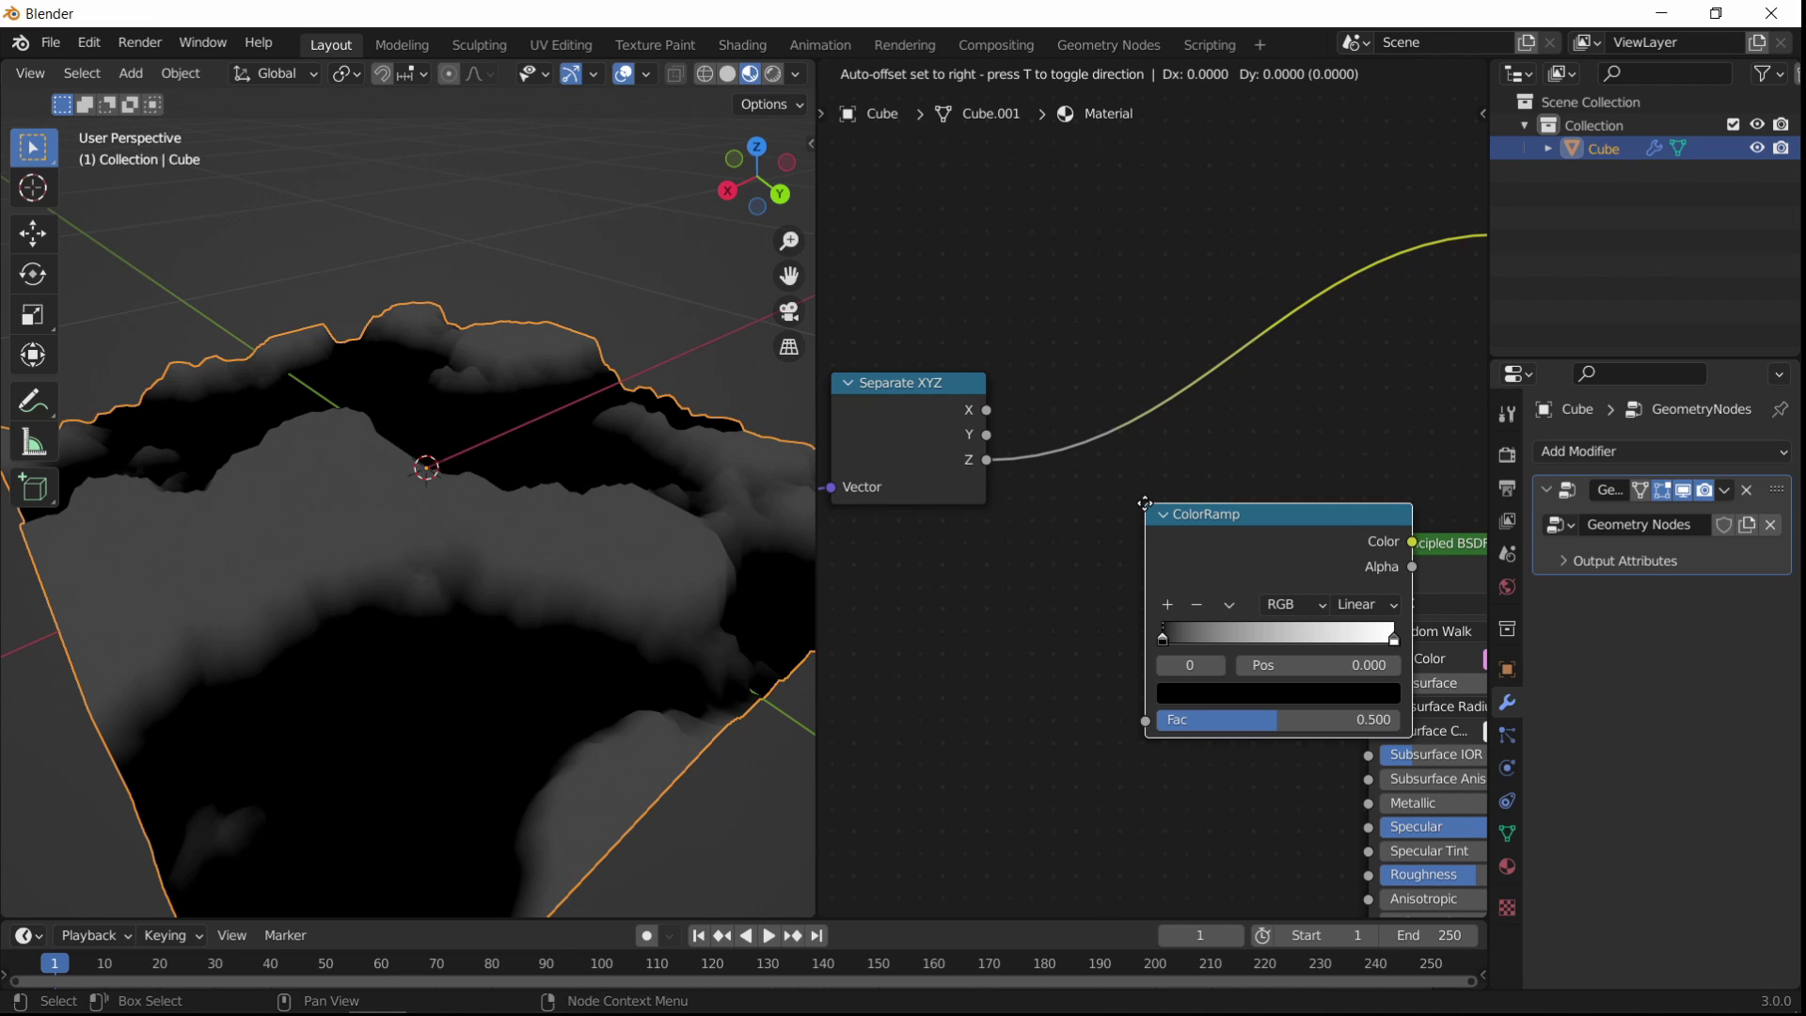
{"action": "left_click", "coordinate": [1103, 285]}
Step: Set the ColorRamp's first stop to red and its last stop to blue, and check the height colouring on the terrain
{"action": "middle_click_drag", "start_coordinate": [1177, 402], "coordinate": [996, 478]}
{"action": "scroll", "coordinate": [995, 478], "scroll_direction": "up", "scroll_amount": 1}
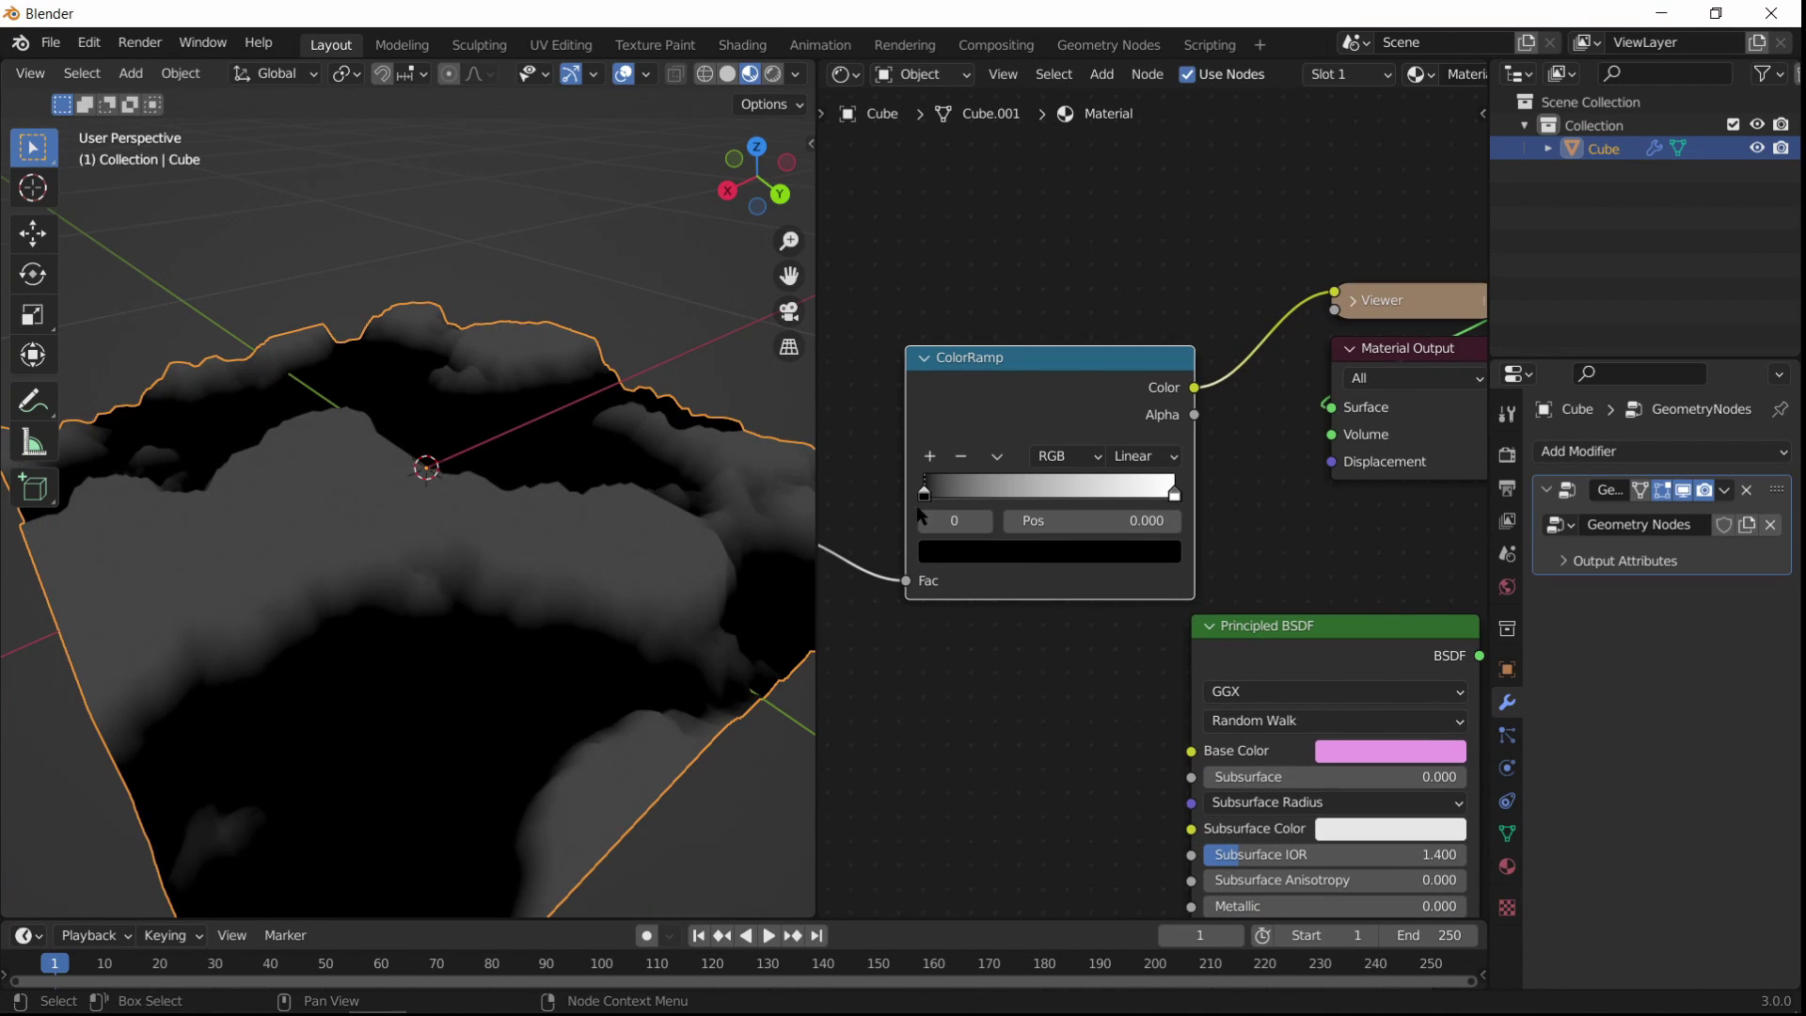
{"action": "left_click", "coordinate": [985, 560]}
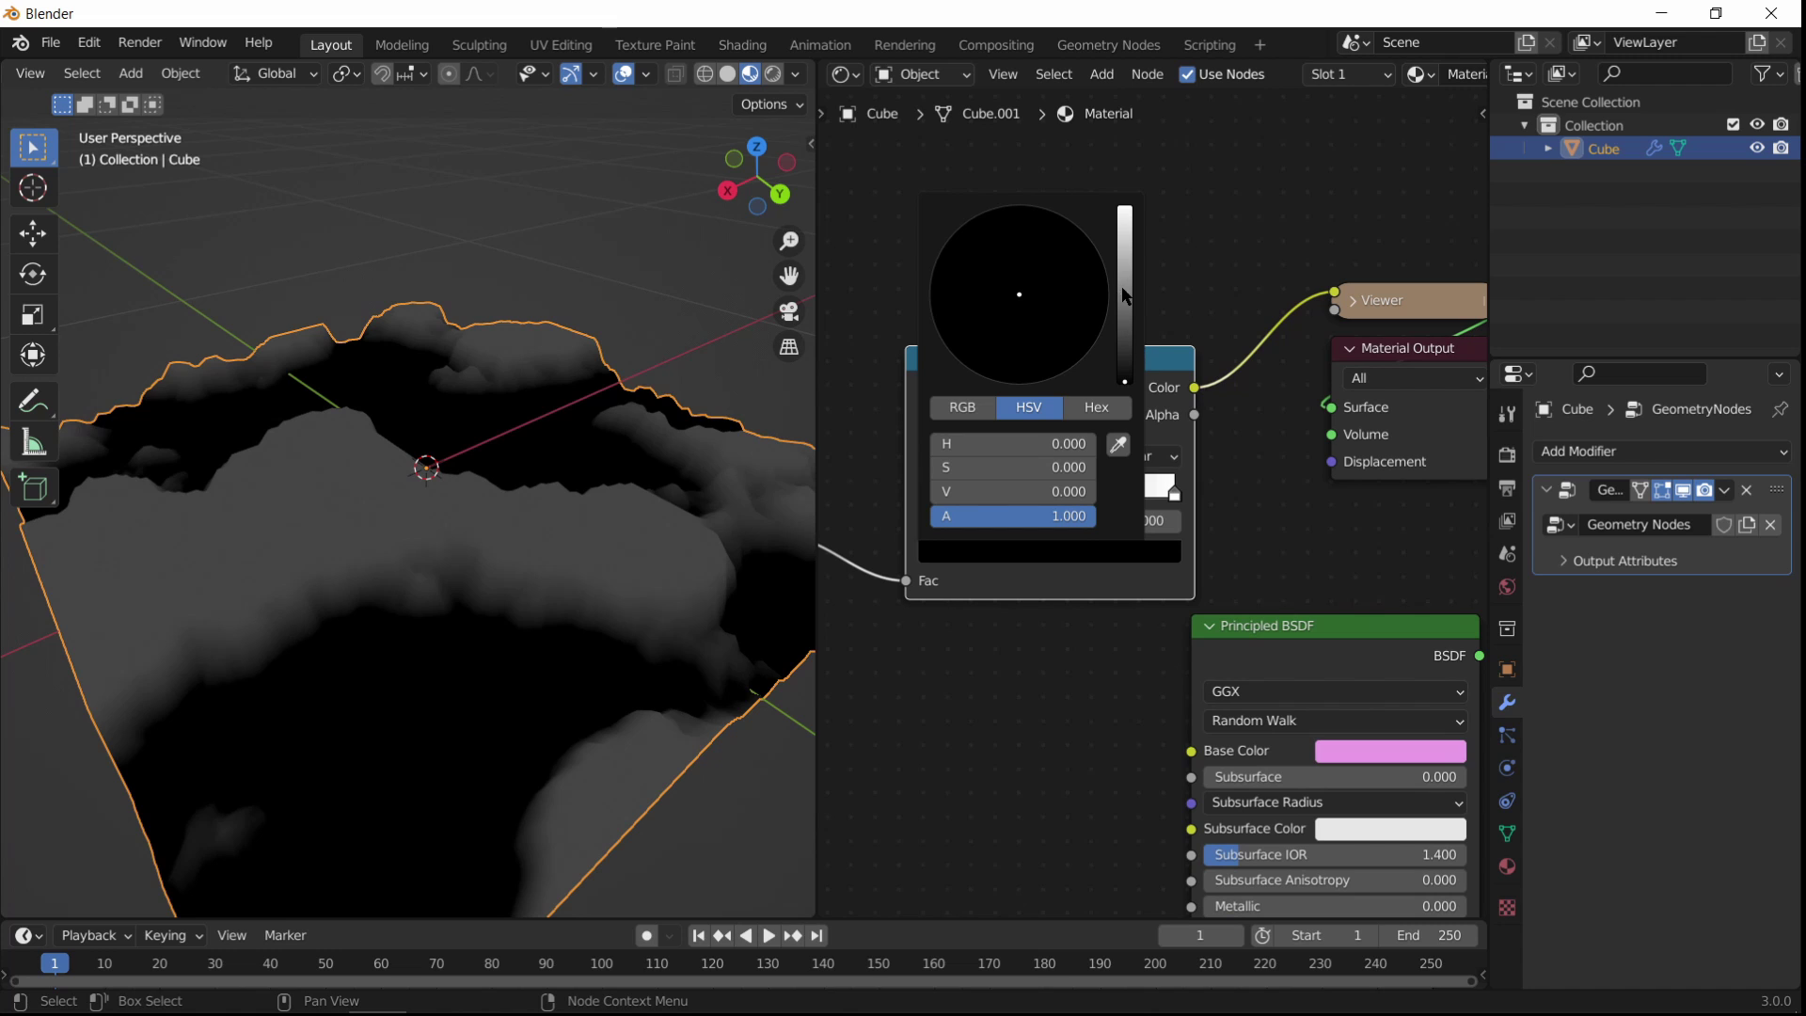
{"action": "left_click_drag", "start_coordinate": [1124, 296], "coordinate": [1124, 209]}
{"action": "left_click", "coordinate": [1082, 262]}
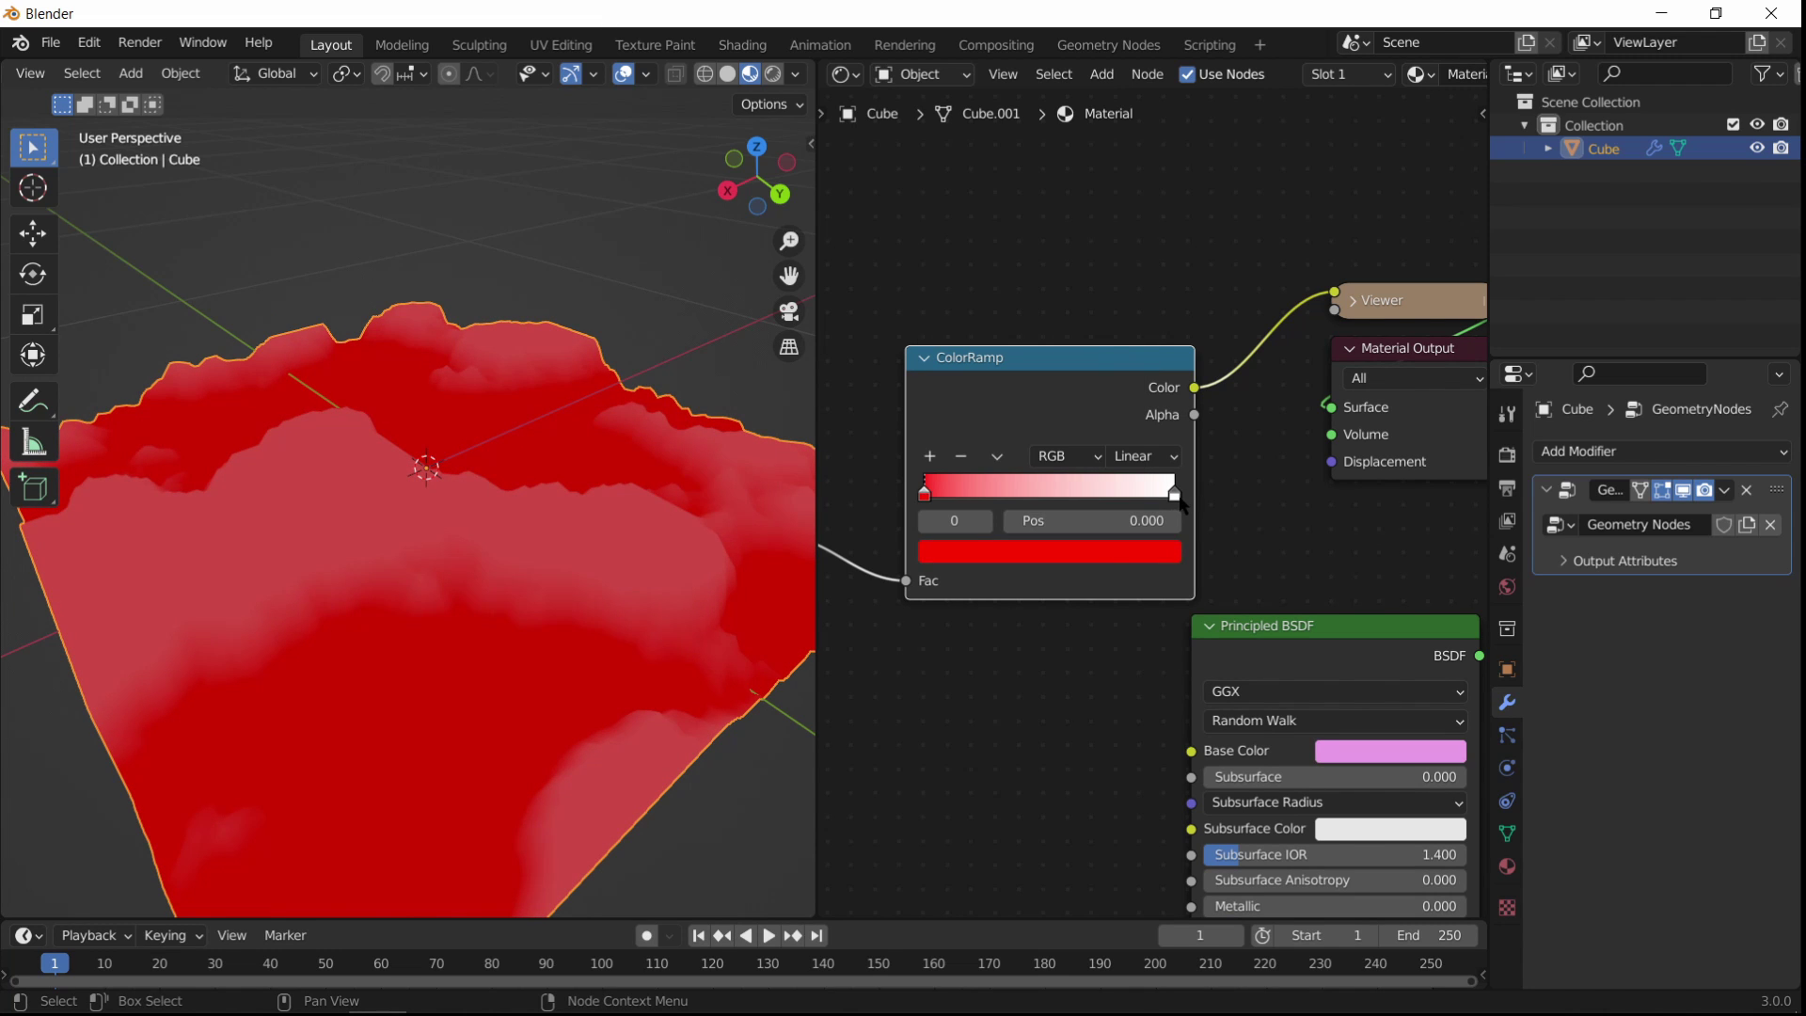
{"action": "left_click", "coordinate": [1174, 556]}
{"action": "left_click", "coordinate": [1099, 252]}
{"action": "left_click", "coordinate": [900, 687]}
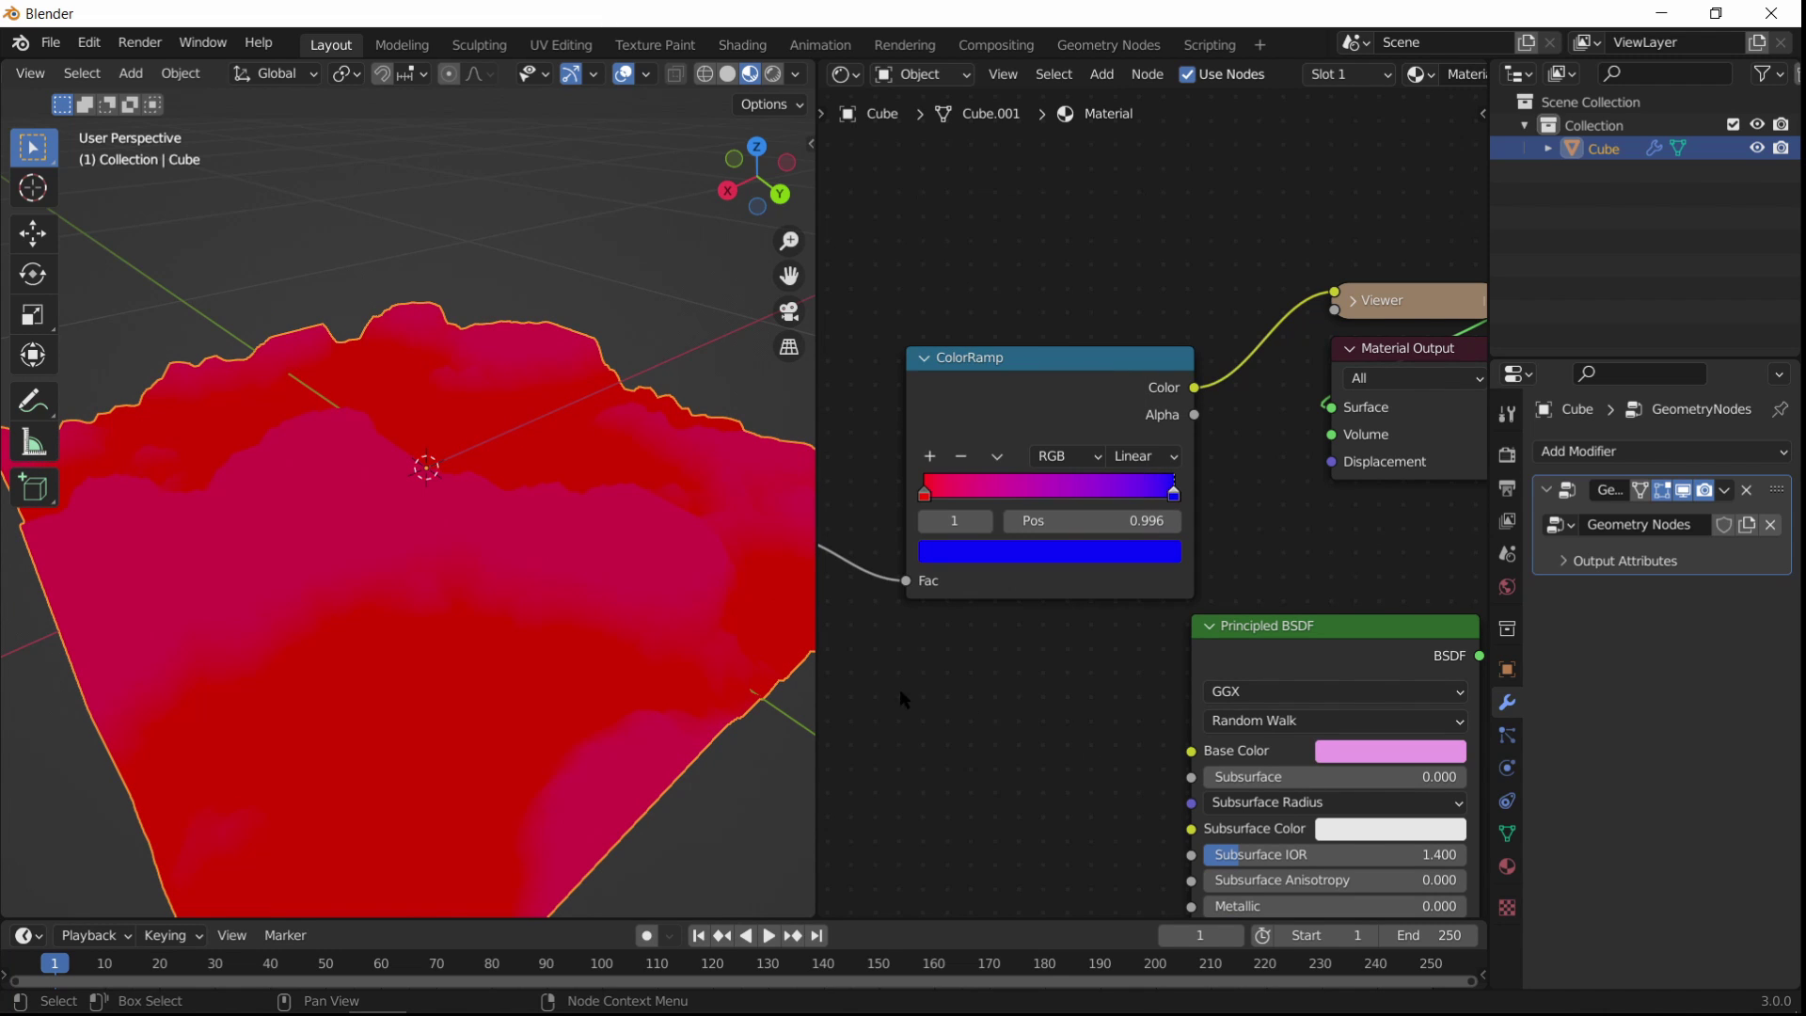
{"action": "middle_click_drag", "start_coordinate": [564, 529], "coordinate": [550, 596]}
{"action": "middle_click_drag", "start_coordinate": [970, 711], "coordinate": [1159, 703]}
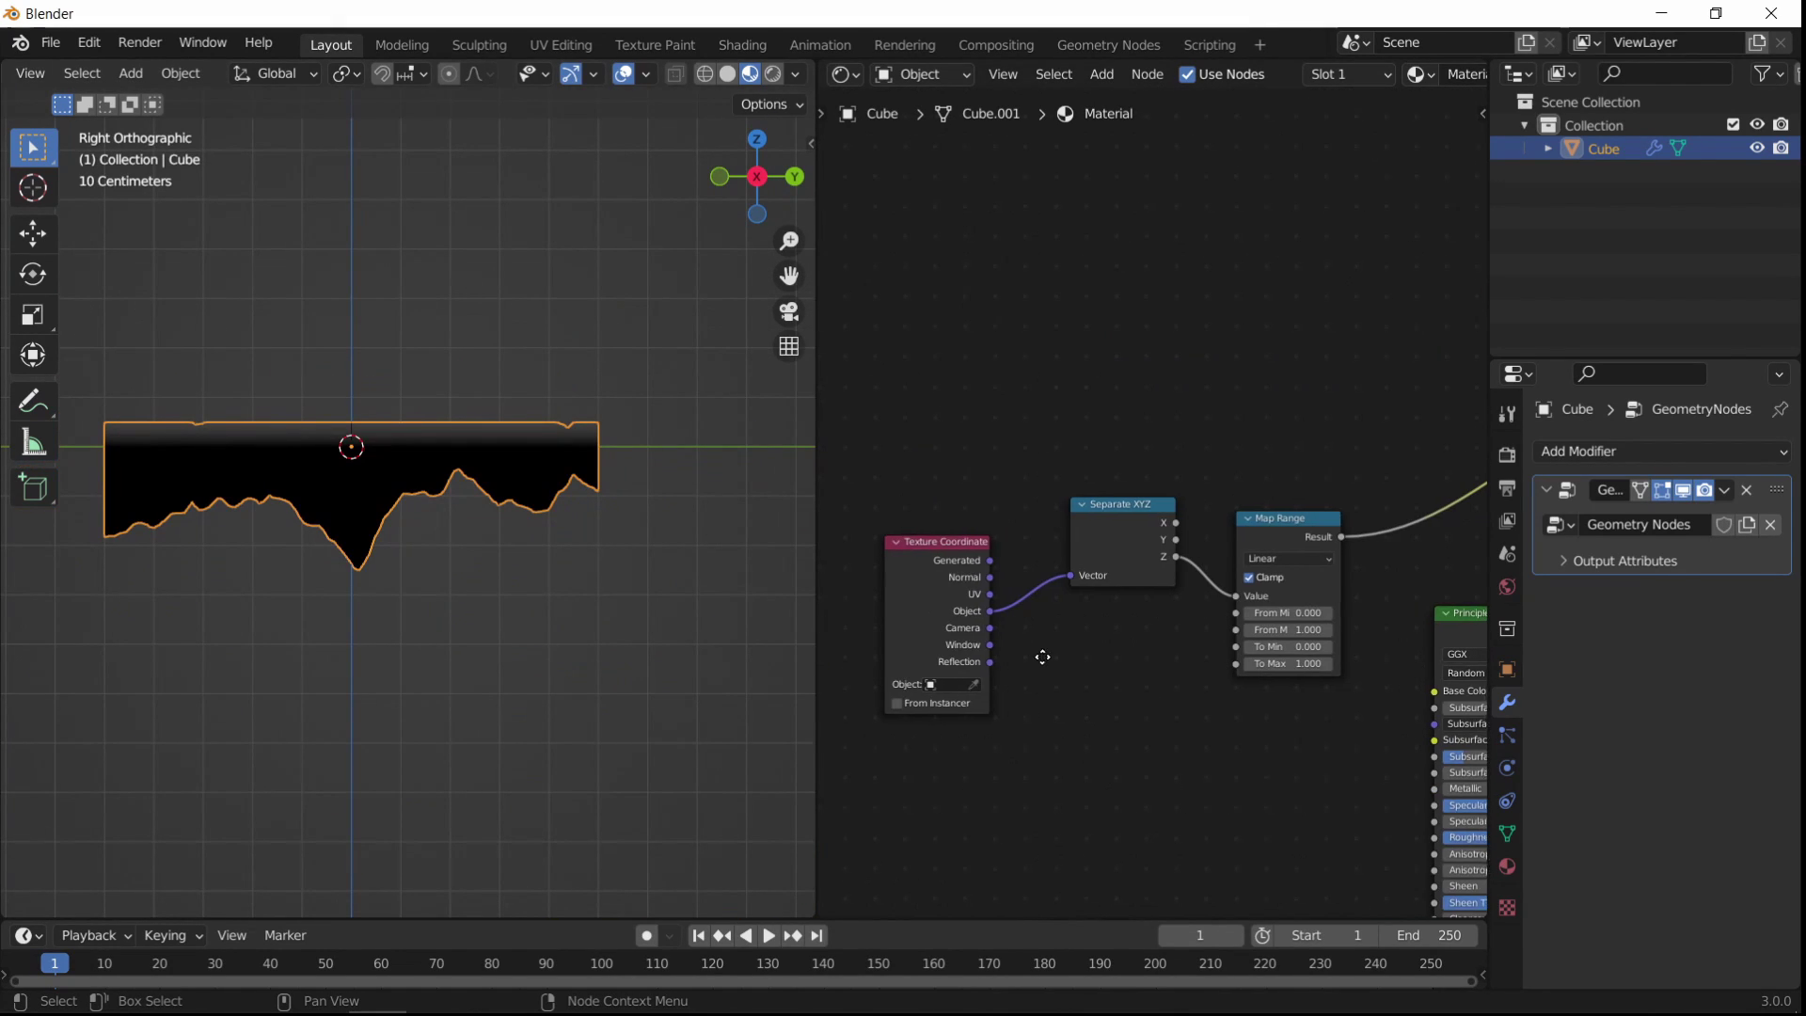
Step: Inspect the Map Range node's settings and the terrain's height profile in the left orthographic view
{"action": "scroll", "coordinate": [1042, 659], "scroll_direction": "up", "scroll_amount": 3}
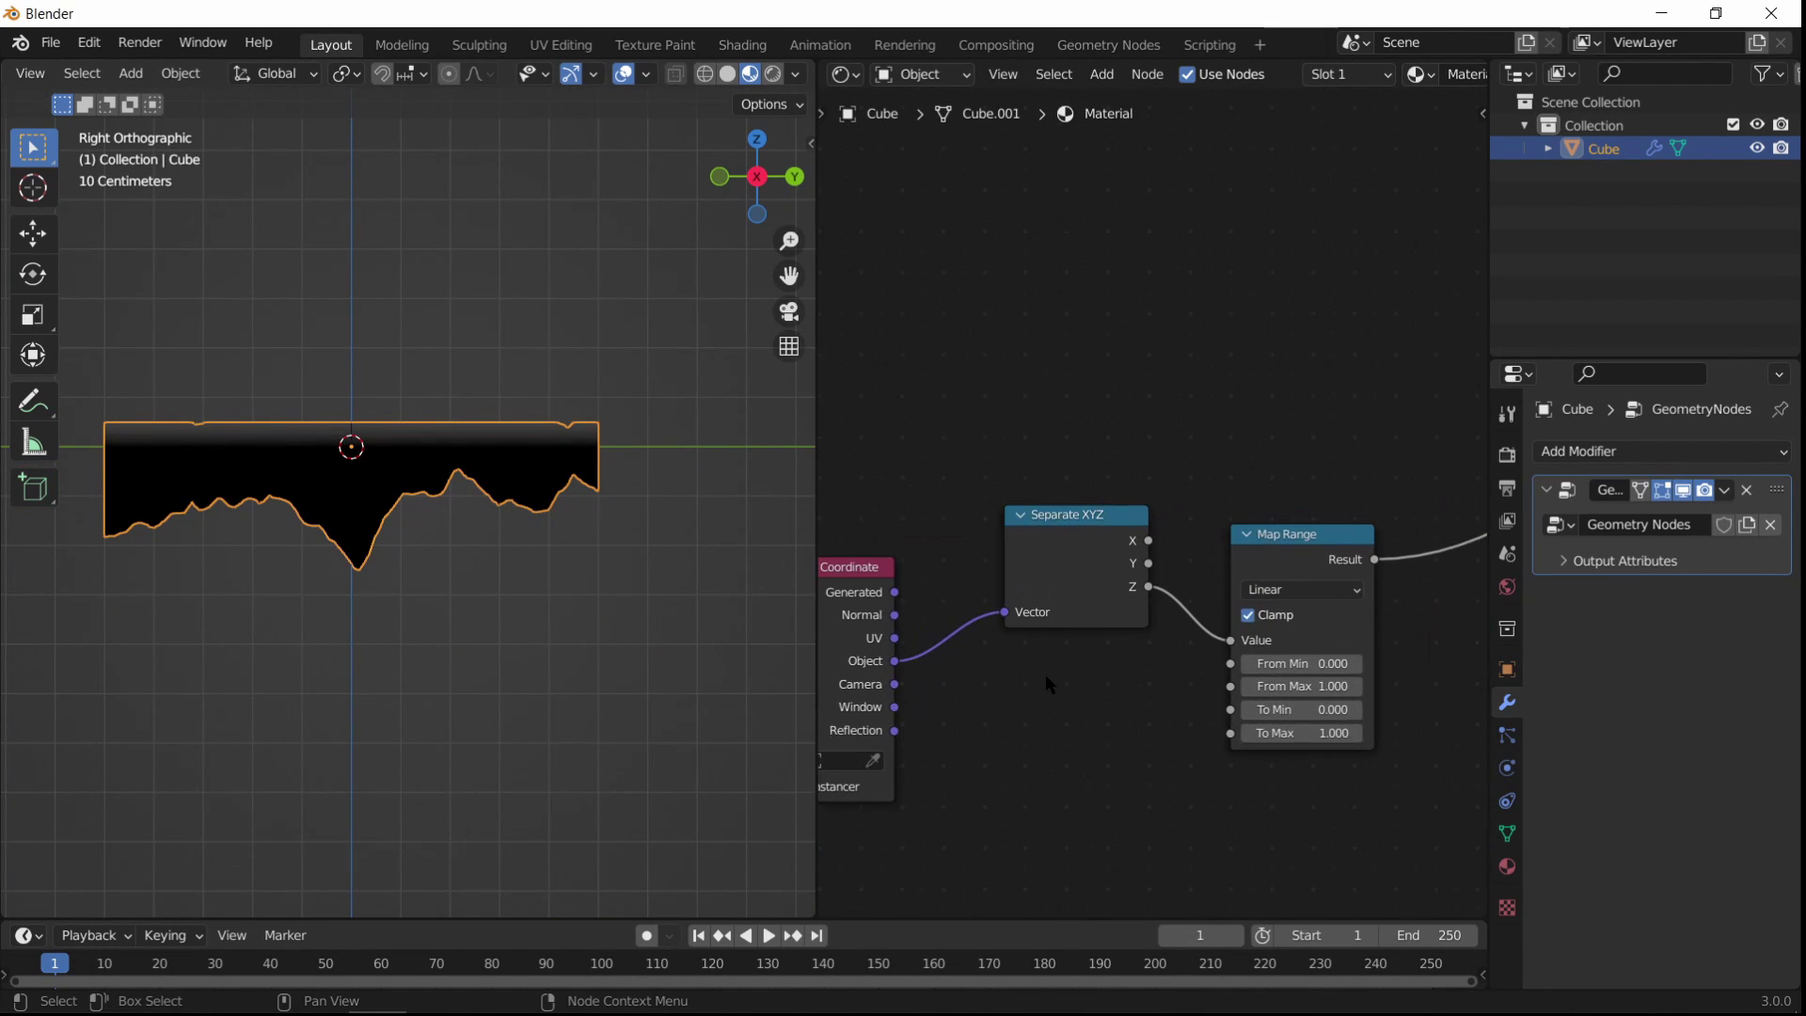
{"action": "scroll", "coordinate": [1122, 572], "scroll_direction": "up", "scroll_amount": 2}
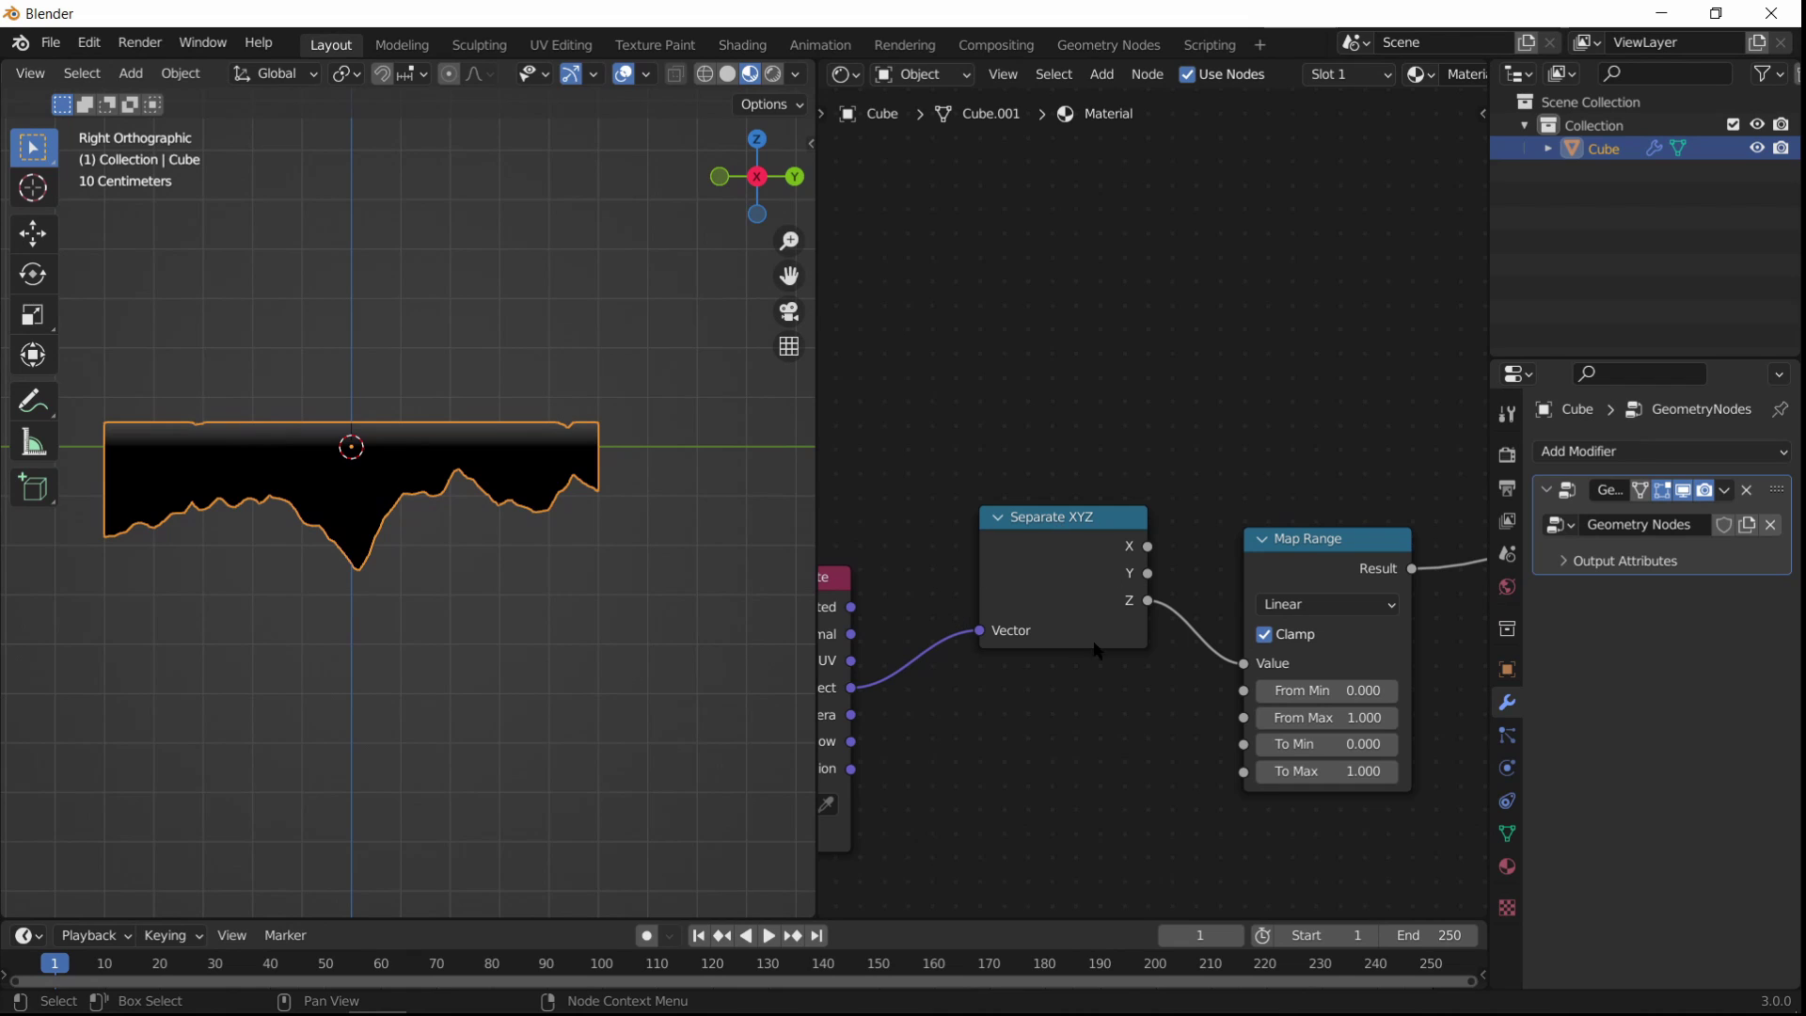
{"action": "middle_click_drag", "start_coordinate": [1188, 700], "coordinate": [1000, 733]}
{"action": "scroll", "coordinate": [1001, 732], "scroll_direction": "up", "scroll_amount": 3}
{"action": "middle_click_drag", "start_coordinate": [1124, 658], "coordinate": [1051, 614]}
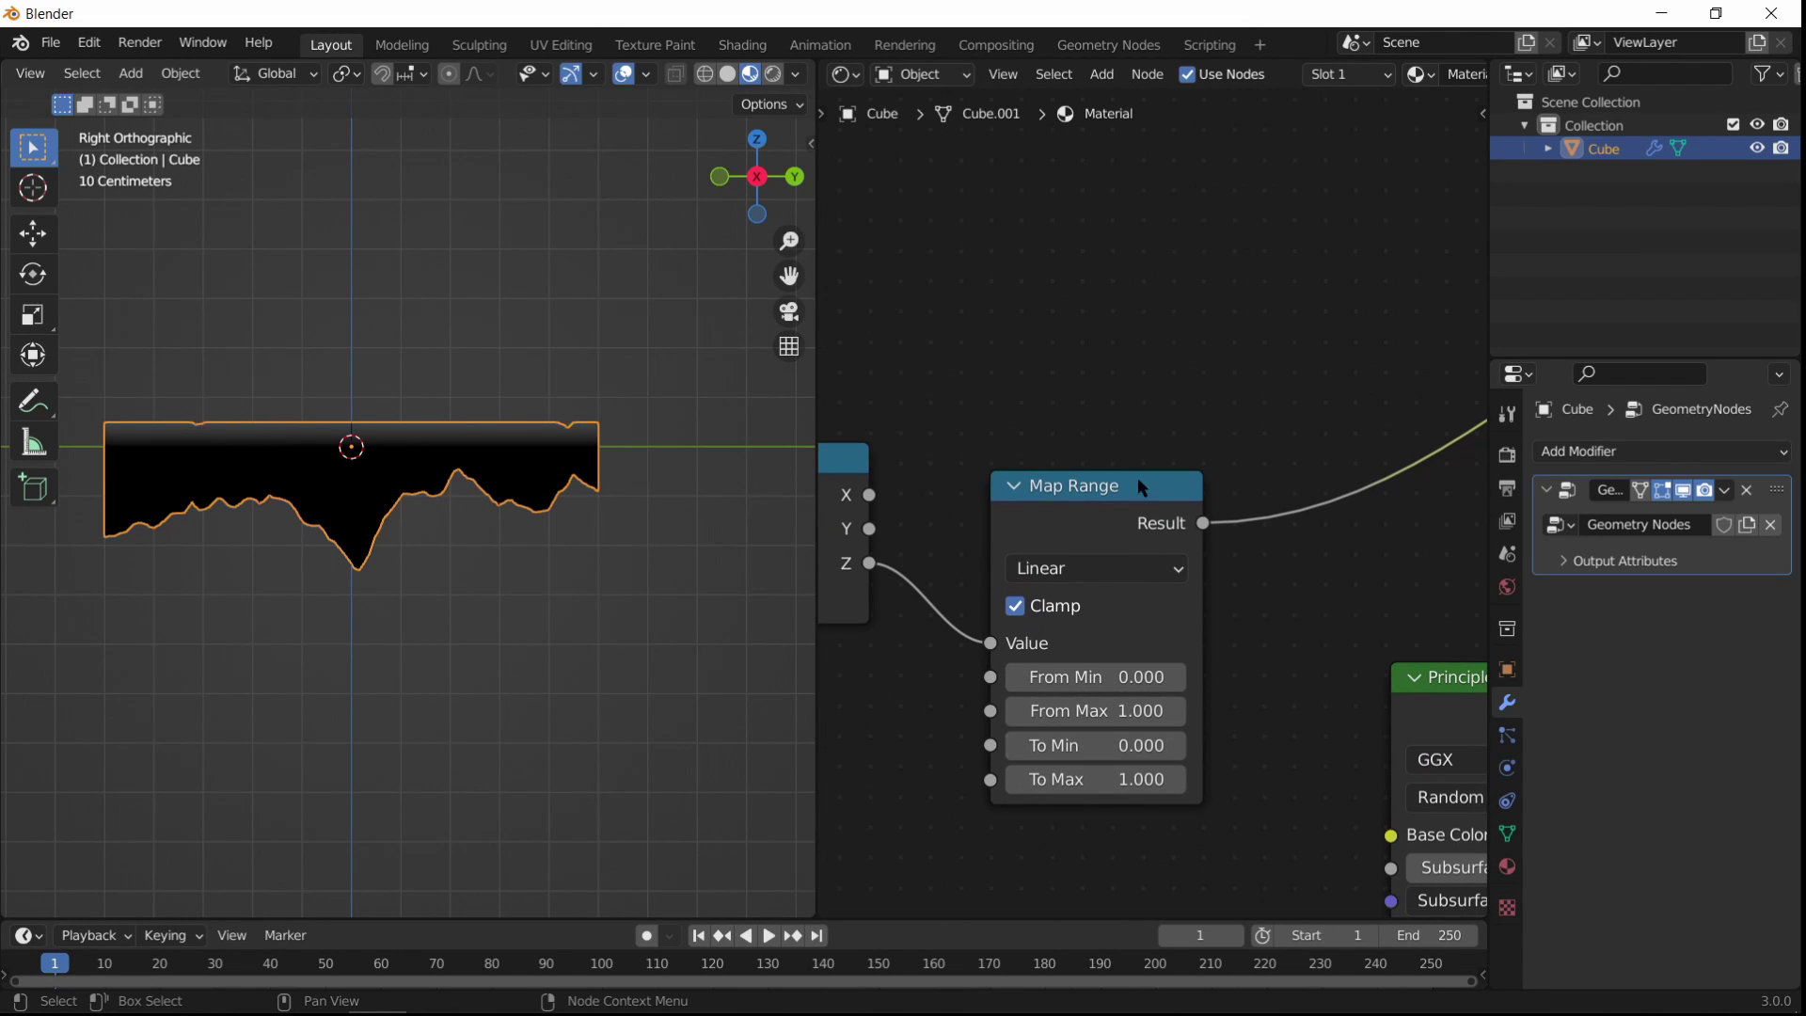
{"action": "scroll", "coordinate": [1189, 818], "scroll_direction": "up", "scroll_amount": 3}
{"action": "middle_click_drag", "start_coordinate": [1181, 759], "coordinate": [1312, 727]}
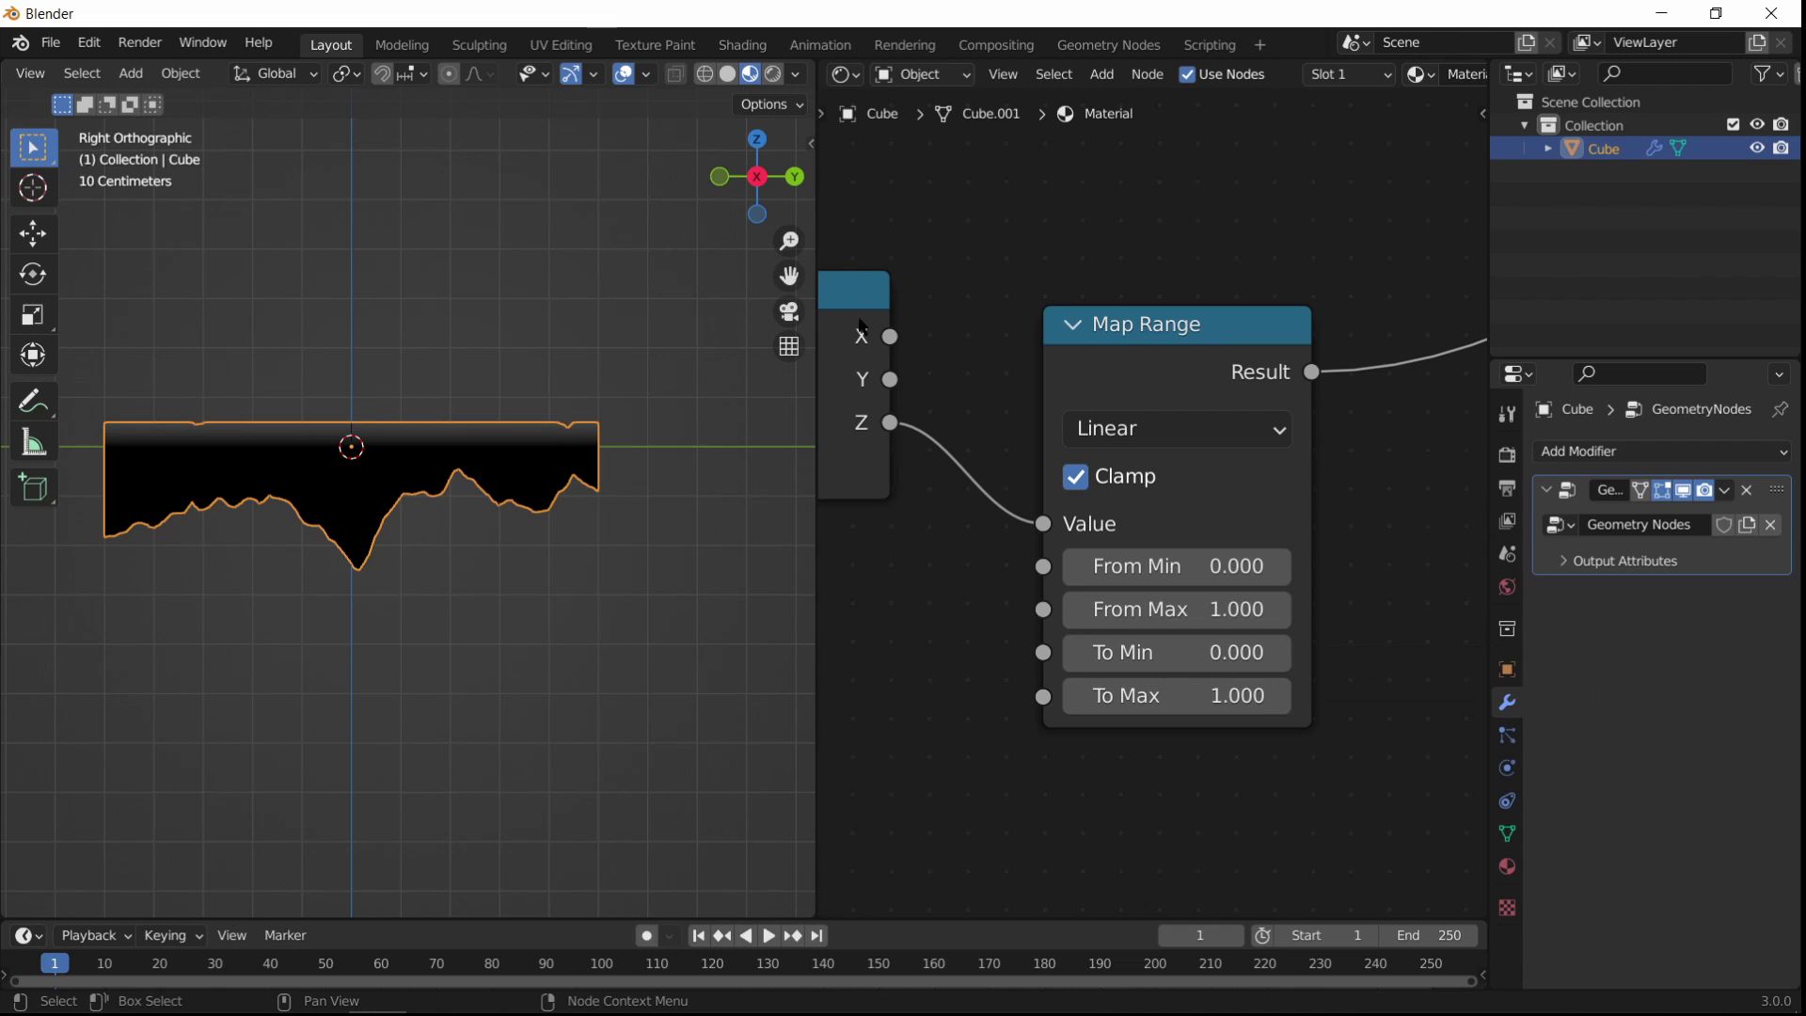
{"action": "left_click", "coordinate": [765, 183]}
{"action": "scroll", "coordinate": [557, 574], "scroll_direction": "up", "scroll_amount": 5}
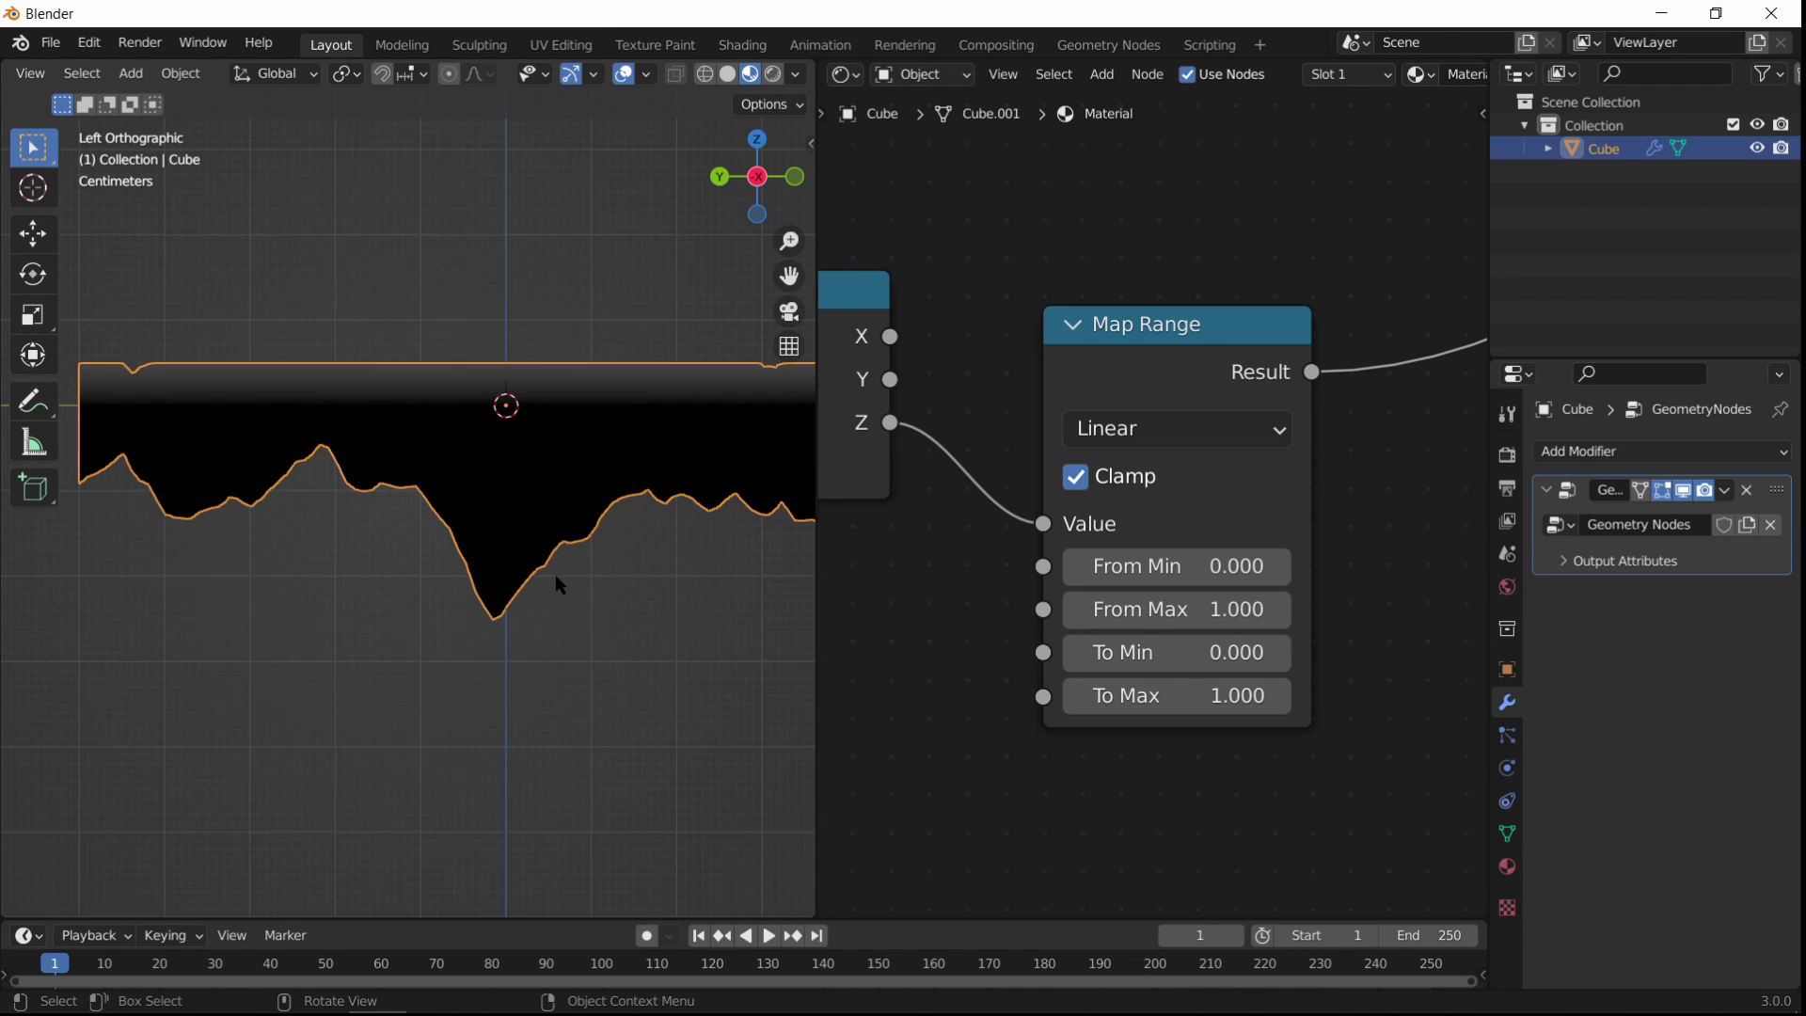
{"action": "middle_click_drag", "start_coordinate": [554, 574], "coordinate": [554, 600], "text": "shift"}
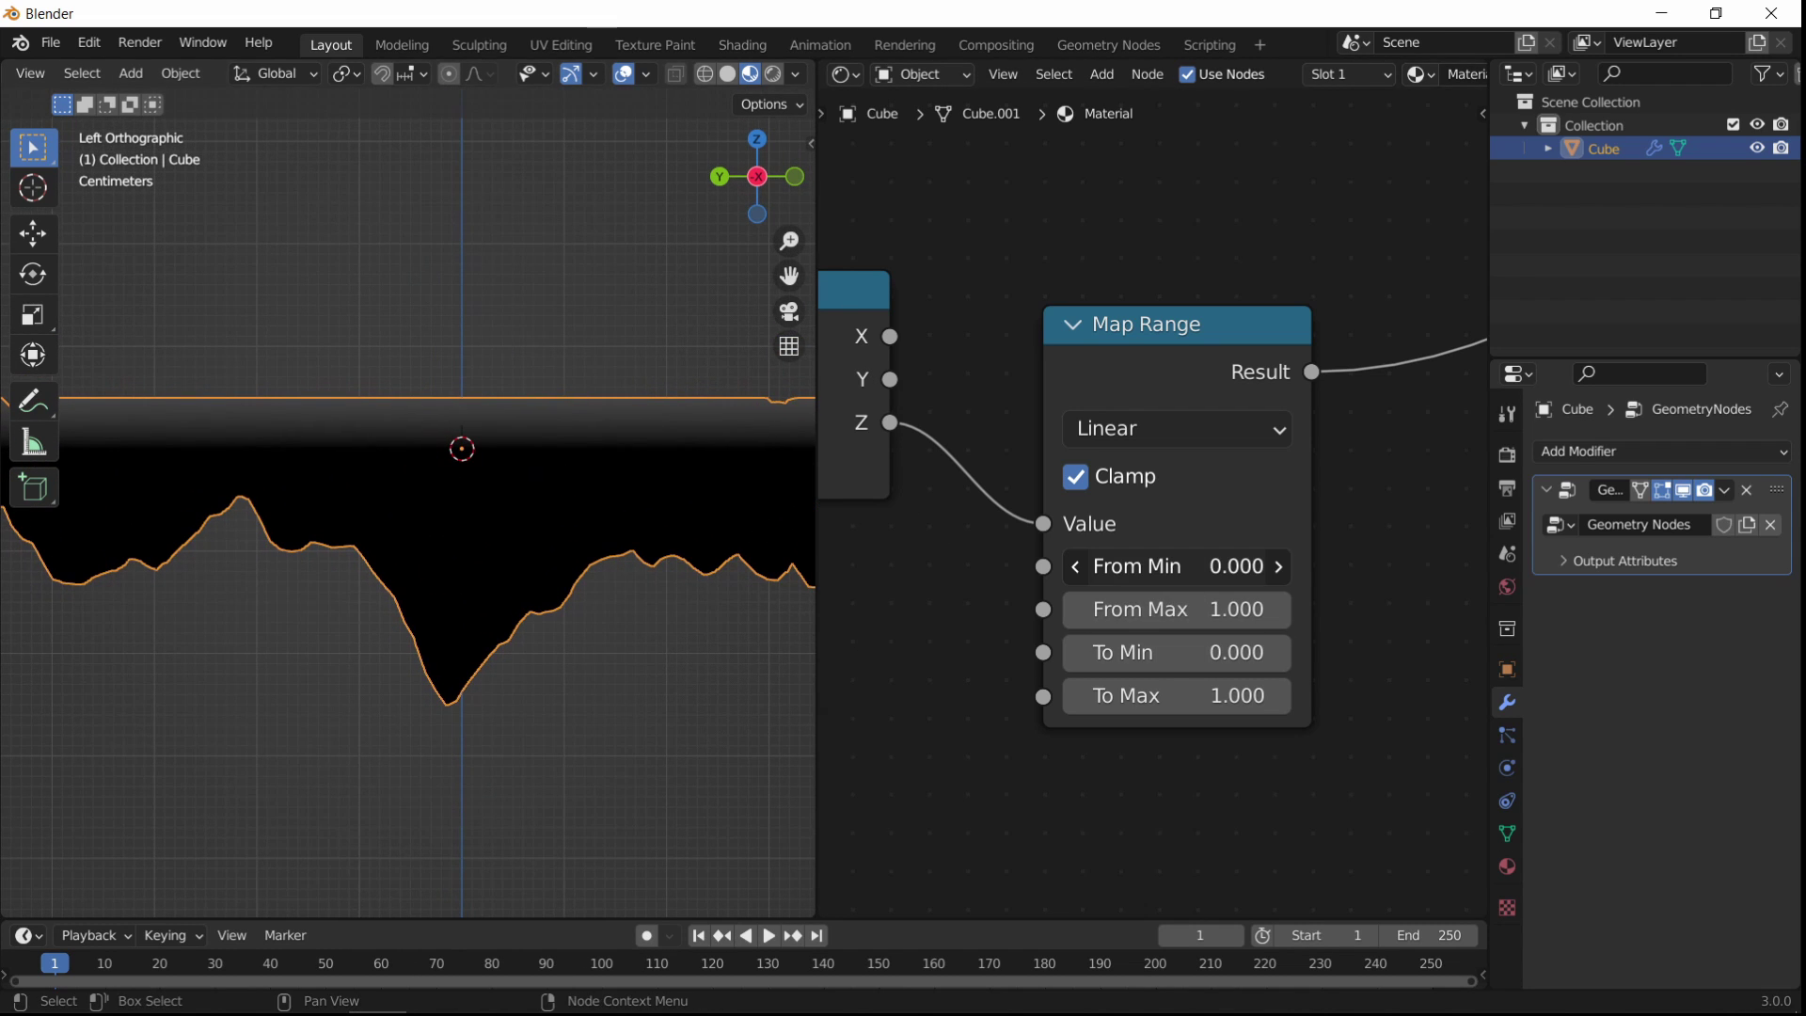
Step: Try a Map Range input range with From Min at -4.3 and From Max at 109.2
{"action": "left_click_drag", "start_coordinate": [1175, 567], "coordinate": [978, 565]}
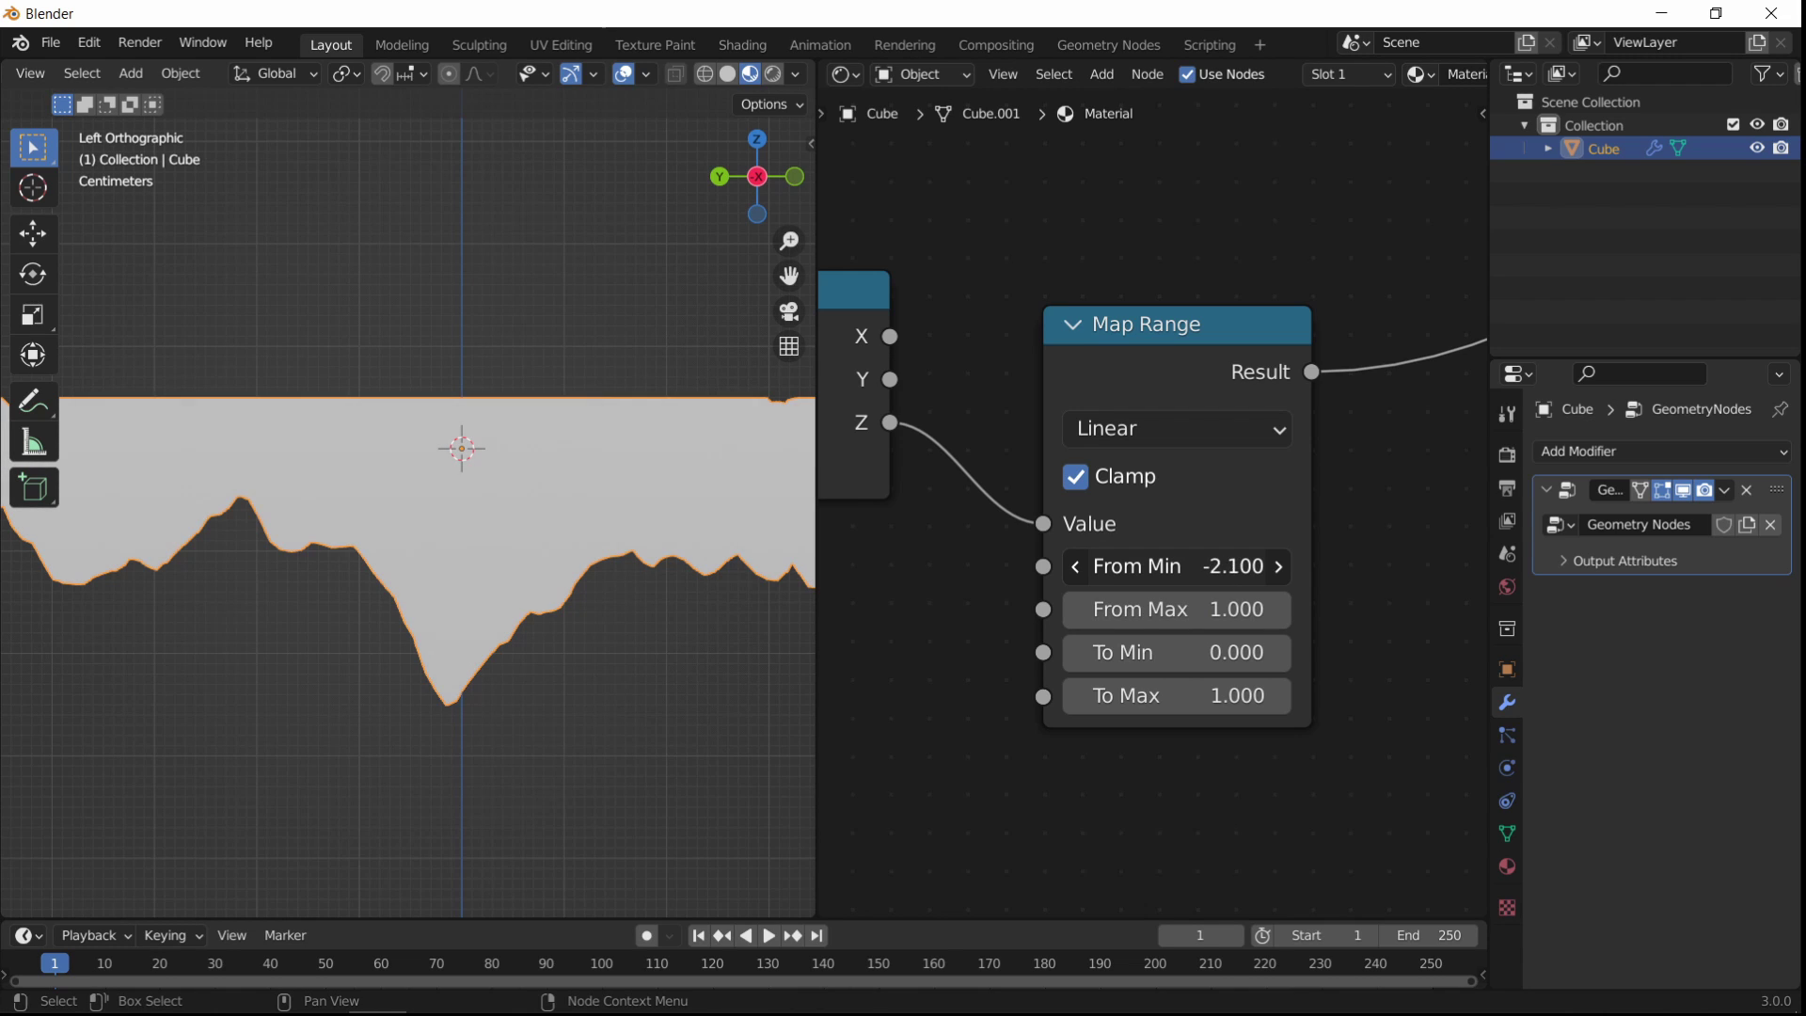
{"action": "left_click", "coordinate": [1277, 566]}
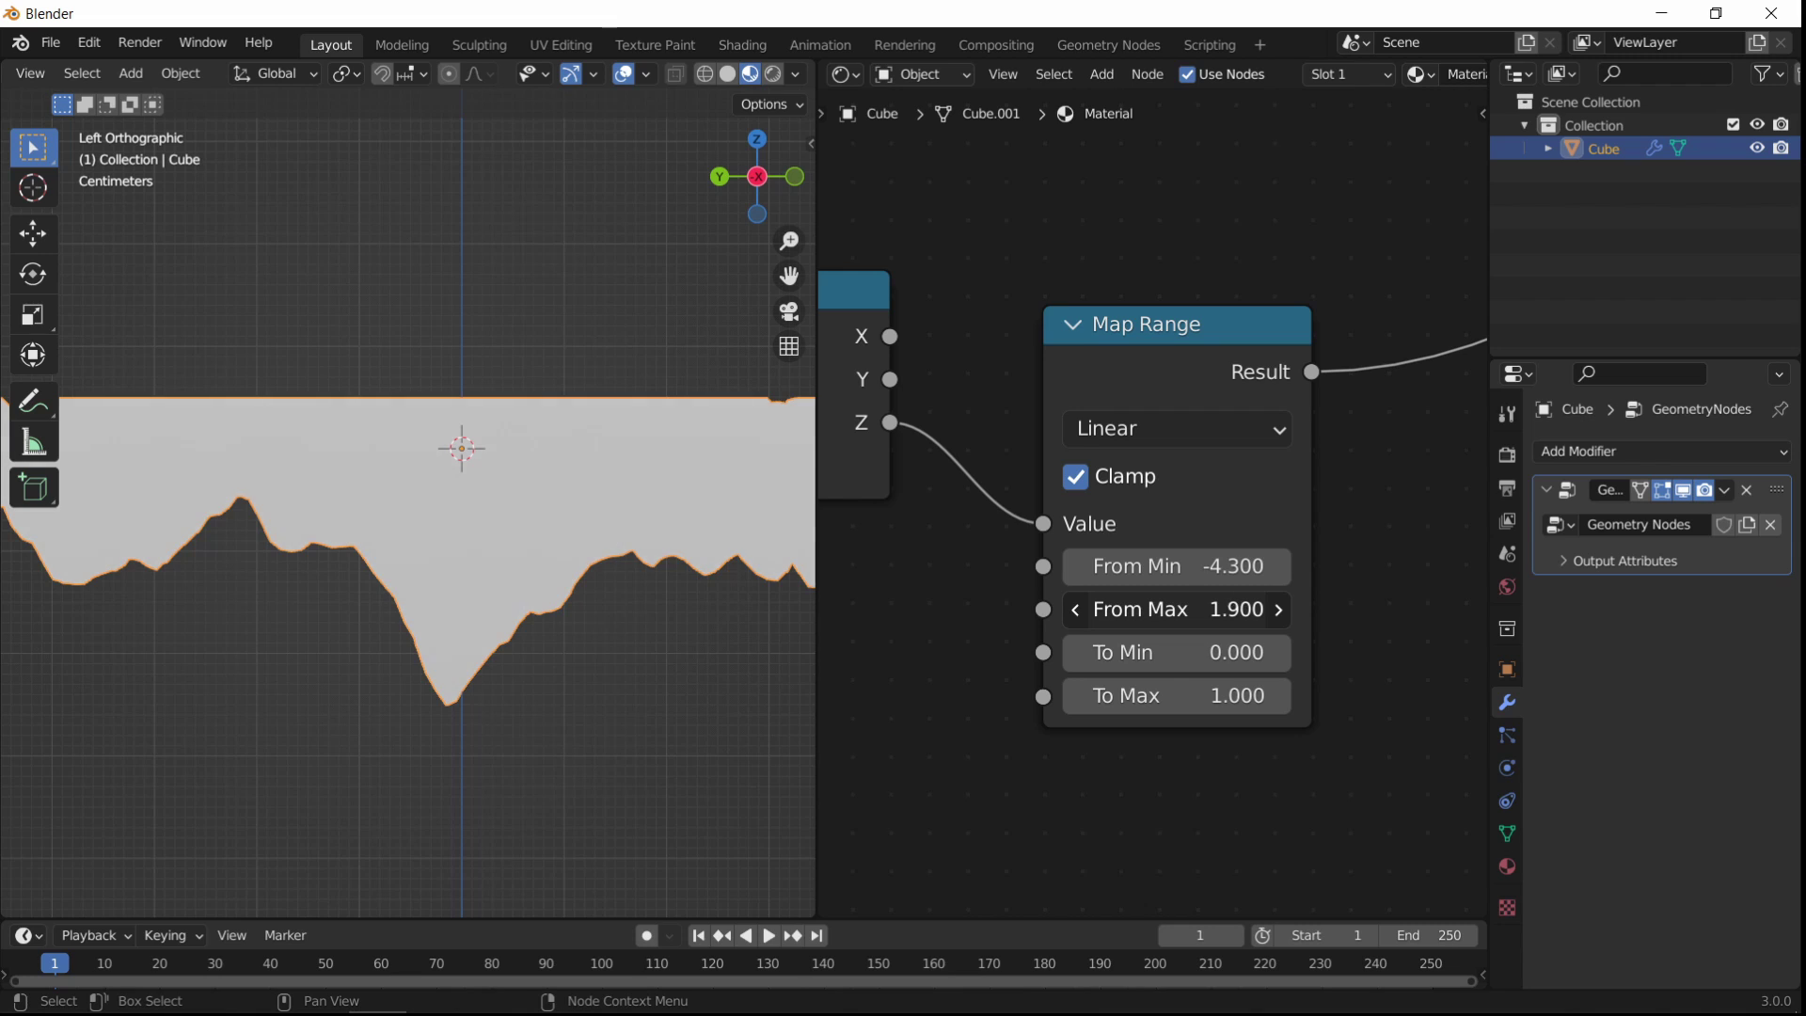
{"action": "left_click_drag", "start_coordinate": [1176, 608], "coordinate": [1467, 608]}
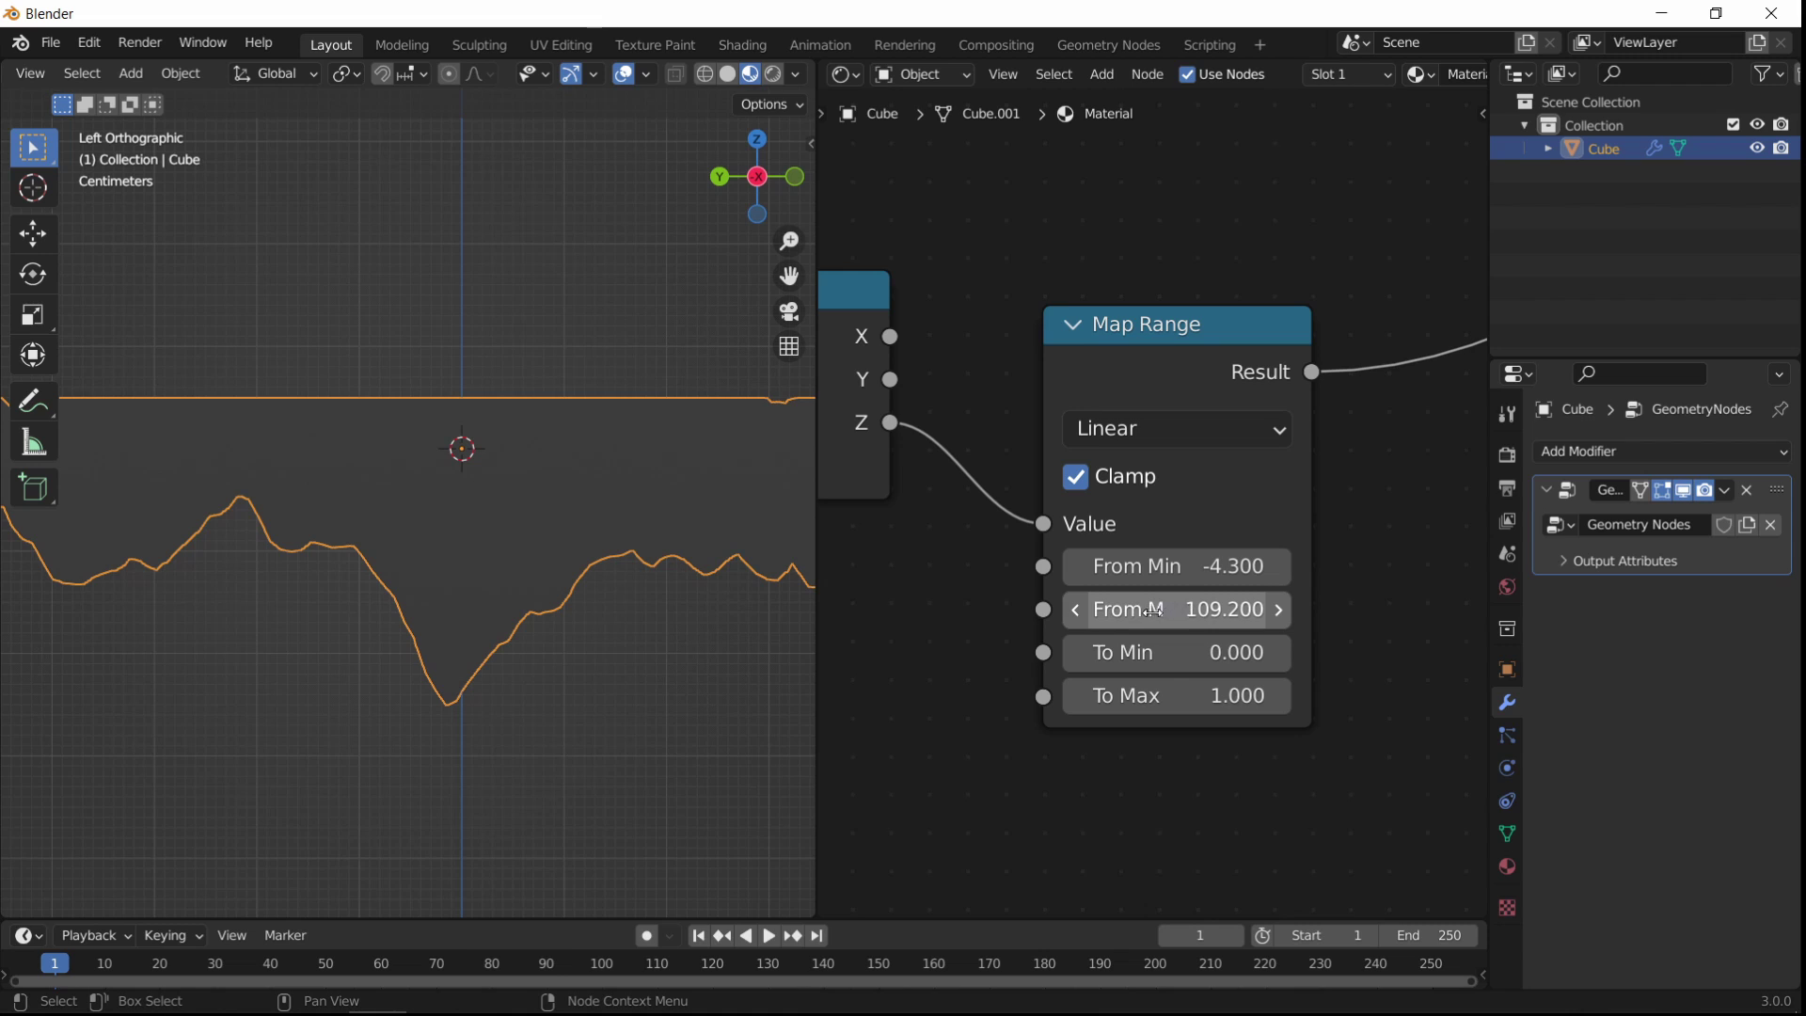
{"action": "left_click_drag", "start_coordinate": [1153, 611], "coordinate": [1194, 567]}
{"action": "mouse_move", "coordinate": [1166, 567]}
{"action": "left_mouse_down"}
{"action": "mouse_move", "coordinate": [1203, 567]}
{"action": "mouse_move", "coordinate": [1171, 568]}
{"action": "mouse_move", "coordinate": [1214, 611]}
{"action": "mouse_move", "coordinate": [1166, 611]}
{"action": "left_mouse_up"}
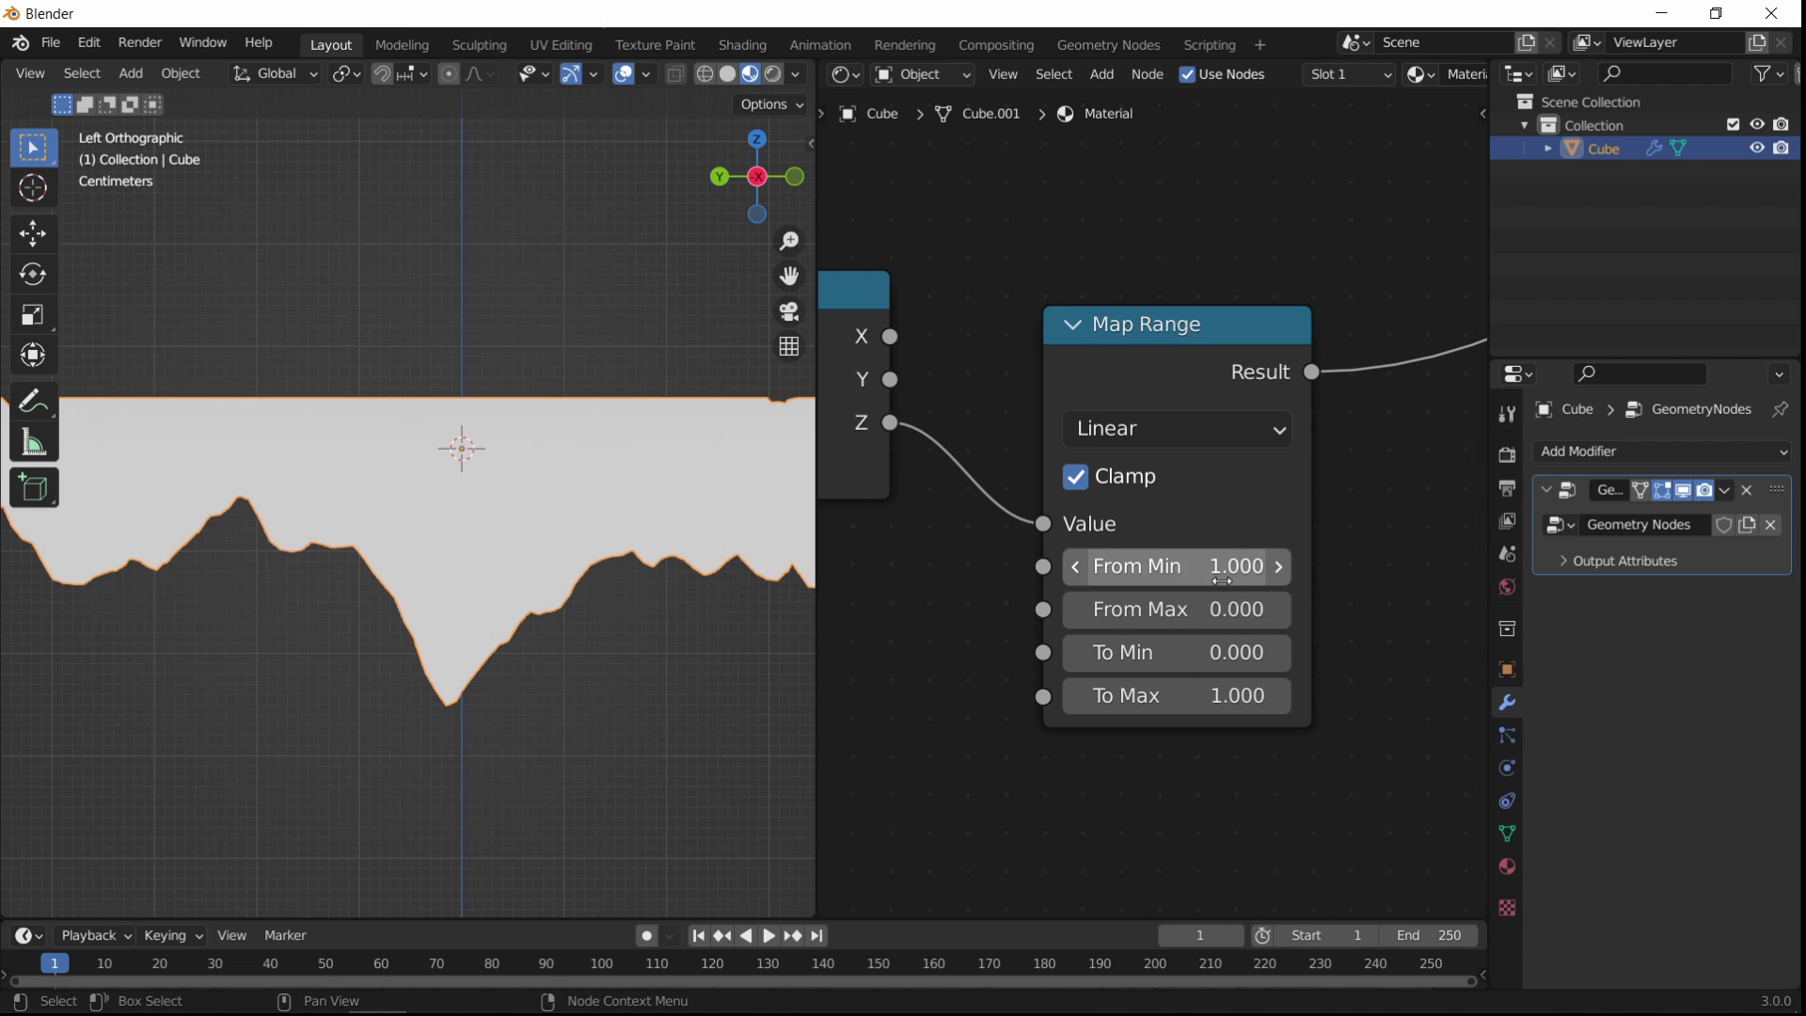
Step: Set the Map Range node's From Min to -0.2 and From Max to 0.2
{"action": "double_click", "coordinate": [1194, 620]}
{"action": "type", "text": "1"}
{"action": "key", "text": "Return"}
{"action": "left_click_drag", "start_coordinate": [1180, 569], "coordinate": [1187, 569]}
{"action": "left_click_drag", "start_coordinate": [1180, 611], "coordinate": [1208, 611]}
{"action": "mouse_move", "coordinate": [1180, 569]}
{"action": "left_mouse_down"}
{"action": "mouse_move", "coordinate": [1143, 569]}
{"action": "mouse_move", "coordinate": [1178, 569]}
{"action": "left_mouse_up"}
{"action": "left_click_drag", "start_coordinate": [1176, 612], "coordinate": [1077, 614]}
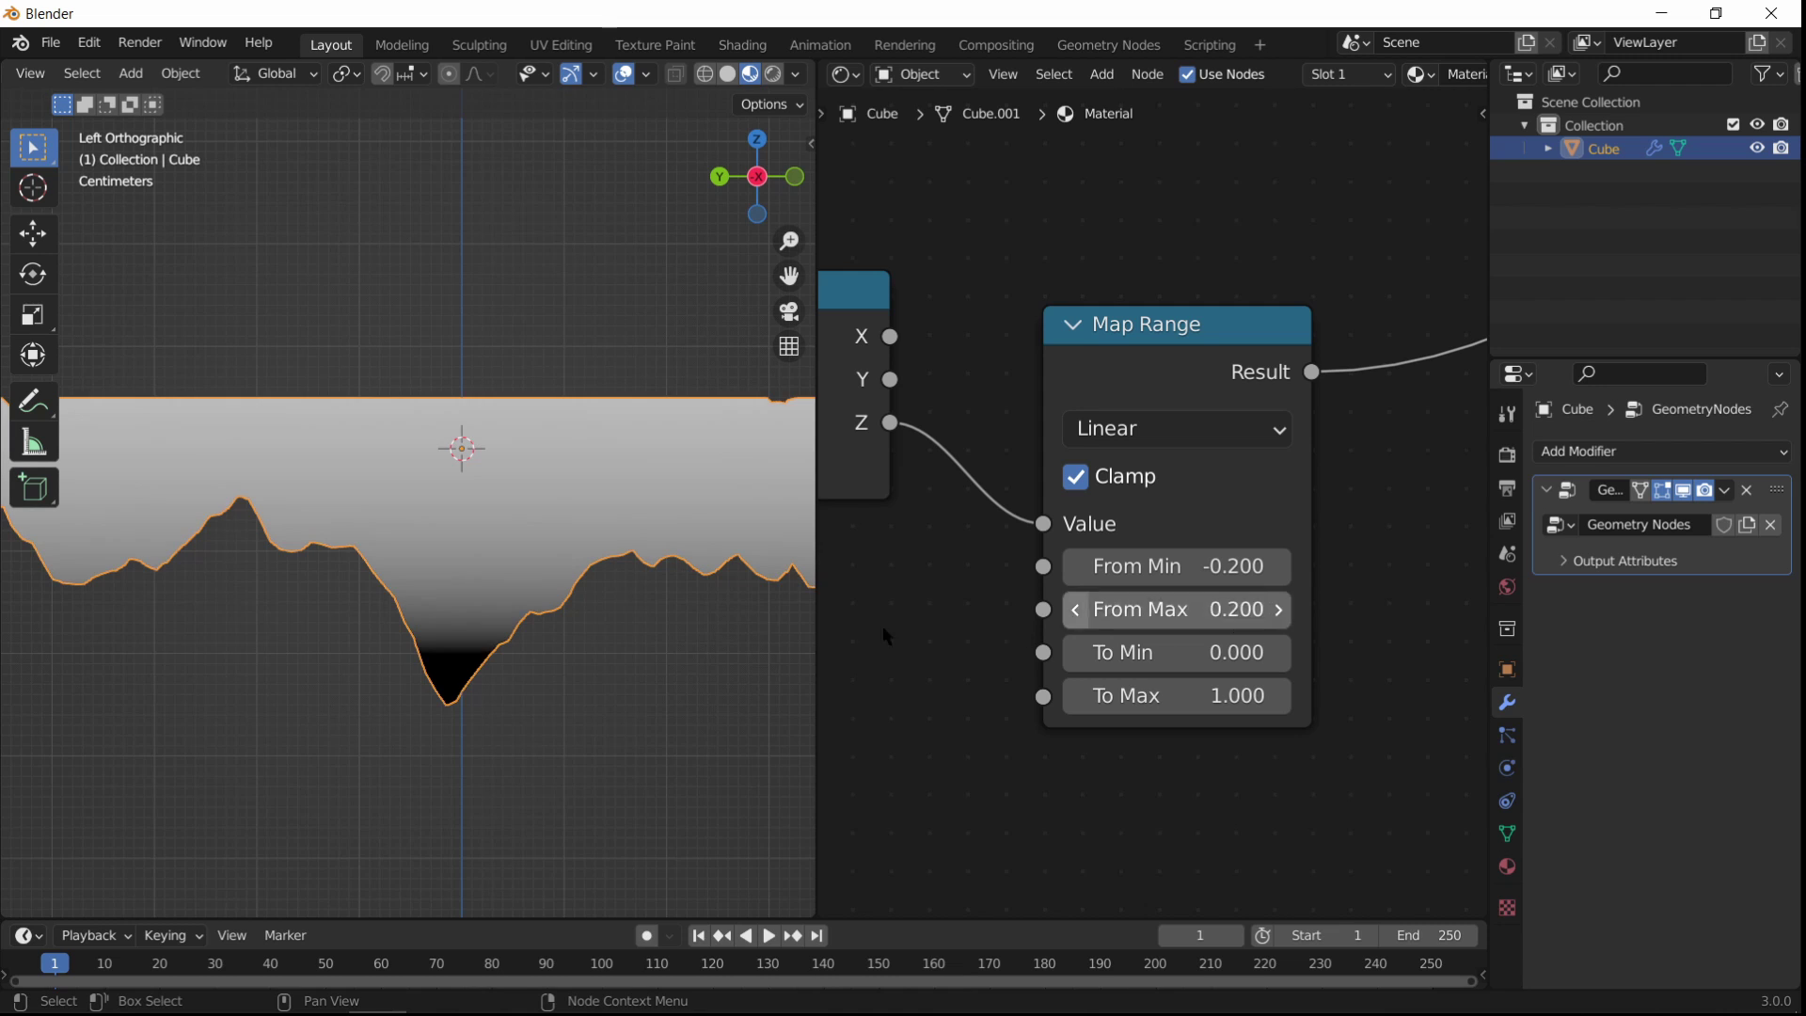
Step: Insert a ColorRamp node on the link between the Map Range's Result output and the Viewer
{"action": "middle_click_drag", "start_coordinate": [666, 656], "coordinate": [104, 559]}
{"action": "scroll", "coordinate": [1153, 498], "scroll_direction": "down", "scroll_amount": 5}
{"action": "middle_click_drag", "start_coordinate": [1197, 500], "coordinate": [822, 636]}
{"action": "key", "text": "shift+a"}
{"action": "left_click", "coordinate": [1165, 484]}
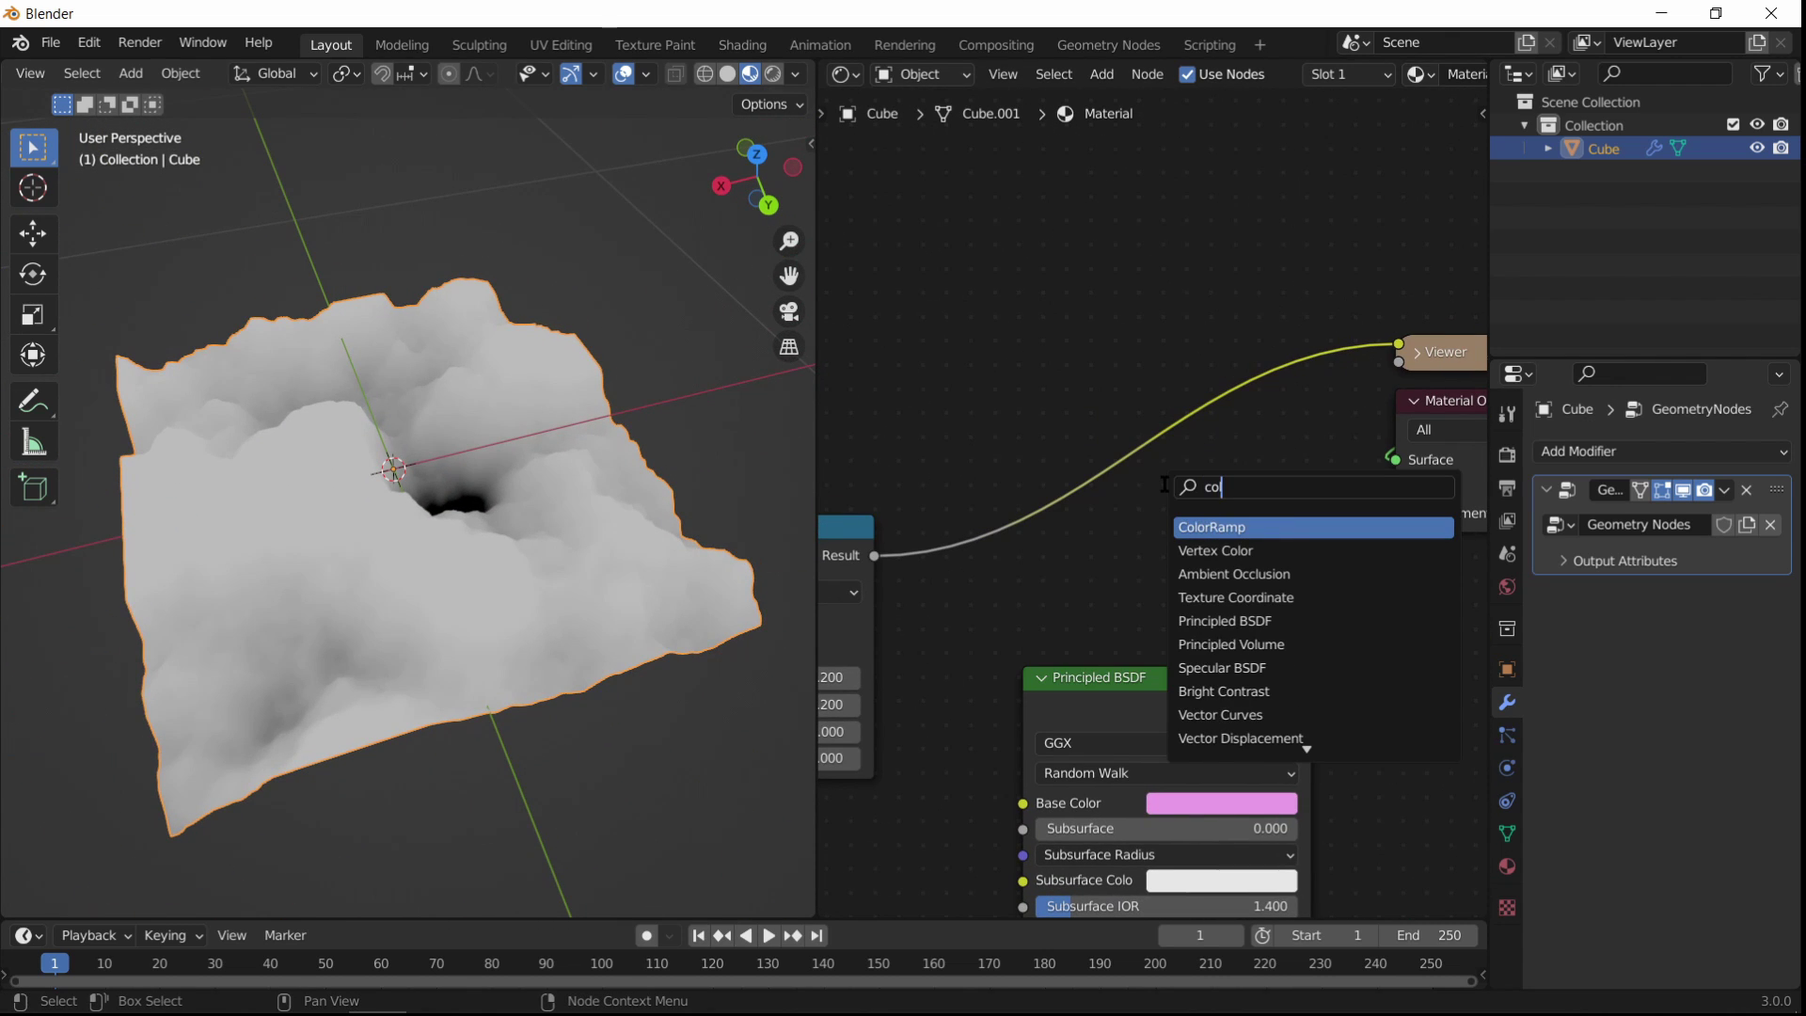
{"action": "type", "text": "co"}
{"action": "key", "text": "Return"}
{"action": "left_click", "coordinate": [1093, 400]}
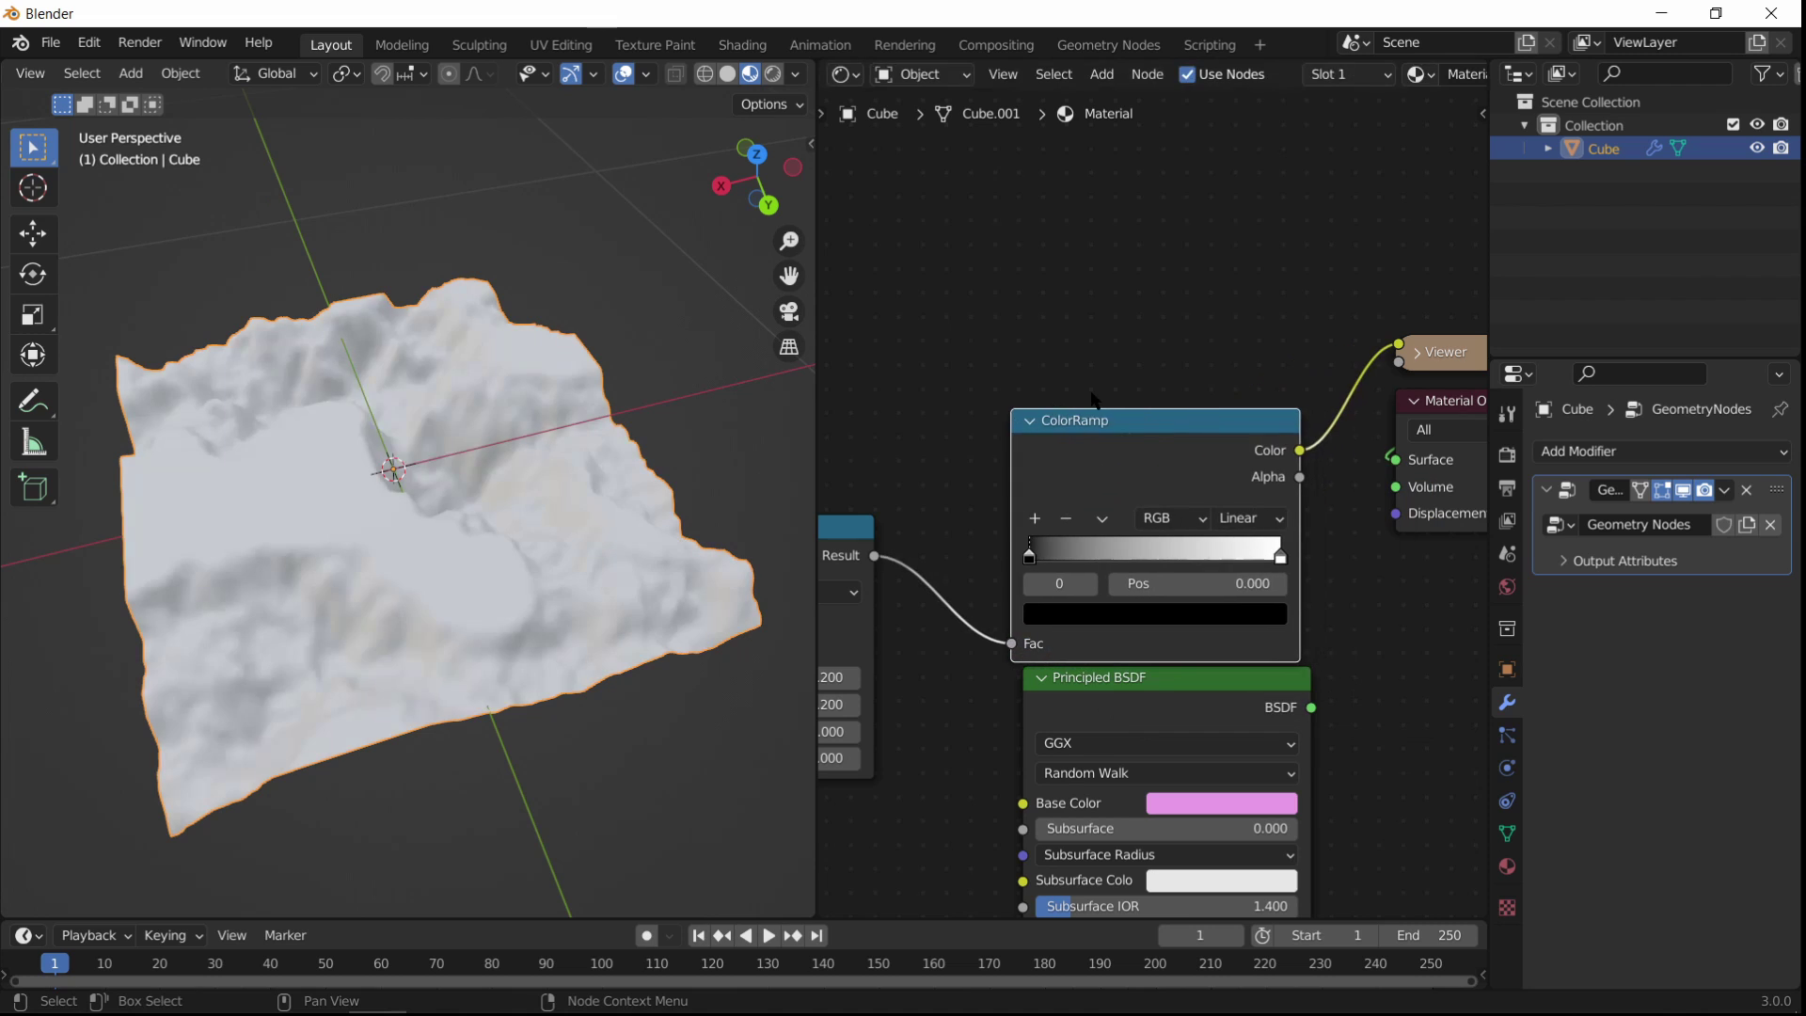
Step: Check the height gradient on the terrain and move the ColorRamp node up, clear of the Principled BSDF
{"action": "middle_click_drag", "start_coordinate": [1140, 488], "coordinate": [1152, 448]}
{"action": "middle_click_drag", "start_coordinate": [179, 484], "coordinate": [3, 466]}
{"action": "scroll", "coordinate": [1194, 583], "scroll_direction": "up", "scroll_amount": 1}
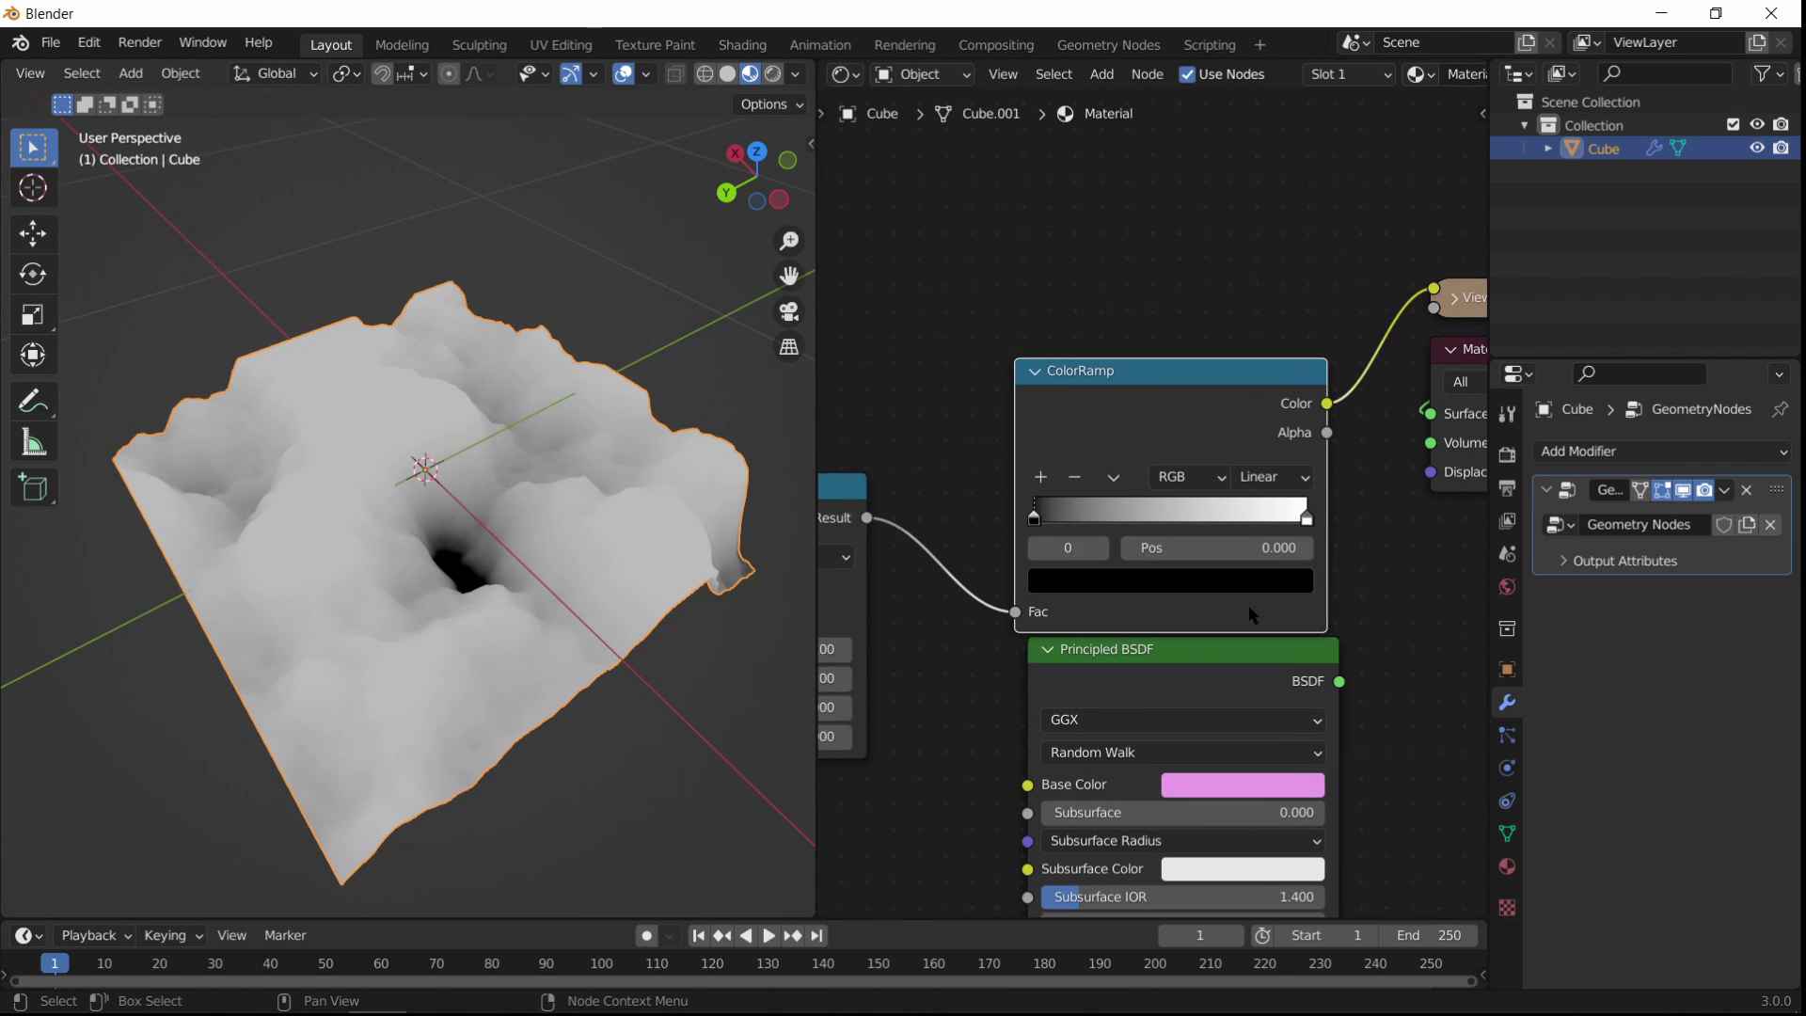
{"action": "scroll", "coordinate": [1157, 494], "scroll_direction": "up", "scroll_amount": 1}
{"action": "left_click_drag", "start_coordinate": [1109, 415], "coordinate": [1075, 269]}
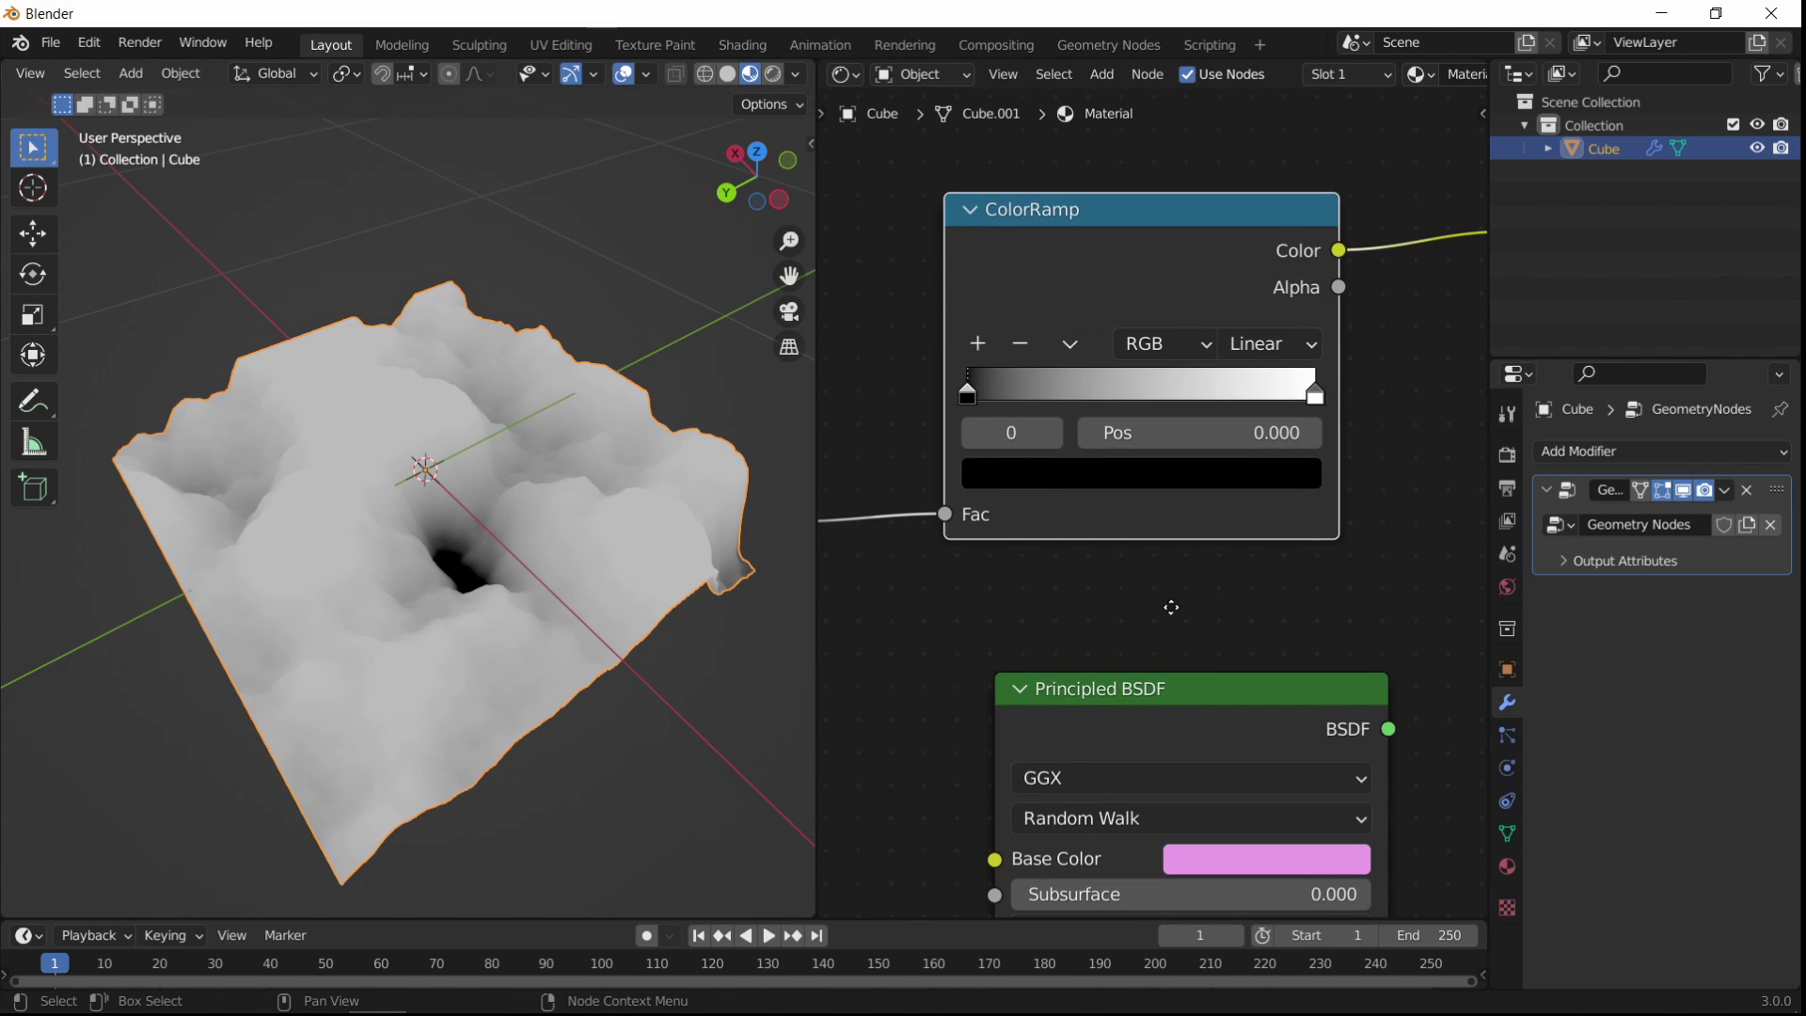
{"action": "scroll", "coordinate": [1171, 607], "scroll_direction": "up", "scroll_amount": 1}
{"action": "left_click", "coordinate": [1091, 567]}
{"action": "scroll", "coordinate": [1324, 671], "scroll_direction": "down", "scroll_amount": 7}
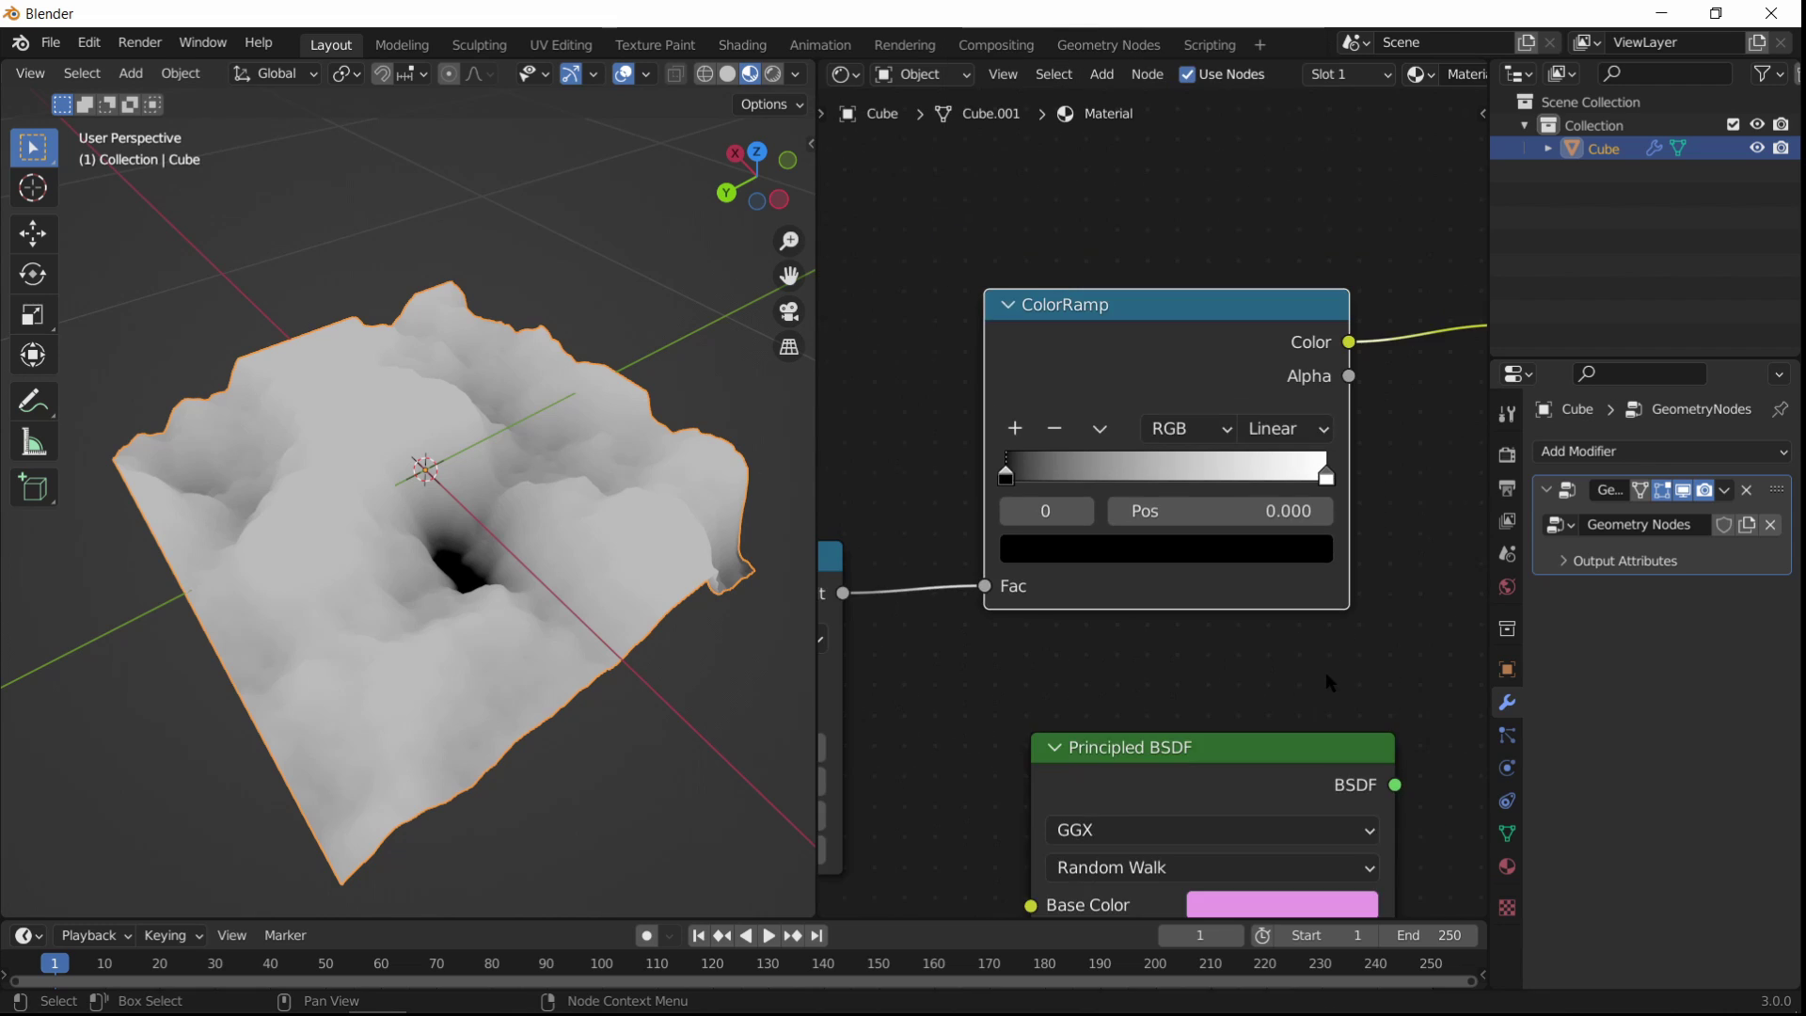
Step: Colour the ColorRamp's first and last stops red and add a new stop between them
{"action": "left_click", "coordinate": [1256, 533]}
{"action": "left_click_drag", "start_coordinate": [1132, 282], "coordinate": [1127, 371]}
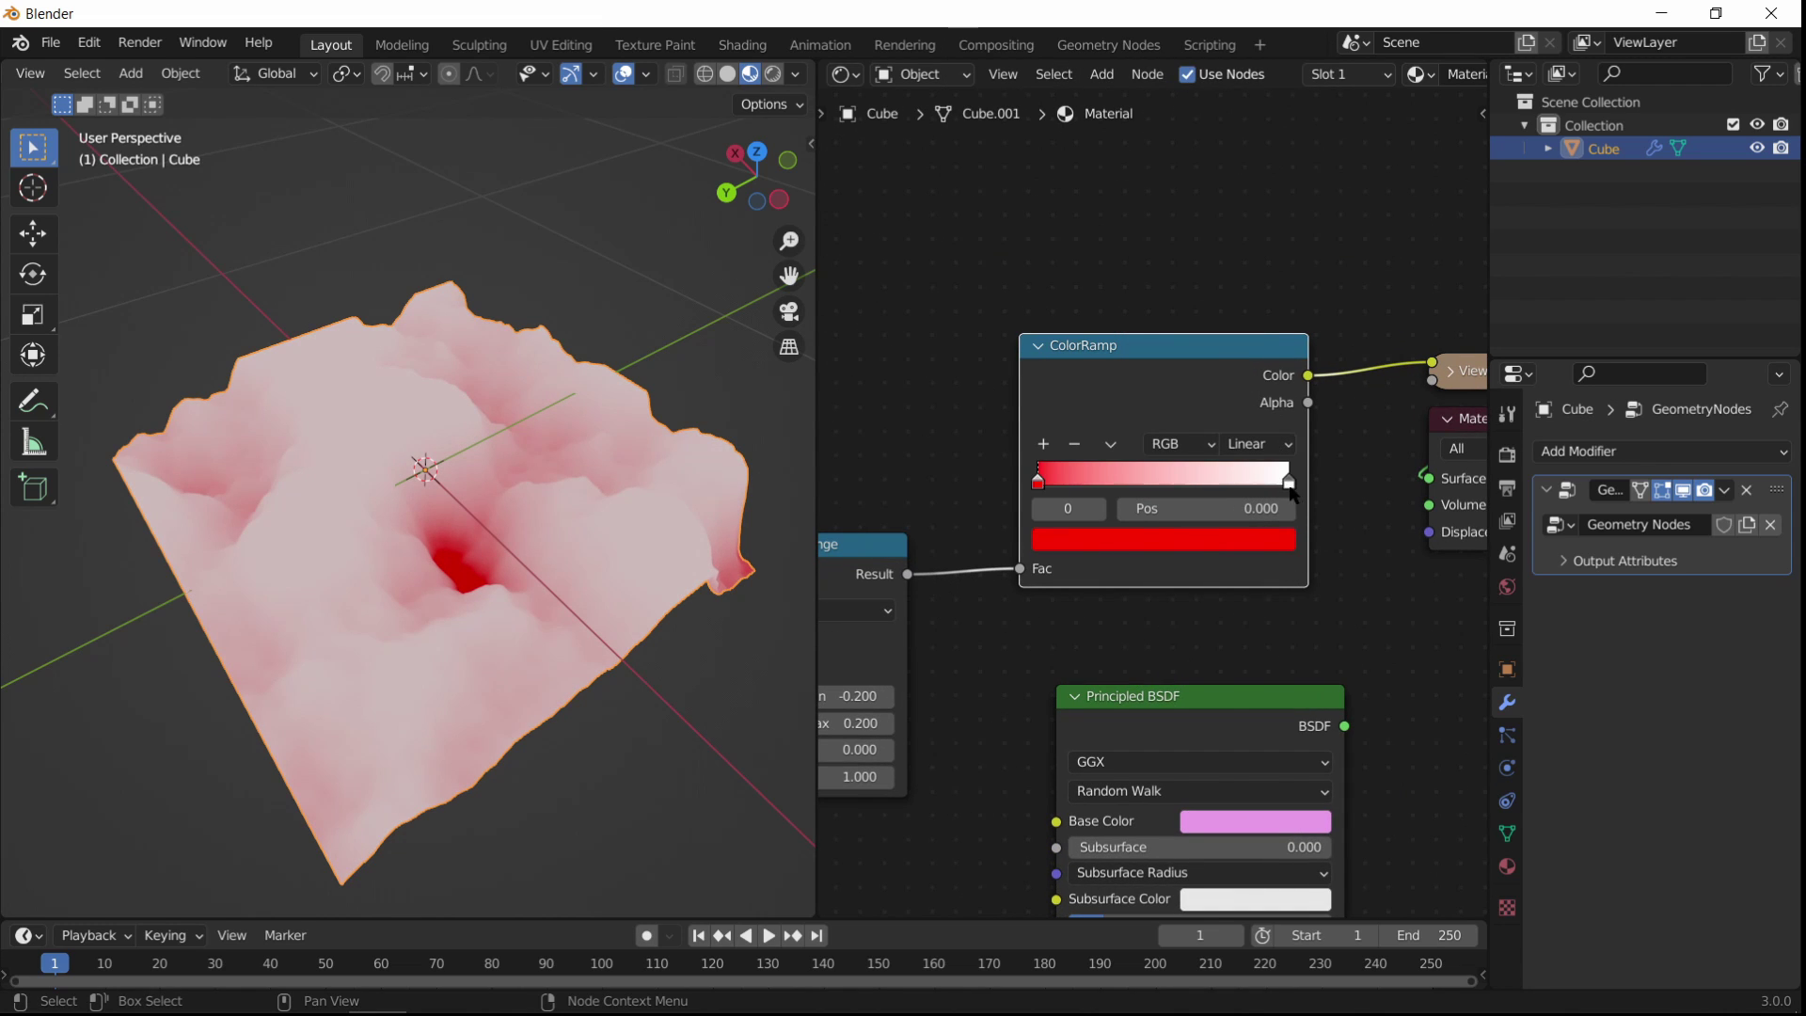
{"action": "left_click", "coordinate": [1277, 545]}
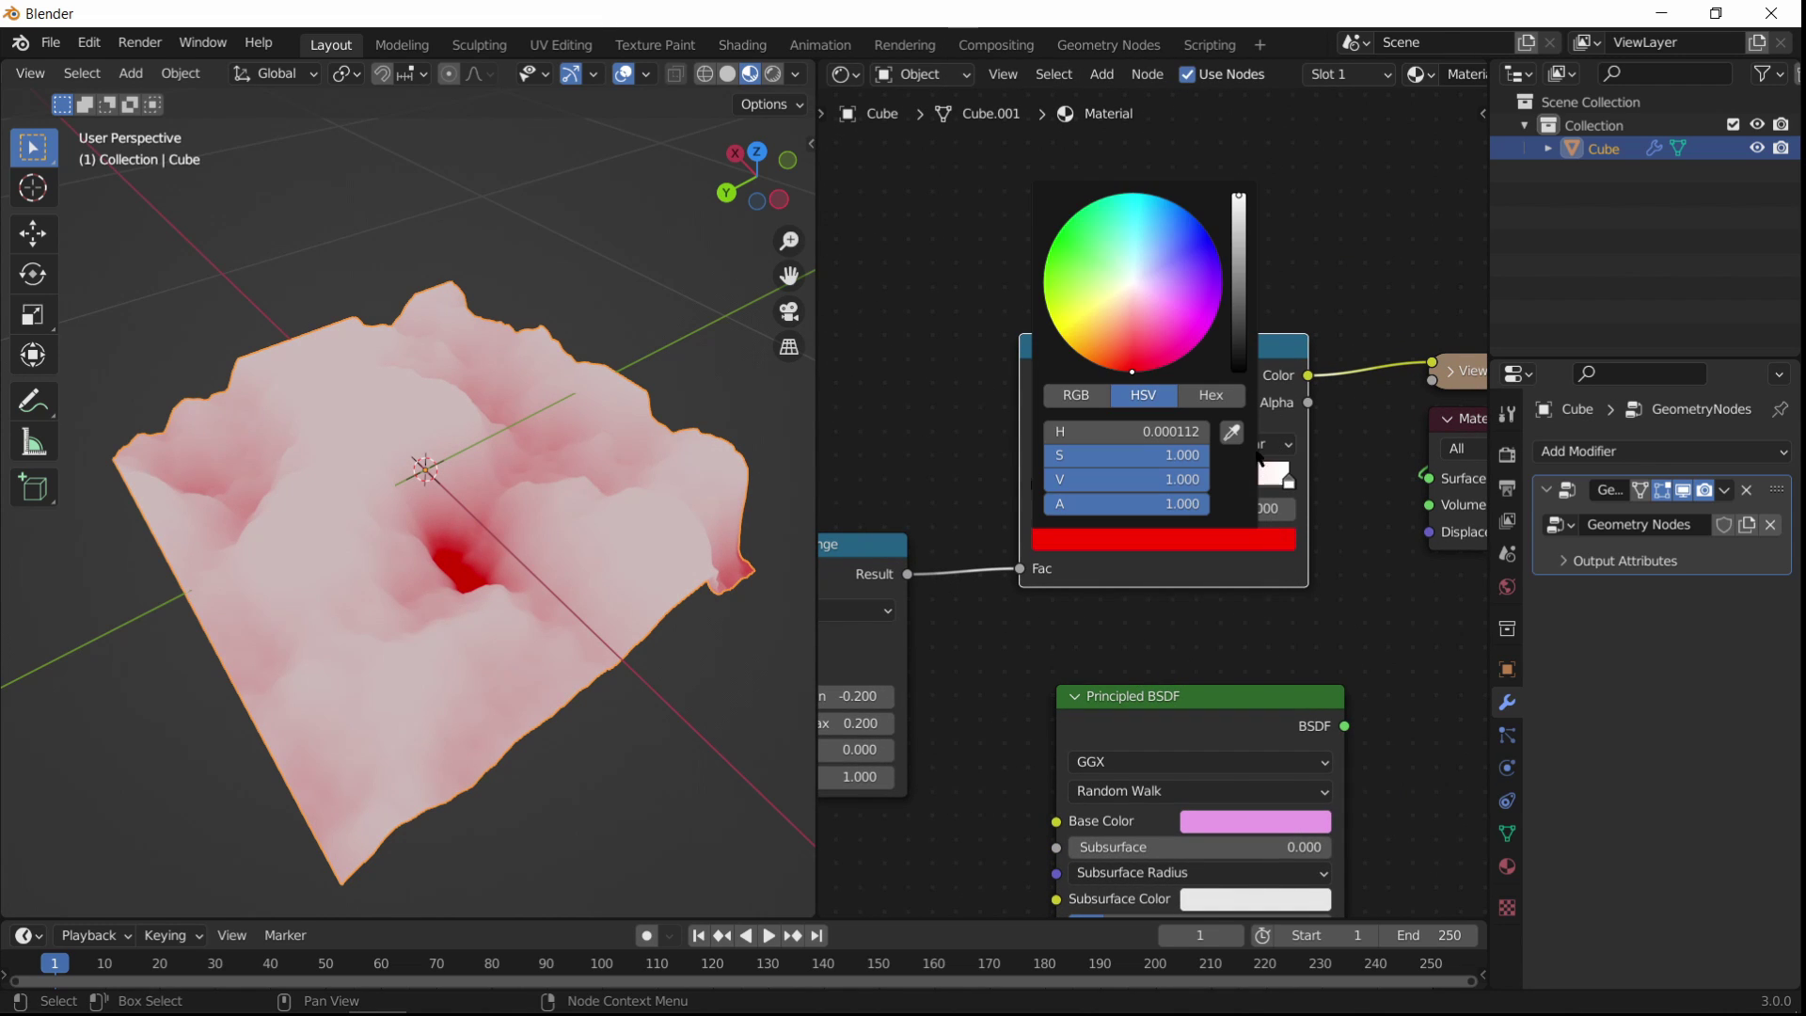
{"action": "left_click", "coordinate": [1260, 536]}
{"action": "left_click_drag", "start_coordinate": [1134, 263], "coordinate": [1136, 372]}
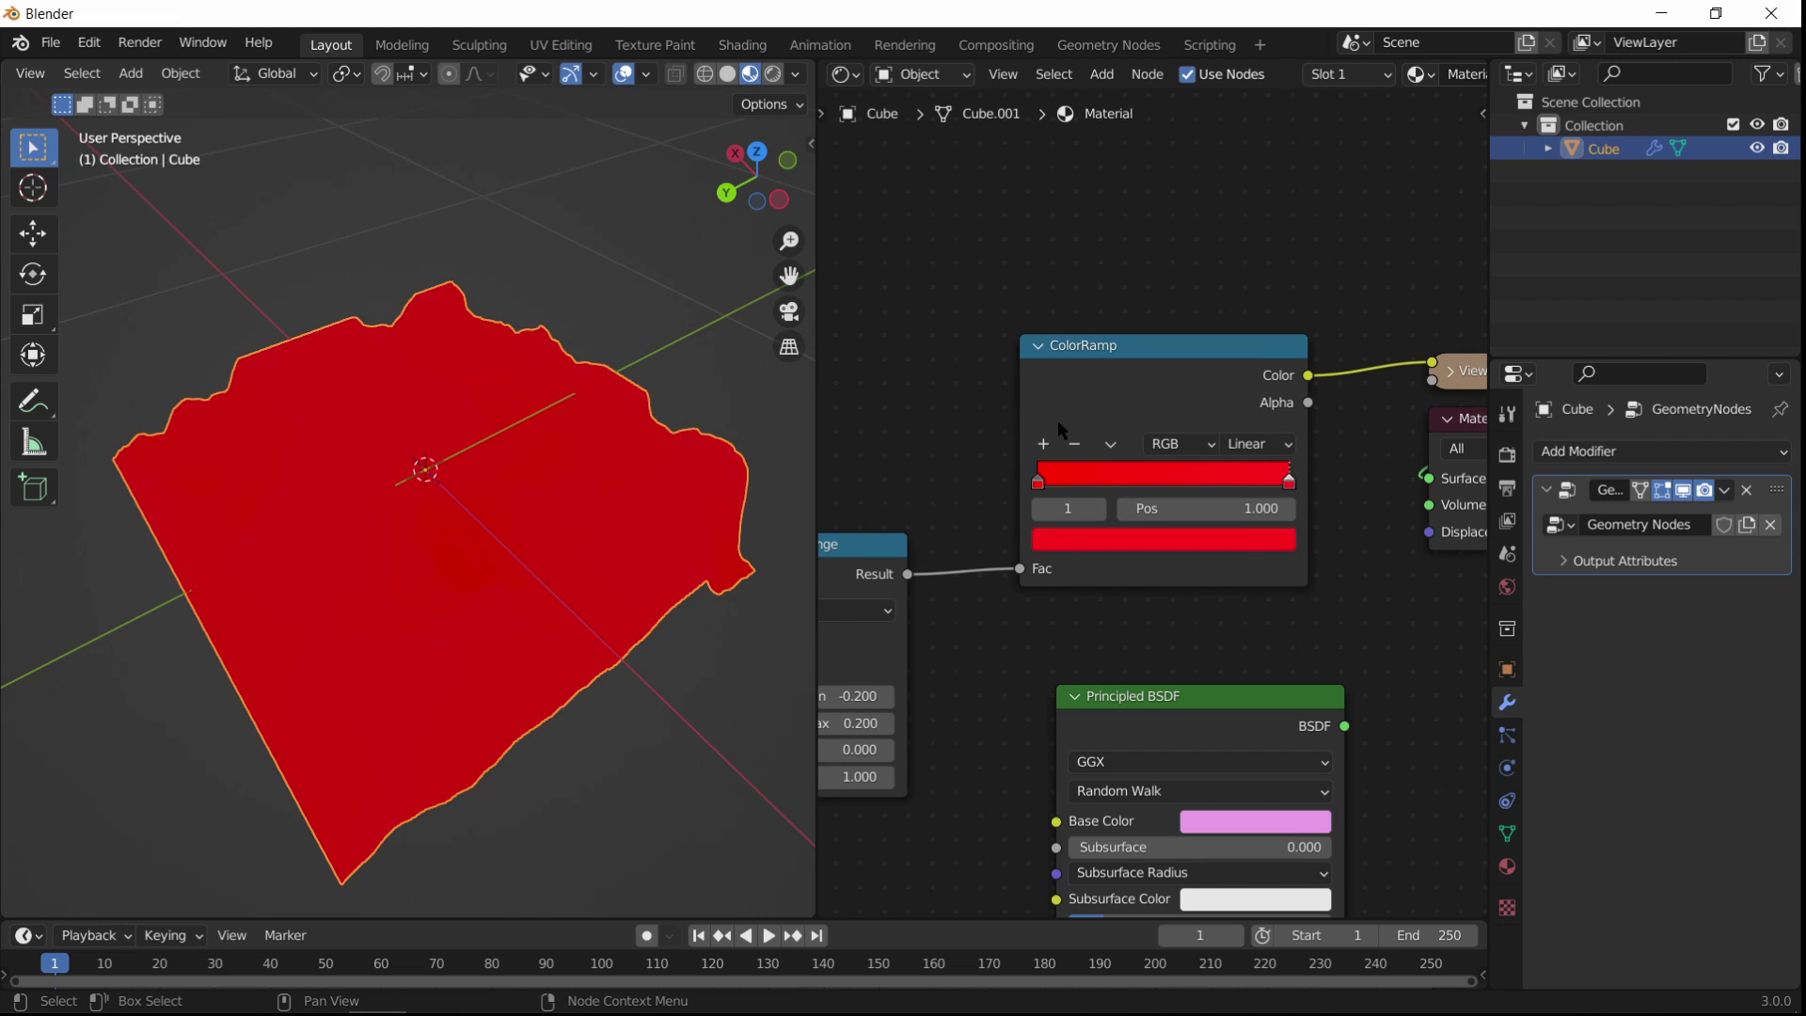
{"action": "left_click", "coordinate": [1043, 446]}
{"action": "left_click", "coordinate": [1175, 543]}
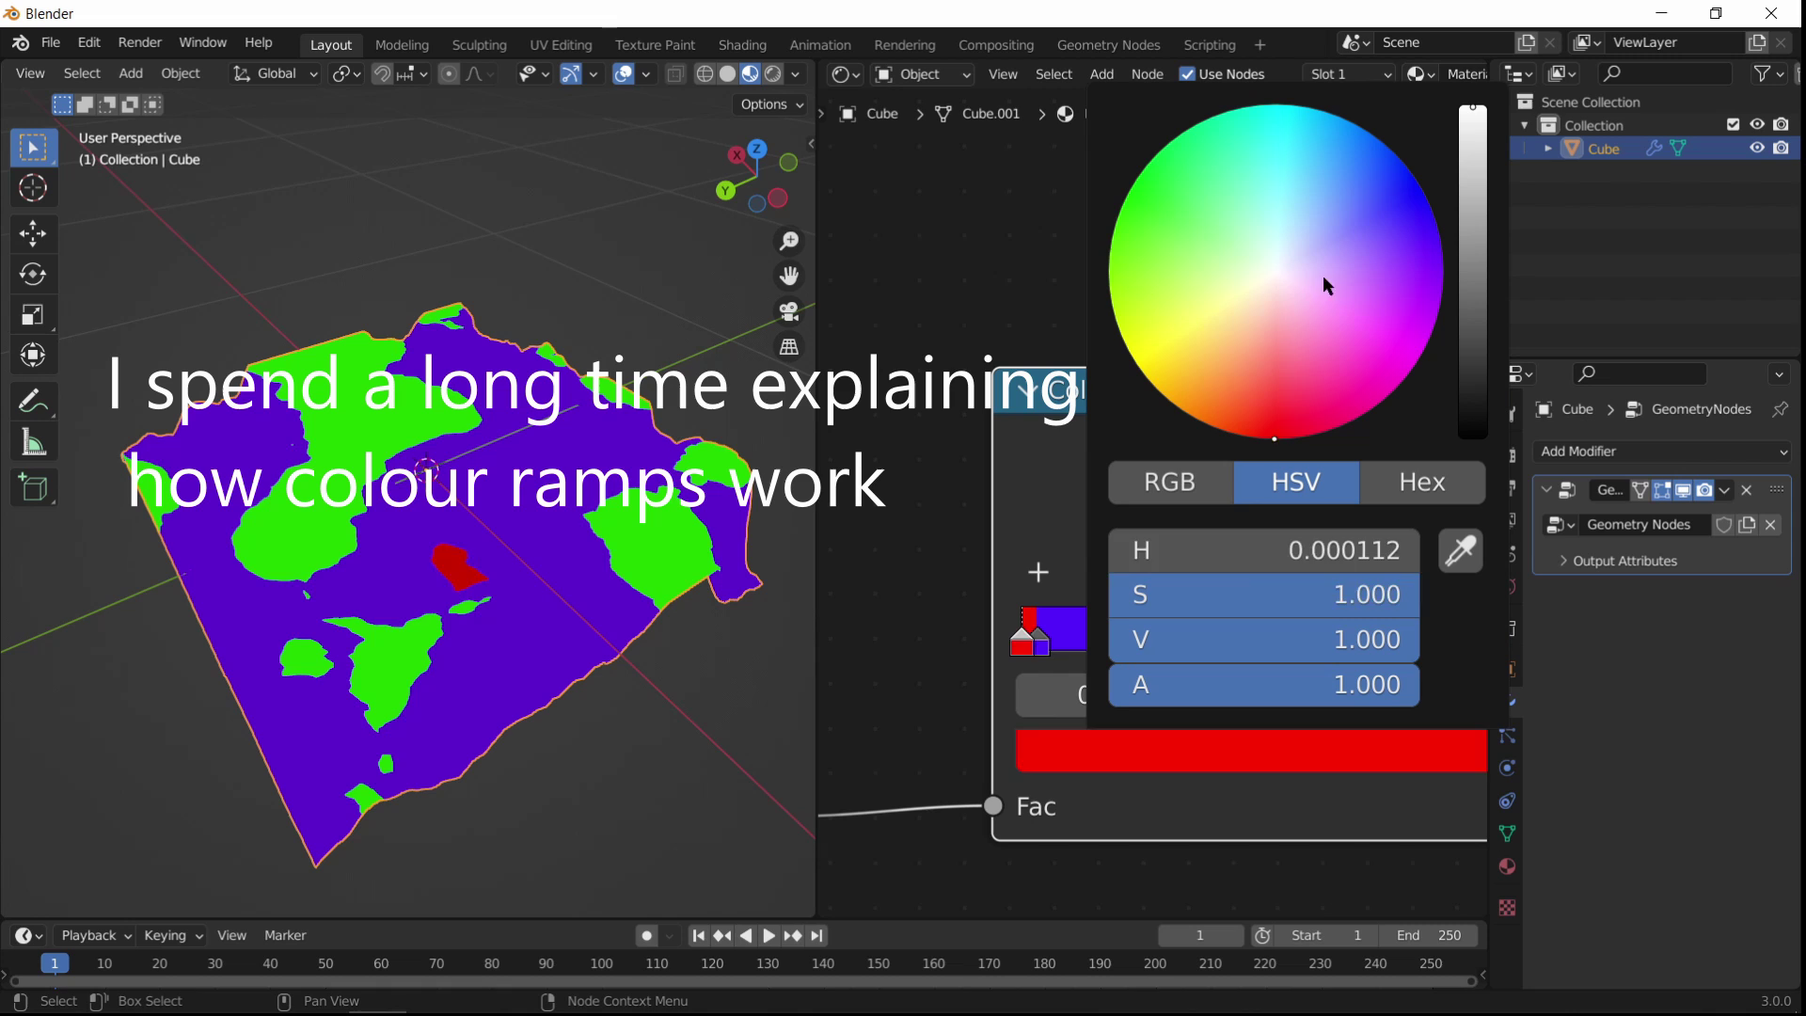
Step: Recolour the ColorRamp's first stop dark orange and its second stop pale beige
{"action": "left_click_drag", "start_coordinate": [1186, 404], "coordinate": [1206, 423]}
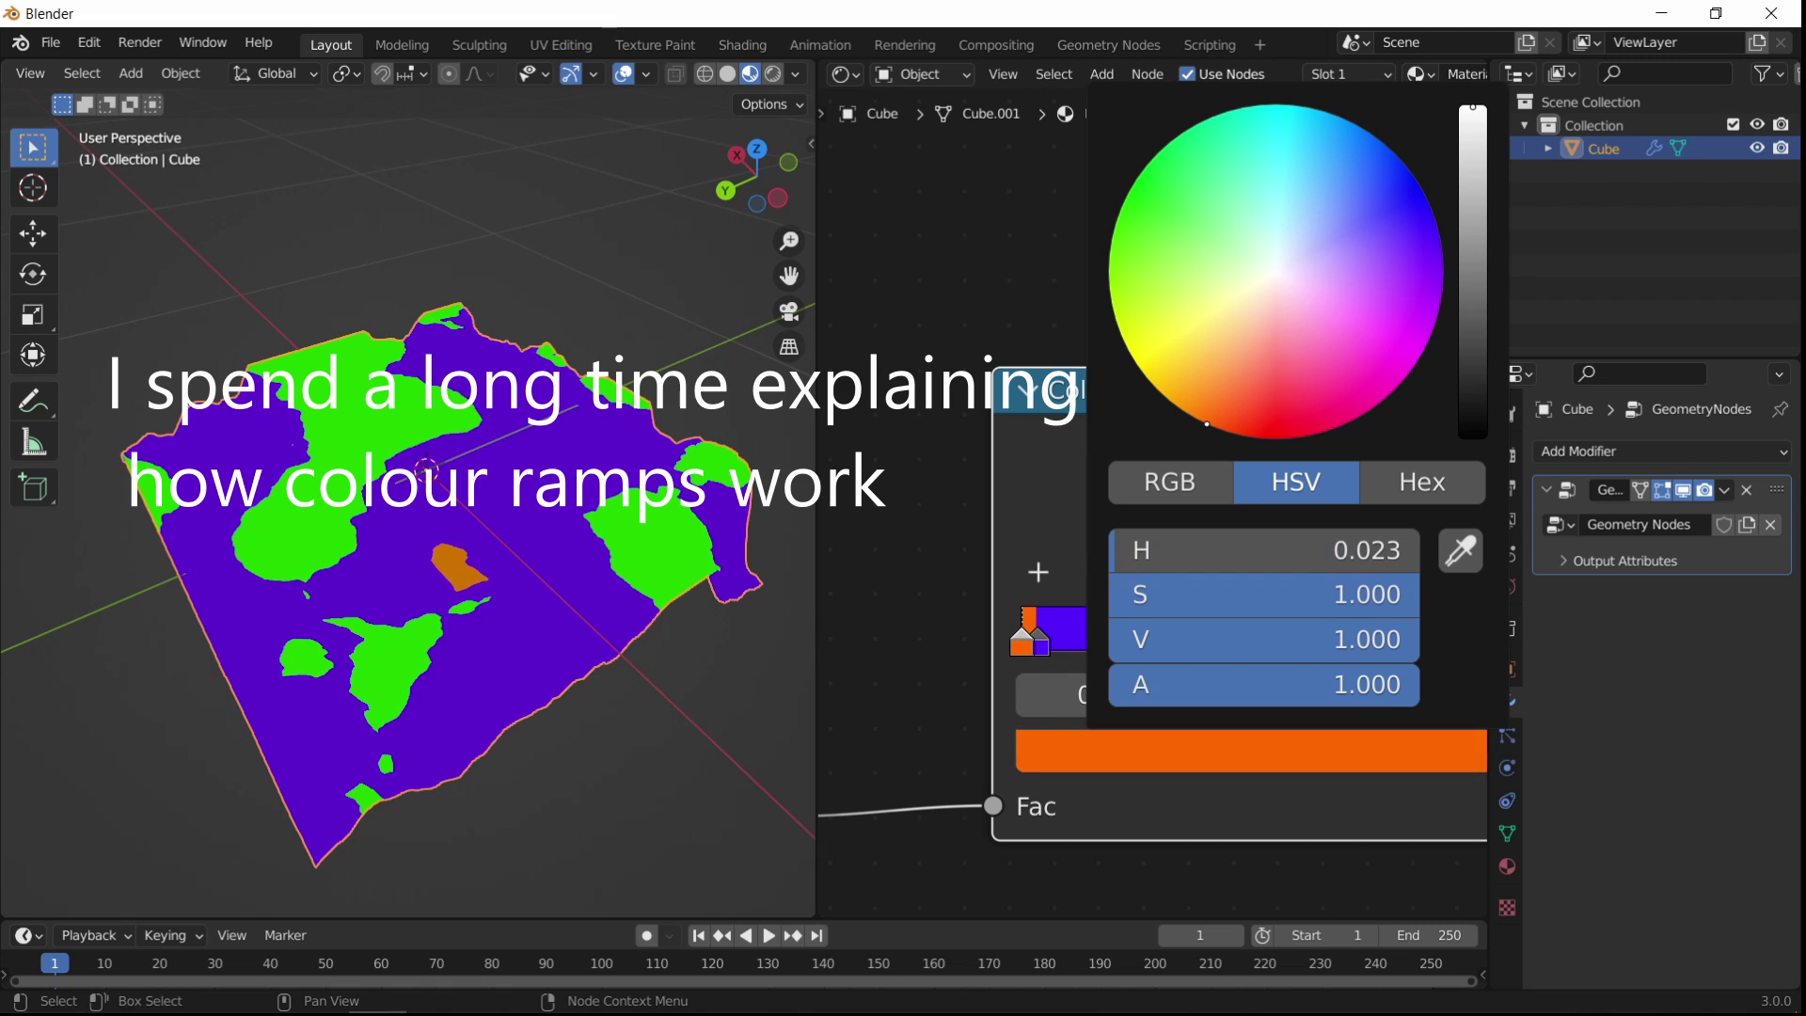
{"action": "left_click_drag", "start_coordinate": [1477, 148], "coordinate": [1474, 181]}
{"action": "left_click", "coordinate": [1043, 640]}
{"action": "left_click", "coordinate": [1135, 749]}
{"action": "left_click_drag", "start_coordinate": [1271, 280], "coordinate": [1283, 273]}
{"action": "left_click_drag", "start_coordinate": [1472, 118], "coordinate": [1472, 168]}
{"action": "left_click", "coordinate": [1260, 313]}
Step: Recolour the ColorRamp's last stop from green to crimson red and check the bands on the terrain
{"action": "middle_click_drag", "start_coordinate": [743, 536], "coordinate": [645, 420]}
{"action": "scroll", "coordinate": [884, 376], "scroll_direction": "down", "scroll_amount": 9}
{"action": "scroll", "coordinate": [1048, 459], "scroll_direction": "up", "scroll_amount": 6}
{"action": "middle_click_drag", "start_coordinate": [1049, 461], "coordinate": [1223, 622]}
{"action": "left_click", "coordinate": [1202, 600]}
{"action": "left_click", "coordinate": [1185, 686]}
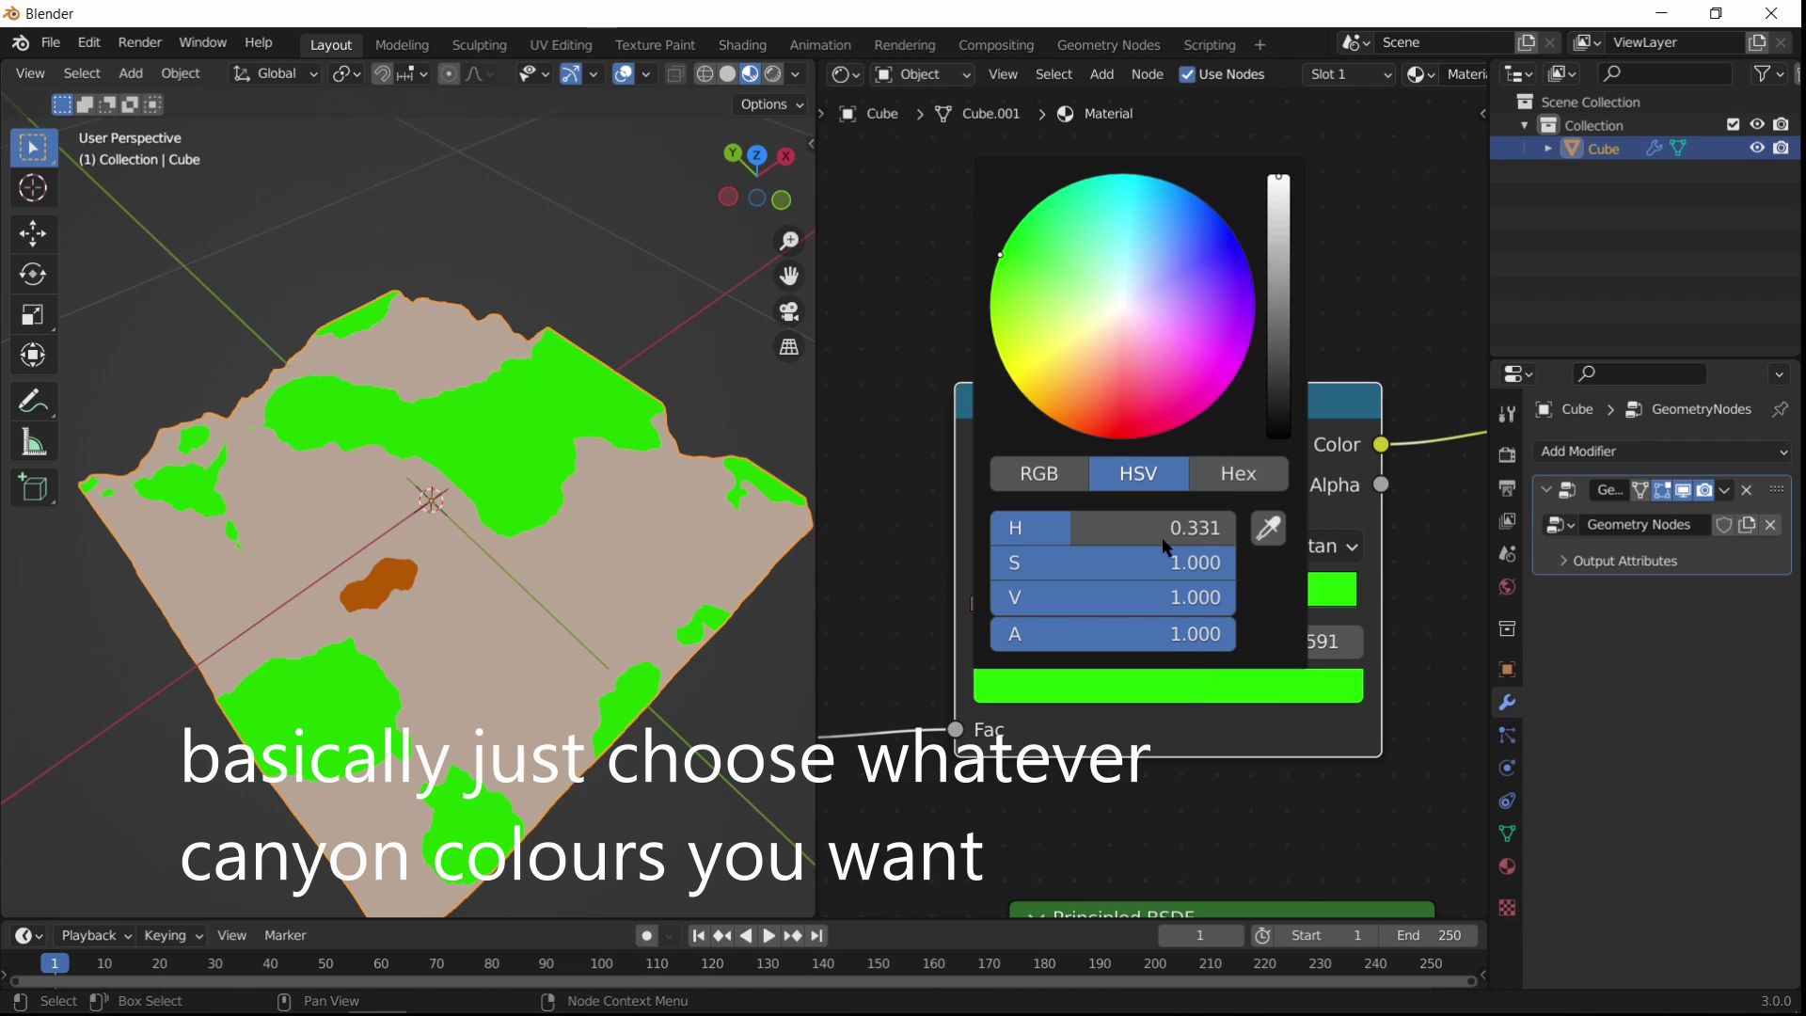
{"action": "left_click_drag", "start_coordinate": [1164, 407], "coordinate": [1146, 430]}
{"action": "middle_click_drag", "start_coordinate": [626, 544], "coordinate": [511, 527]}
{"action": "scroll", "coordinate": [792, 472], "scroll_direction": "down", "scroll_amount": 2}
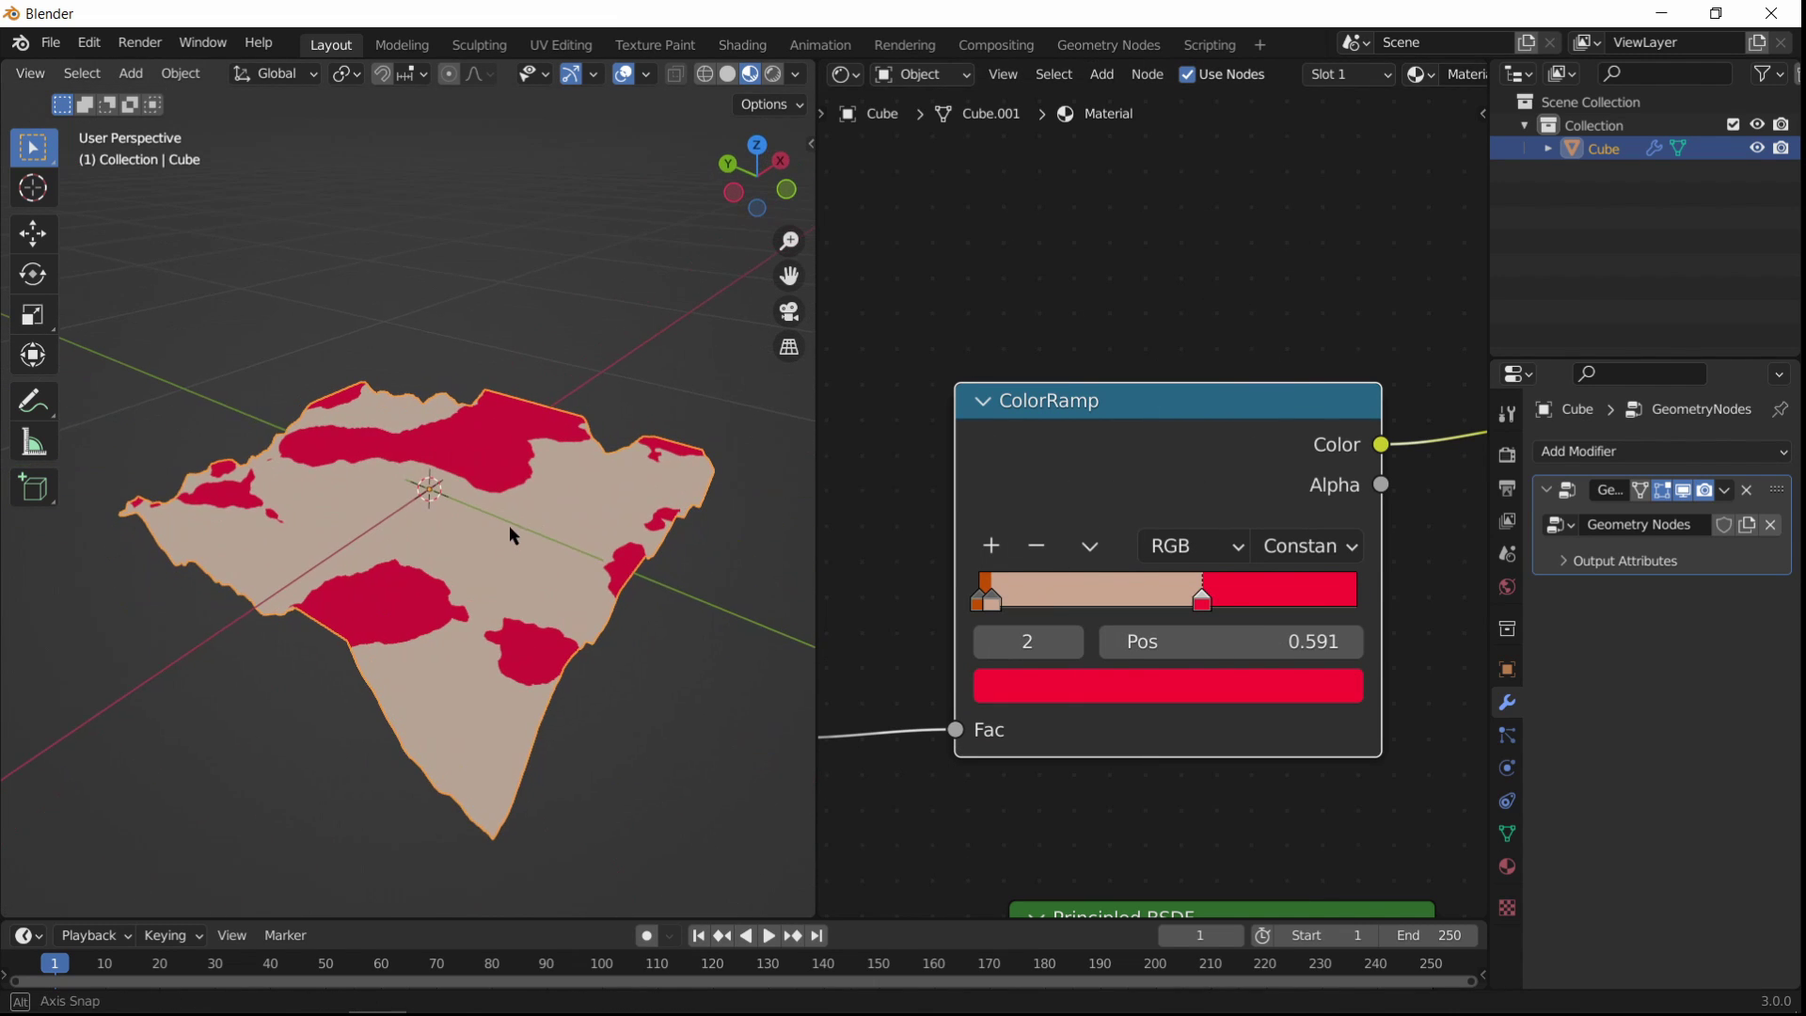
Step: Place the Principled BSDF after the ColorRamp and connect the ramp's Color output to its Base Color
{"action": "middle_click_drag", "start_coordinate": [1223, 639], "coordinate": [995, 489]}
{"action": "mouse_move", "coordinate": [1165, 578]}
{"action": "middle_mouse_down"}
{"action": "mouse_move", "coordinate": [1280, 564]}
{"action": "mouse_move", "coordinate": [1176, 546]}
{"action": "middle_mouse_up"}
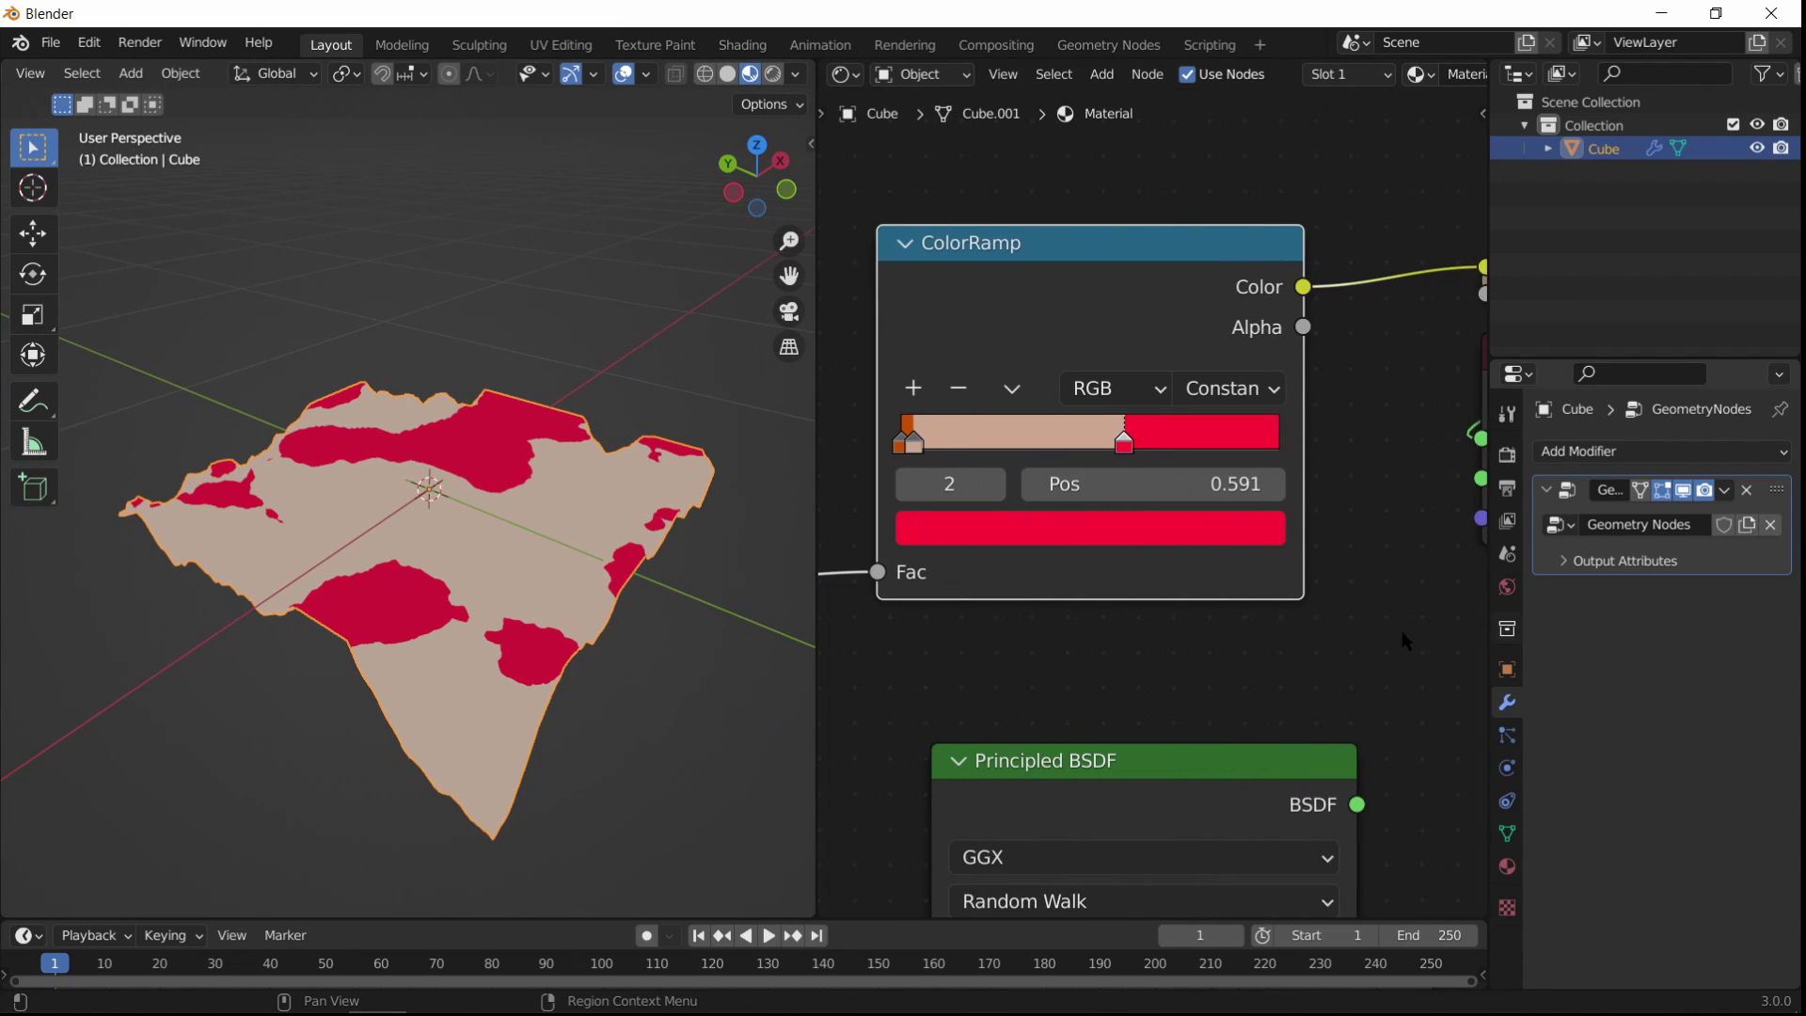
{"action": "scroll", "coordinate": [1252, 585], "scroll_direction": "down", "scroll_amount": 3}
{"action": "left_click_drag", "start_coordinate": [1142, 657], "coordinate": [1320, 246]}
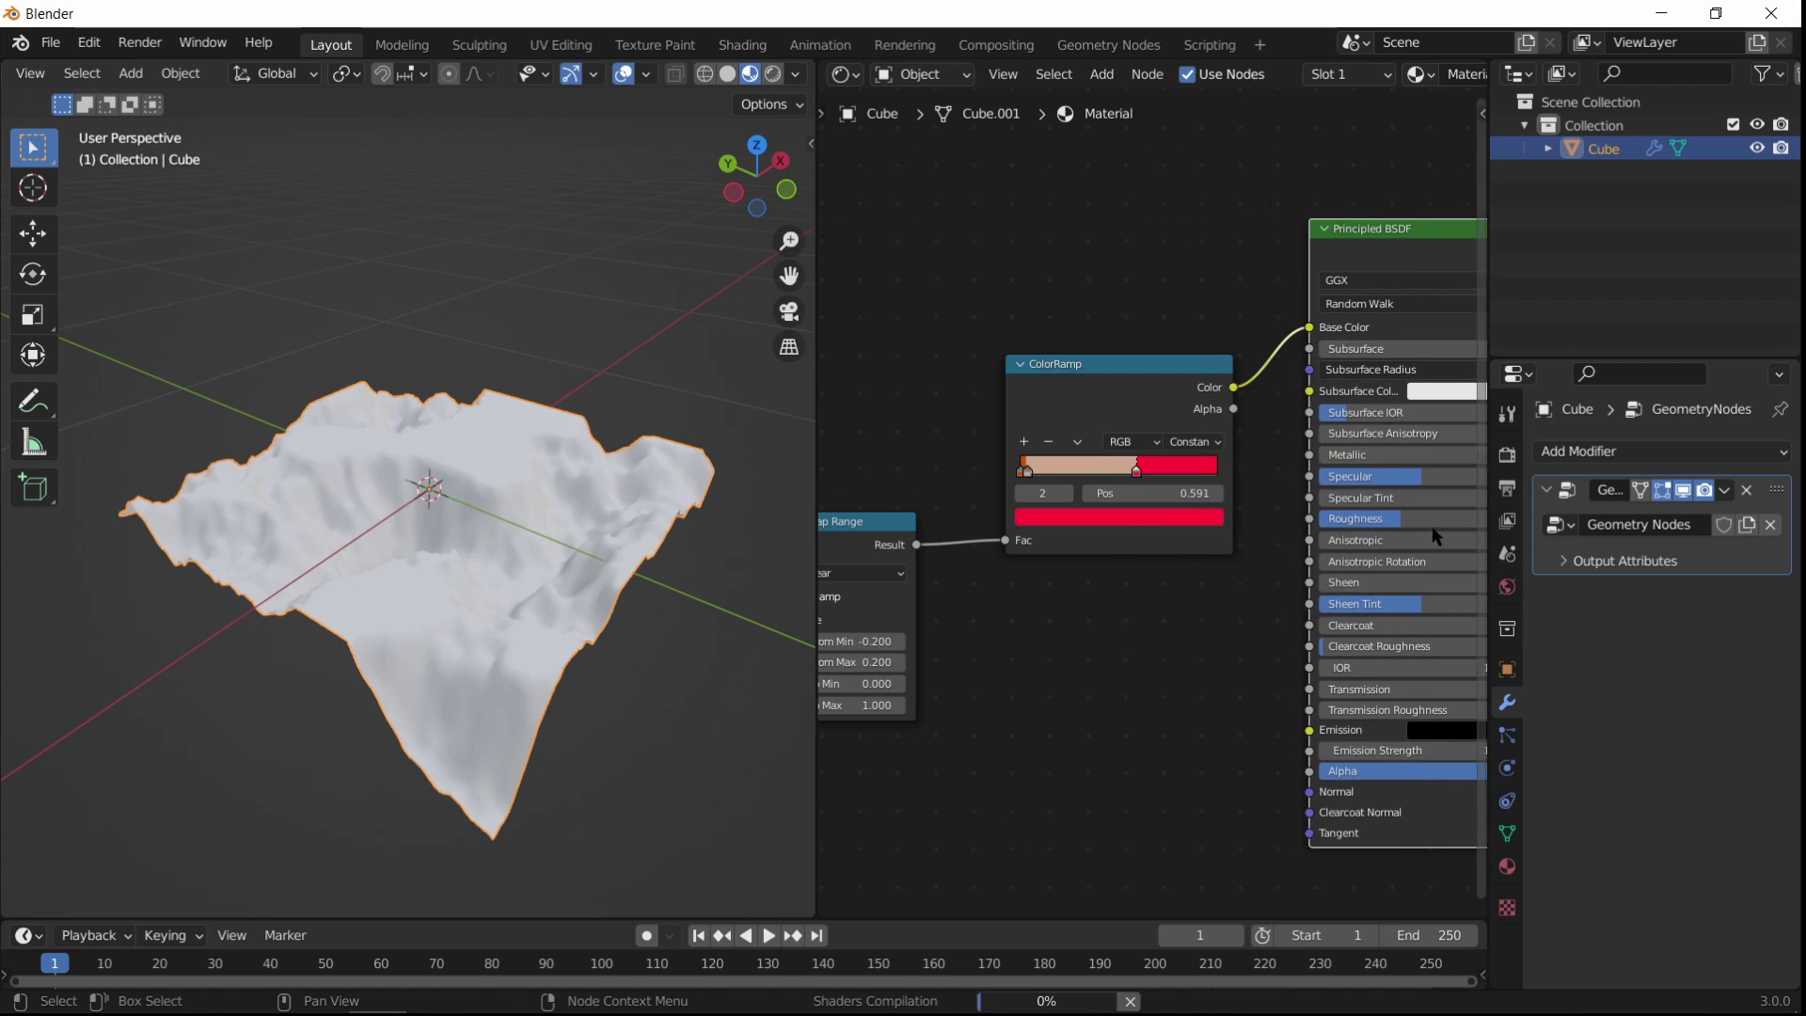
Step: Delete the Viewer node and connect the Principled BSDF's output to the Material Output's Surface input
{"action": "middle_click_drag", "start_coordinate": [1410, 536], "coordinate": [1020, 622]}
{"action": "left_click_drag", "start_coordinate": [1269, 505], "coordinate": [1321, 525]}
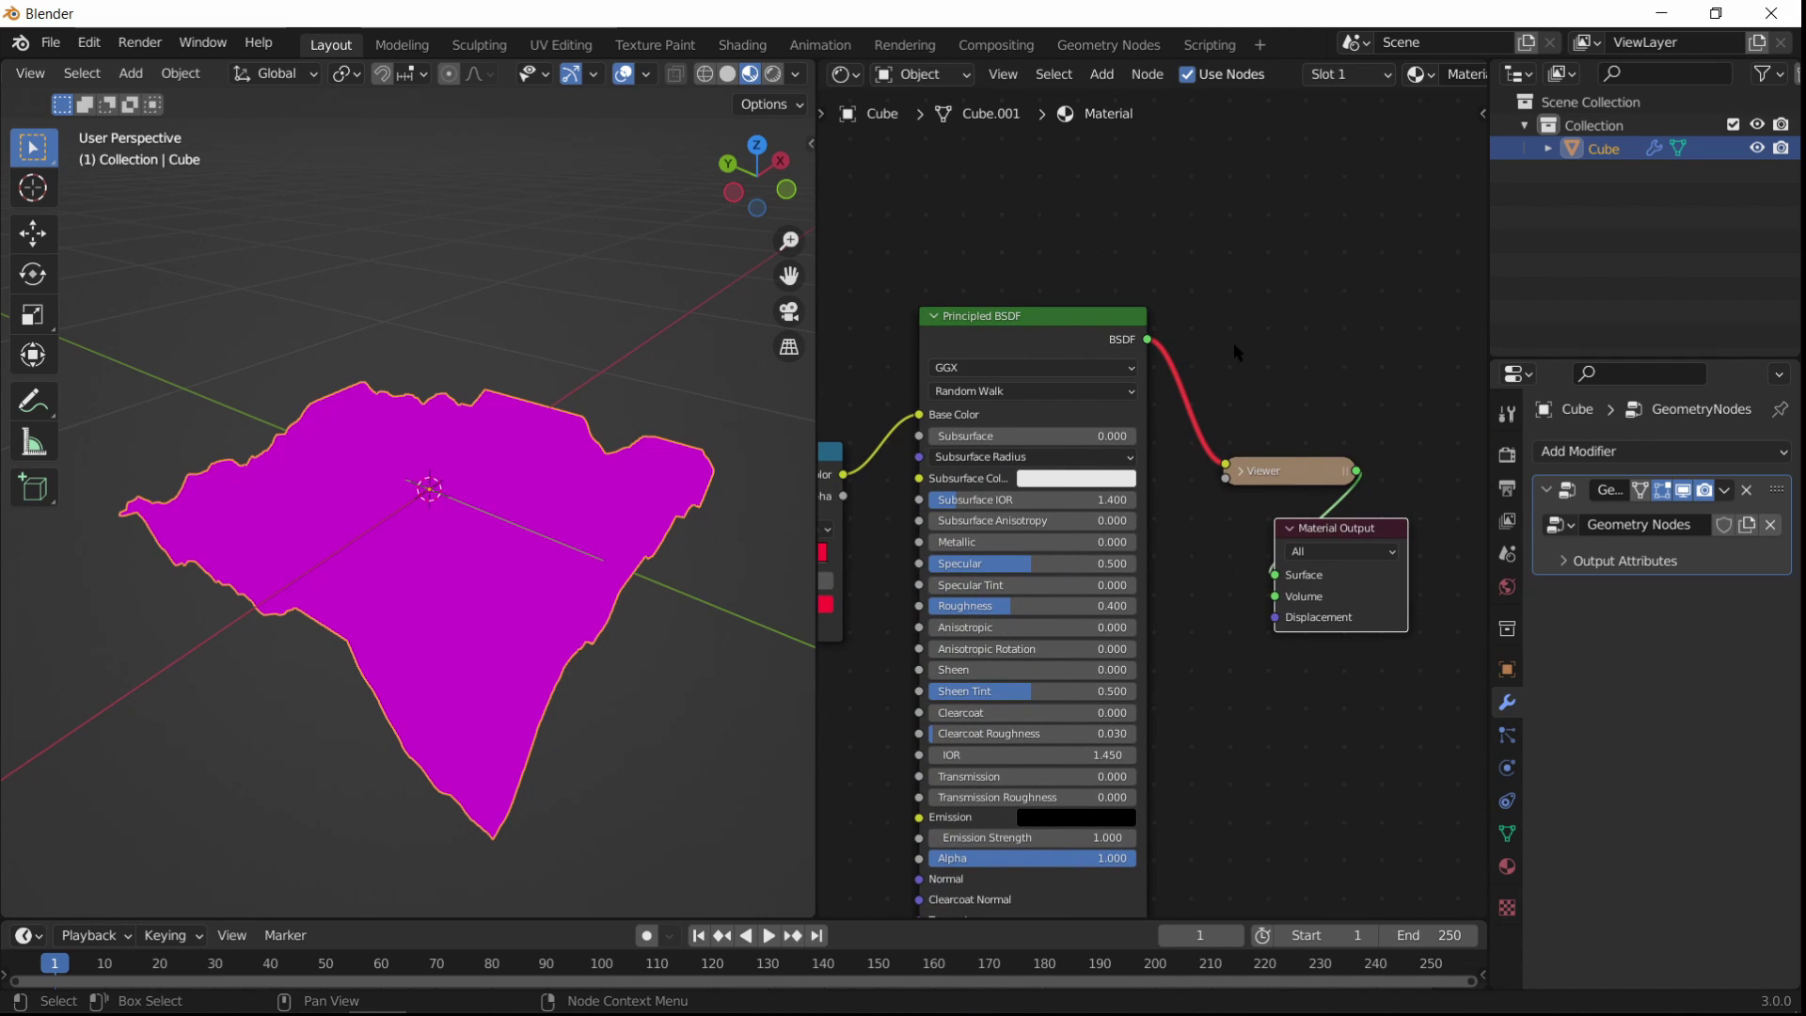
{"action": "key", "text": "x"}
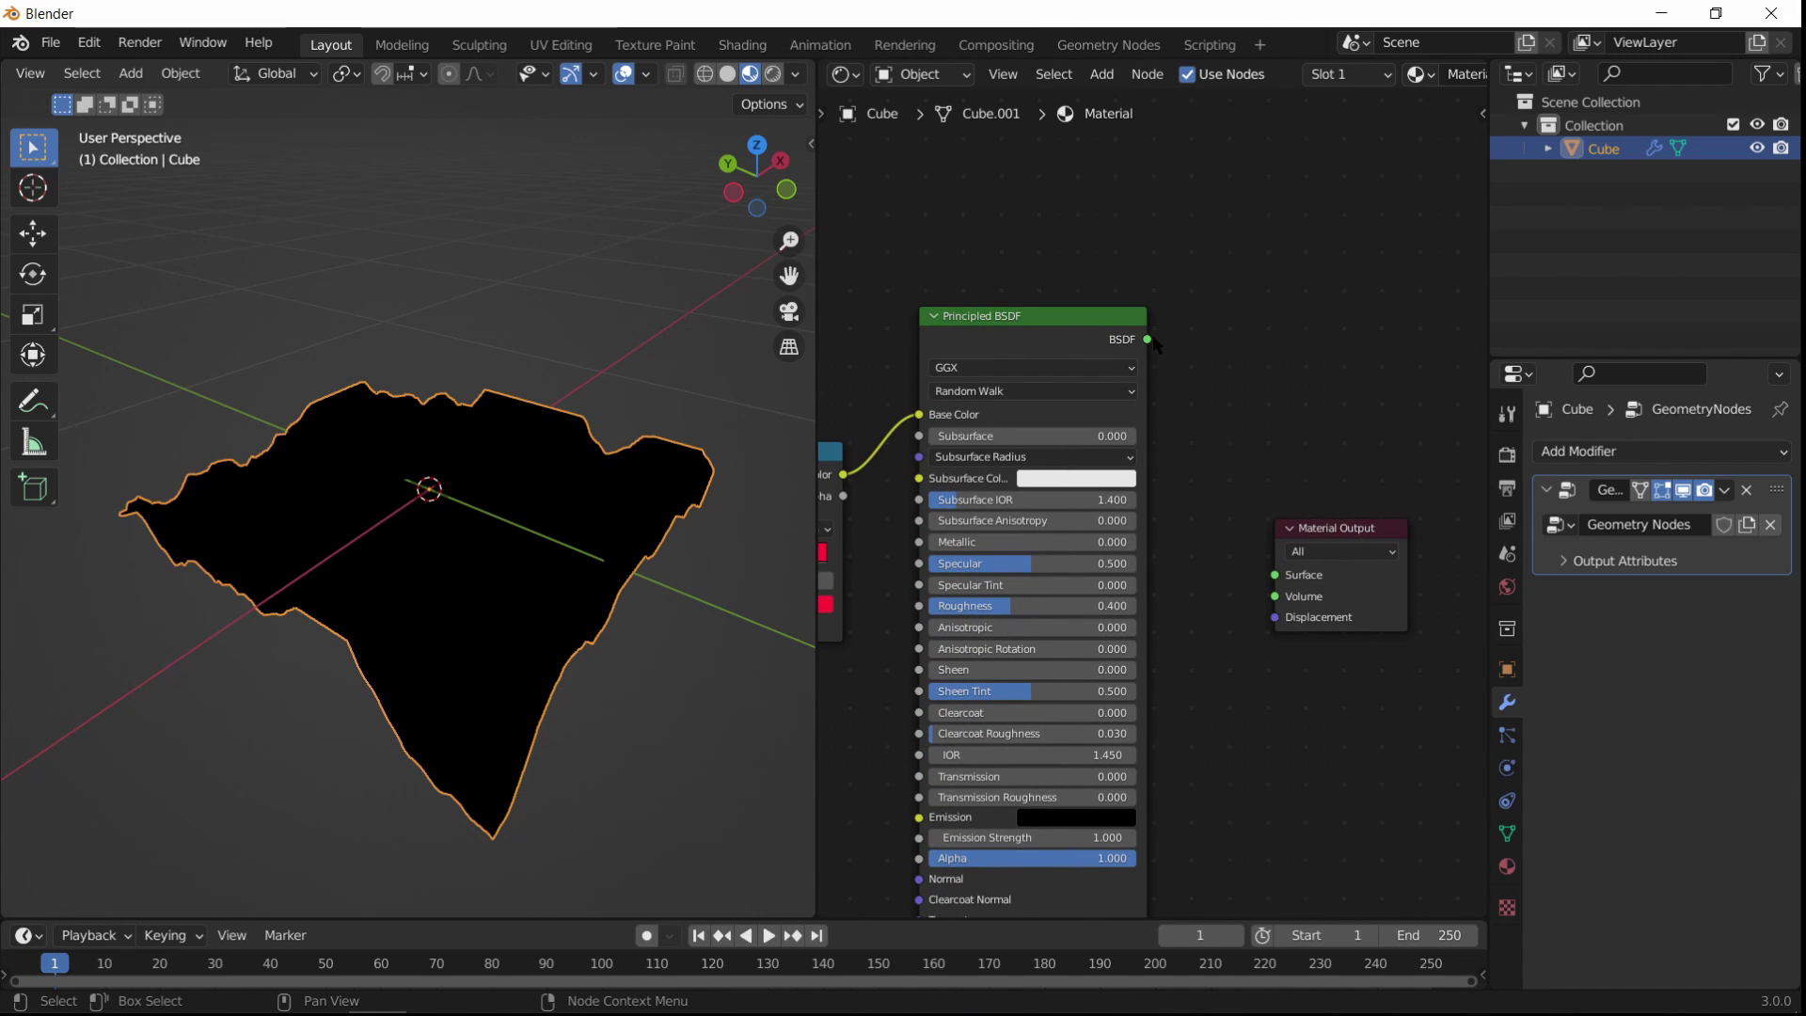
{"action": "left_click_drag", "start_coordinate": [1277, 583], "coordinate": [1275, 576]}
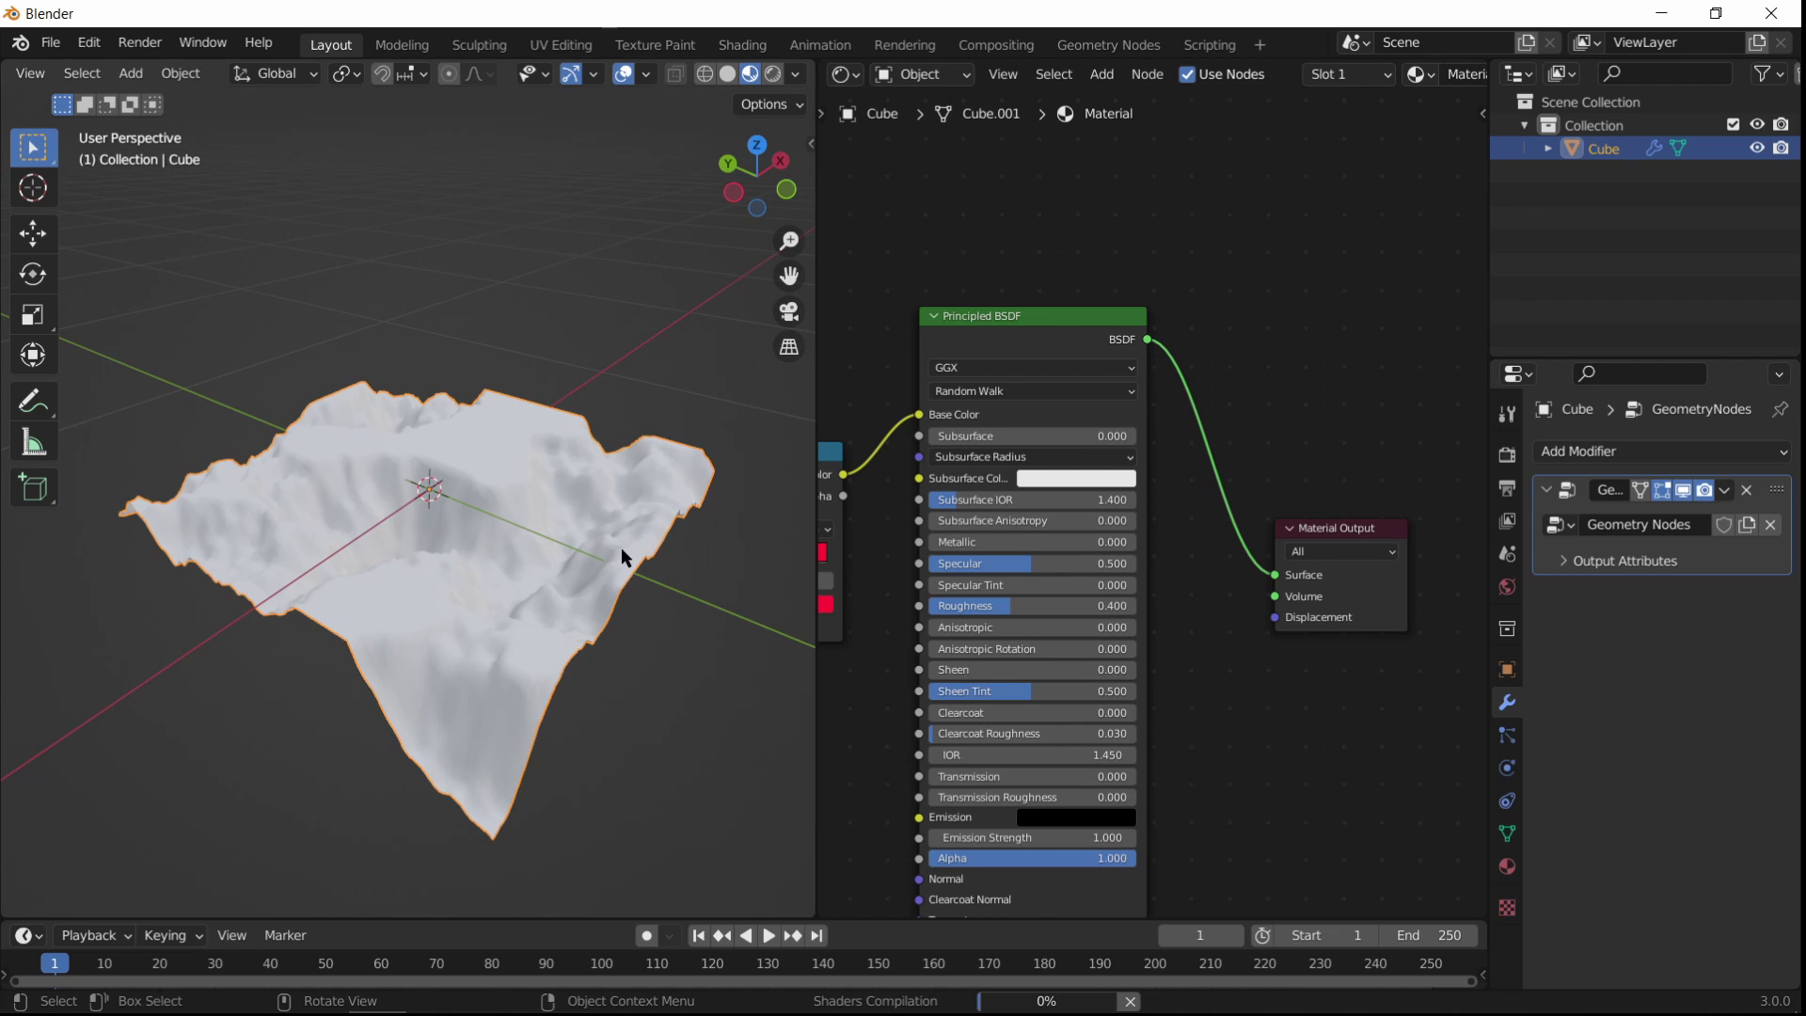
Step: Check the shaded terrain up close and set the Principled BSDF's Roughness to 1.0
{"action": "middle_click_drag", "start_coordinate": [620, 547], "coordinate": [538, 542]}
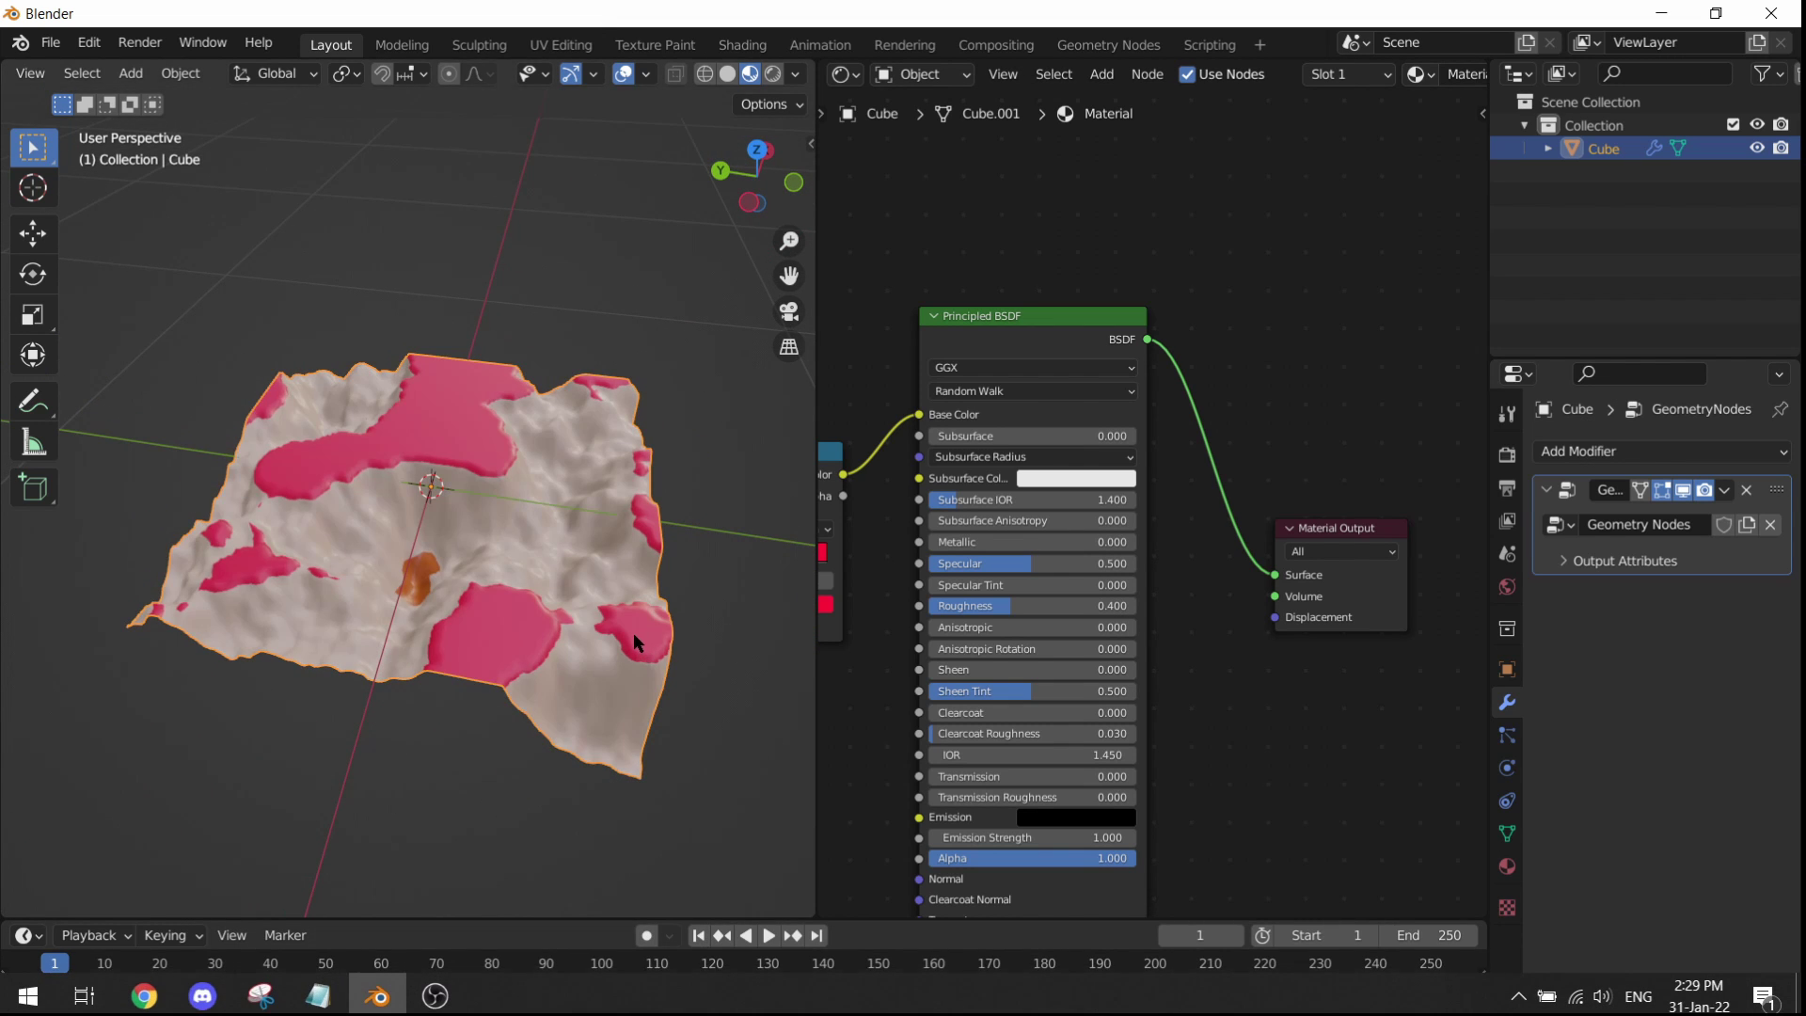
{"action": "middle_click_drag", "start_coordinate": [634, 624], "coordinate": [500, 615]}
{"action": "scroll", "coordinate": [515, 589], "scroll_direction": "up", "scroll_amount": 5}
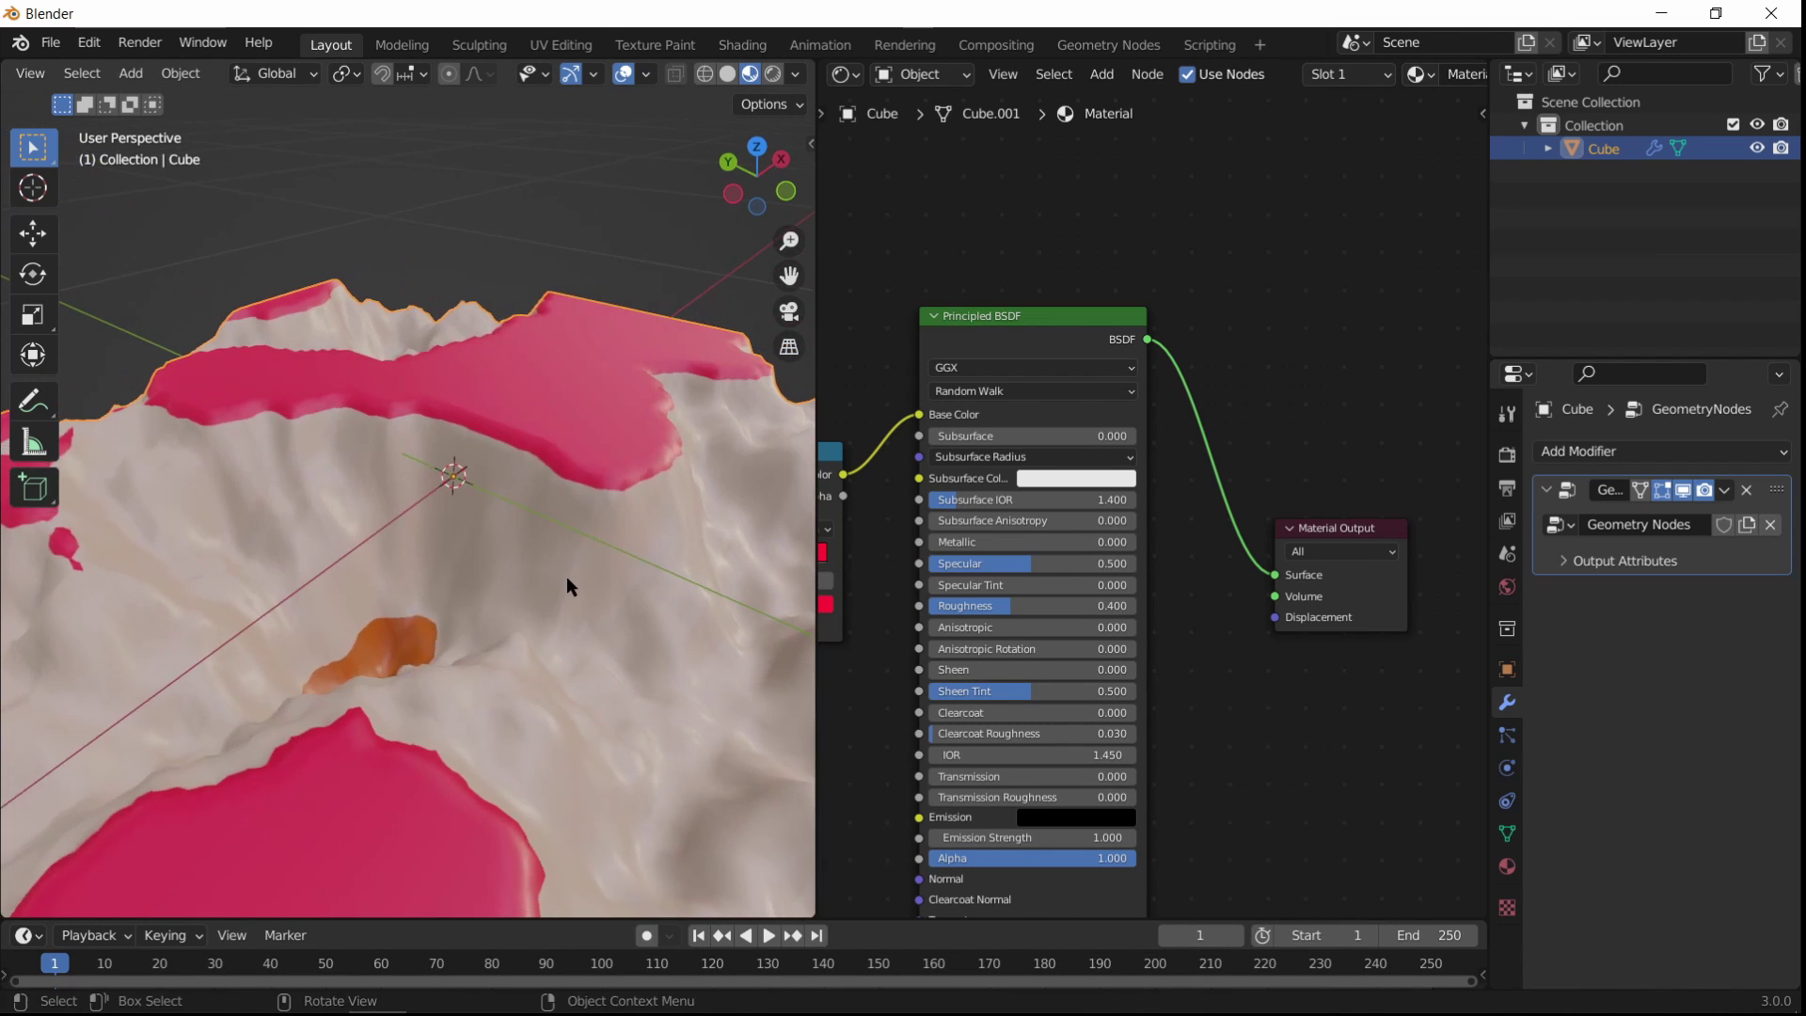
{"action": "scroll", "coordinate": [583, 579], "scroll_direction": "down", "scroll_amount": 3}
{"action": "scroll", "coordinate": [1082, 564], "scroll_direction": "up", "scroll_amount": 4}
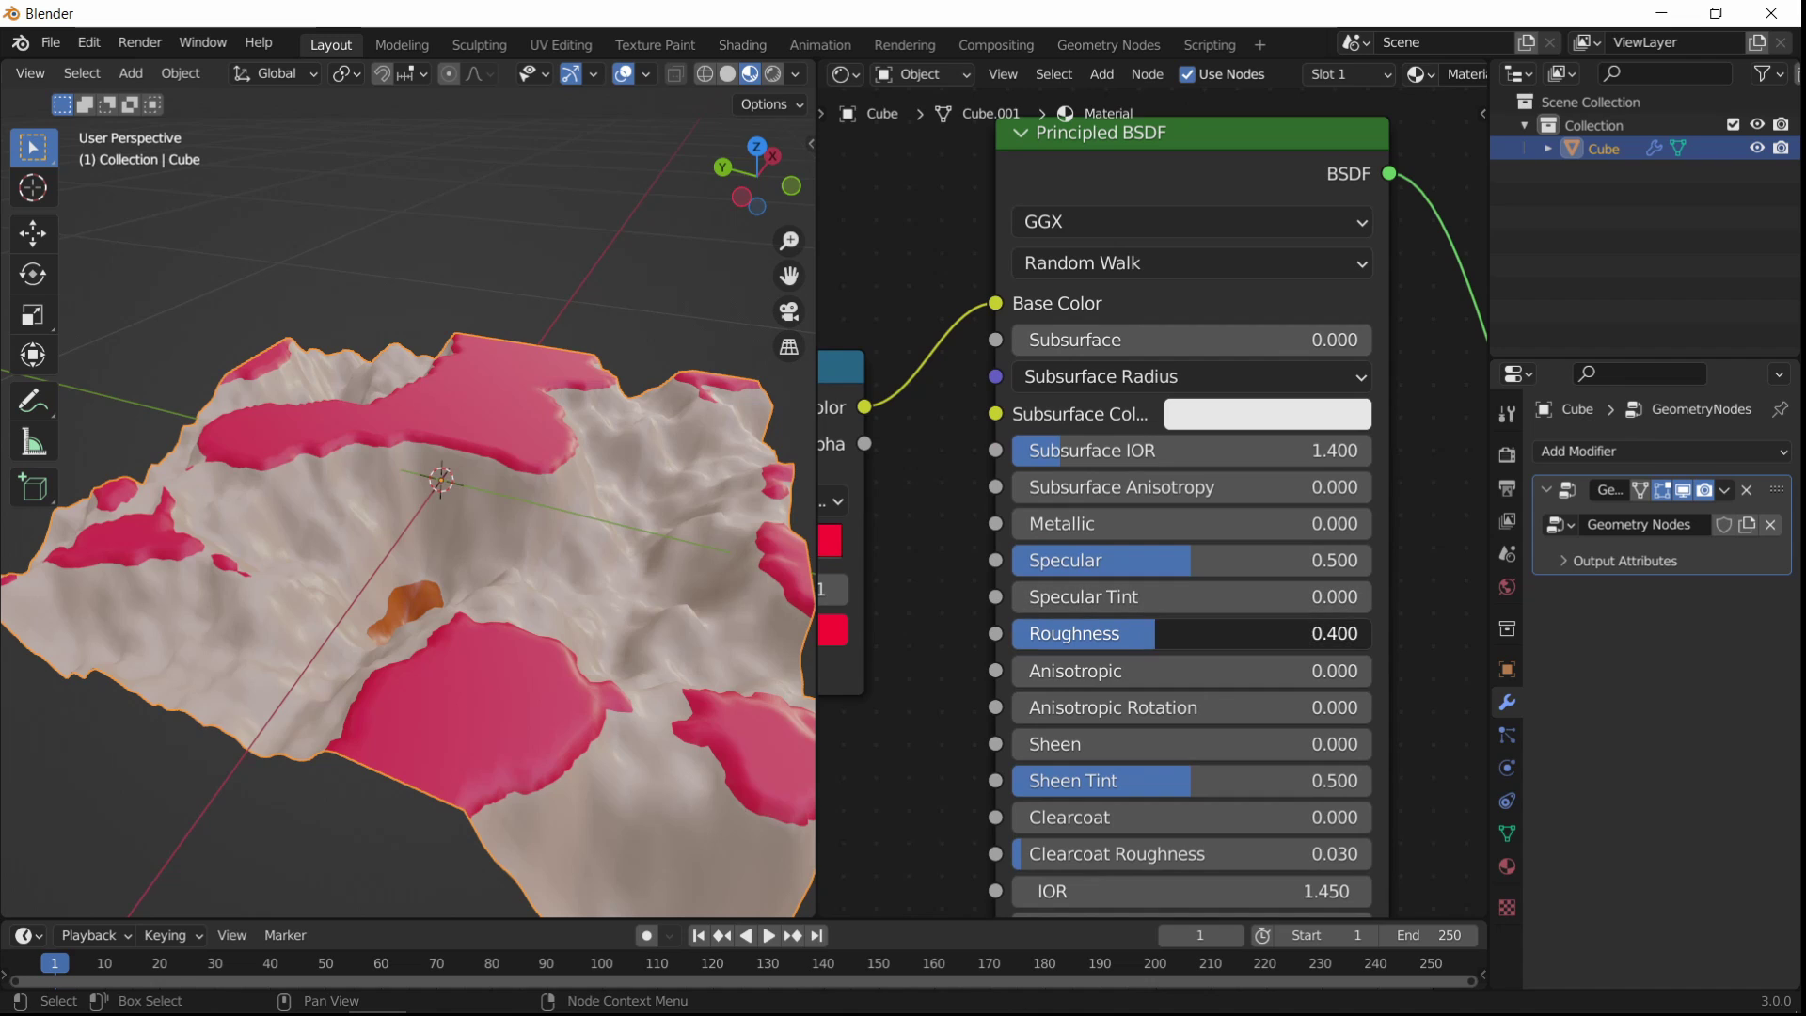
{"action": "left_click_drag", "start_coordinate": [1155, 633], "coordinate": [1371, 633]}
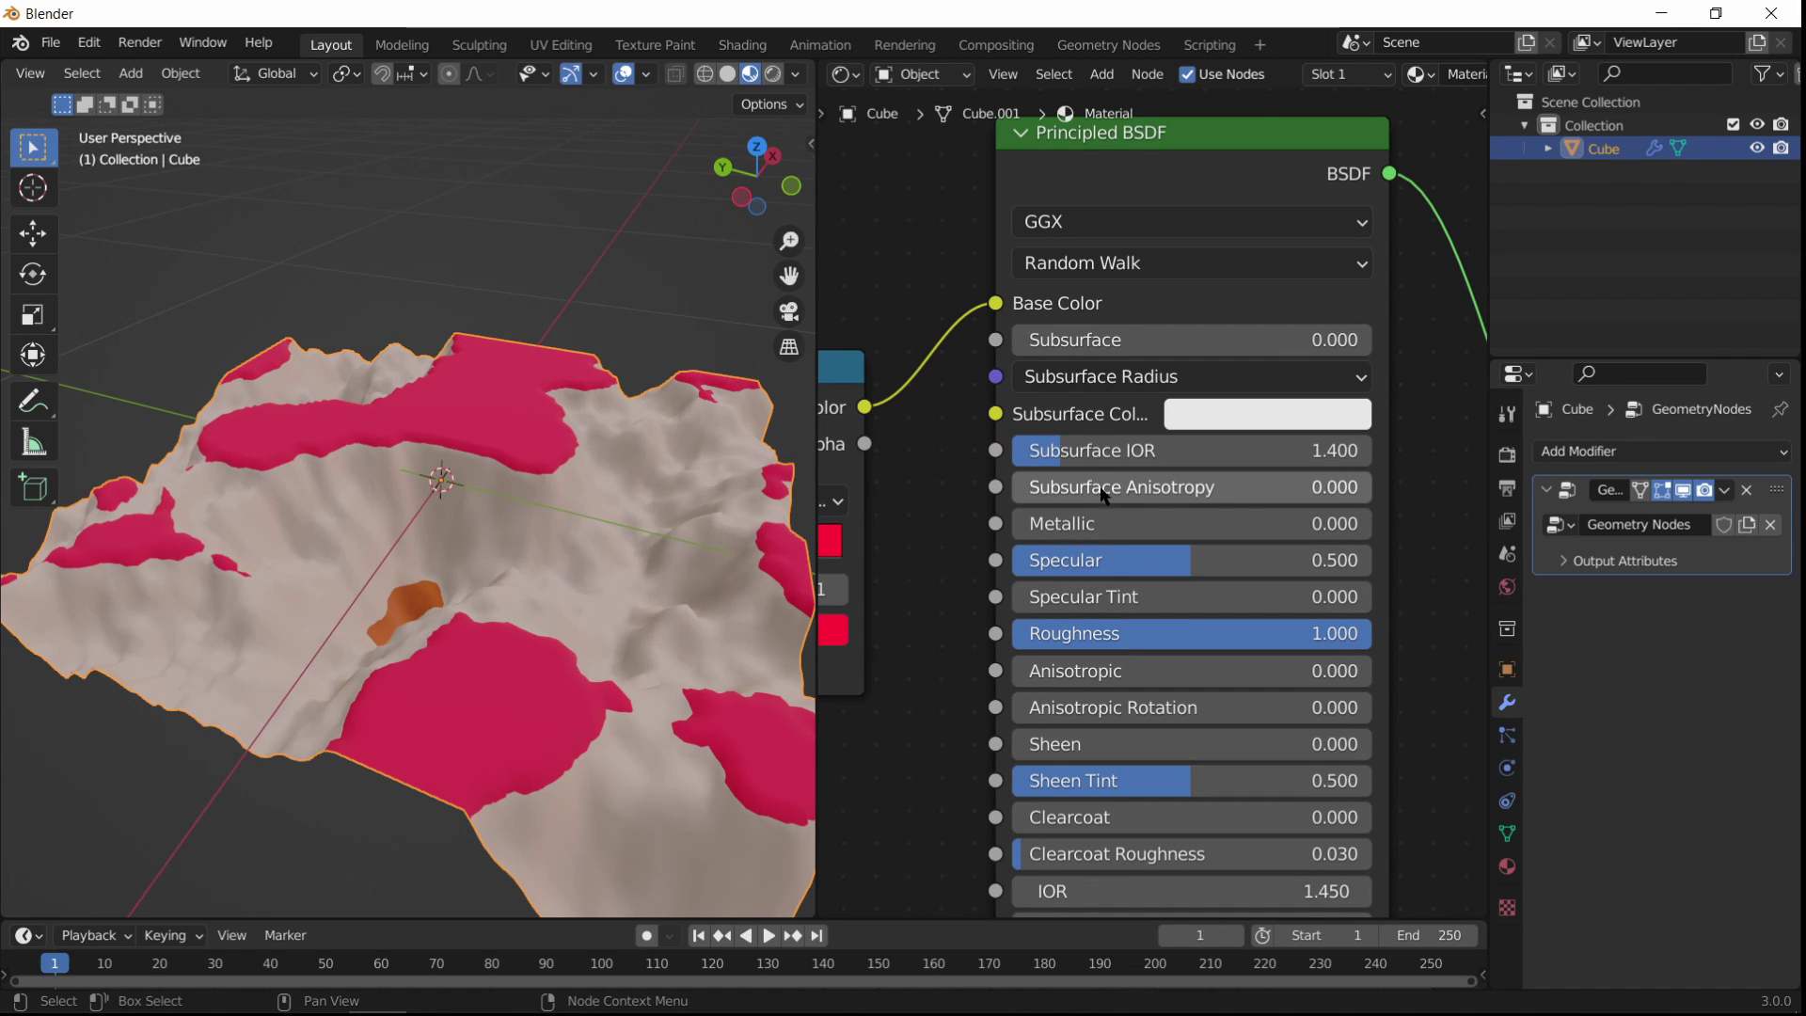
Step: Mute the ColorRamp's crimson stop by setting its colour value to 0.241 and its saturation to about 0.72
{"action": "middle_click_drag", "start_coordinate": [1035, 602], "coordinate": [1336, 638]}
{"action": "scroll", "coordinate": [1119, 681], "scroll_direction": "up", "scroll_amount": 3}
{"action": "middle_click_drag", "start_coordinate": [1122, 682], "coordinate": [1122, 731]}
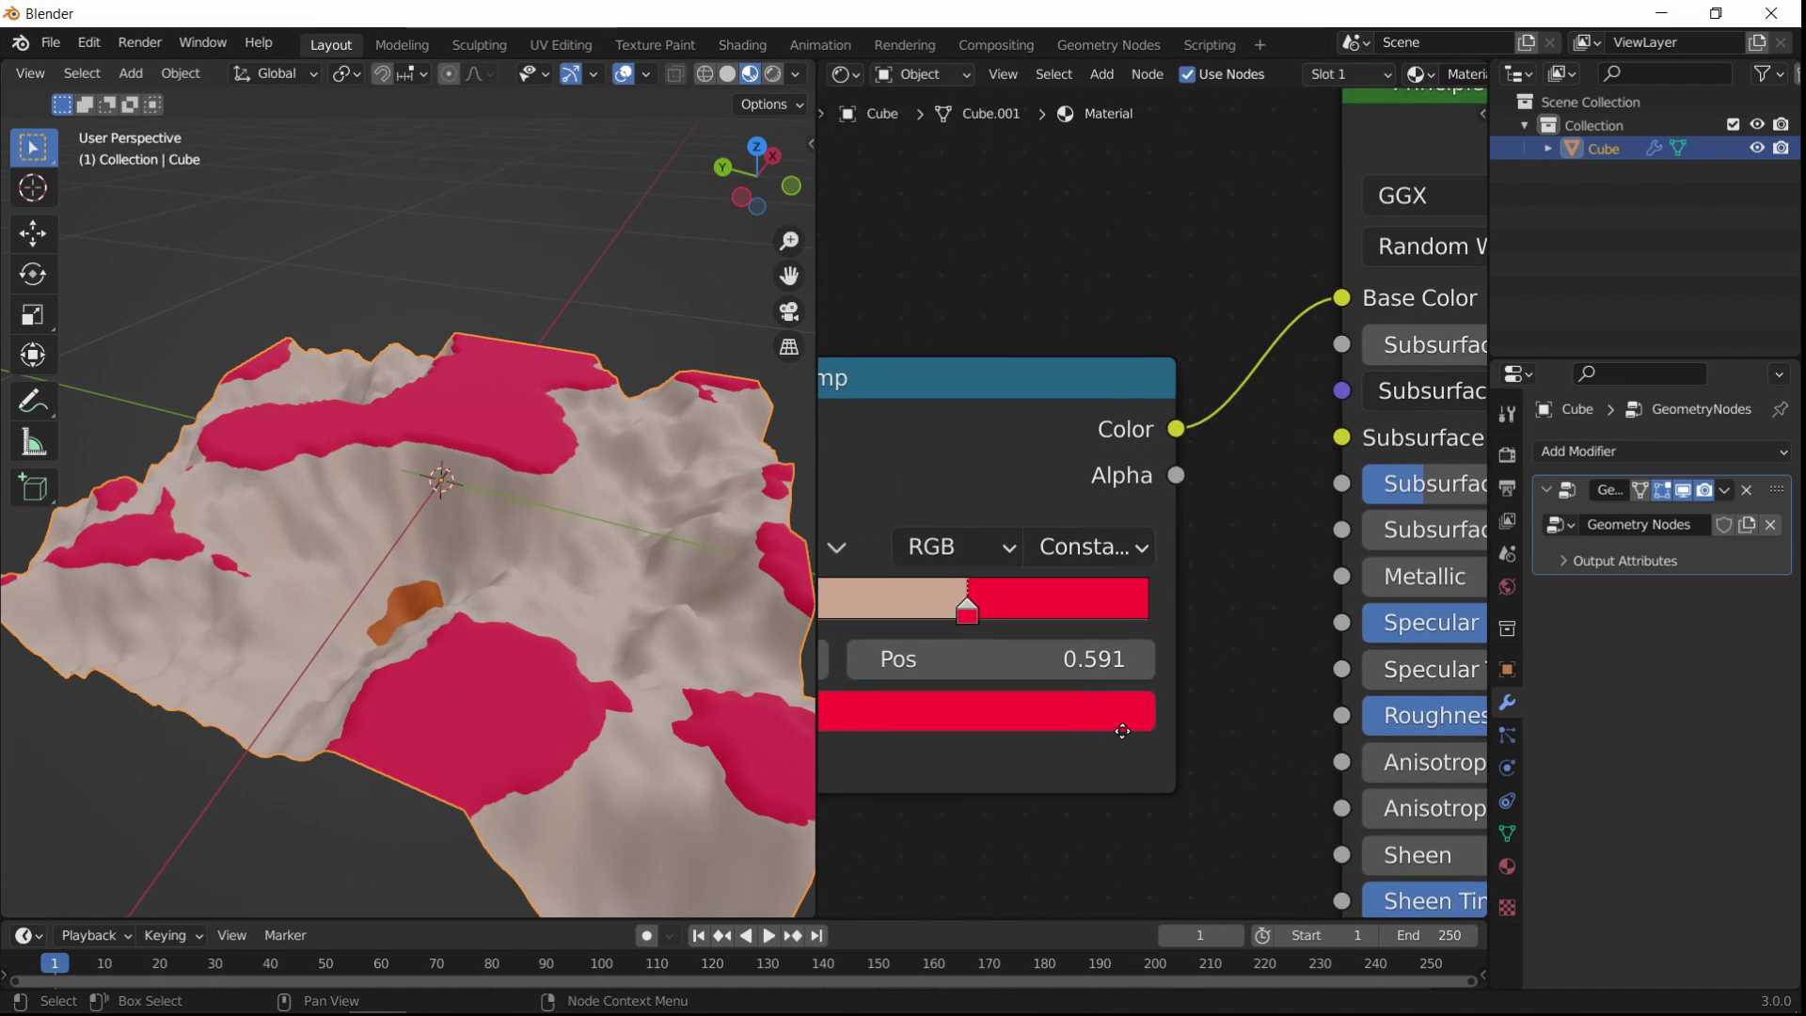
{"action": "scroll", "coordinate": [1121, 731], "scroll_direction": "down", "scroll_amount": 2}
{"action": "left_click", "coordinate": [1228, 724]}
{"action": "left_click_drag", "start_coordinate": [1307, 622], "coordinate": [1091, 622]}
{"action": "left_click_drag", "start_coordinate": [1307, 580], "coordinate": [1232, 580]}
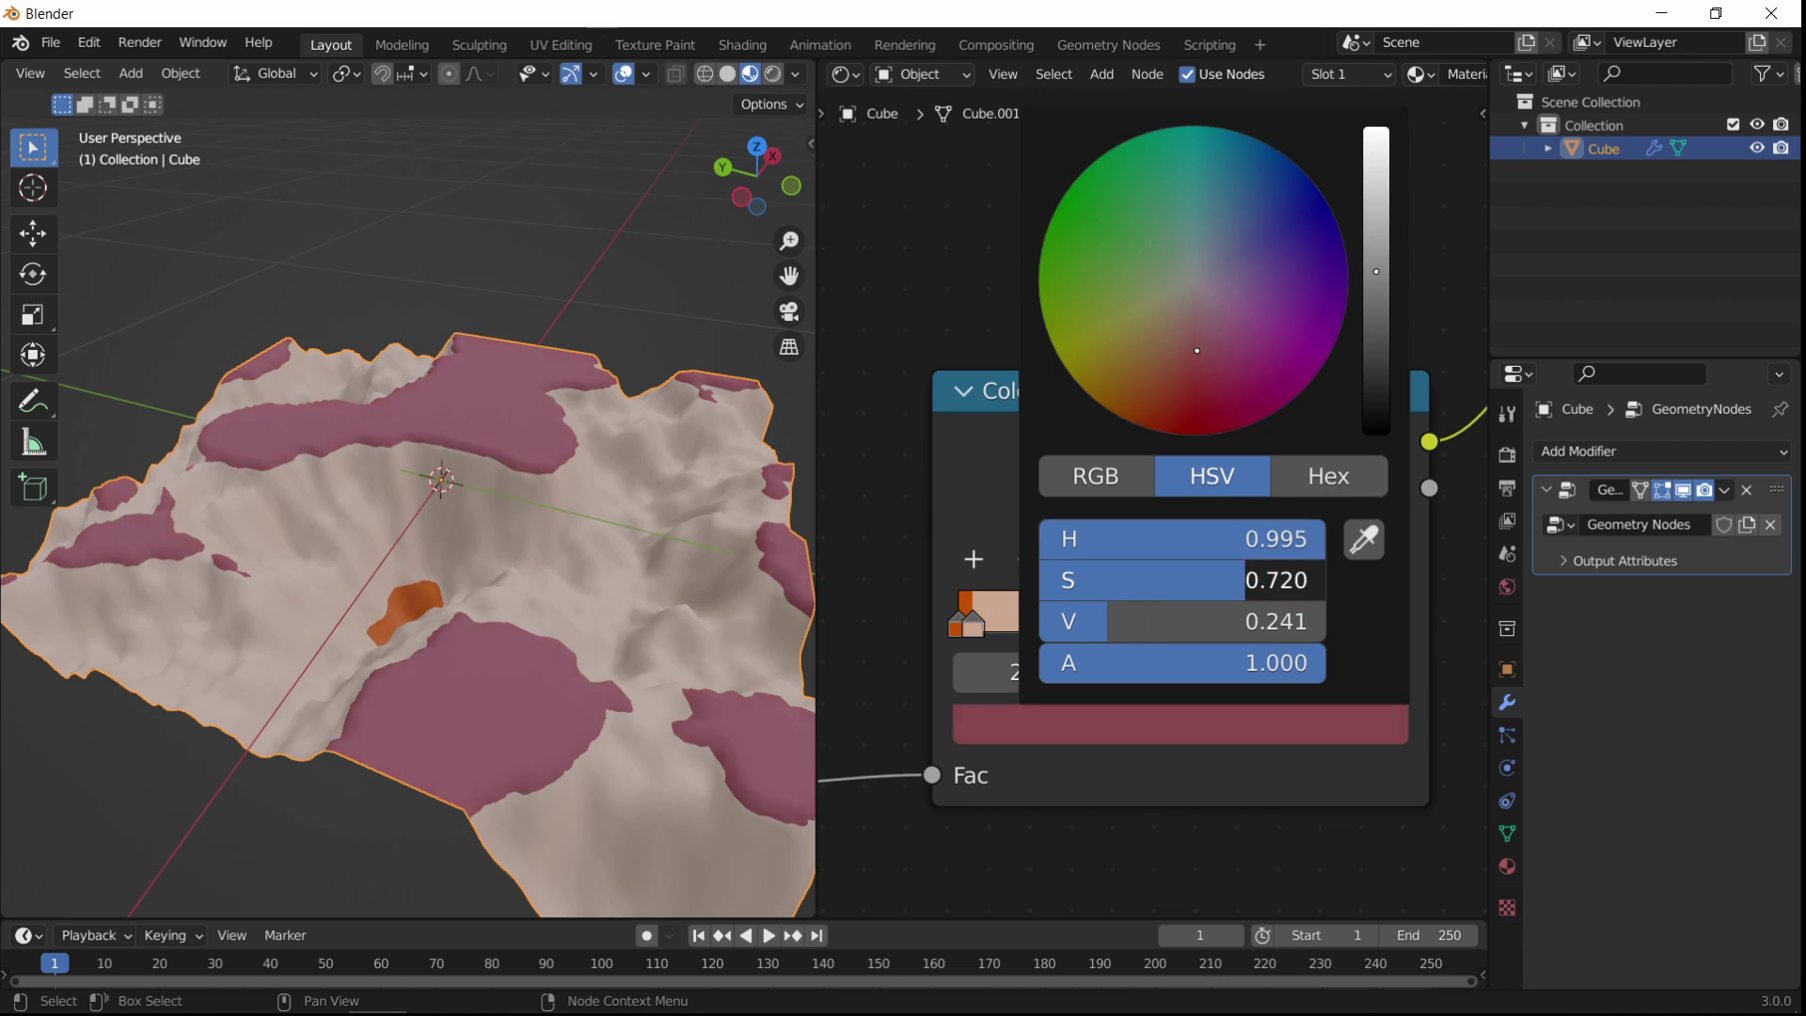
Step: Spread the ColorRamp's orange and beige stops further up the ramp and add dark yellow stops below them, the second at position 0.114
{"action": "left_click_drag", "start_coordinate": [972, 625], "coordinate": [1138, 625]}
{"action": "left_click", "coordinate": [959, 627]}
{"action": "left_click", "coordinate": [1181, 724]}
{"action": "left_click", "coordinate": [974, 558]}
{"action": "left_click", "coordinate": [1181, 725]}
{"action": "left_click_drag", "start_coordinate": [1133, 419], "coordinate": [1087, 394]}
{"action": "left_click_drag", "start_coordinate": [1043, 622], "coordinate": [988, 621]}
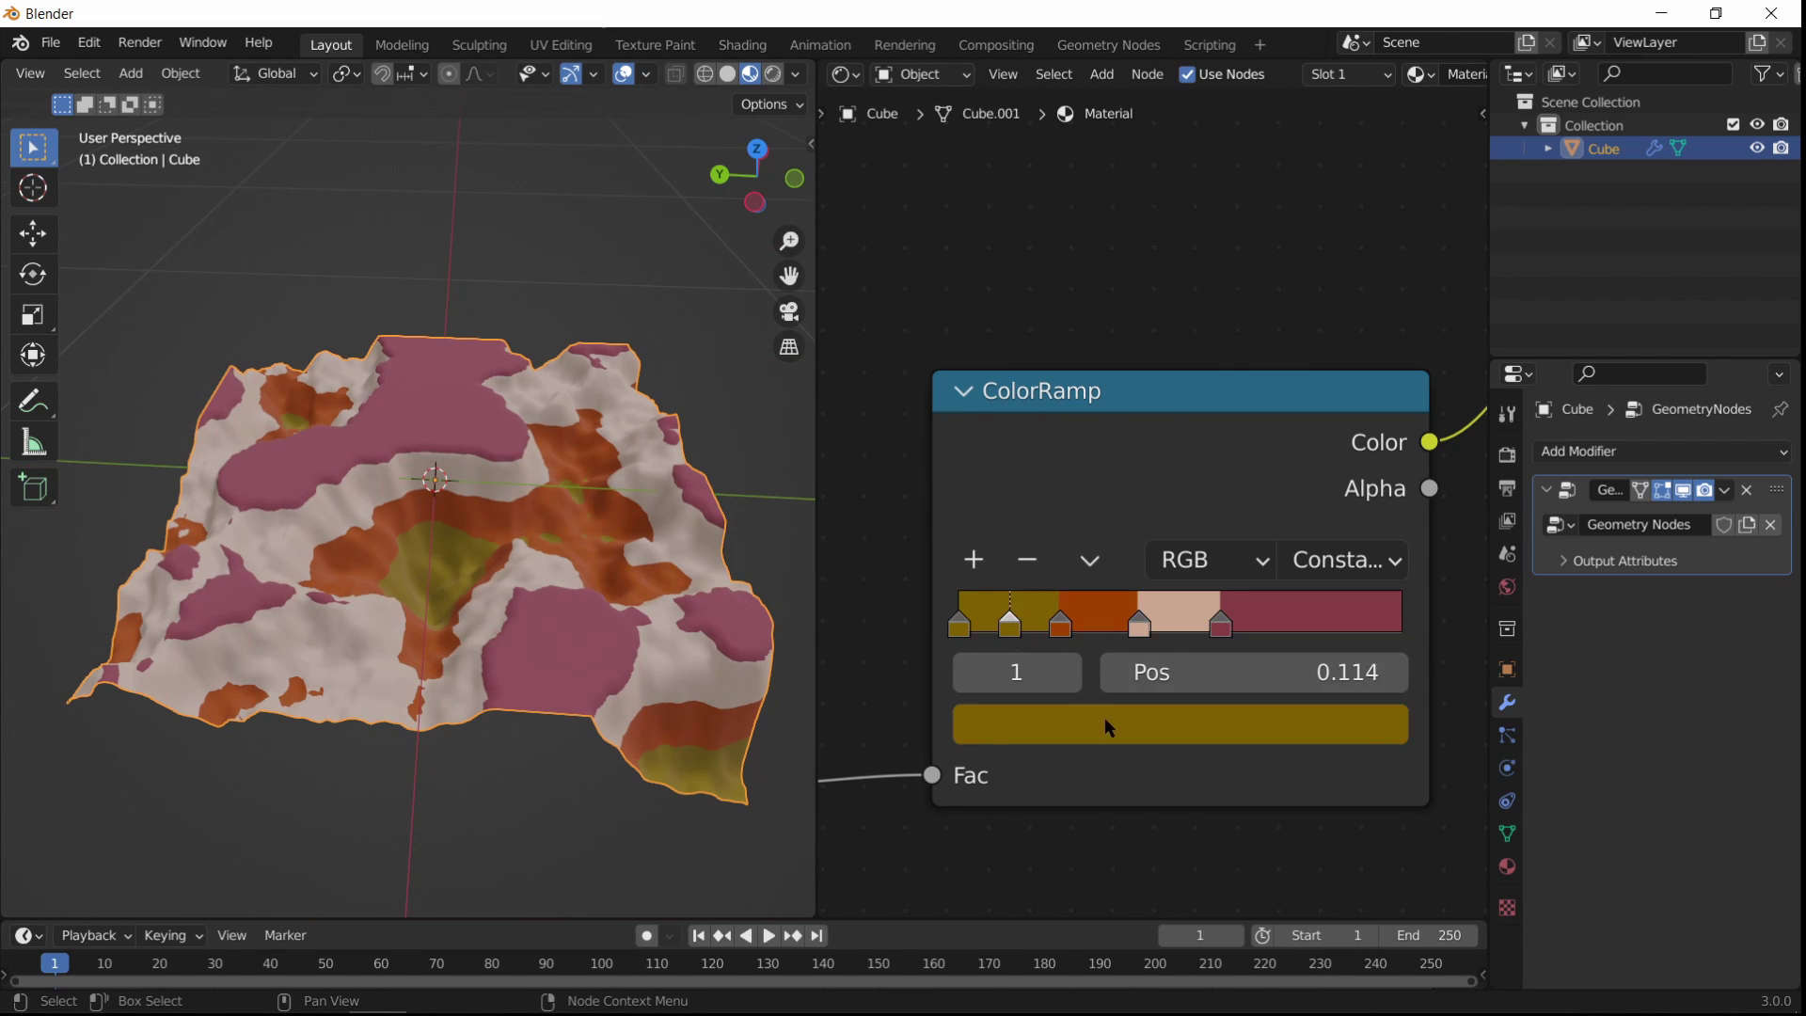
Step: Move the ColorRamp's beige stop slightly up the ramp and the crimson stop down to position 0.540
{"action": "left_click", "coordinate": [1104, 716]}
{"action": "left_click_drag", "start_coordinate": [1170, 327], "coordinate": [1162, 346]}
{"action": "left_click_drag", "start_coordinate": [1253, 580], "coordinate": [1227, 580]}
{"action": "left_click_drag", "start_coordinate": [1222, 621], "coordinate": [1193, 617]}
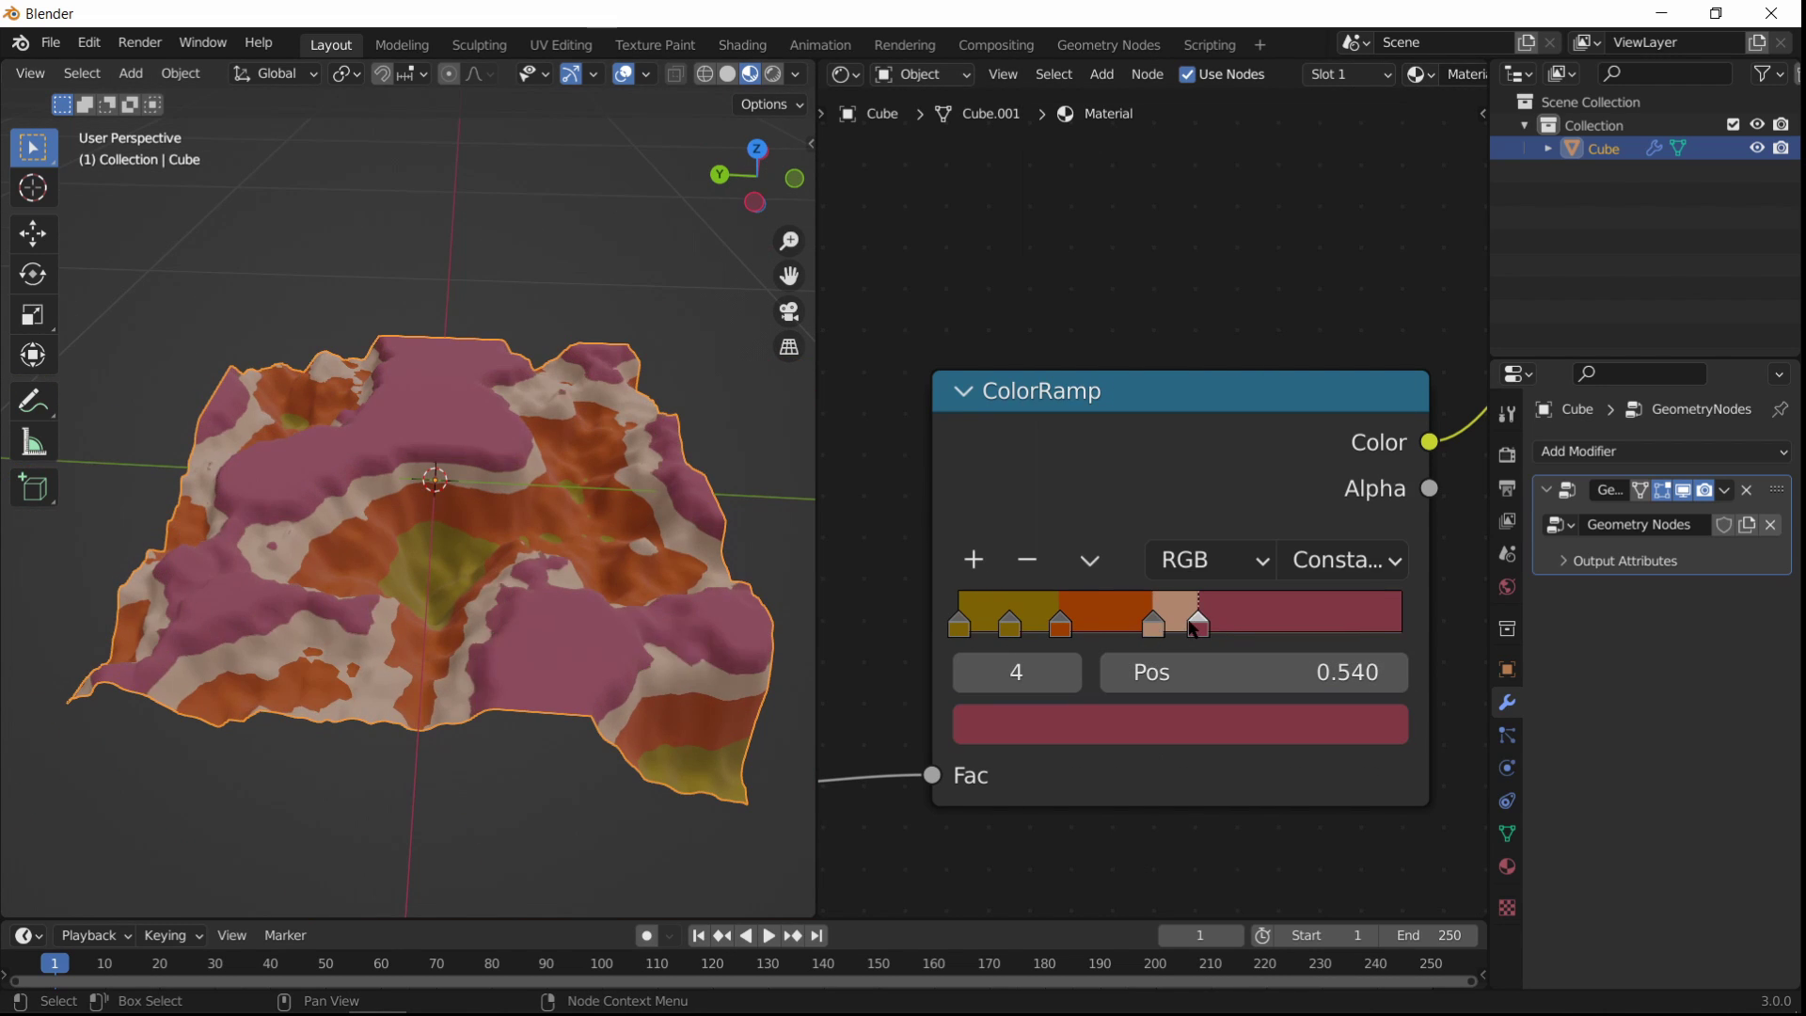
Step: Recolour the ColorRamp's second dark yellow stop to a muted tan brown and move it down to position 0.067
{"action": "left_click", "coordinate": [1008, 626]}
{"action": "left_click", "coordinate": [1166, 724]}
{"action": "left_click_drag", "start_coordinate": [1087, 390], "coordinate": [1153, 340]}
{"action": "middle_click_drag", "start_coordinate": [1034, 602], "coordinate": [1012, 605]}
{"action": "mouse_move", "coordinate": [987, 624]}
{"action": "left_mouse_down"}
{"action": "mouse_move", "coordinate": [1019, 625]}
{"action": "mouse_move", "coordinate": [966, 628]}
{"action": "left_mouse_up"}
{"action": "middle_click_drag", "start_coordinate": [602, 583], "coordinate": [508, 572]}
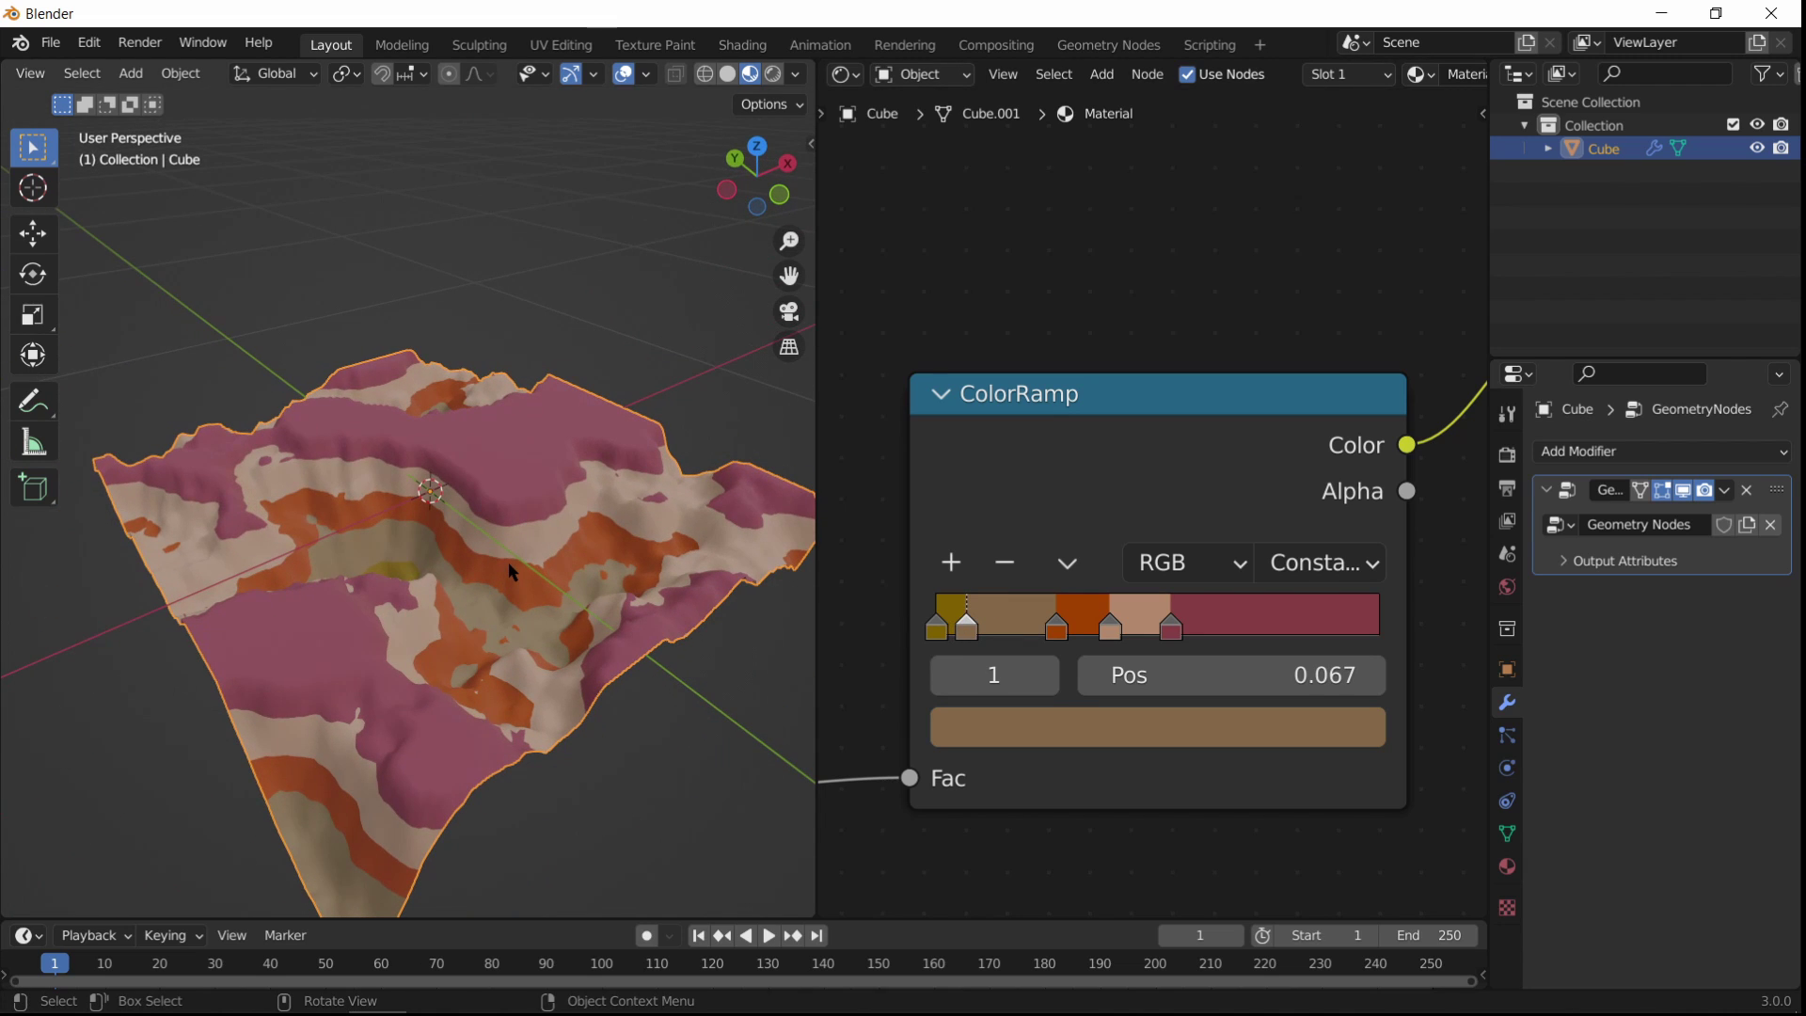
Step: Set the hue of the ColorRamp's crimson stop to 0 for a more neutral red and check the terrain
{"action": "scroll", "coordinate": [508, 561], "scroll_direction": "up", "scroll_amount": 4}
{"action": "left_click", "coordinate": [1167, 629]}
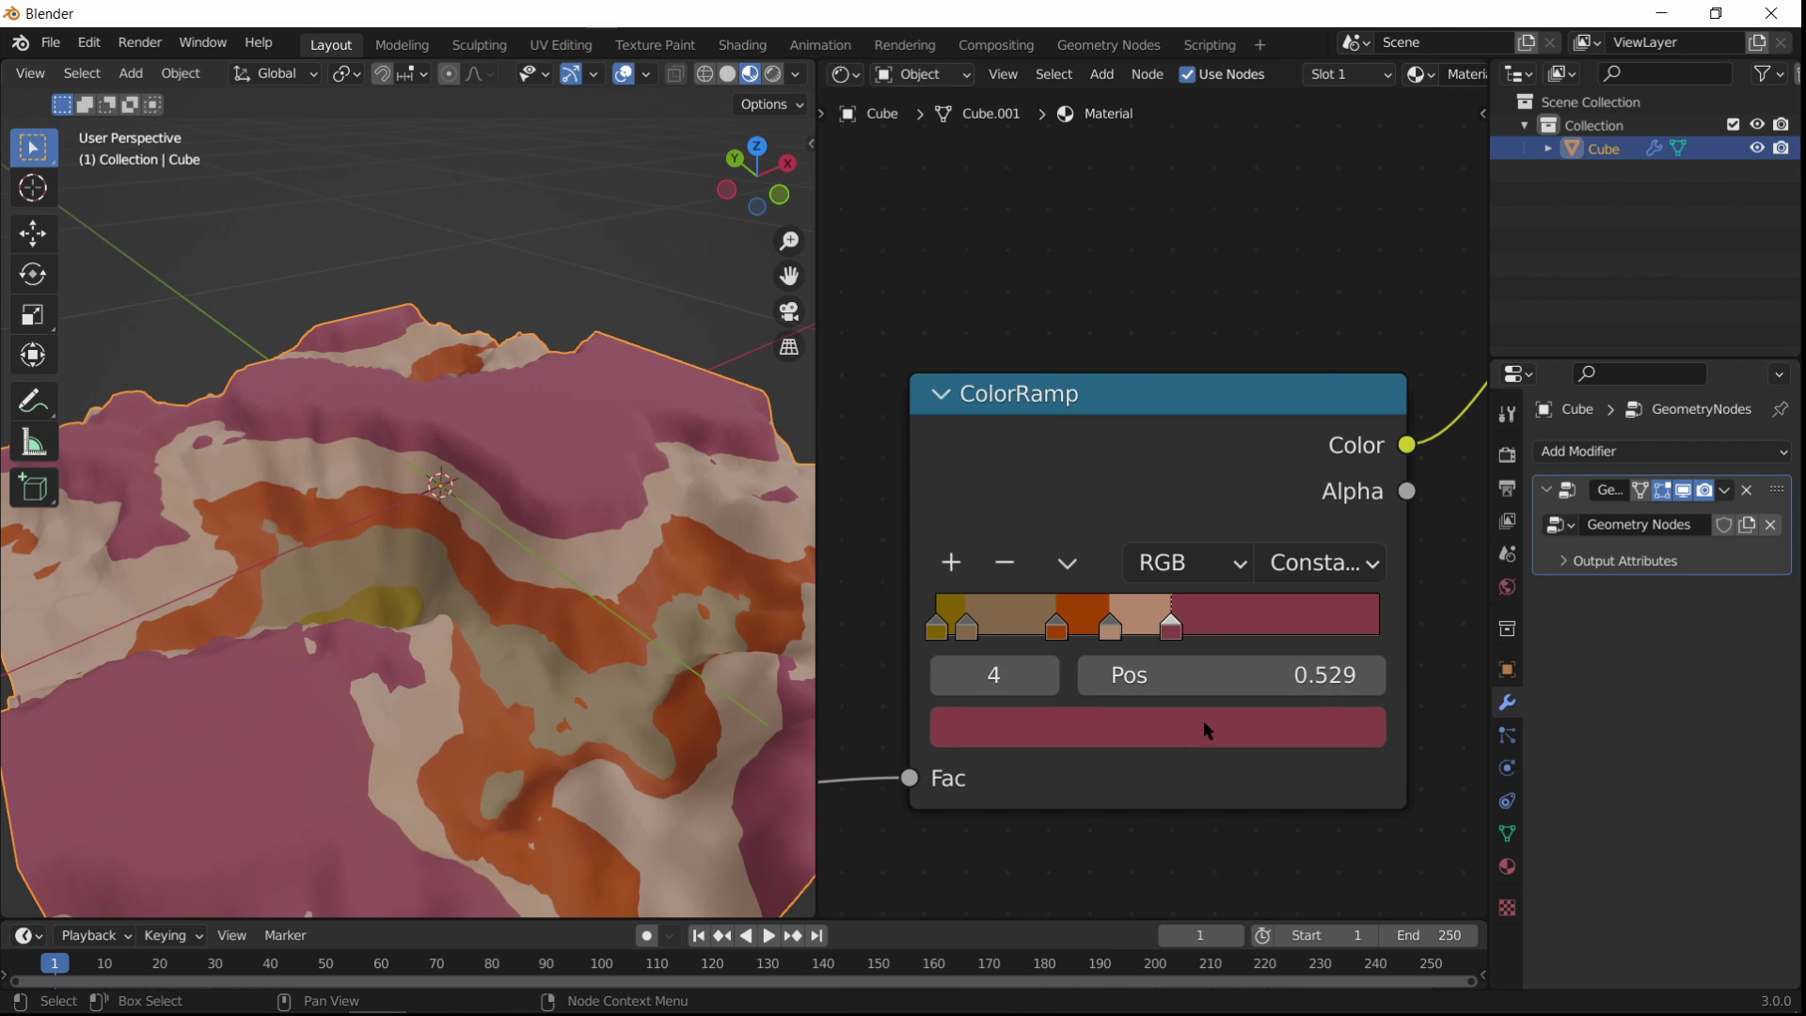
{"action": "left_click", "coordinate": [1203, 724]}
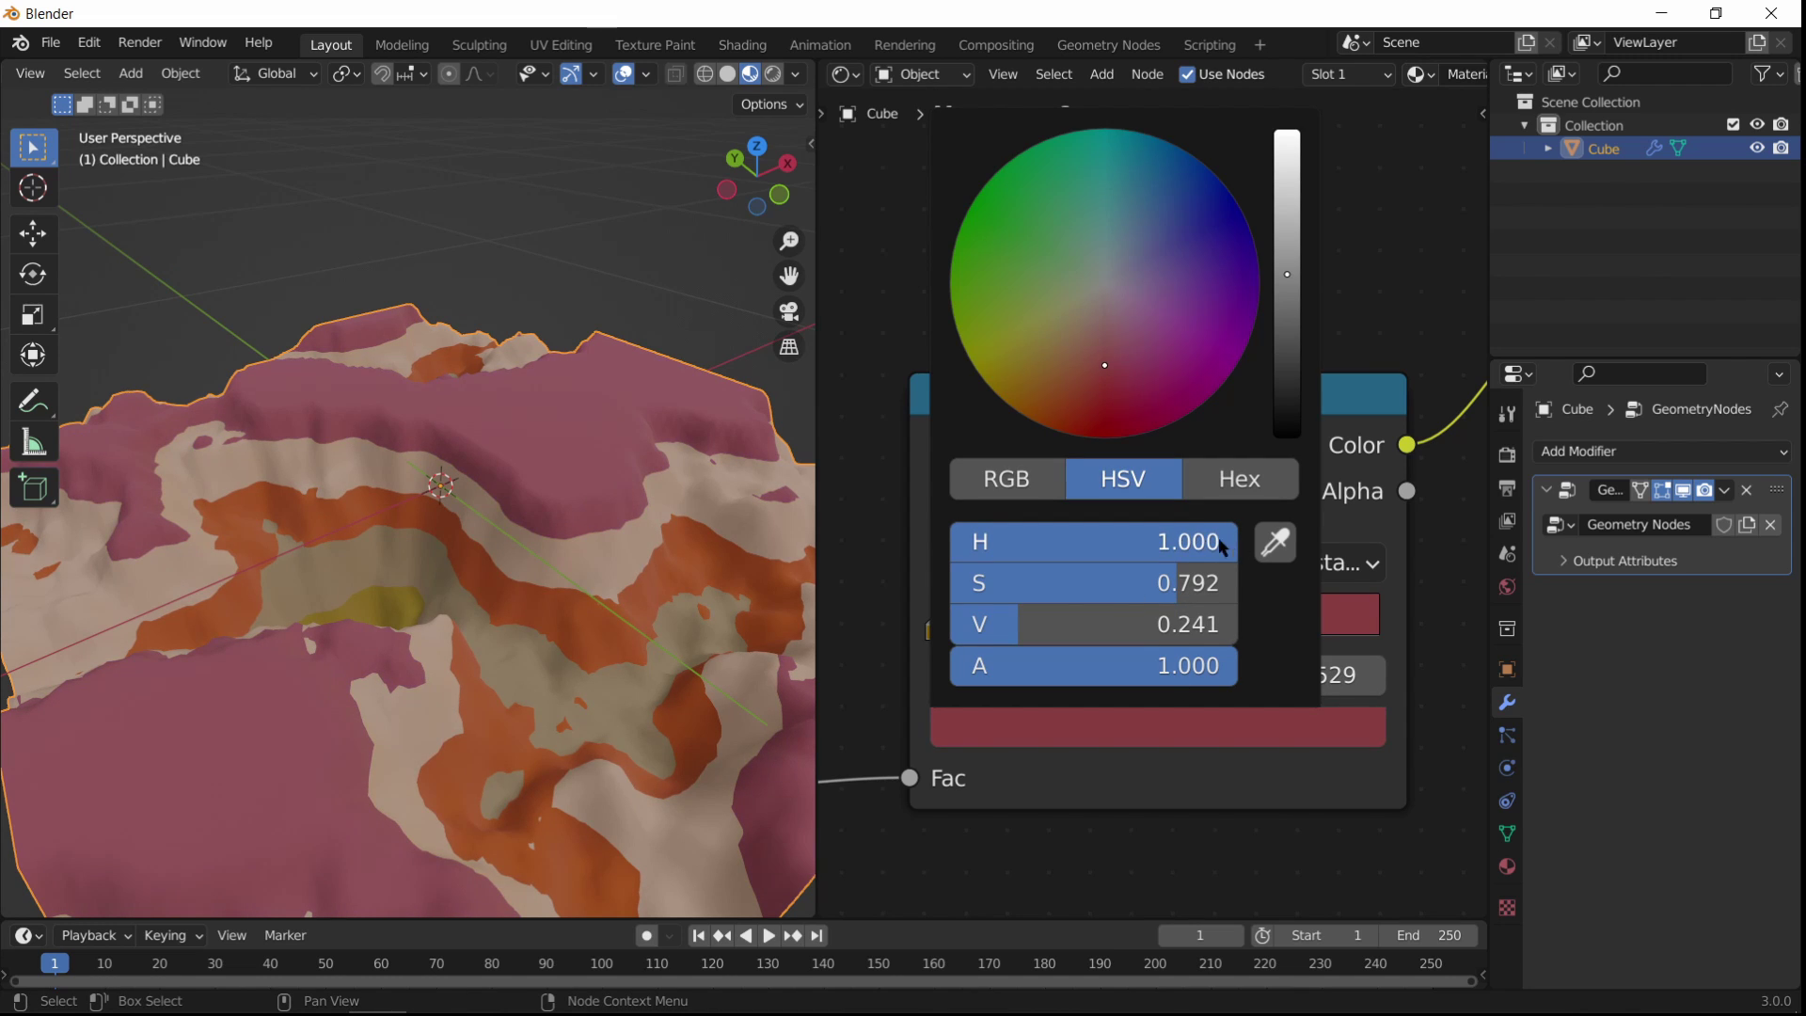
{"action": "left_click_drag", "start_coordinate": [1223, 542], "coordinate": [953, 542]}
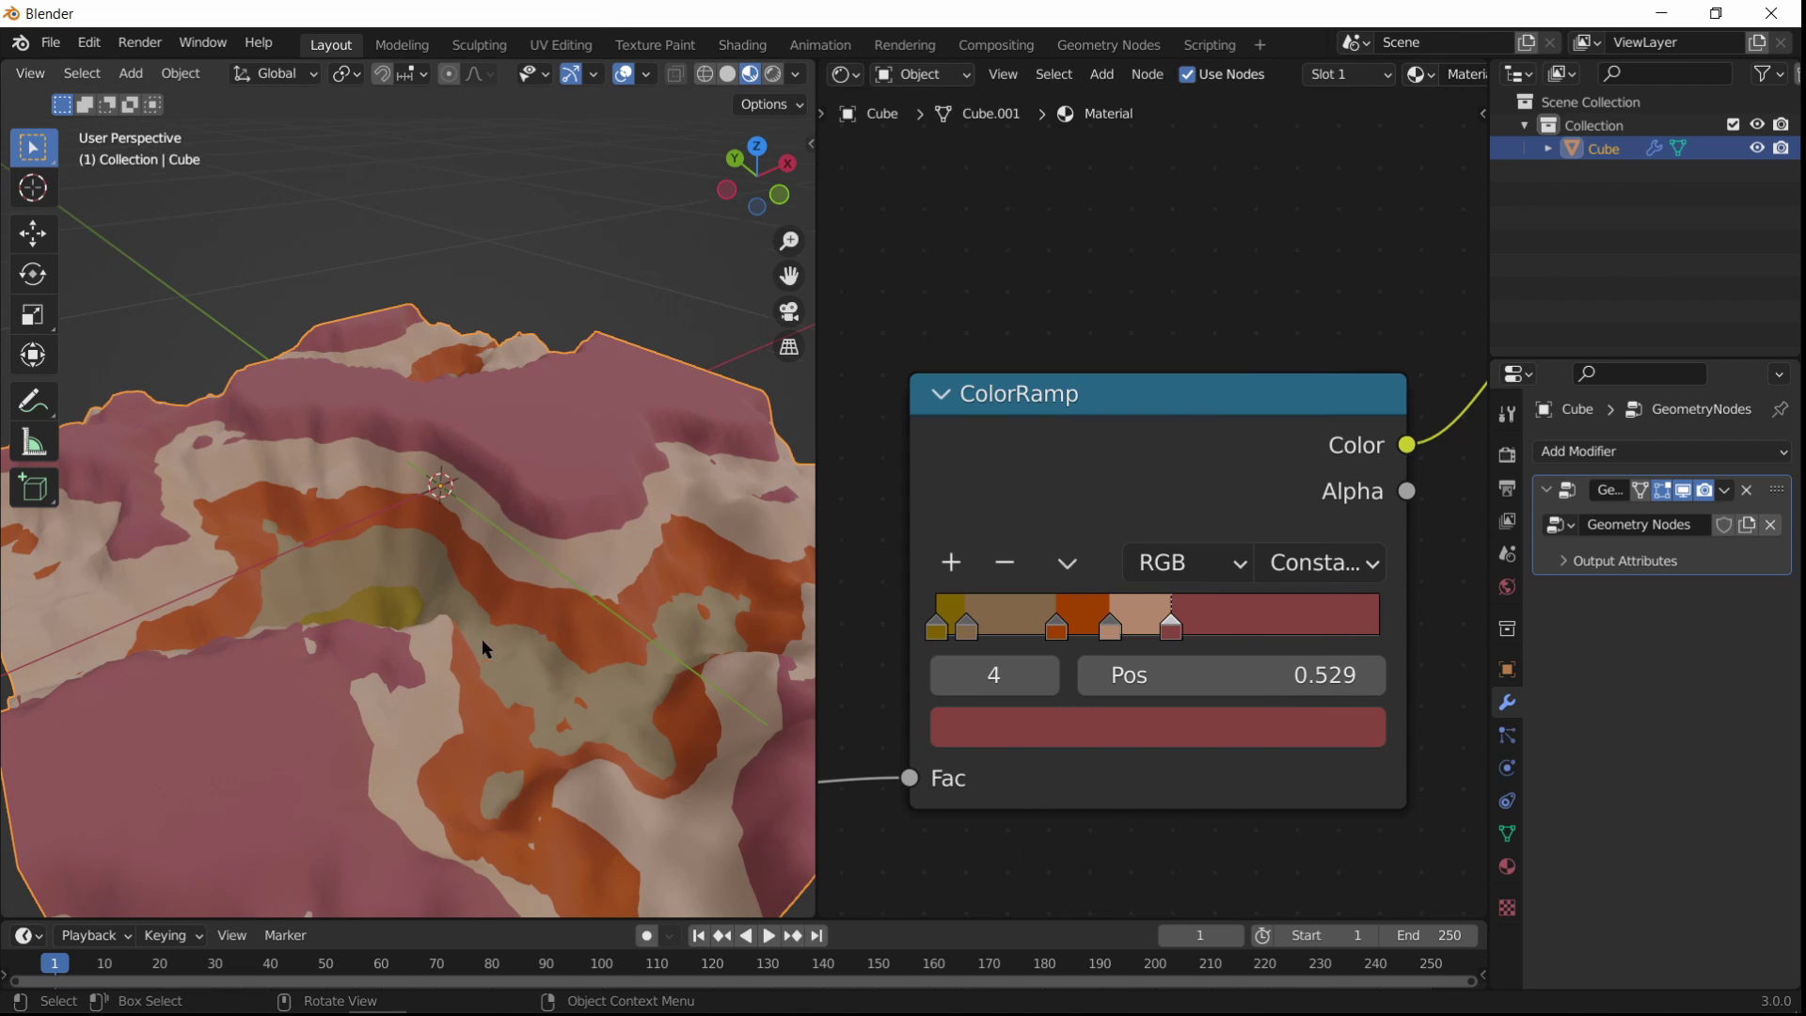
{"action": "scroll", "coordinate": [481, 642], "scroll_direction": "down", "scroll_amount": 7}
{"action": "middle_click_drag", "start_coordinate": [482, 641], "coordinate": [411, 572]}
{"action": "scroll", "coordinate": [404, 658], "scroll_direction": "up", "scroll_amount": 7}
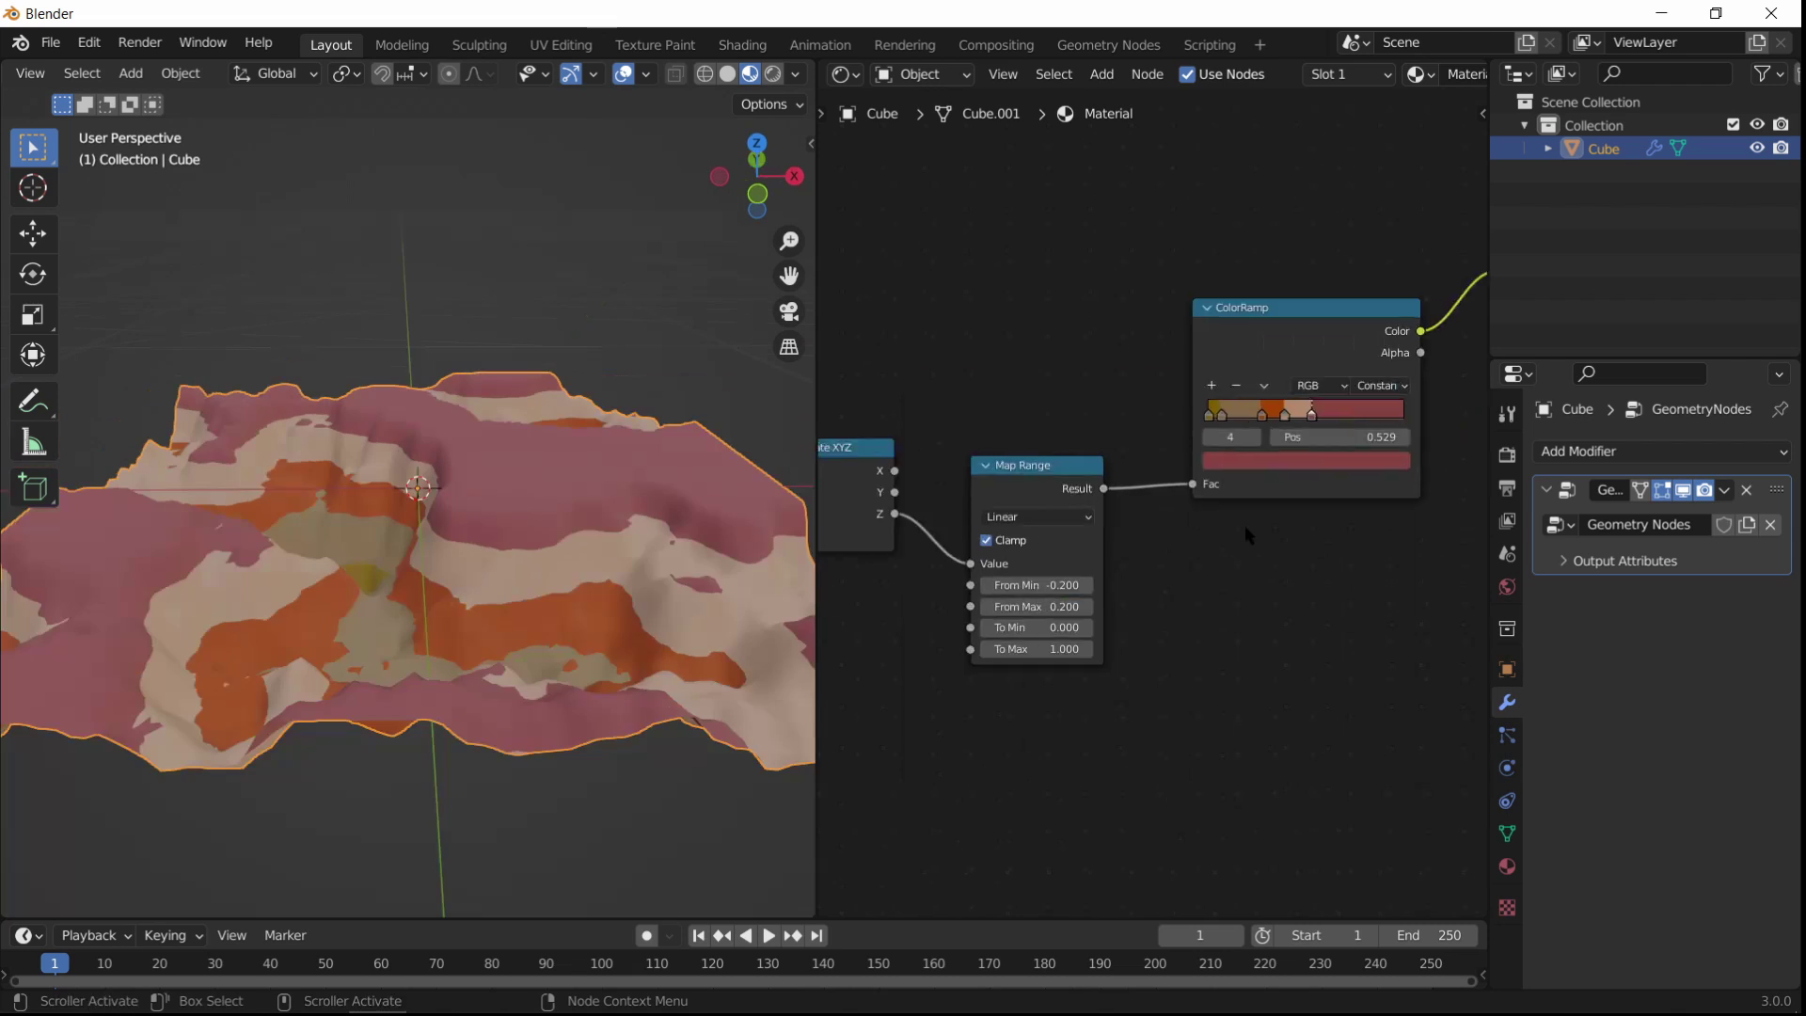
Step: Insert a MixRGB node between the Map Range result and the ColorRamp's Fac input, using Color1
{"action": "left_click_drag", "start_coordinate": [1244, 525], "coordinate": [1156, 373]}
{"action": "scroll", "coordinate": [1173, 489], "scroll_direction": "up", "scroll_amount": 1}
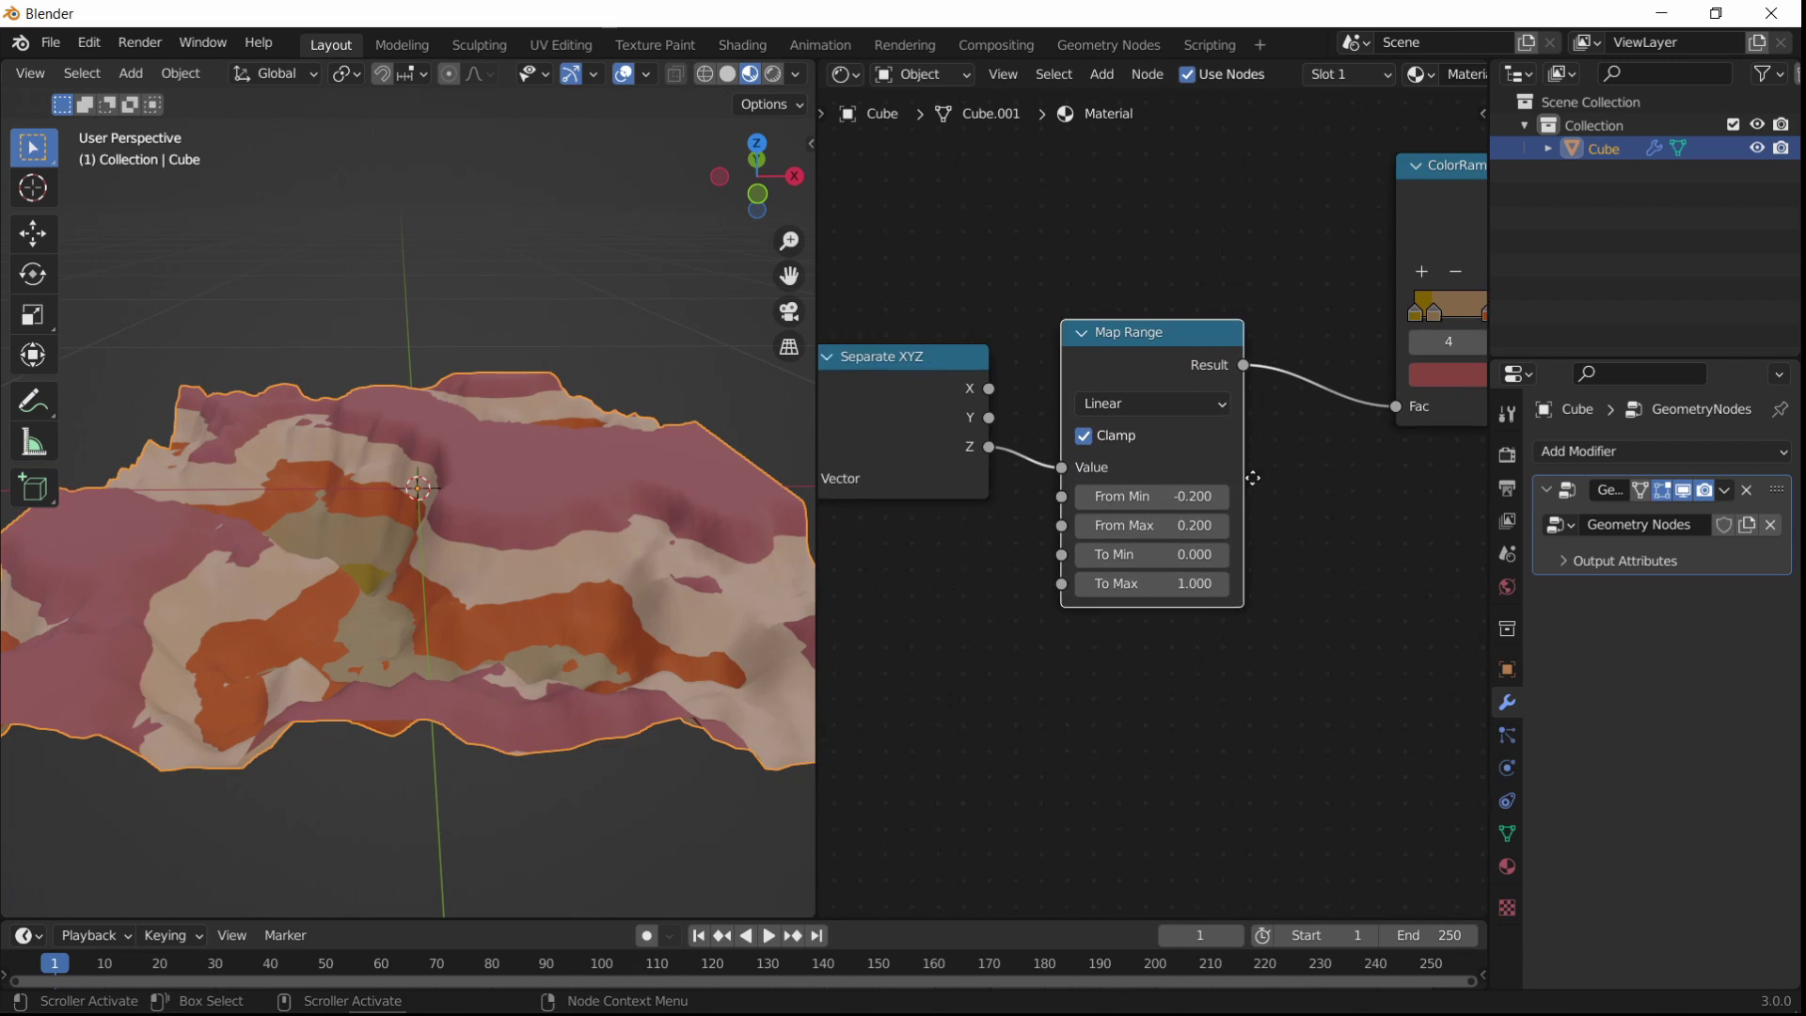
{"action": "middle_click_drag", "start_coordinate": [1380, 454], "coordinate": [1238, 464]}
{"action": "key", "text": "shift+a"}
{"action": "left_click", "coordinate": [1240, 466]}
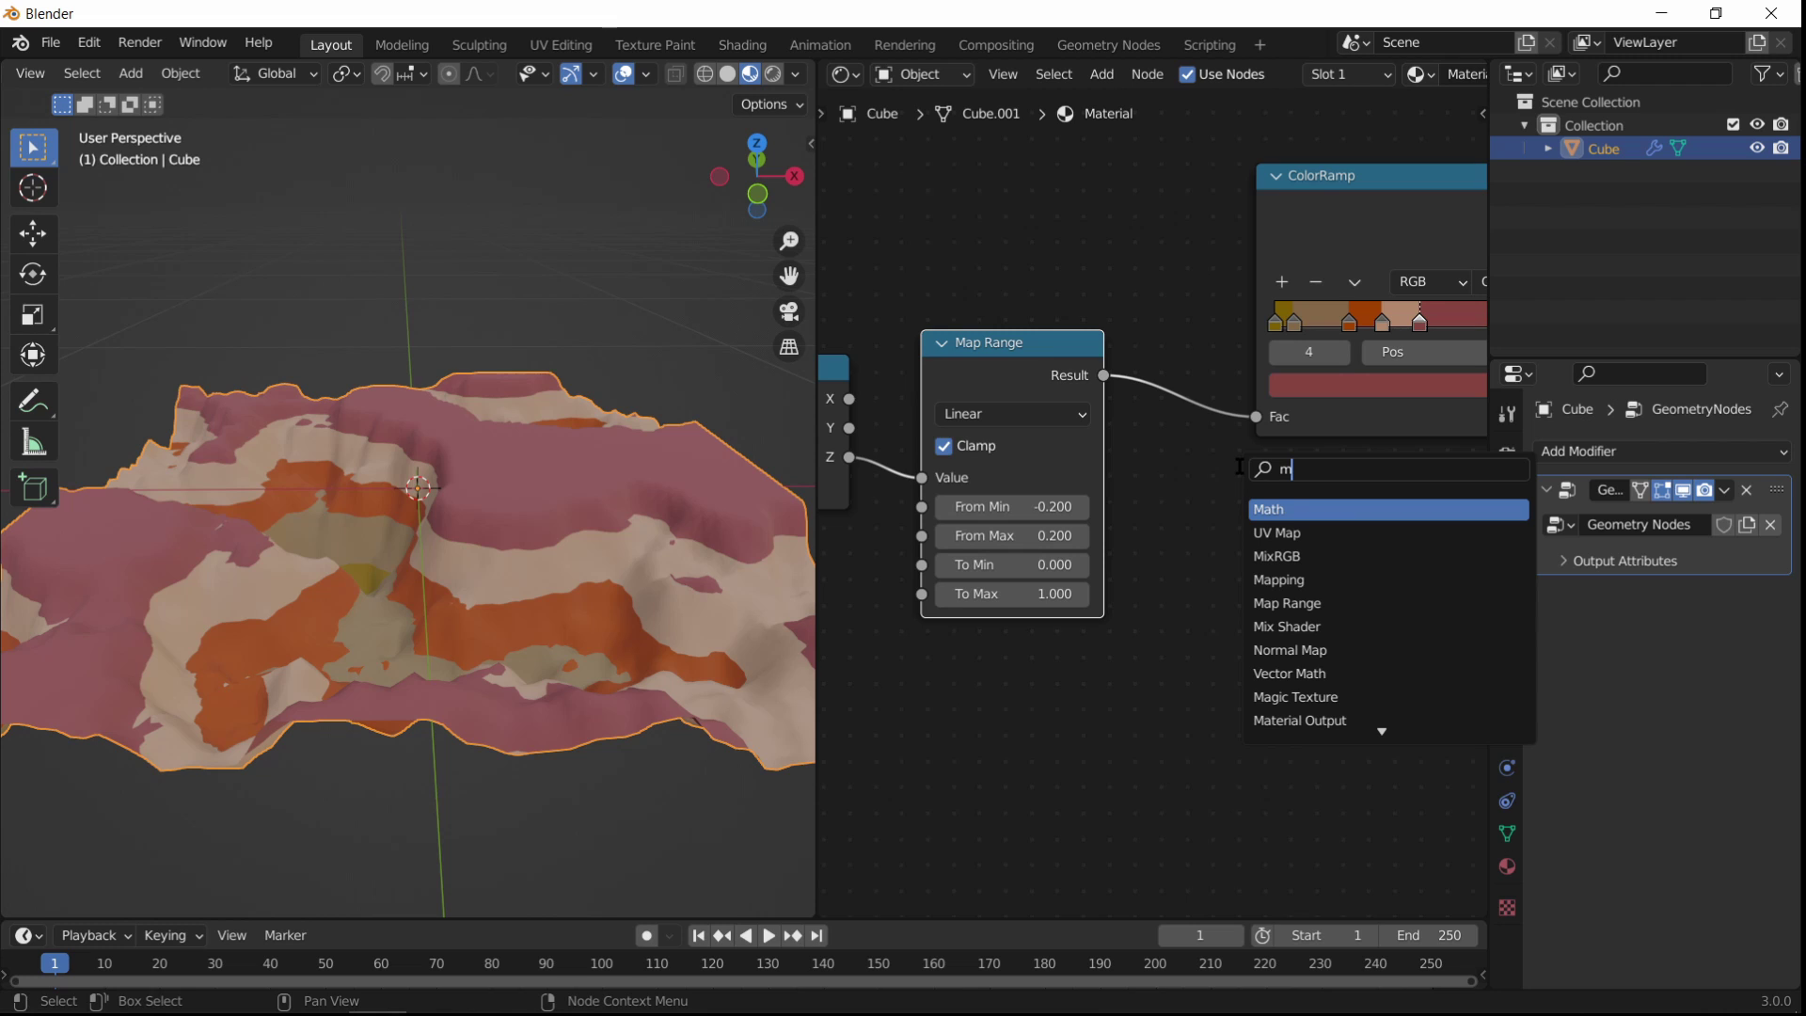
{"action": "key", "text": "Return"}
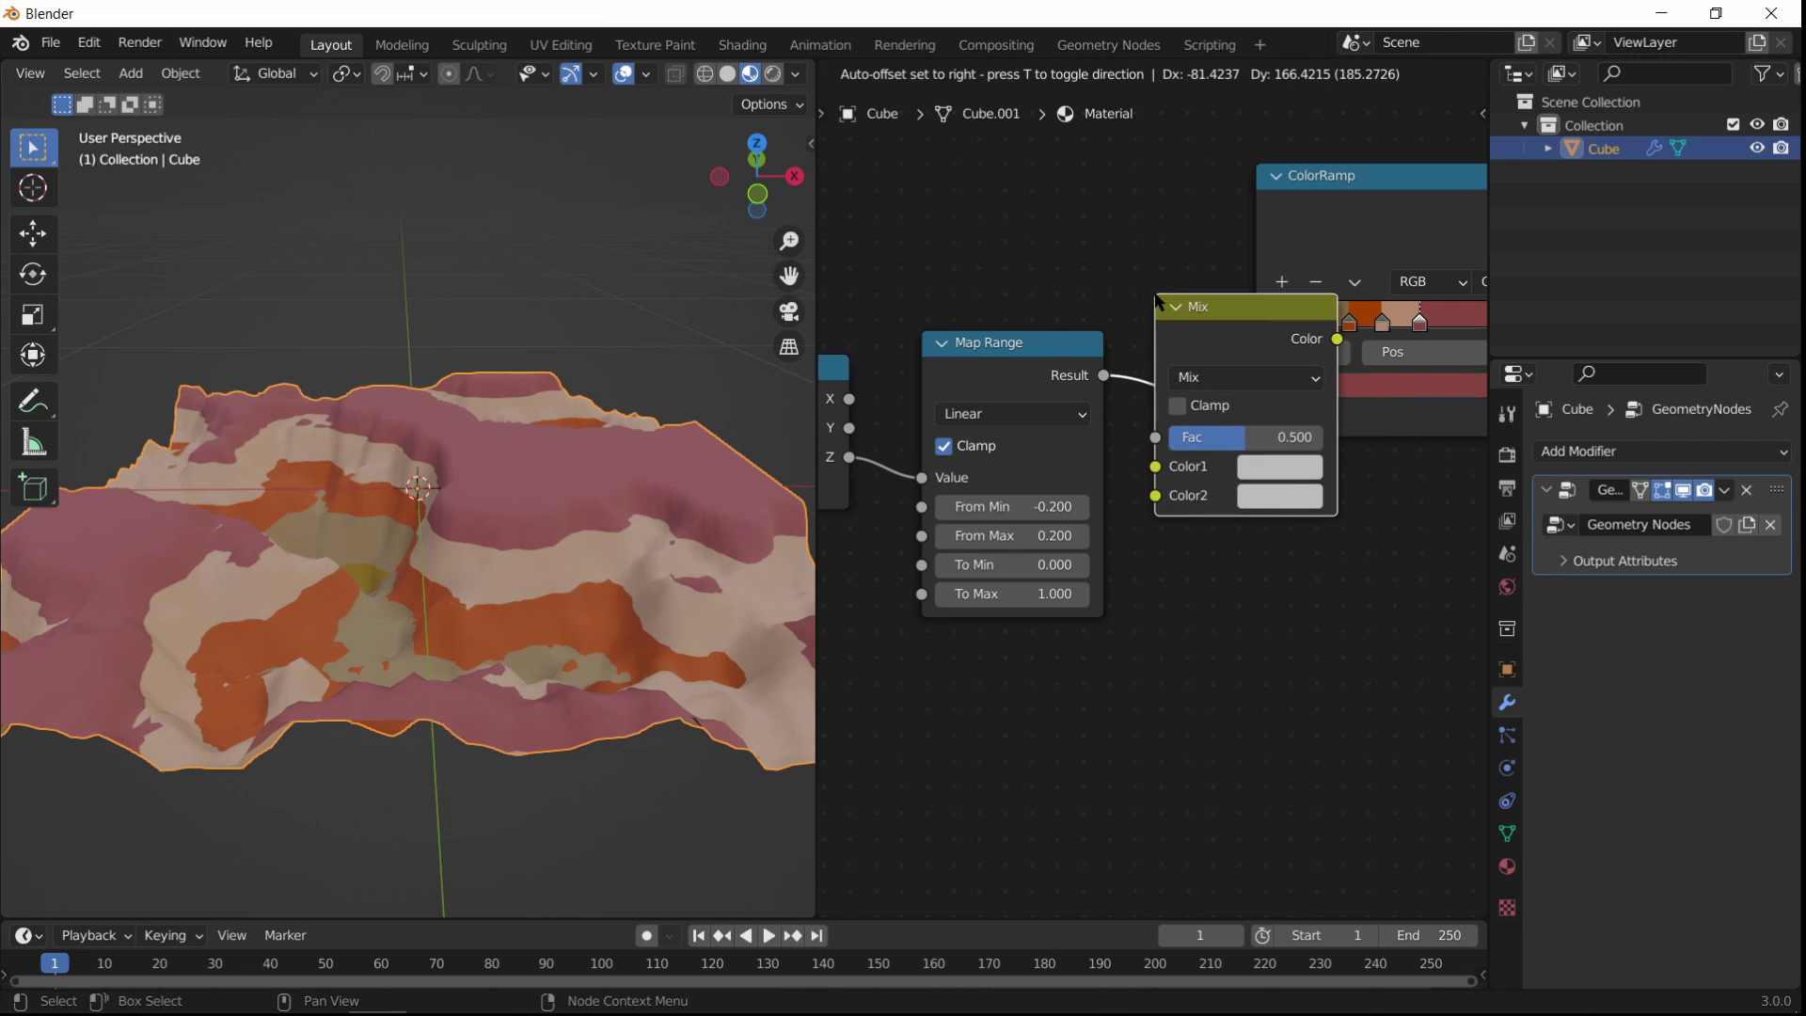
{"action": "left_click", "coordinate": [1010, 455]}
{"action": "middle_click_drag", "start_coordinate": [1252, 434], "coordinate": [1070, 491]}
{"action": "left_click_drag", "start_coordinate": [1028, 370], "coordinate": [1035, 529]}
{"action": "middle_click_drag", "start_coordinate": [1190, 561], "coordinate": [1313, 418]}
Step: Add a Noise Texture node below the Map Range and connect its Fac output to the Mix node's Color2 input
{"action": "key", "text": "shift+a"}
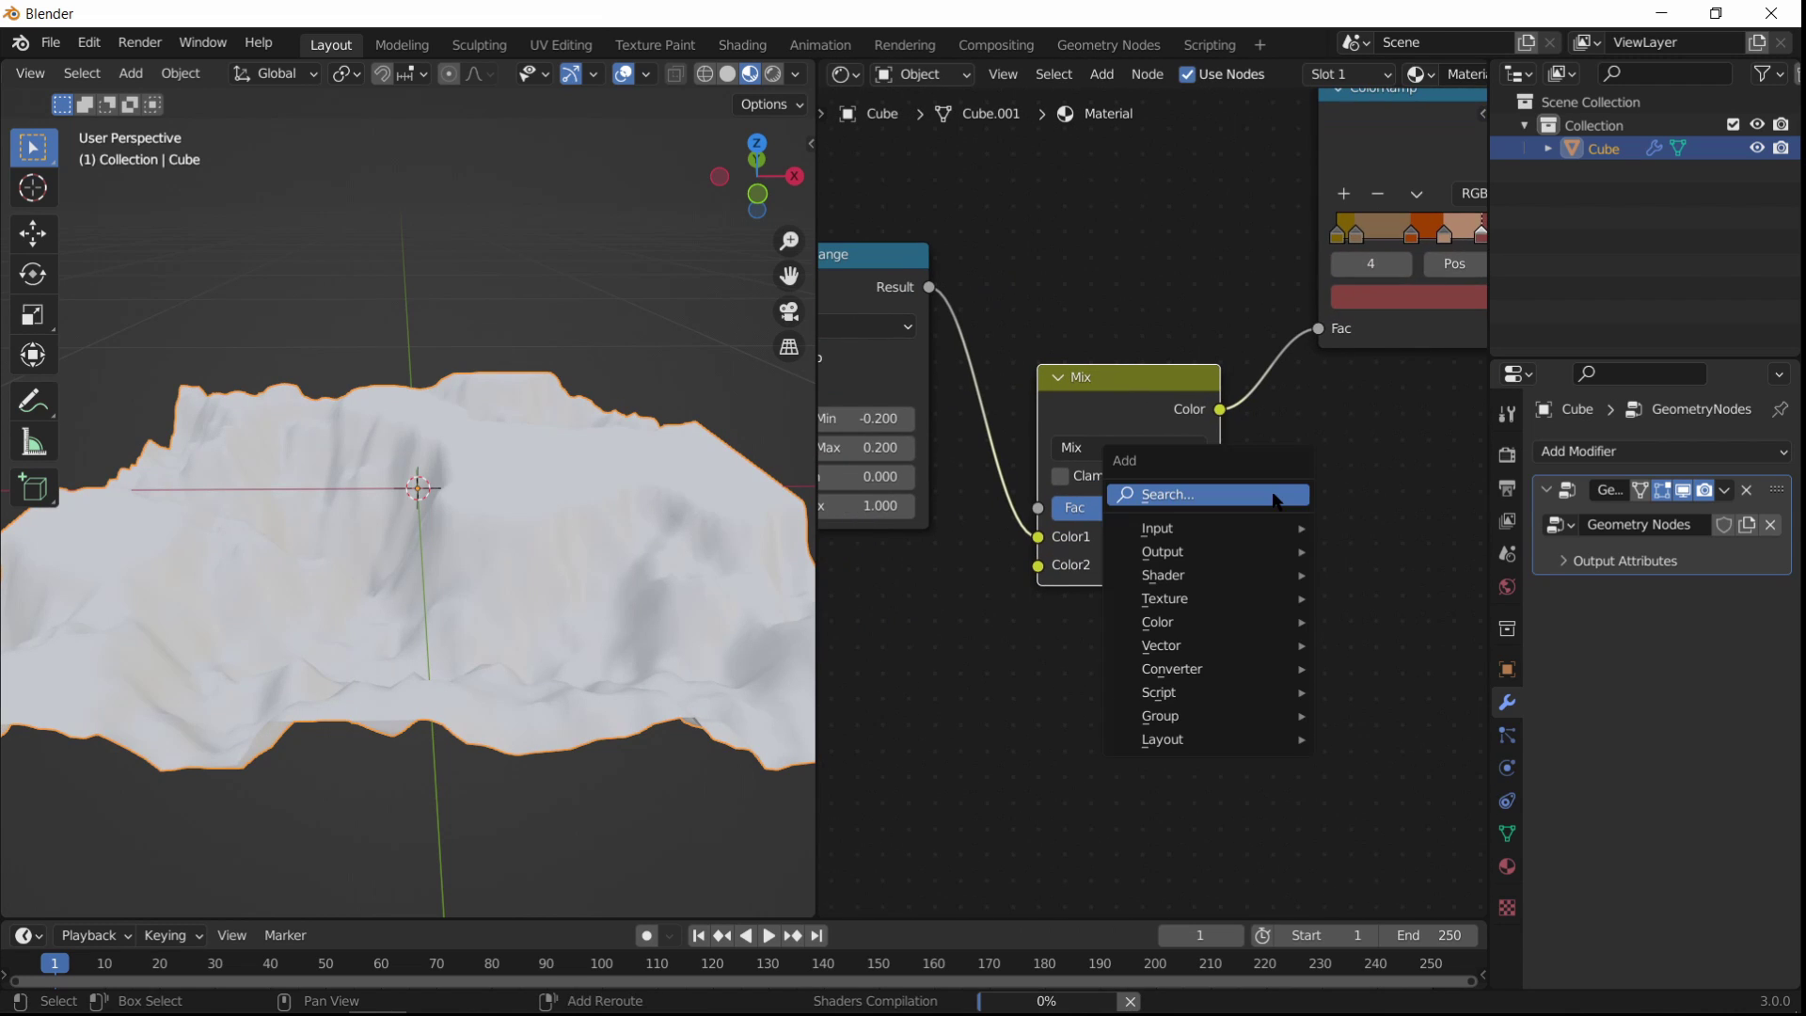
{"action": "left_click", "coordinate": [1273, 494]}
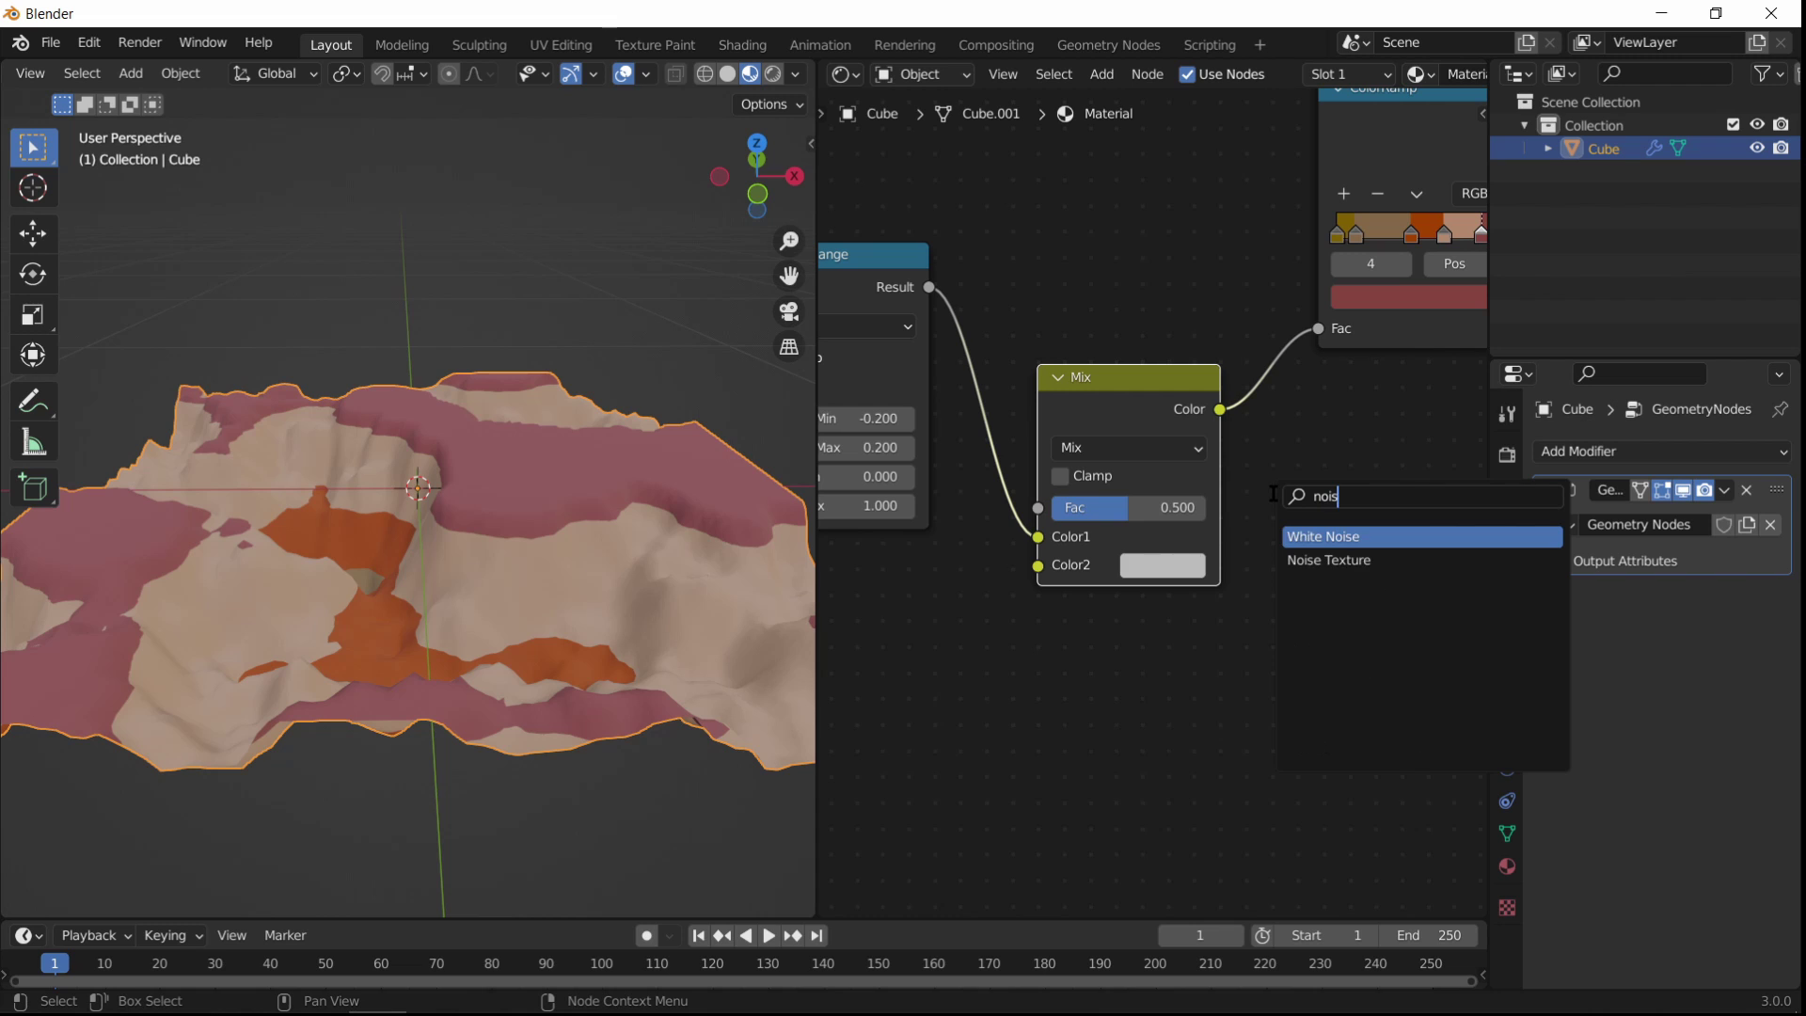
{"action": "left_click", "coordinate": [1328, 560]}
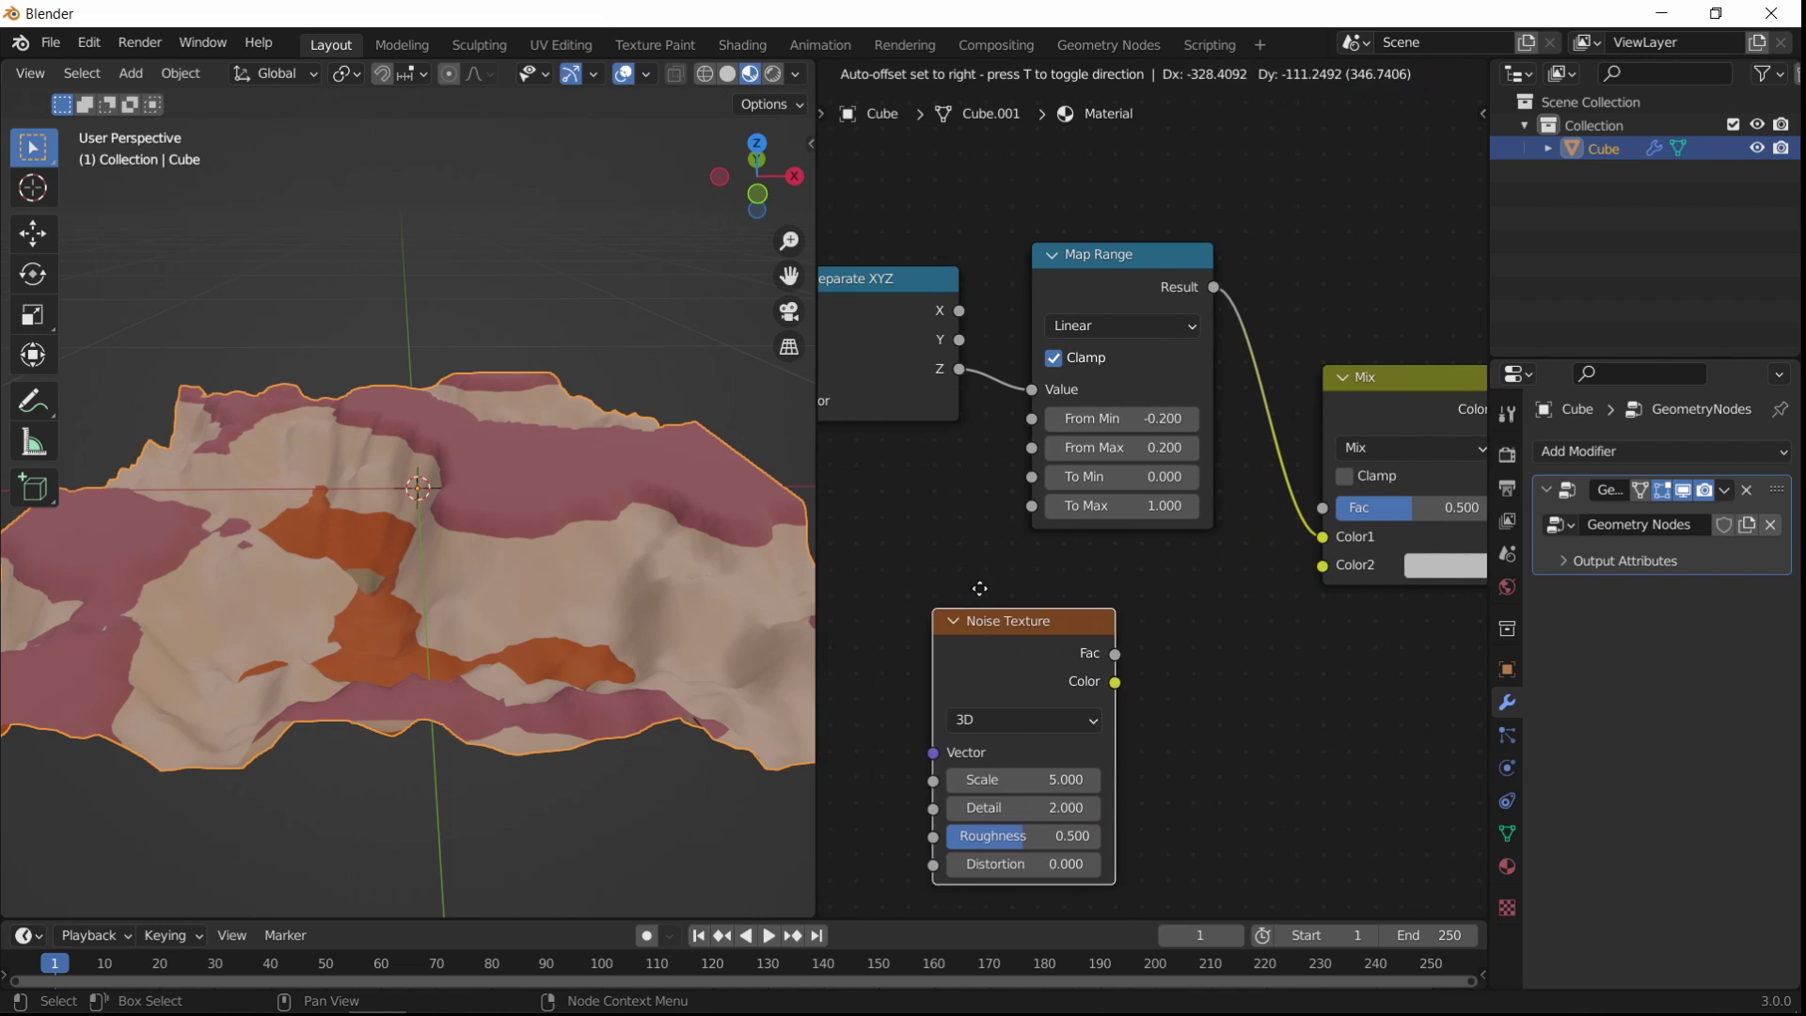
{"action": "left_click", "coordinate": [1131, 545]}
{"action": "middle_click_drag", "start_coordinate": [1288, 631], "coordinate": [1093, 658]}
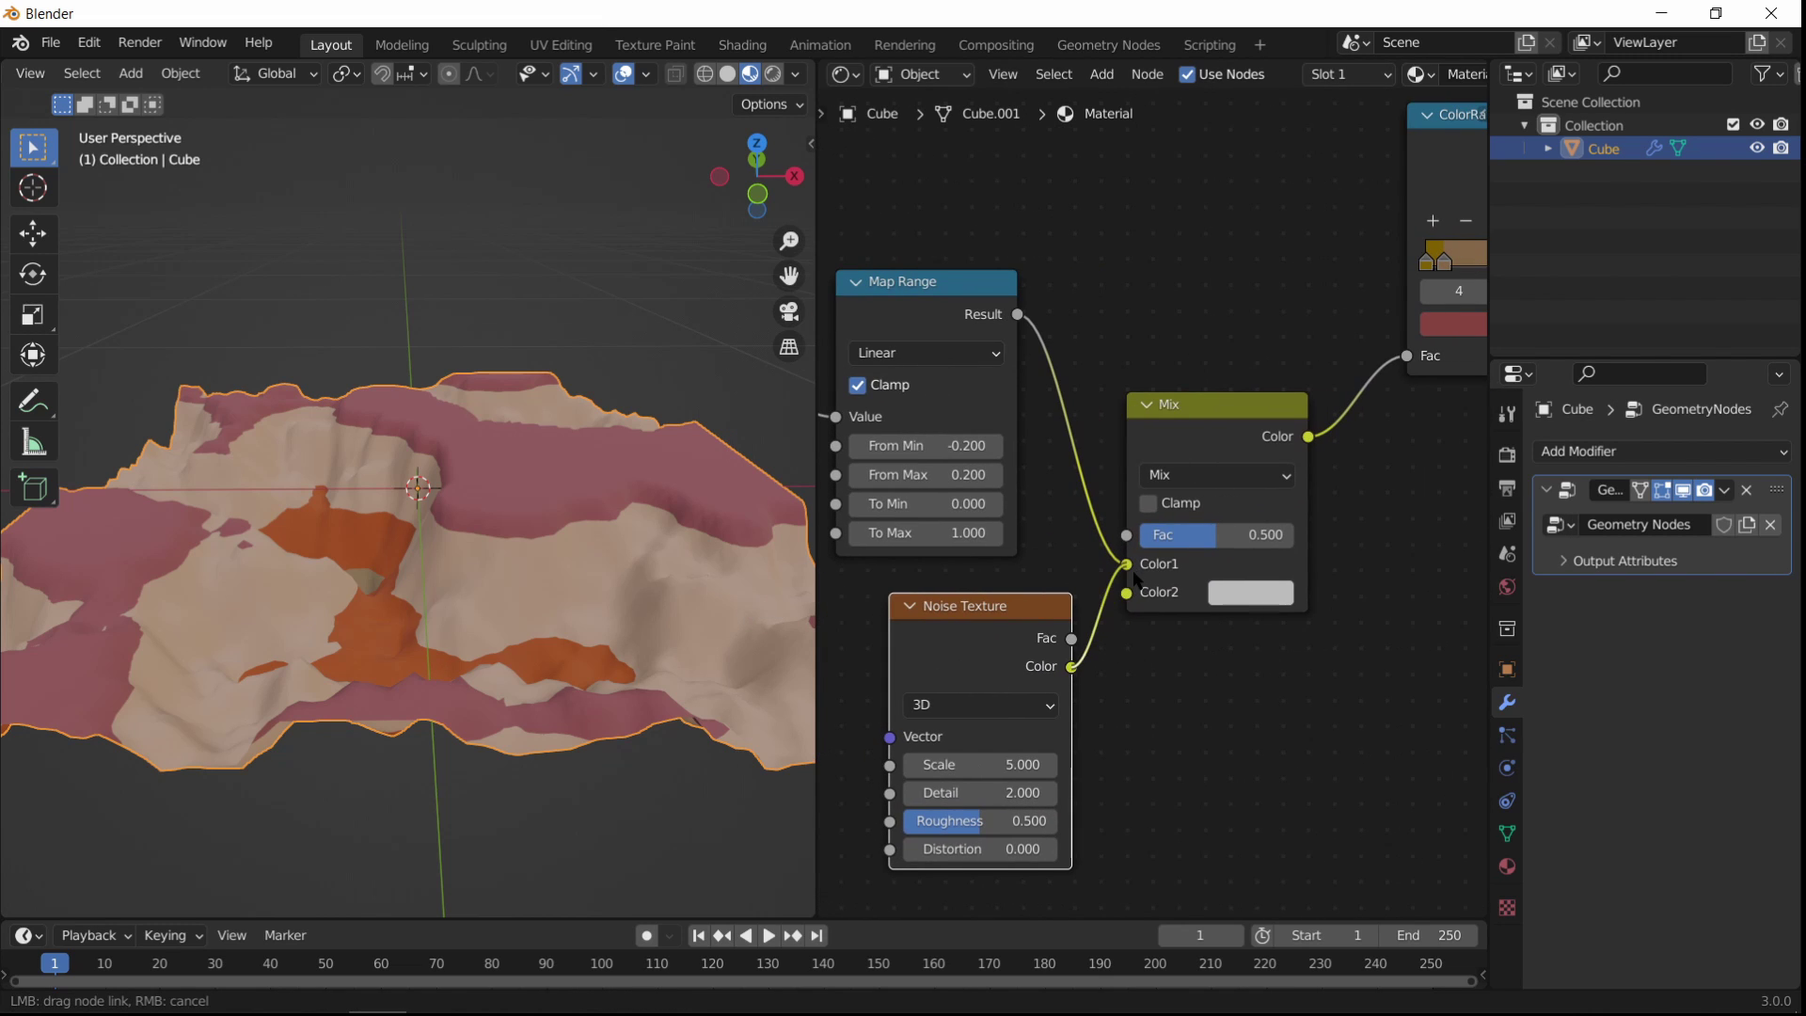
{"action": "left_click_drag", "start_coordinate": [1141, 599], "coordinate": [1128, 593]}
{"action": "middle_click_drag", "start_coordinate": [934, 640], "coordinate": [968, 641]}
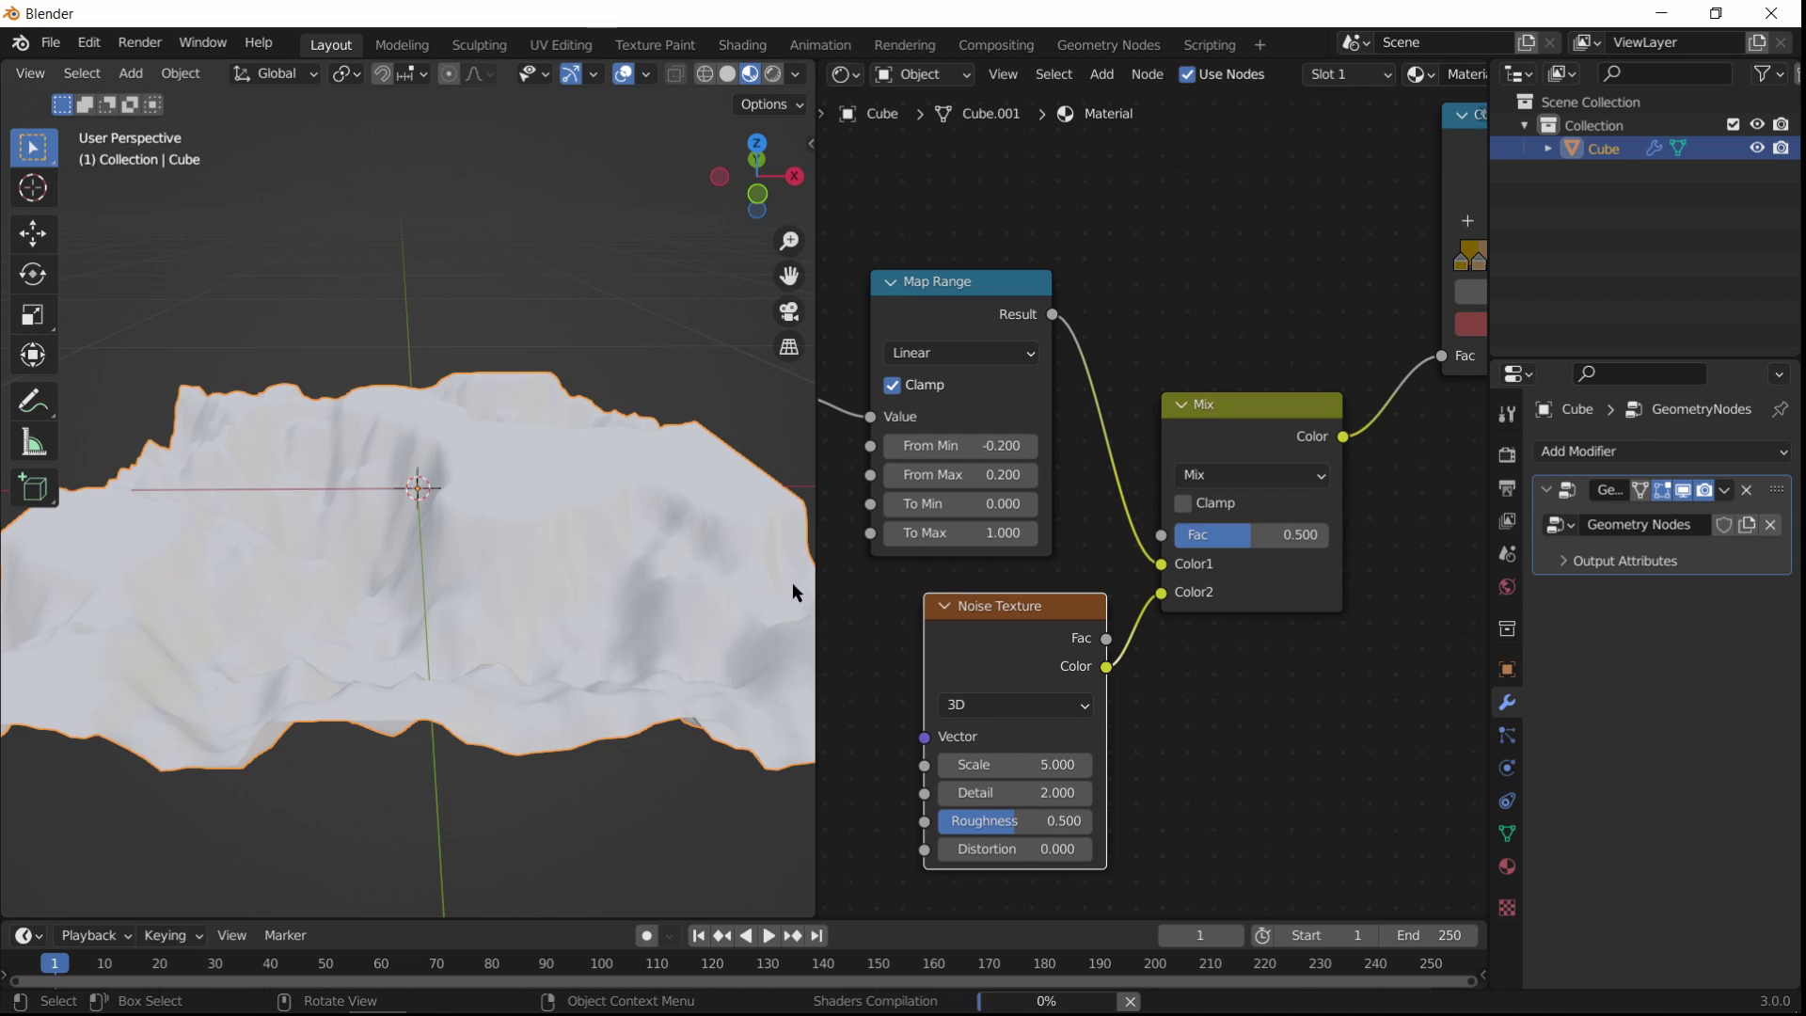
{"action": "mouse_move", "coordinate": [573, 504]}
{"action": "middle_mouse_down"}
{"action": "mouse_move", "coordinate": [595, 489]}
{"action": "mouse_move", "coordinate": [613, 534]}
{"action": "mouse_move", "coordinate": [568, 529]}
{"action": "middle_mouse_up"}
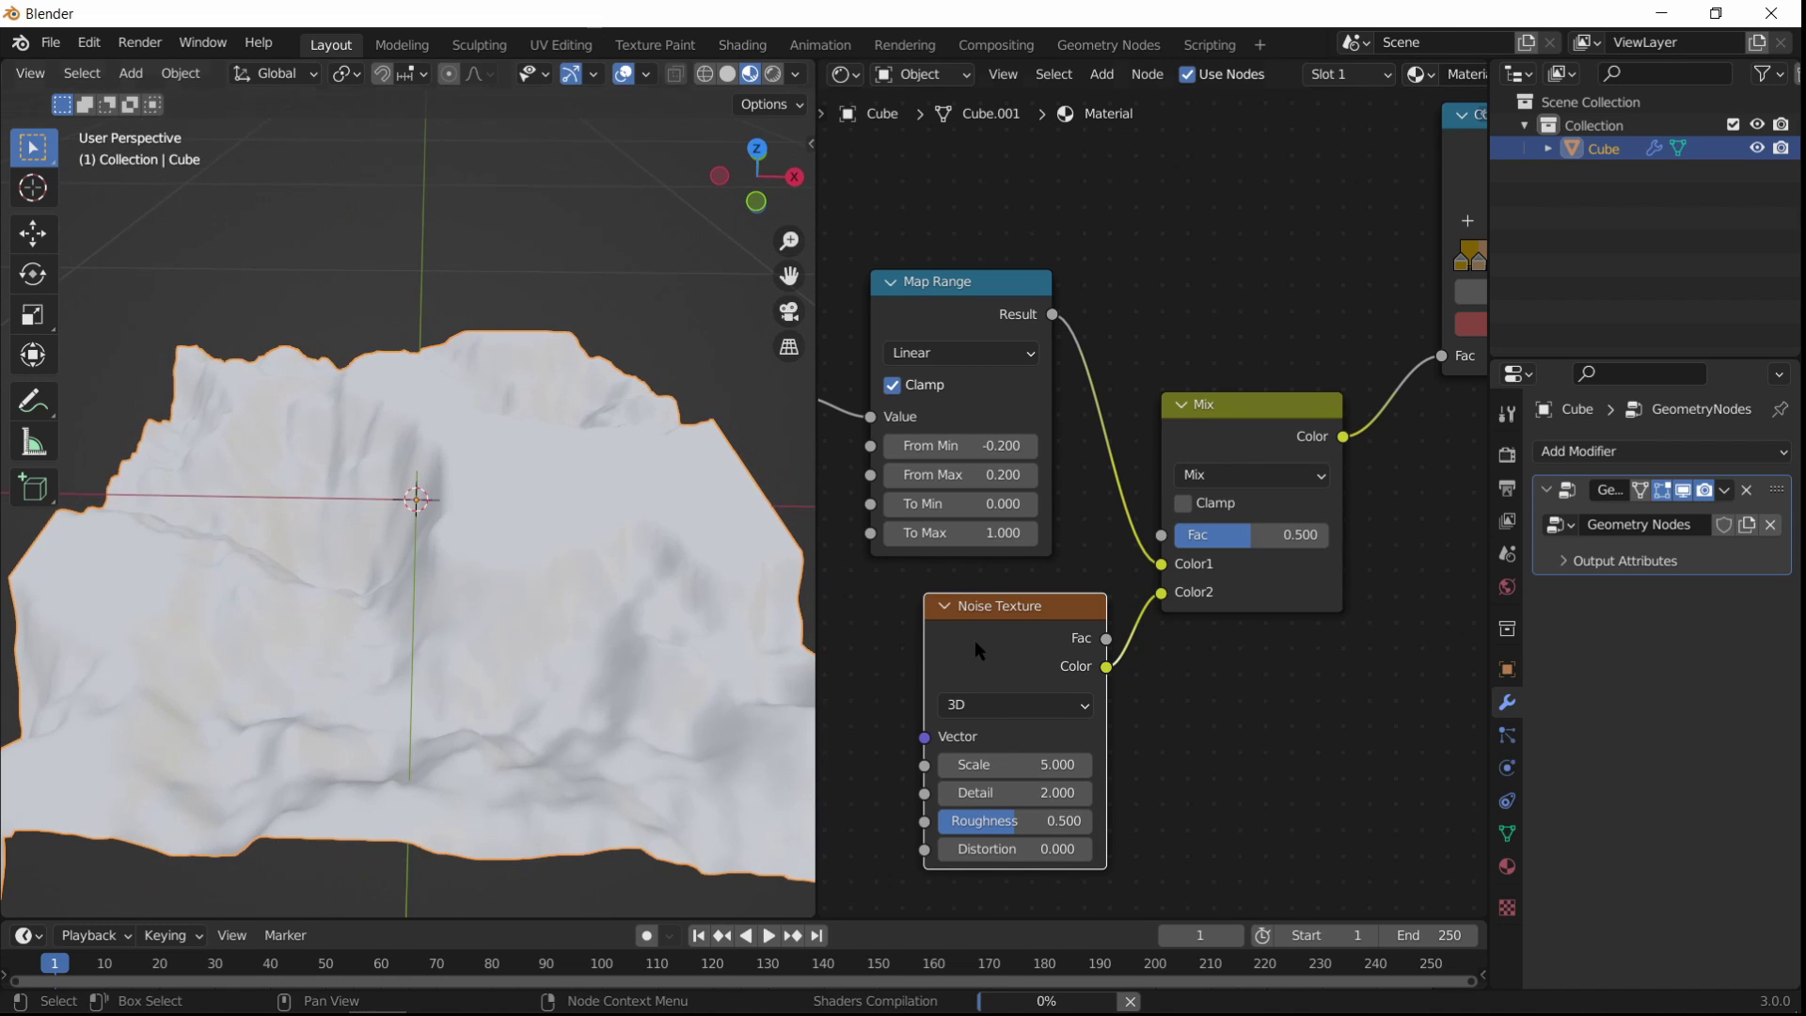
{"action": "left_click_drag", "start_coordinate": [1107, 639], "coordinate": [1169, 600]}
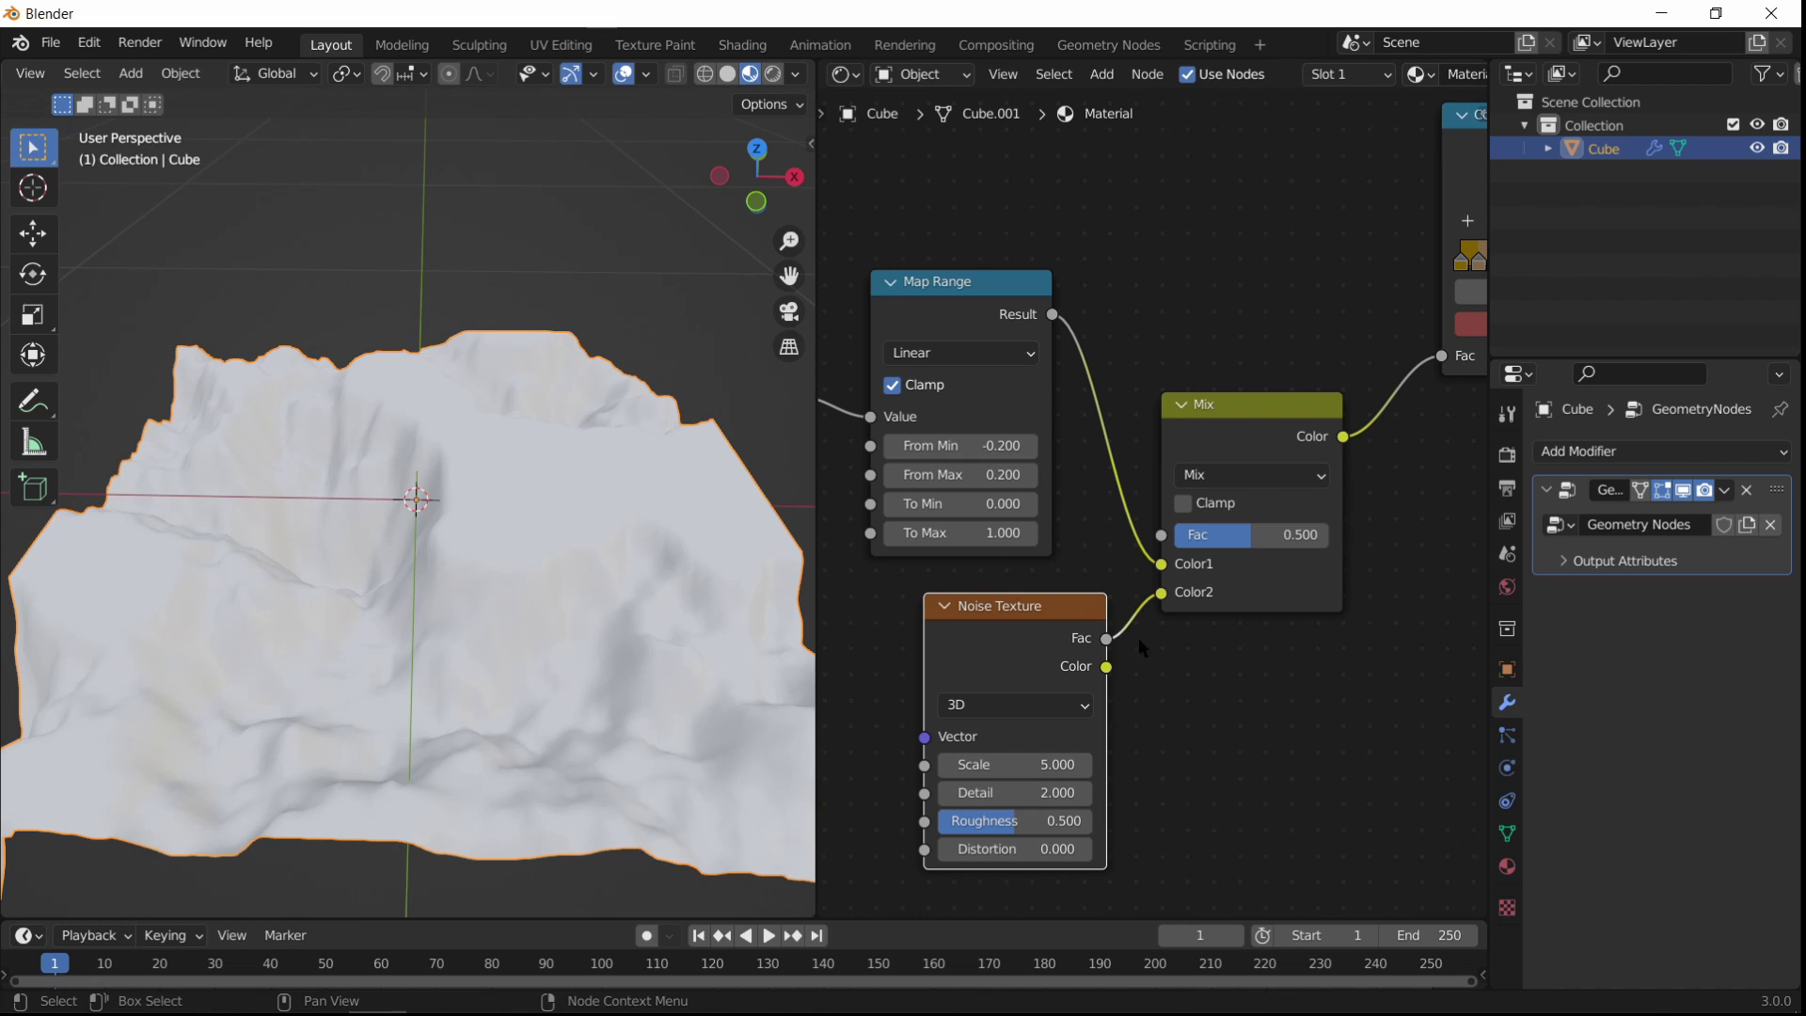
{"action": "left_click_drag", "start_coordinate": [984, 615], "coordinate": [905, 621]}
{"action": "middle_click_drag", "start_coordinate": [1167, 620], "coordinate": [1283, 634]}
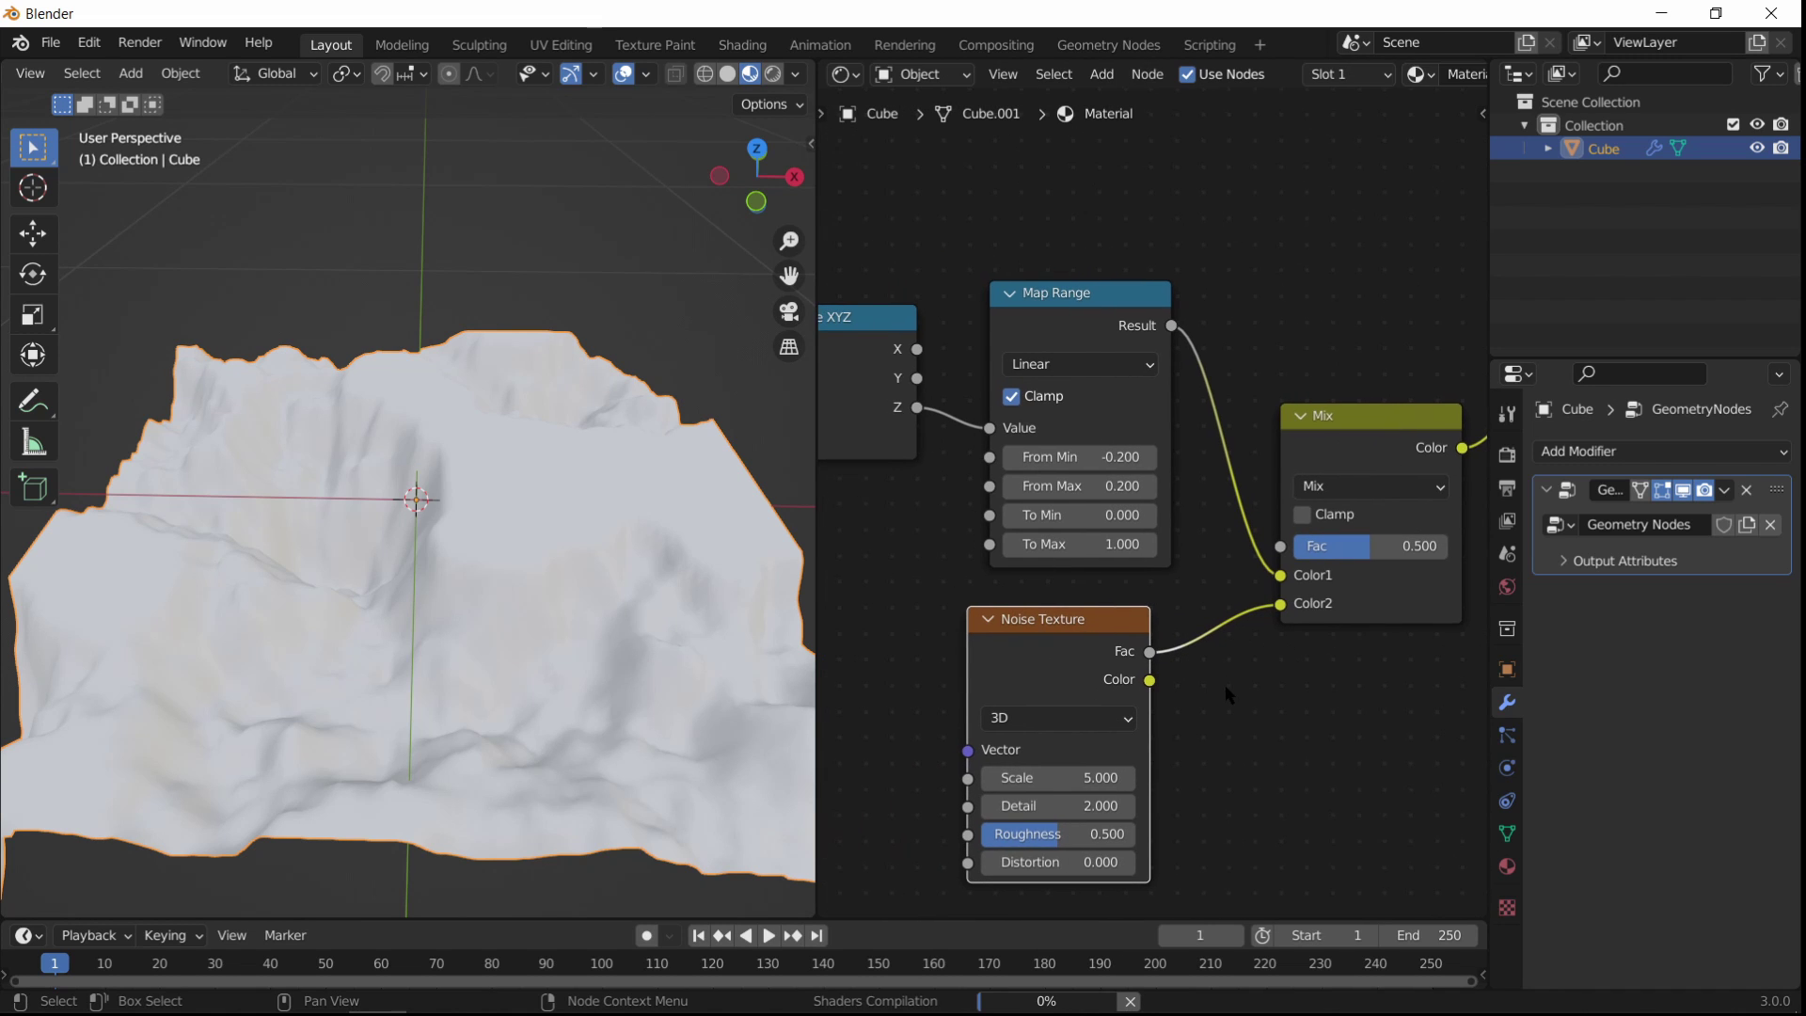
Step: Set the Noise Texture's Scale to 26.8, Detail to 15 and Roughness to 1.0
{"action": "scroll", "coordinate": [1224, 685], "scroll_direction": "up", "scroll_amount": 1}
{"action": "middle_click_drag", "start_coordinate": [491, 510], "coordinate": [447, 440]}
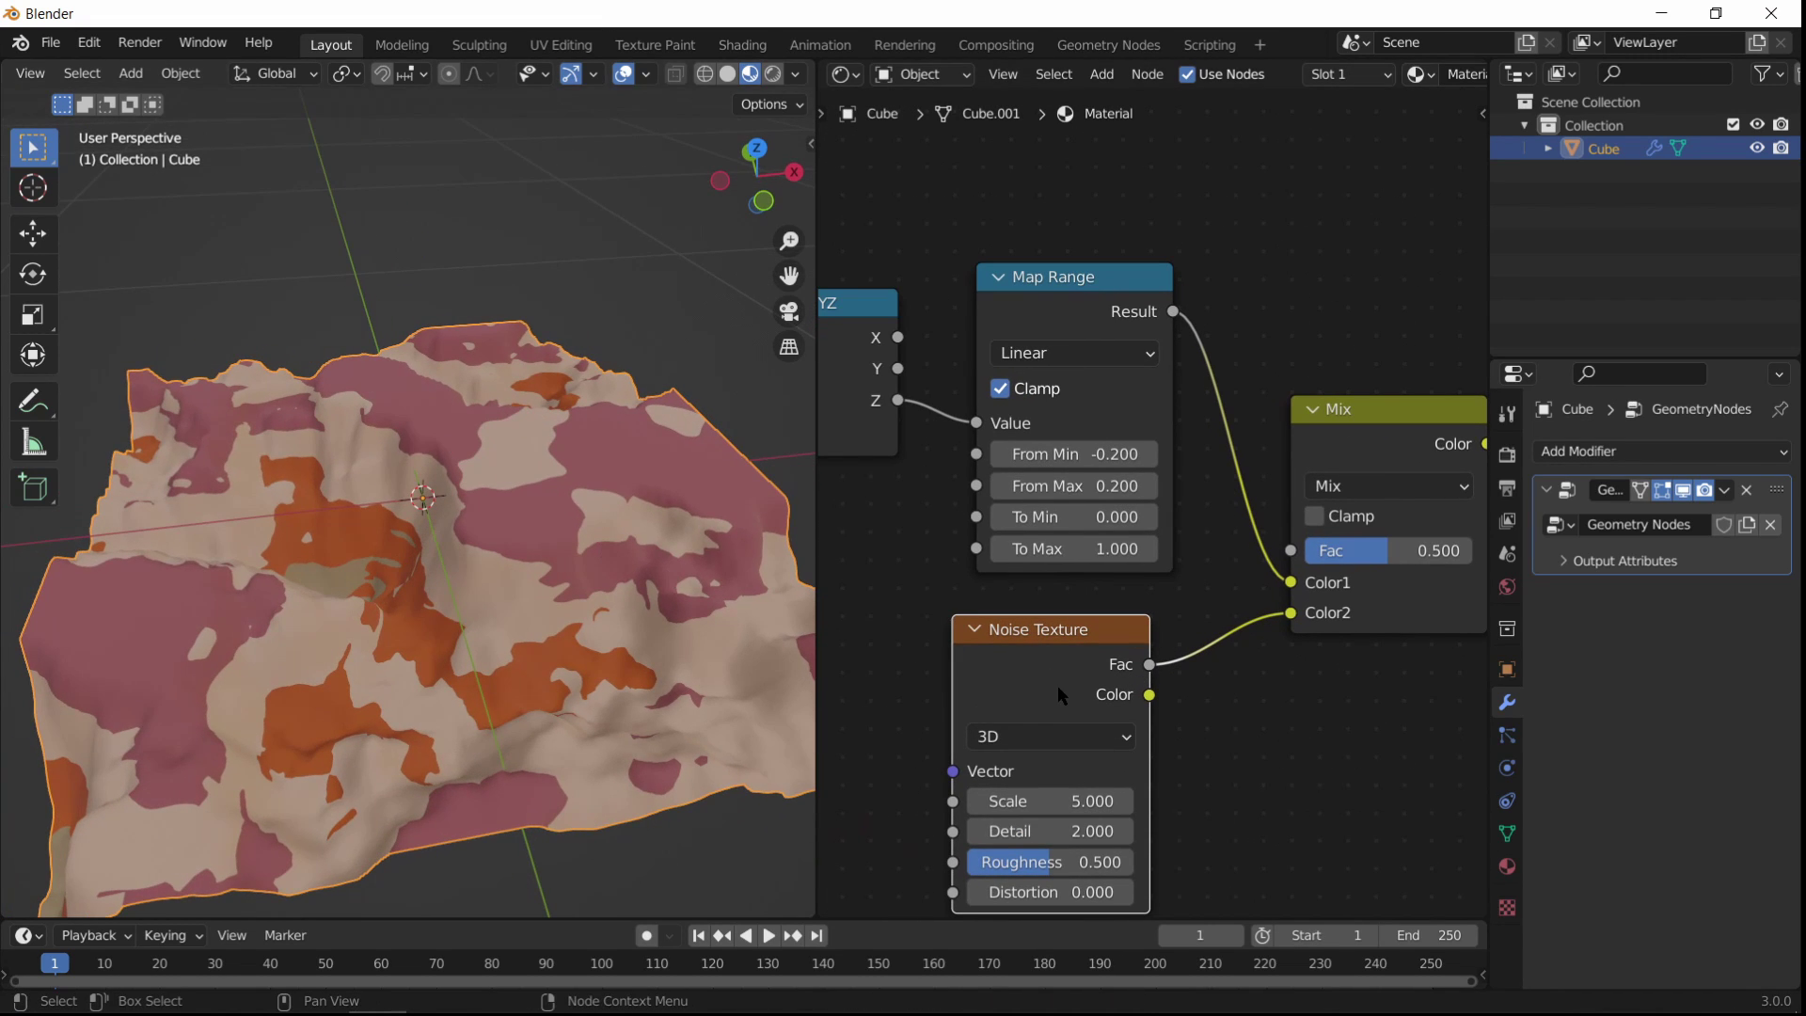
{"action": "scroll", "coordinate": [1131, 727], "scroll_direction": "up", "scroll_amount": 4}
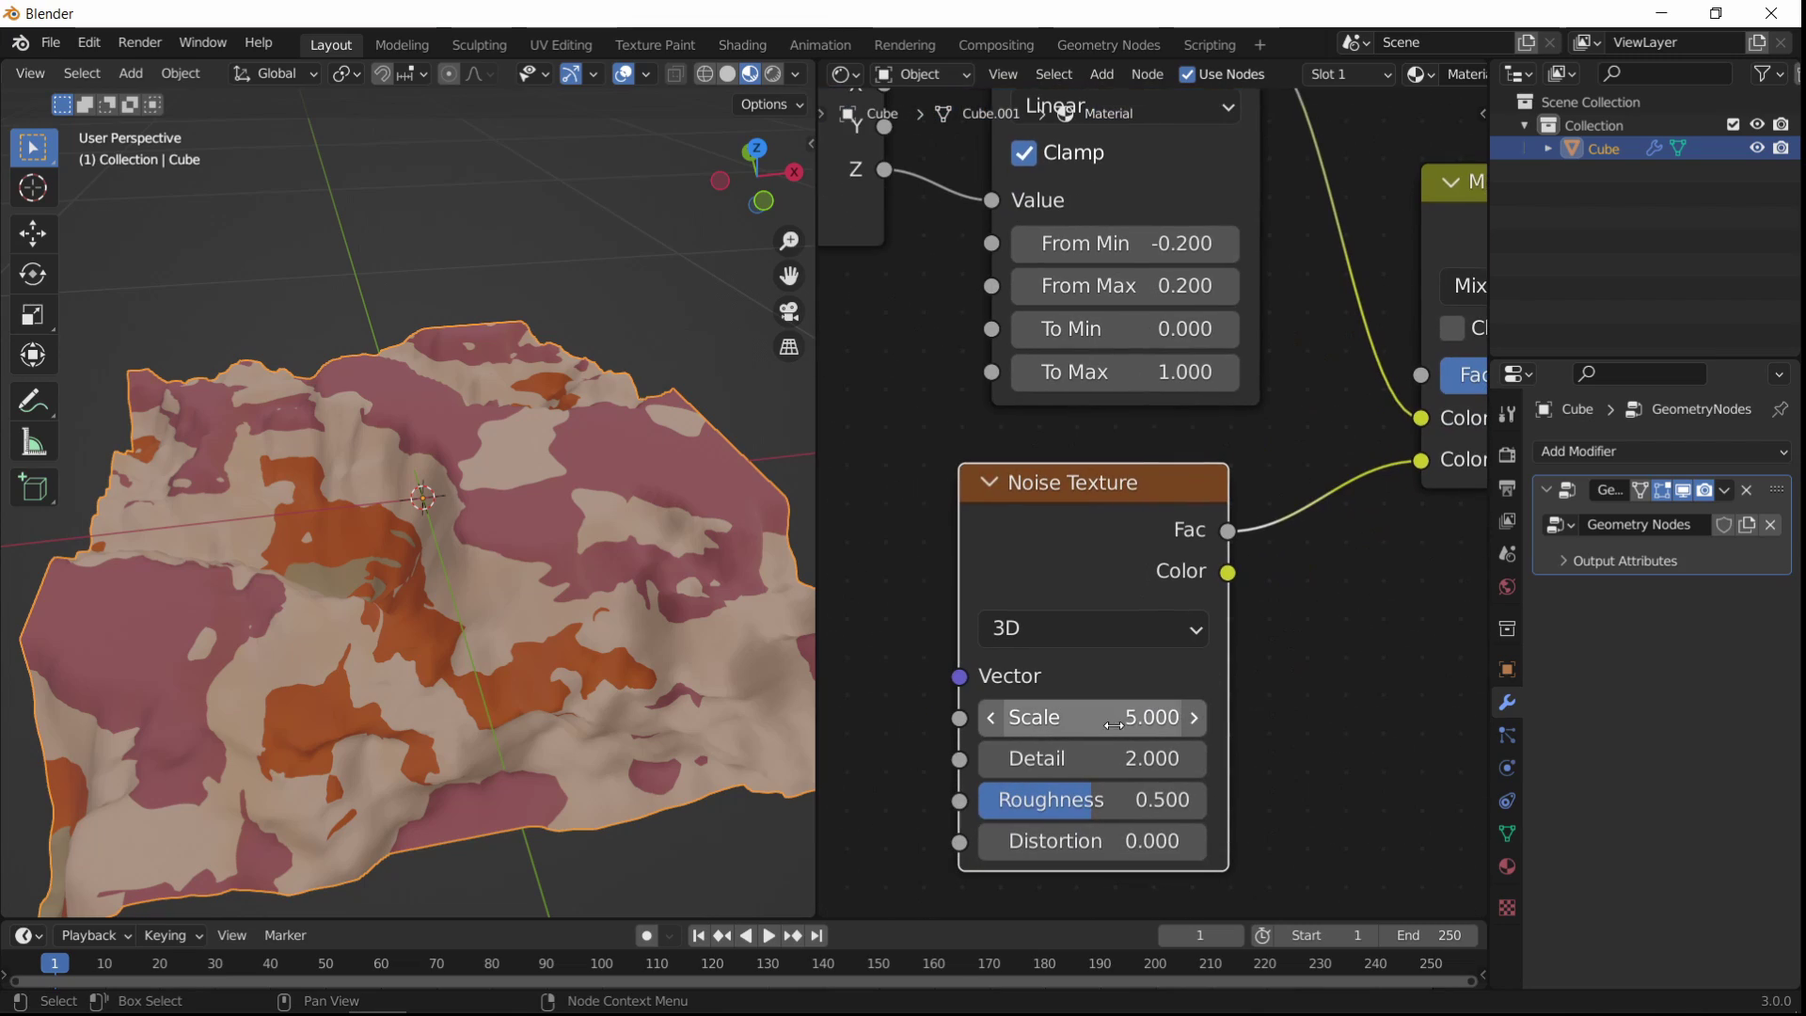
{"action": "left_click_drag", "start_coordinate": [1108, 723], "coordinate": [1526, 723]}
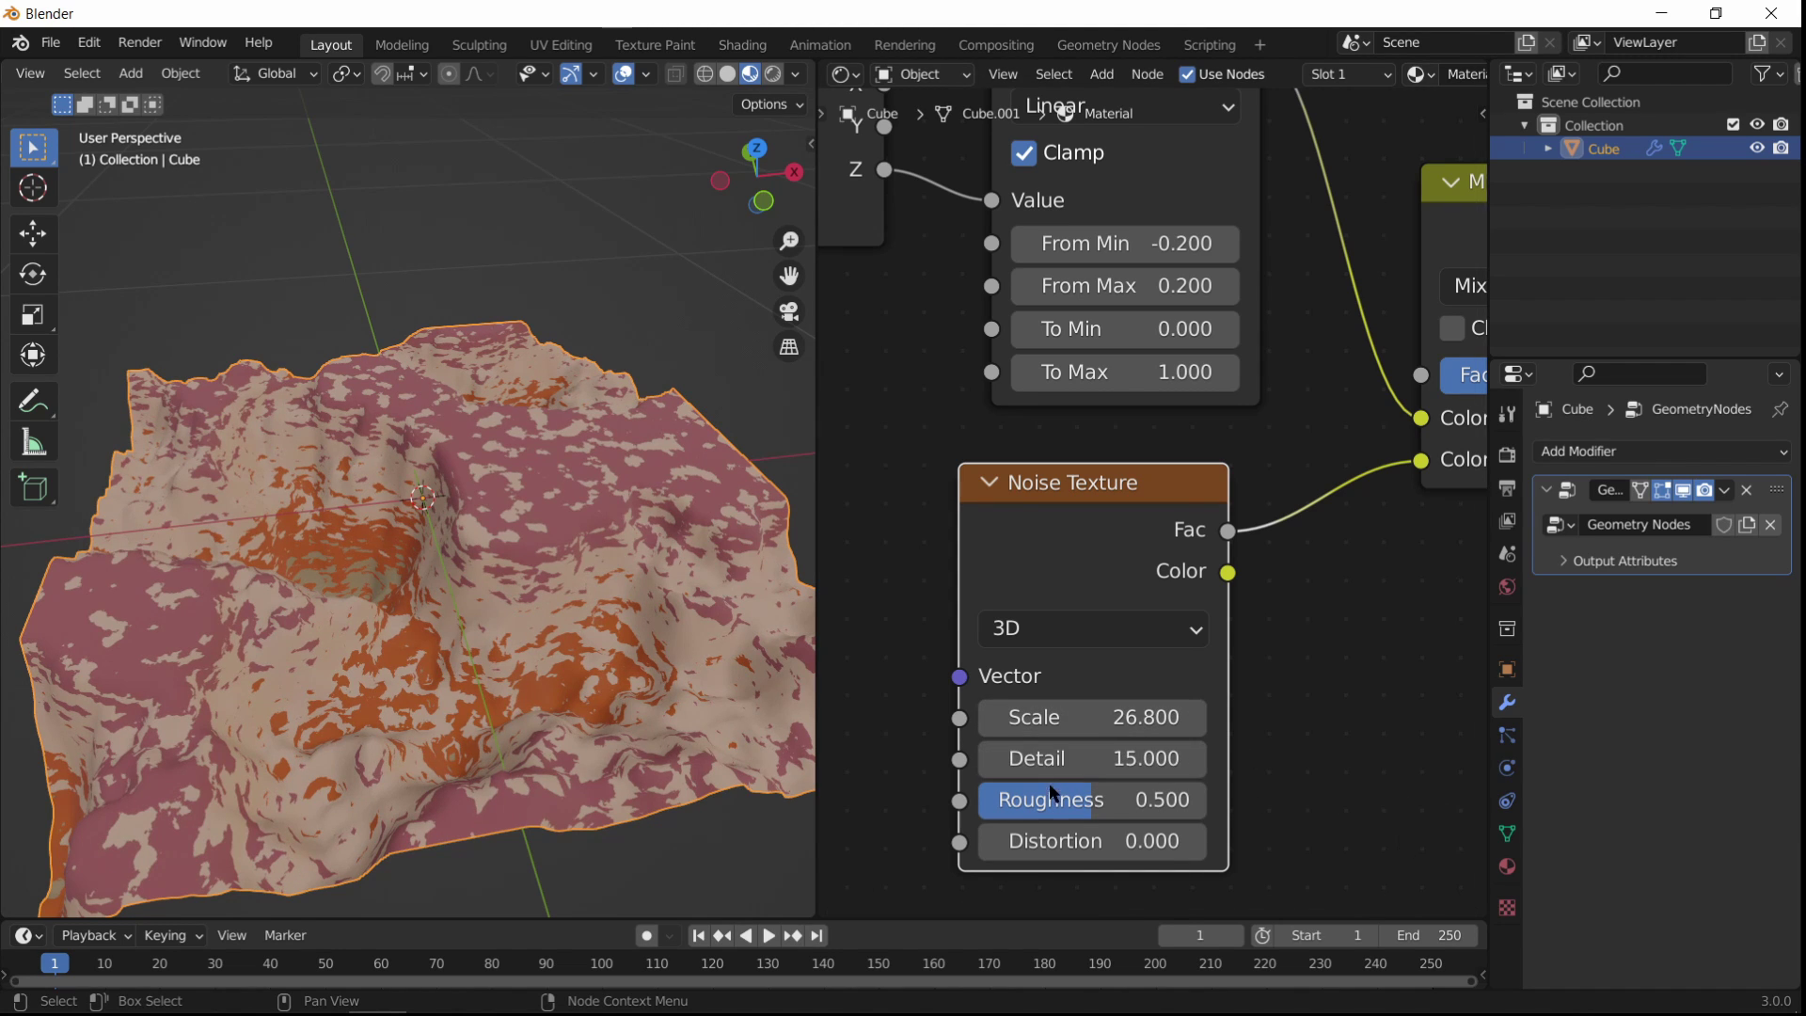
{"action": "left_click_drag", "start_coordinate": [1137, 800], "coordinate": [1196, 800]}
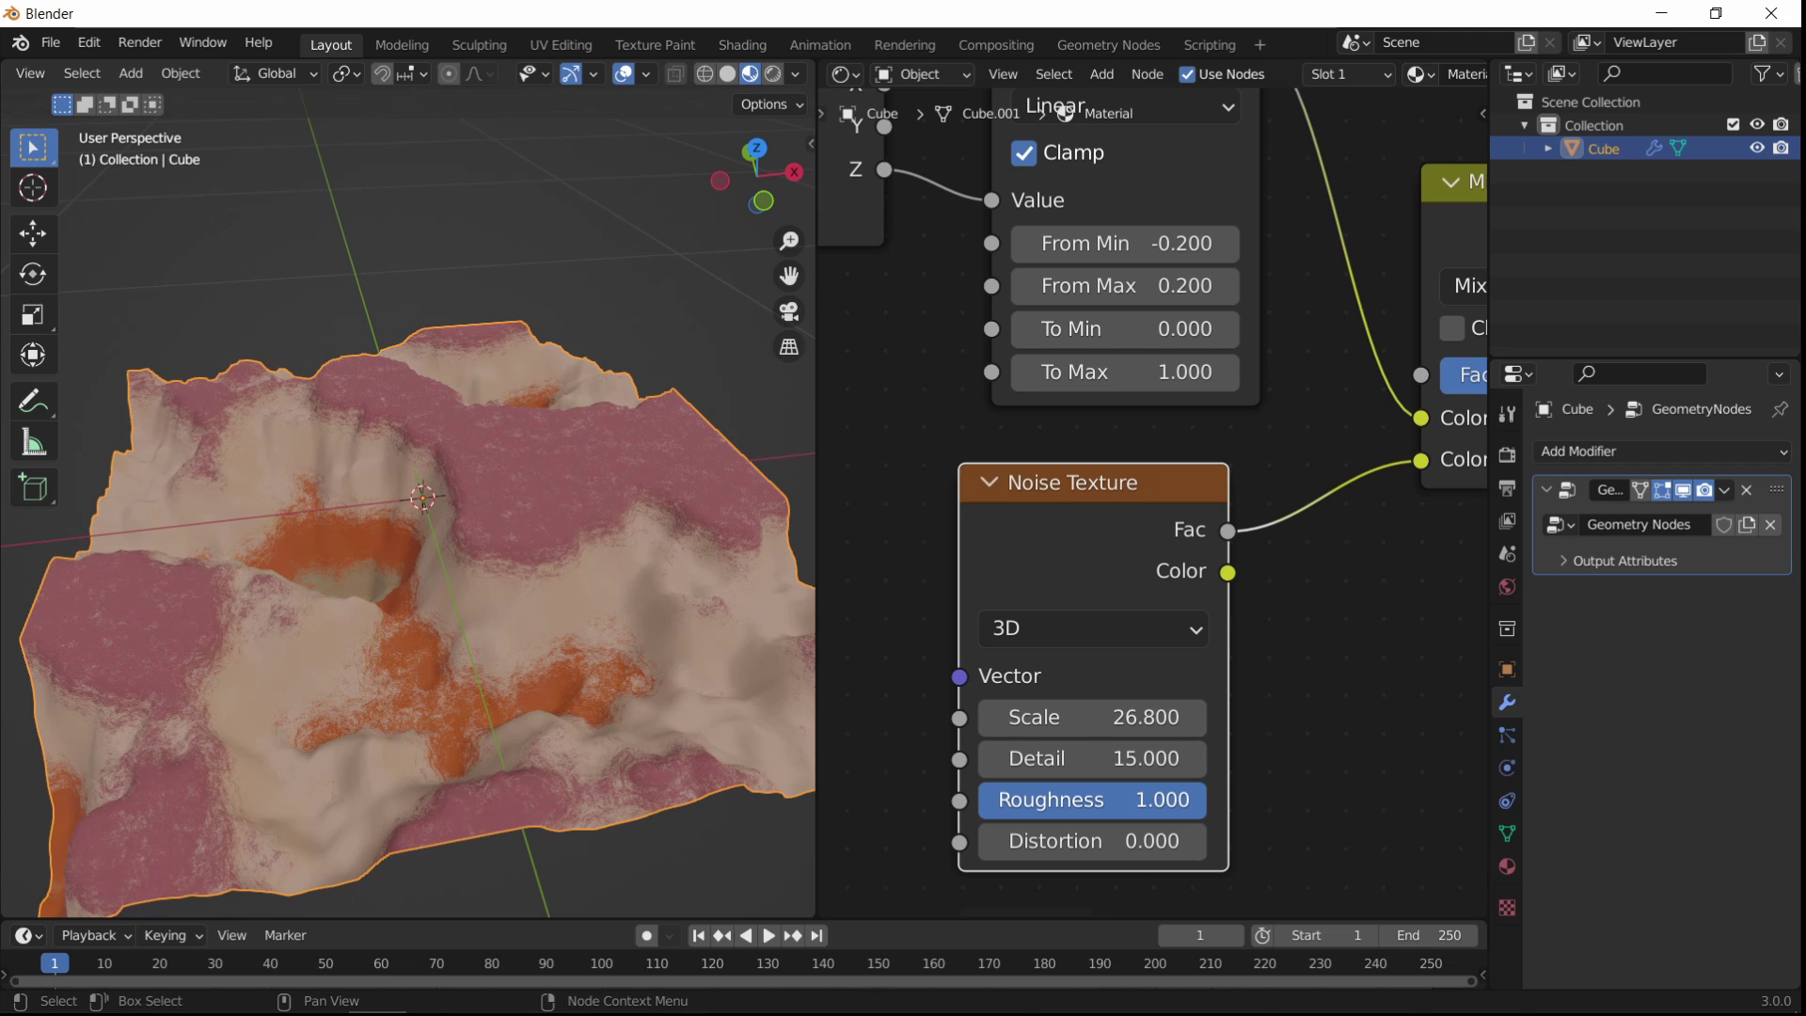
Step: Inspect the noisy colour borders up close and raise the Noise Texture's Scale to 44.8
{"action": "scroll", "coordinate": [495, 572], "scroll_direction": "up", "scroll_amount": 3}
{"action": "middle_click_drag", "start_coordinate": [495, 573], "coordinate": [512, 516]}
{"action": "scroll", "coordinate": [1097, 724], "scroll_direction": "up", "scroll_amount": 2}
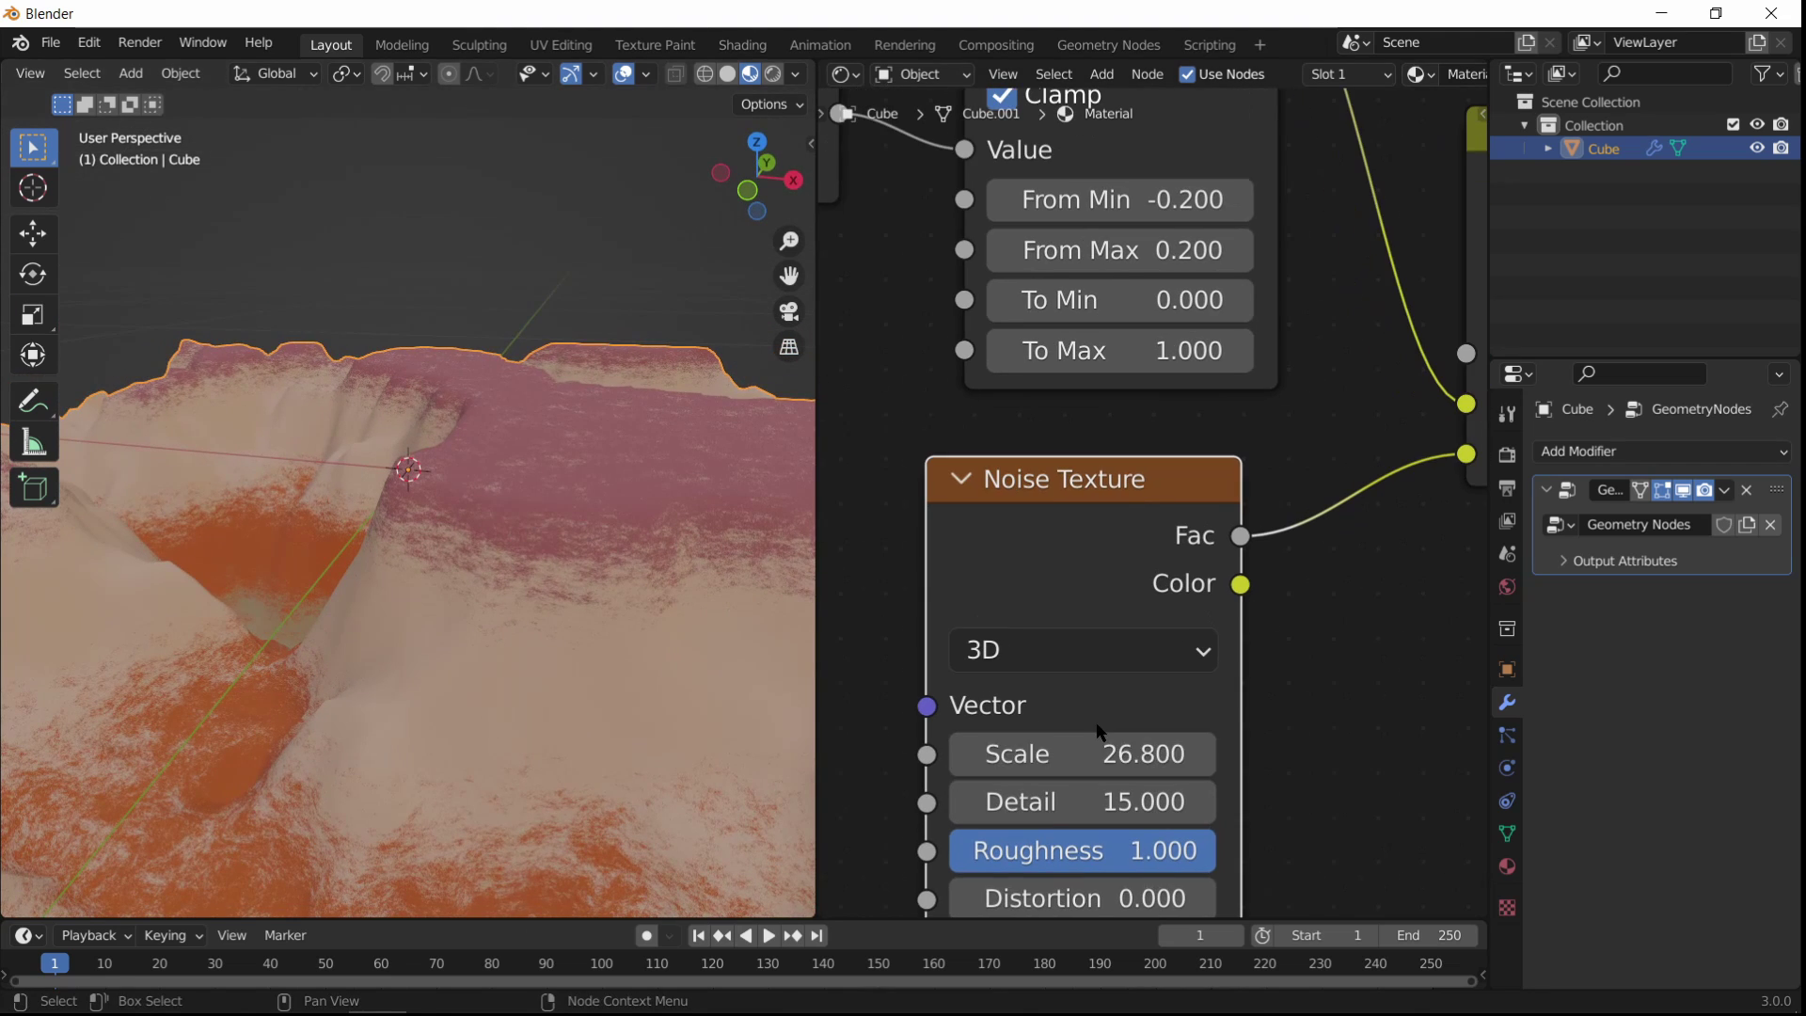
{"action": "left_click_drag", "start_coordinate": [1099, 748], "coordinate": [1143, 754]}
{"action": "middle_click_drag", "start_coordinate": [700, 551], "coordinate": [658, 583]}
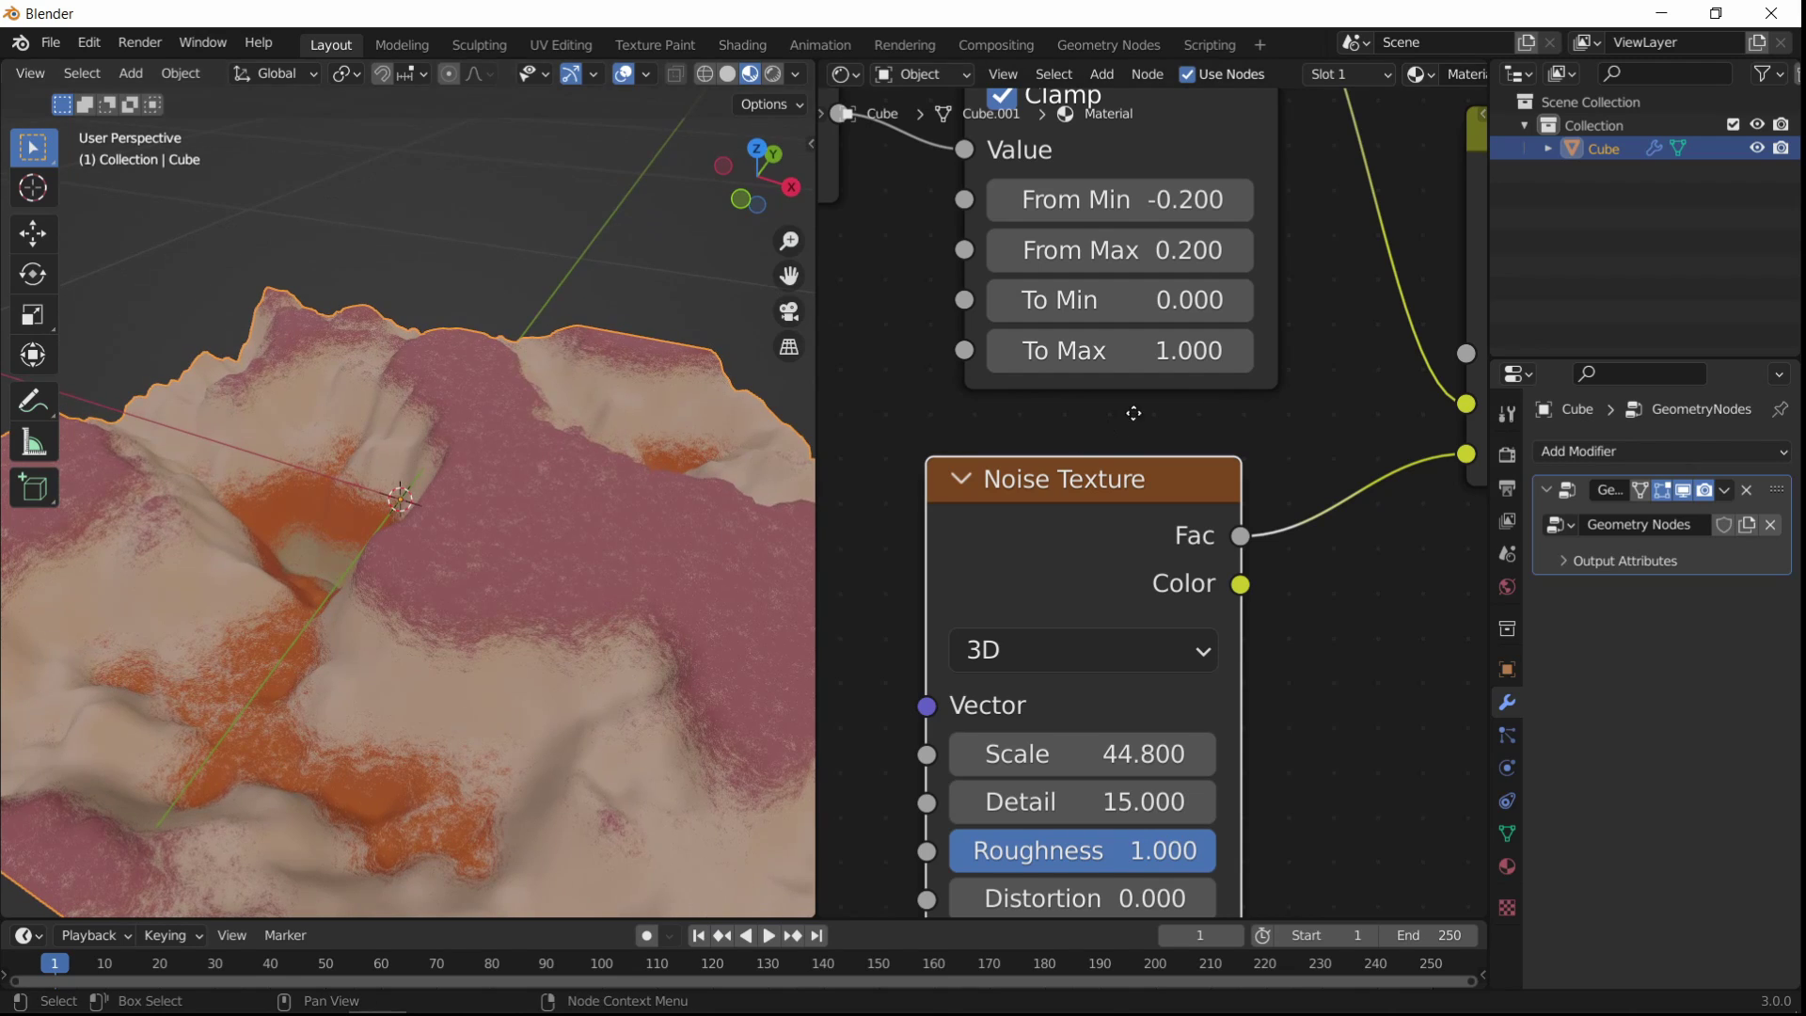
Step: Move the ColorRamp's red stop down to position 0.504 and check the colour bands on the terrain
{"action": "middle_click_drag", "start_coordinate": [1134, 413], "coordinate": [772, 711]}
{"action": "scroll", "coordinate": [1323, 301], "scroll_direction": "down", "scroll_amount": 7}
{"action": "middle_click_drag", "start_coordinate": [1193, 443], "coordinate": [864, 828]}
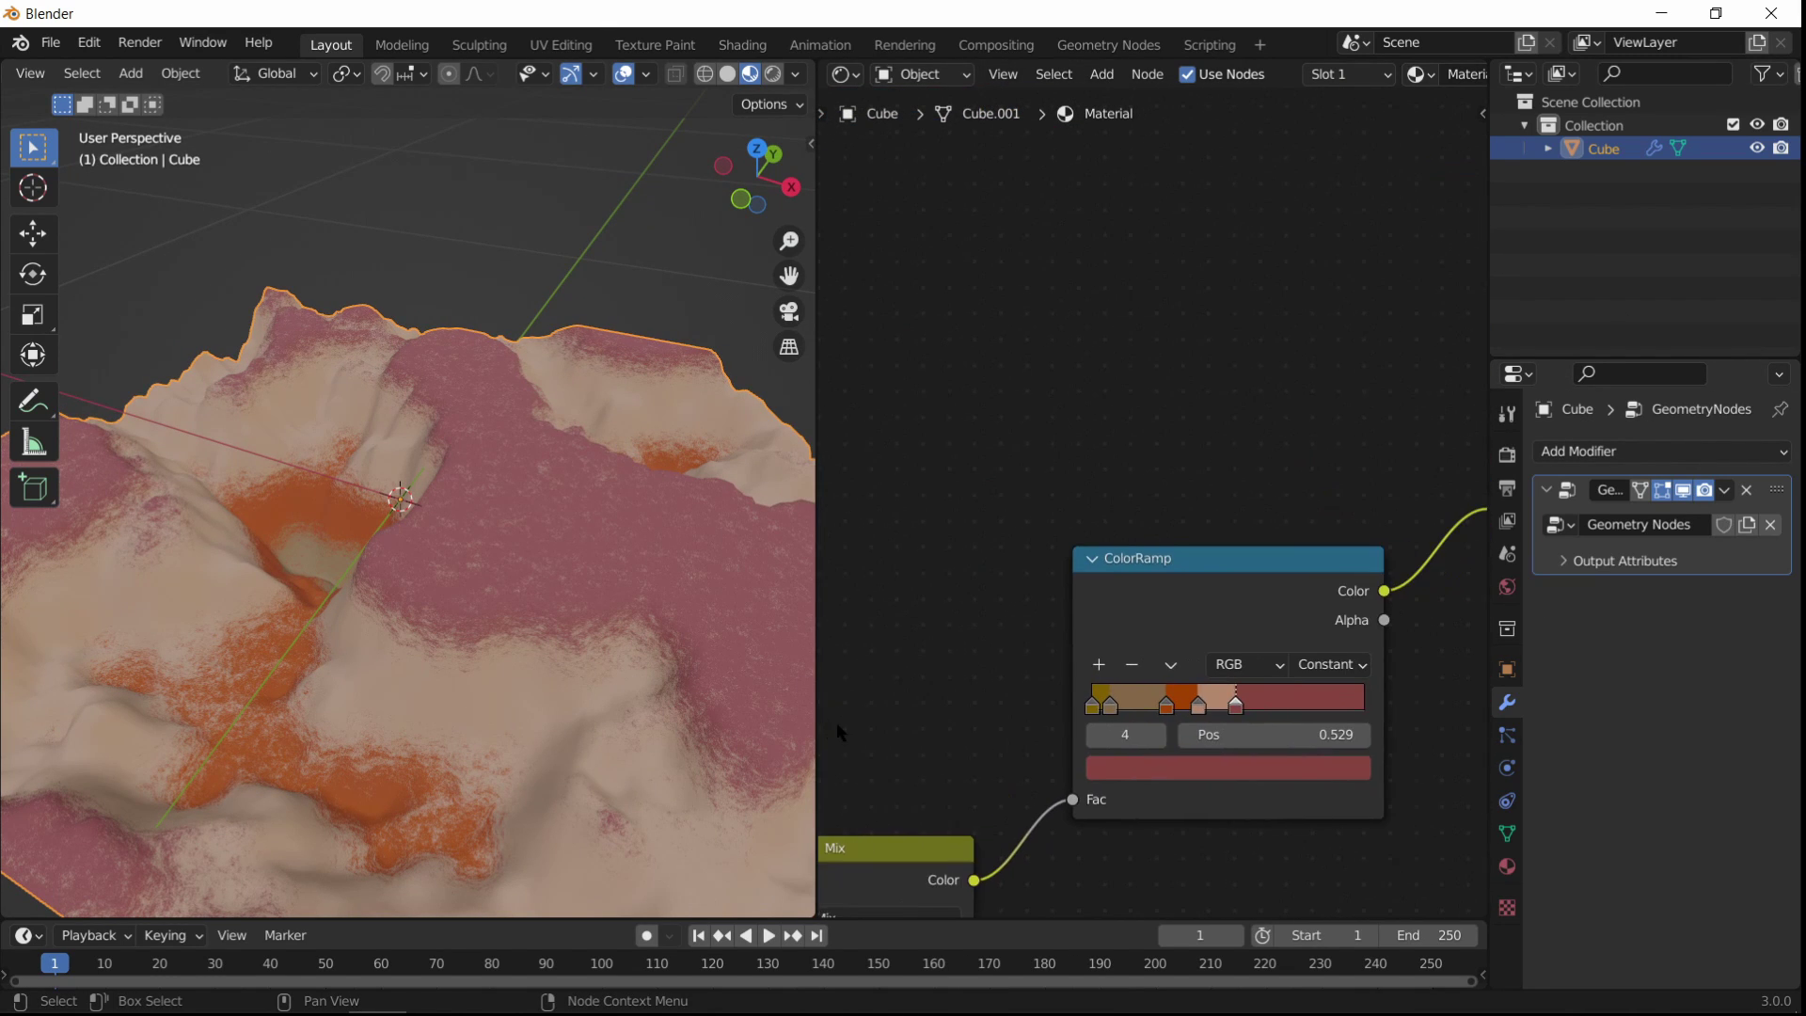
{"action": "scroll", "coordinate": [1223, 743], "scroll_direction": "up", "scroll_amount": 4}
{"action": "middle_click_drag", "start_coordinate": [1345, 869], "coordinate": [1086, 837]}
{"action": "scroll", "coordinate": [1085, 837], "scroll_direction": "up", "scroll_amount": 1}
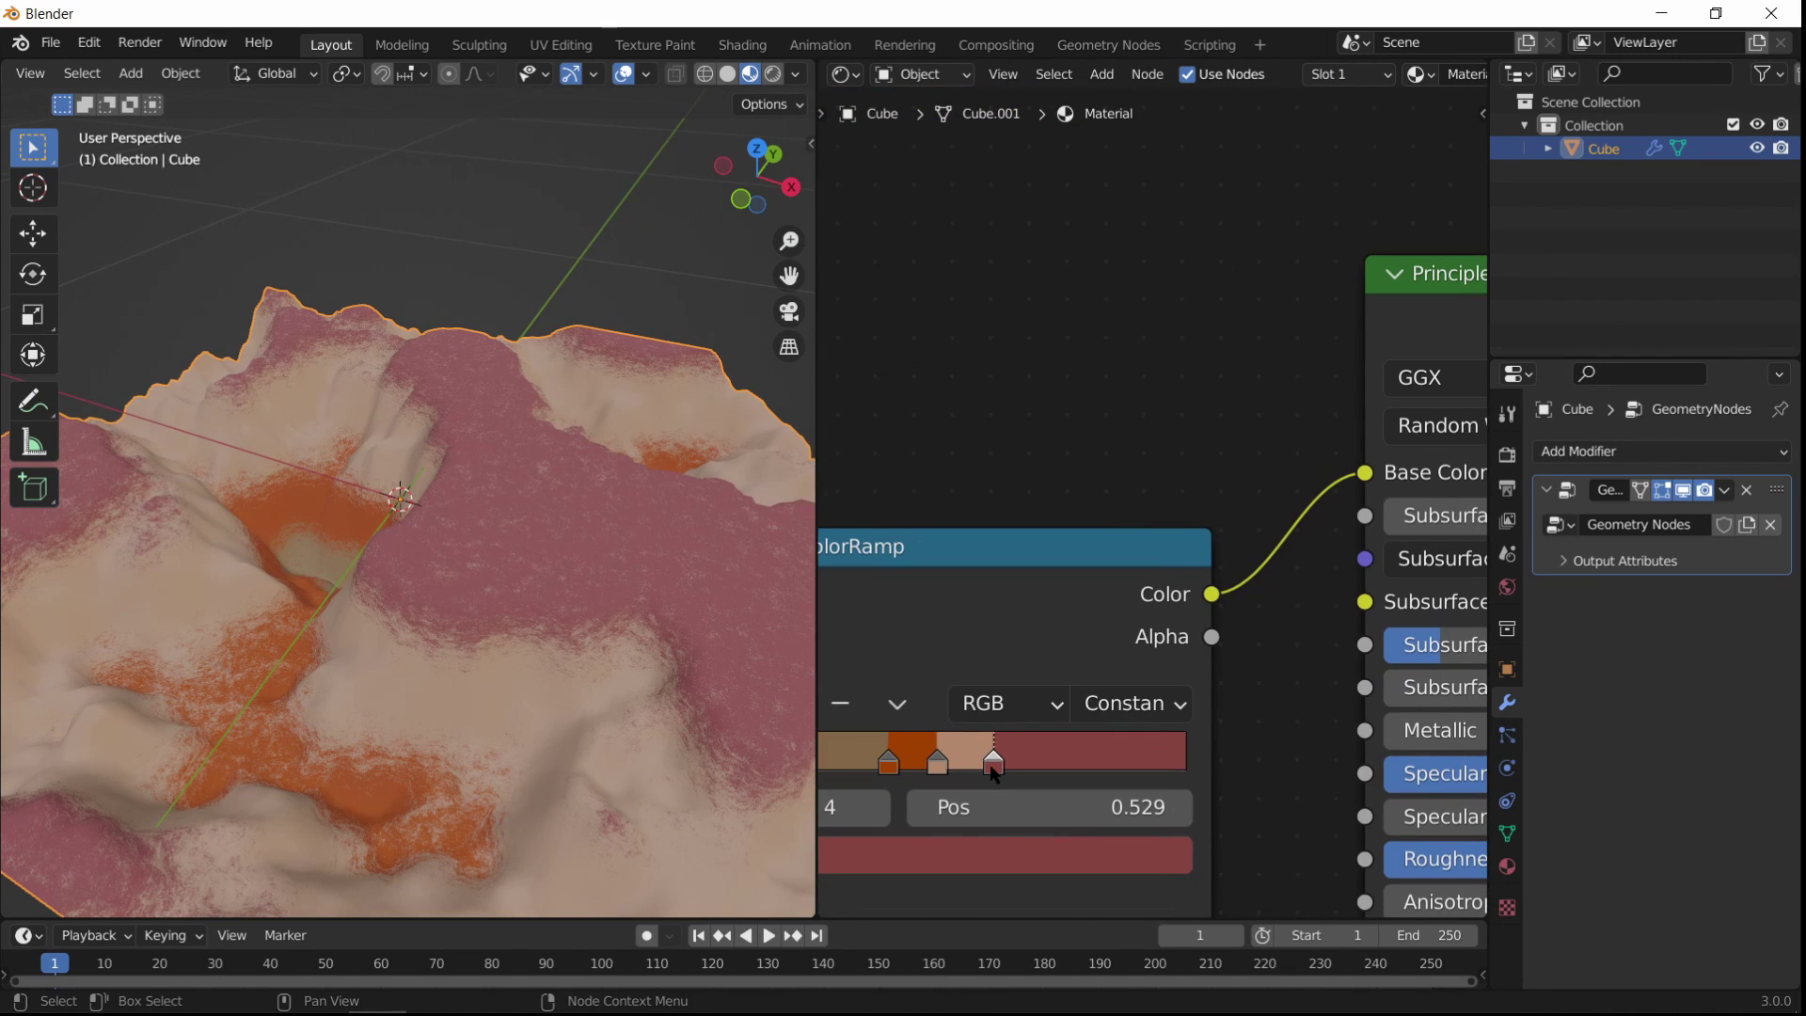
{"action": "left_click_drag", "start_coordinate": [992, 767], "coordinate": [981, 767]}
{"action": "scroll", "coordinate": [602, 602], "scroll_direction": "down", "scroll_amount": 5}
{"action": "mouse_move", "coordinate": [602, 583]}
{"action": "middle_mouse_down"}
{"action": "mouse_move", "coordinate": [596, 663]}
{"action": "mouse_move", "coordinate": [593, 555]}
{"action": "middle_mouse_up"}
{"action": "middle_click_drag", "start_coordinate": [856, 807], "coordinate": [1126, 601]}
{"action": "scroll", "coordinate": [386, 532], "scroll_direction": "up", "scroll_amount": 5}
{"action": "middle_click_drag", "start_coordinate": [386, 532], "coordinate": [443, 592]}
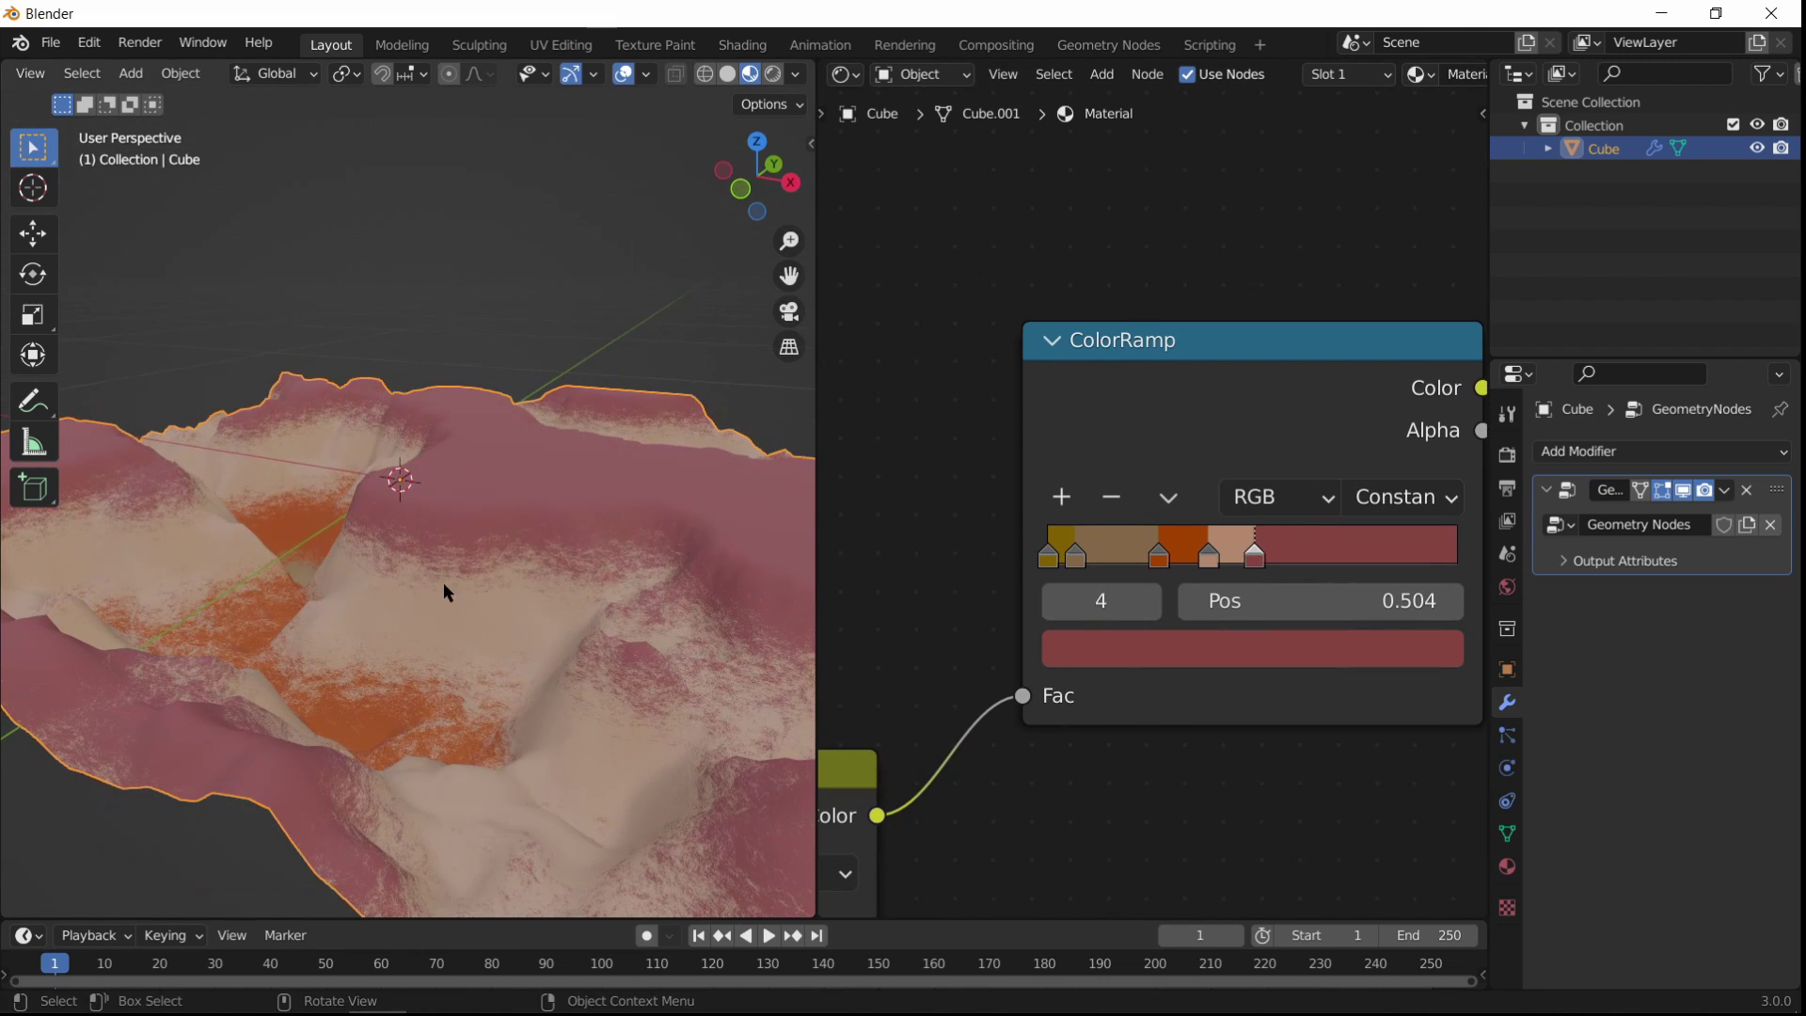
{"action": "scroll", "coordinate": [910, 377], "scroll_direction": "down", "scroll_amount": 1}
Step: Switch the 3D viewport to Rendered shading
{"action": "left_click", "coordinate": [772, 75]}
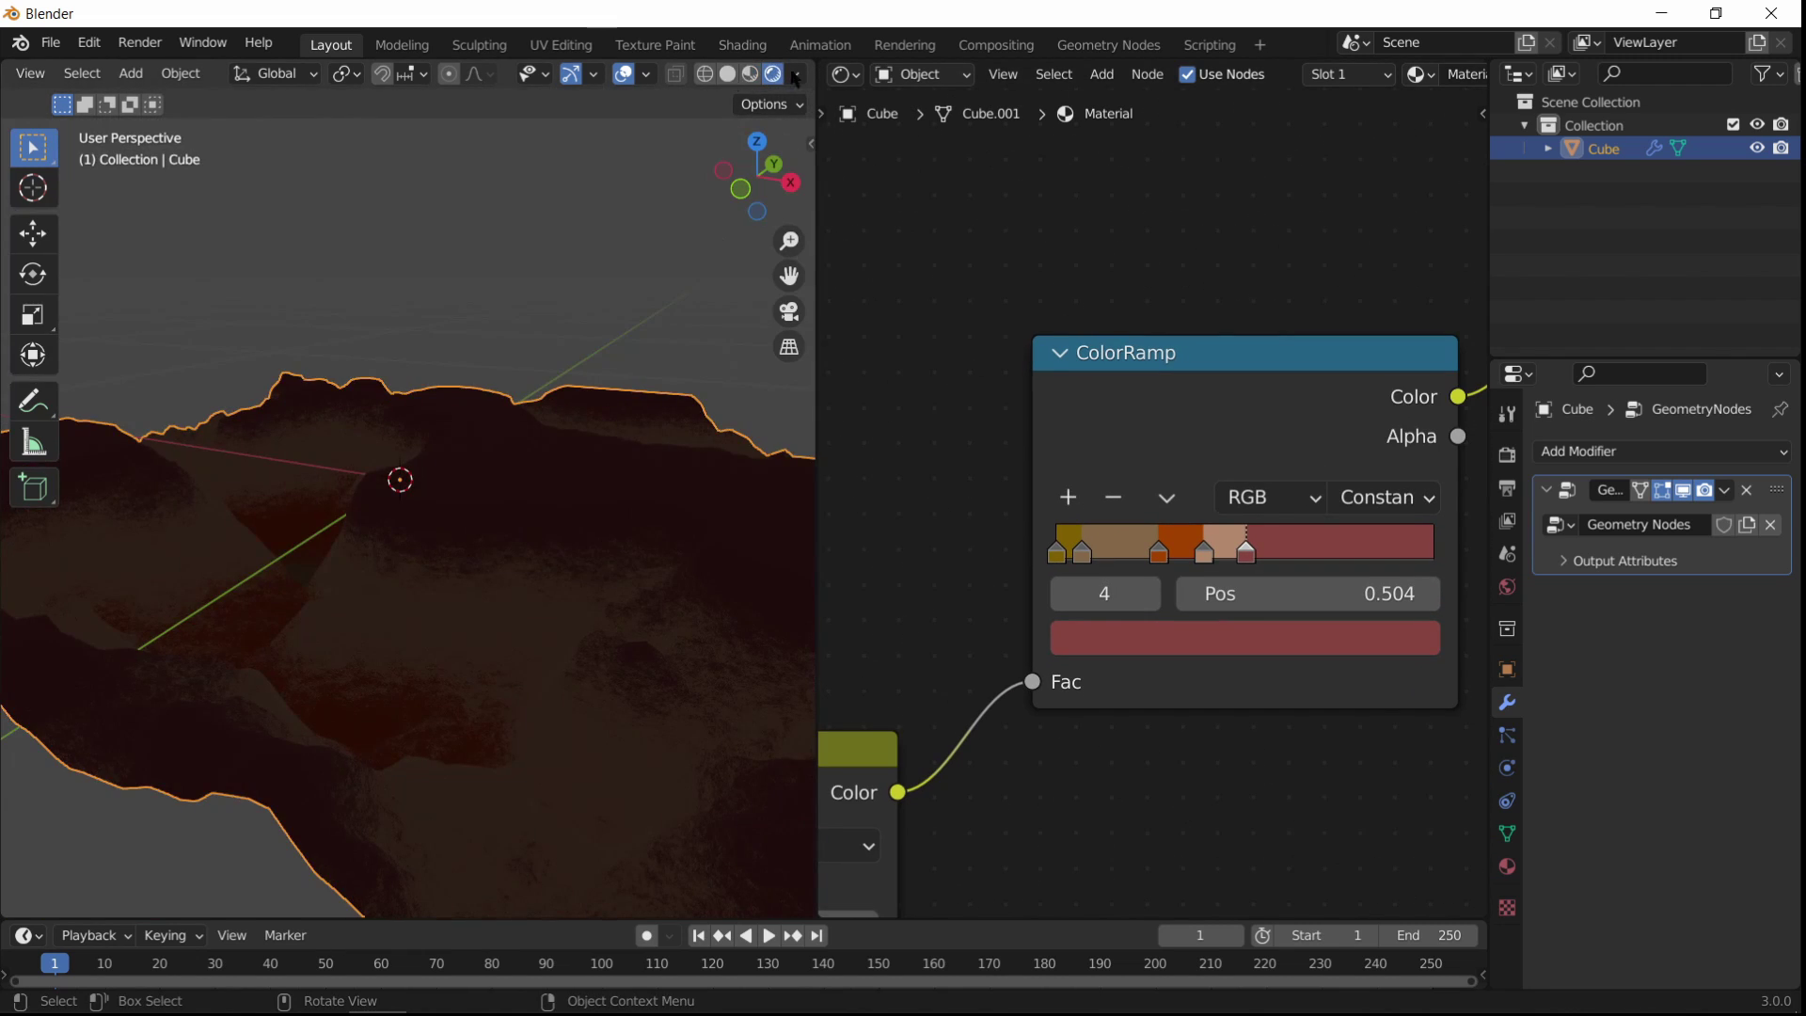
{"action": "middle_click_drag", "start_coordinate": [685, 188], "coordinate": [521, 449]}
{"action": "key", "text": "shift+a"}
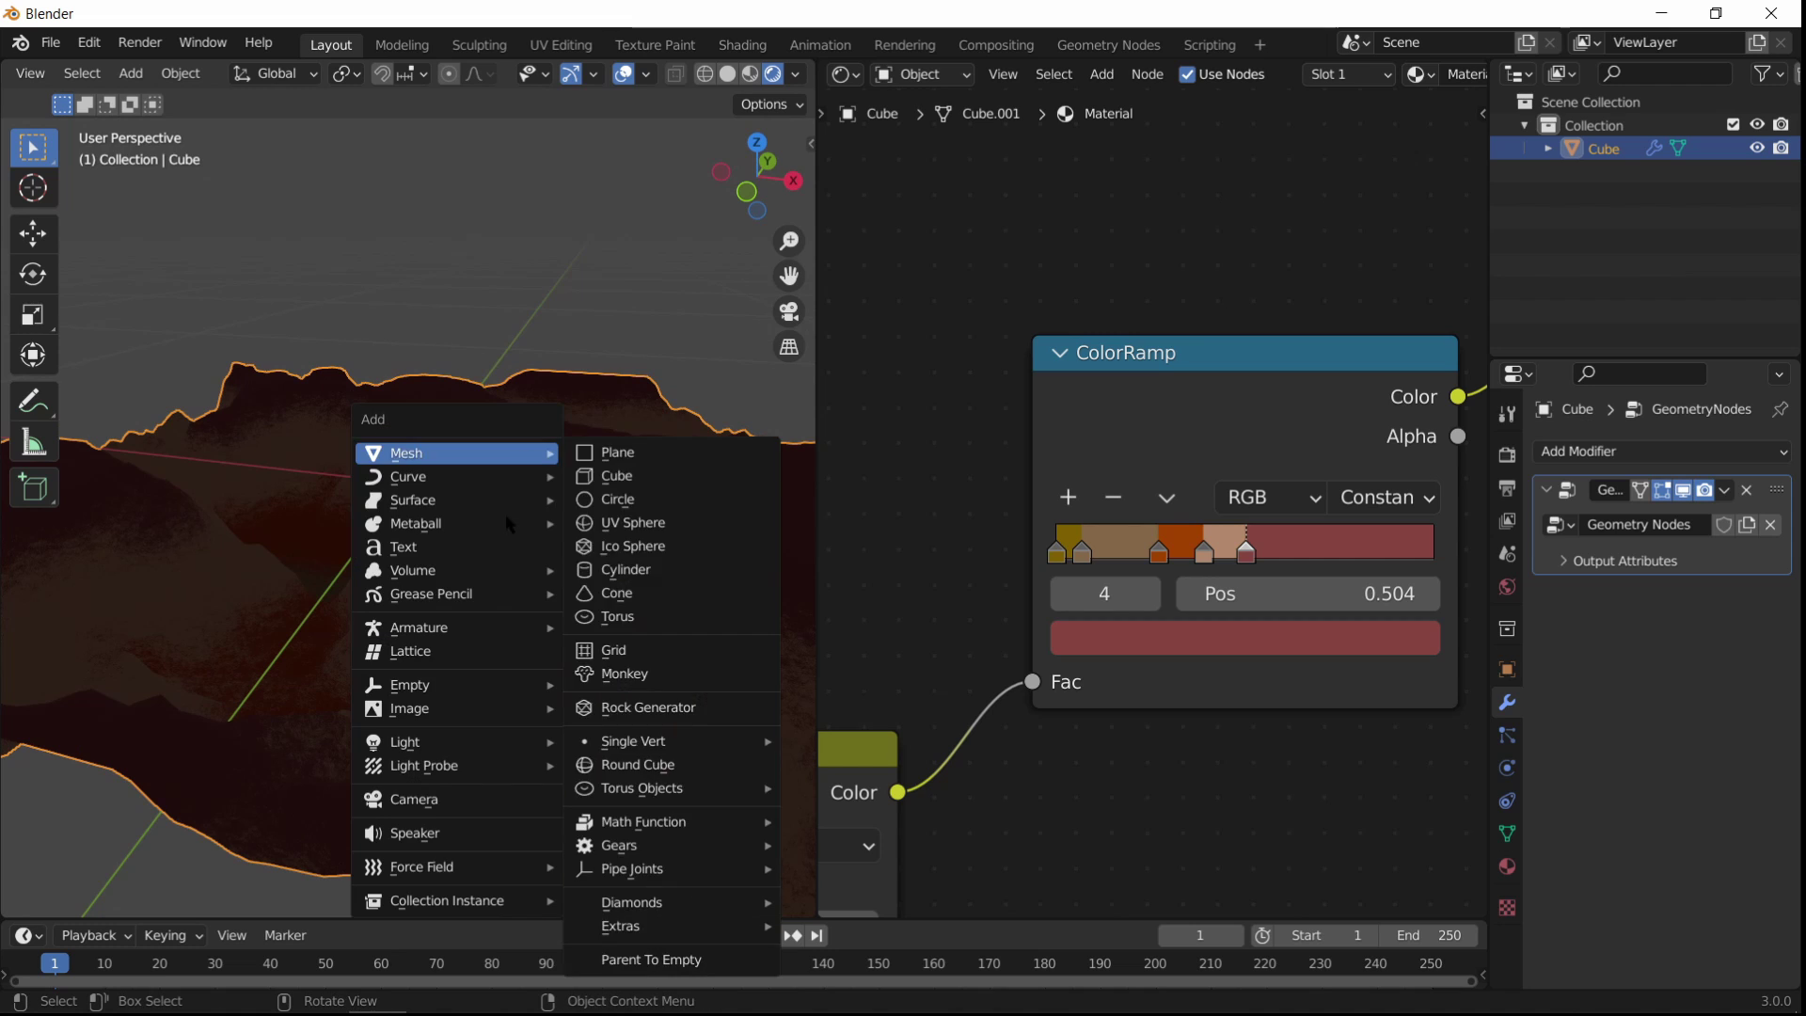
{"action": "left_click", "coordinate": [647, 747]}
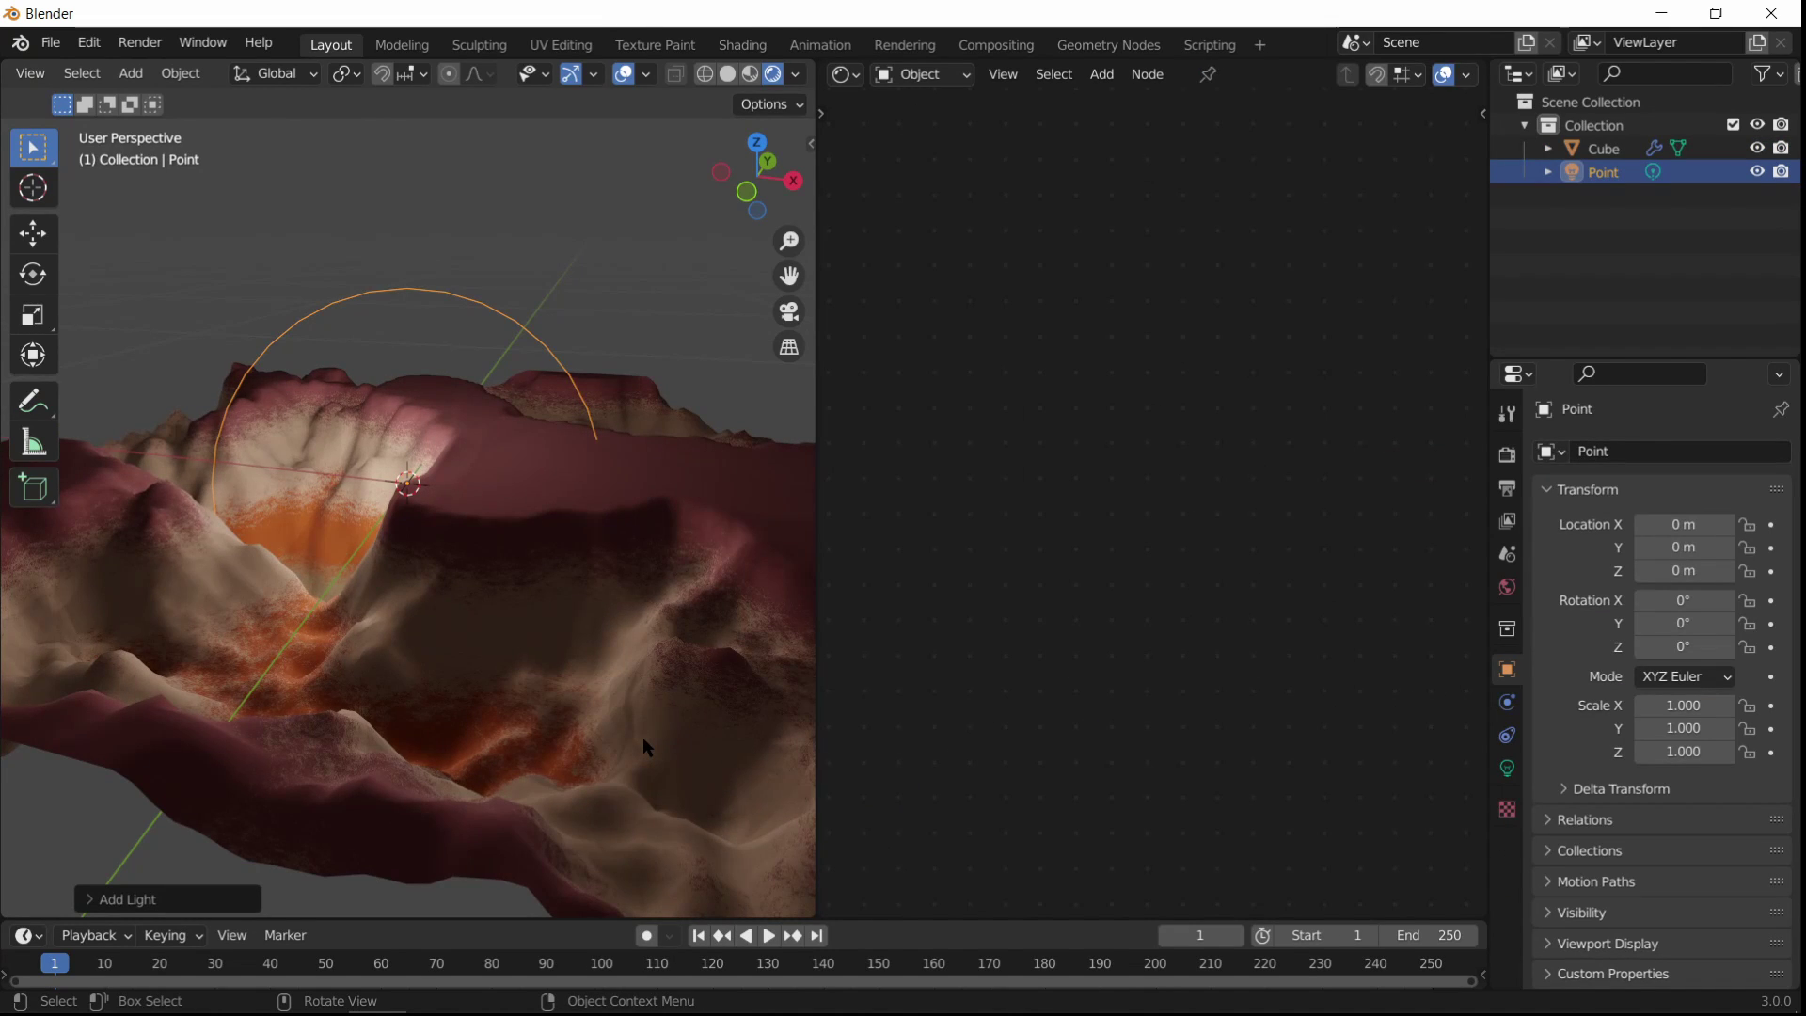
{"action": "key", "text": "Delete"}
Step: Add a Sun light to the scene and rotate it 45° about the X axis
{"action": "key", "text": "shift+a"}
{"action": "mouse_move", "coordinate": [641, 736]}
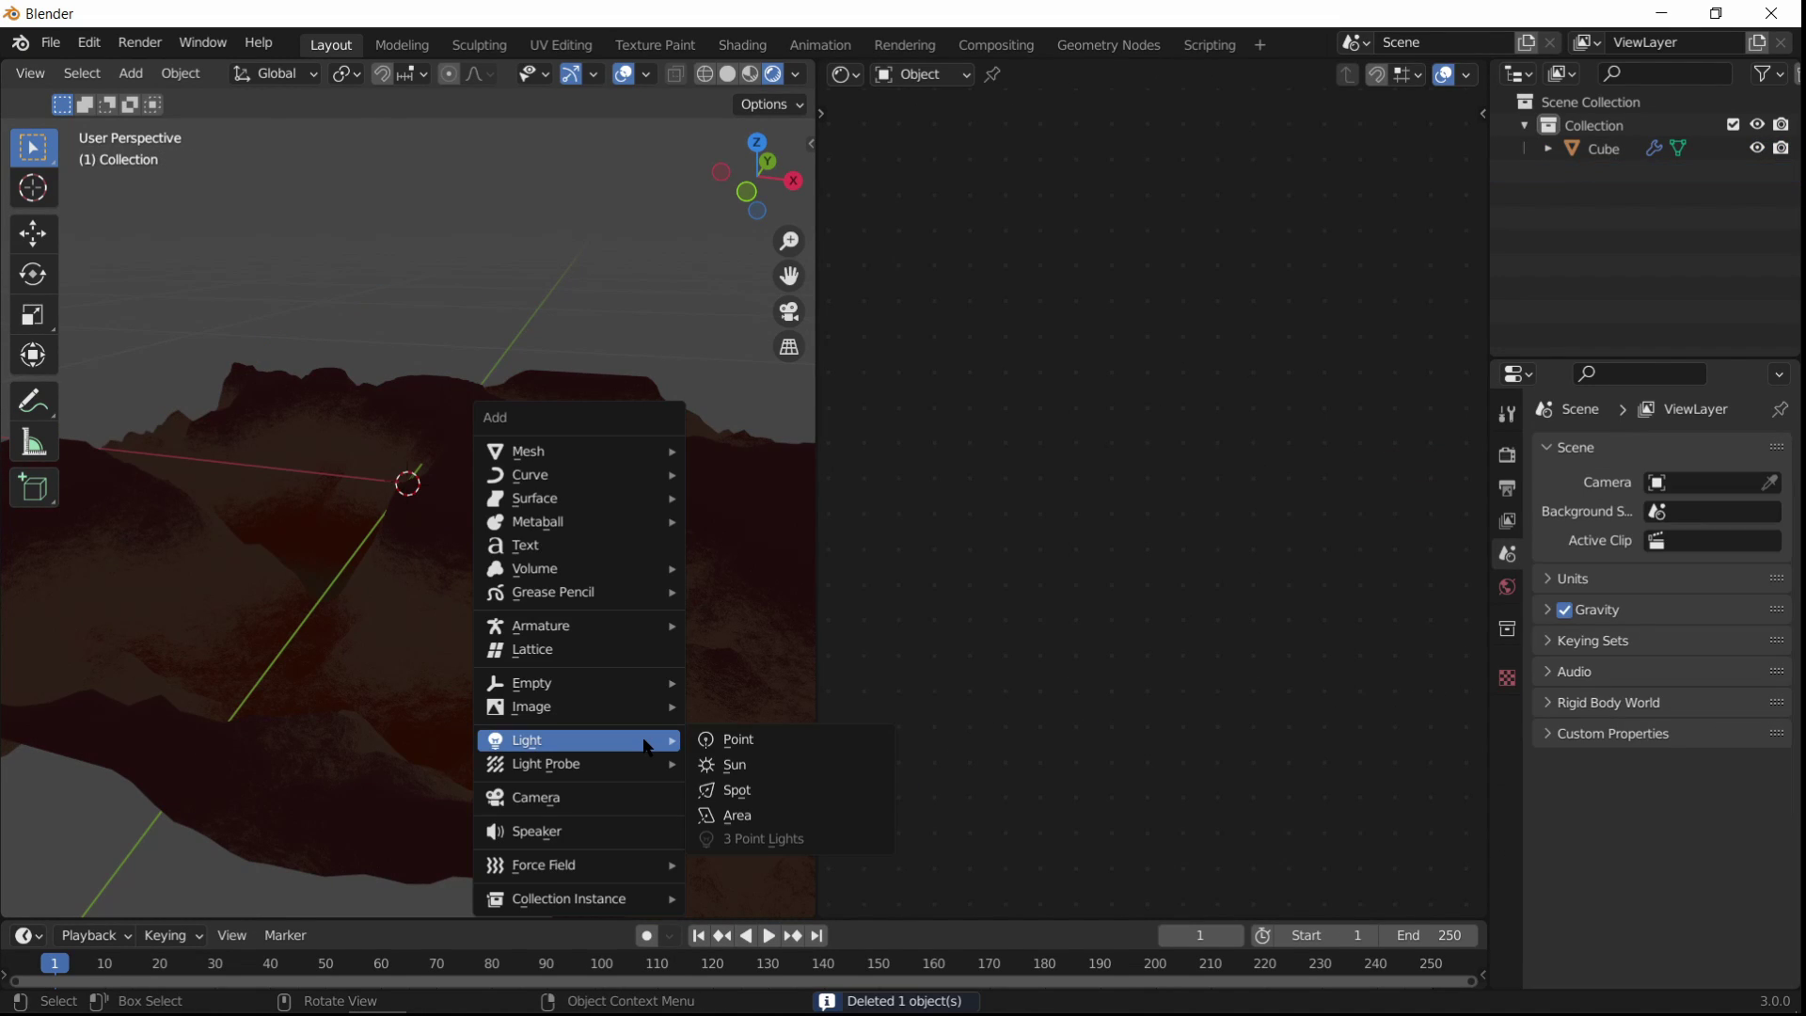
{"action": "left_click", "coordinate": [748, 762]}
{"action": "middle_click_drag", "start_coordinate": [549, 636], "coordinate": [536, 644]}
{"action": "key", "text": "r"}
{"action": "key", "text": "x"}
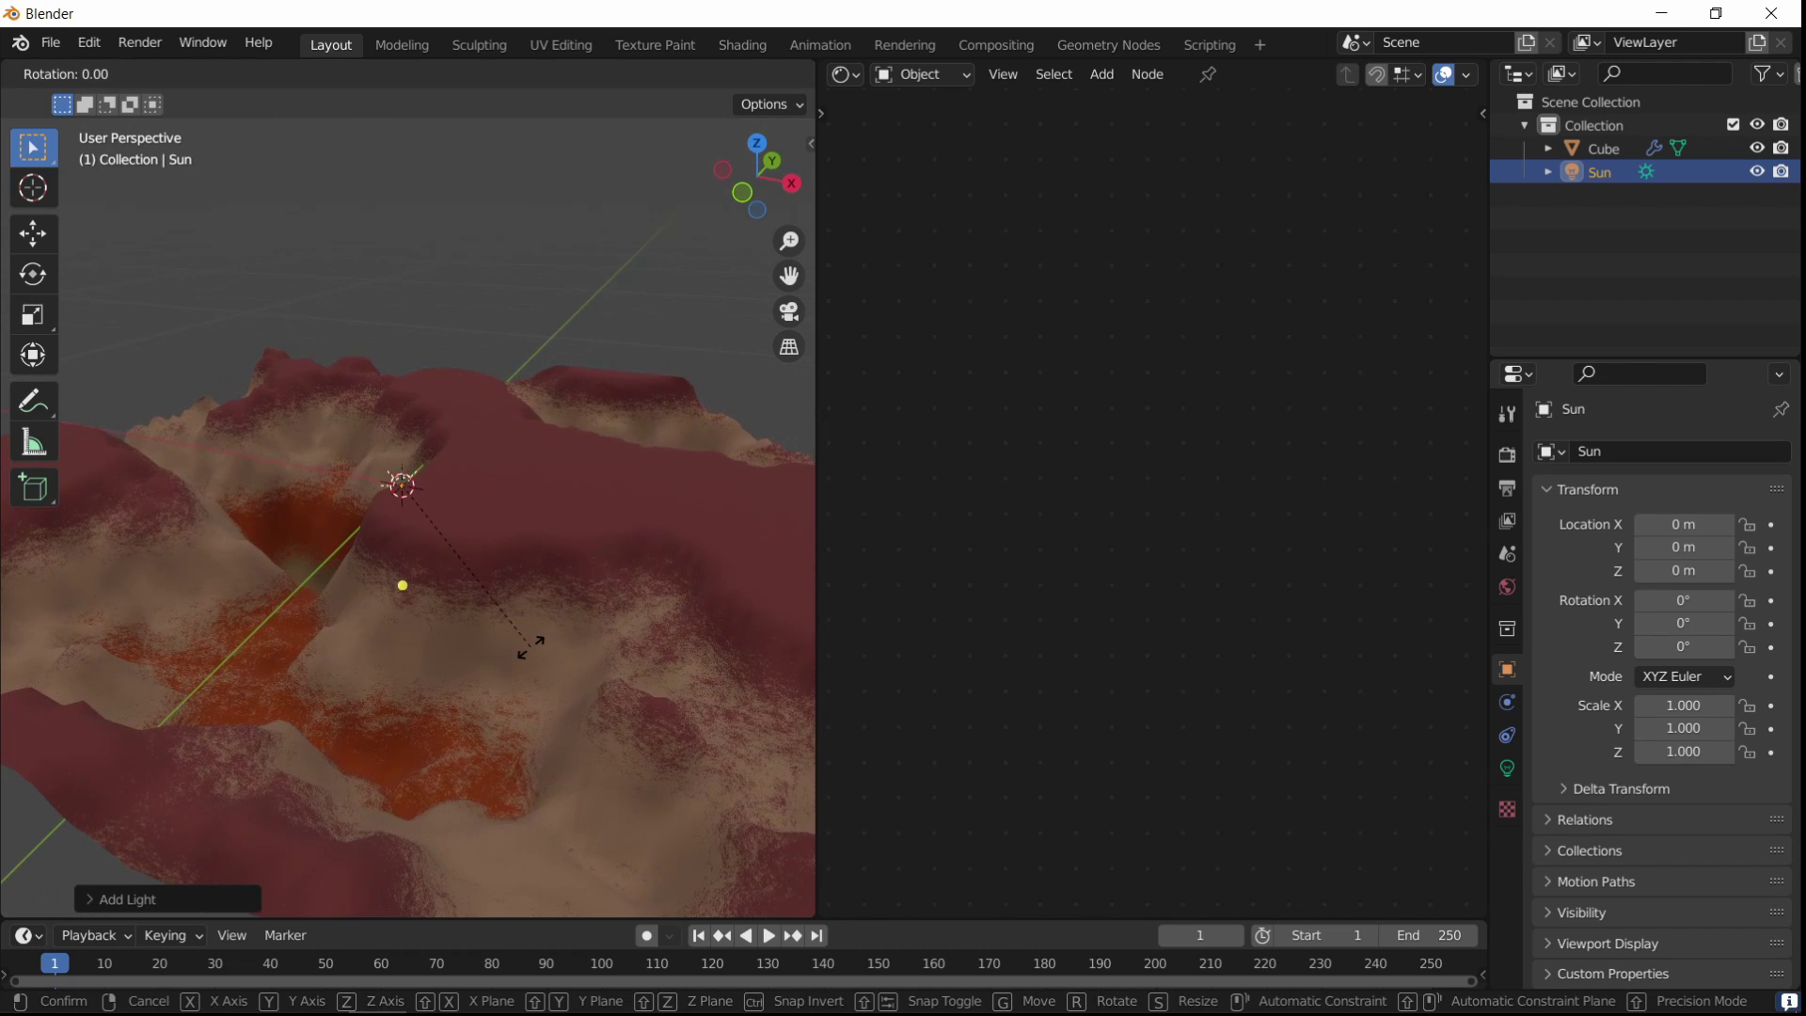
{"action": "type", "text": "5"}
{"action": "key", "text": "Return"}
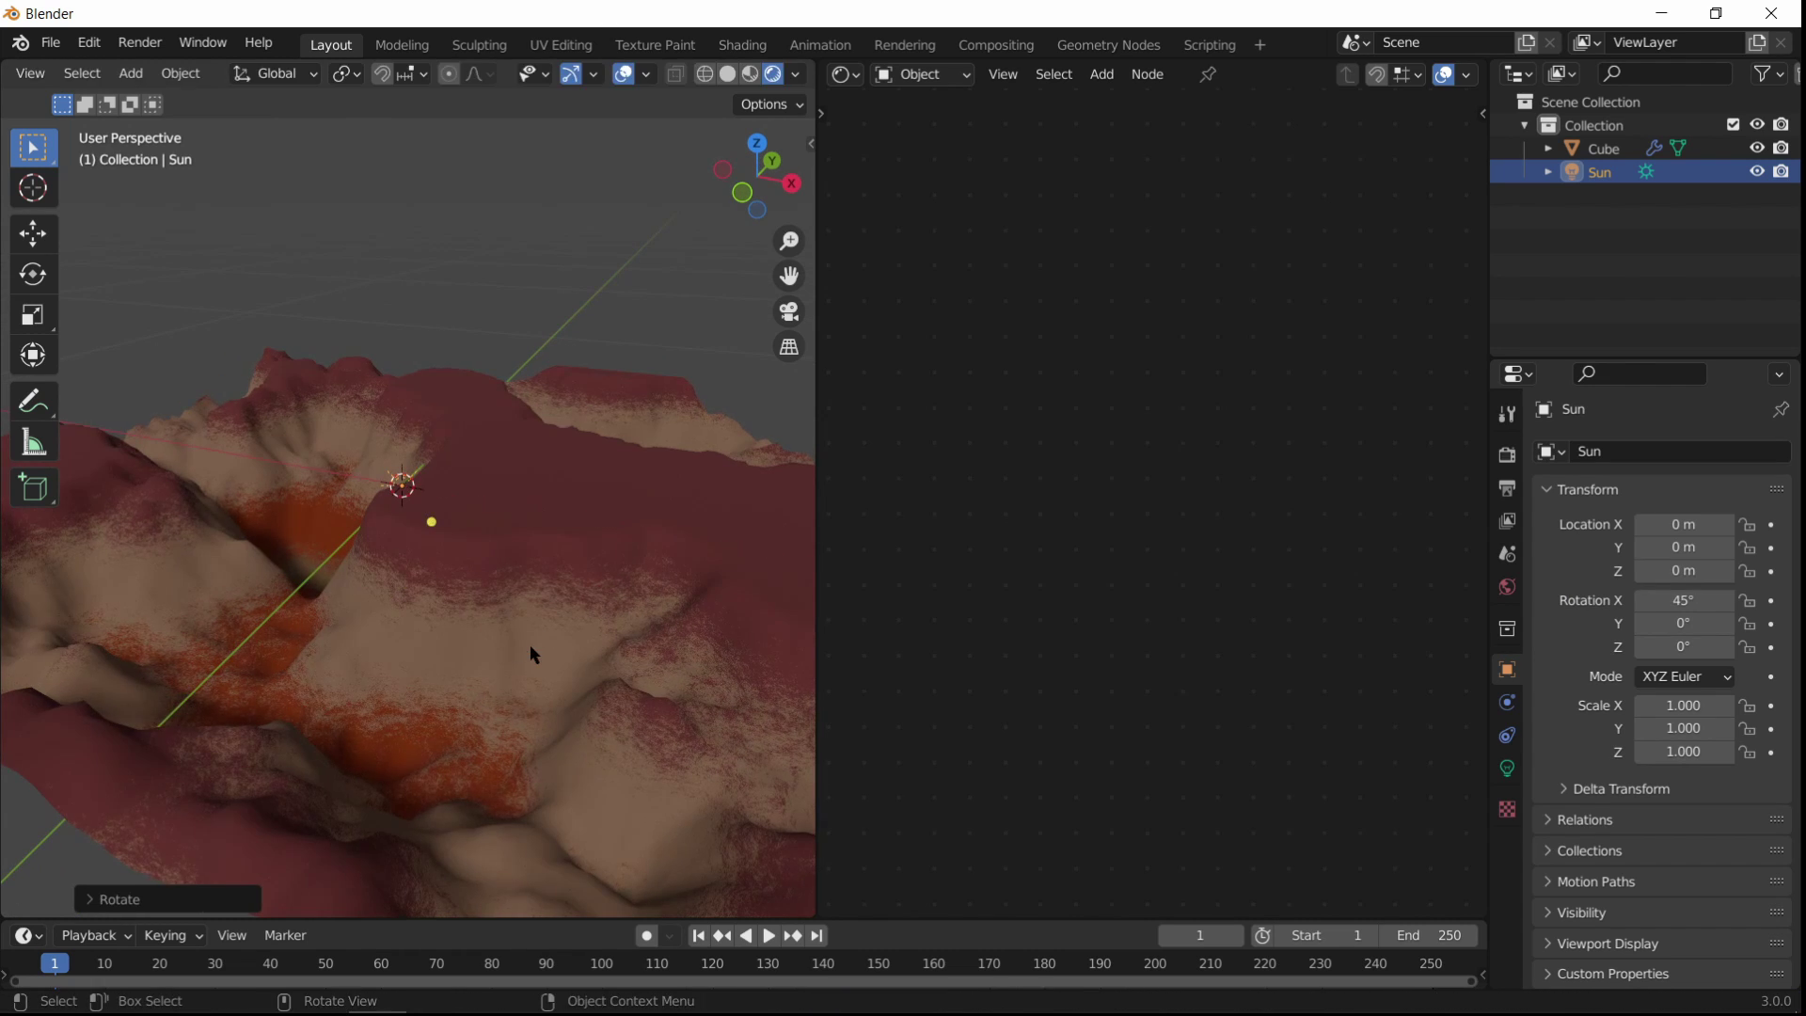
Step: Rotate the Sun light about the Z axis so that it shines across the canyon from another direction
{"action": "key", "text": "r"}
{"action": "key", "text": "z"}
{"action": "key", "text": "Return"}
{"action": "middle_click_drag", "start_coordinate": [532, 647], "coordinate": [583, 642]}
Step: Try a Sun light Strength of 10 and settle on a Strength of 5
{"action": "left_click", "coordinate": [1506, 767]}
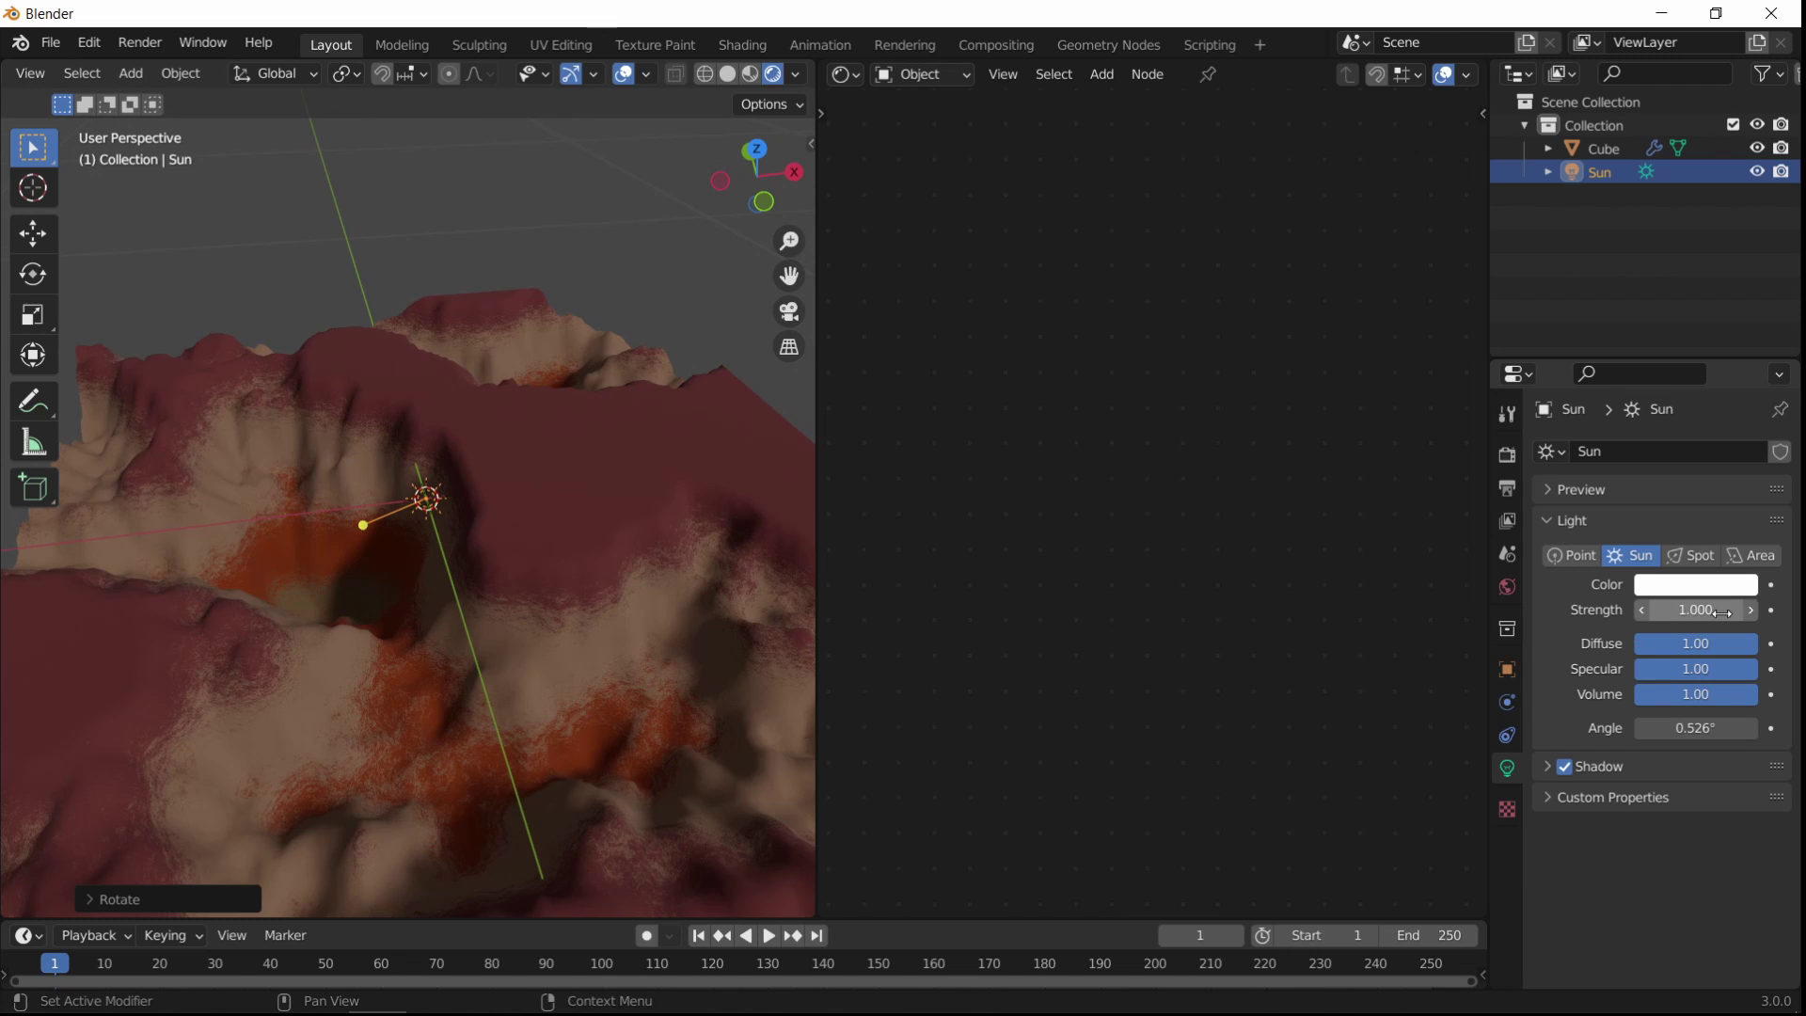
{"action": "type", "text": "10"}
{"action": "key", "text": "Return"}
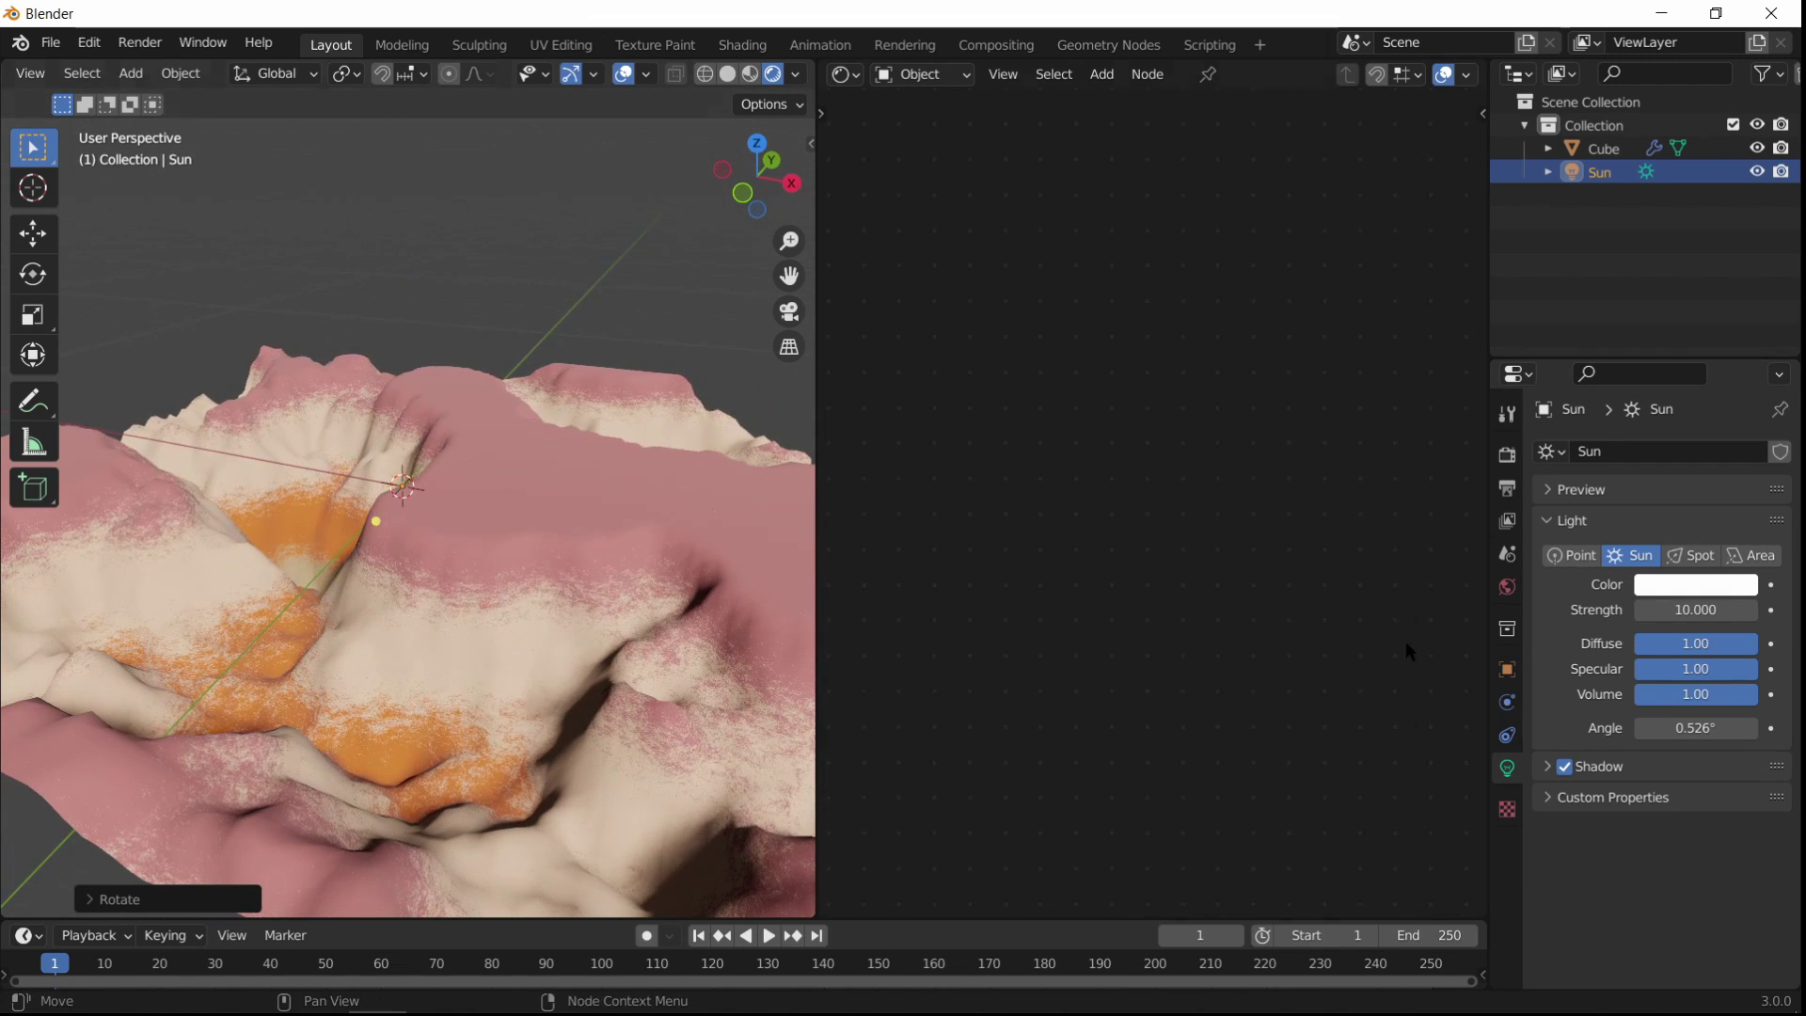
{"action": "key", "text": "Return"}
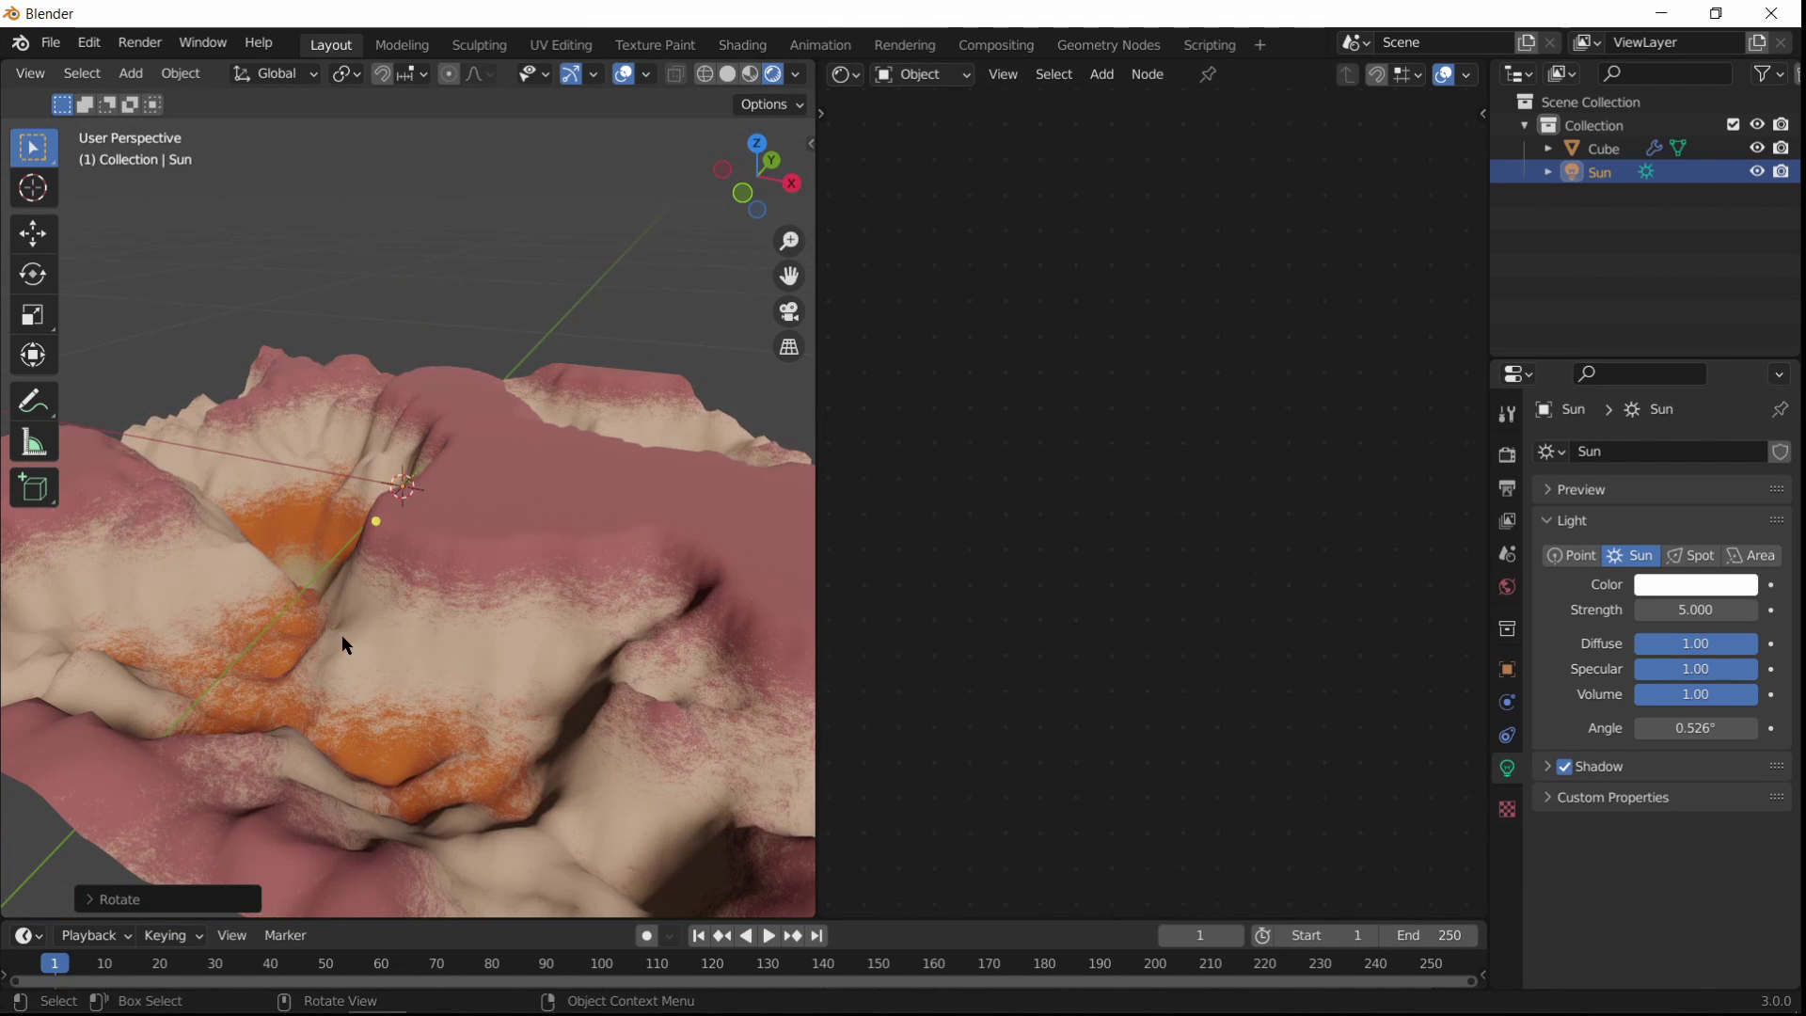
Step: Select the canyon terrain and set its material's Noise Texture Distortion to 6.6
{"action": "middle_click_drag", "start_coordinate": [341, 635], "coordinate": [539, 600]}
{"action": "left_click", "coordinate": [539, 600]}
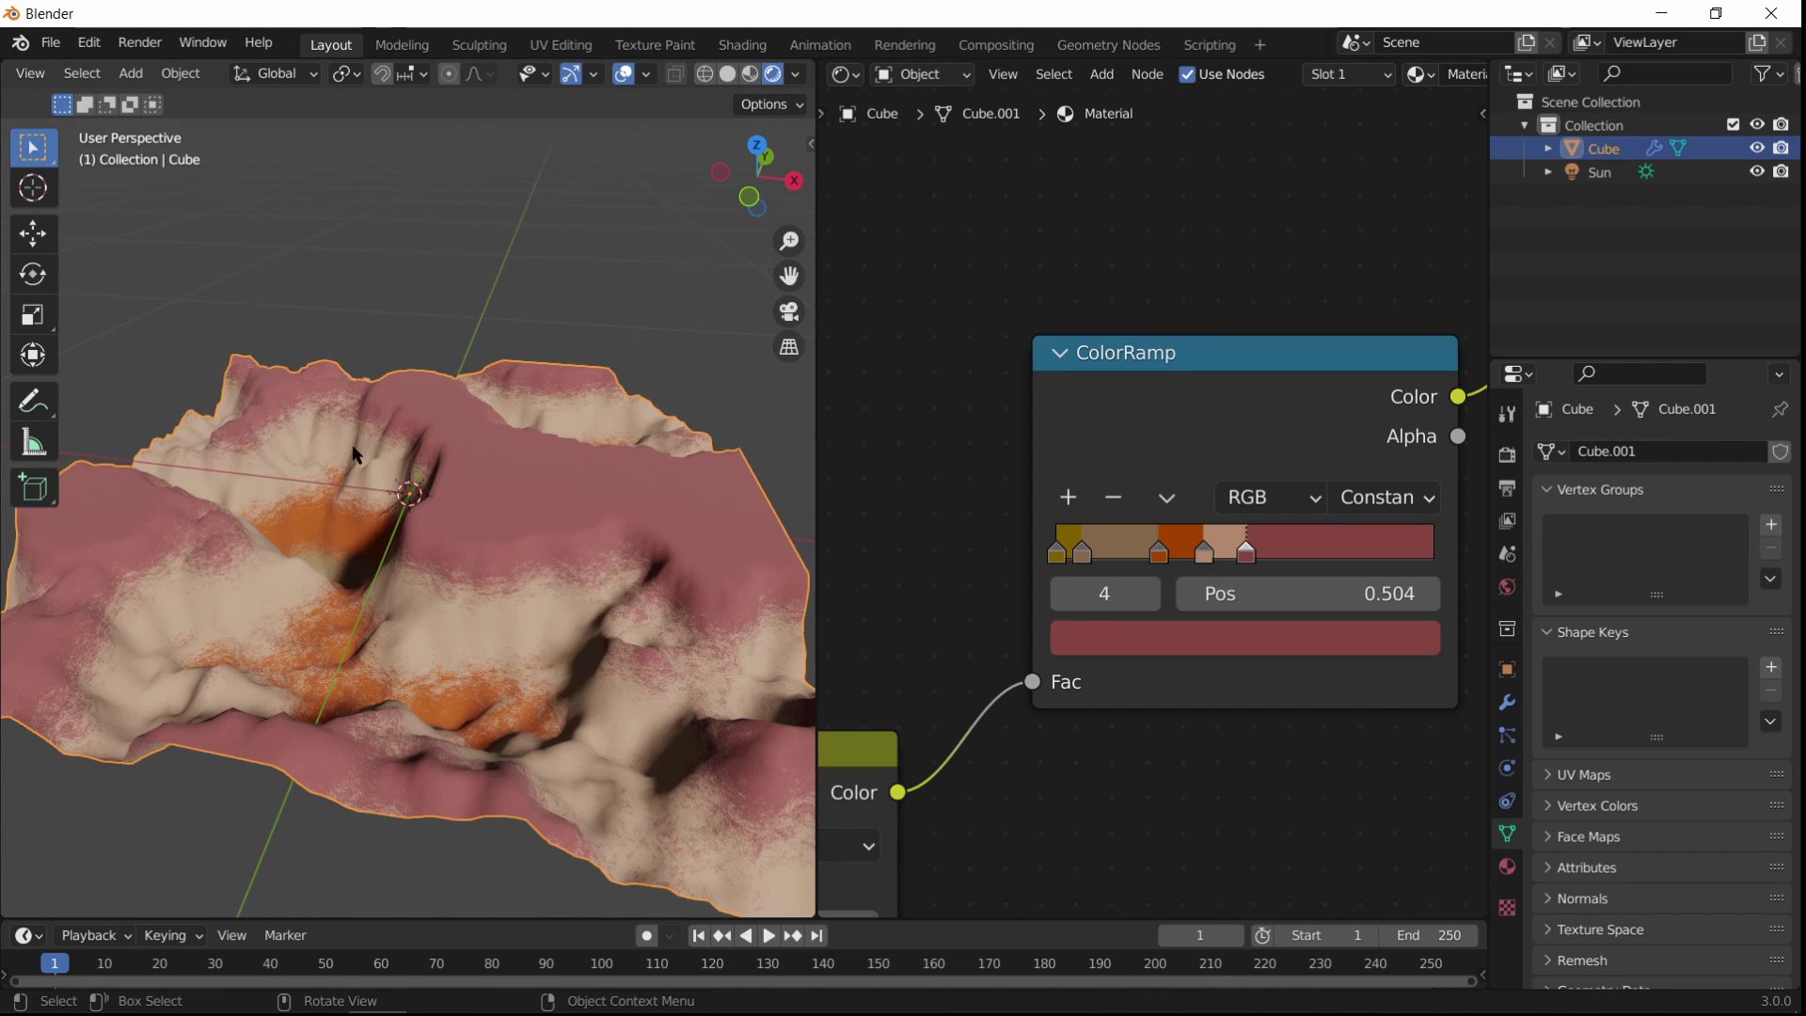
{"action": "middle_click_drag", "start_coordinate": [354, 456], "coordinate": [508, 578]}
{"action": "middle_click_drag", "start_coordinate": [1159, 658], "coordinate": [1333, 481]}
{"action": "middle_click_drag", "start_coordinate": [1168, 683], "coordinate": [1214, 705]}
{"action": "scroll", "coordinate": [1080, 740], "scroll_direction": "up", "scroll_amount": 1}
{"action": "scroll", "coordinate": [1080, 741], "scroll_direction": "down", "scroll_amount": 7}
{"action": "middle_click_drag", "start_coordinate": [1104, 816], "coordinate": [1334, 452]}
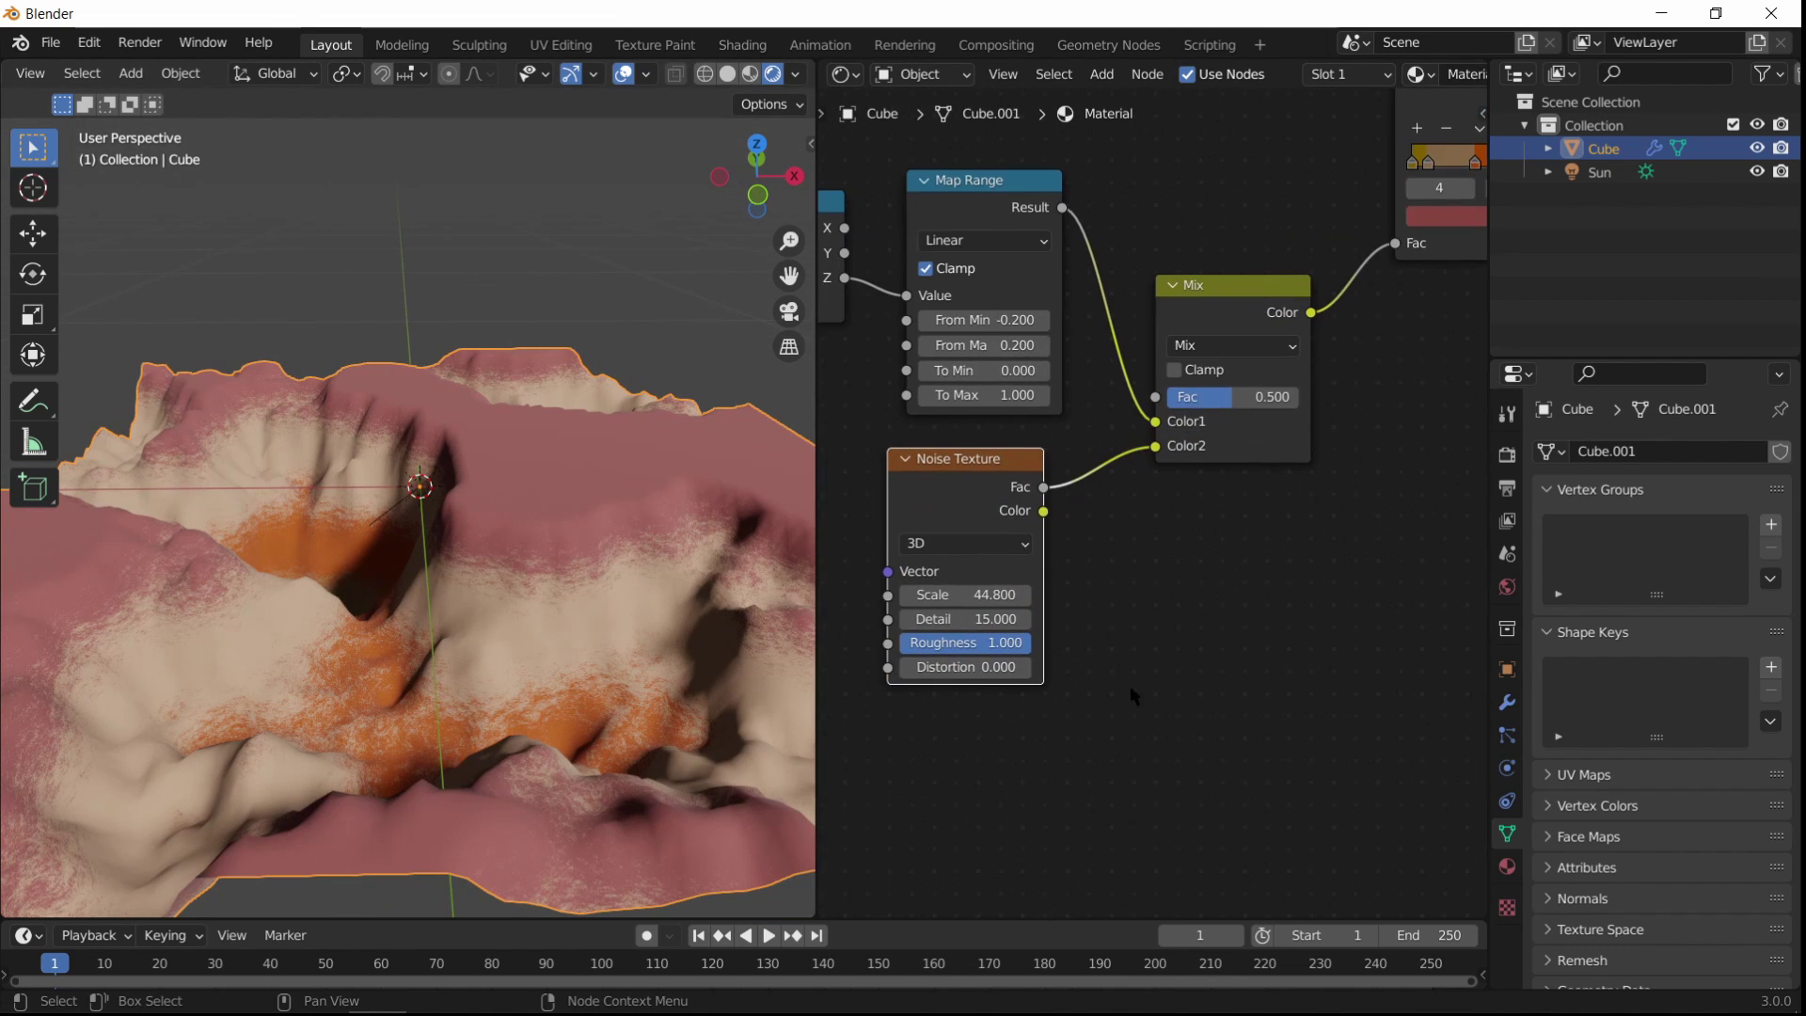
{"action": "scroll", "coordinate": [1213, 658], "scroll_direction": "up", "scroll_amount": 7}
{"action": "middle_click_drag", "start_coordinate": [1034, 607], "coordinate": [1227, 569]}
{"action": "scroll", "coordinate": [1223, 602], "scroll_direction": "up", "scroll_amount": 2}
{"action": "left_click_drag", "start_coordinate": [1142, 802], "coordinate": [1248, 802]}
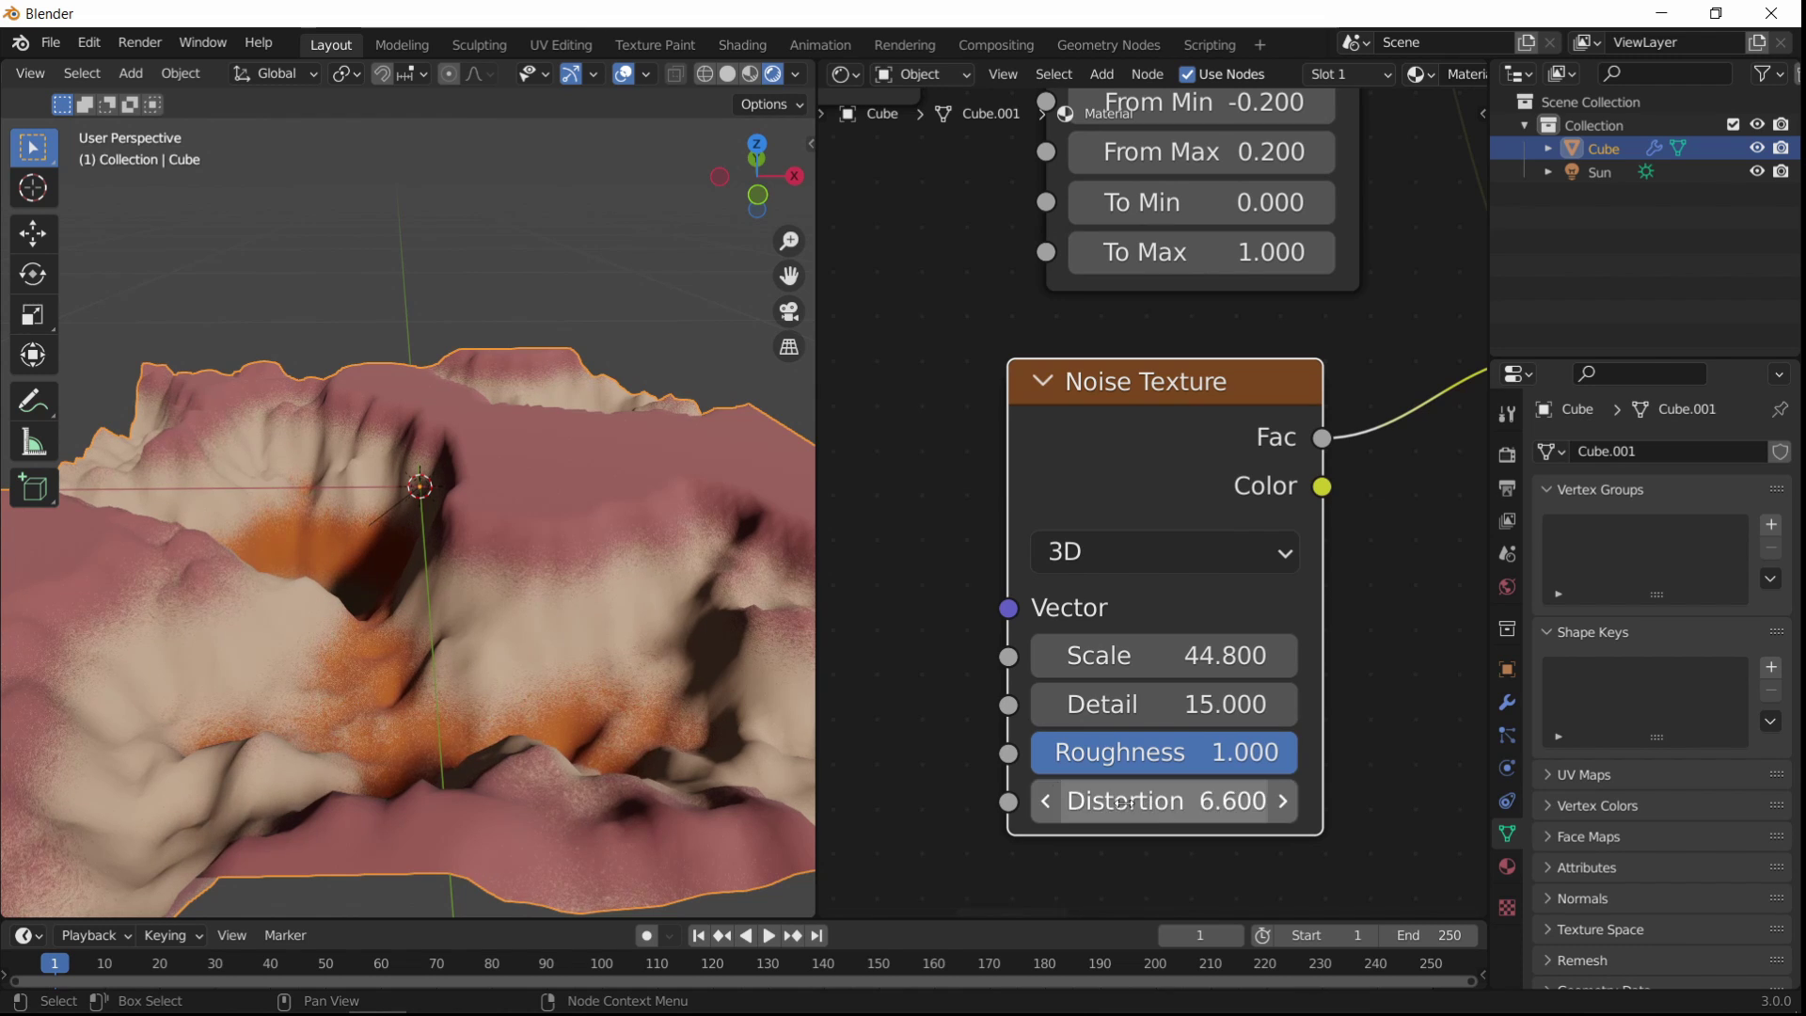
Step: Lower the Noise Texture's Scale to 38.5 to adjust the swirls along the colour band edges
{"action": "scroll", "coordinate": [660, 652], "scroll_direction": "up", "scroll_amount": 3}
{"action": "middle_click_drag", "start_coordinate": [661, 652], "coordinate": [584, 612]}
{"action": "scroll", "coordinate": [590, 607], "scroll_direction": "up", "scroll_amount": 7}
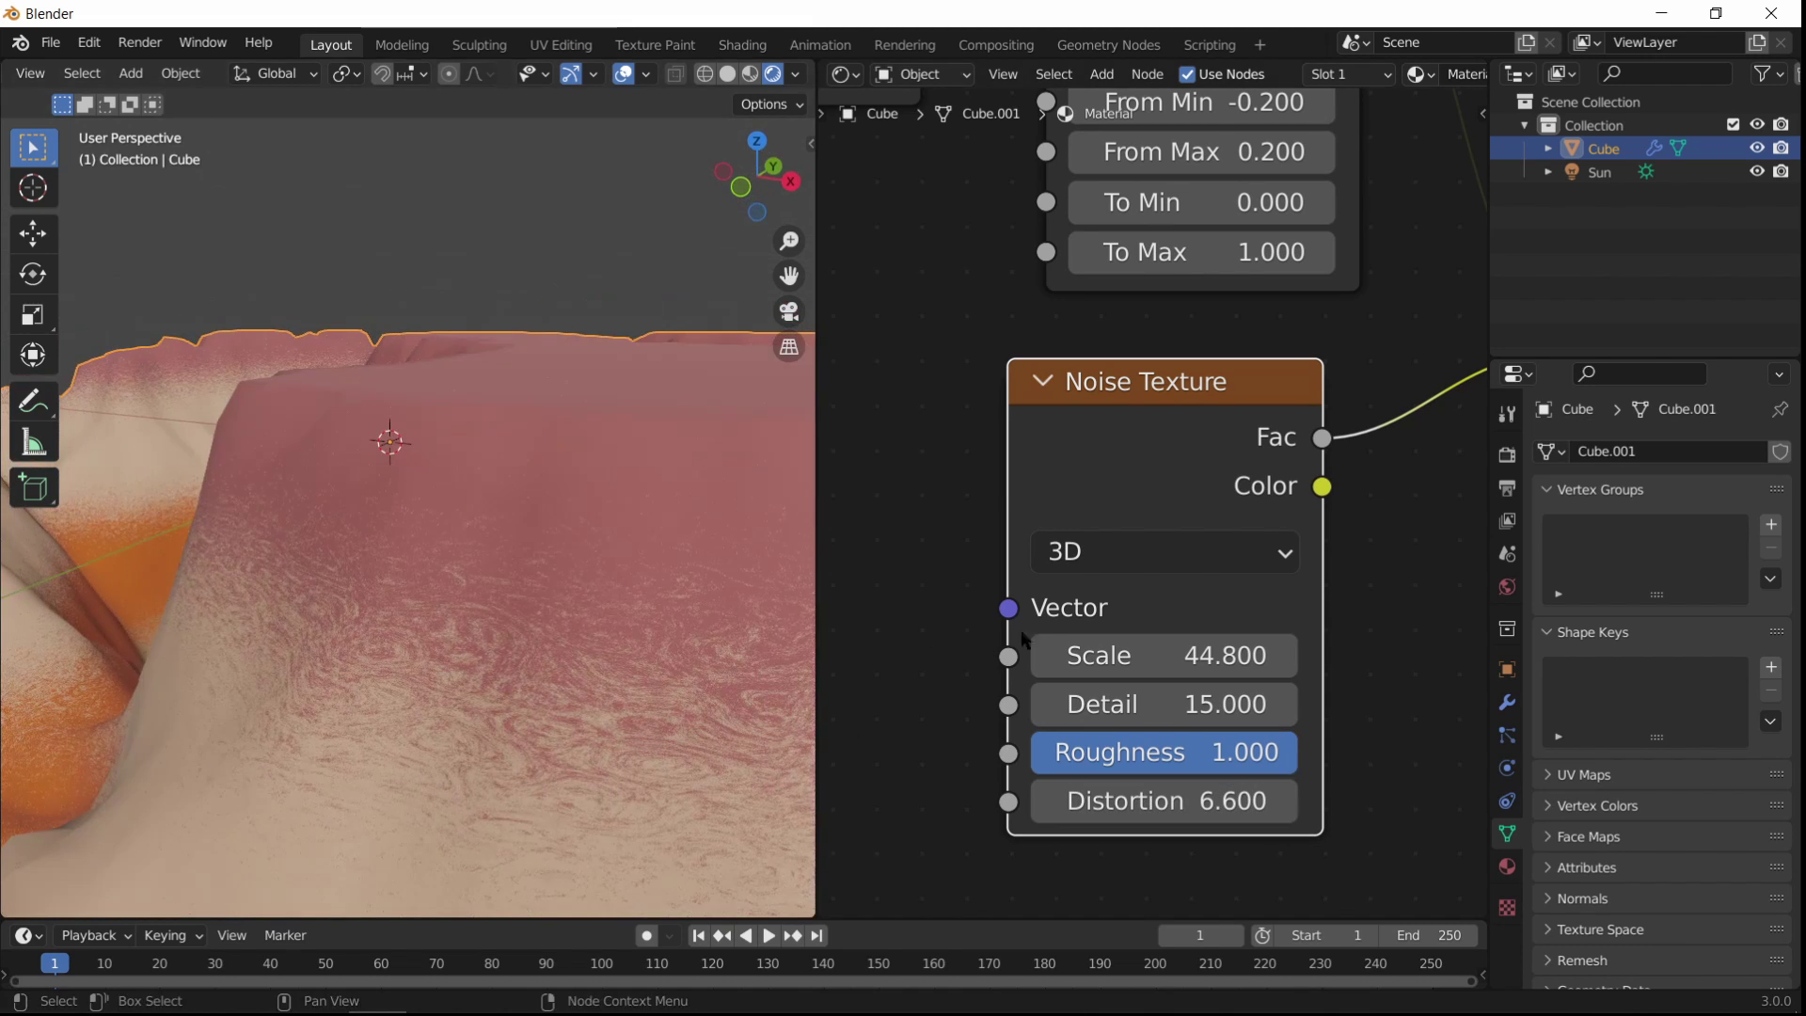
{"action": "left_click_drag", "start_coordinate": [1137, 633], "coordinate": [1020, 633]}
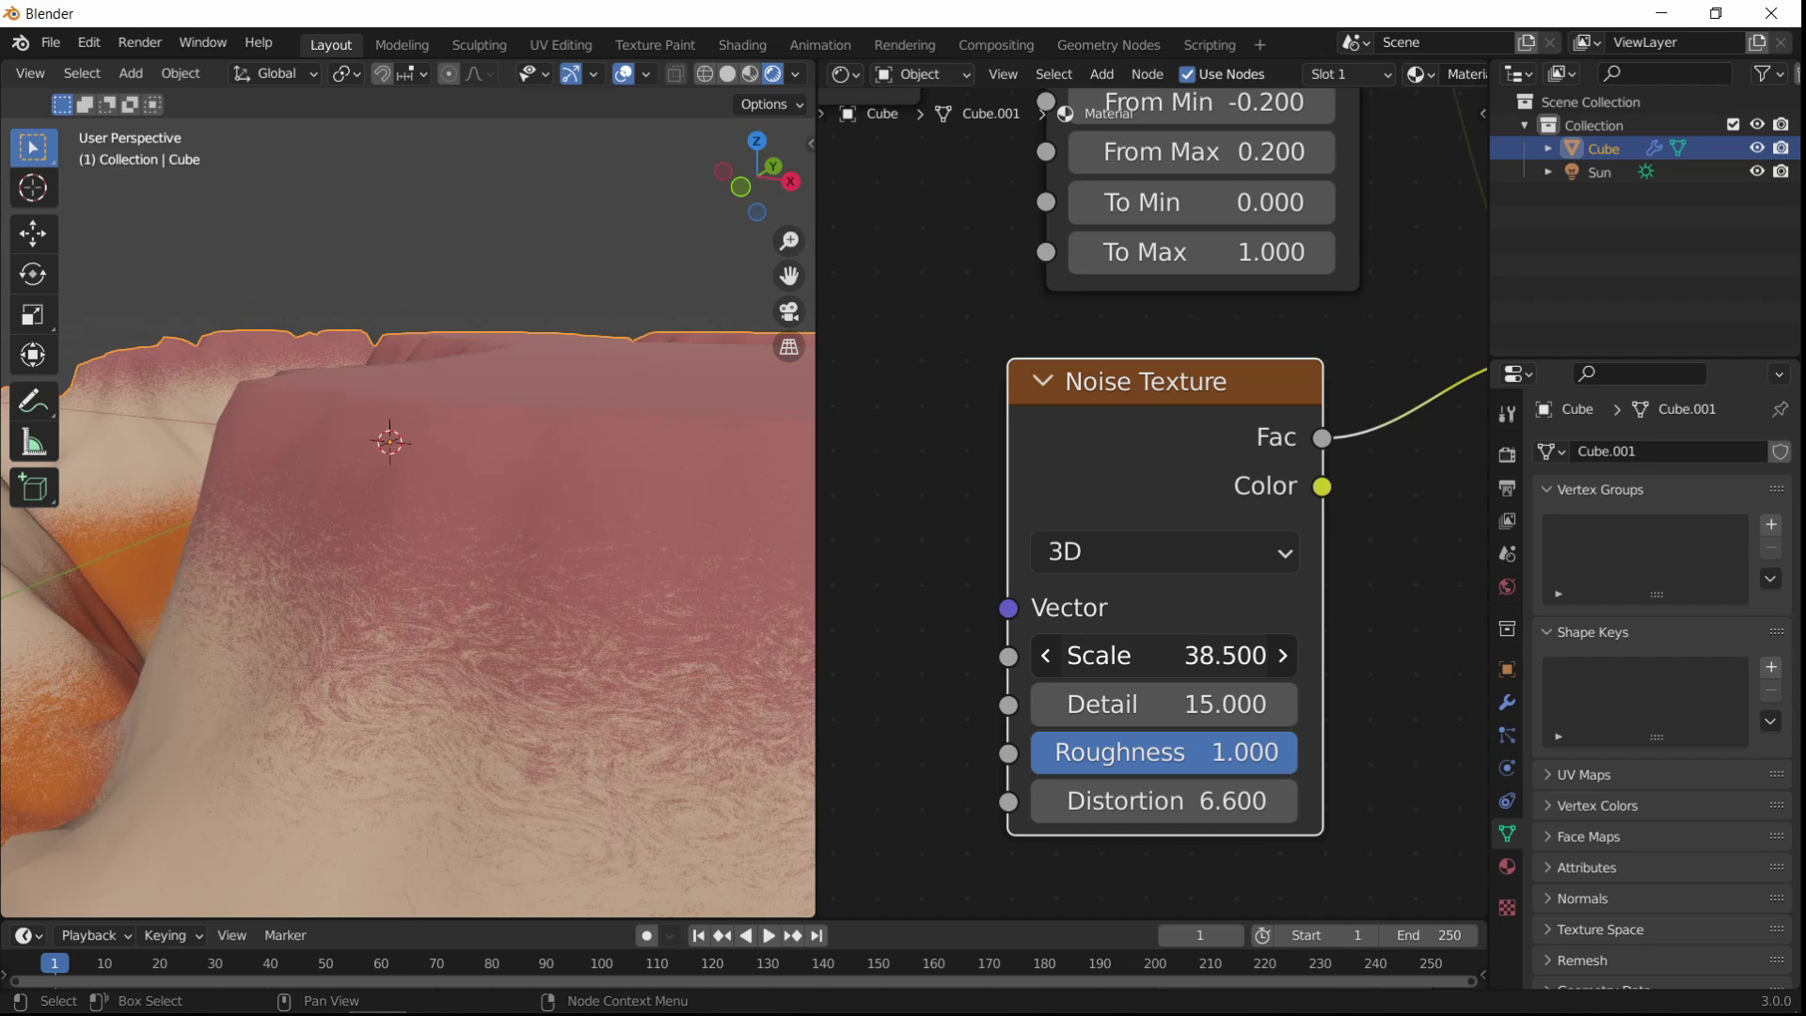
{"action": "scroll", "coordinate": [572, 677], "scroll_direction": "down", "scroll_amount": 7}
{"action": "middle_click_drag", "start_coordinate": [541, 569], "coordinate": [594, 463]}
{"action": "middle_click_drag", "start_coordinate": [702, 468], "coordinate": [328, 671]}
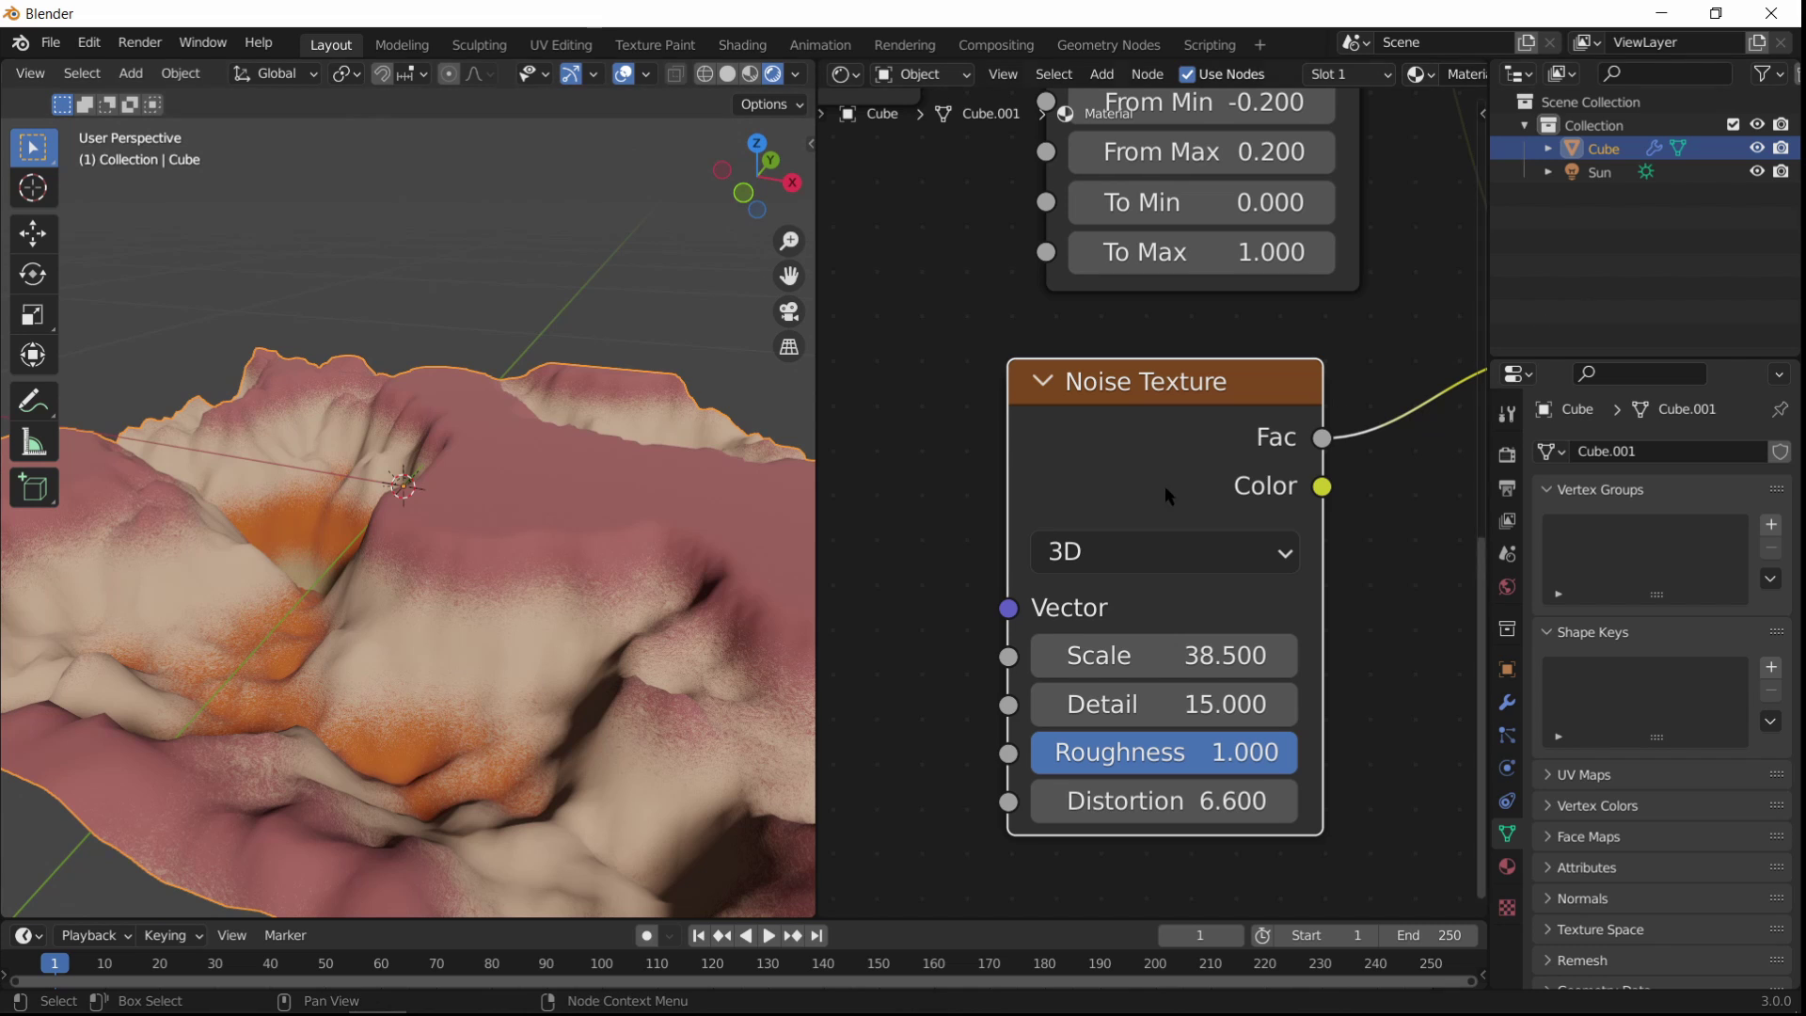
Step: Shift the ColorRamp's lower stops closer to the dark red stop, placing the first, yellow-brown stop at position 0.225
{"action": "scroll", "coordinate": [1164, 485], "scroll_direction": "down", "scroll_amount": 6}
{"action": "middle_click_drag", "start_coordinate": [1187, 434], "coordinate": [877, 845]}
{"action": "middle_click_drag", "start_coordinate": [1415, 470], "coordinate": [1136, 570]}
{"action": "scroll", "coordinate": [1149, 572], "scroll_direction": "up", "scroll_amount": 4}
{"action": "scroll", "coordinate": [1149, 572], "scroll_direction": "up", "scroll_amount": 1}
{"action": "middle_click_drag", "start_coordinate": [1349, 560], "coordinate": [1000, 633]}
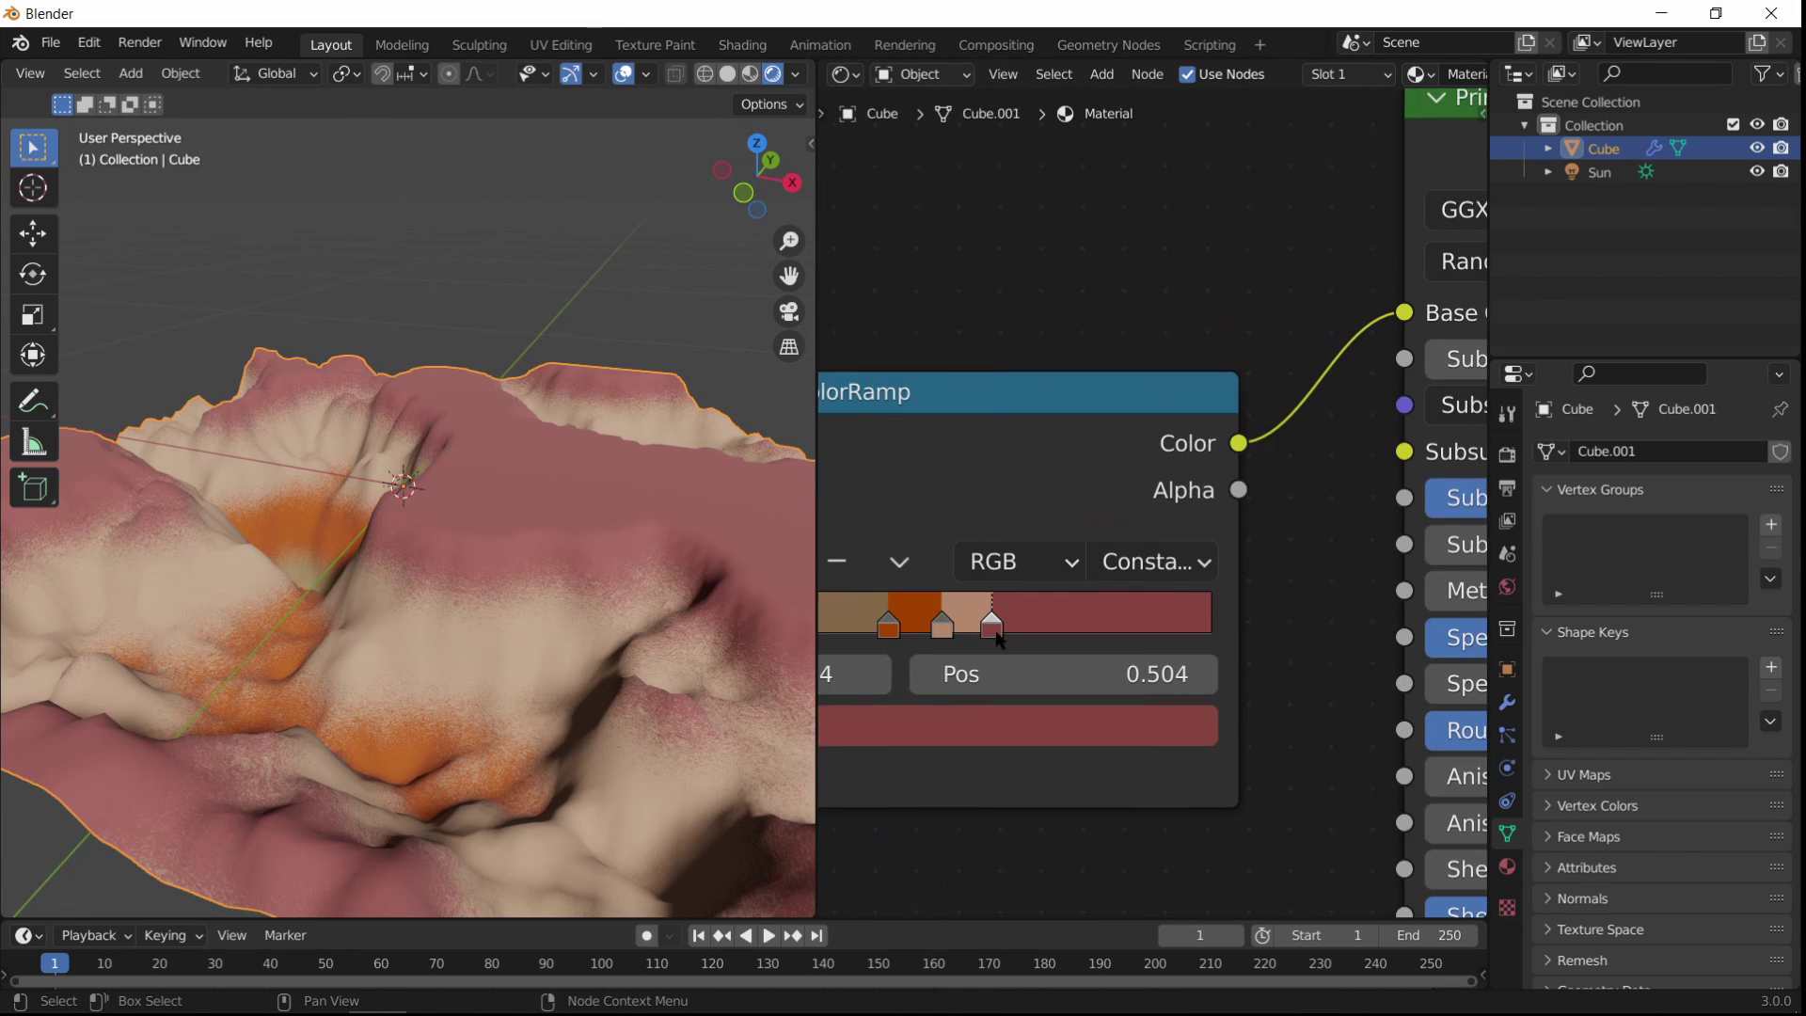
{"action": "scroll", "coordinate": [999, 632], "scroll_direction": "up", "scroll_amount": 4}
{"action": "middle_click_drag", "start_coordinate": [1109, 627], "coordinate": [1240, 643]}
{"action": "left_click", "coordinate": [1062, 633]}
{"action": "left_click_drag", "start_coordinate": [1065, 642], "coordinate": [1035, 647]}
{"action": "left_click", "coordinate": [987, 635]}
{"action": "left_click_drag", "start_coordinate": [866, 636], "coordinate": [927, 645]}
{"action": "mouse_move", "coordinate": [1048, 647]}
{"action": "left_mouse_down"}
{"action": "mouse_move", "coordinate": [1086, 648]}
{"action": "mouse_move", "coordinate": [1053, 649]}
{"action": "left_mouse_up"}
{"action": "left_click_drag", "start_coordinate": [907, 639], "coordinate": [960, 641]}
{"action": "left_click_drag", "start_coordinate": [830, 637], "coordinate": [991, 642]}
{"action": "left_click", "coordinate": [955, 642]}
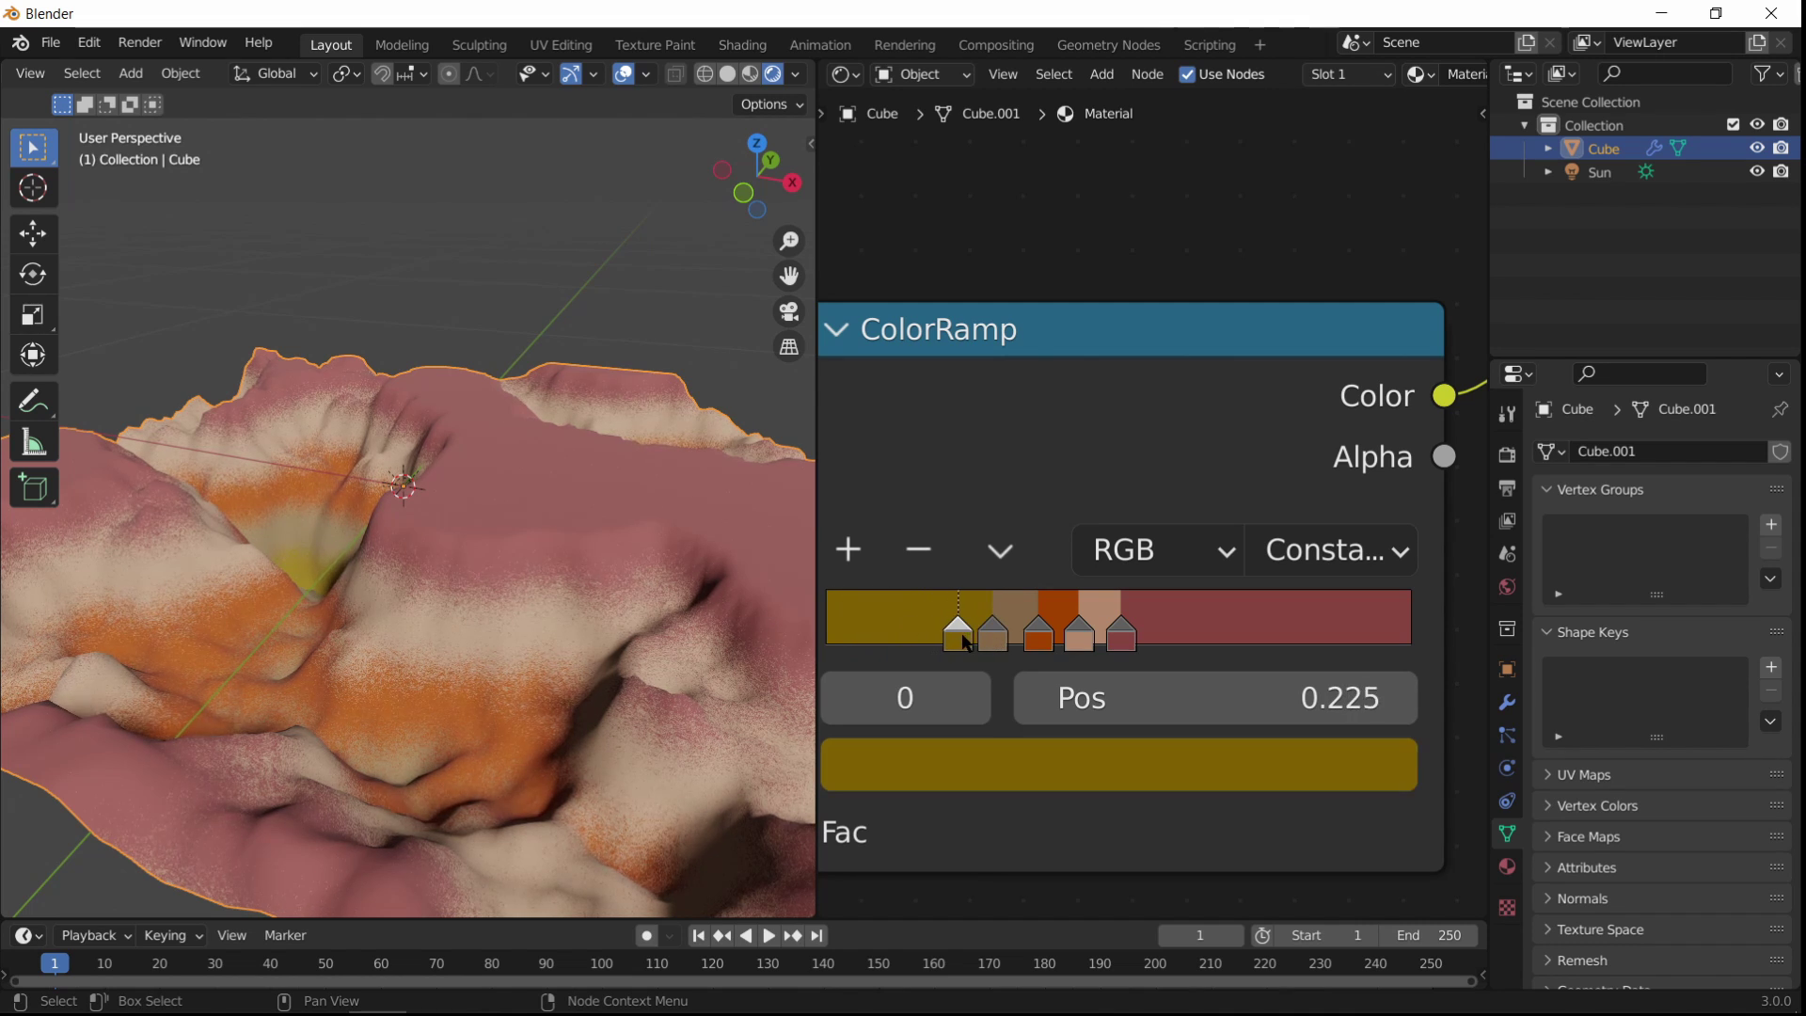
Step: Deselect the canyon terrain in the 3D viewport
{"action": "scroll", "coordinate": [996, 583], "scroll_direction": "down", "scroll_amount": 2}
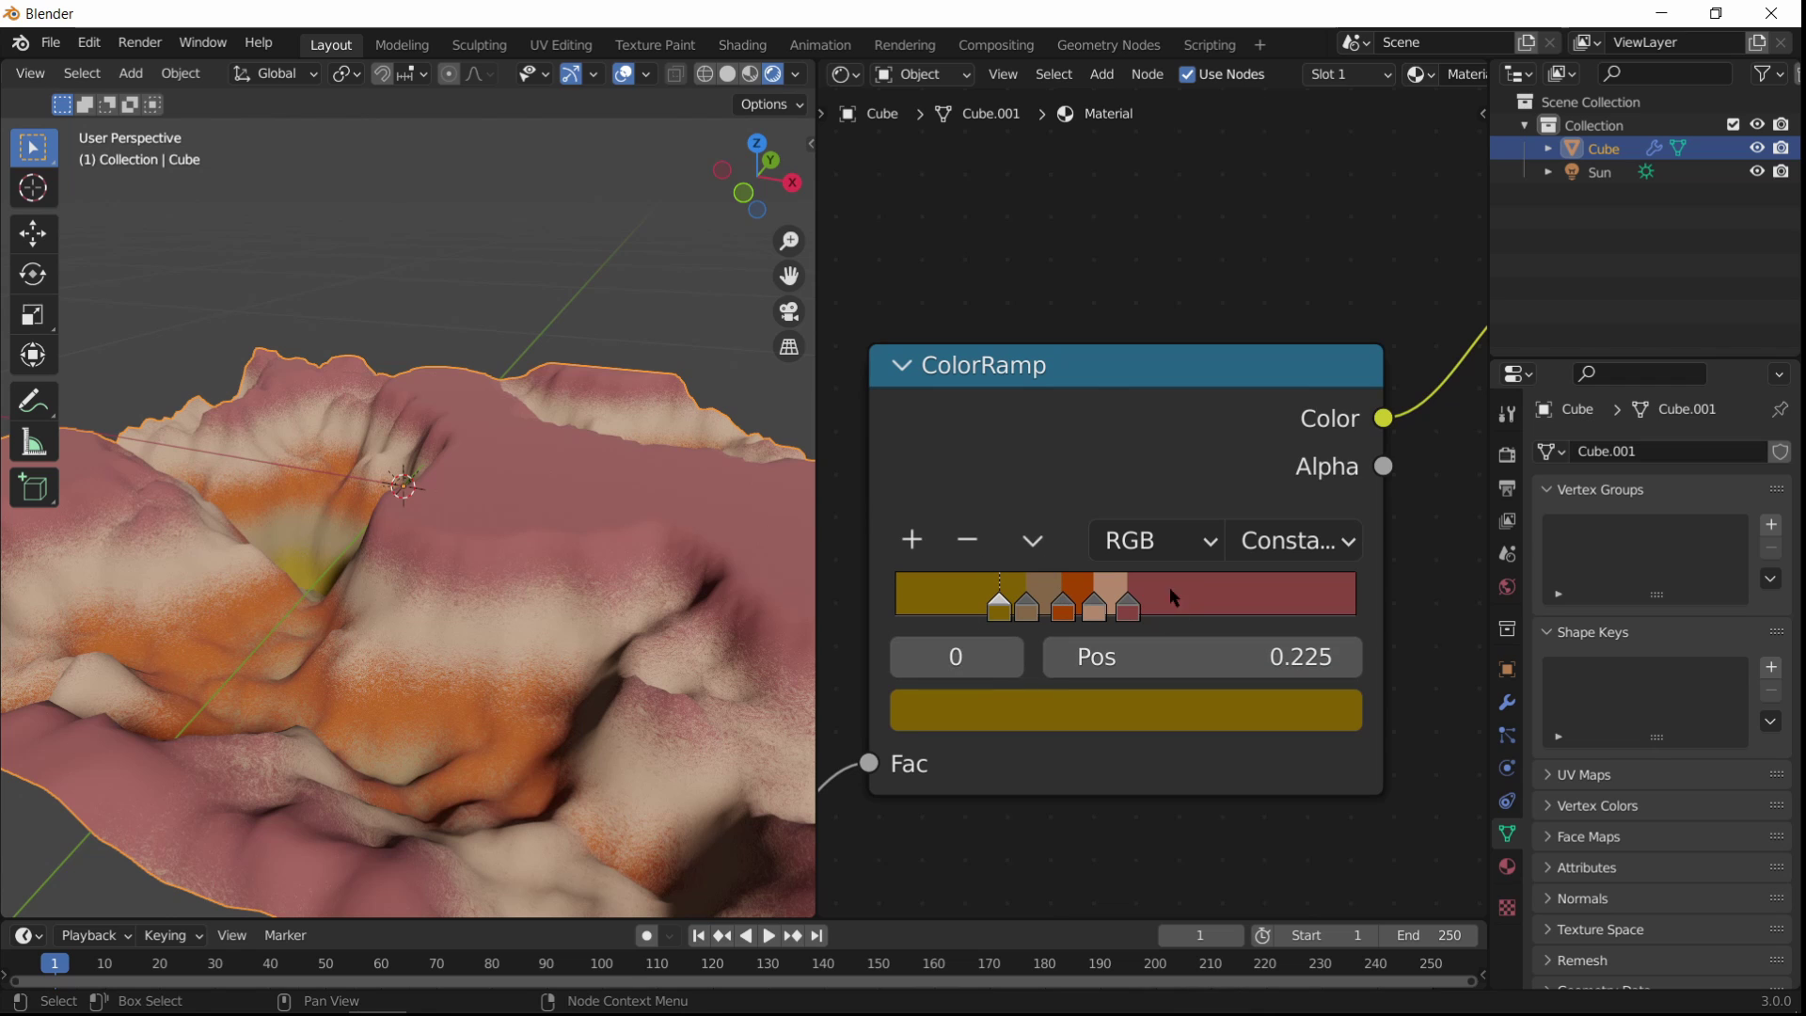
{"action": "middle_click_drag", "start_coordinate": [563, 611], "coordinate": [565, 564]}
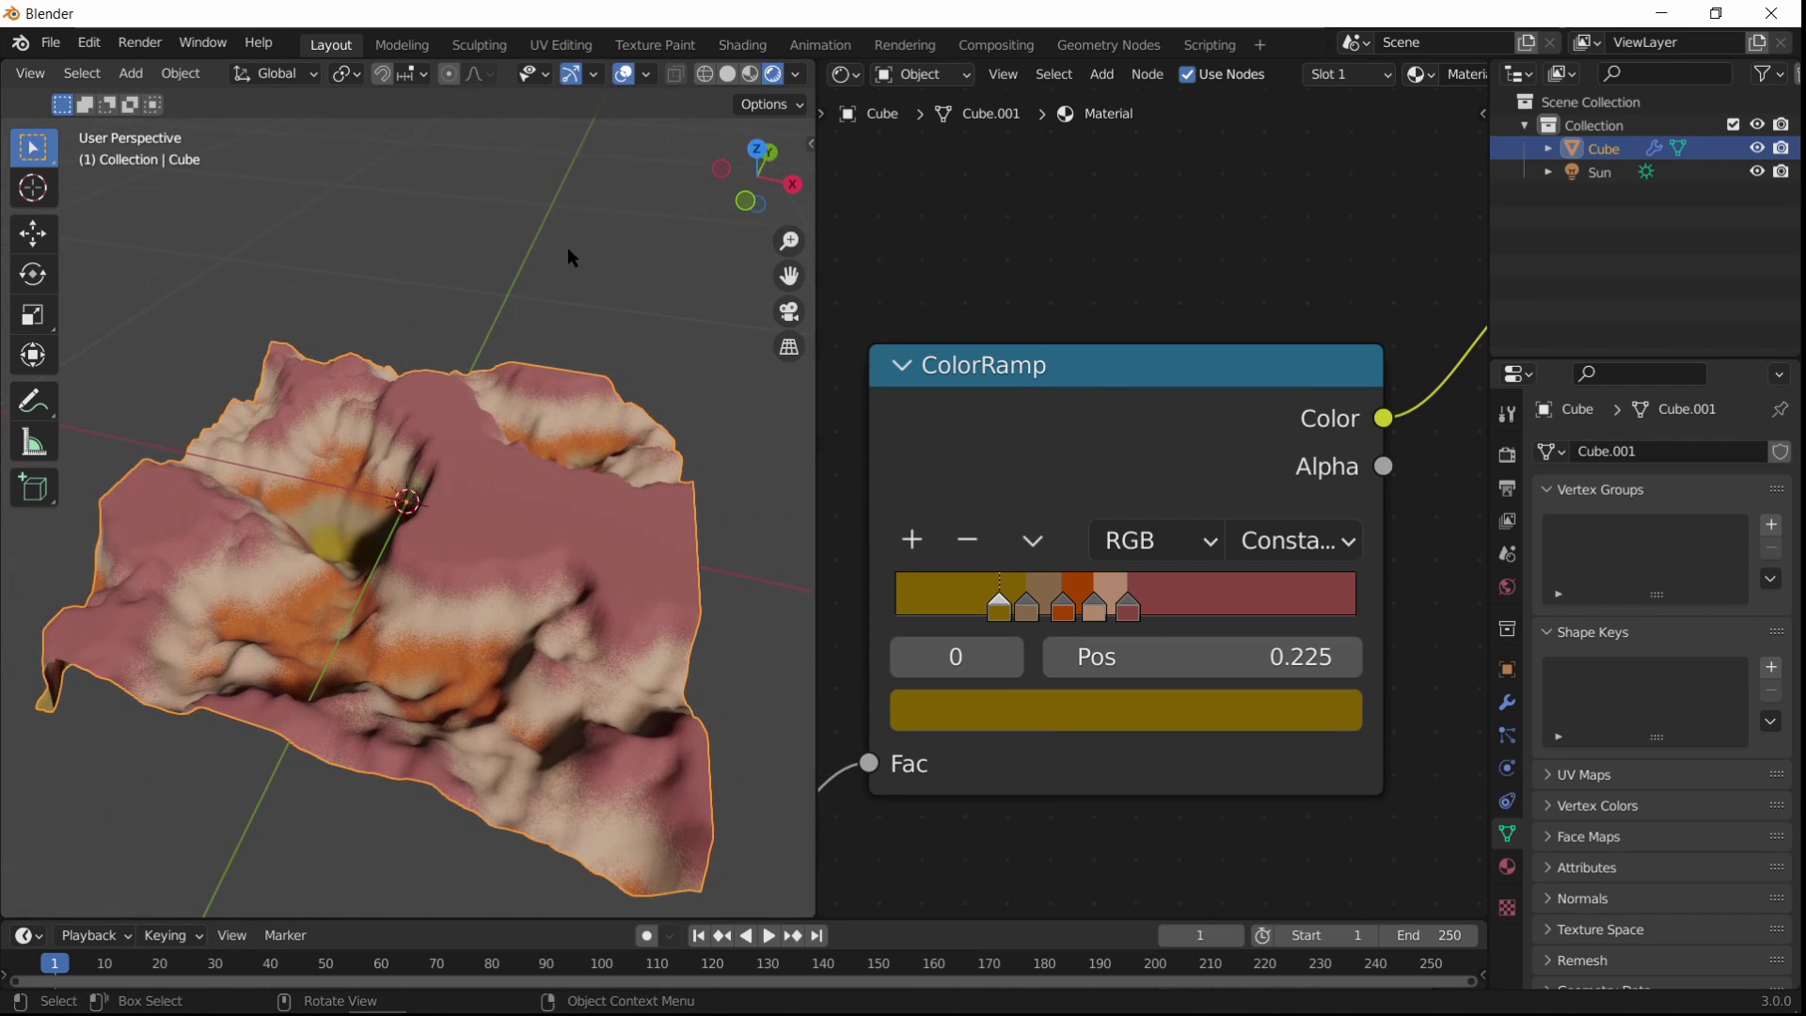
{"action": "left_click", "coordinate": [567, 246]}
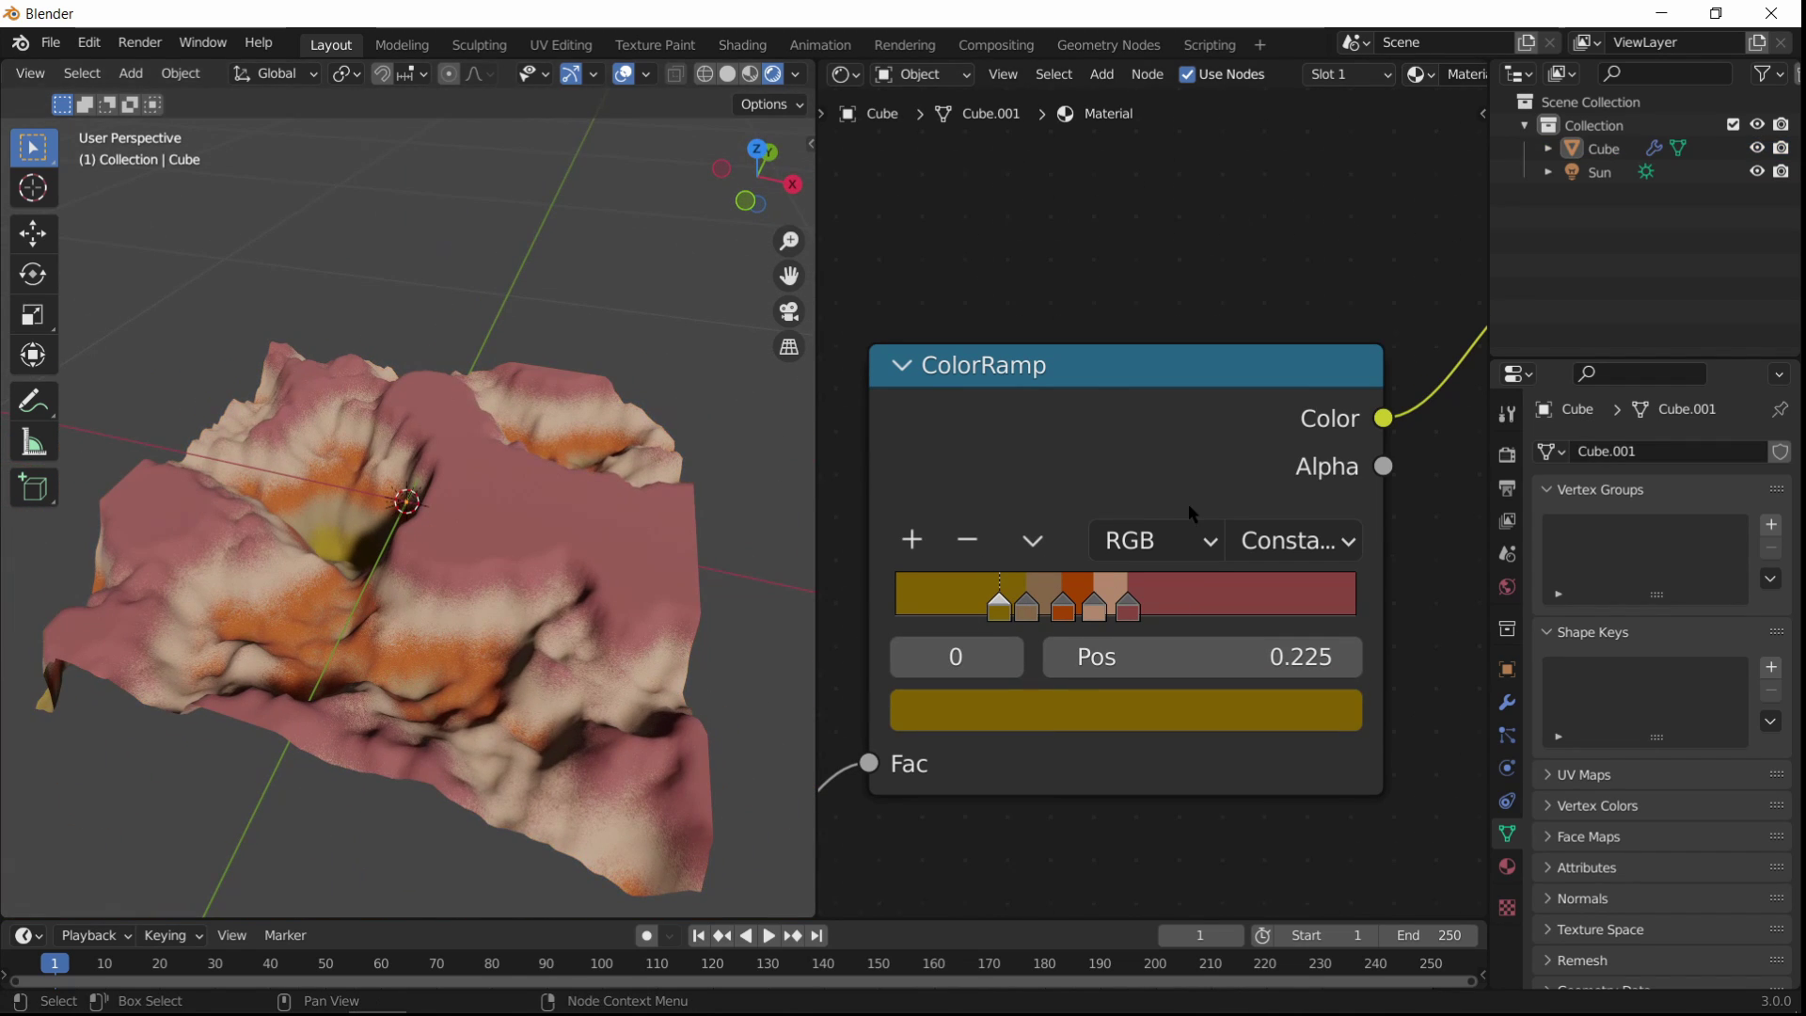
Step: Add a Bump node below the ColorRamp and connect its Normal output to the Principled BSDF's Normal input
{"action": "scroll", "coordinate": [1188, 504], "scroll_direction": "down", "scroll_amount": 5}
{"action": "middle_click_drag", "start_coordinate": [622, 534], "coordinate": [750, 528]}
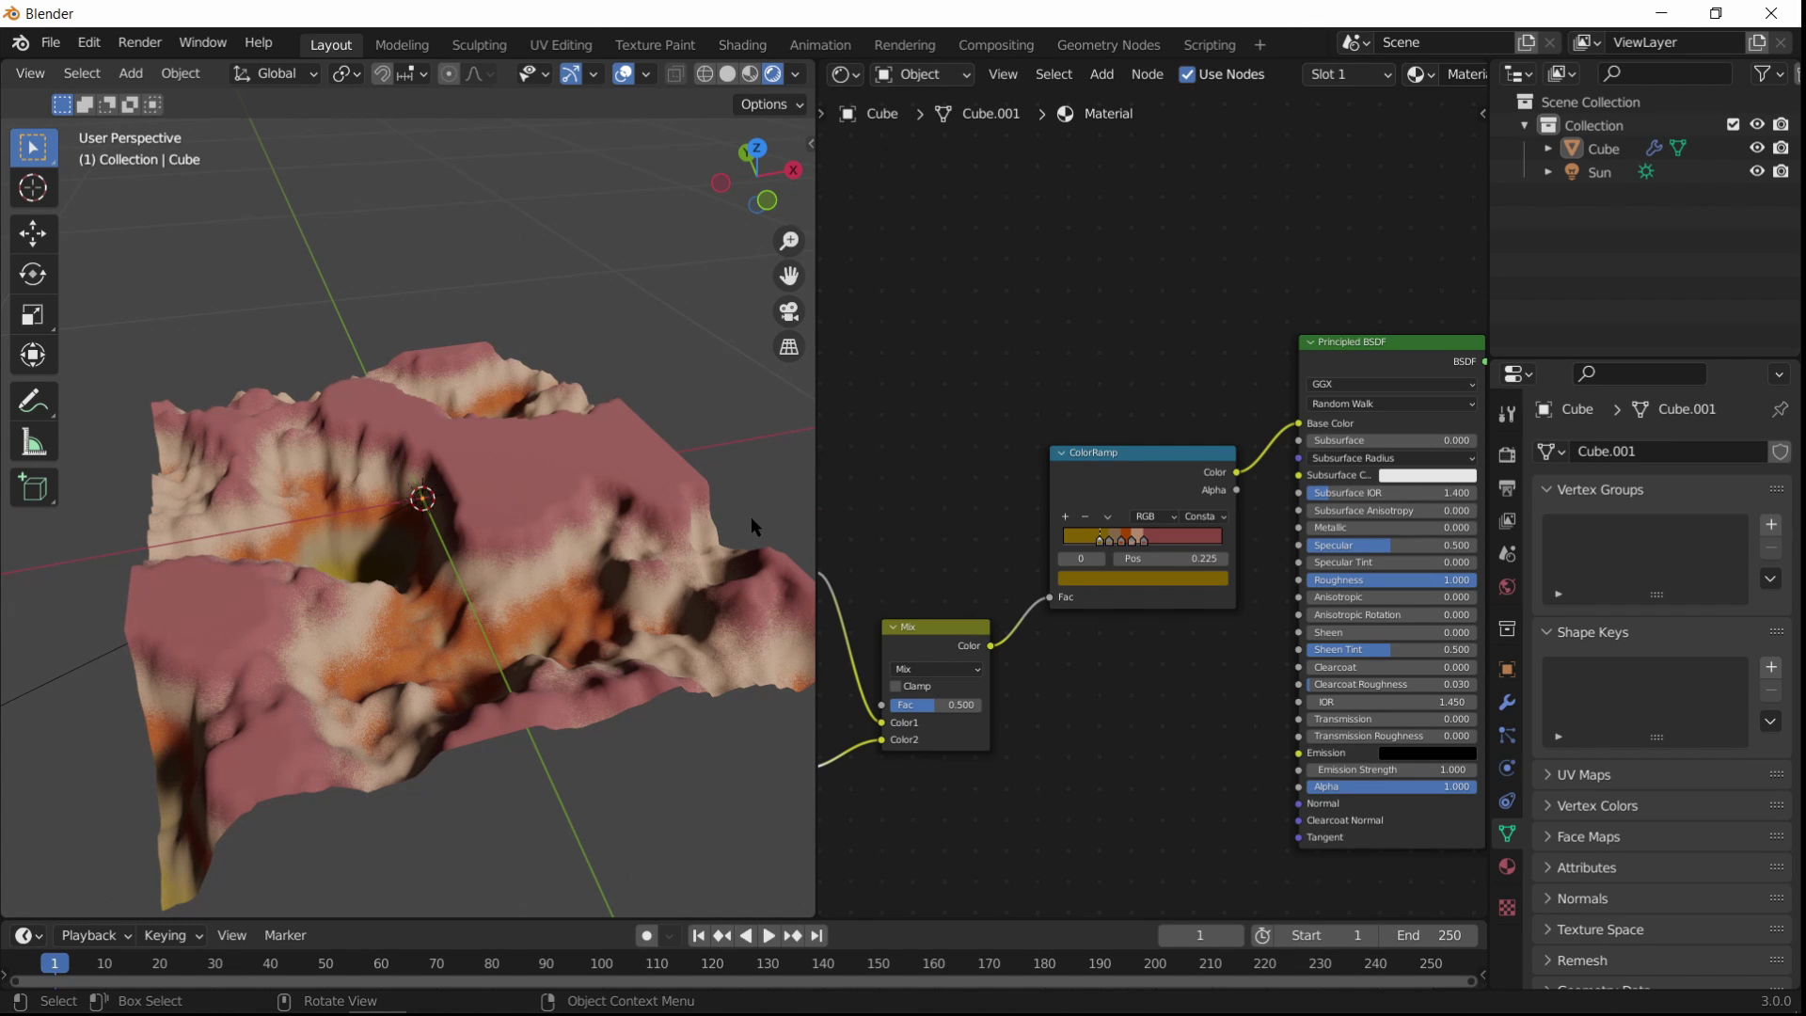
{"action": "middle_click_drag", "start_coordinate": [1154, 618], "coordinate": [1264, 482]}
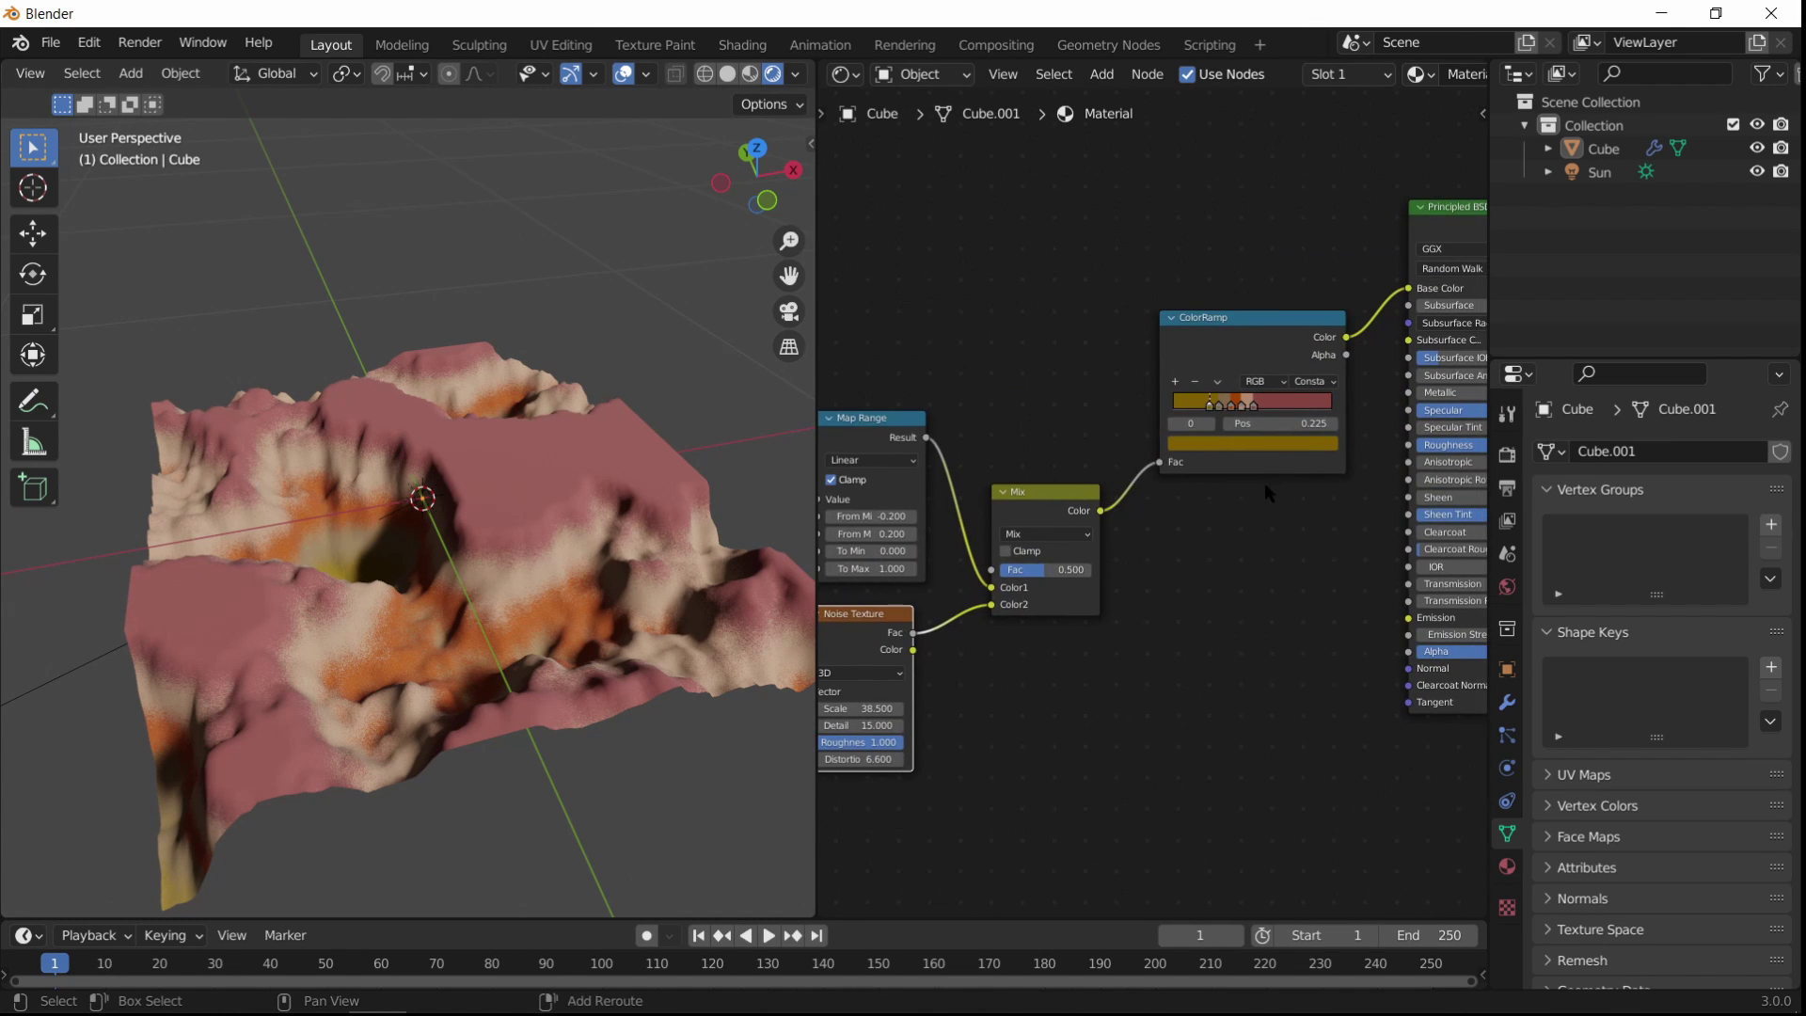
{"action": "key", "text": "shift+a"}
{"action": "left_click", "coordinate": [1264, 484]}
{"action": "type", "text": "bump"}
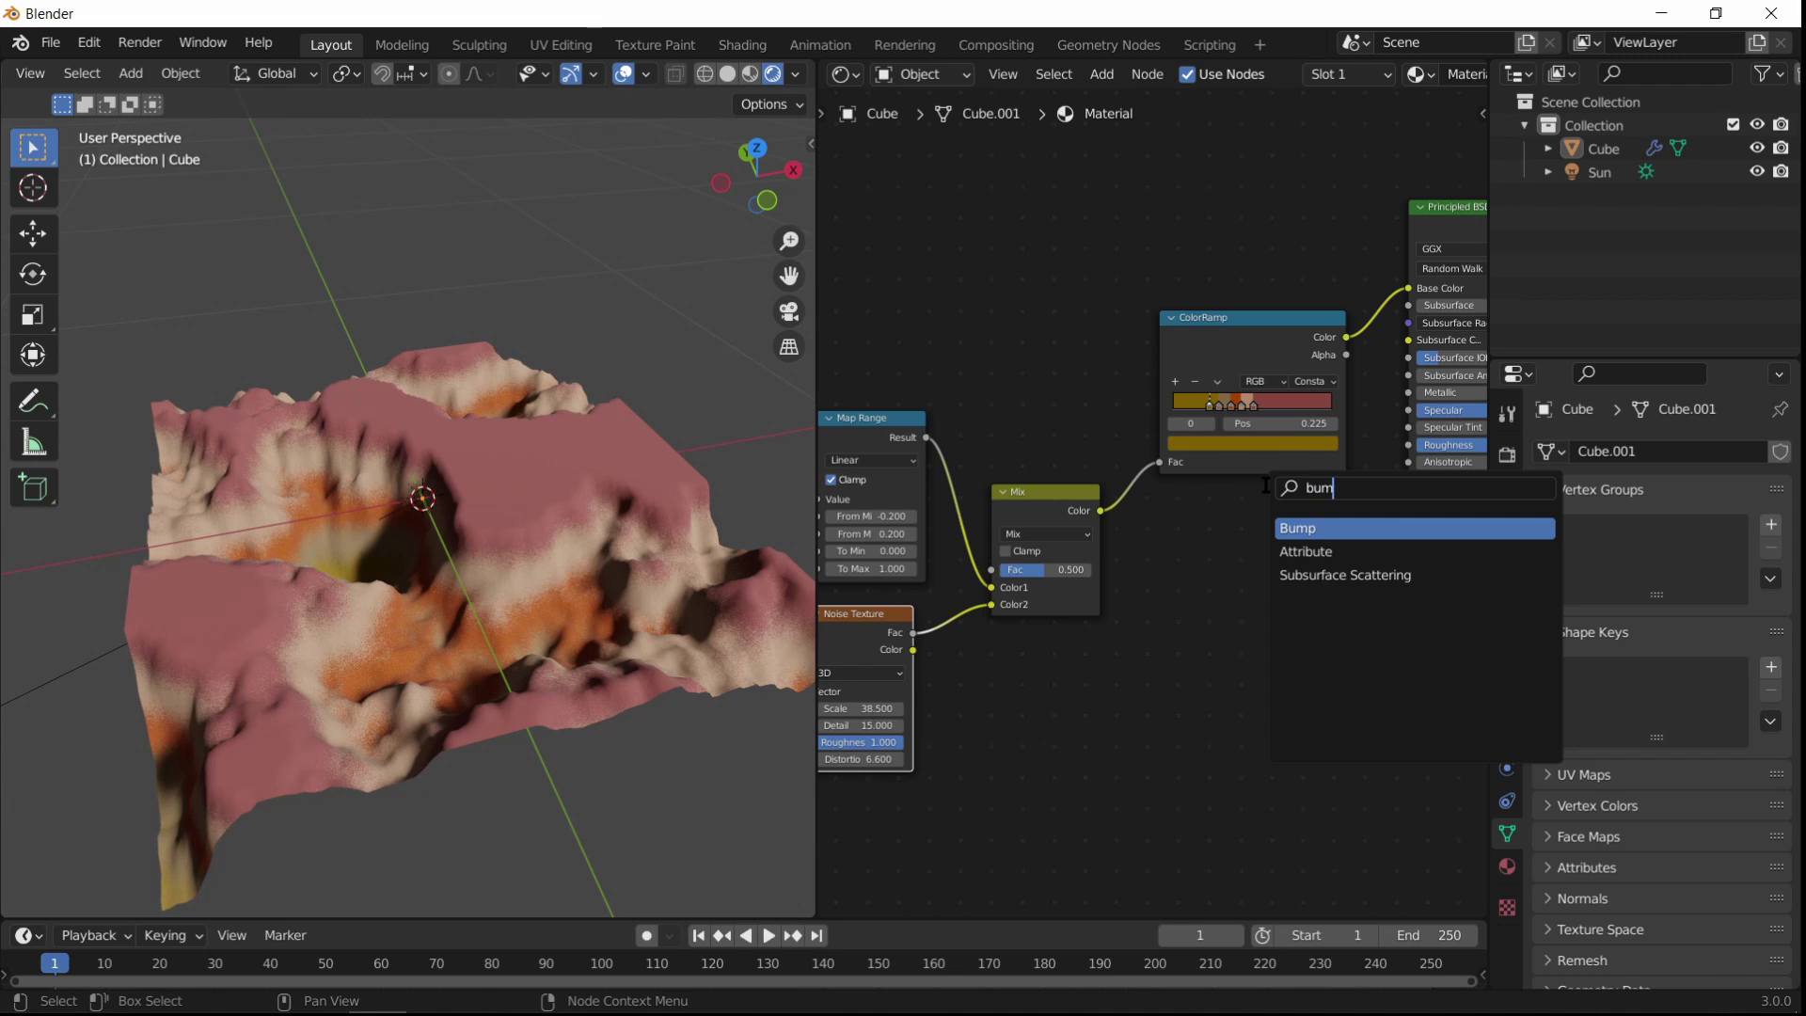
{"action": "key", "text": "Return"}
{"action": "left_click", "coordinate": [1154, 679]}
{"action": "scroll", "coordinate": [1159, 670], "scroll_direction": "up", "scroll_amount": 3}
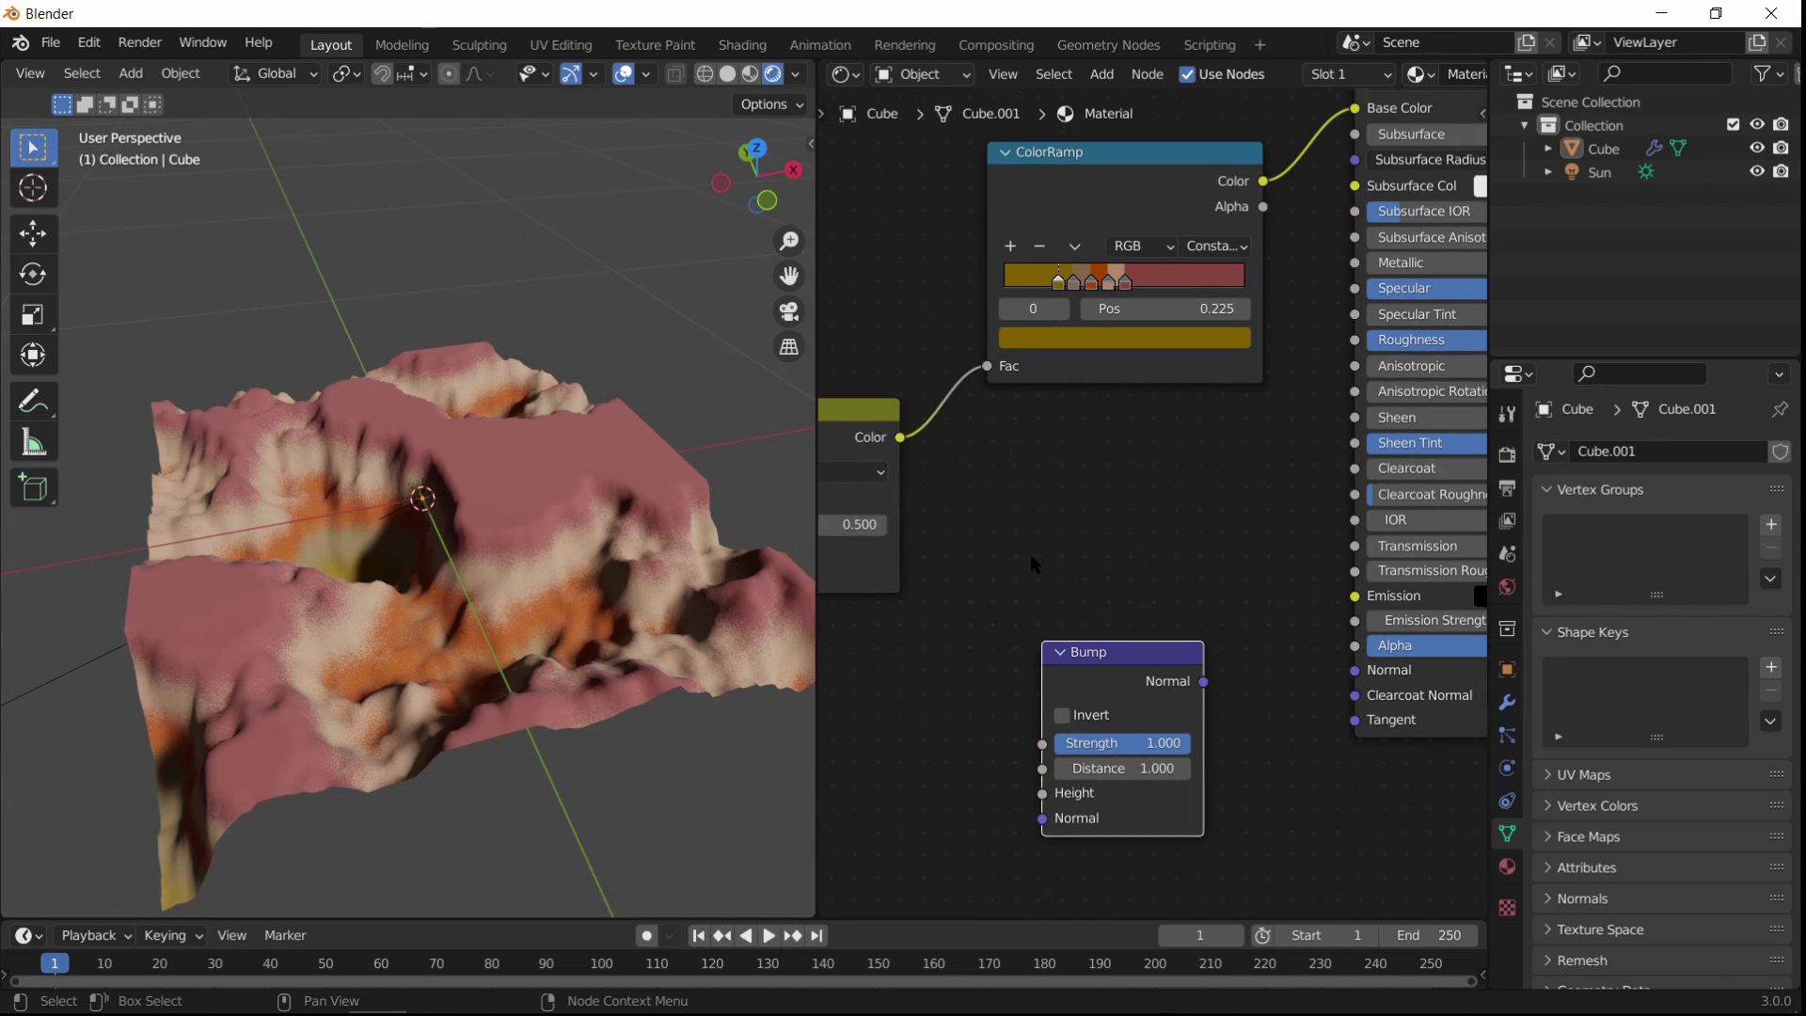
{"action": "left_click_drag", "start_coordinate": [1299, 645], "coordinate": [1304, 645]}
{"action": "middle_click_drag", "start_coordinate": [1246, 601], "coordinate": [1529, 553]}
{"action": "key", "text": "shift+a"}
{"action": "left_click", "coordinate": [1087, 583]}
{"action": "type", "text": "nois"}
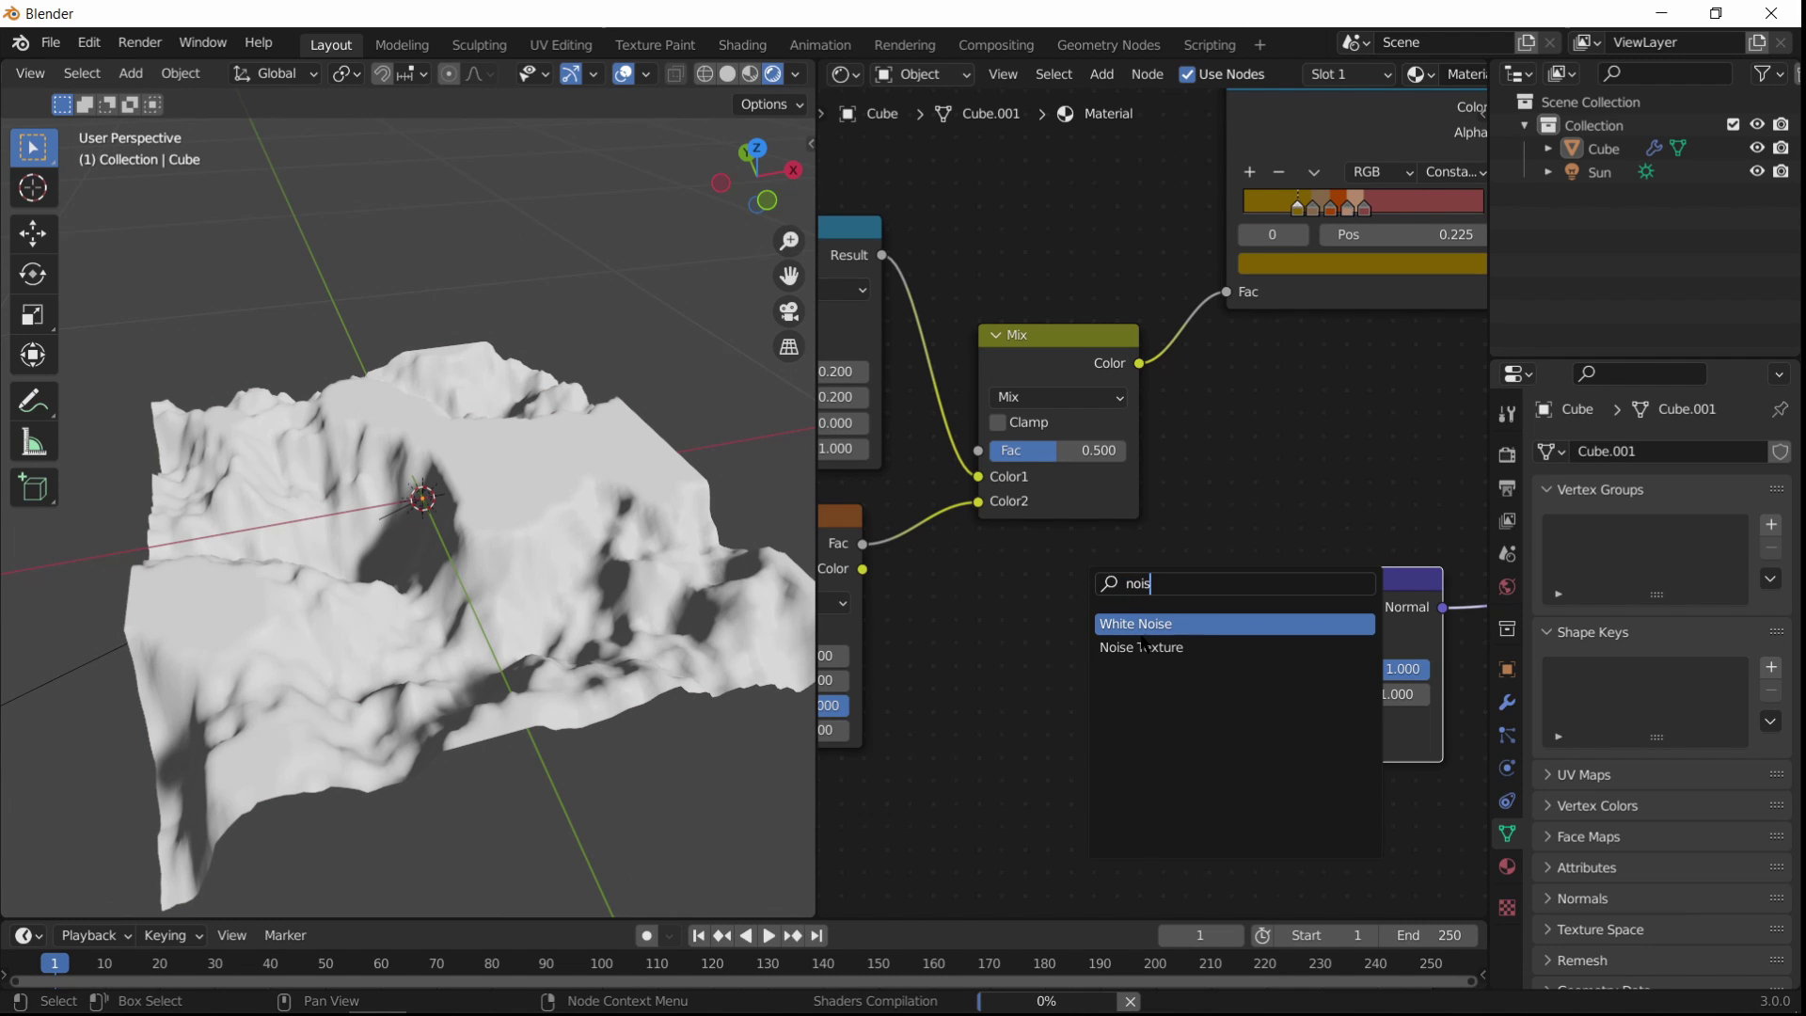
{"action": "key", "text": "Return"}
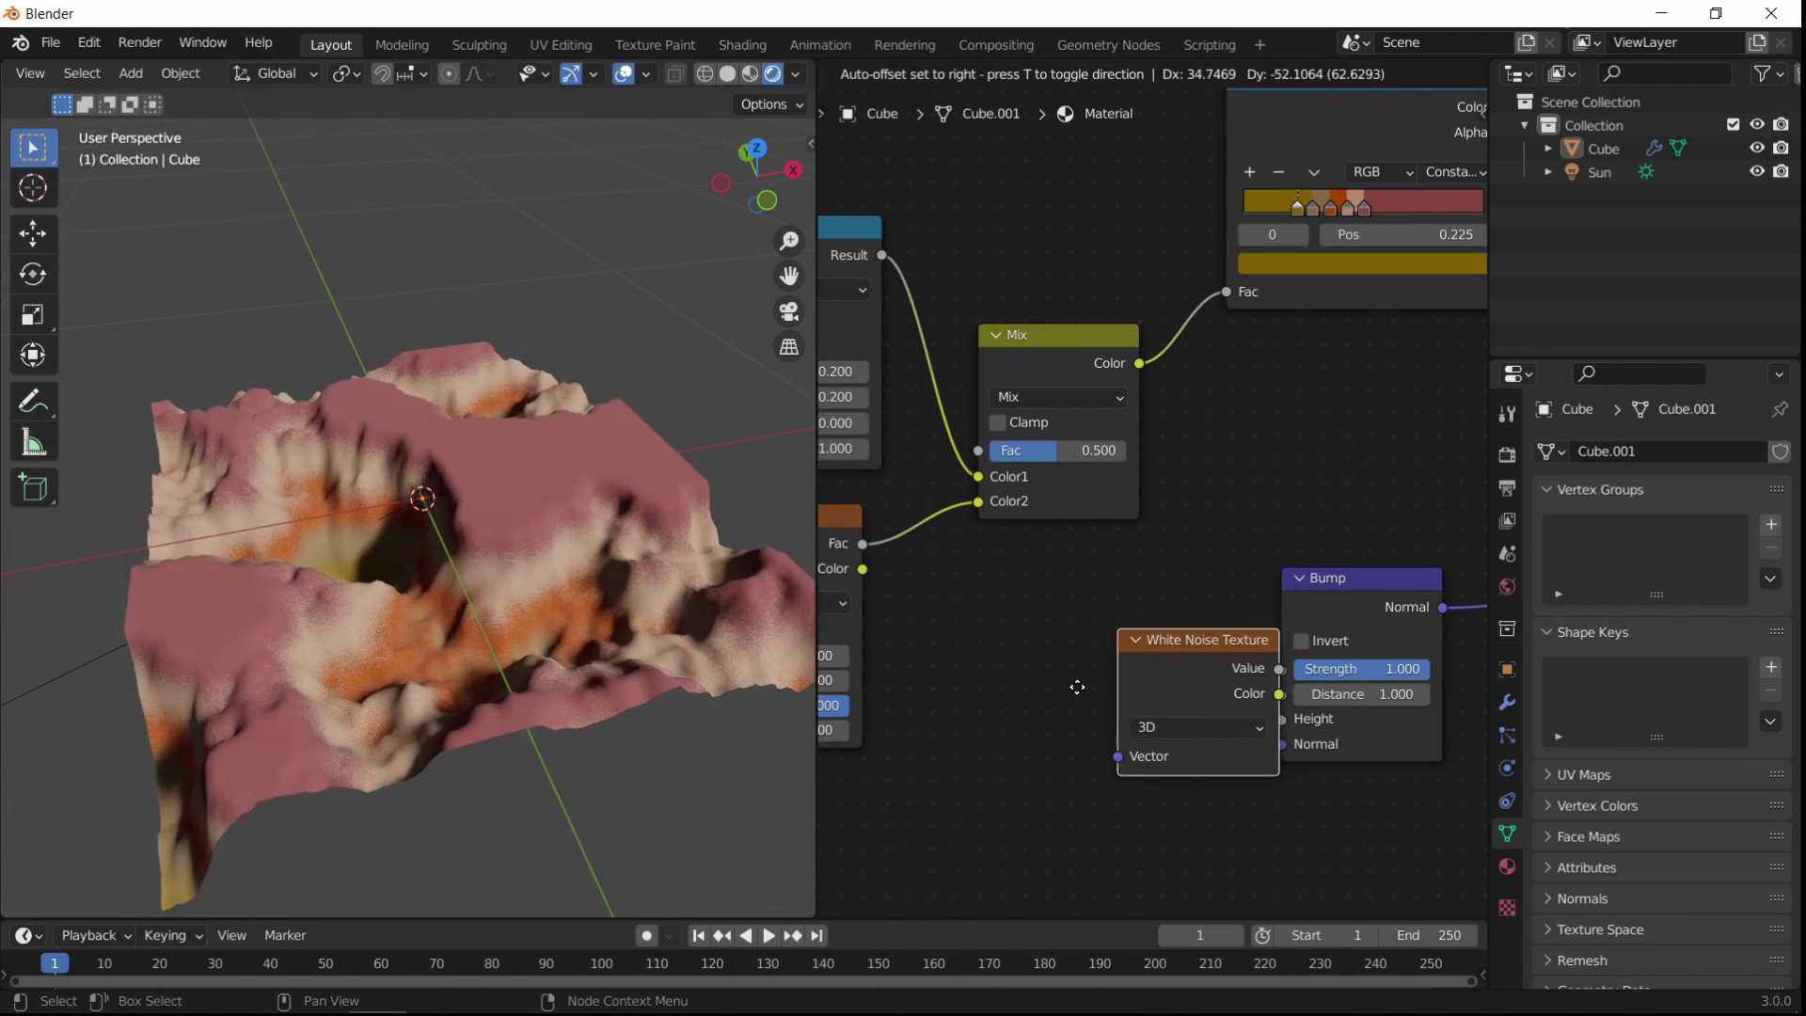
{"action": "key", "text": "Escape"}
Step: Add a second Noise Texture node beside the Bump node
{"action": "key", "text": "shift+a"}
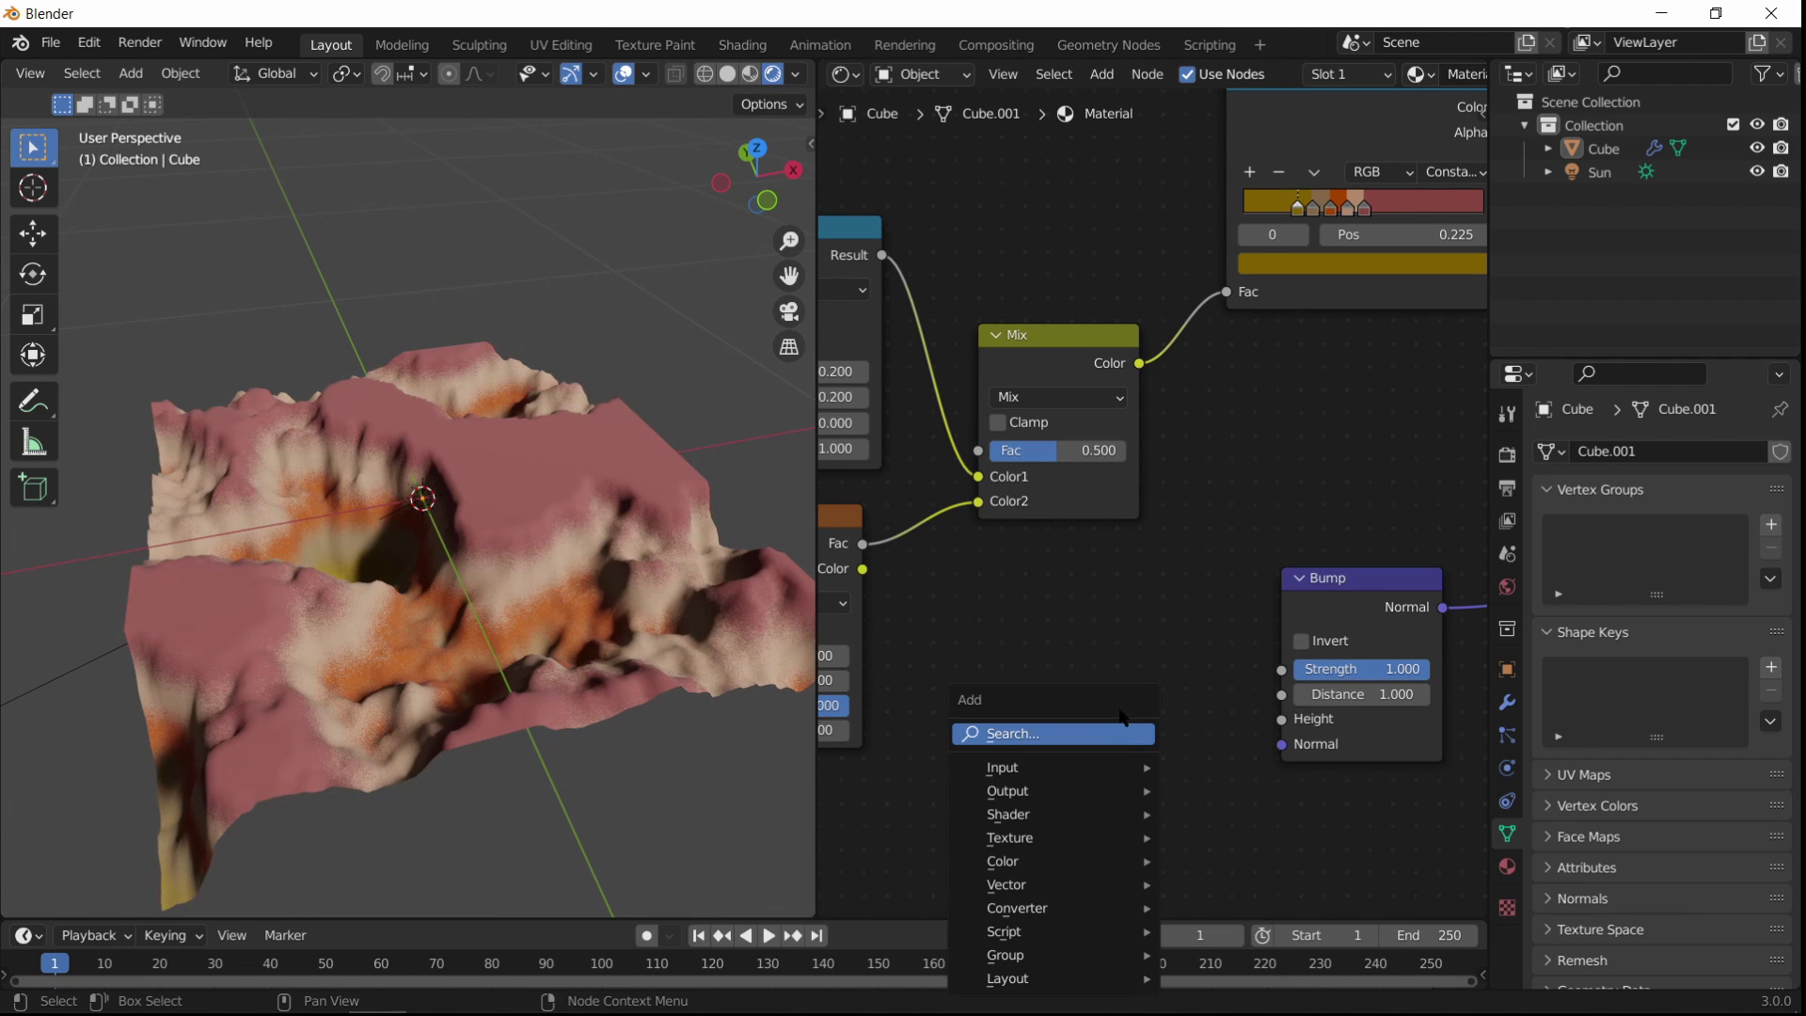
{"action": "left_click", "coordinate": [1110, 728]}
{"action": "type", "text": "nois"}
{"action": "key", "text": "Down"}
{"action": "key", "text": "Return"}
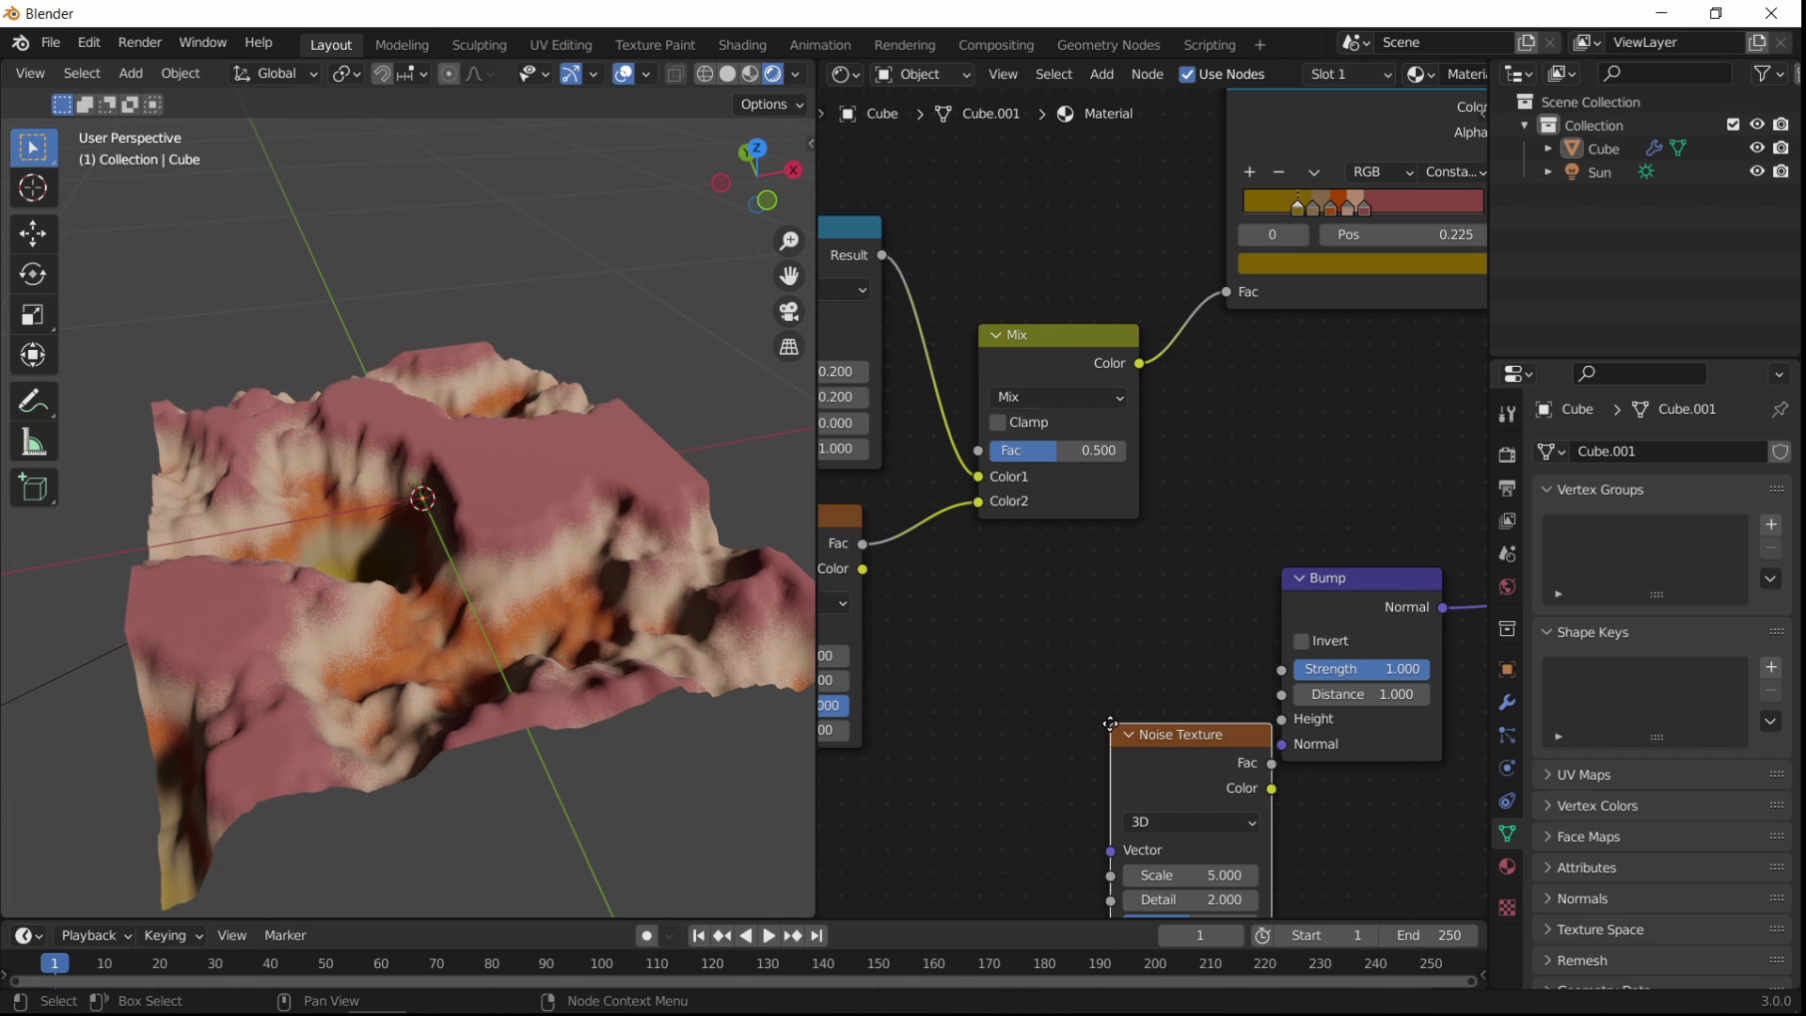
{"action": "left_click", "coordinate": [1086, 679]}
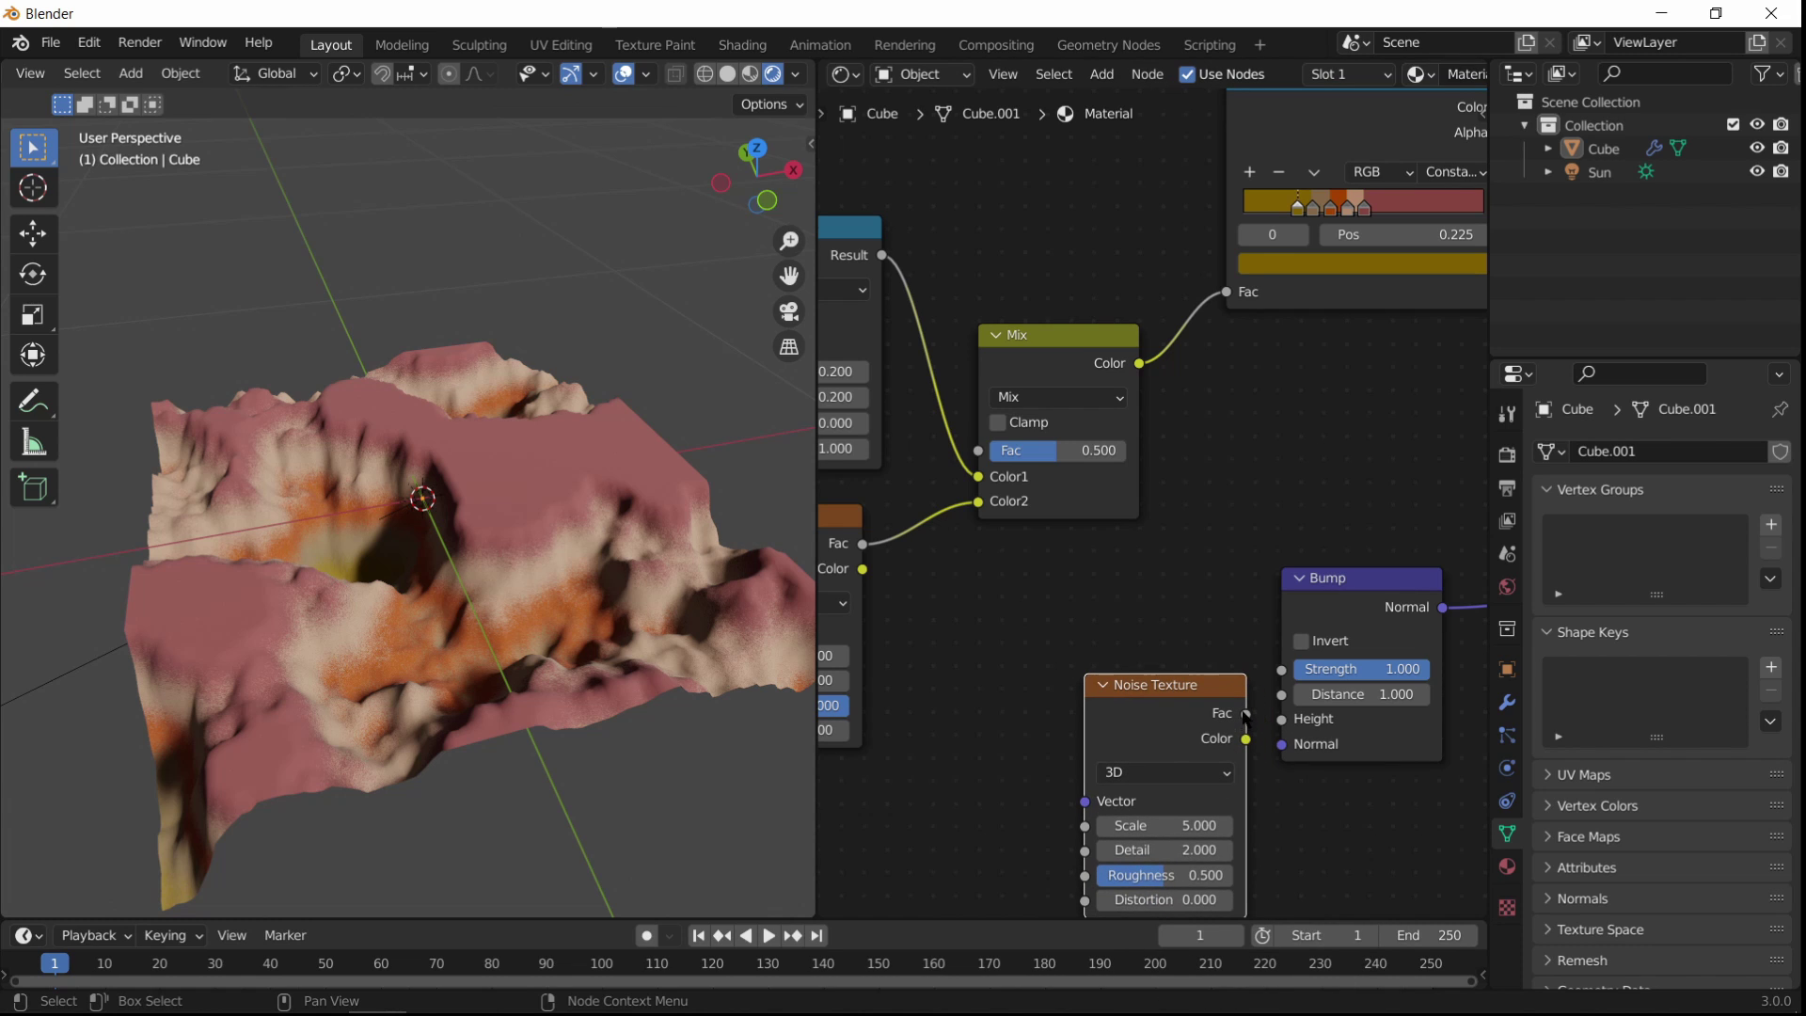
Step: Connect the new Noise Texture's Fac output to the Bump node's Height and set the Bump Strength to 0.2
{"action": "left_click_drag", "start_coordinate": [1292, 730], "coordinate": [1287, 723]}
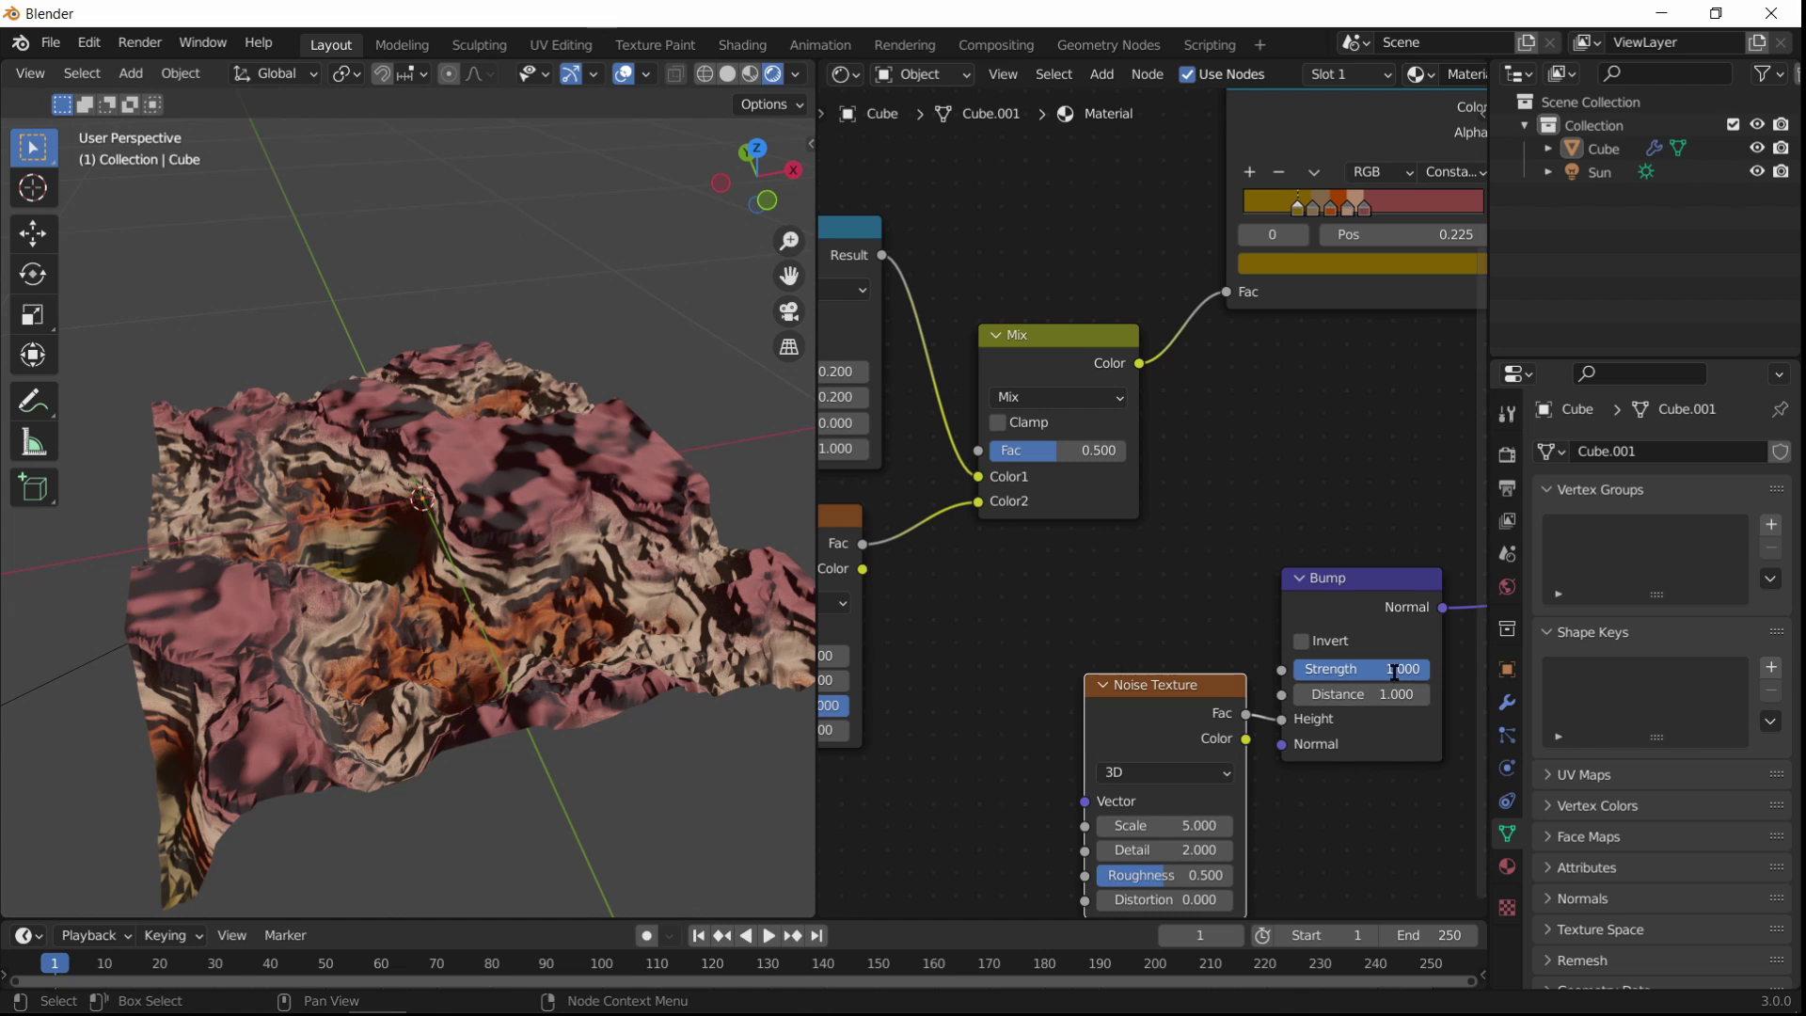
{"action": "key", "text": "Return"}
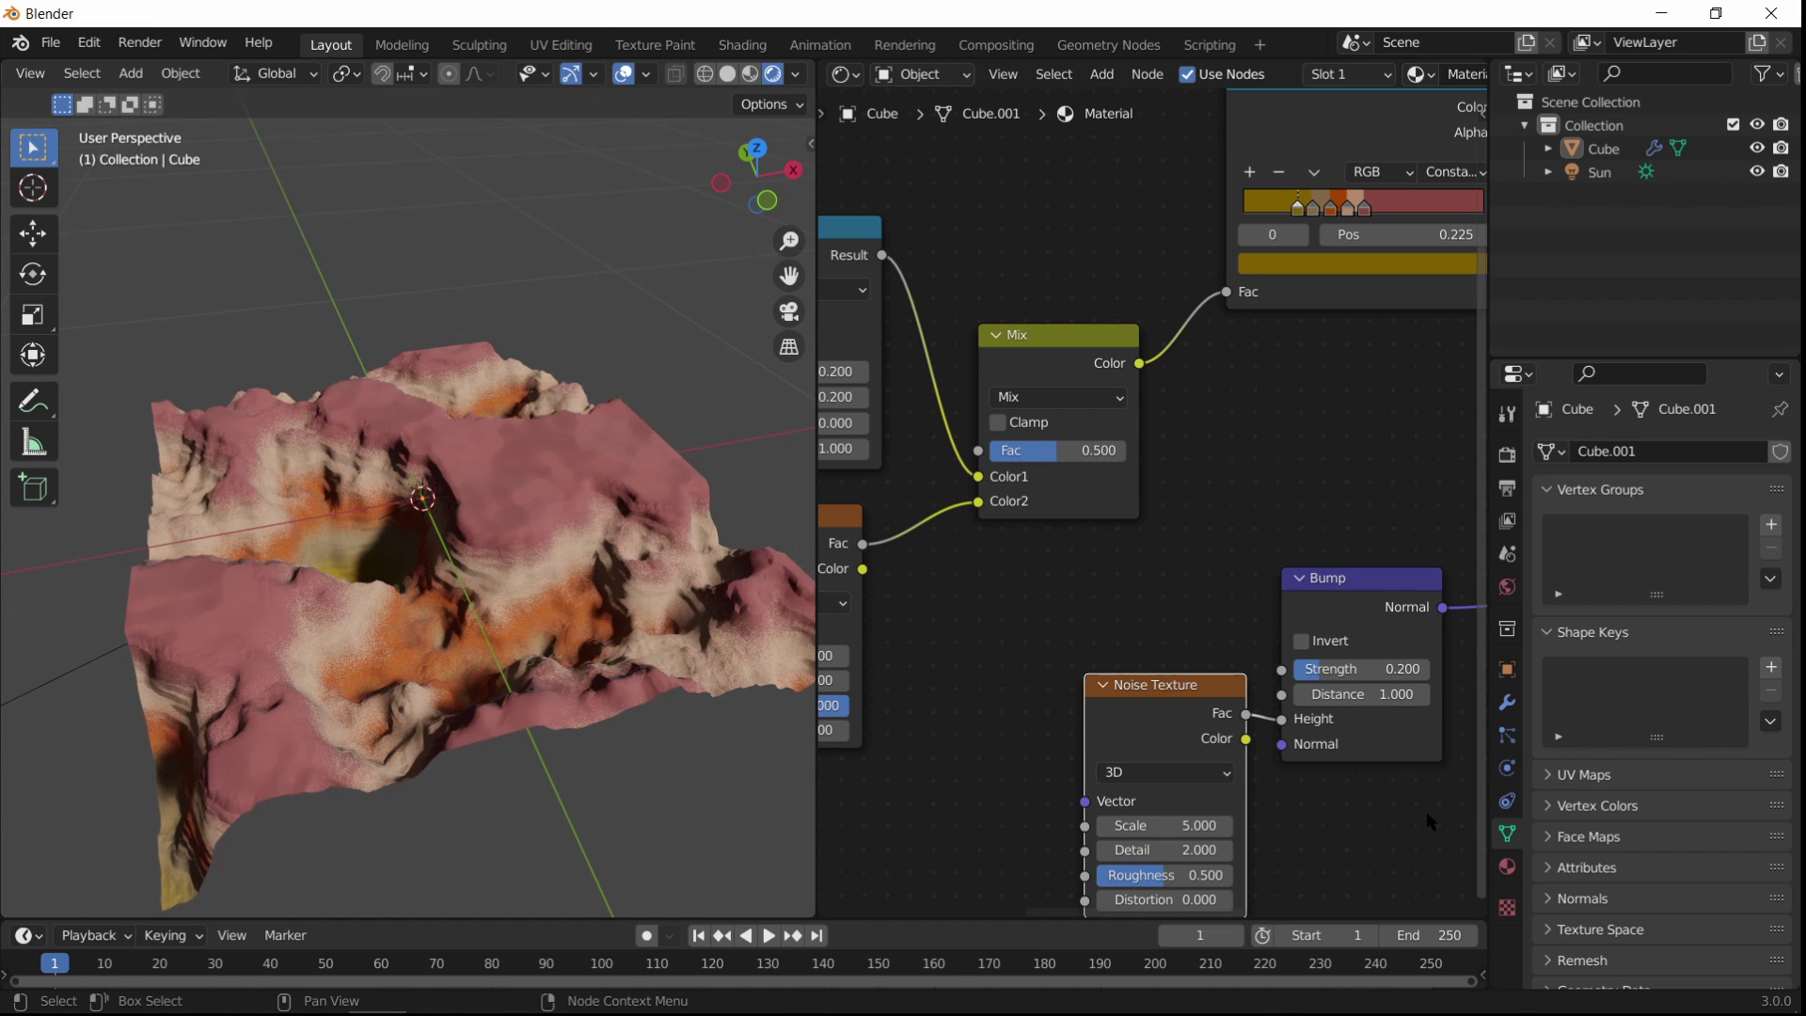
{"action": "scroll", "coordinate": [681, 685], "scroll_direction": "up", "scroll_amount": 3}
{"action": "mouse_move", "coordinate": [680, 685]}
{"action": "middle_mouse_down"}
{"action": "mouse_move", "coordinate": [531, 653]}
{"action": "mouse_move", "coordinate": [583, 649]}
{"action": "middle_mouse_up"}
Step: Set the bump Noise Texture to Scale 38.5 and Detail 15, trying Roughness 0.713 and lowering it to 0.213
{"action": "scroll", "coordinate": [1166, 714], "scroll_direction": "up", "scroll_amount": 2}
{"action": "left_click_drag", "start_coordinate": [1162, 797], "coordinate": [1483, 797]}
{"action": "mouse_move", "coordinate": [1129, 848]}
{"action": "left_mouse_down"}
{"action": "mouse_move", "coordinate": [1172, 848]}
{"action": "mouse_move", "coordinate": [1121, 882]}
{"action": "mouse_move", "coordinate": [1163, 877]}
{"action": "left_mouse_up"}
{"action": "scroll", "coordinate": [630, 525], "scroll_direction": "up", "scroll_amount": 3}
{"action": "middle_click_drag", "start_coordinate": [630, 525], "coordinate": [473, 513]}
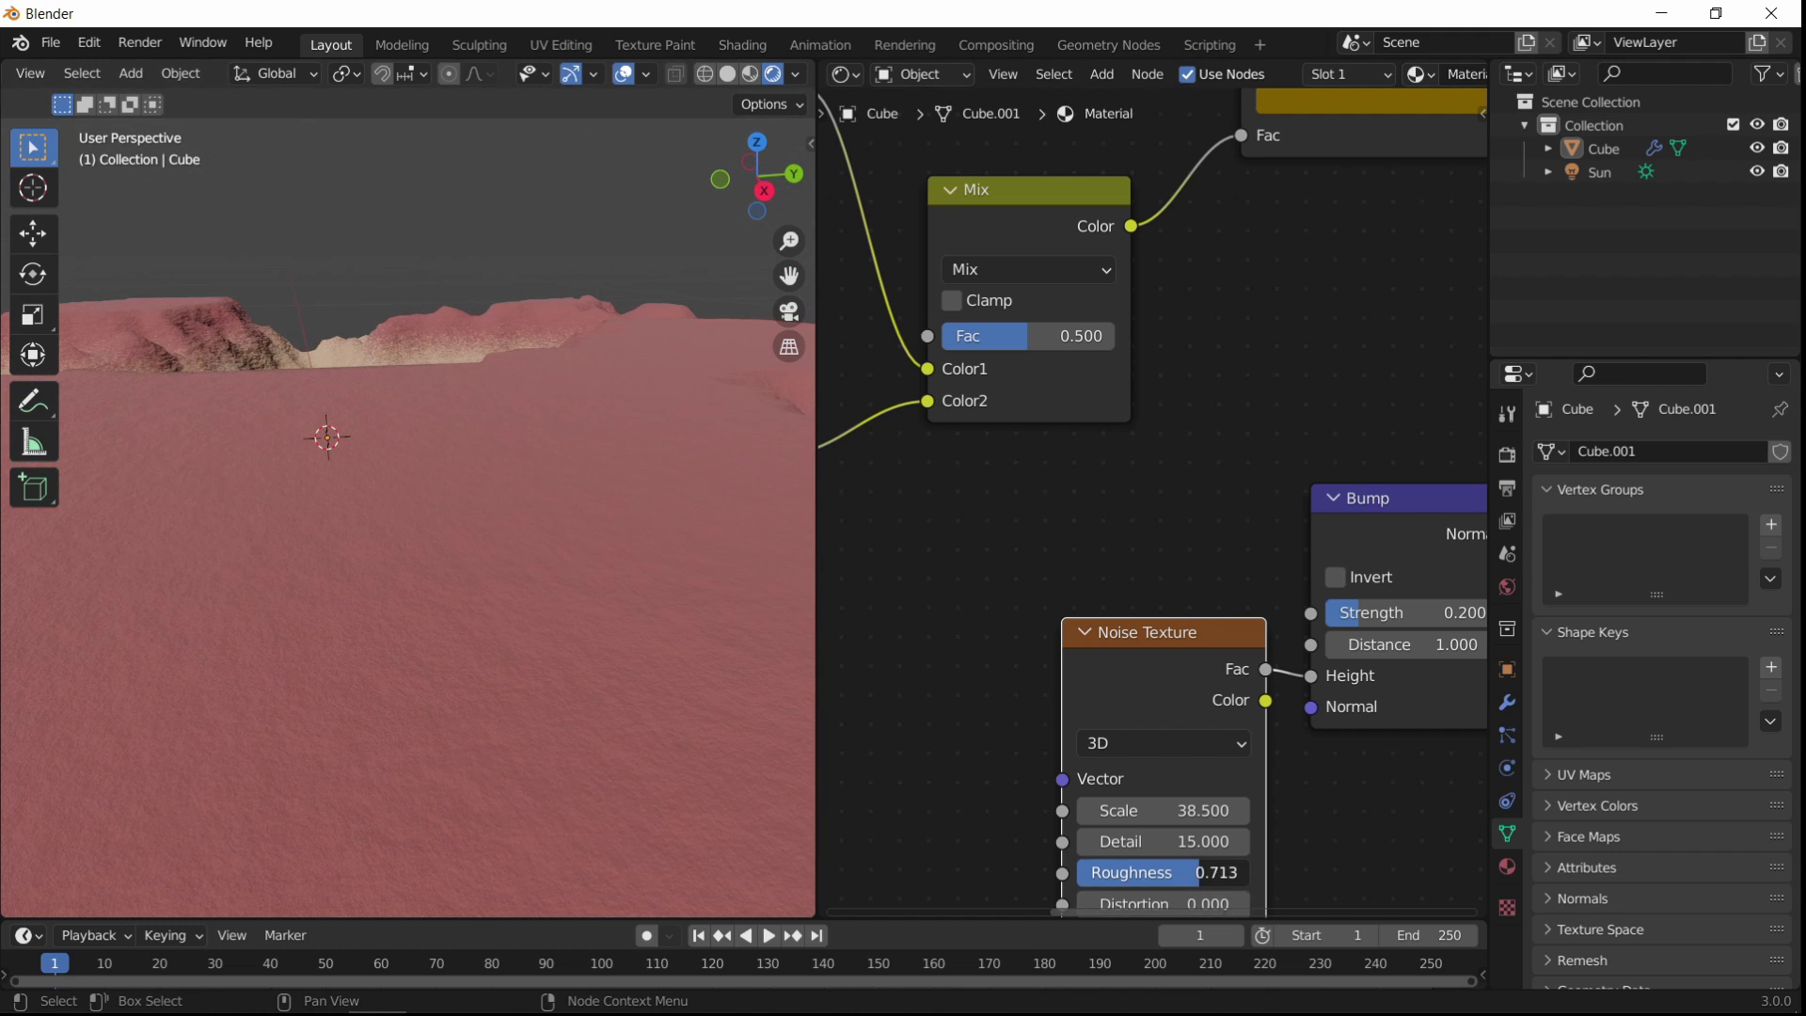
{"action": "left_click_drag", "start_coordinate": [1166, 872], "coordinate": [1115, 872]}
Step: Raise the Bump Strength to 0.333 and set the bump Noise Texture's Roughness to 0.36
{"action": "middle_click_drag", "start_coordinate": [1204, 657], "coordinate": [1176, 657]}
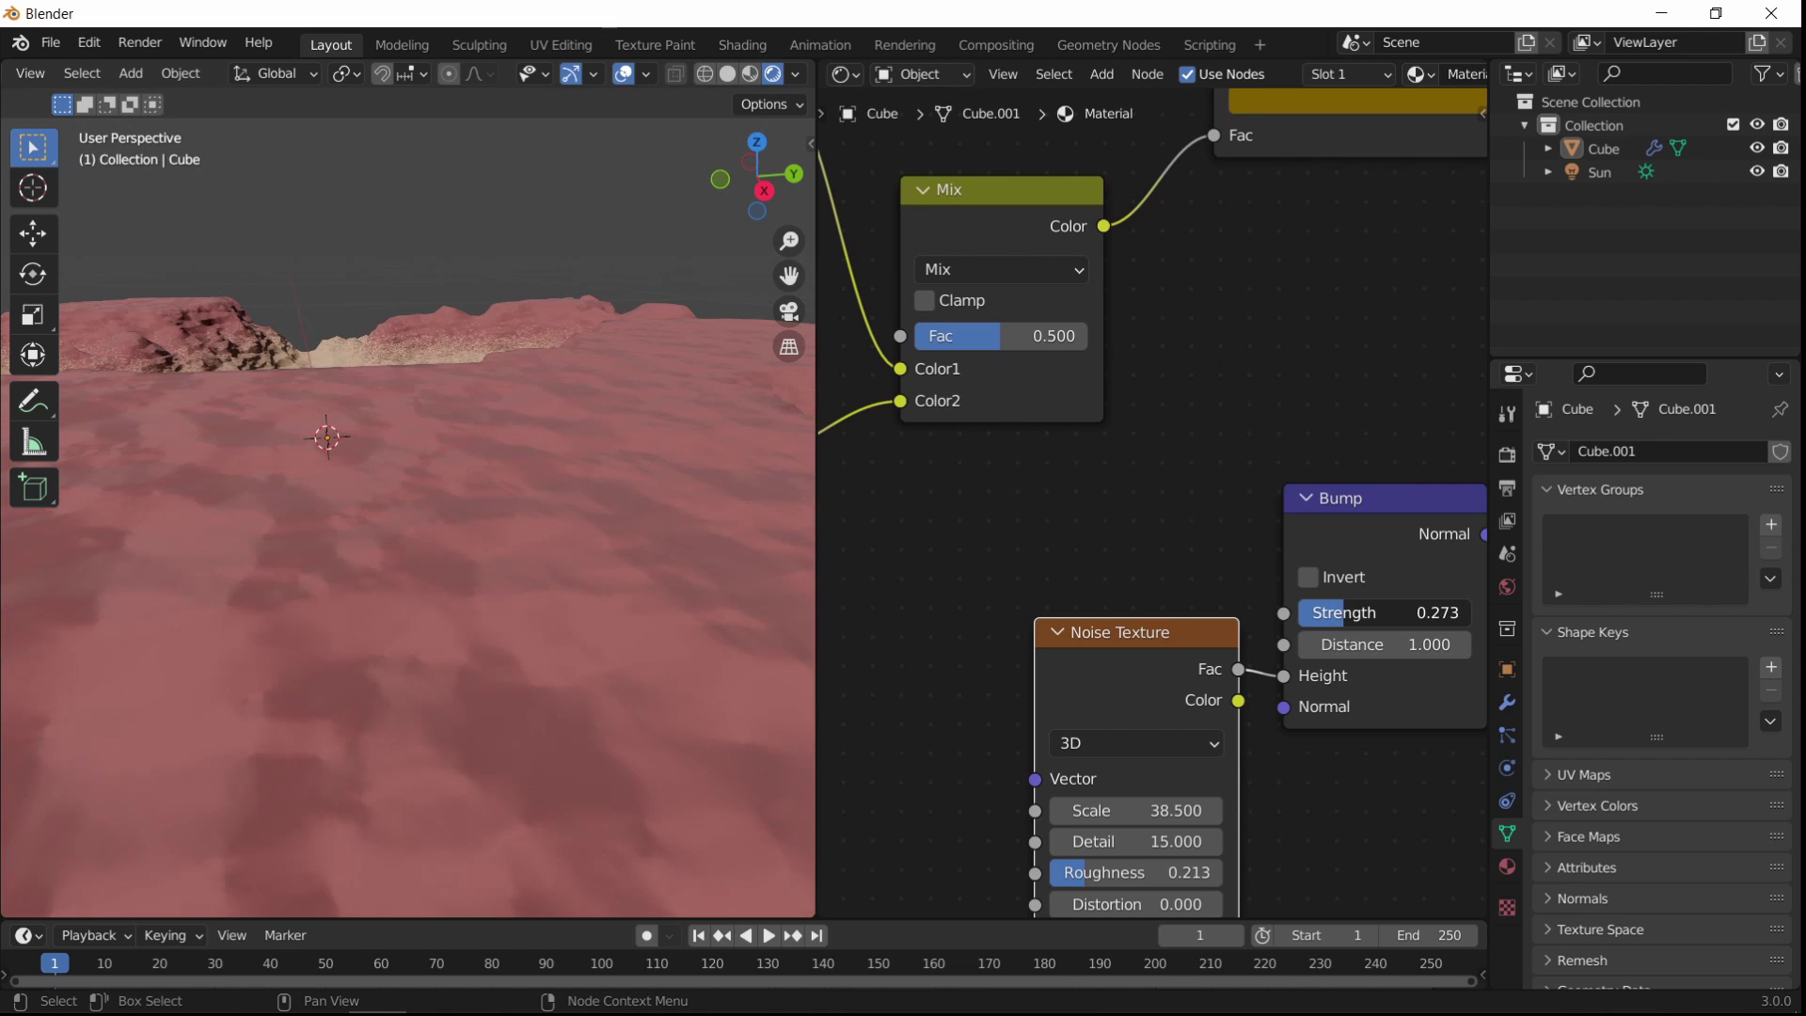
{"action": "scroll", "coordinate": [412, 539], "scroll_direction": "down", "scroll_amount": 4}
{"action": "middle_click_drag", "start_coordinate": [412, 540], "coordinate": [453, 577]}
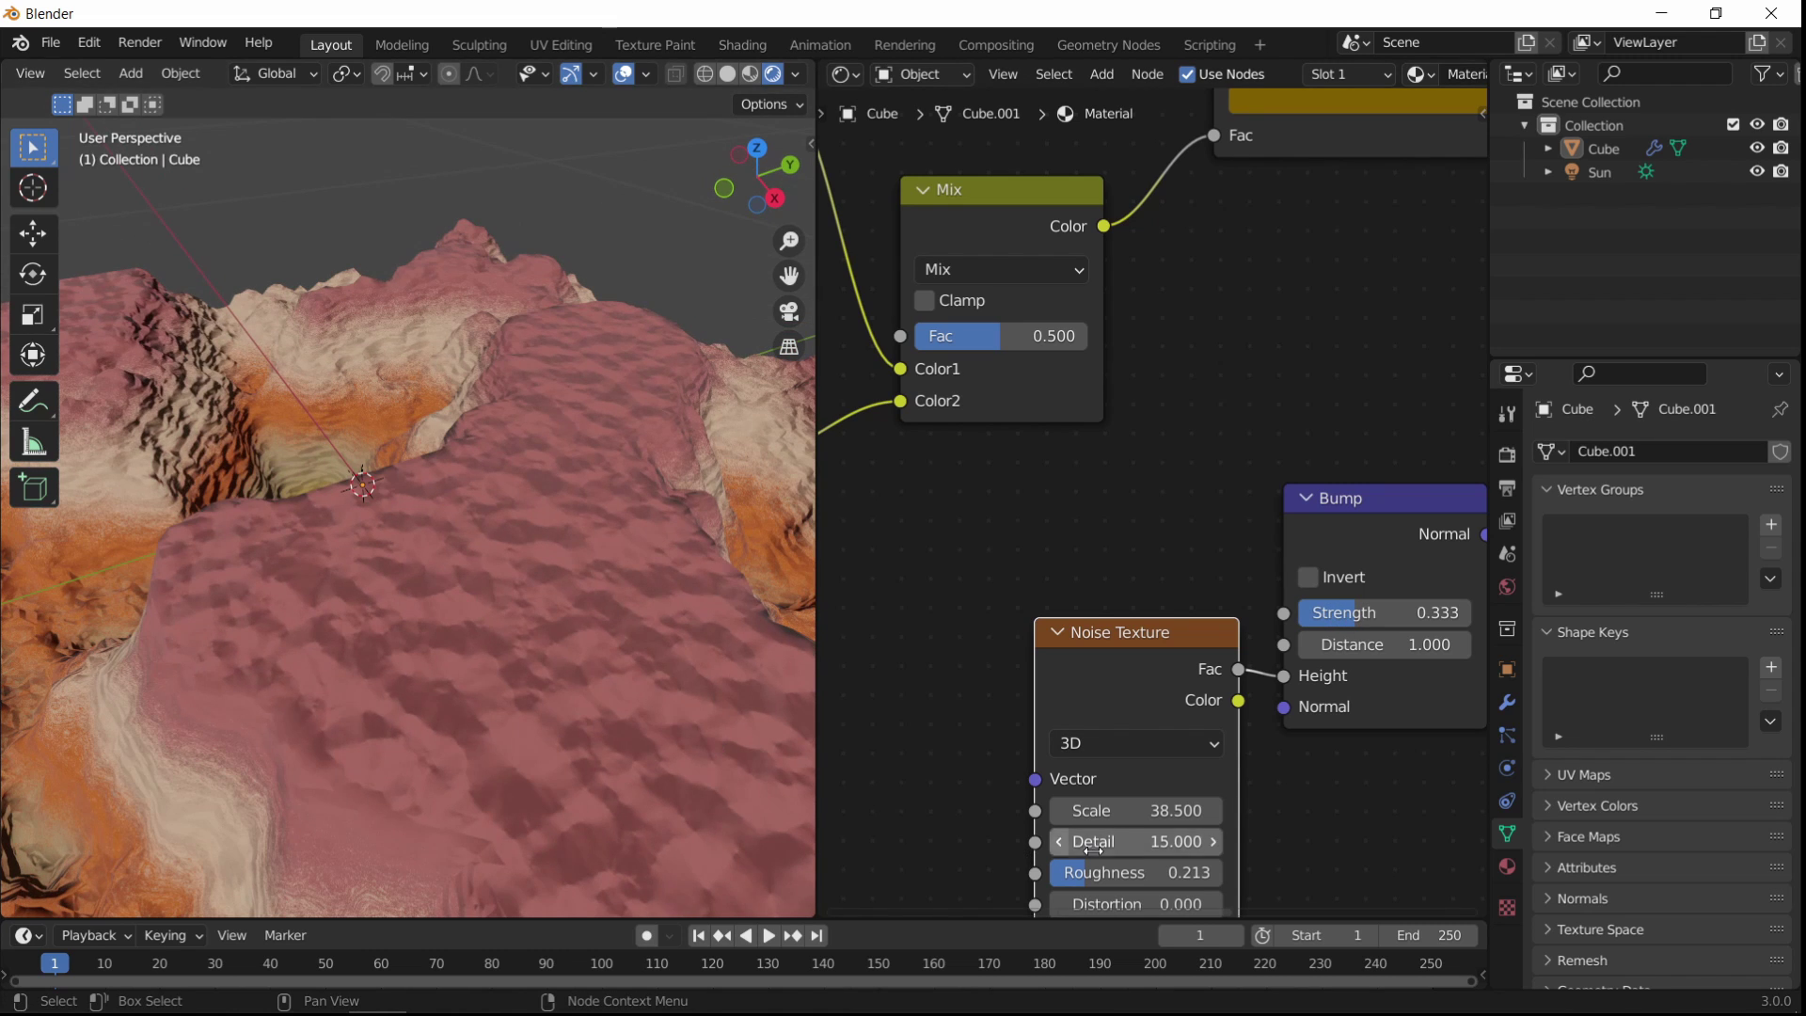
{"action": "left_click_drag", "start_coordinate": [1136, 872], "coordinate": [1055, 872]}
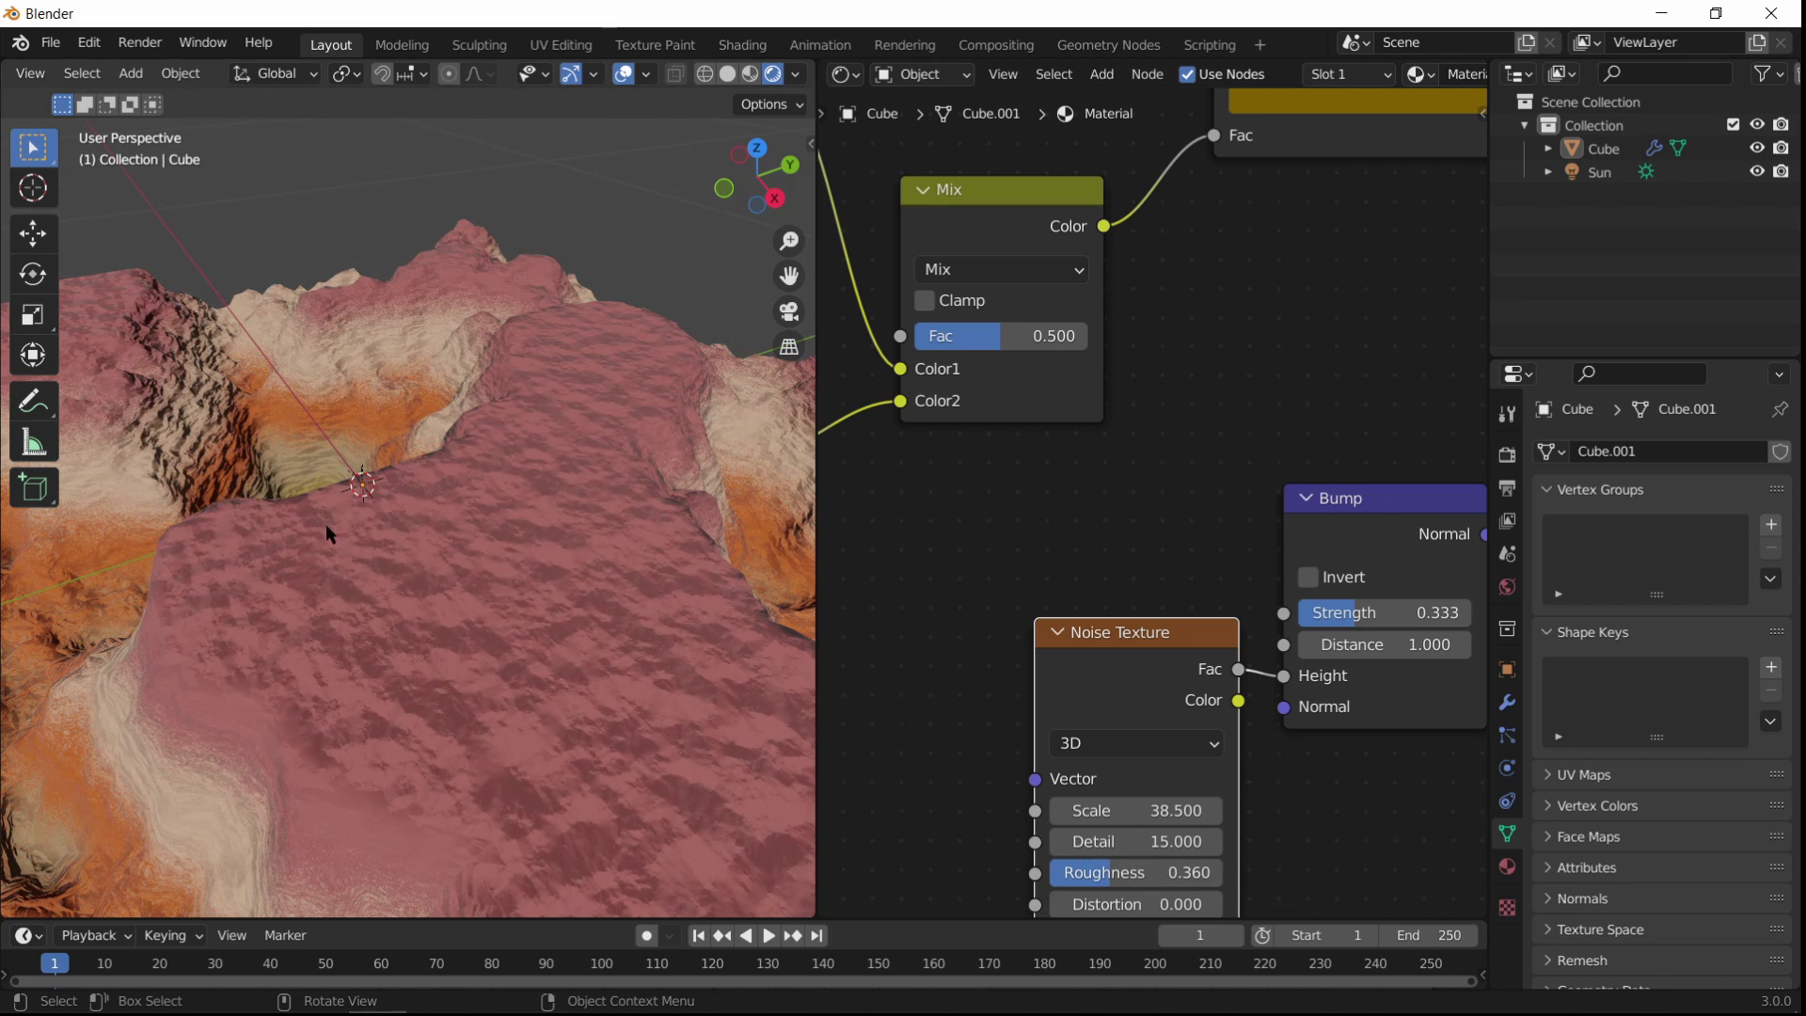
Step: Reduce the Bump node's Strength to 0.2
{"action": "middle_click_drag", "start_coordinate": [326, 527], "coordinate": [545, 503]}
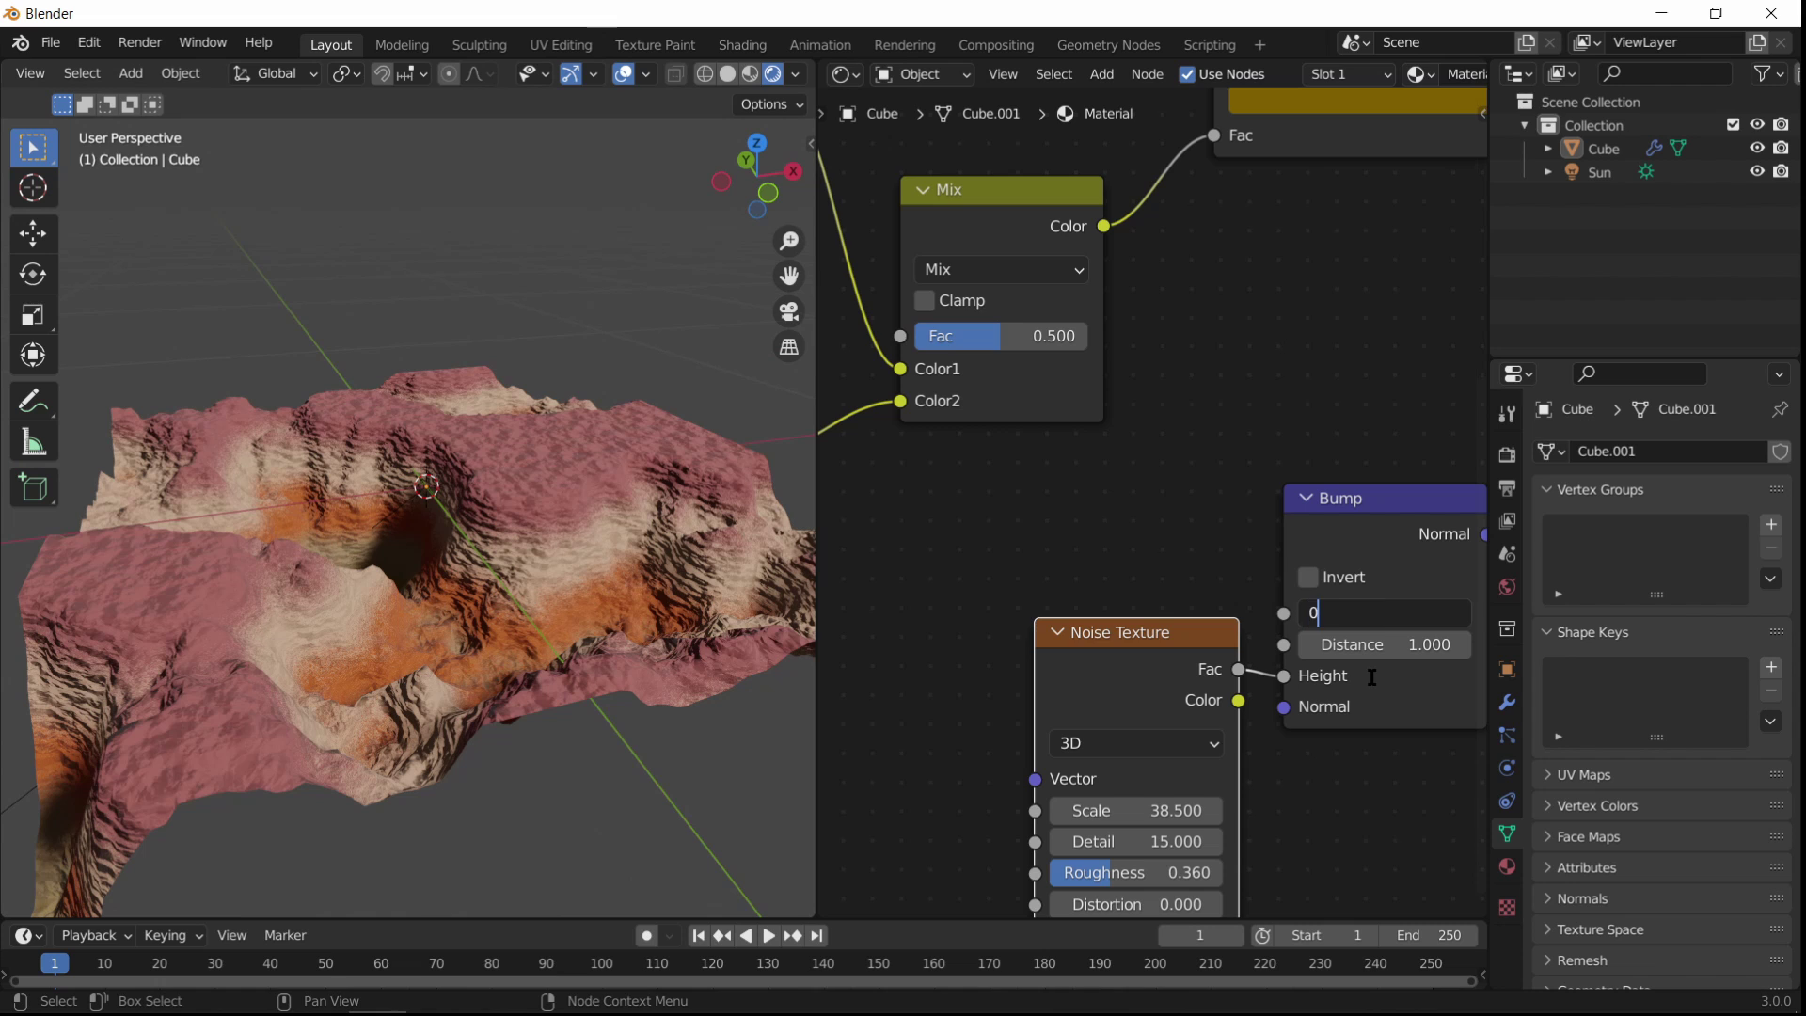
{"action": "type", "text": "0.2"}
{"action": "key", "text": "Return"}
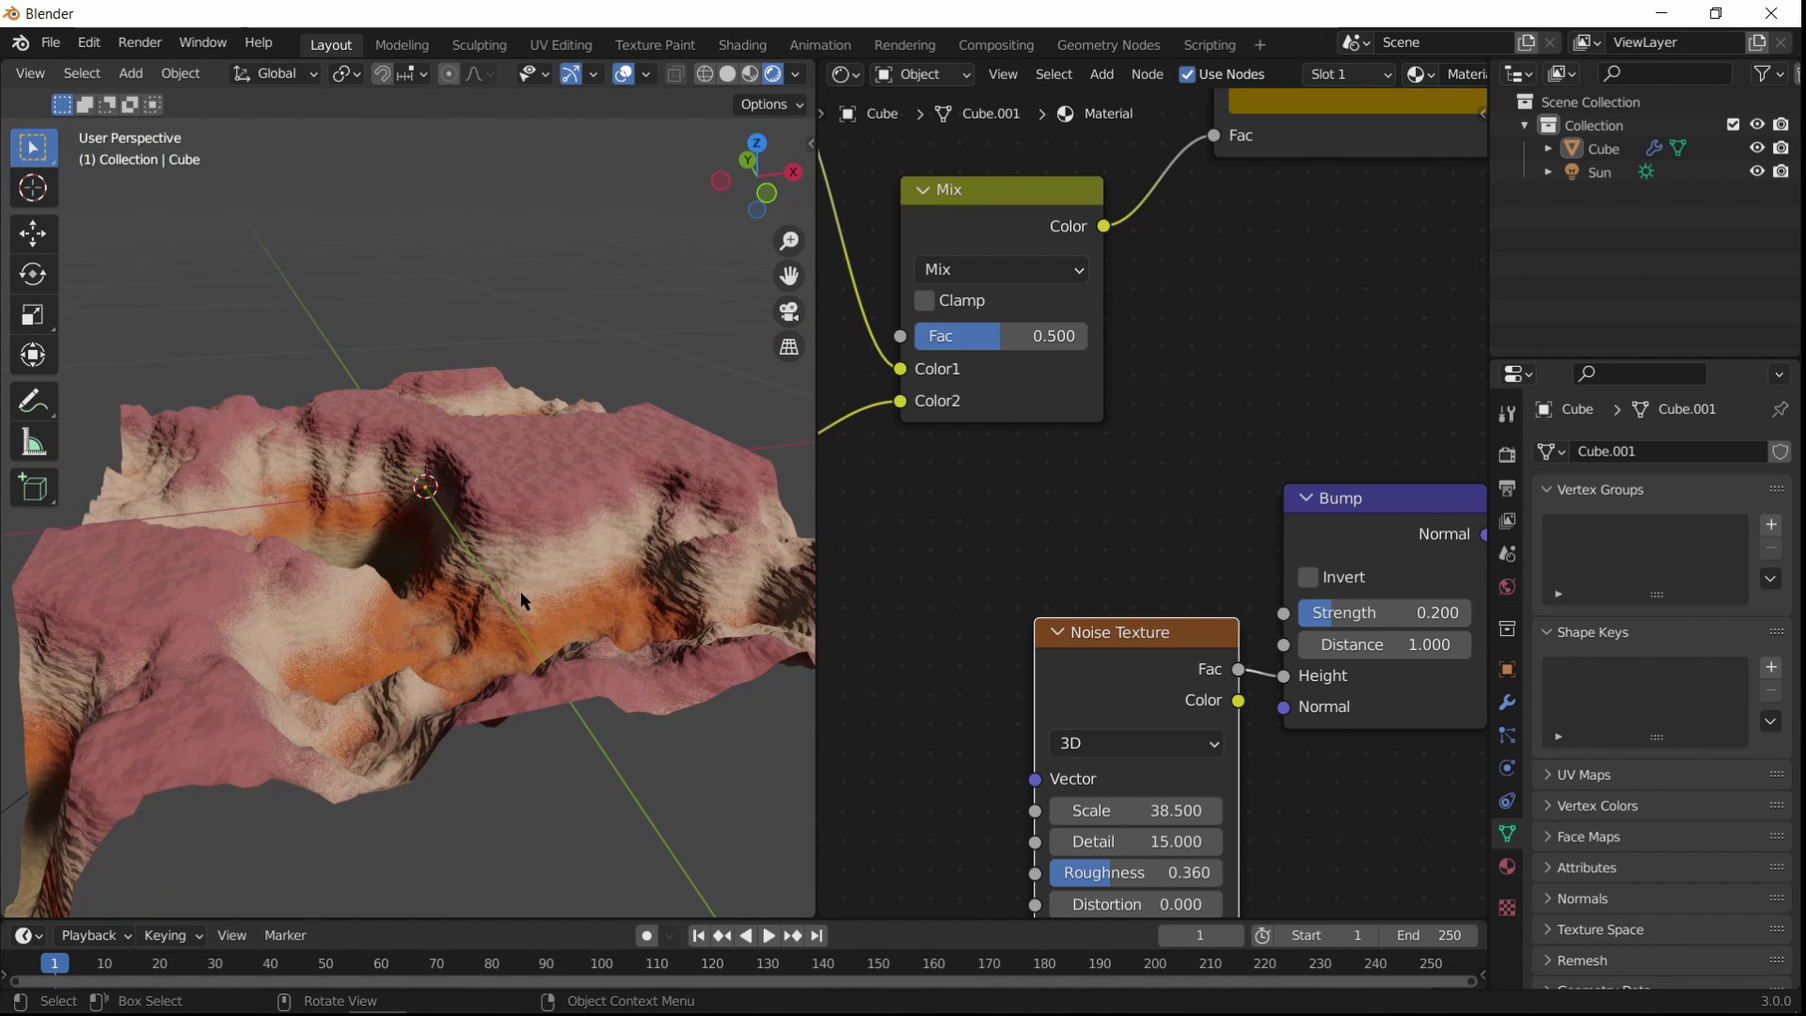
Step: Set the bump Noise Texture's Scale to 49.5 and the Bump node's Strength to 0.12
{"action": "middle_click_drag", "start_coordinate": [521, 590], "coordinate": [477, 486]}
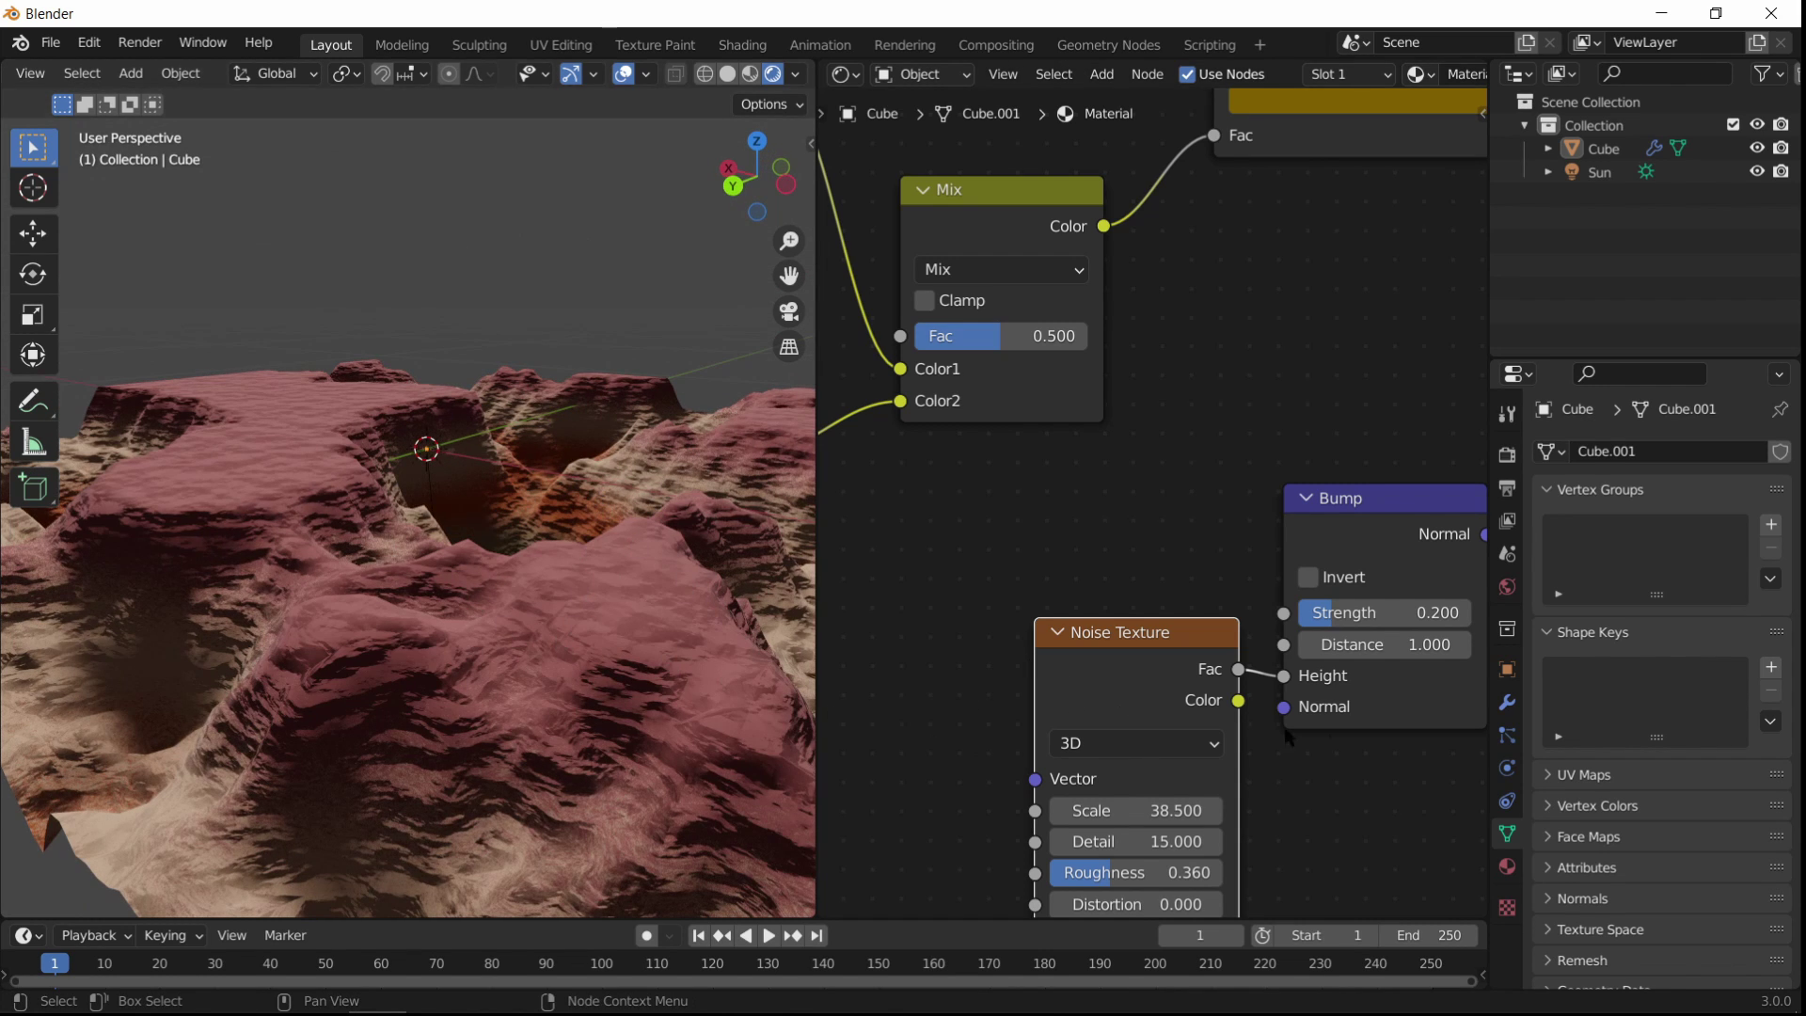
{"action": "middle_click_drag", "start_coordinate": [1288, 737], "coordinate": [1122, 755]}
{"action": "left_click", "coordinate": [1205, 635]}
{"action": "left_click", "coordinate": [1216, 766]}
{"action": "middle_click_drag", "start_coordinate": [994, 836], "coordinate": [1086, 796]}
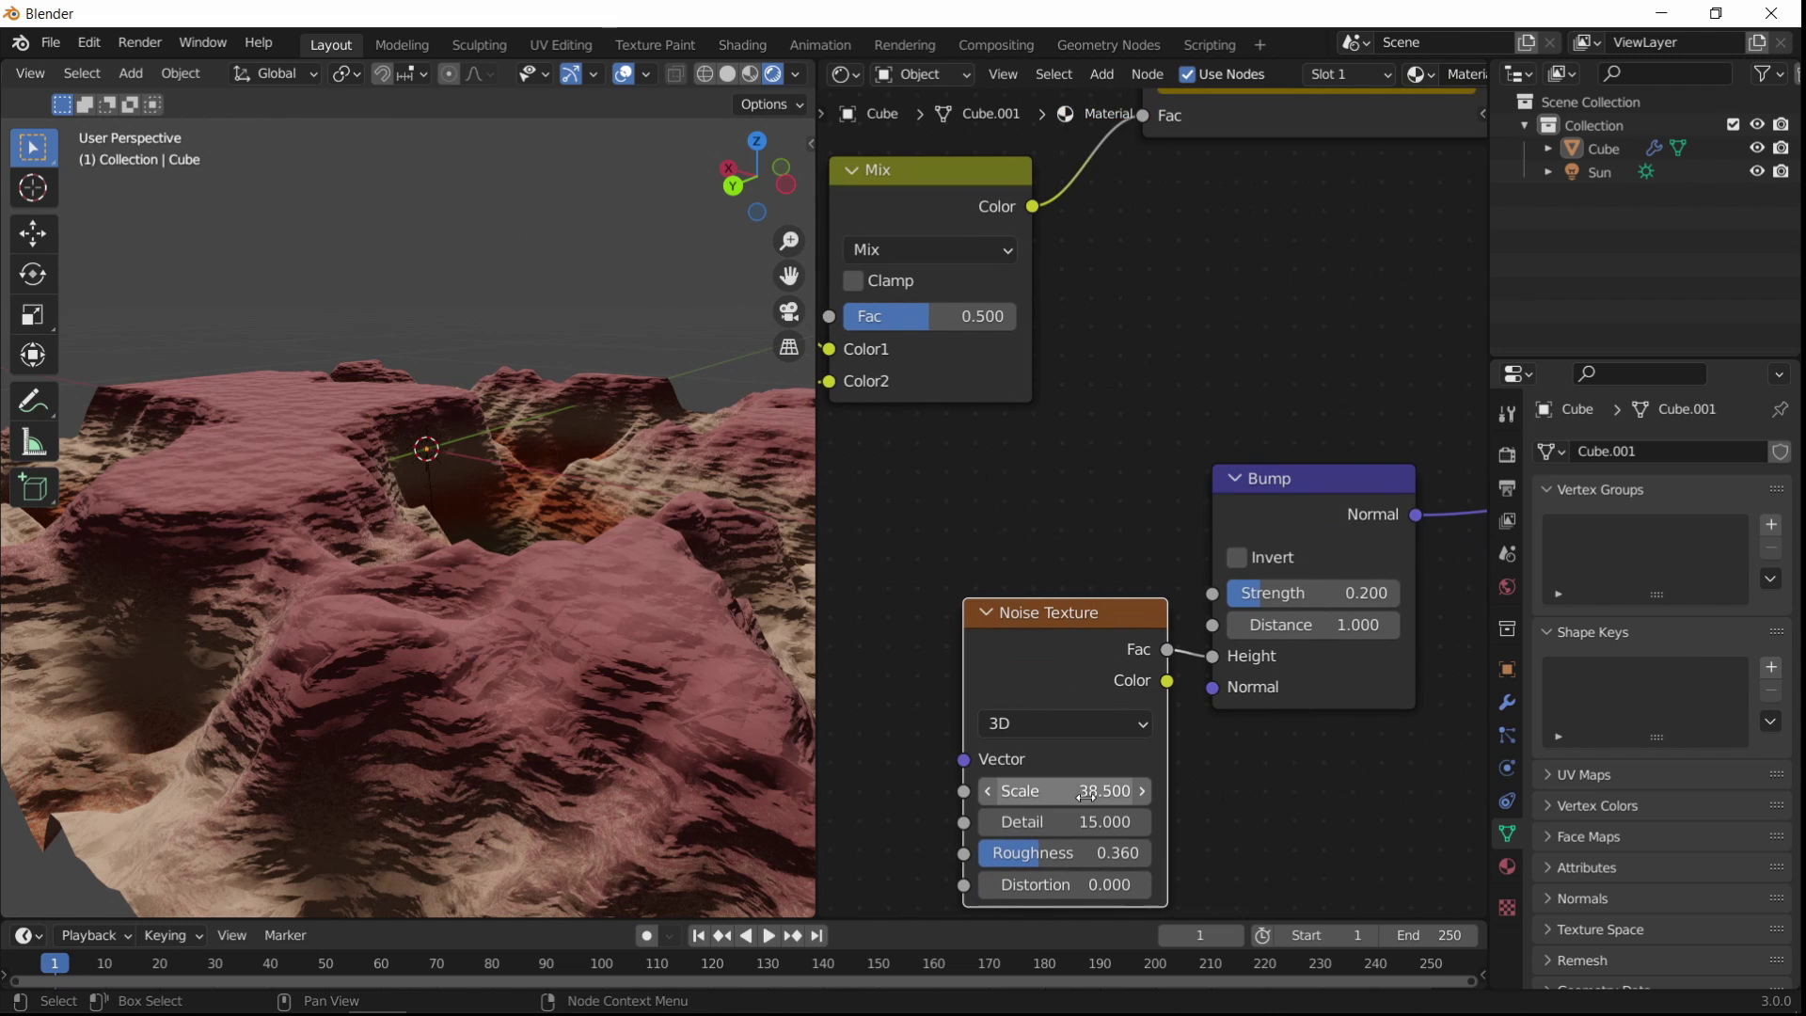
{"action": "left_click_drag", "start_coordinate": [1079, 788], "coordinate": [1183, 843]}
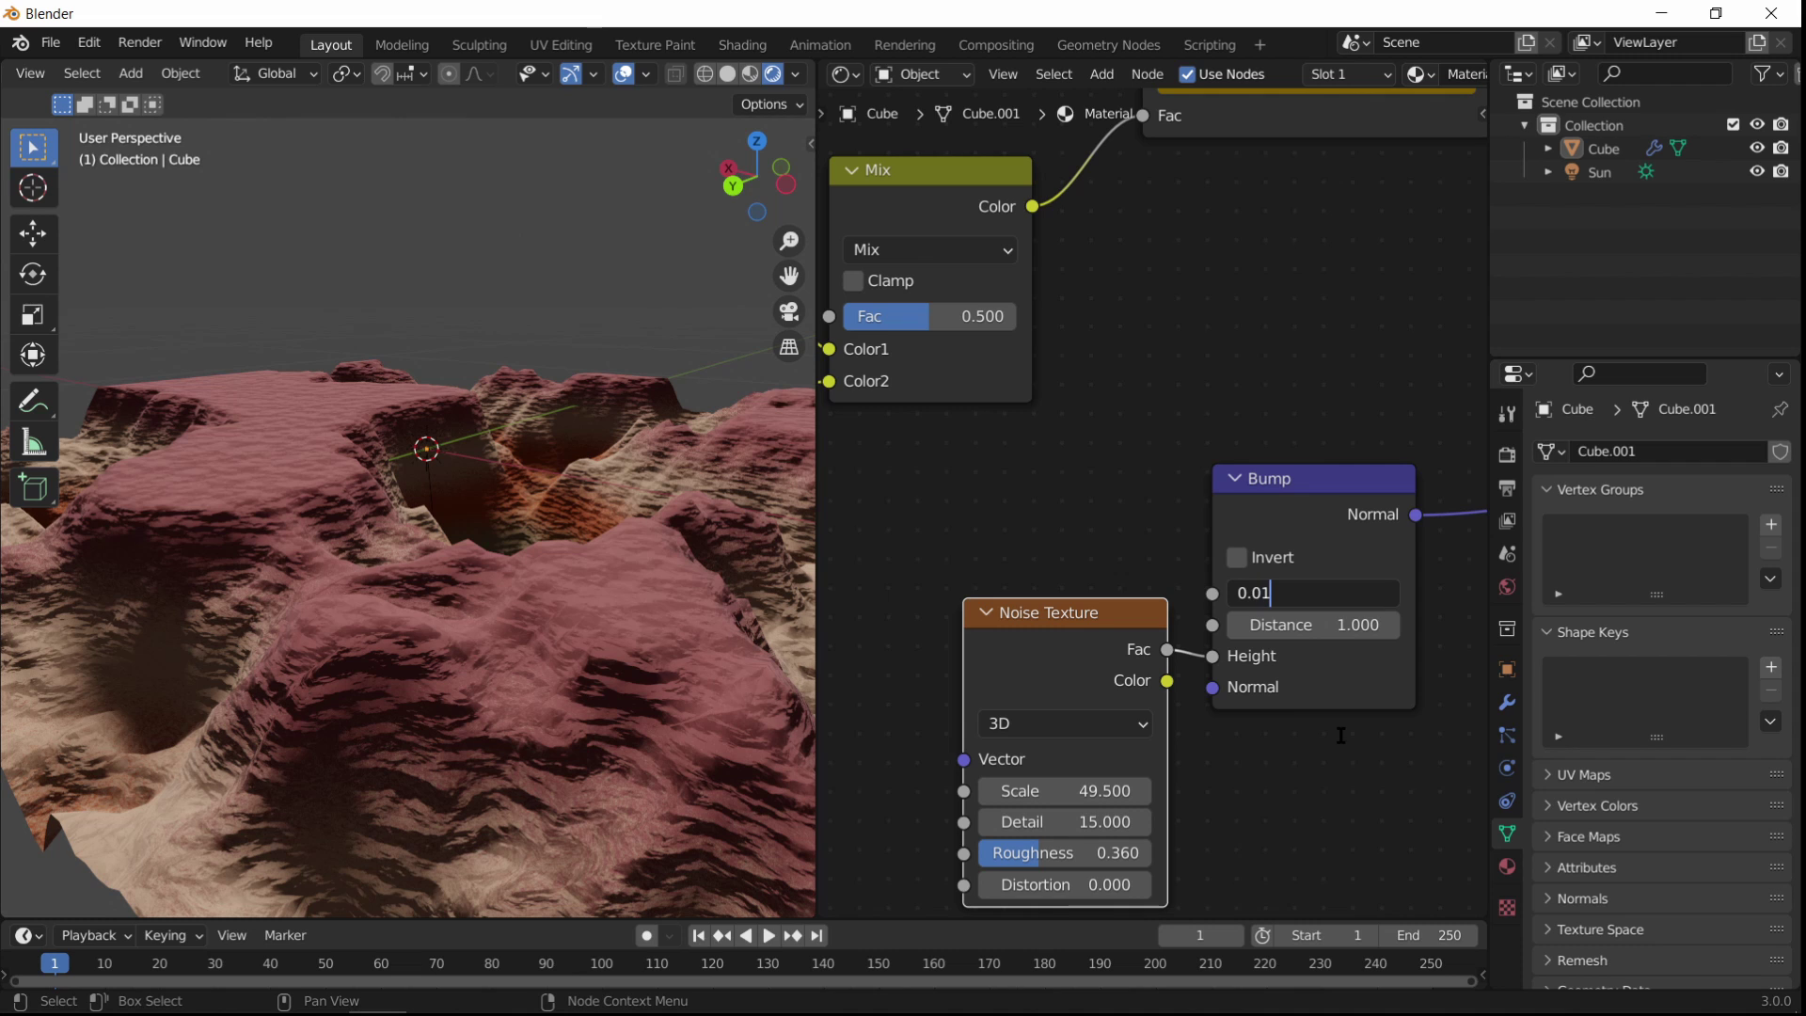
{"action": "type", "text": "2"}
{"action": "key", "text": "Return"}
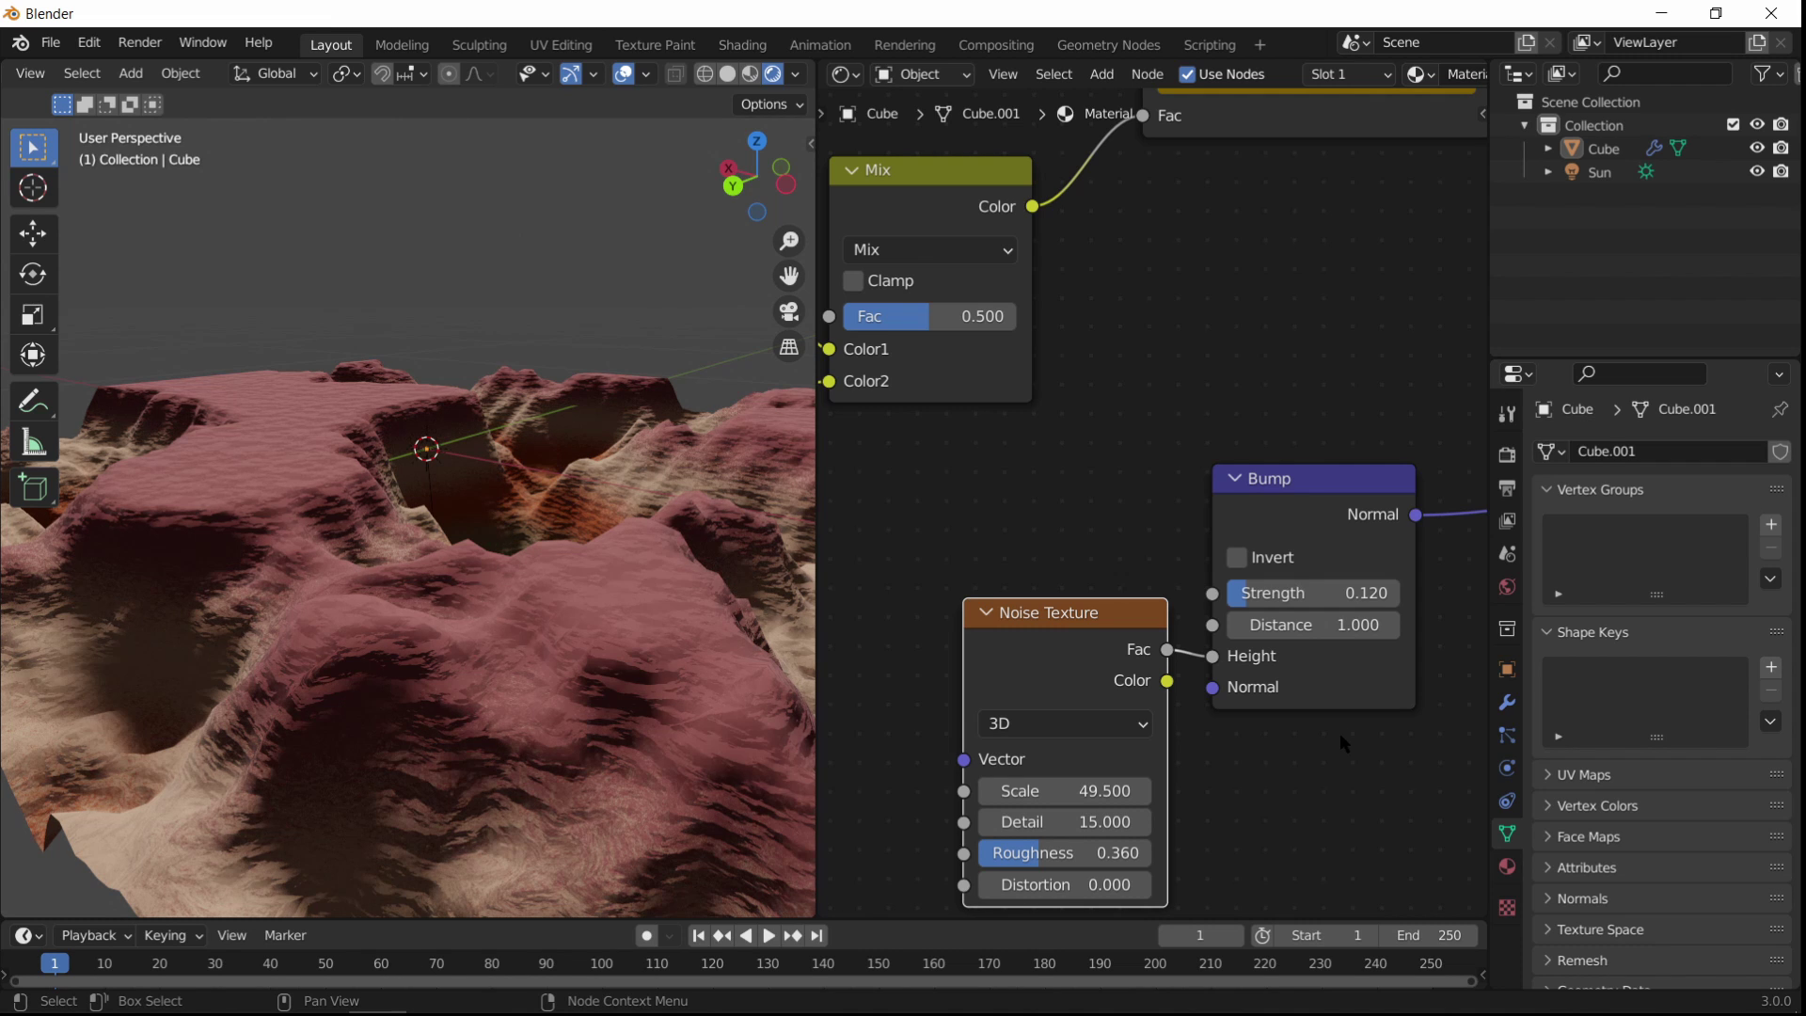
Step: Set the interpolation of the terrain material's ColorRamp to Linear
{"action": "middle_click_drag", "start_coordinate": [785, 667], "coordinate": [452, 574]}
{"action": "middle_click_drag", "start_coordinate": [1139, 697], "coordinate": [1039, 849]}
{"action": "scroll", "coordinate": [1038, 849], "scroll_direction": "down", "scroll_amount": 6}
{"action": "middle_click_drag", "start_coordinate": [1208, 523], "coordinate": [1072, 858]}
{"action": "scroll", "coordinate": [1072, 858], "scroll_direction": "up", "scroll_amount": 4}
{"action": "scroll", "coordinate": [1143, 683], "scroll_direction": "up", "scroll_amount": 6}
{"action": "middle_click_drag", "start_coordinate": [1142, 684], "coordinate": [1248, 749]}
{"action": "scroll", "coordinate": [1249, 750], "scroll_direction": "up", "scroll_amount": 3}
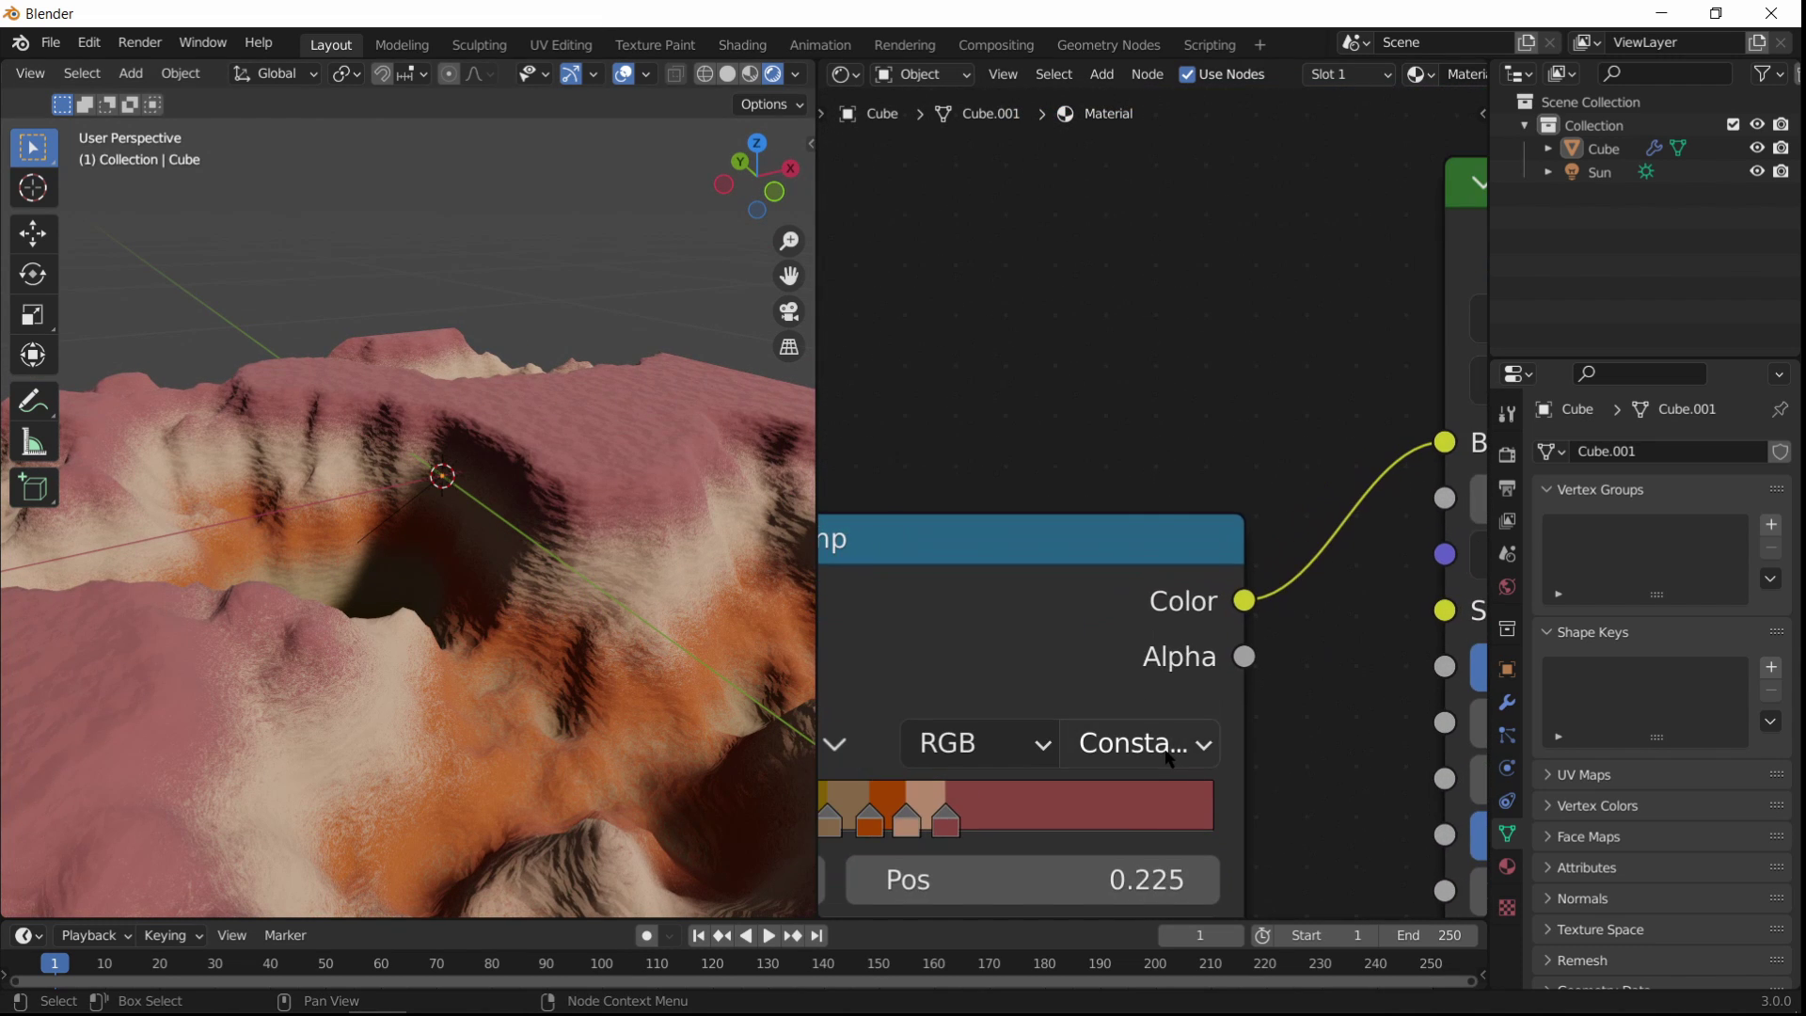
{"action": "left_click", "coordinate": [1168, 758]}
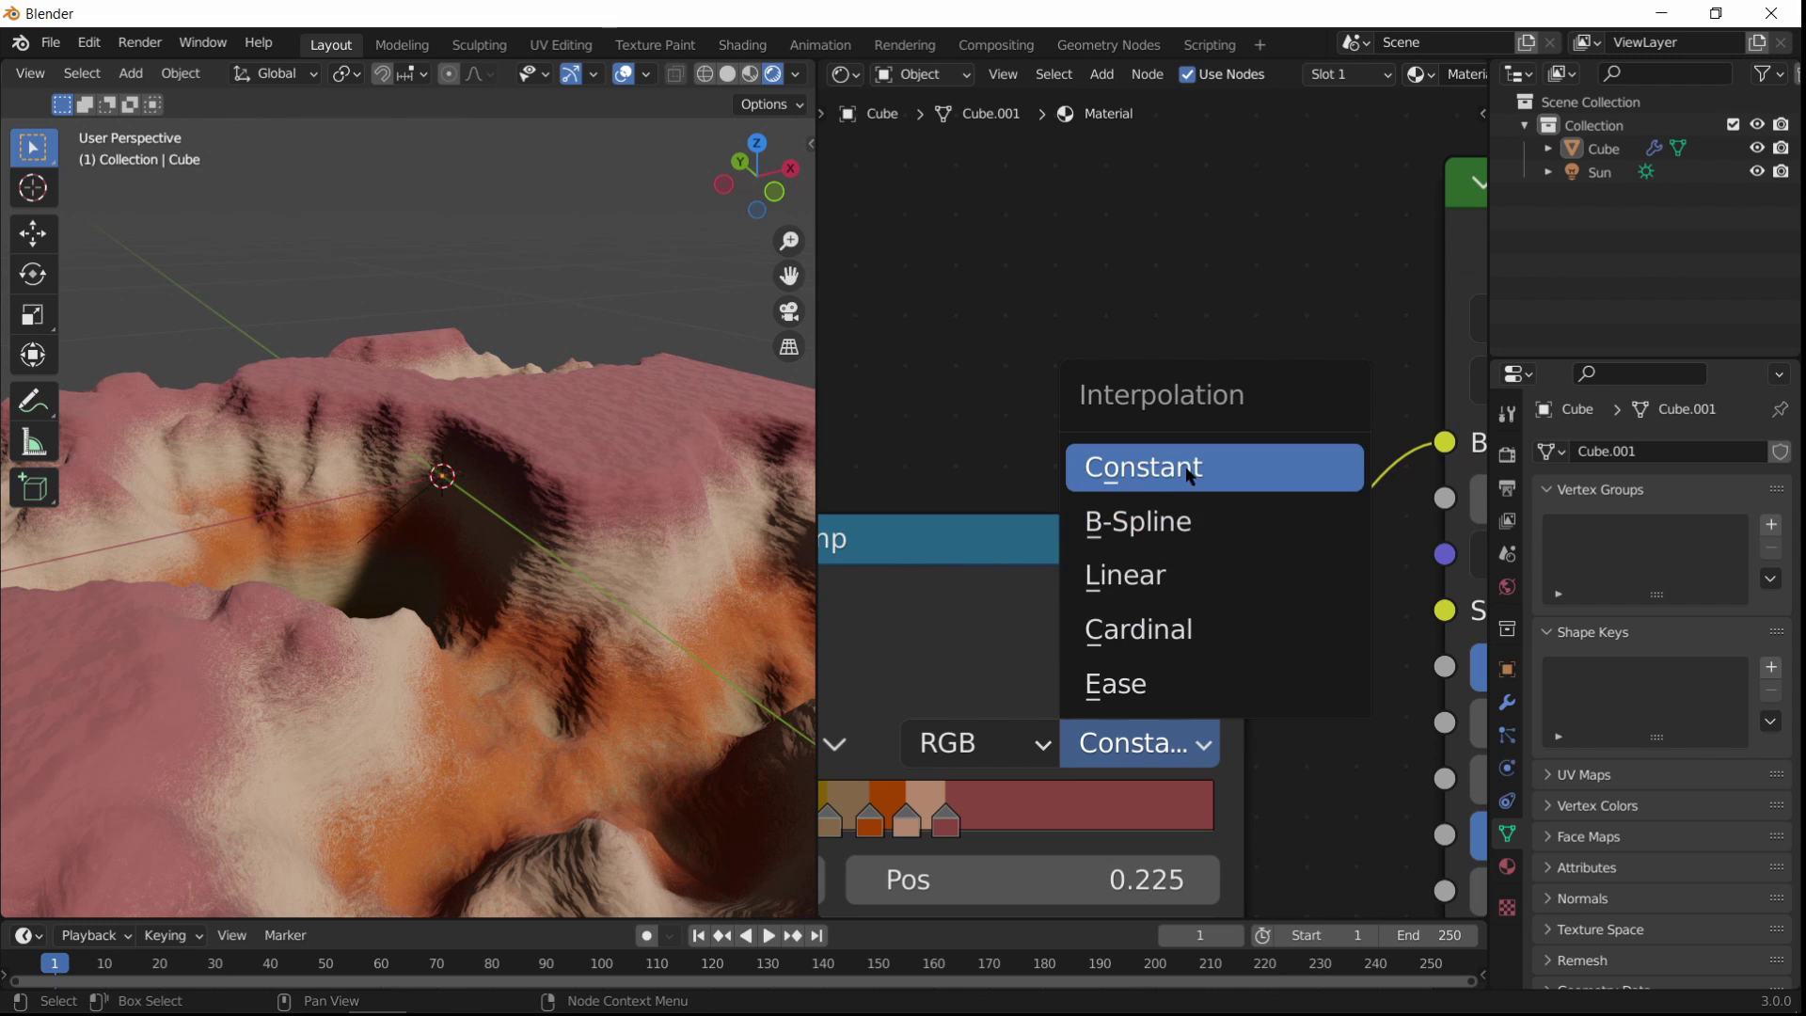
{"action": "left_click", "coordinate": [1189, 476]}
{"action": "left_click", "coordinate": [1169, 748]}
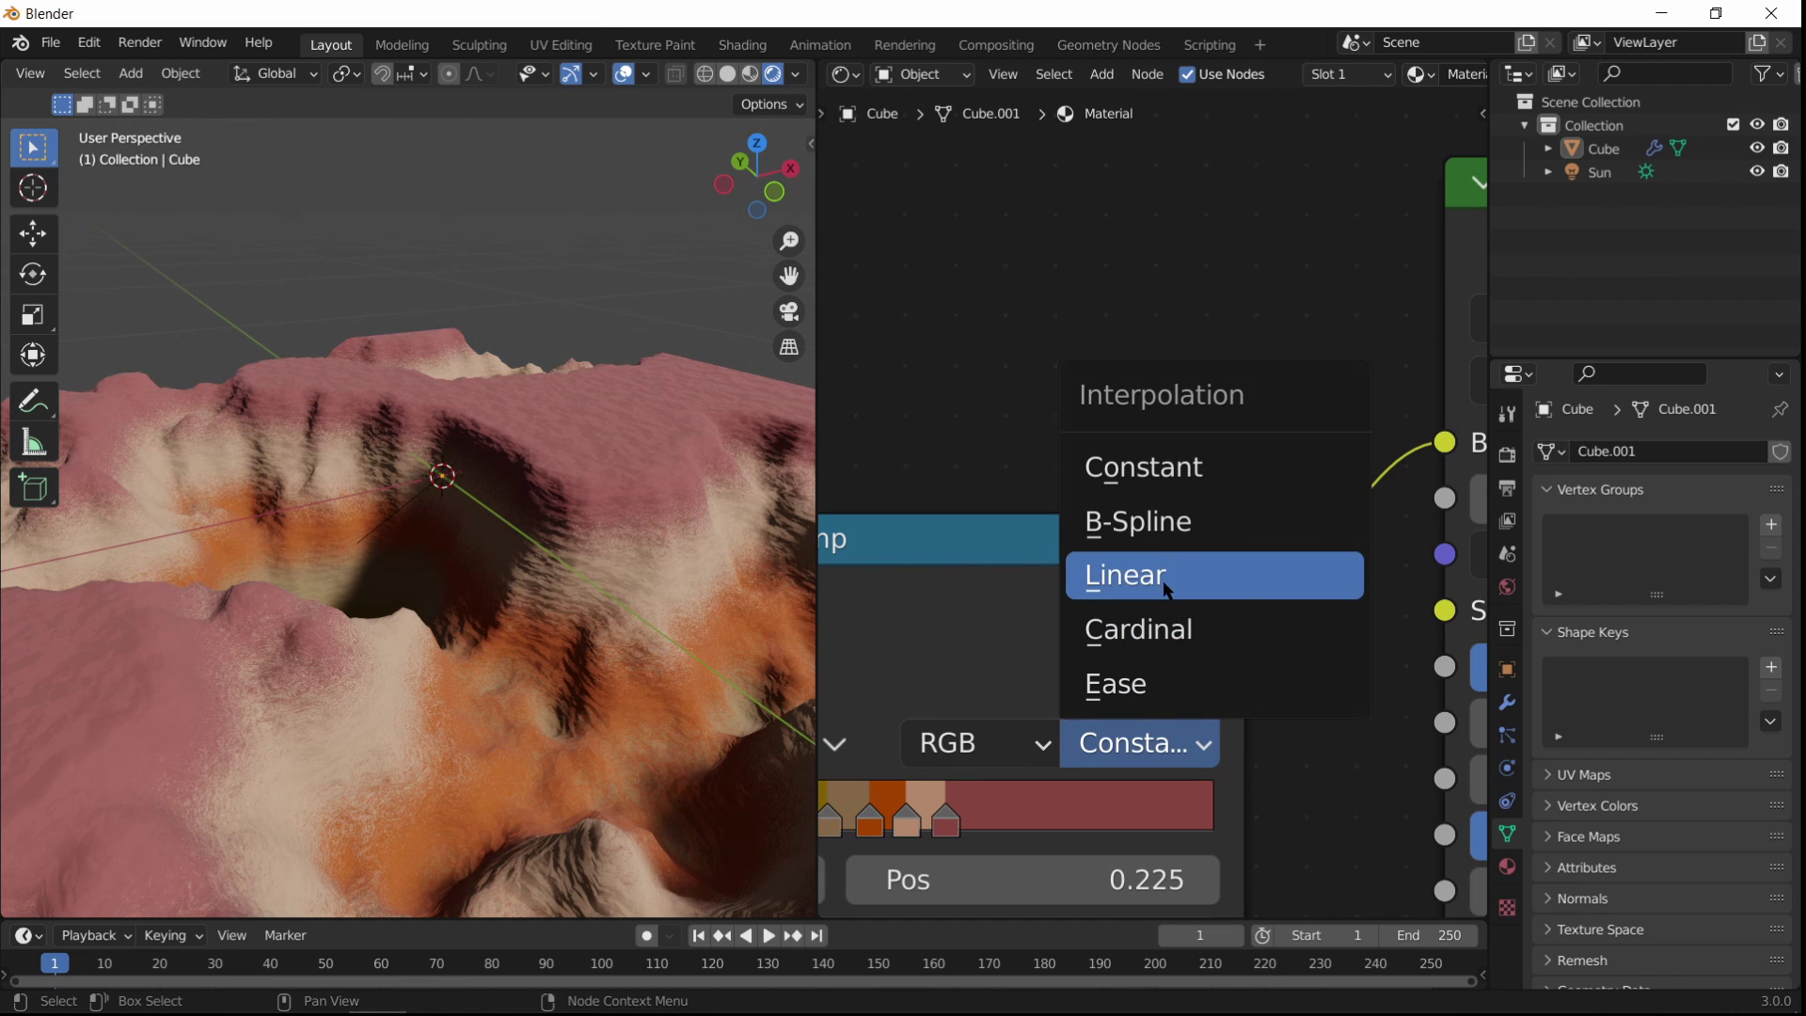
{"action": "left_click", "coordinate": [1163, 583]}
Step: Inspect the blended color bands across the terrain and return the ColorRamp's interpolation to Constant
{"action": "middle_click_drag", "start_coordinate": [1050, 711], "coordinate": [1212, 651]}
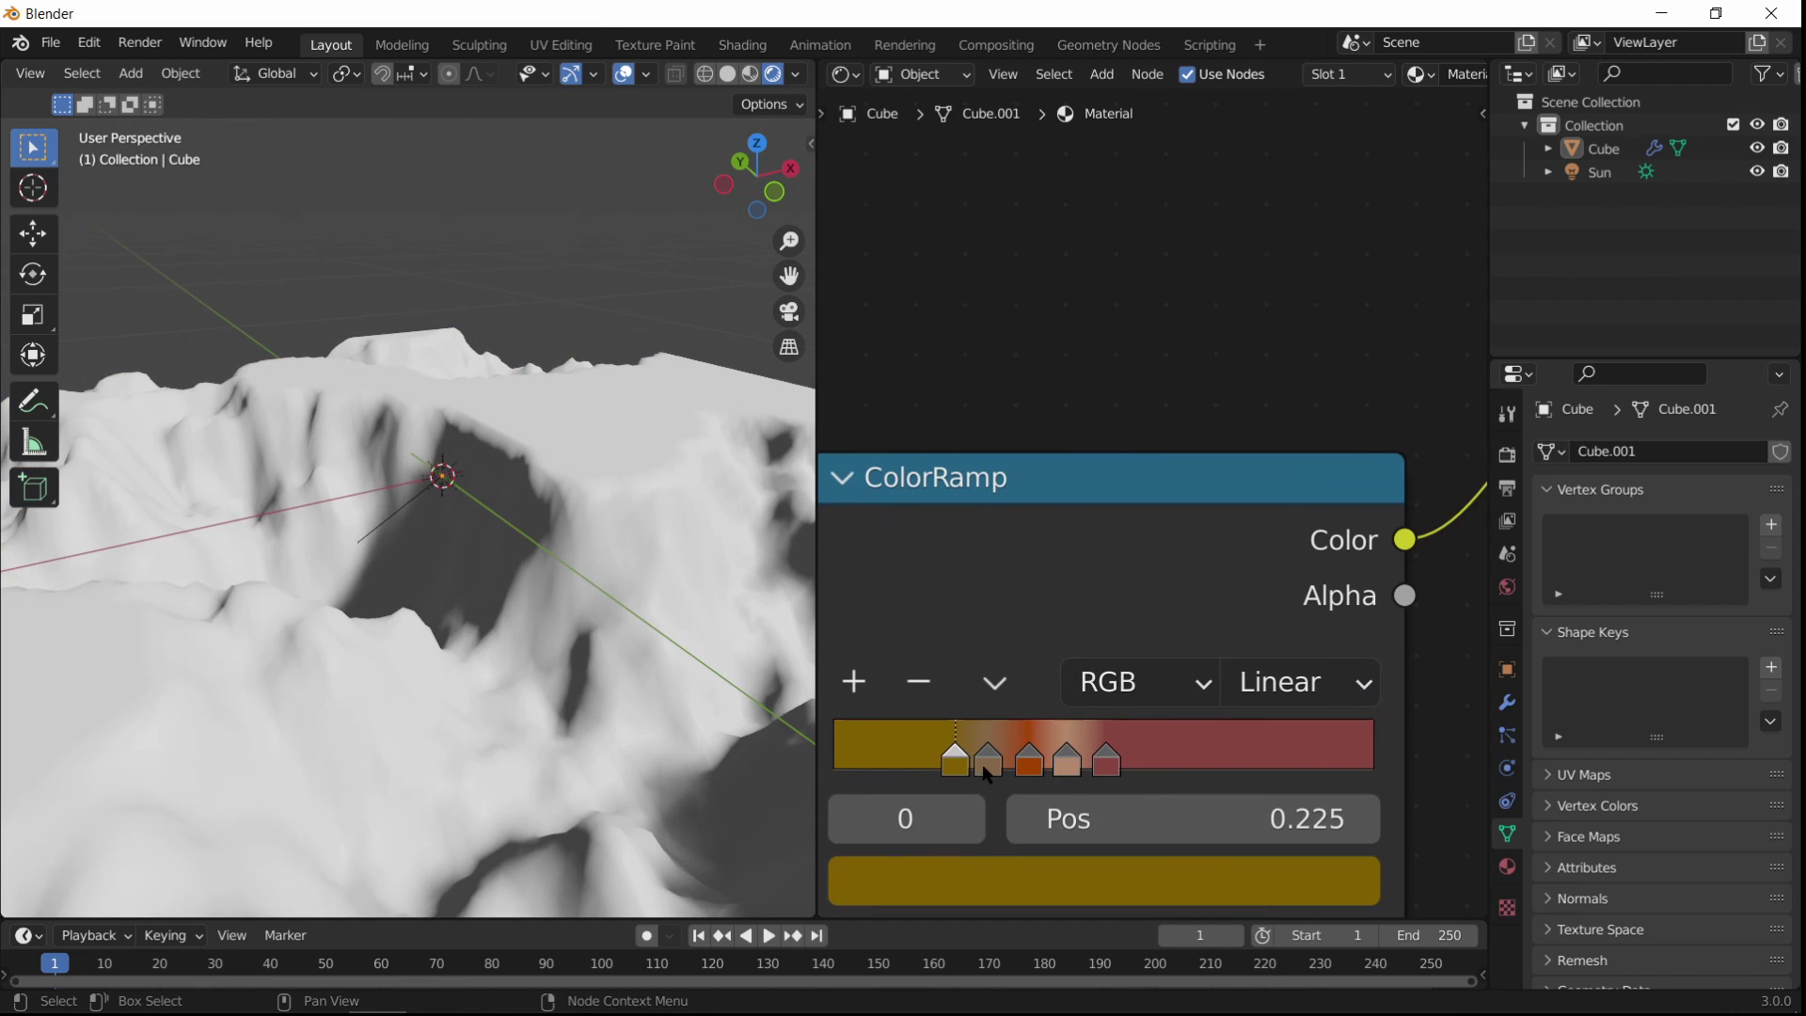
{"action": "middle_click_drag", "start_coordinate": [807, 750], "coordinate": [620, 628]}
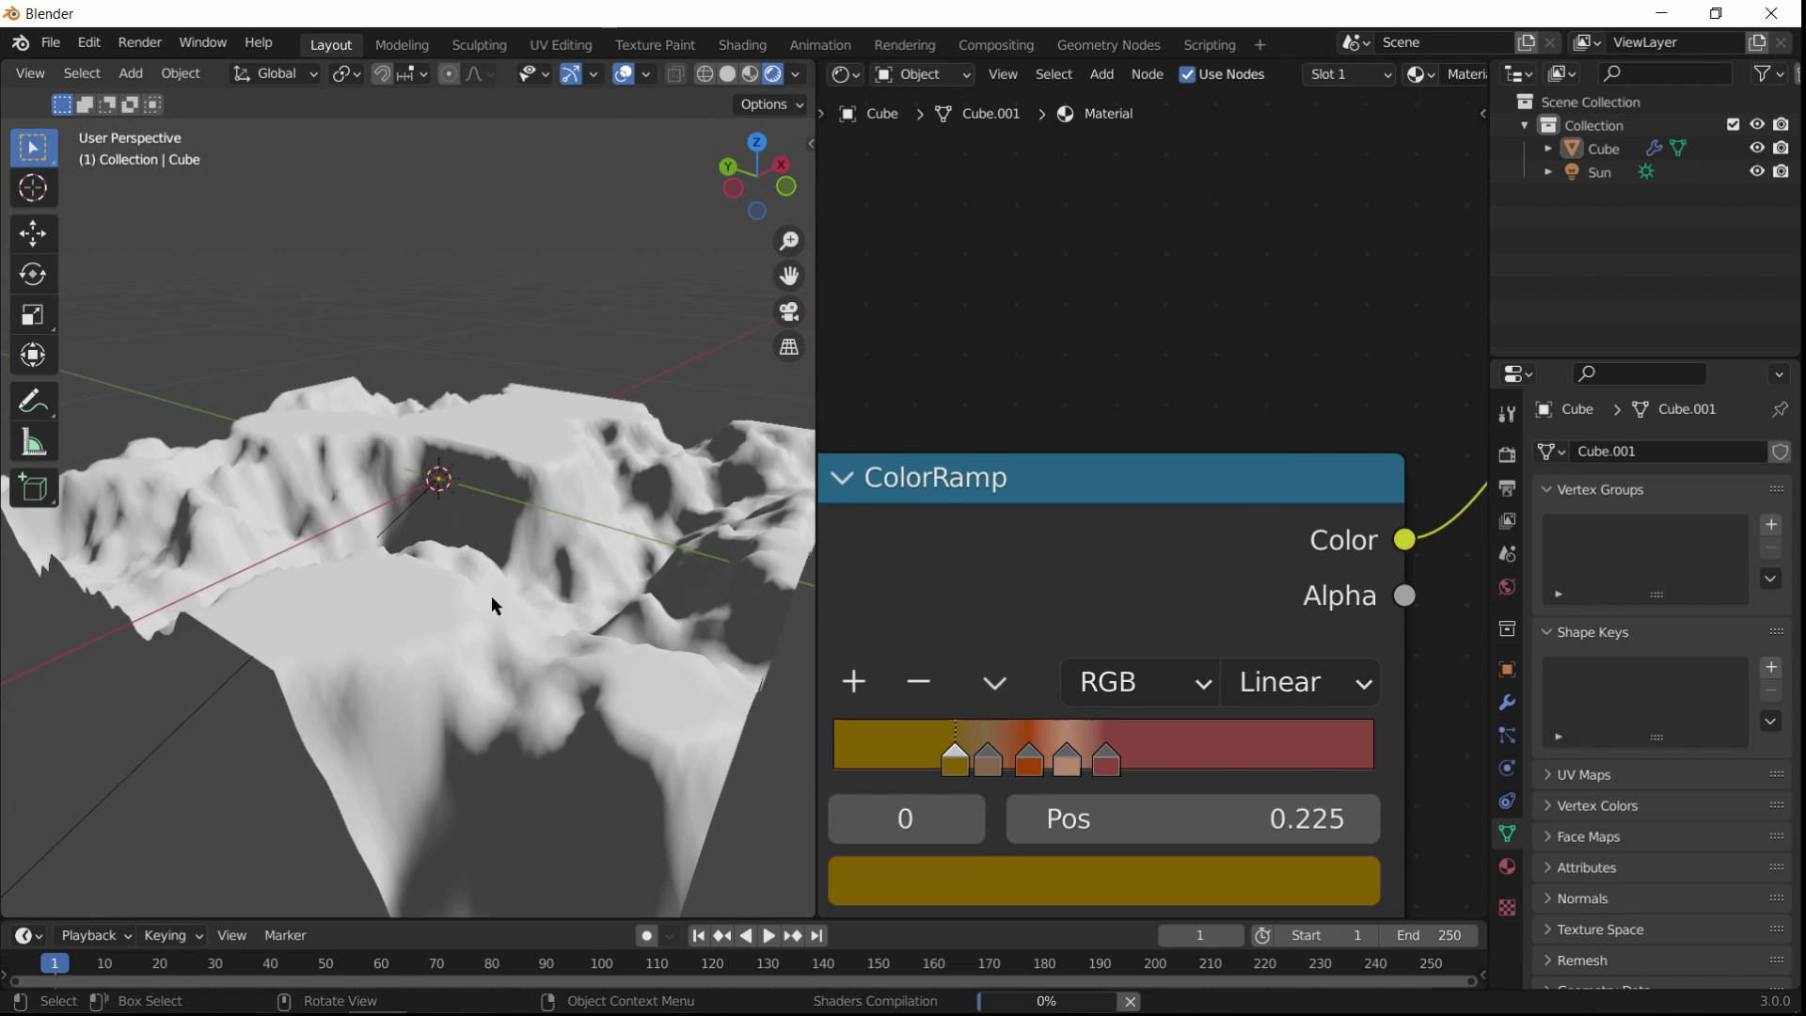
{"action": "mouse_move", "coordinate": [492, 598]}
{"action": "middle_mouse_down"}
{"action": "mouse_move", "coordinate": [456, 601]}
{"action": "mouse_move", "coordinate": [568, 623]}
{"action": "mouse_move", "coordinate": [643, 552]}
{"action": "mouse_move", "coordinate": [218, 559]}
{"action": "mouse_move", "coordinate": [402, 569]}
{"action": "mouse_move", "coordinate": [358, 573]}
{"action": "middle_mouse_up"}
{"action": "left_click", "coordinate": [1308, 683]}
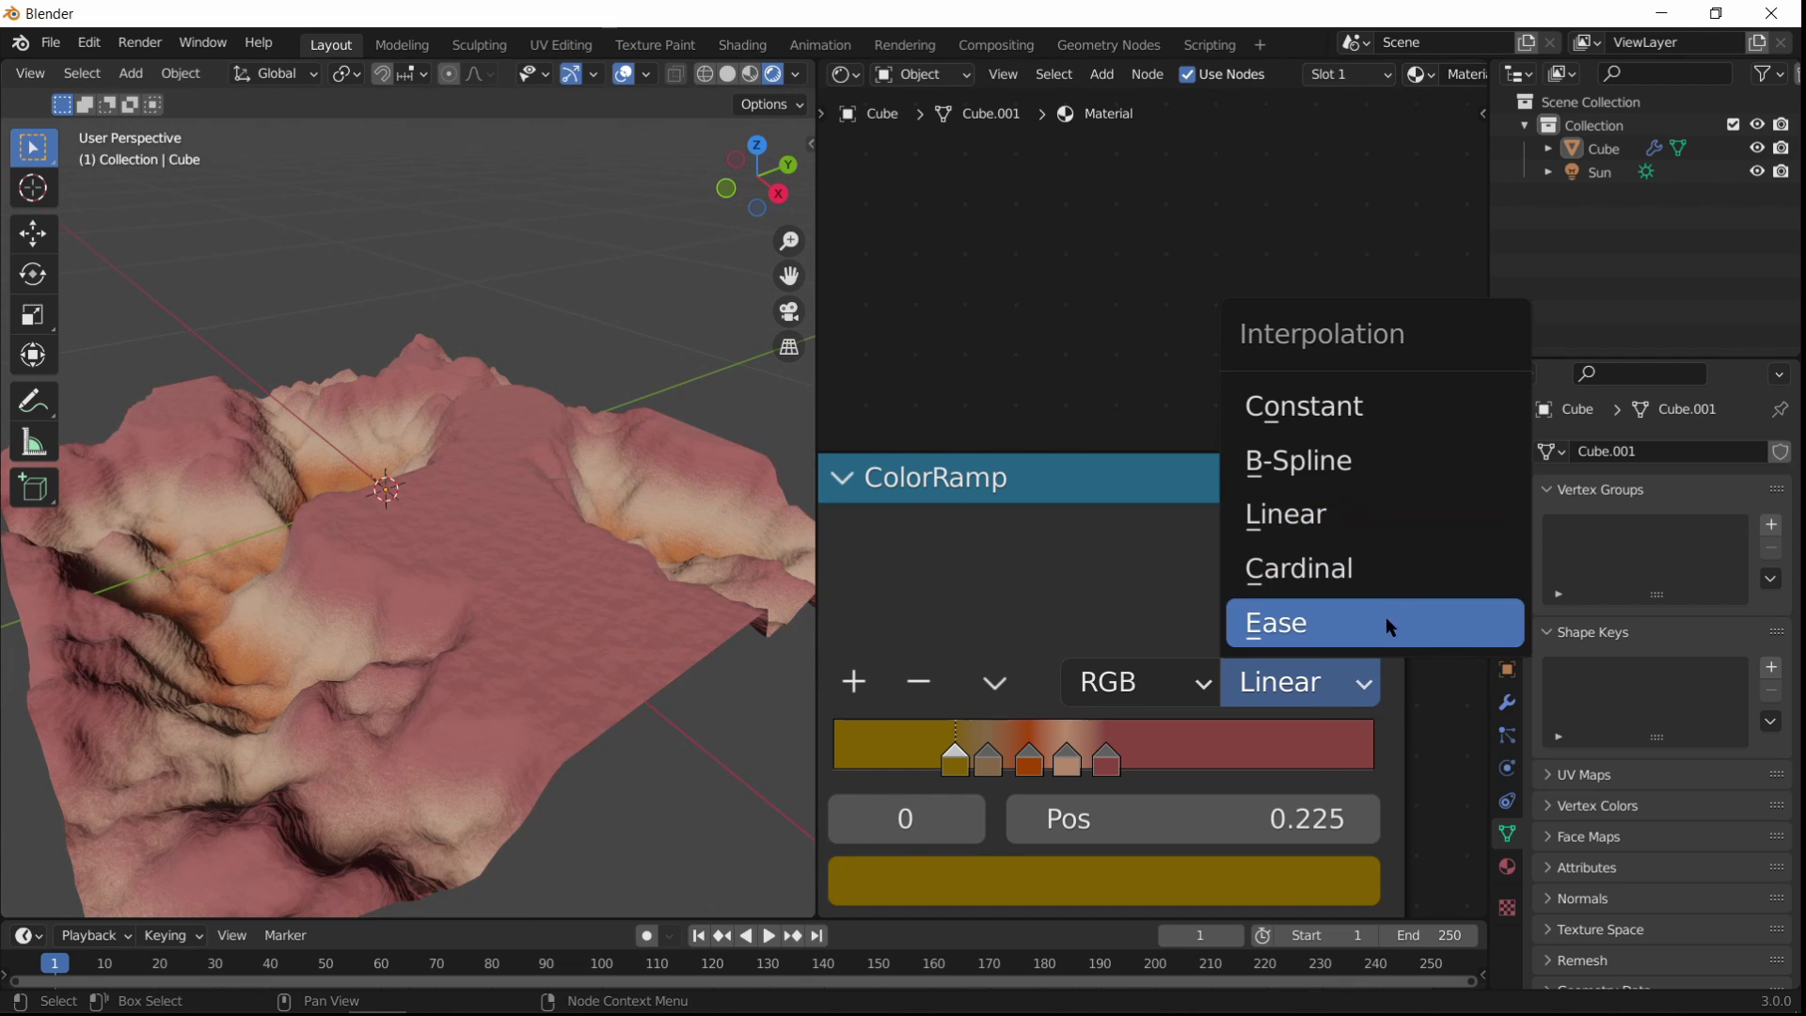
{"action": "left_click", "coordinate": [1363, 405]}
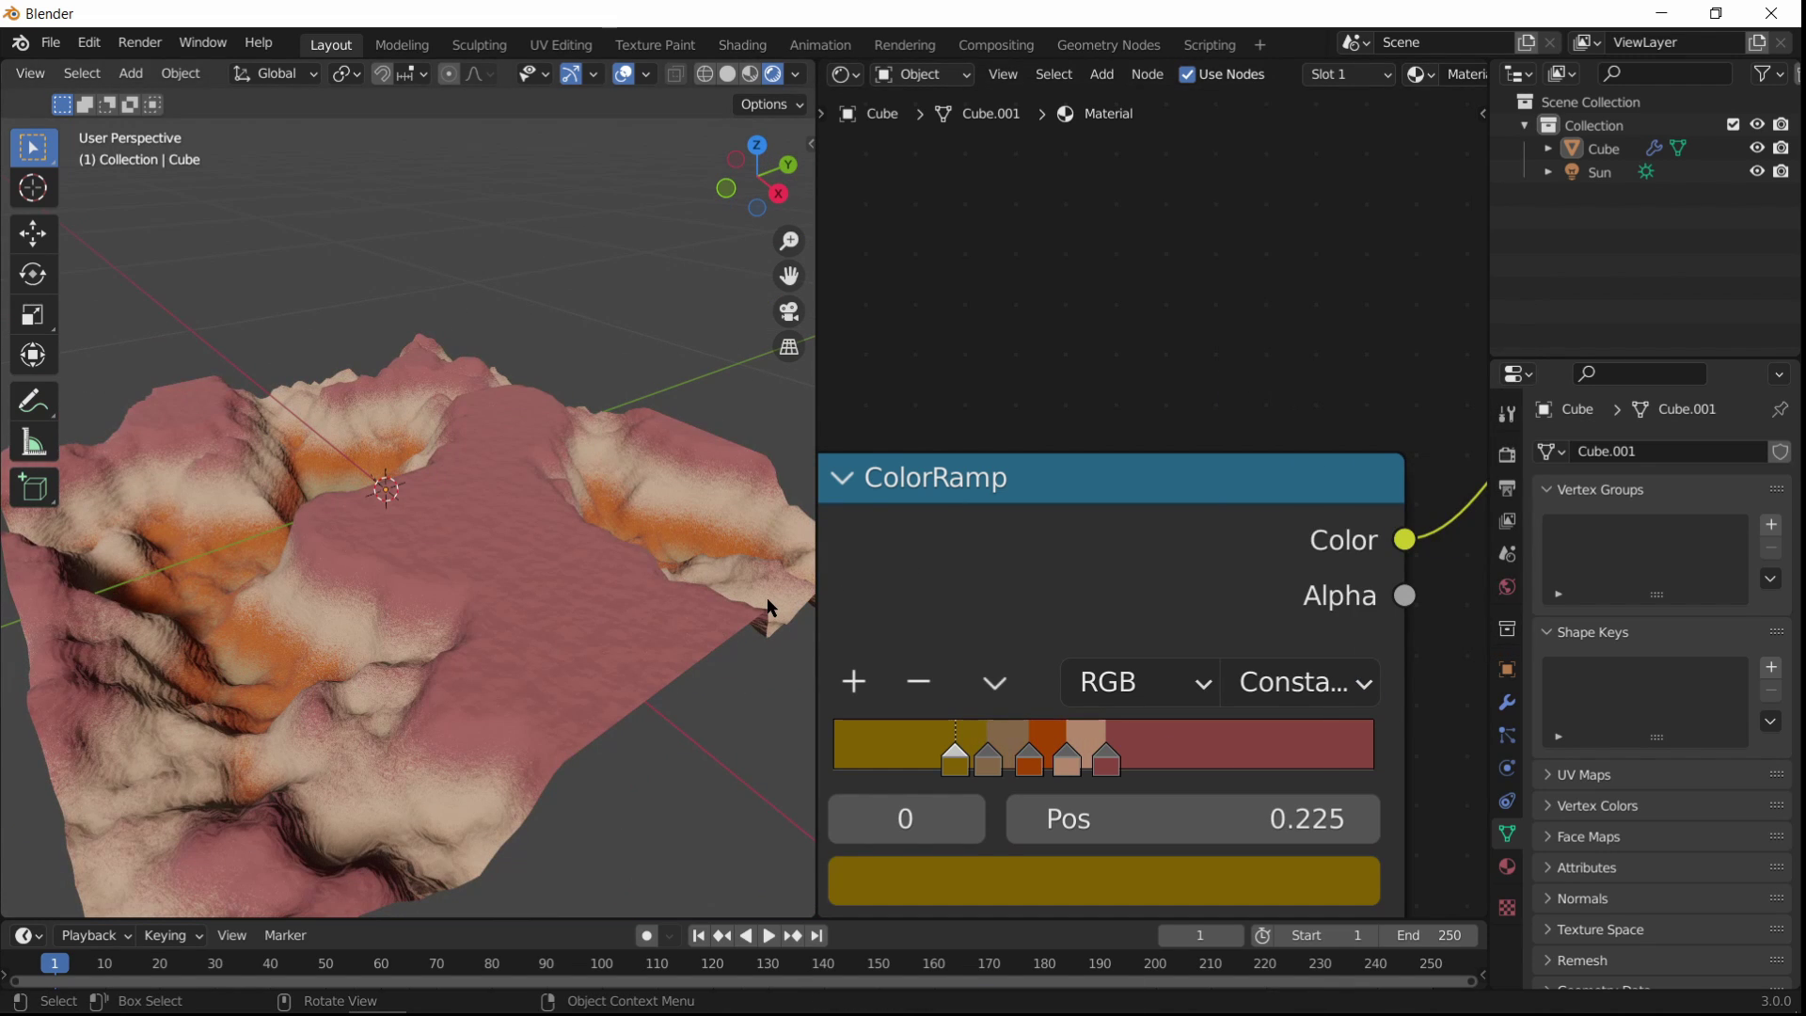
Step: Select the terrain, switch the shader editor to the Geometry Node Editor, and move the Group Input node clear of the other nodes
{"action": "left_click", "coordinate": [770, 607]}
{"action": "middle_click_drag", "start_coordinate": [334, 545], "coordinate": [503, 529]}
{"action": "scroll", "coordinate": [901, 412], "scroll_direction": "down", "scroll_amount": 5}
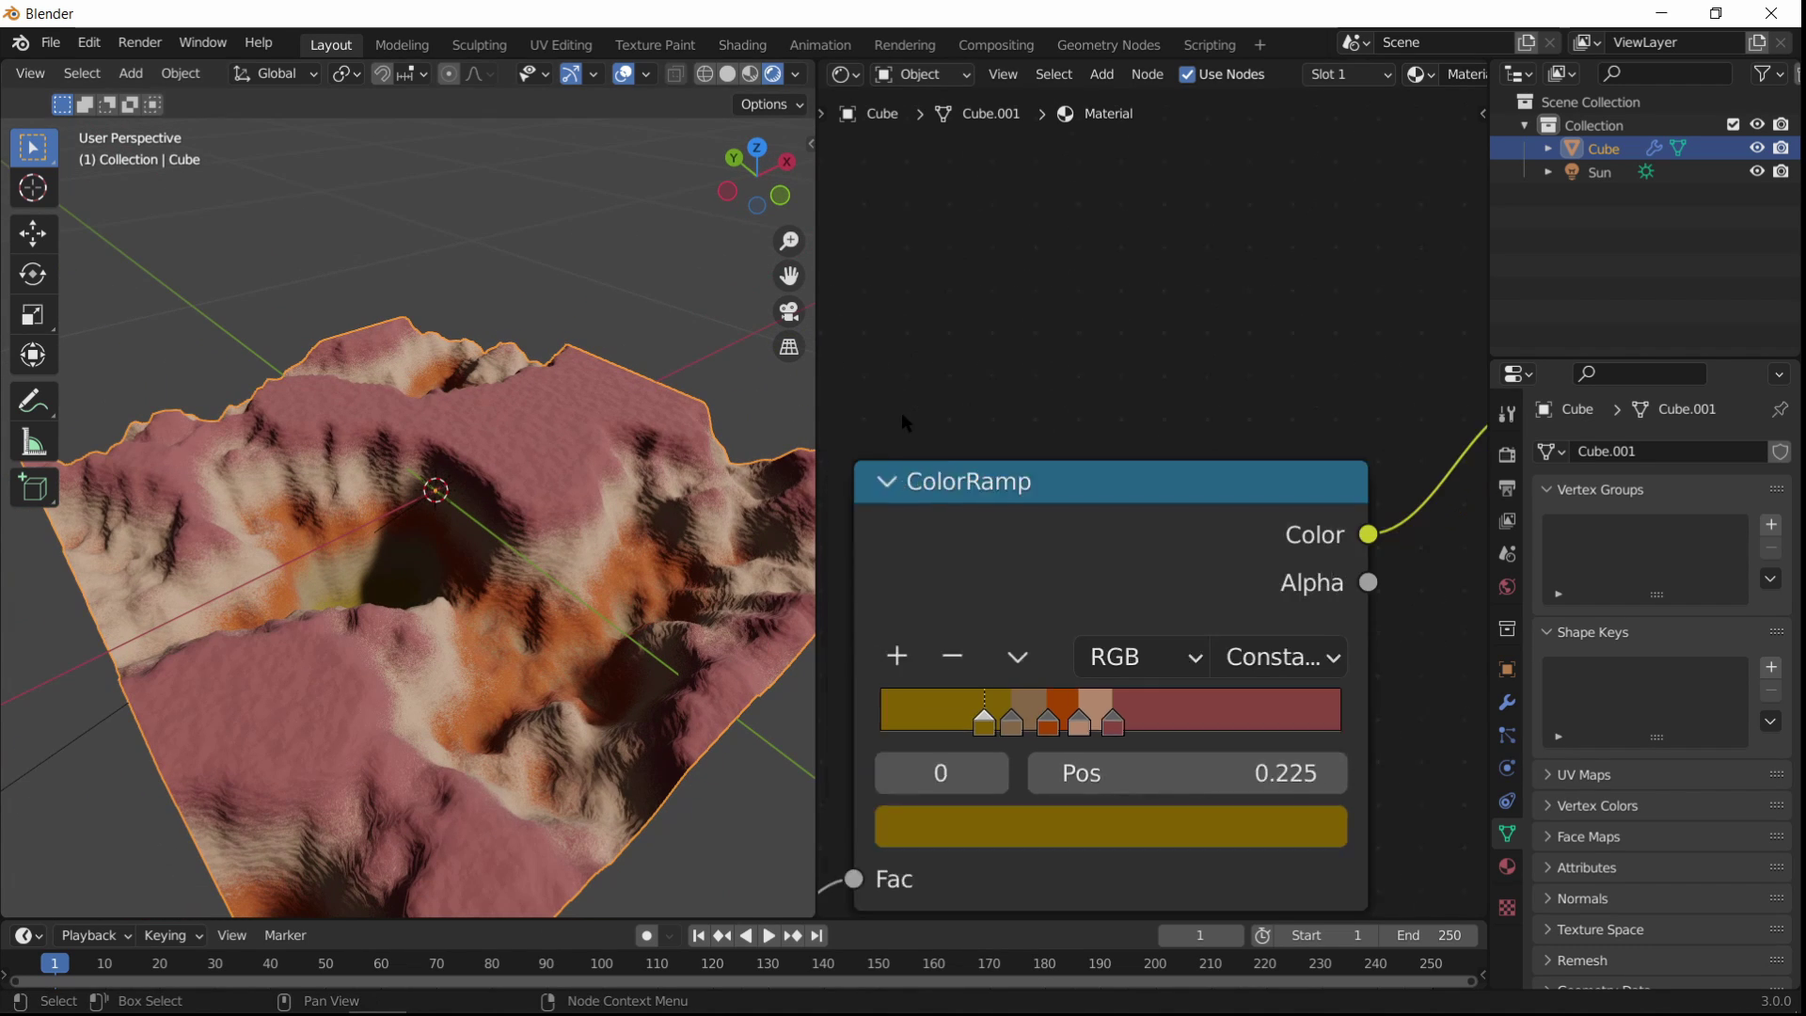
{"action": "left_click", "coordinate": [844, 75]}
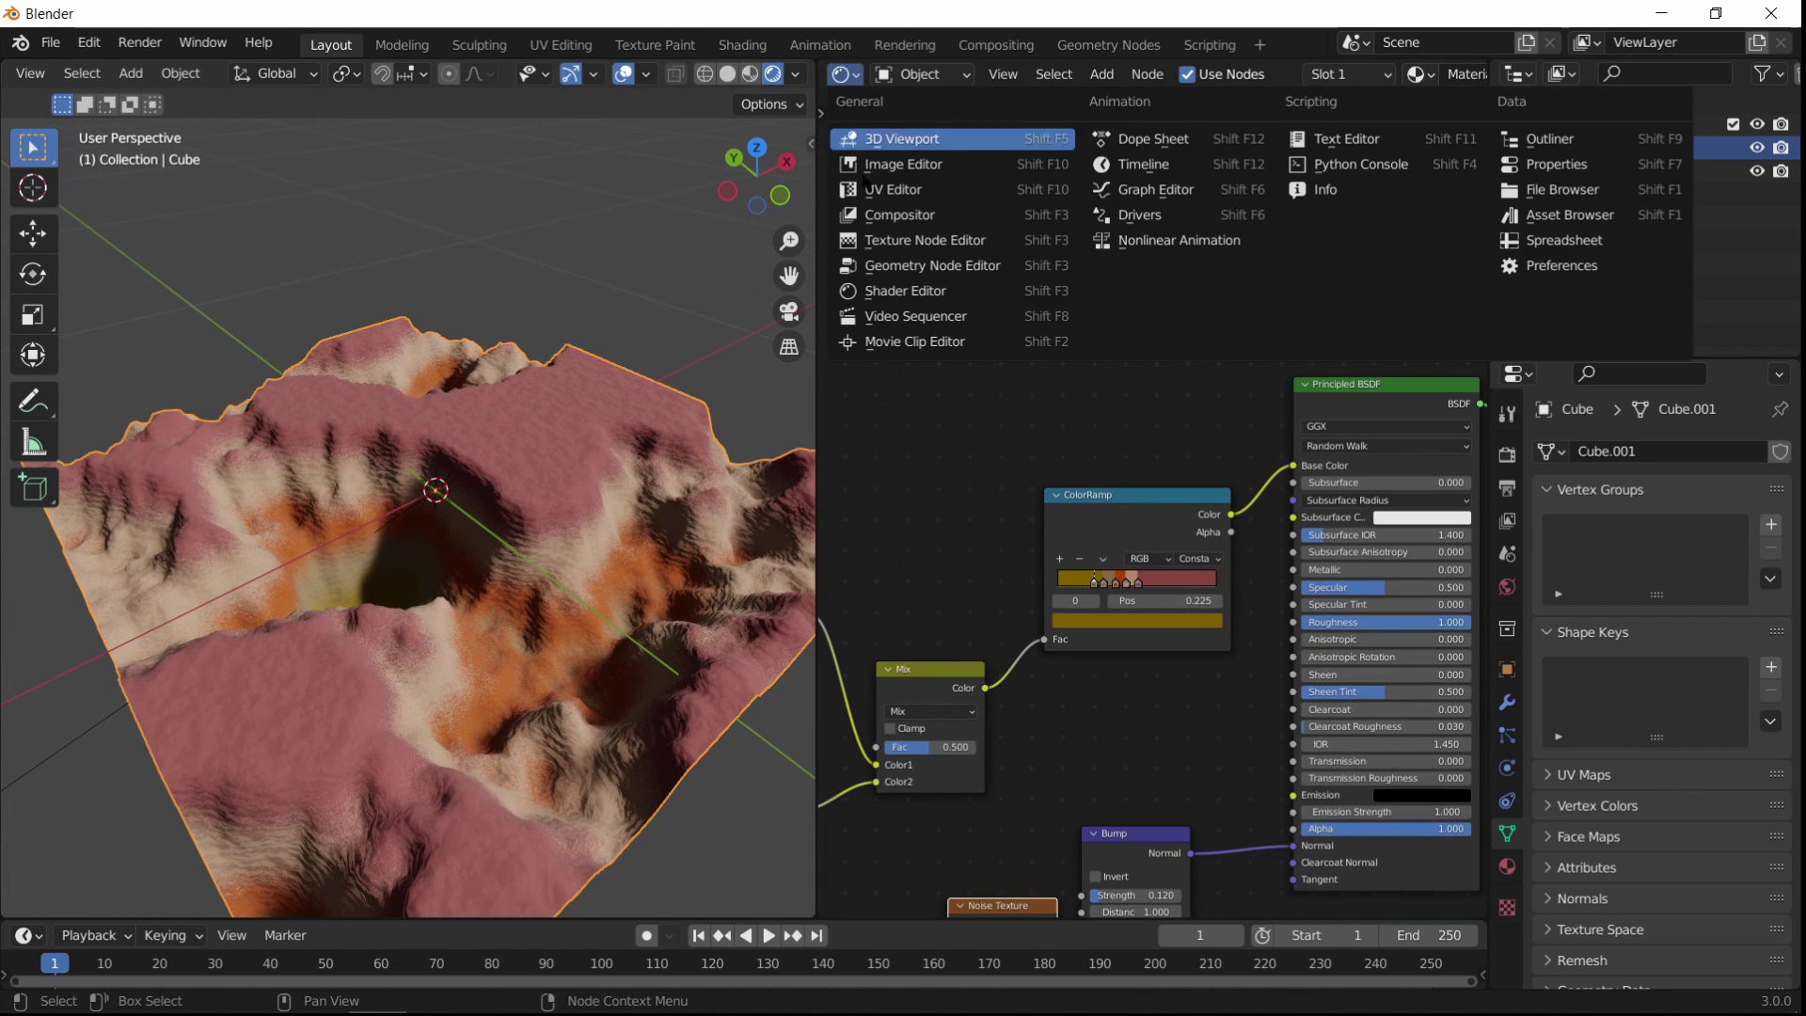
{"action": "left_click", "coordinate": [882, 265]}
{"action": "middle_click_drag", "start_coordinate": [1233, 480], "coordinate": [1415, 202]}
{"action": "scroll", "coordinate": [1192, 549], "scroll_direction": "down", "scroll_amount": 6}
{"action": "scroll", "coordinate": [1192, 549], "scroll_direction": "down", "scroll_amount": 4}
{"action": "middle_click_drag", "start_coordinate": [912, 491], "coordinate": [1283, 465]}
{"action": "left_click_drag", "start_coordinate": [1334, 435], "coordinate": [1224, 572]}
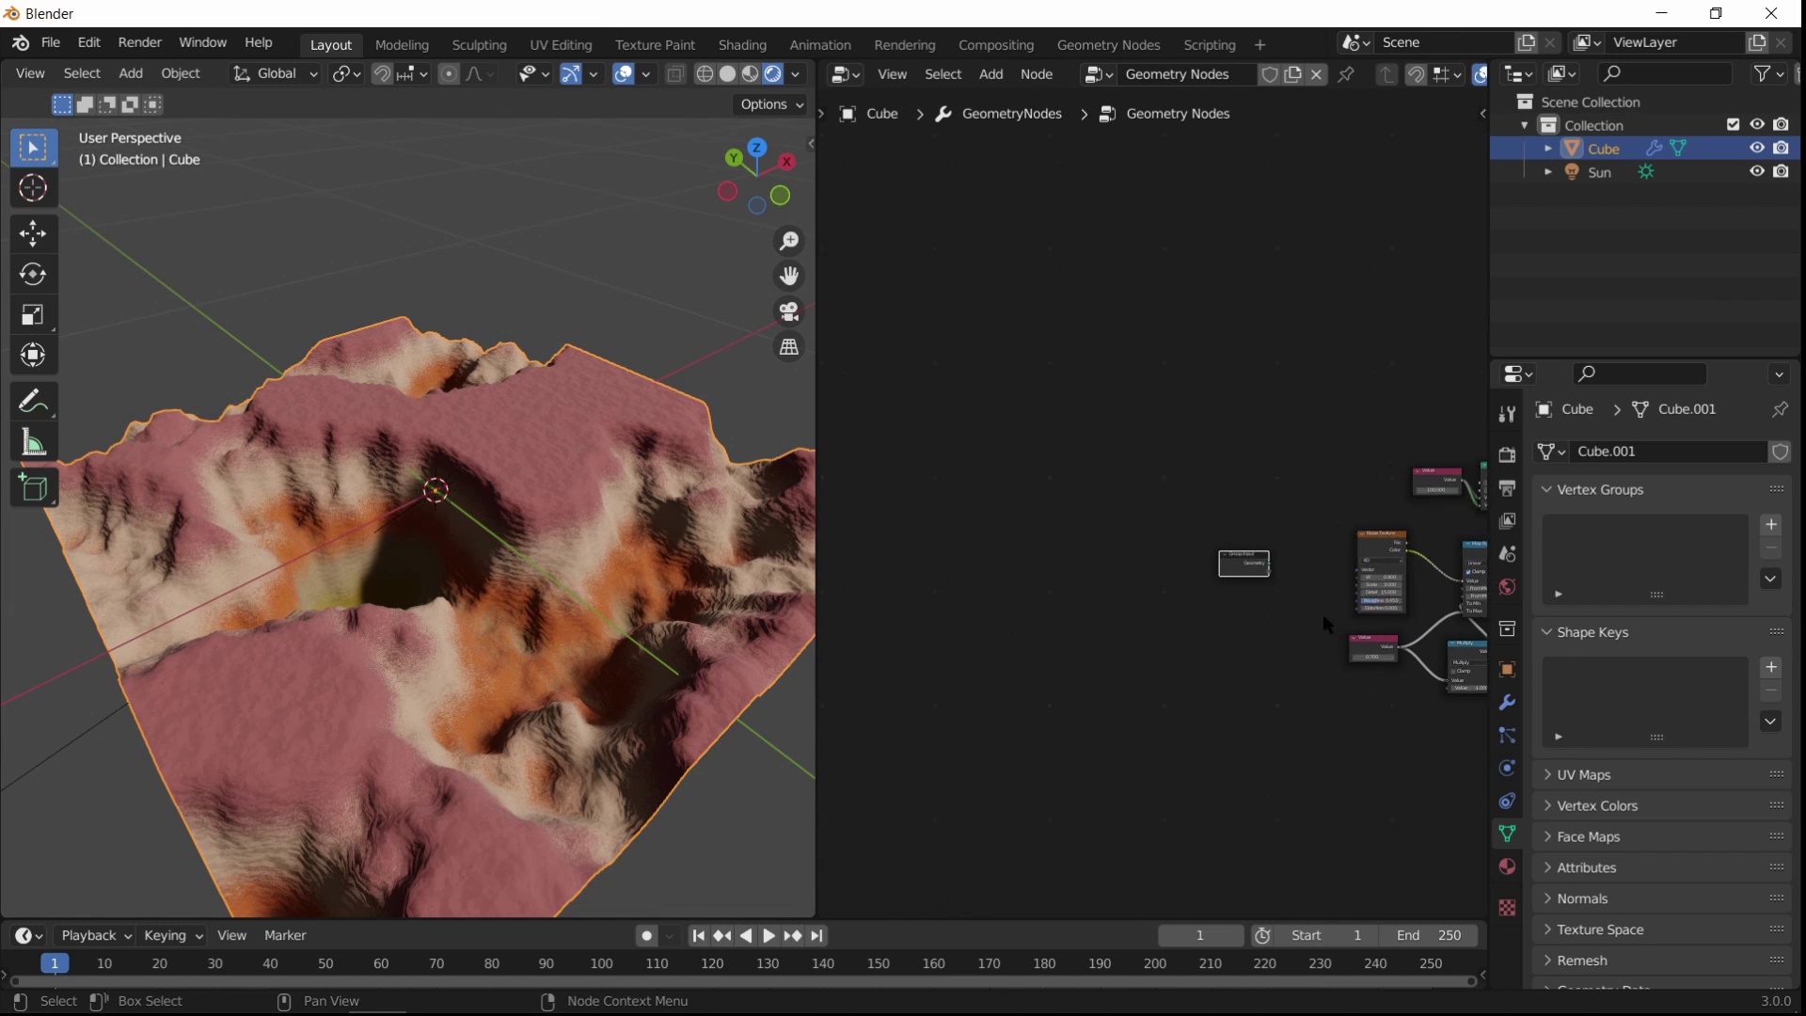
{"action": "scroll", "coordinate": [1322, 613], "scroll_direction": "up", "scroll_amount": 5}
{"action": "middle_click_drag", "start_coordinate": [1292, 707], "coordinate": [1060, 602]}
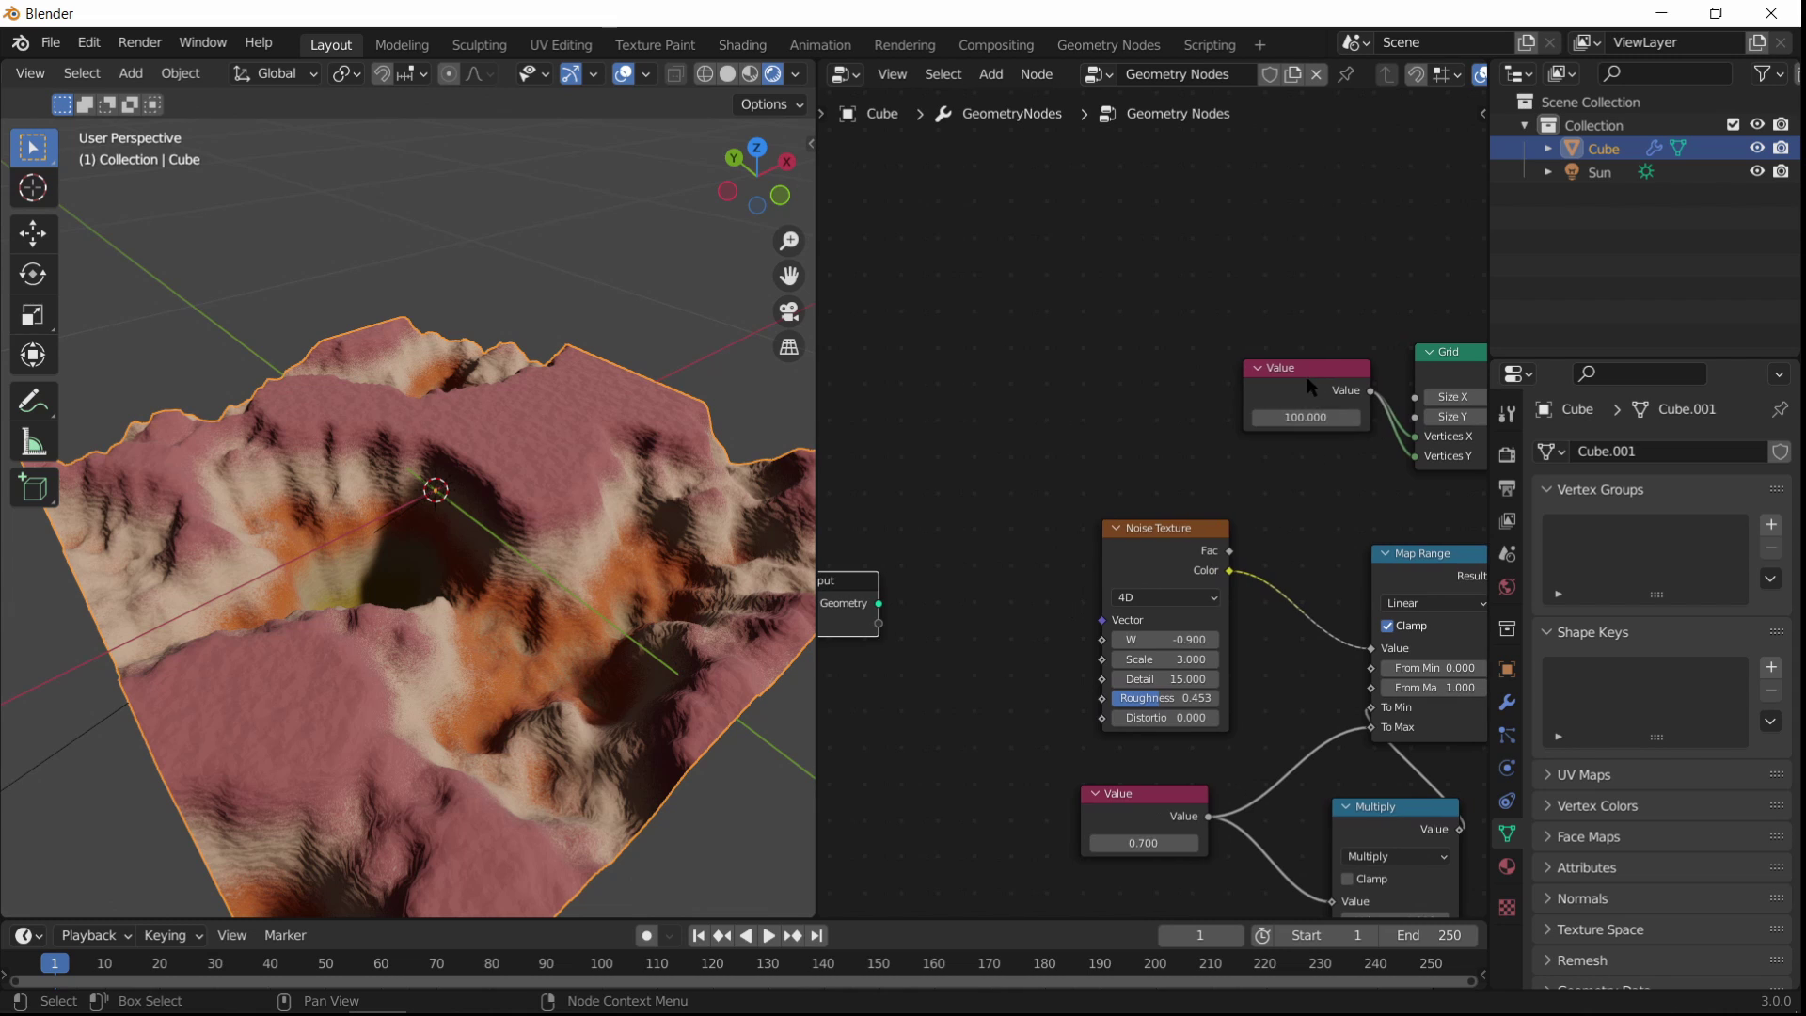
Step: Replace the Value node feeding the Grid's Vertices X and Y with a new Group Input socket, routed through a reroute
{"action": "left_click_drag", "start_coordinate": [1307, 376], "coordinate": [951, 374]}
{"action": "right_click_drag", "start_coordinate": [1204, 286], "coordinate": [1204, 286], "text": "shift"}
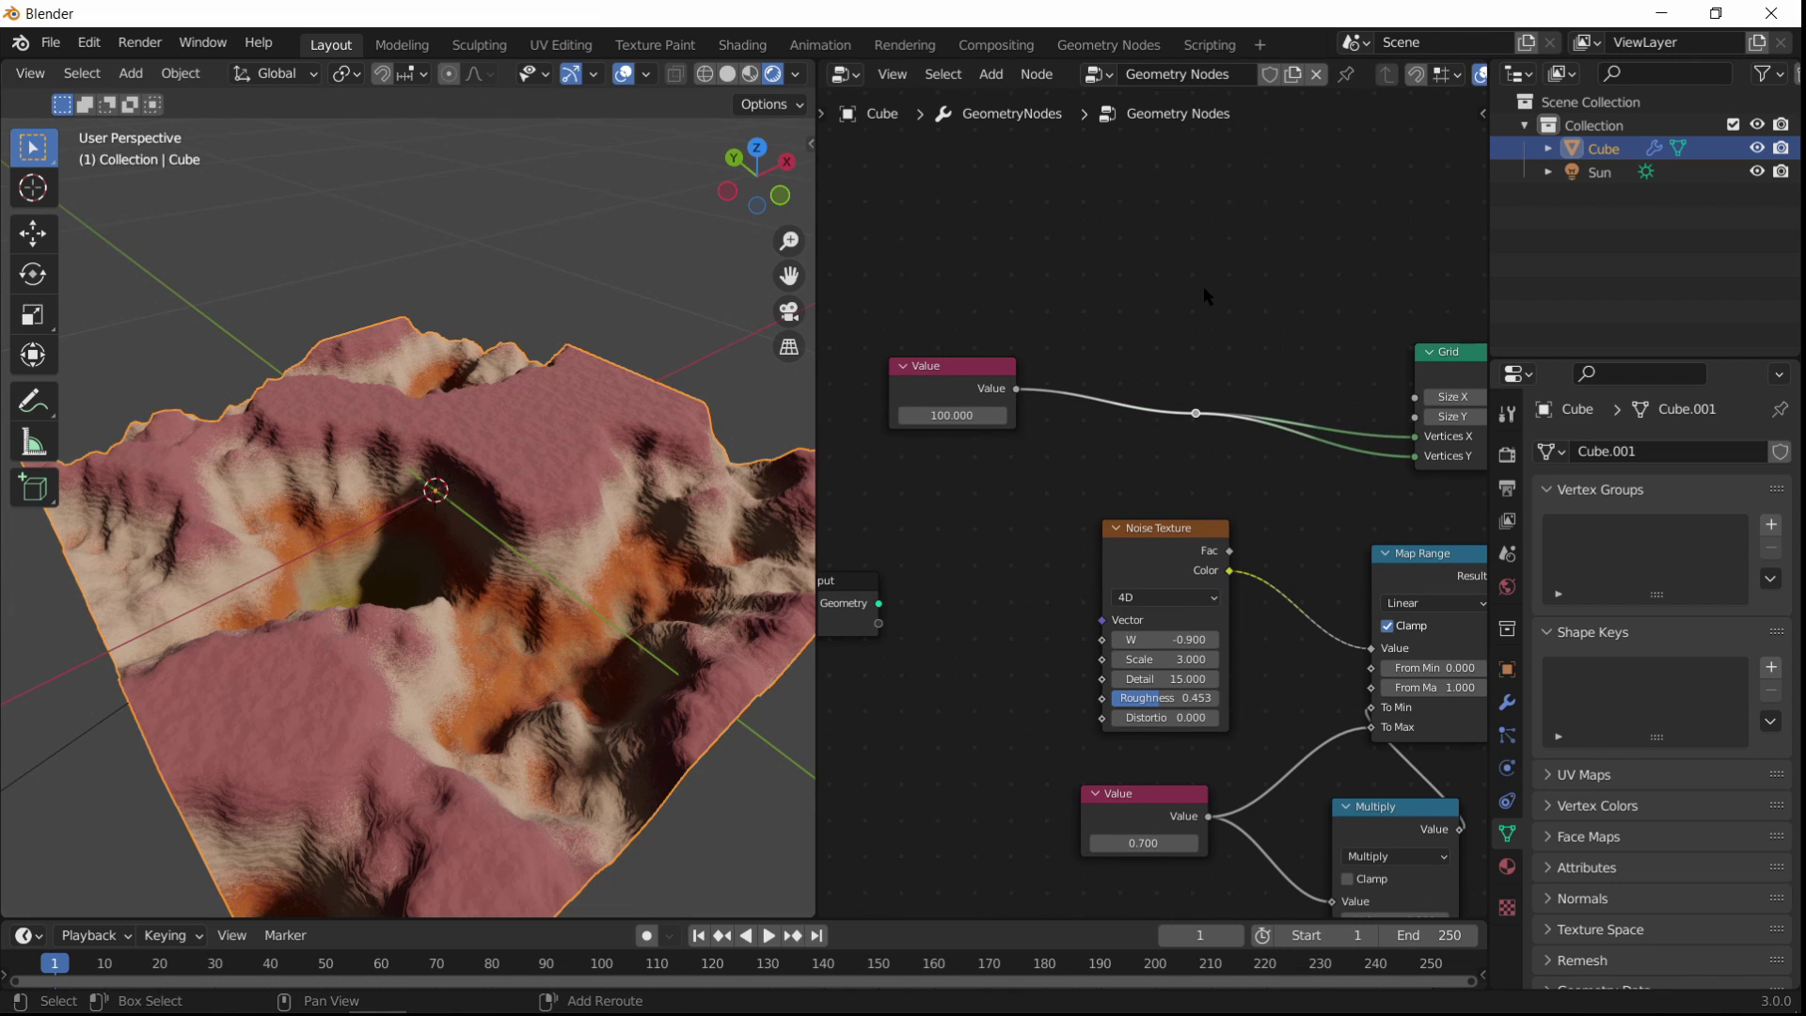
{"action": "key", "text": "x"}
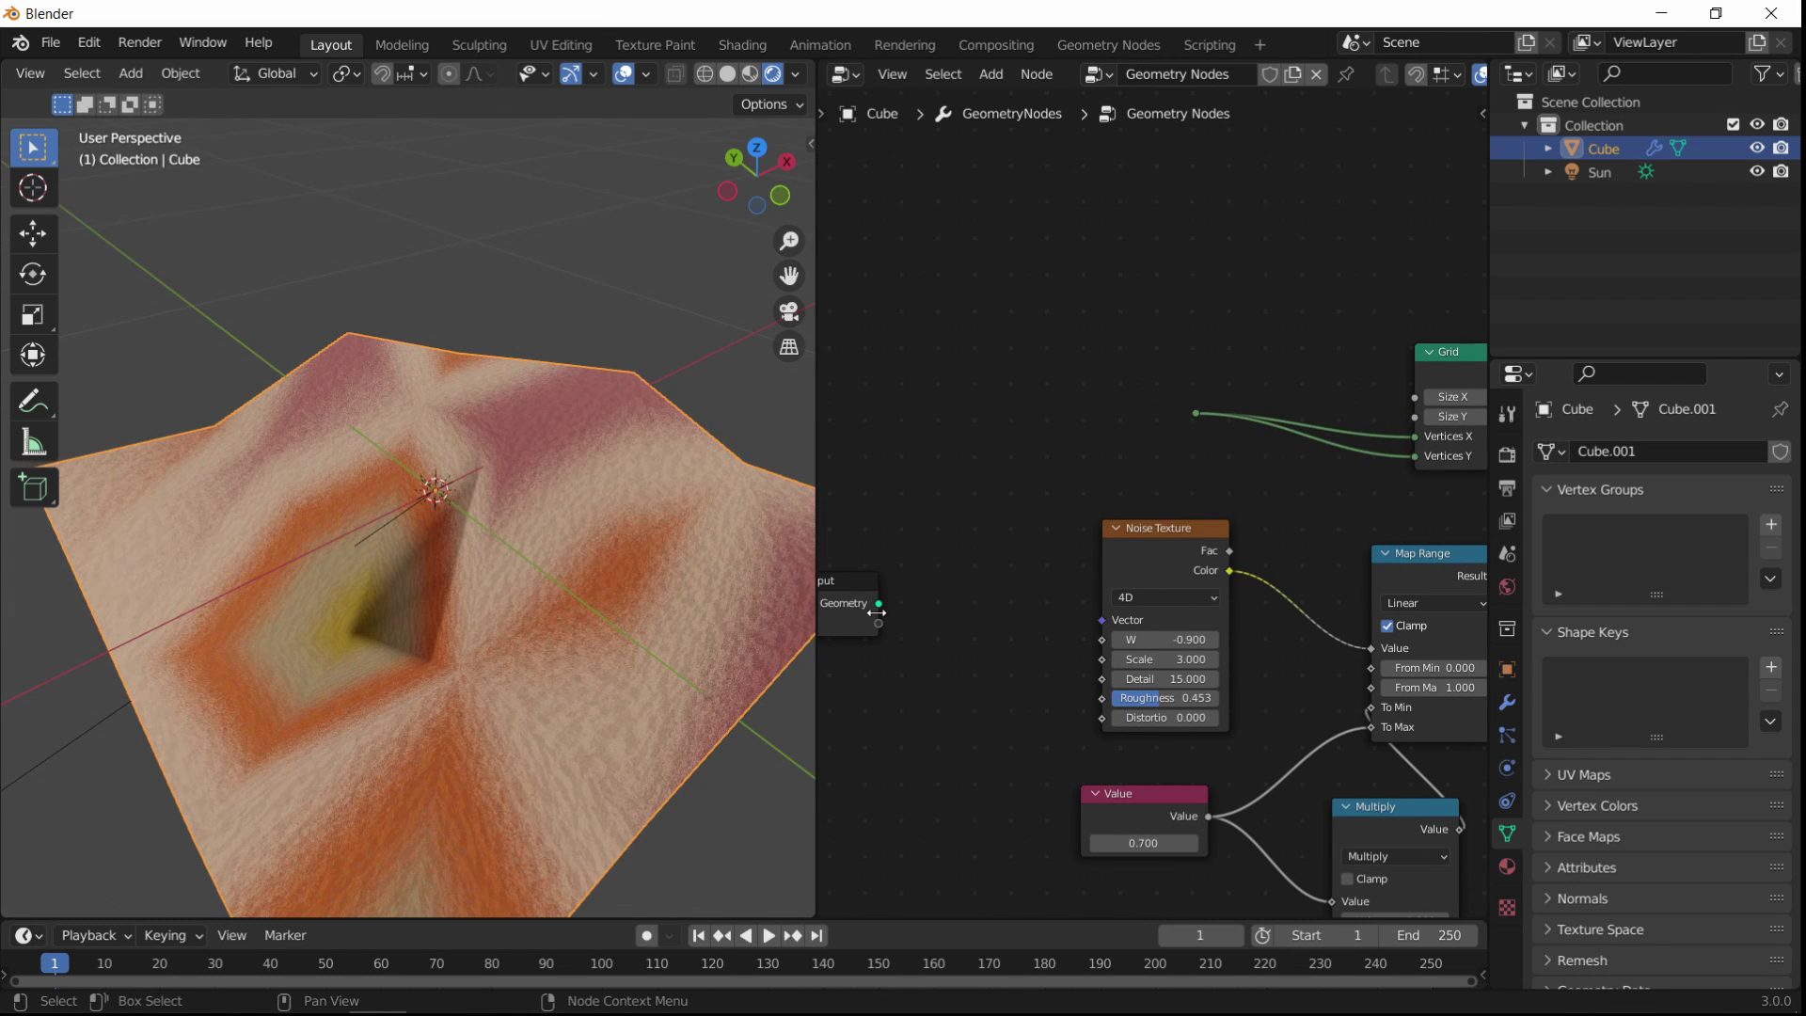
{"action": "left_click_drag", "start_coordinate": [1195, 423], "coordinate": [1195, 416]}
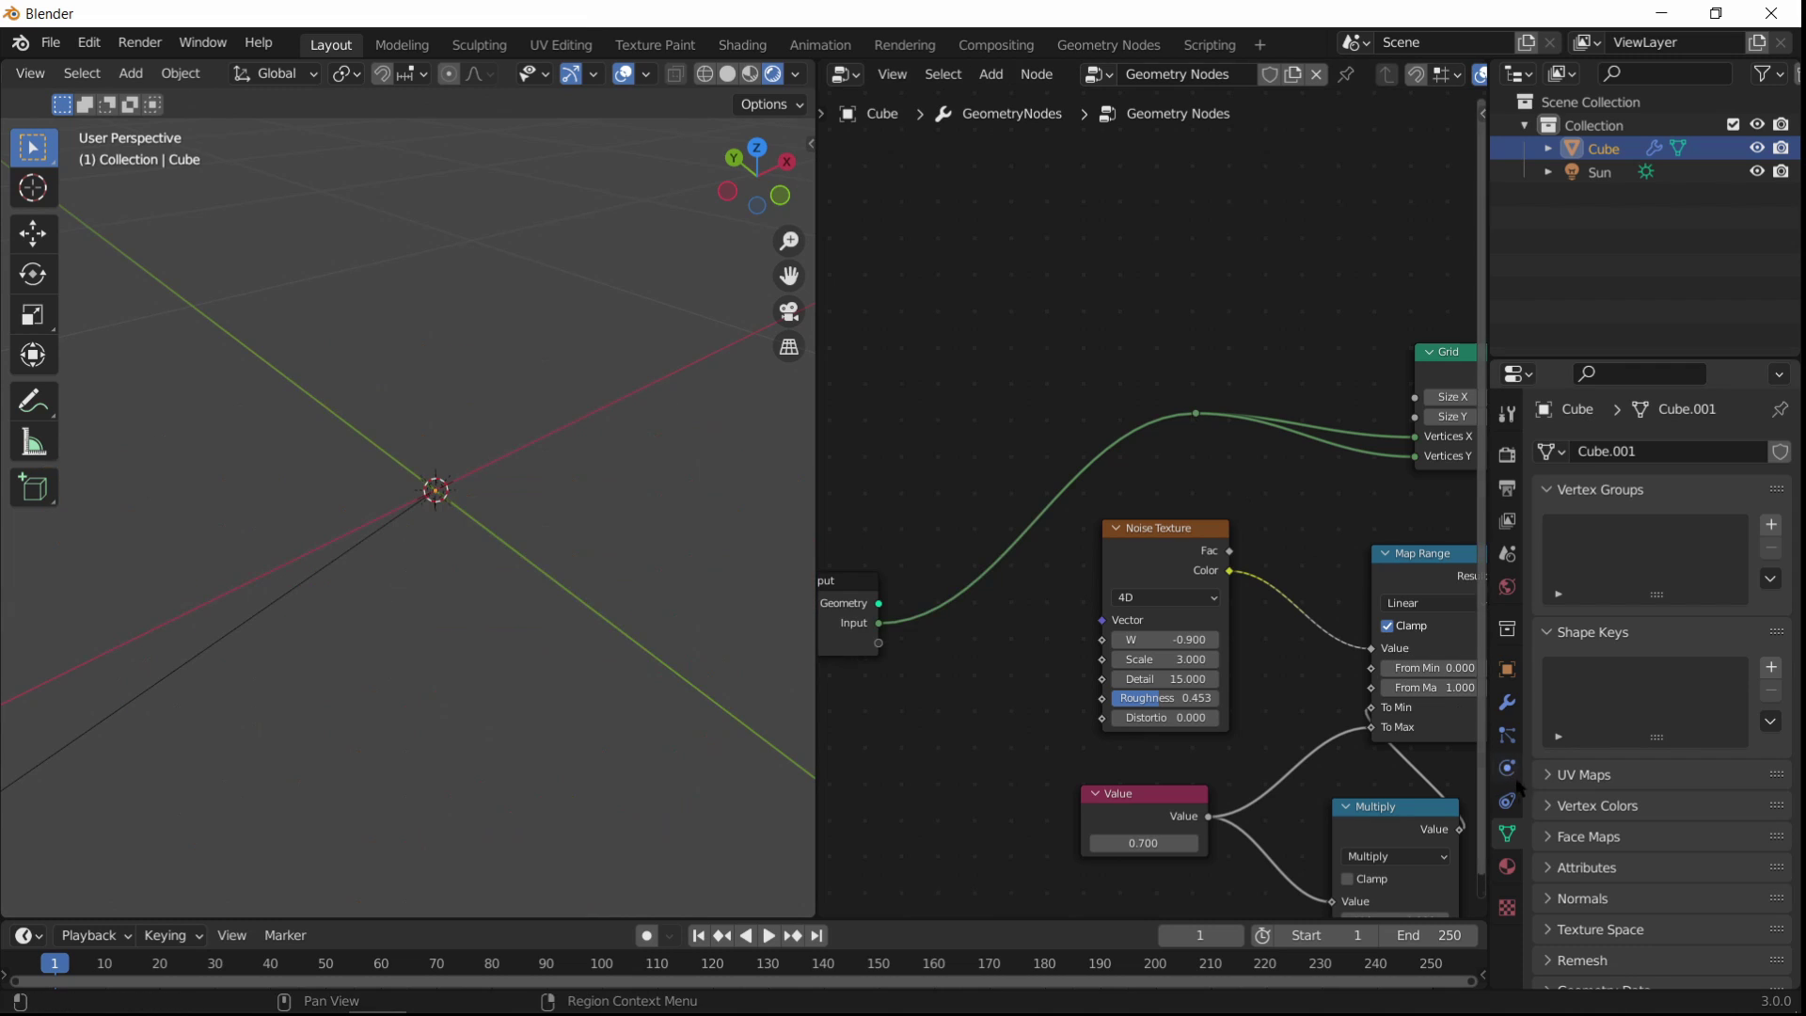
Step: Set the Geometry Nodes modifier's new Input for the grid resolution to 100
{"action": "left_click", "coordinate": [1509, 699]}
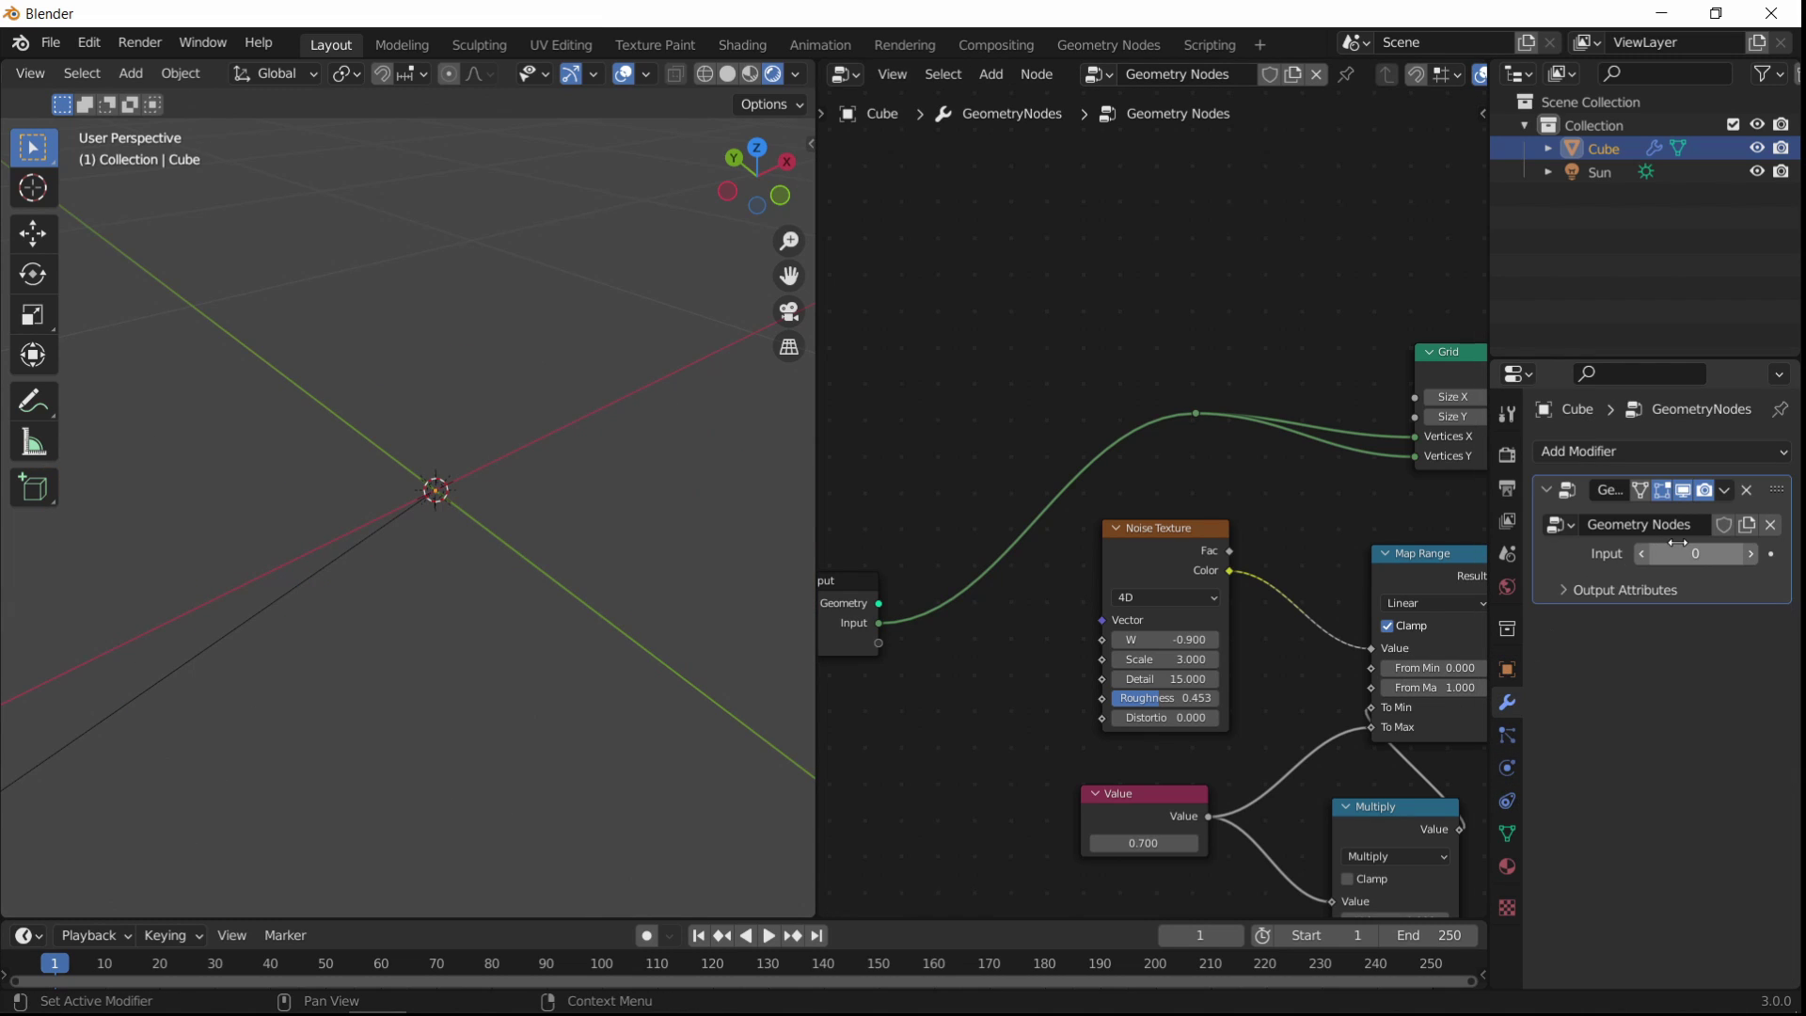
{"action": "type", "text": "100"}
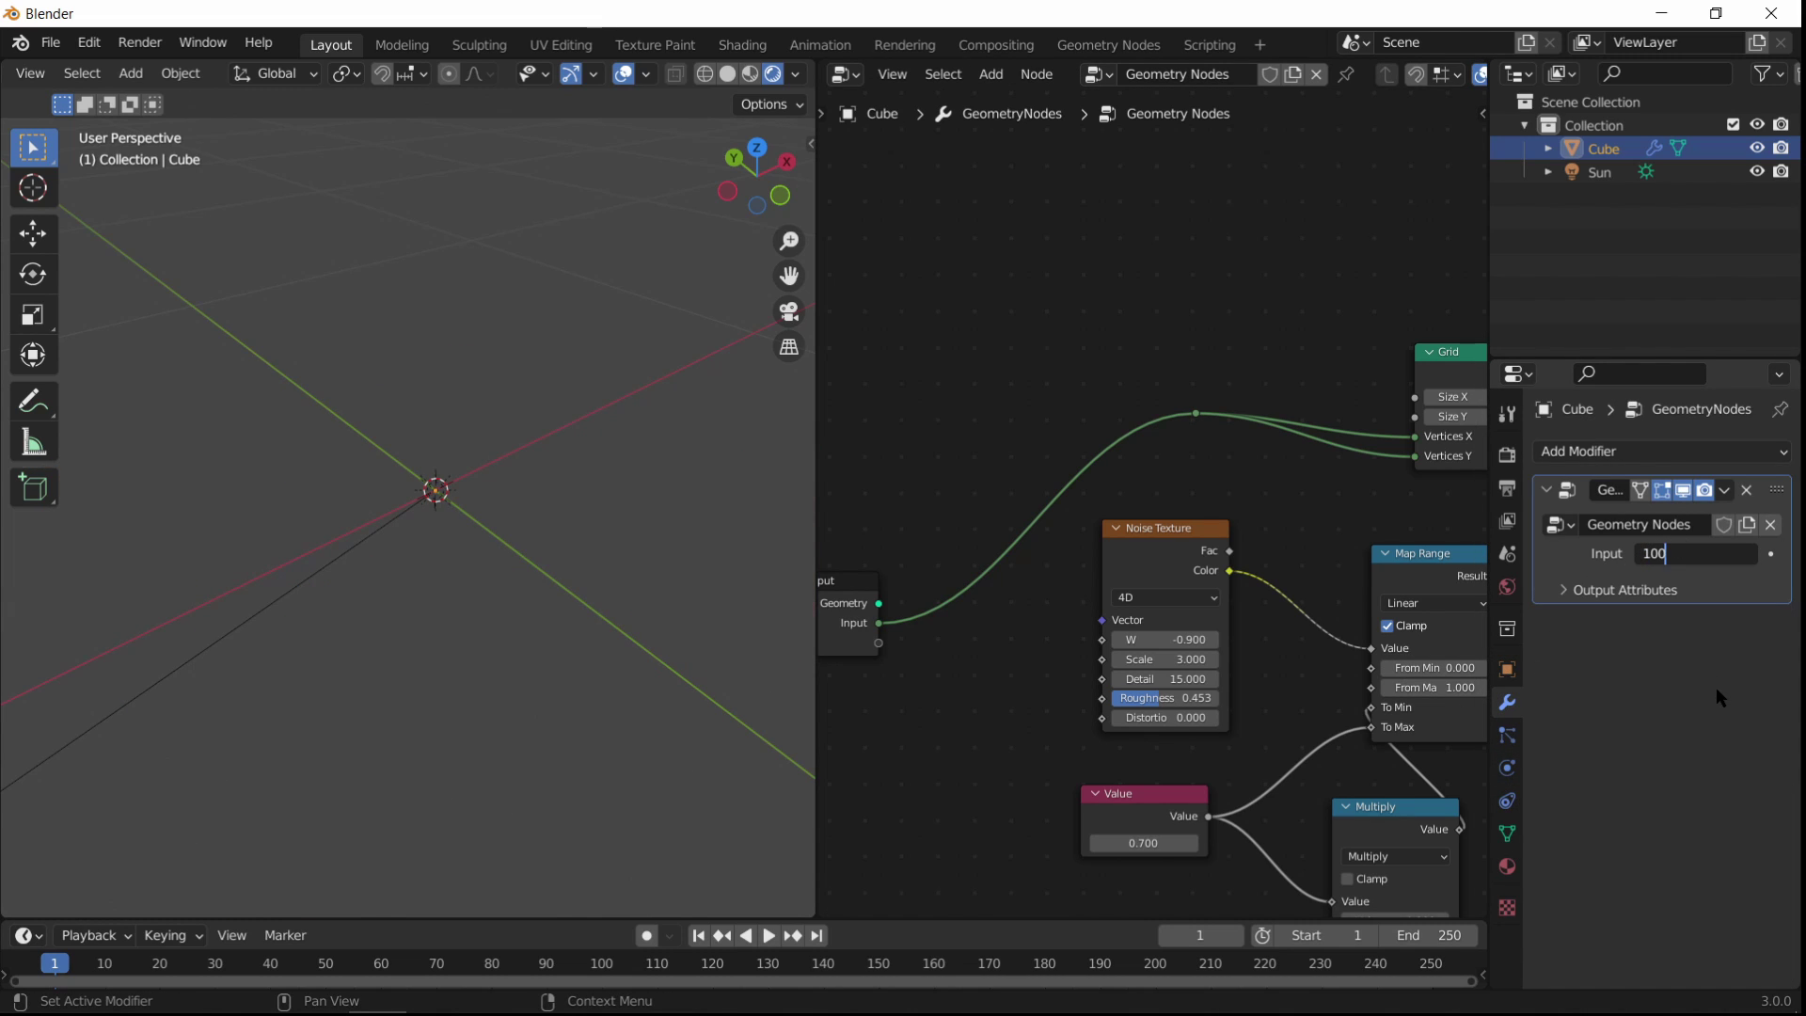
{"action": "key", "text": "Return"}
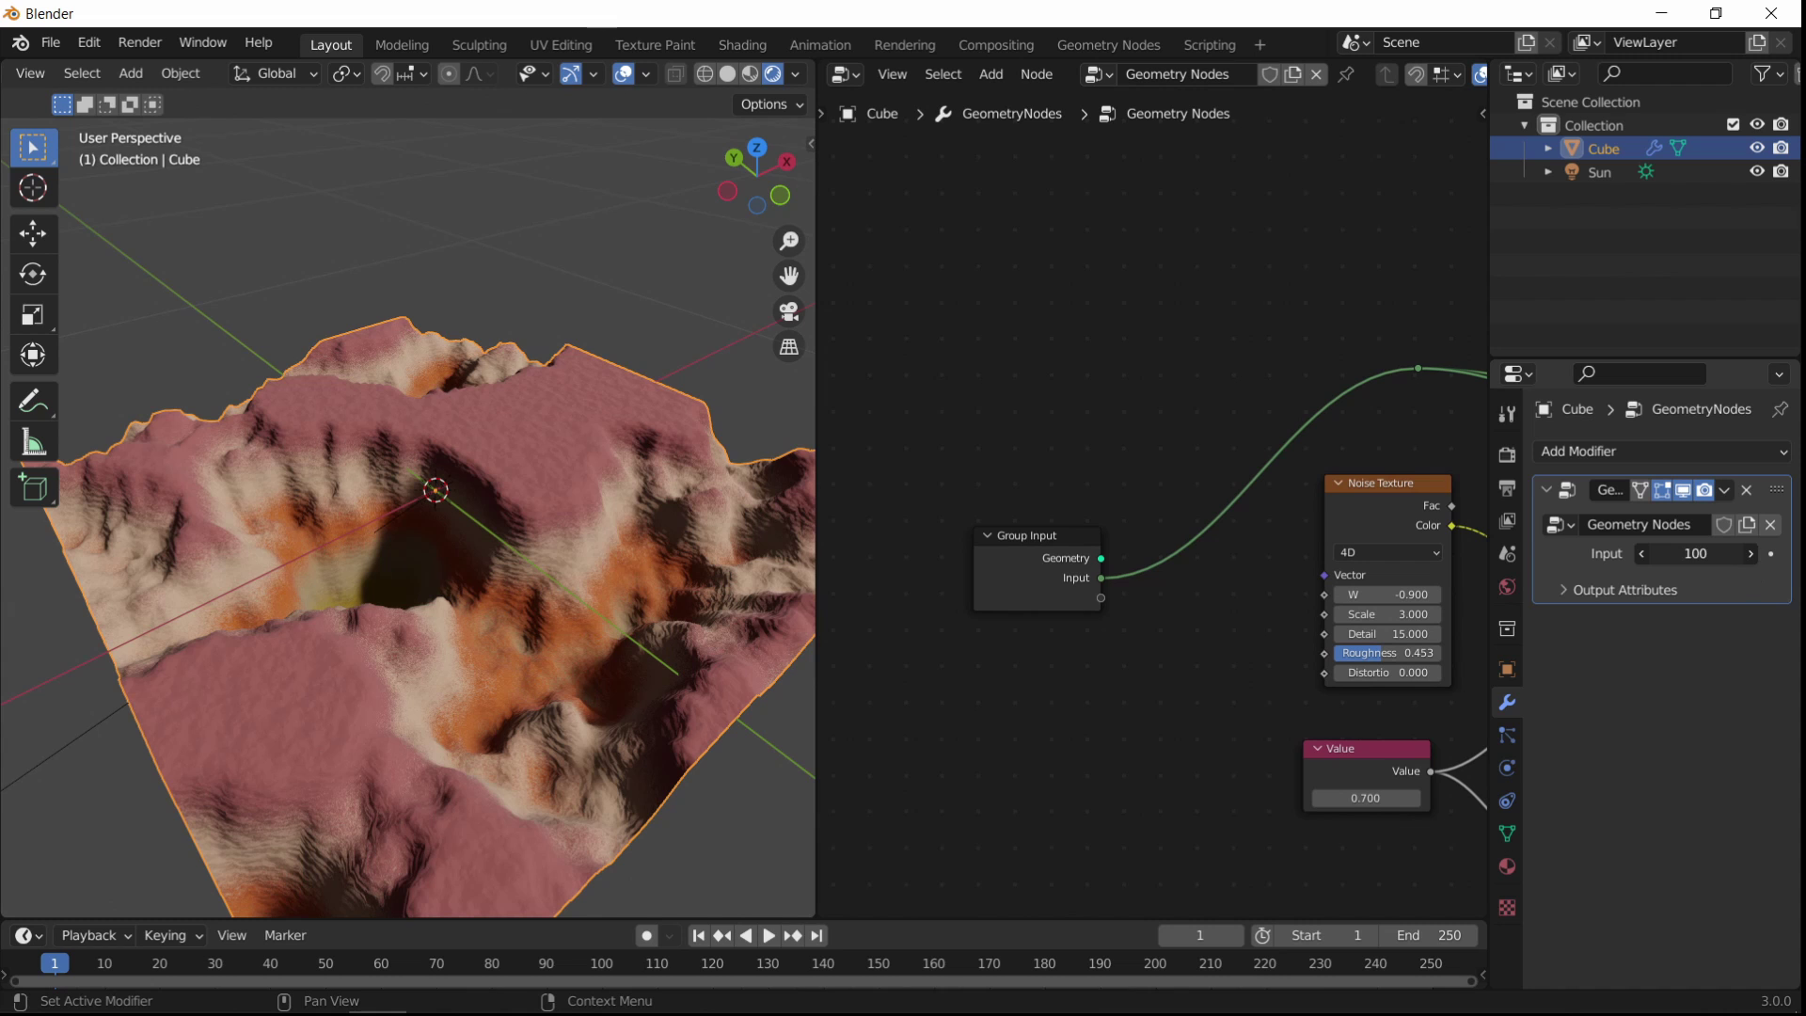
Step: Try other grid resolutions in the modifier's Input and reset it to 100
{"action": "left_click_drag", "start_coordinate": [1695, 554], "coordinate": [1644, 554]}
{"action": "left_click_drag", "start_coordinate": [1694, 554], "coordinate": [1744, 553]}
{"action": "left_click", "coordinate": [1704, 554]}
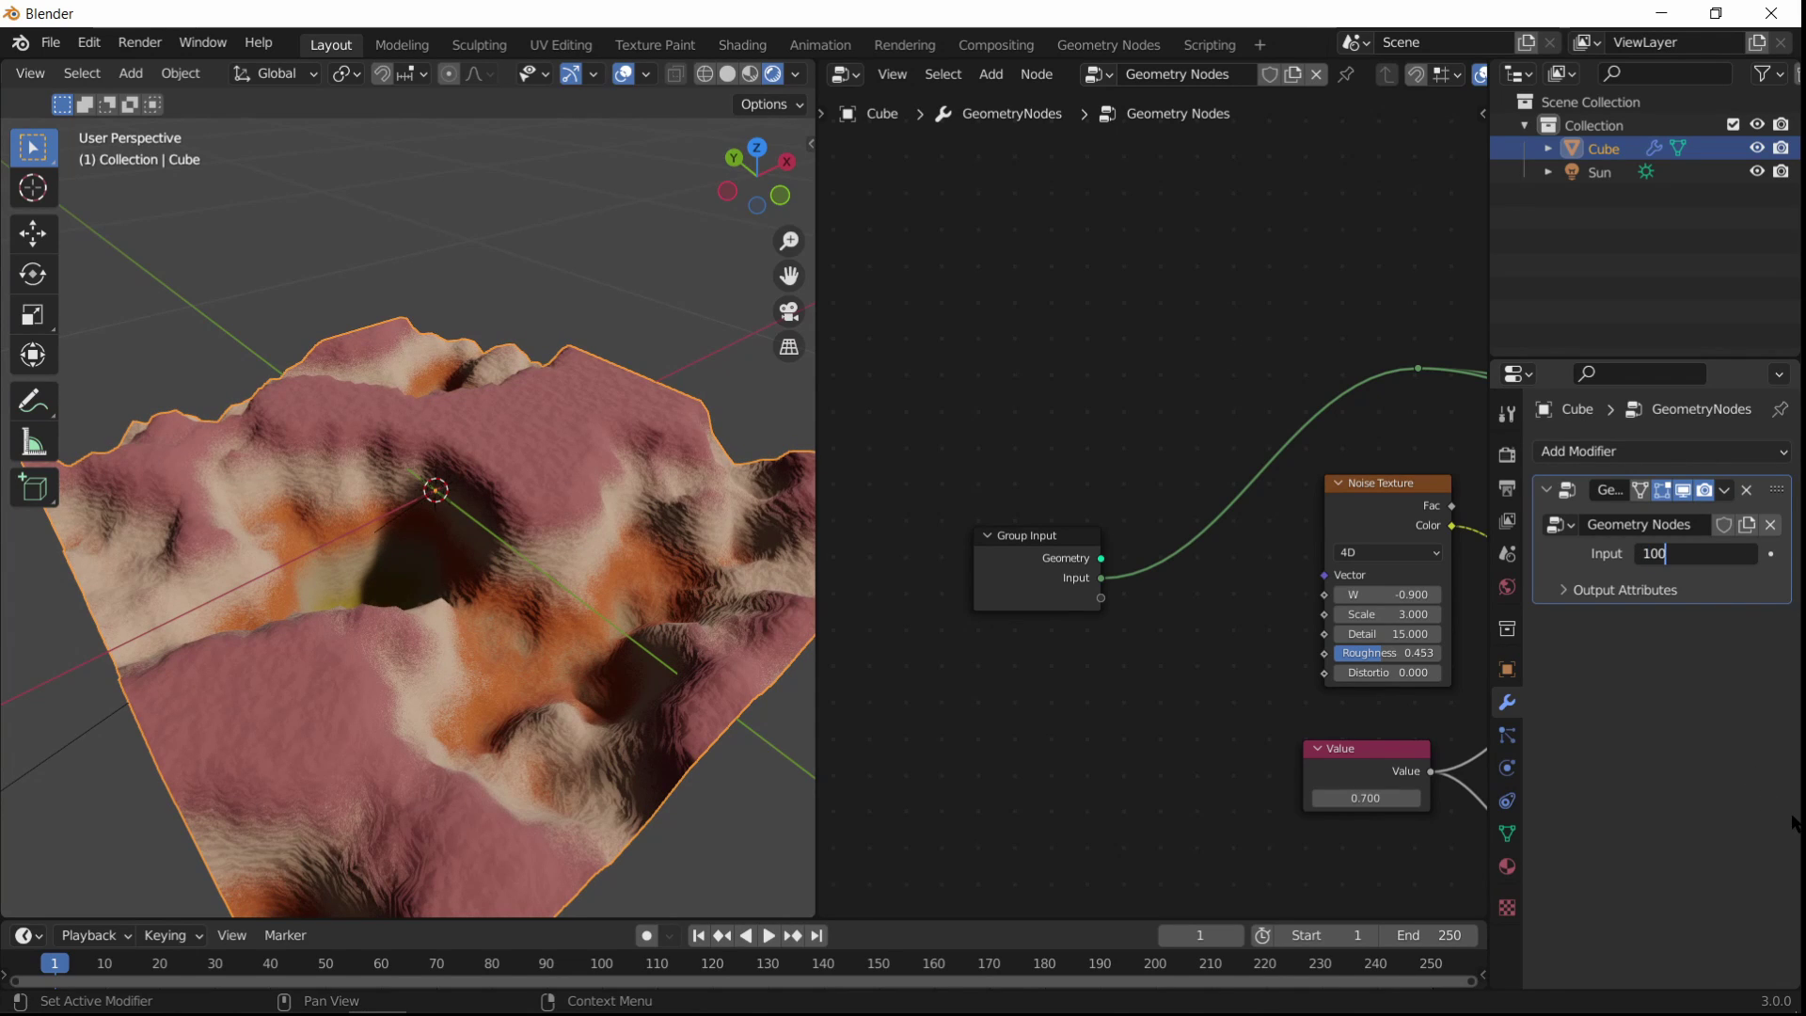
{"action": "key", "text": "Return"}
Step: Expose the Noise Texture's W through the Group Input and set W to 1.48 in the modifier
{"action": "middle_click_drag", "start_coordinate": [1251, 717], "coordinate": [1001, 679]}
{"action": "middle_click_drag", "start_coordinate": [1255, 639], "coordinate": [1384, 697]}
{"action": "scroll", "coordinate": [1166, 655], "scroll_direction": "up", "scroll_amount": 1}
{"action": "scroll", "coordinate": [1152, 517], "scroll_direction": "up", "scroll_amount": 3}
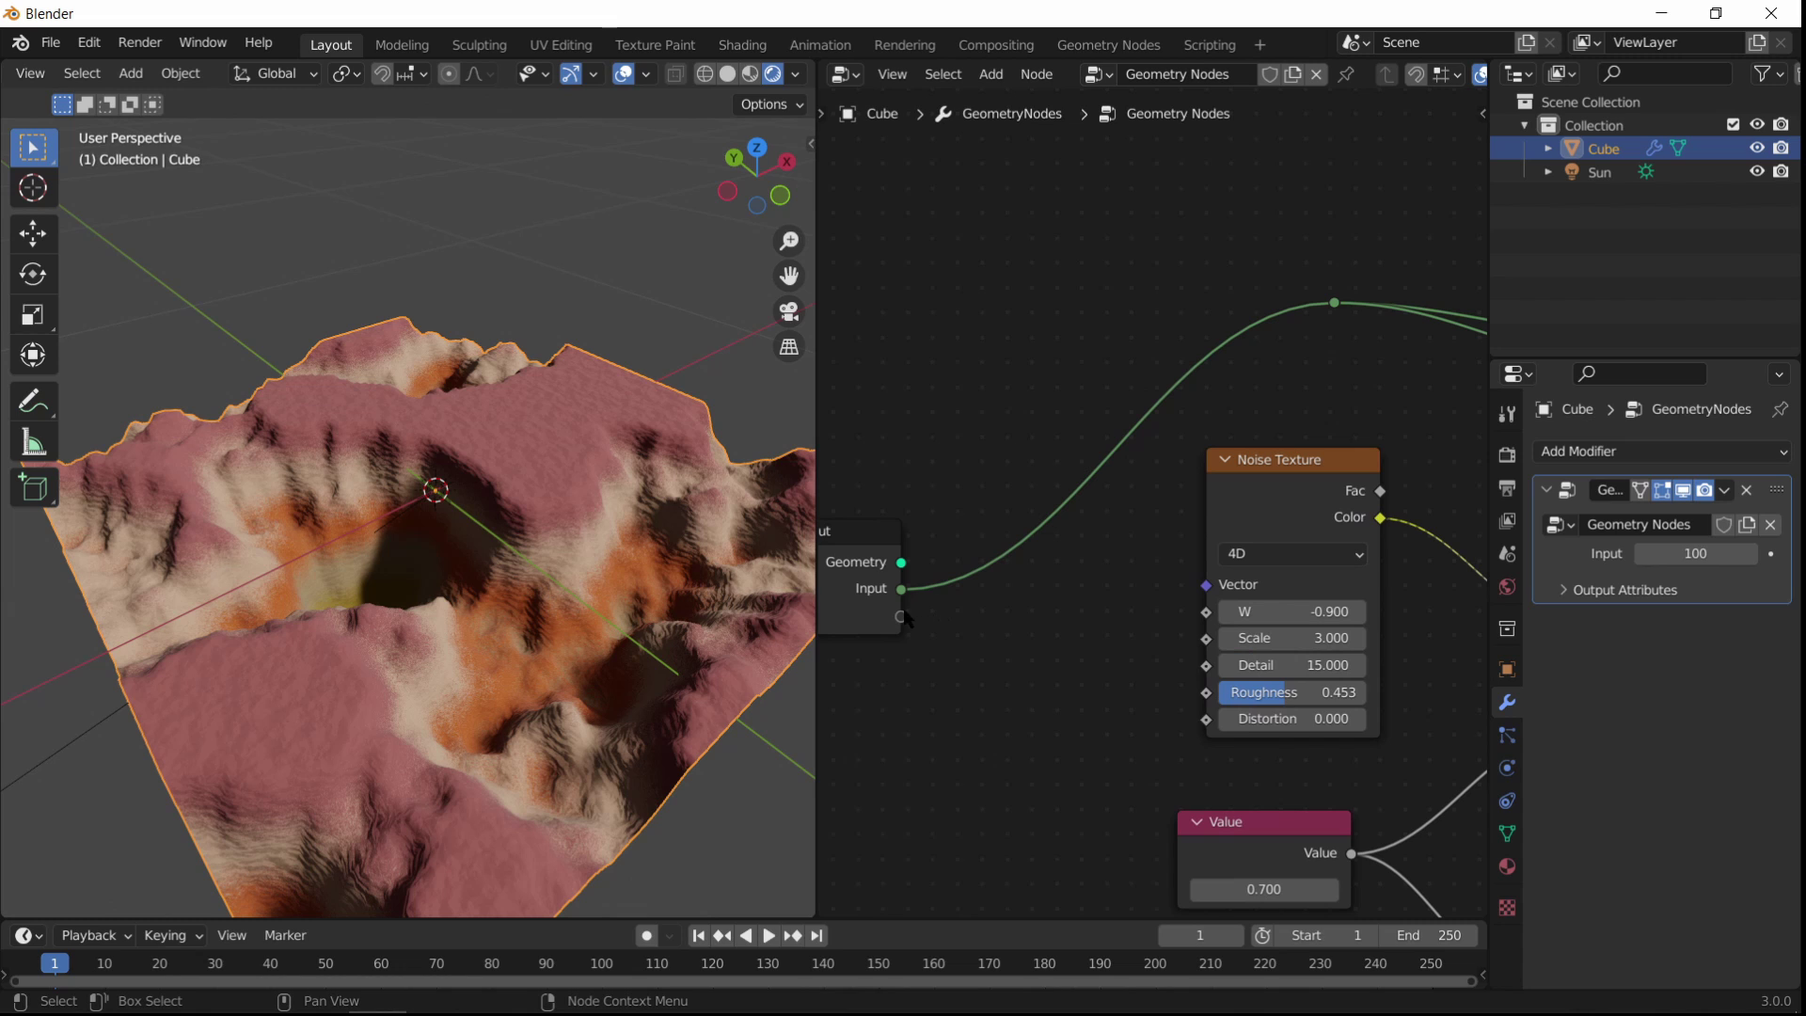
{"action": "left_click_drag", "start_coordinate": [900, 617], "coordinate": [1206, 613]}
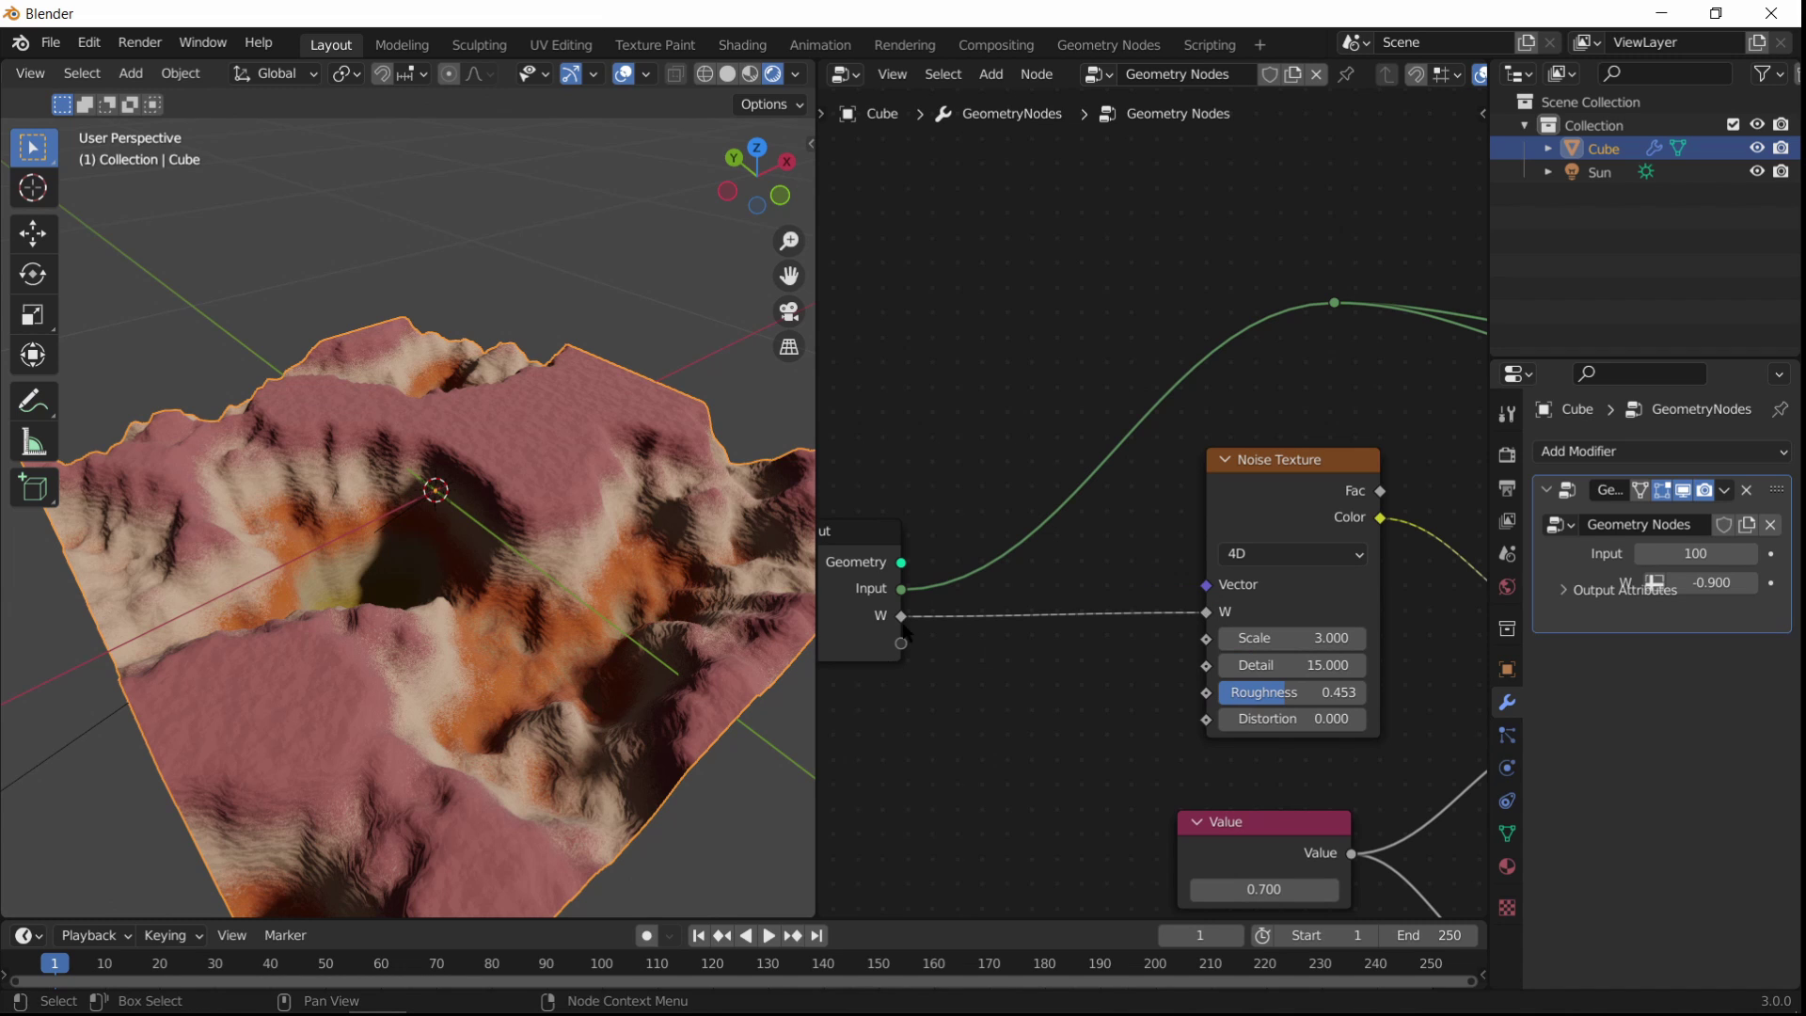
{"action": "left_click", "coordinate": [1699, 658]}
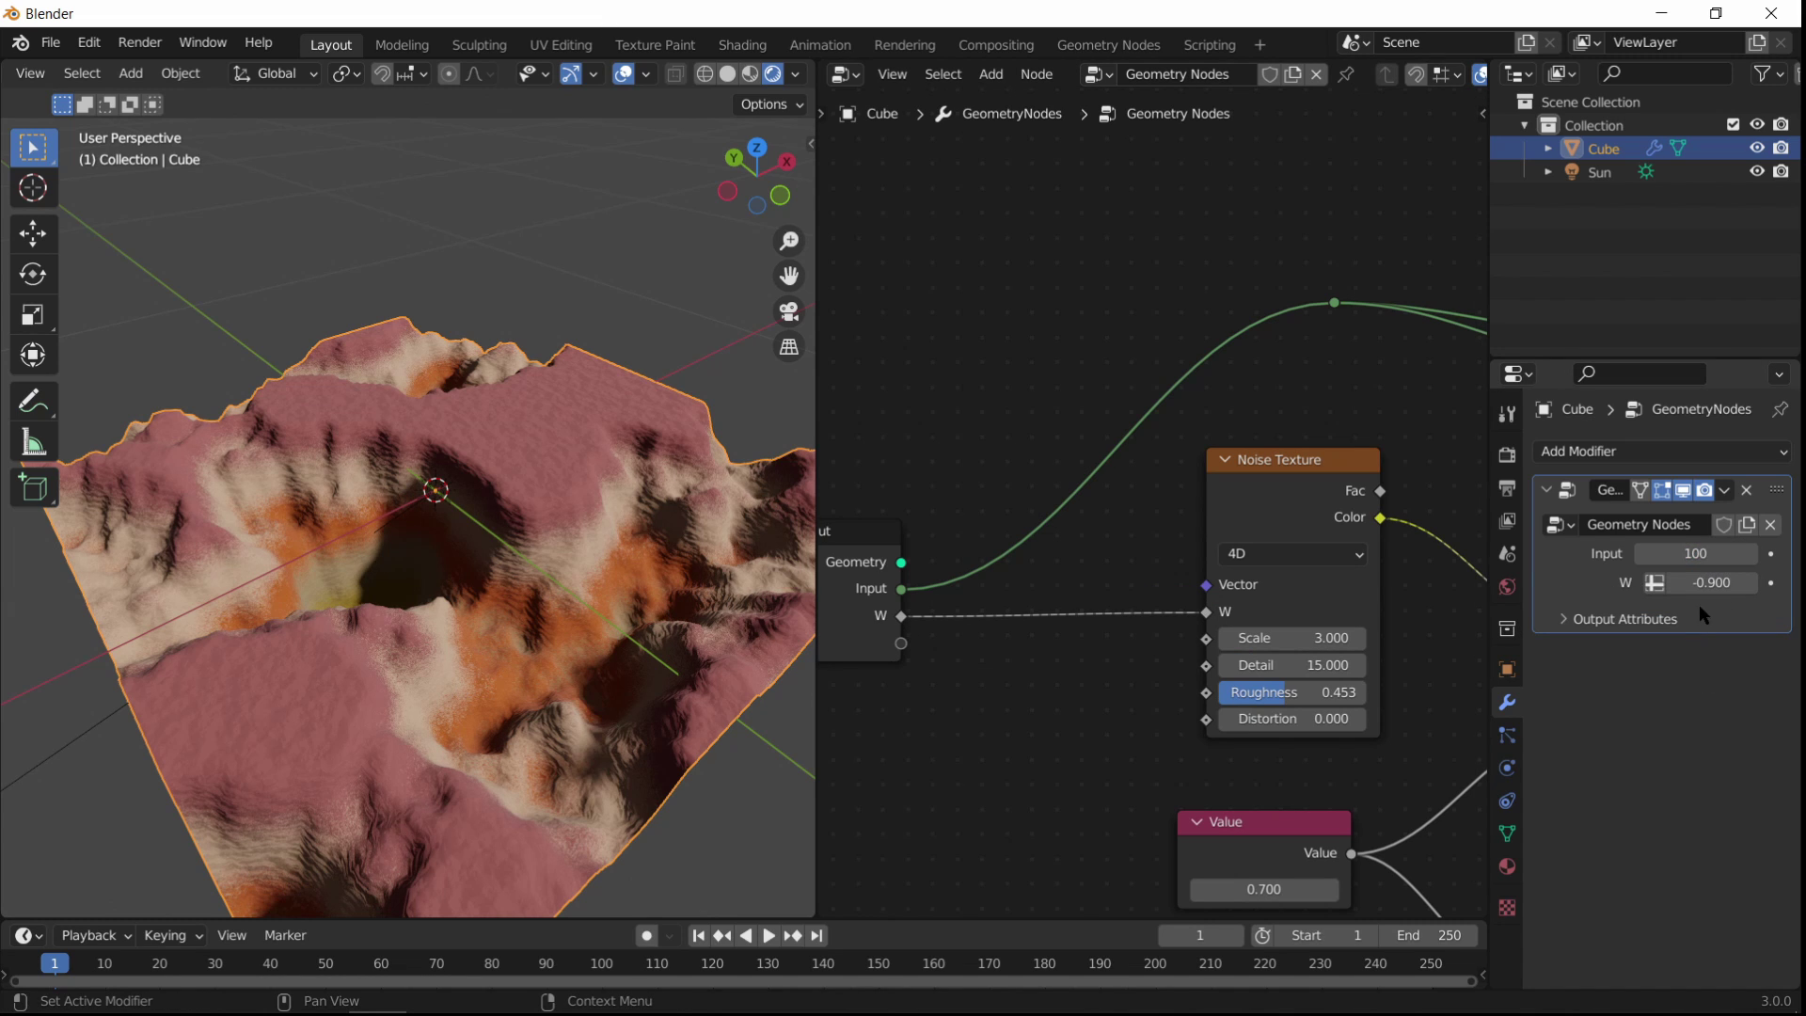
{"action": "mouse_move", "coordinate": [1704, 585]}
{"action": "left_mouse_down"}
{"action": "mouse_move", "coordinate": [1792, 582]}
{"action": "mouse_move", "coordinate": [1692, 597]}
{"action": "left_mouse_up"}
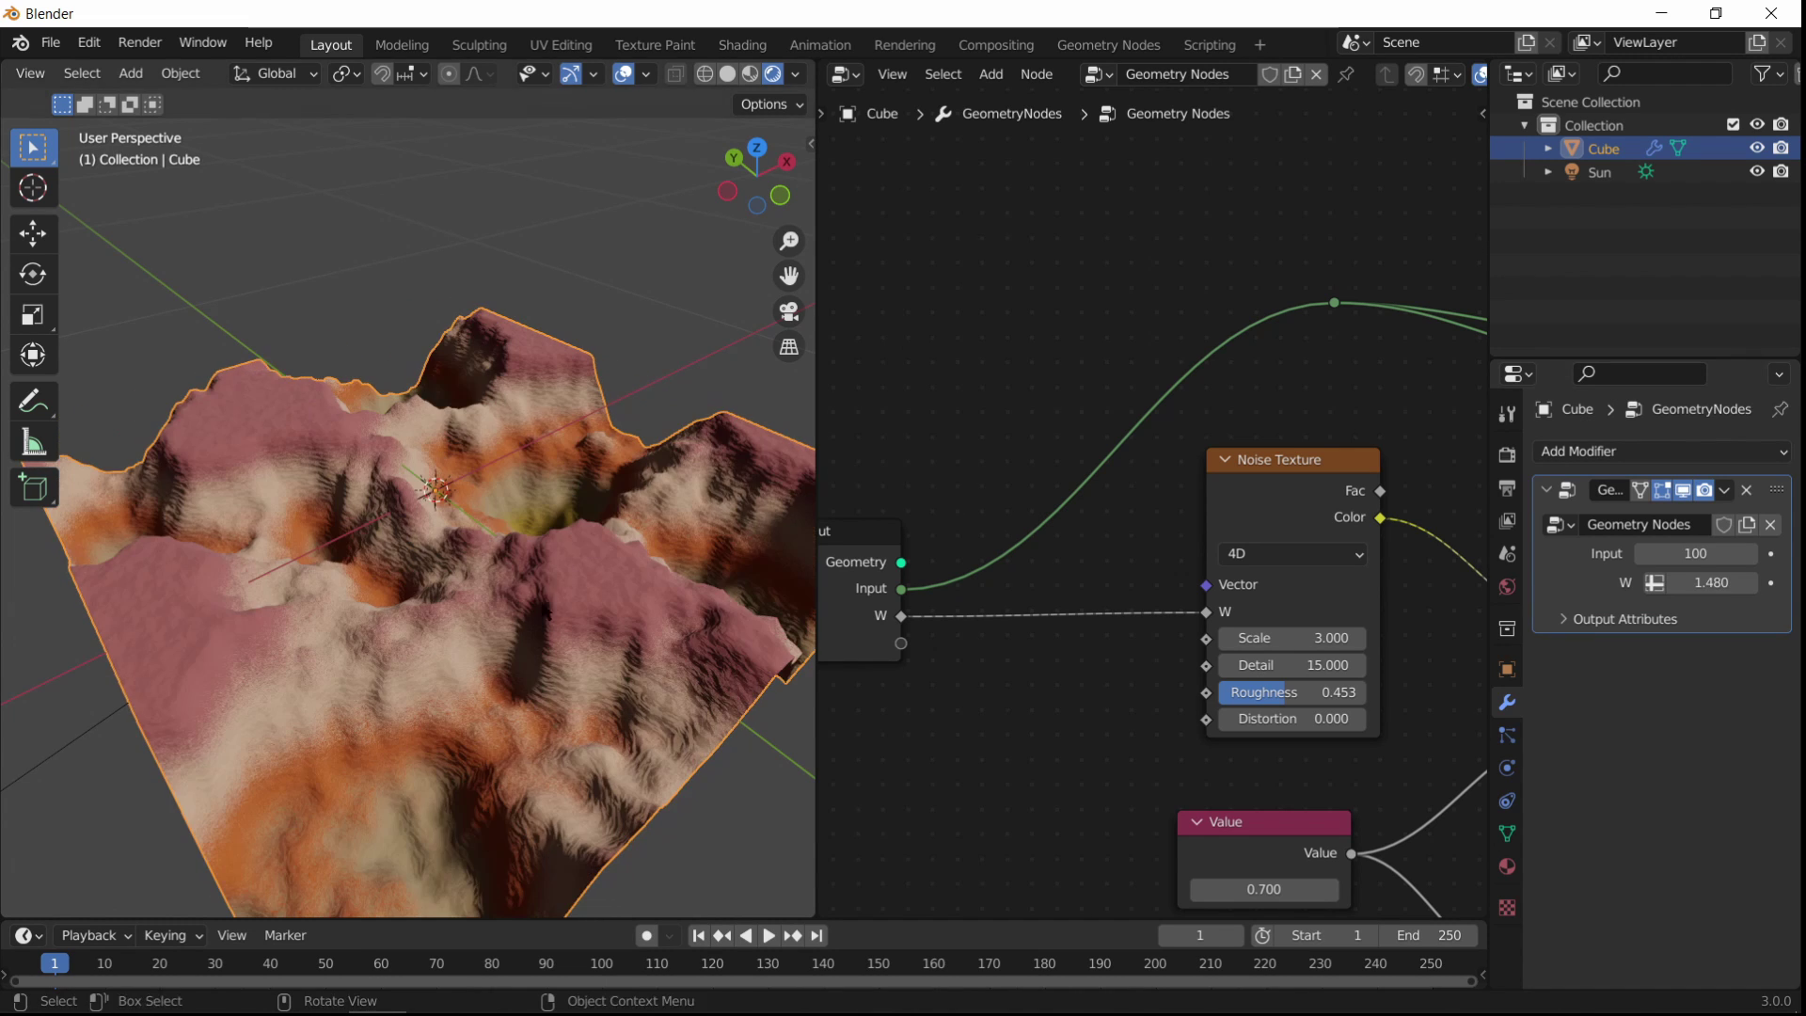
Step: Expose the Noise Texture's Scale as a modifier input by linking it to the Group Input's empty socket
{"action": "middle_click_drag", "start_coordinate": [700, 632], "coordinate": [336, 583]}
{"action": "middle_click_drag", "start_coordinate": [1084, 608], "coordinate": [1234, 578]}
{"action": "middle_click_drag", "start_coordinate": [1145, 725], "coordinate": [1022, 612]}
{"action": "left_click_drag", "start_coordinate": [929, 500], "coordinate": [1067, 531]}
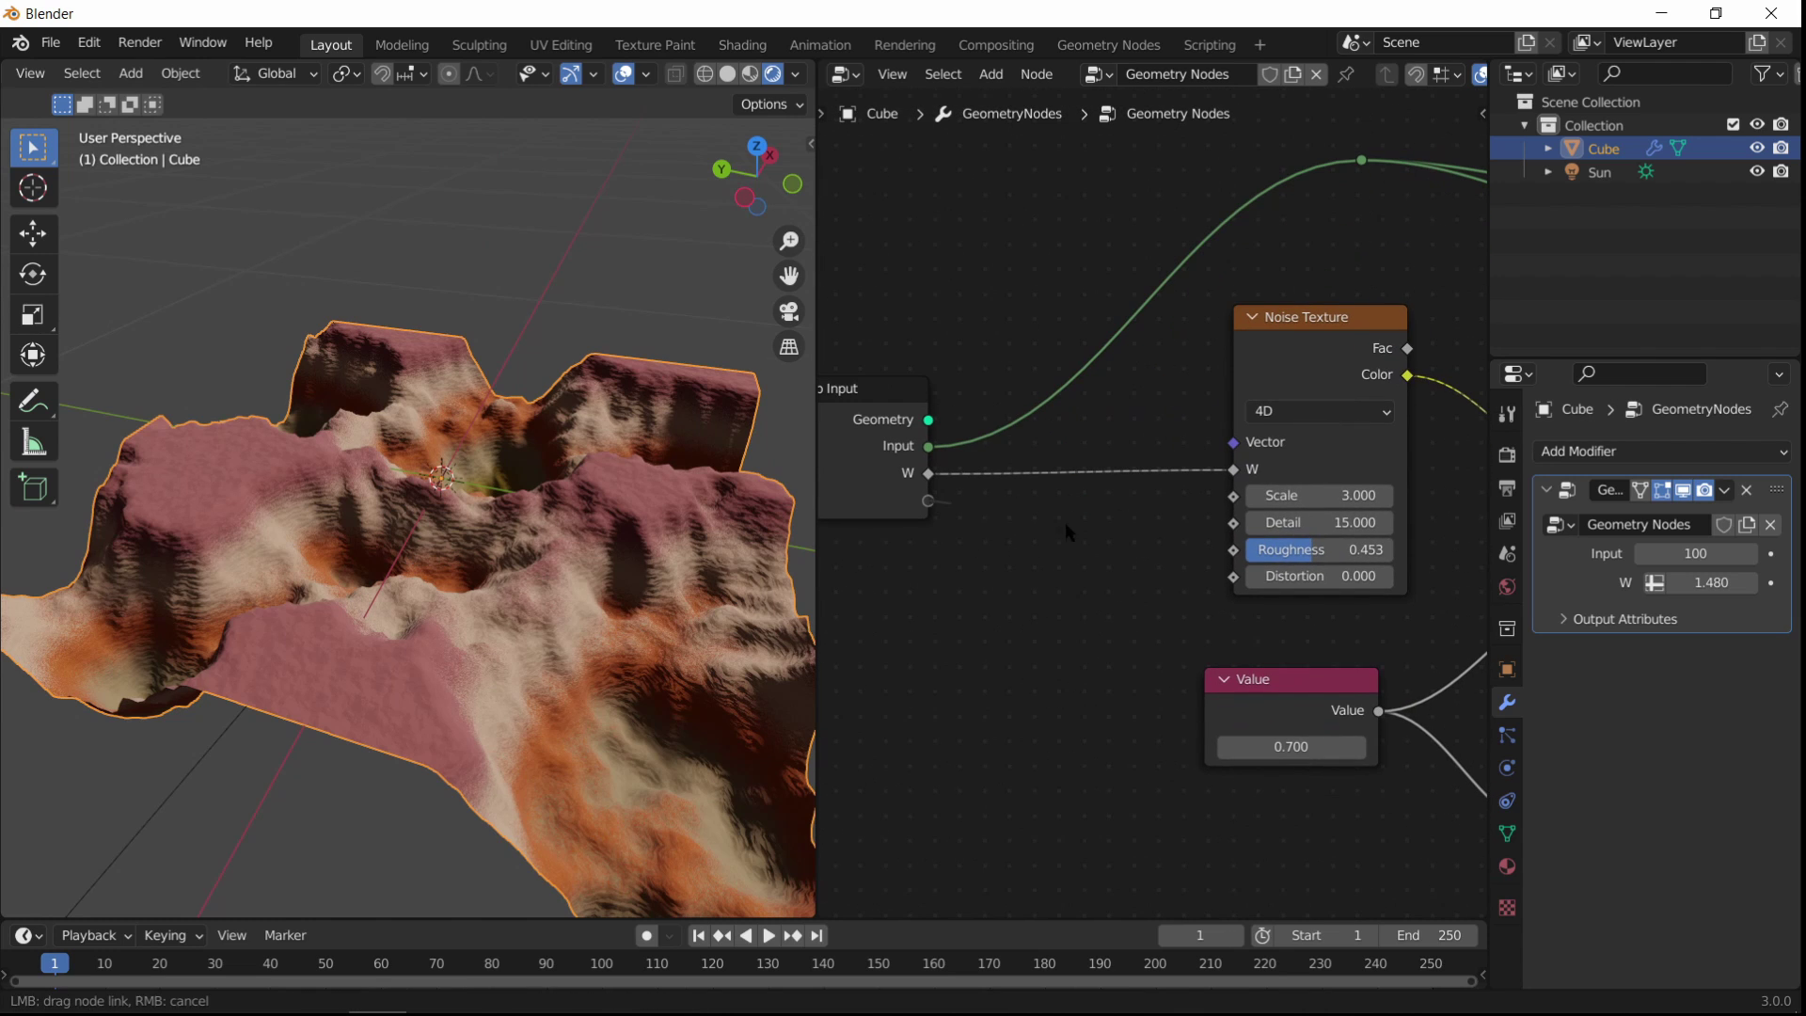
{"action": "left_click_drag", "start_coordinate": [1228, 498], "coordinate": [1232, 495]}
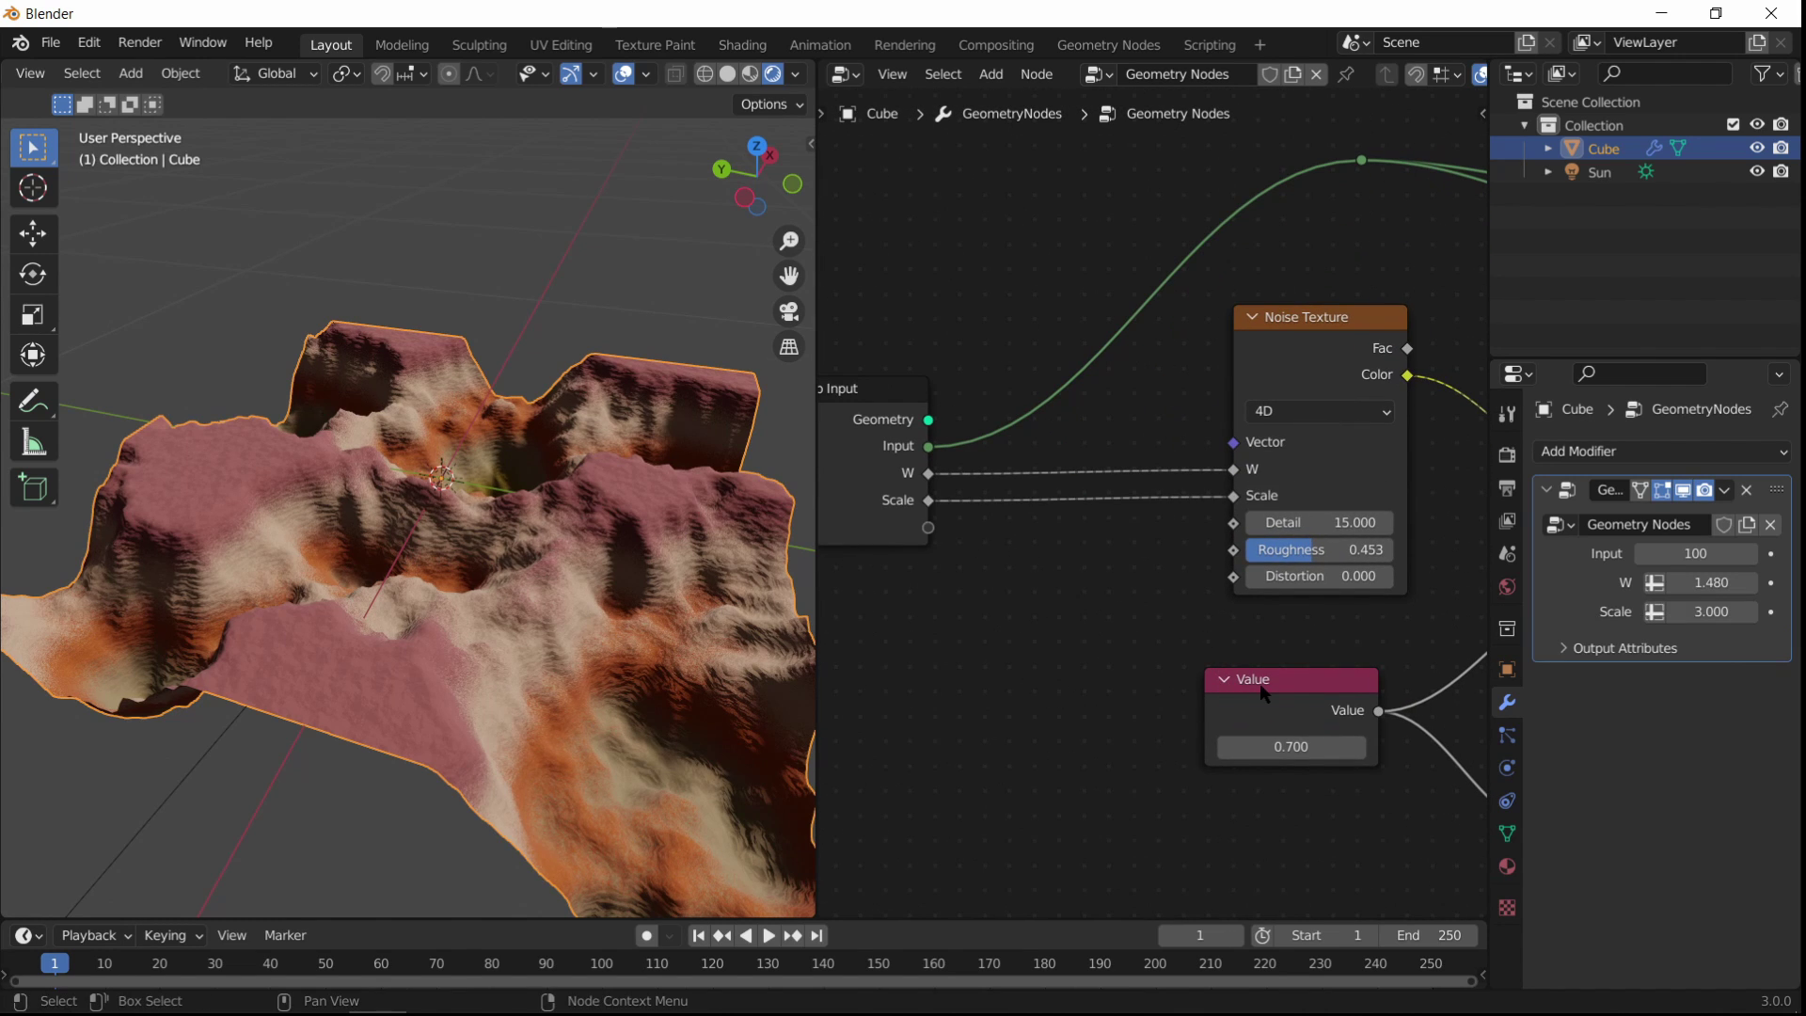
{"action": "middle_click_drag", "start_coordinate": [1260, 684], "coordinate": [996, 609]}
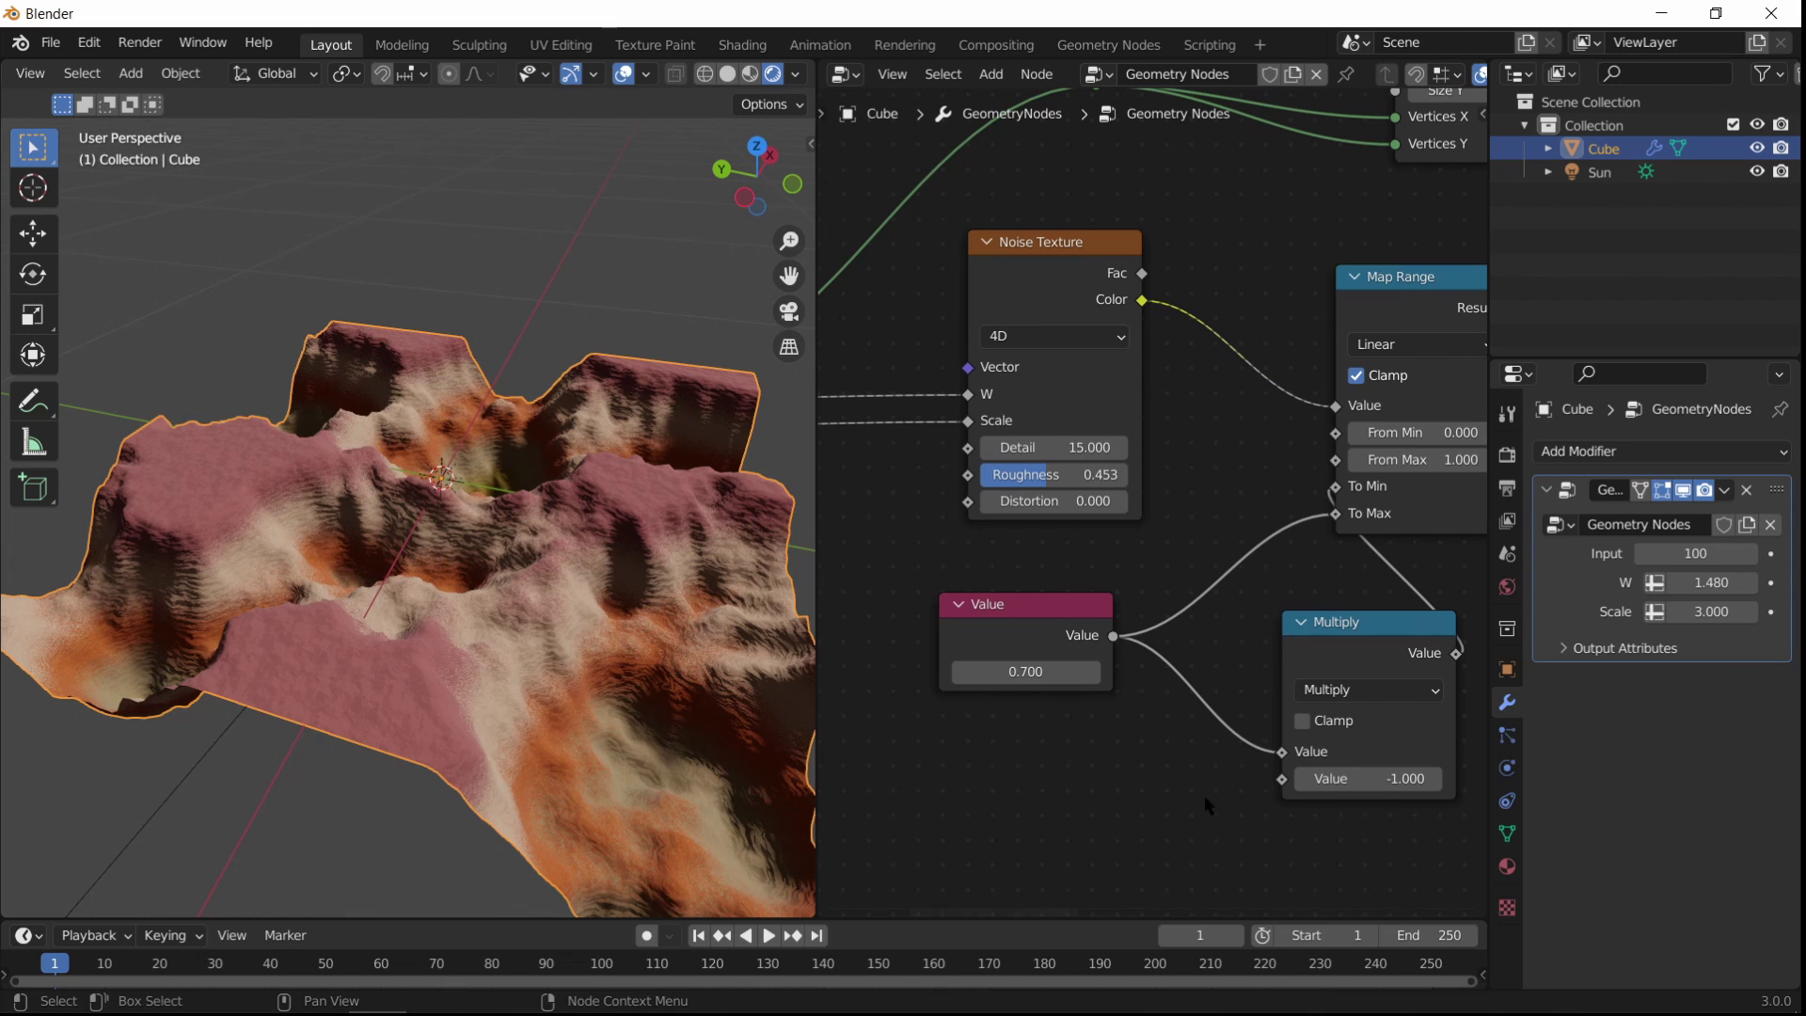
{"action": "right_click_drag", "start_coordinate": [1228, 515], "coordinate": [1222, 526], "text": "ctrl"}
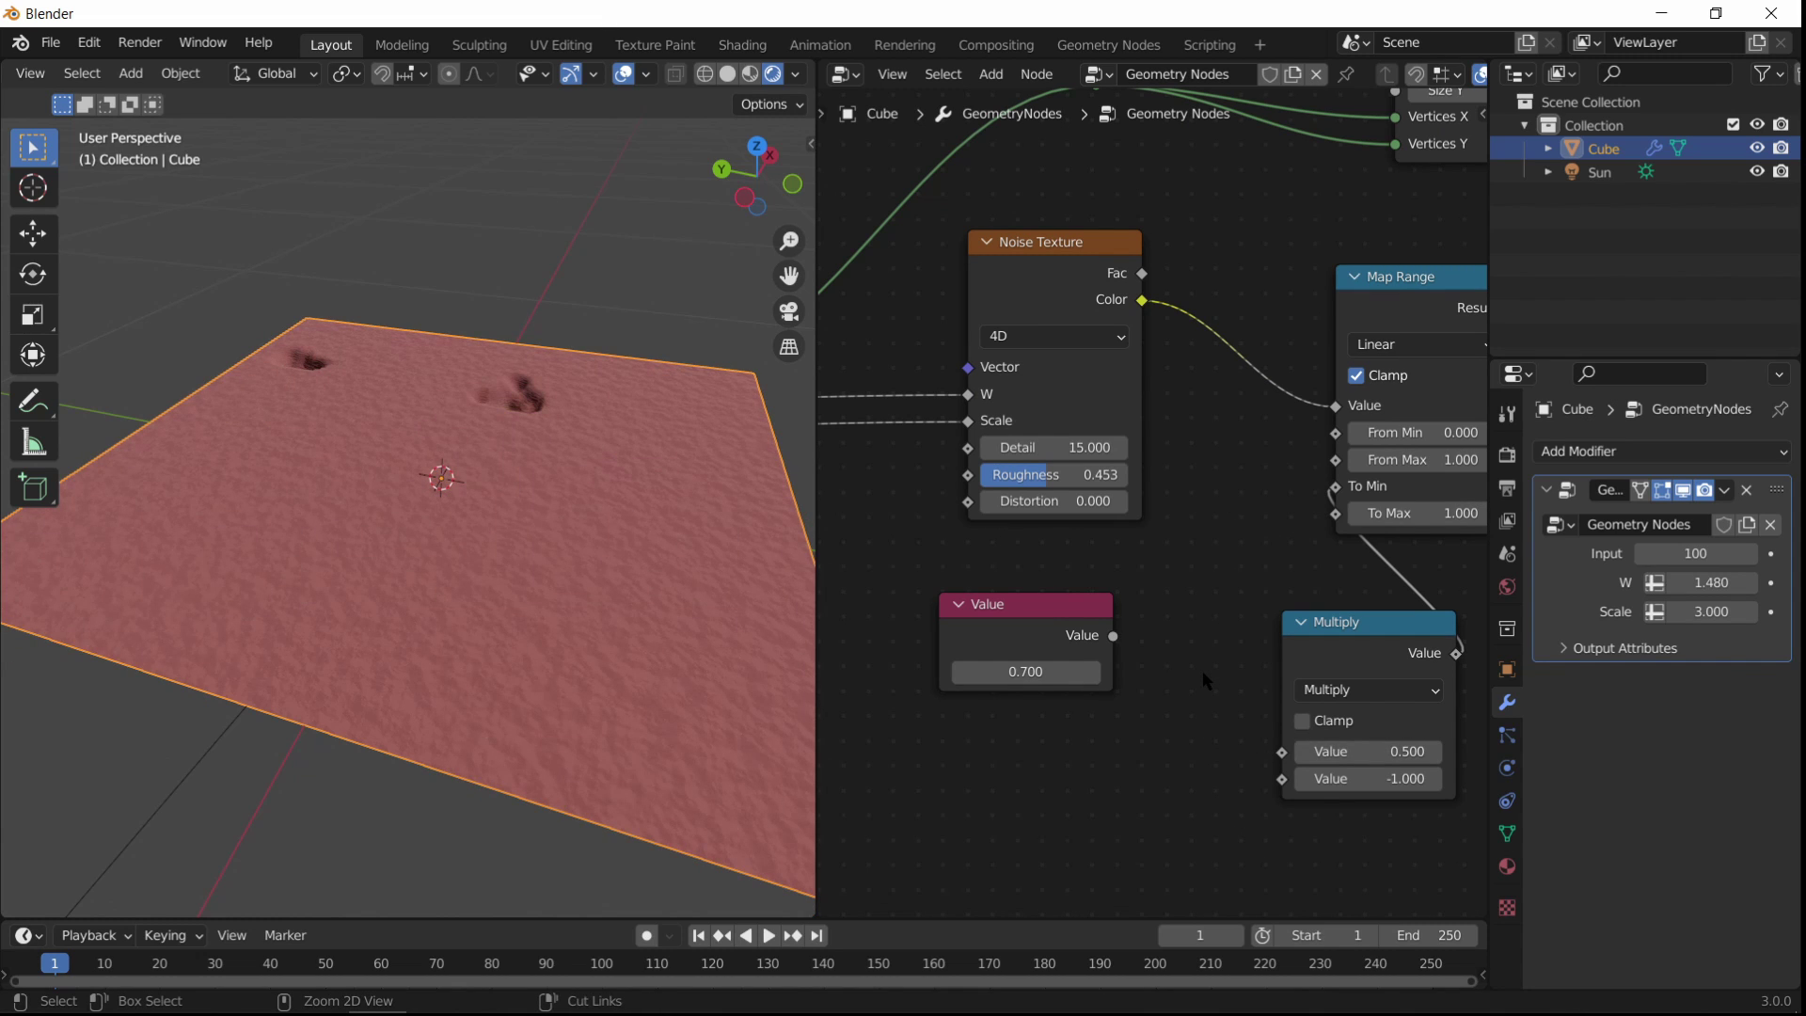
{"action": "key", "text": "ctrl+z"}
Step: Insert a reroute on the links from the Value node to Map Range and Multiply, and delete that Value node
{"action": "right_click_drag", "start_coordinate": [1207, 494], "coordinate": [1207, 493], "text": "shift"}
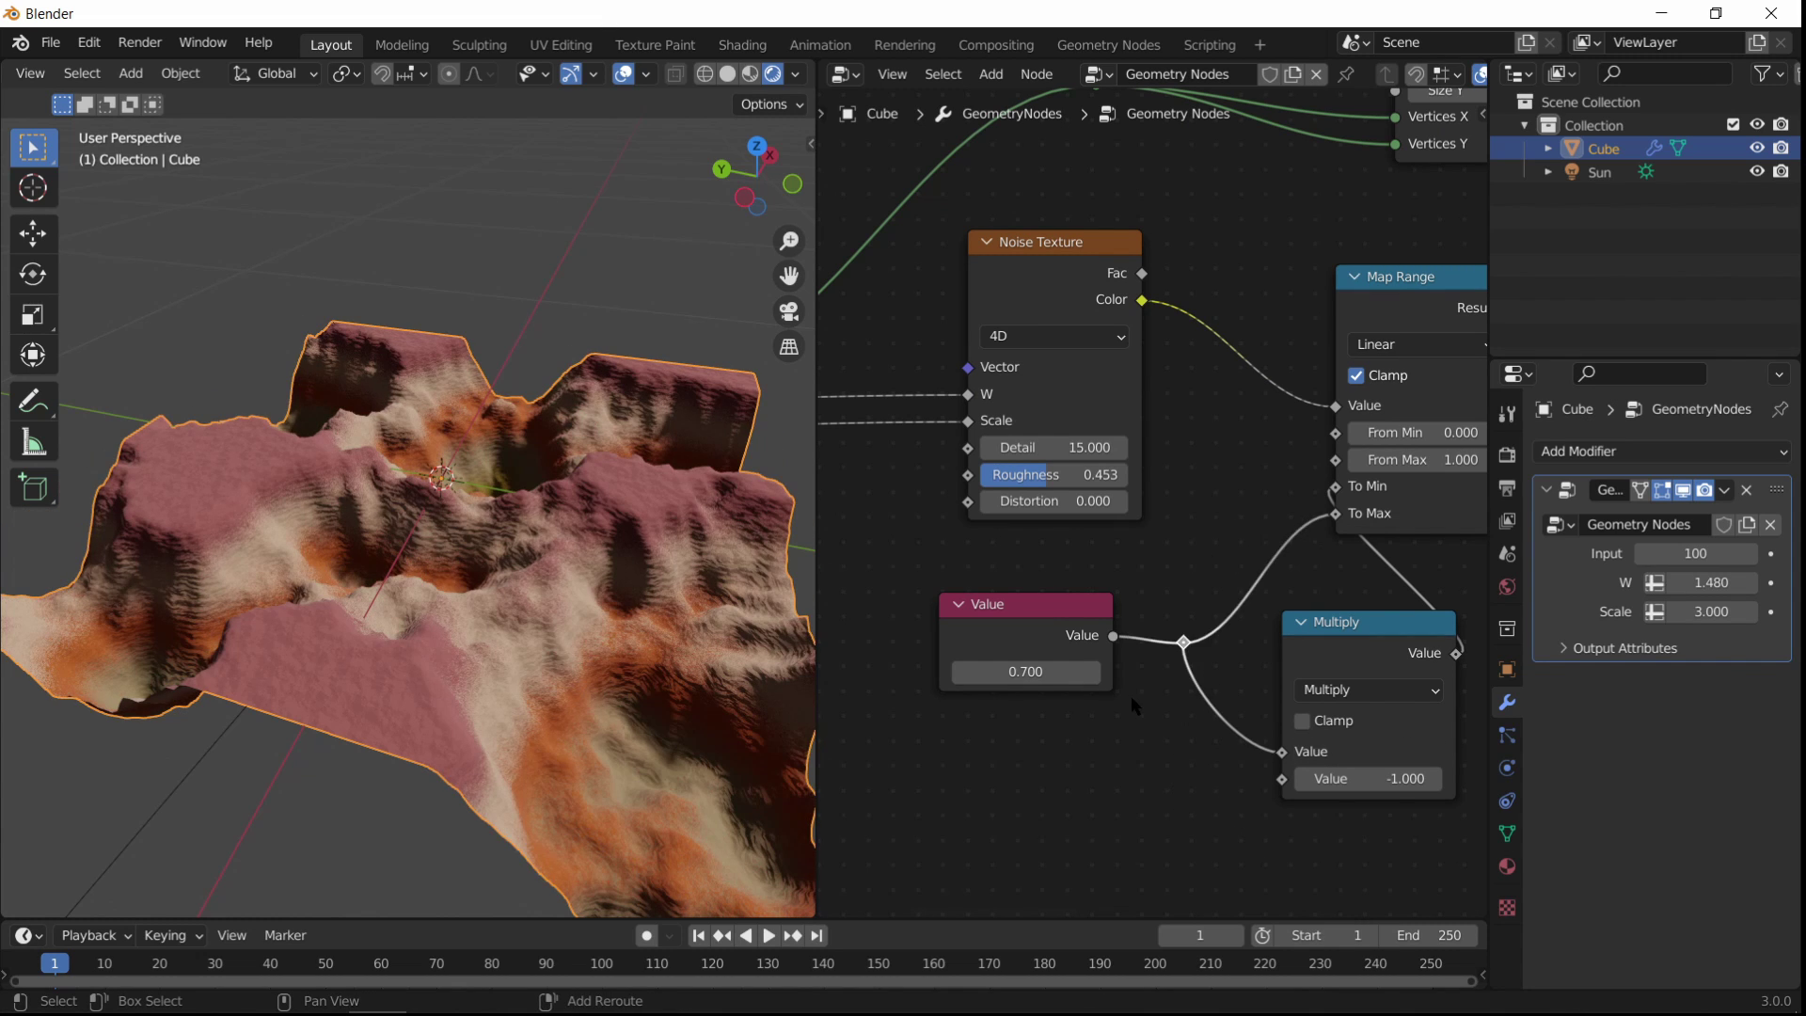
{"action": "middle_click_drag", "start_coordinate": [1130, 696], "coordinate": [1304, 670]}
{"action": "left_click", "coordinate": [1175, 612]}
{"action": "key", "text": "x"}
Step: Link the Group Input's empty socket to the Map Range and Multiply reroute and set the new modifier Input to 0.8
{"action": "middle_click_drag", "start_coordinate": [1080, 543], "coordinate": [1185, 575]}
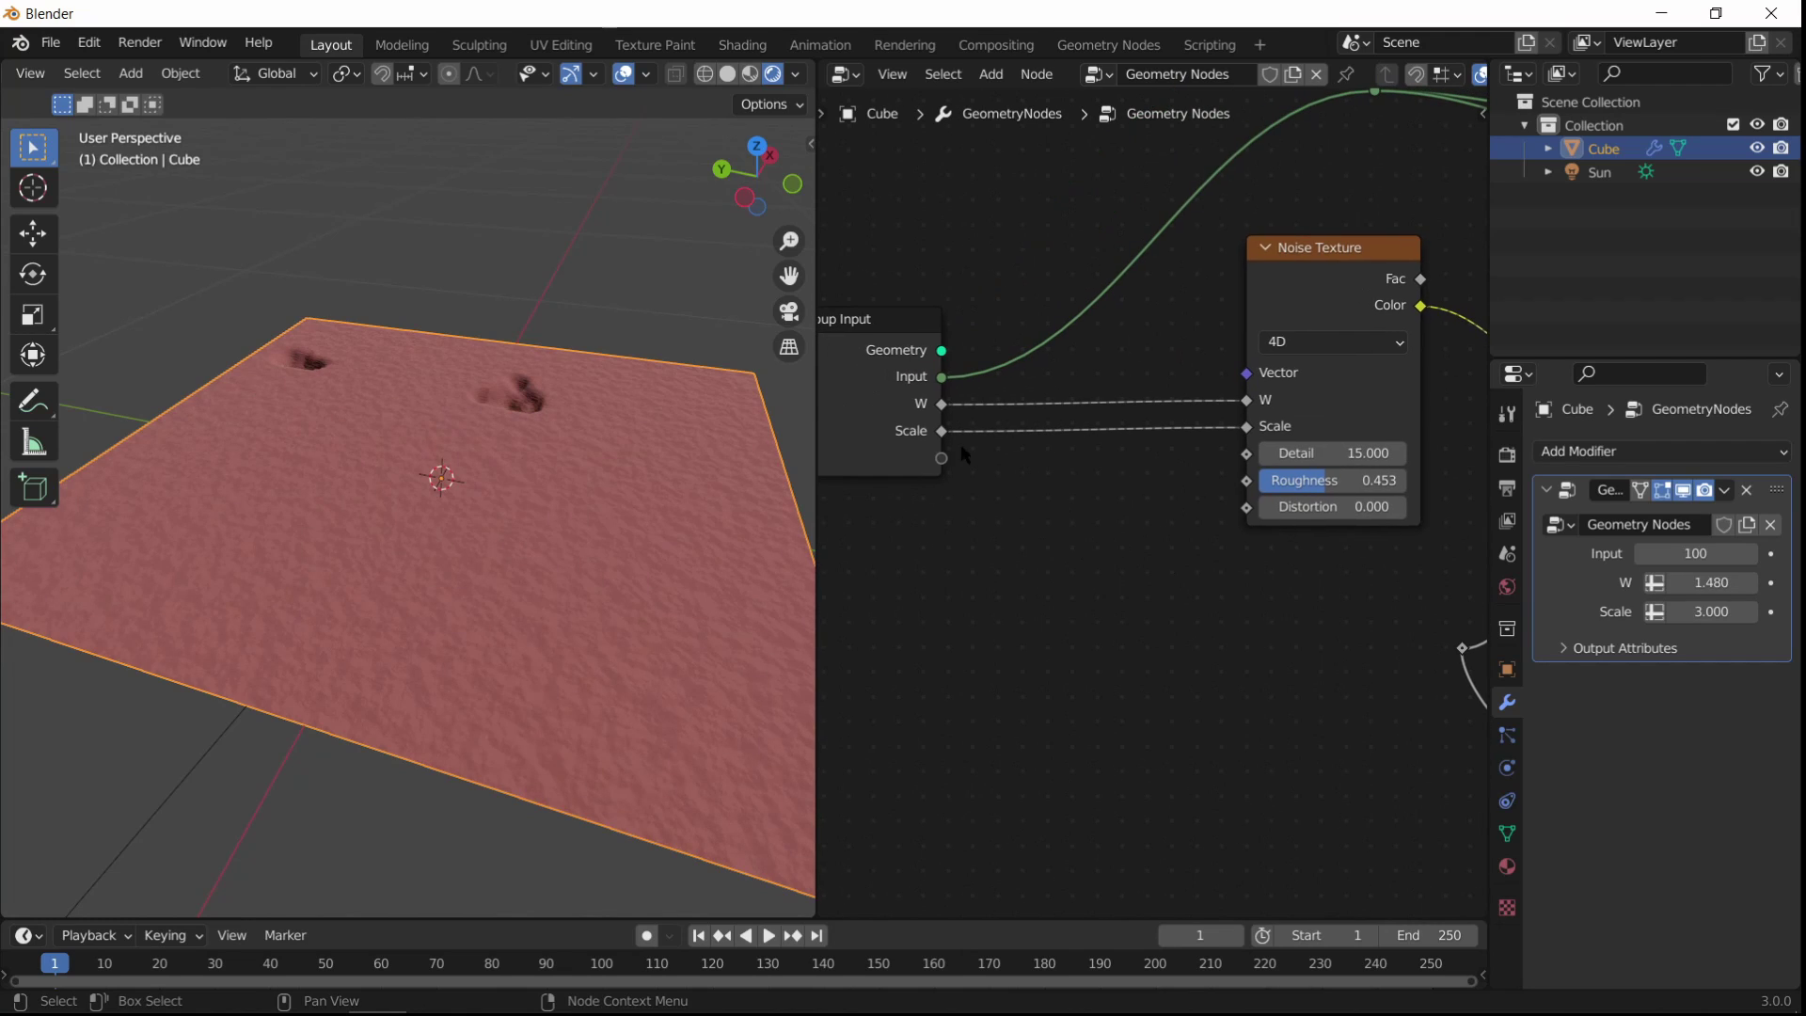
{"action": "left_click_drag", "start_coordinate": [943, 459], "coordinate": [1213, 614]}
{"action": "left_click_drag", "start_coordinate": [948, 456], "coordinate": [1292, 586]}
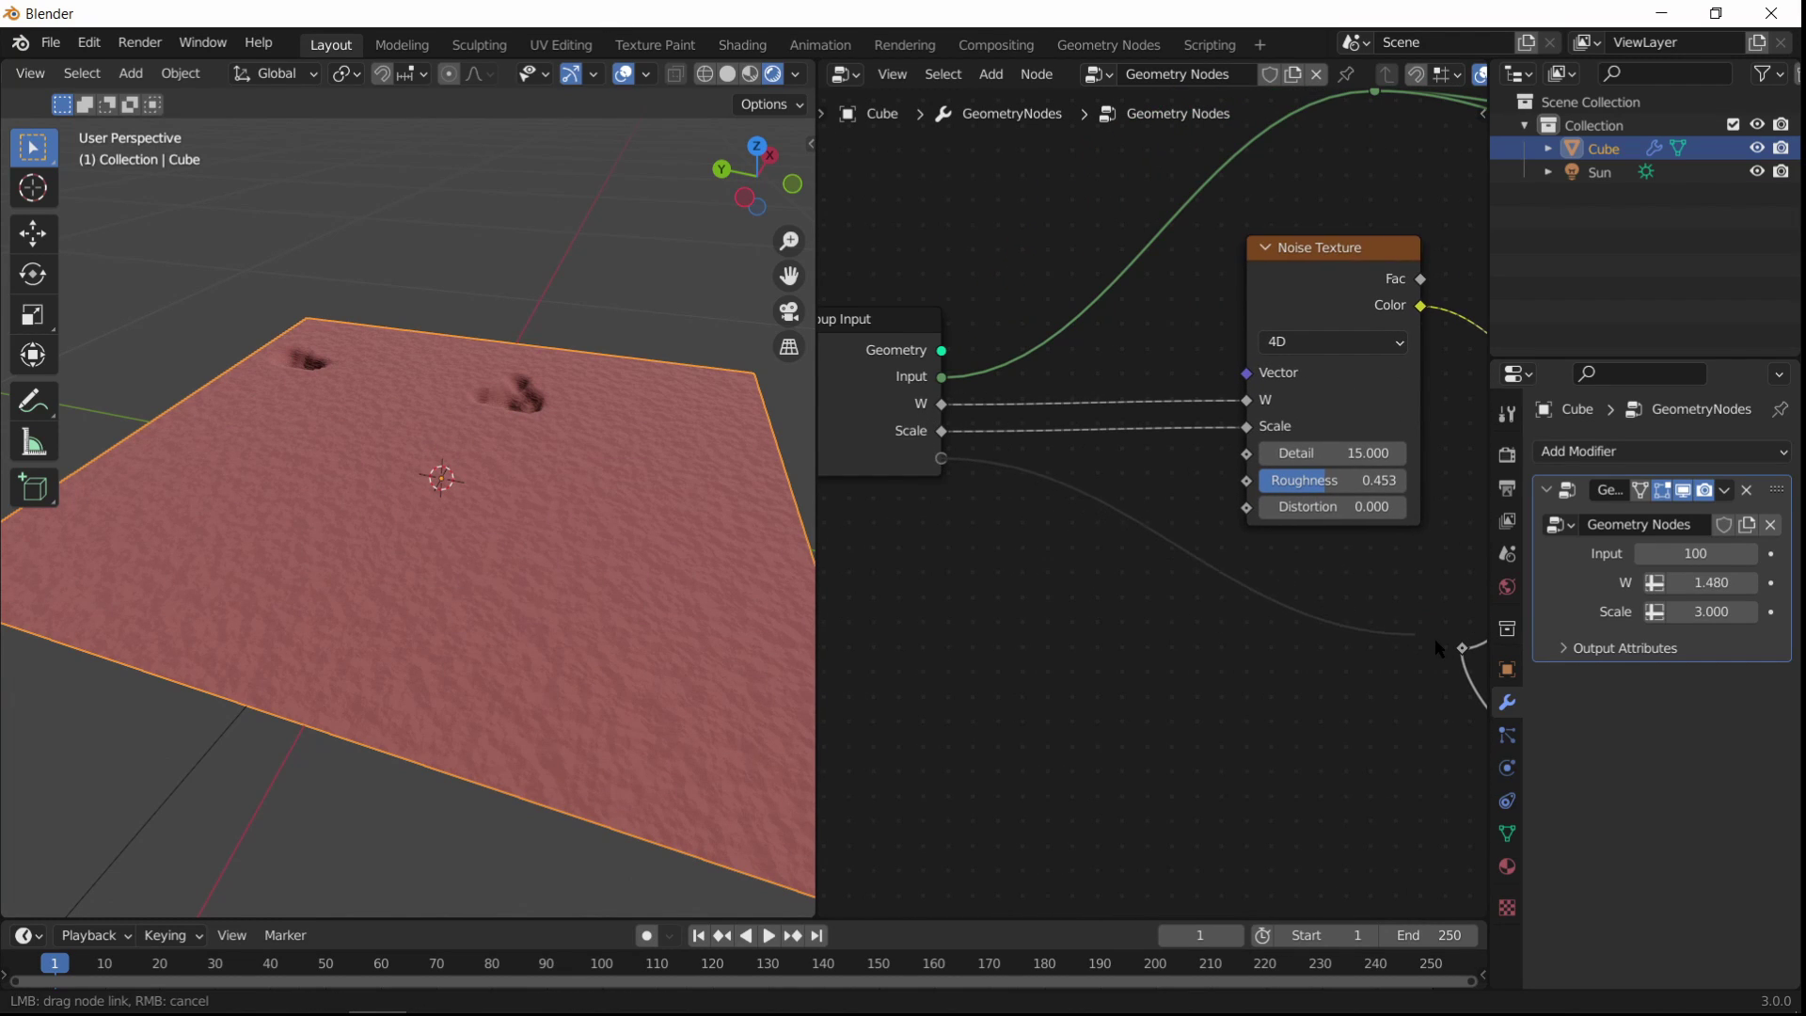
{"action": "mouse_move", "coordinate": [1435, 641]}
{"action": "left_mouse_down"}
{"action": "mouse_move", "coordinate": [1451, 644]}
{"action": "mouse_move", "coordinate": [1401, 635]}
{"action": "left_mouse_up"}
{"action": "scroll", "coordinate": [1100, 559], "scroll_direction": "down", "scroll_amount": 5}
{"action": "middle_click_drag", "start_coordinate": [1093, 519], "coordinate": [926, 494]}
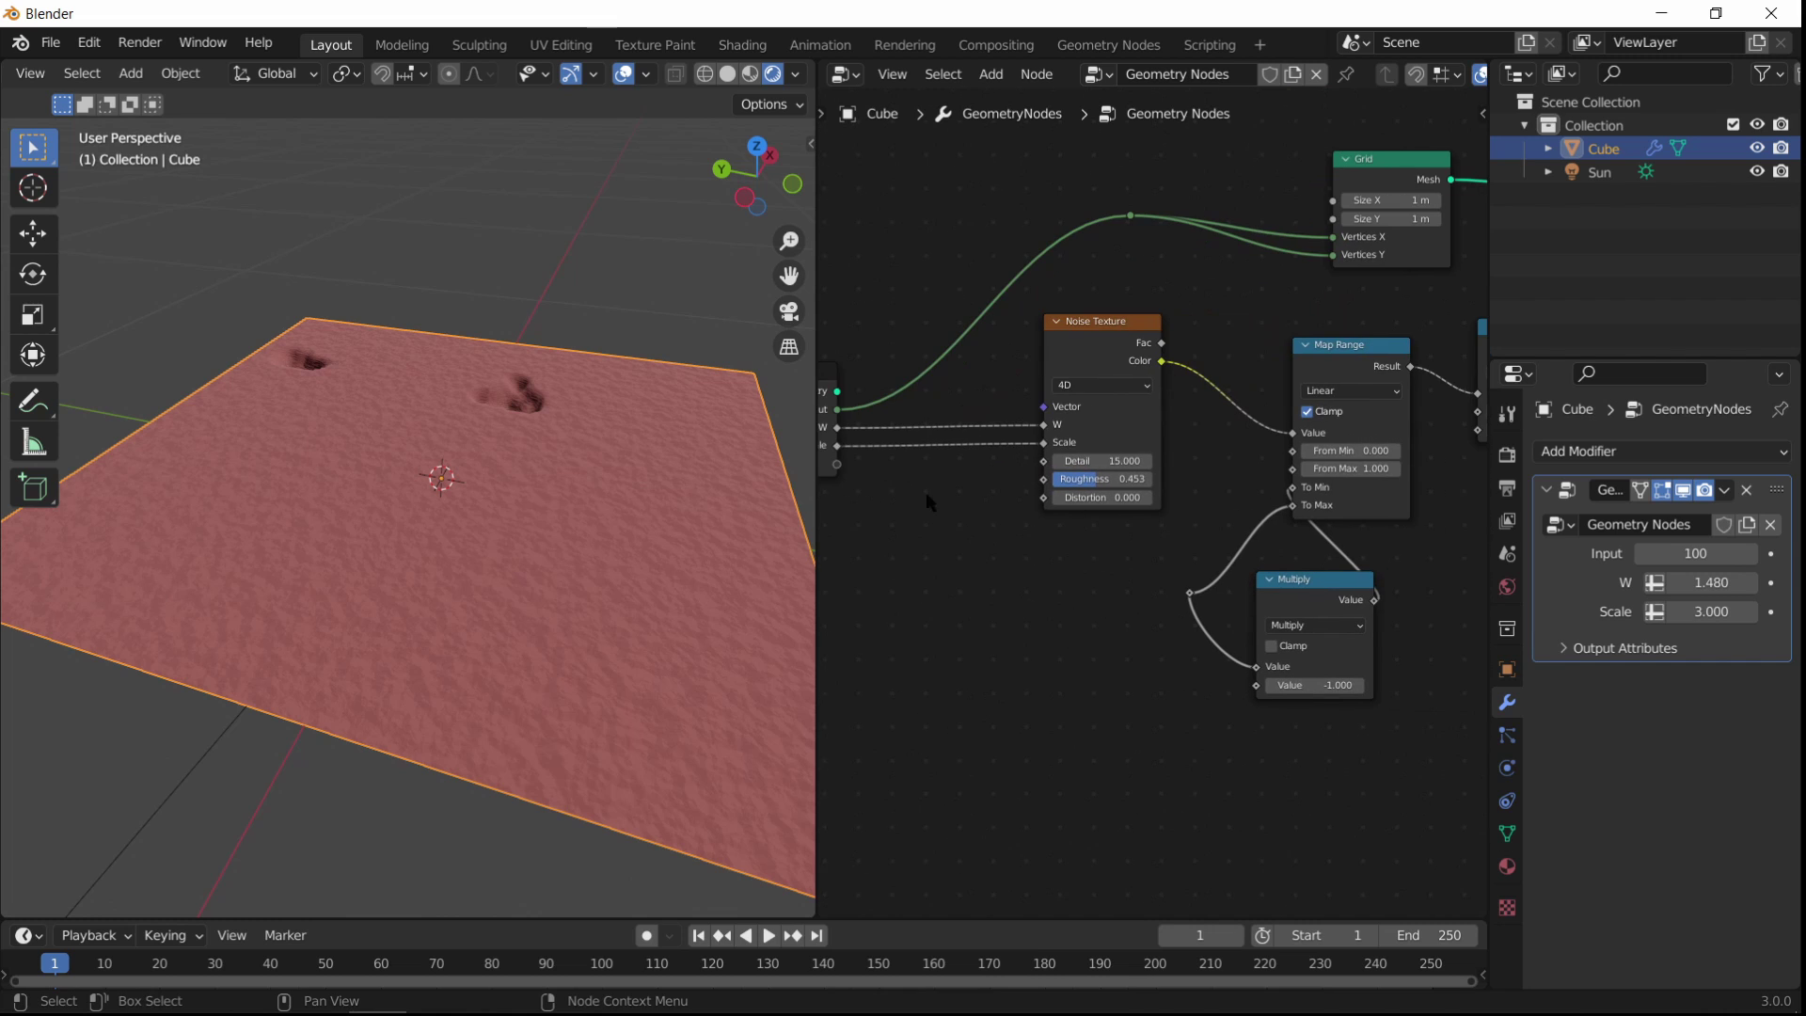
{"action": "left_click_drag", "start_coordinate": [836, 462], "coordinate": [1212, 626]}
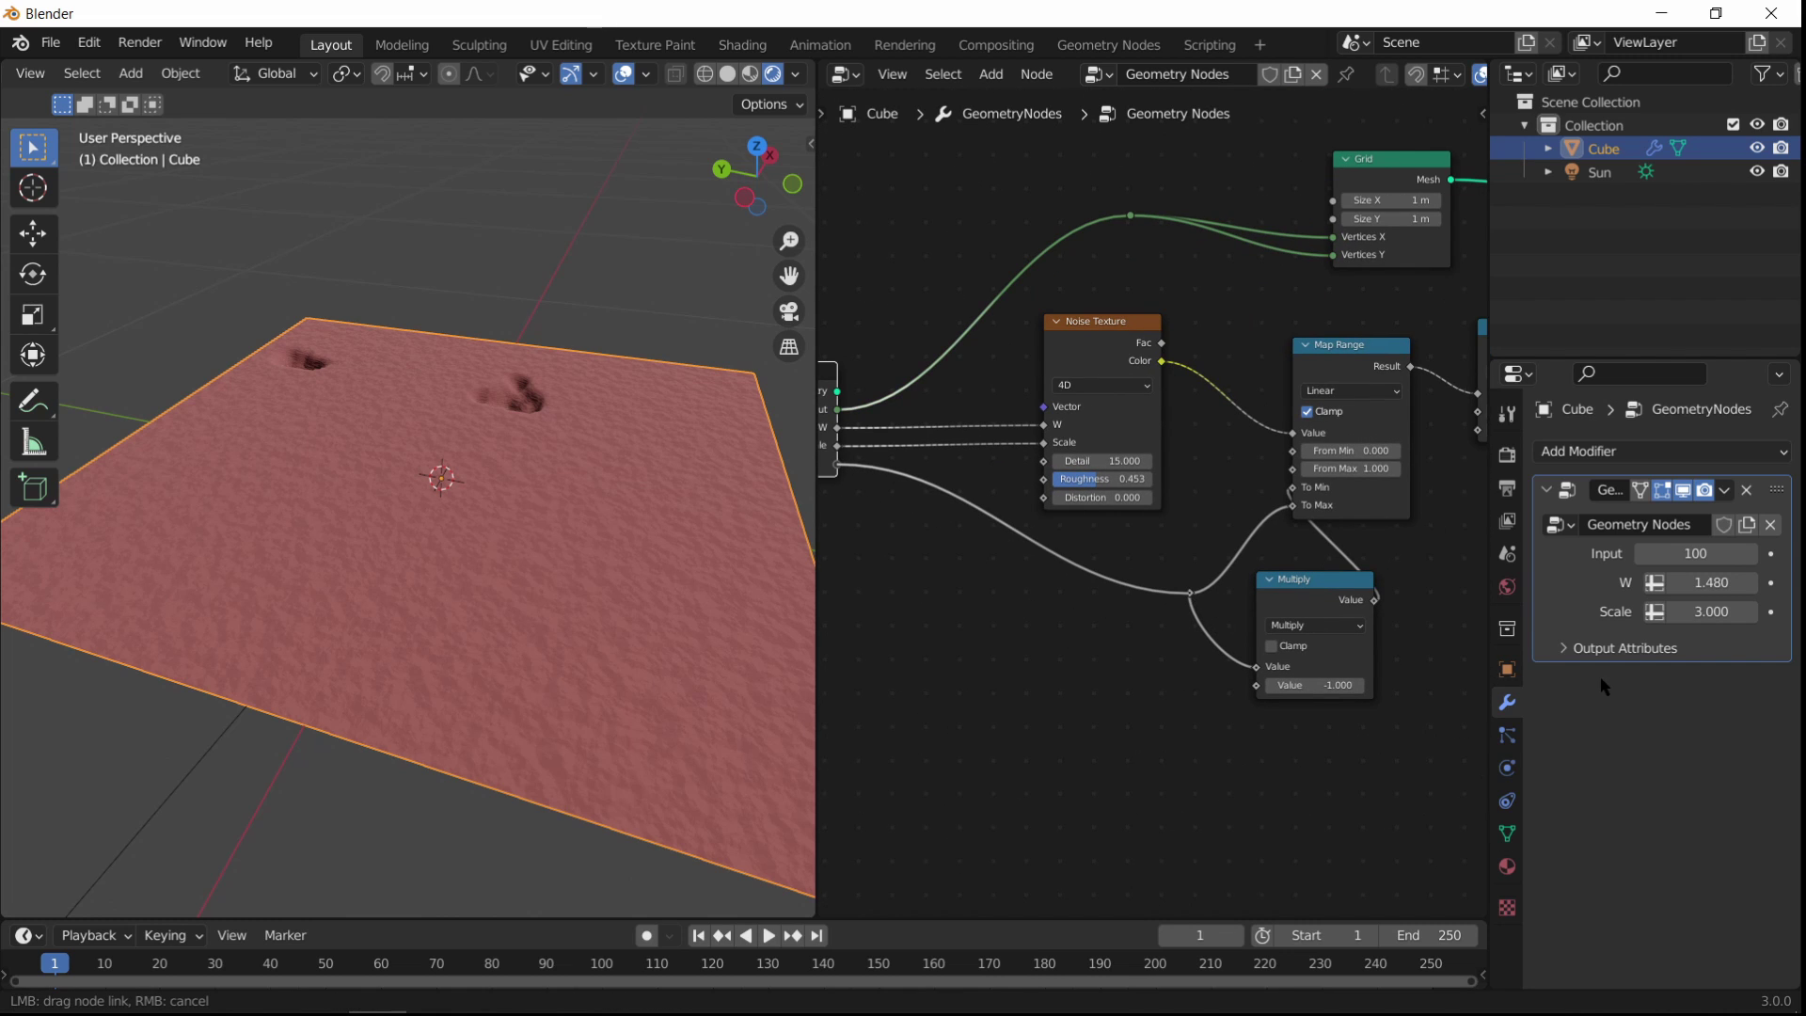
{"action": "left_click_drag", "start_coordinate": [1603, 687], "coordinate": [1766, 641]}
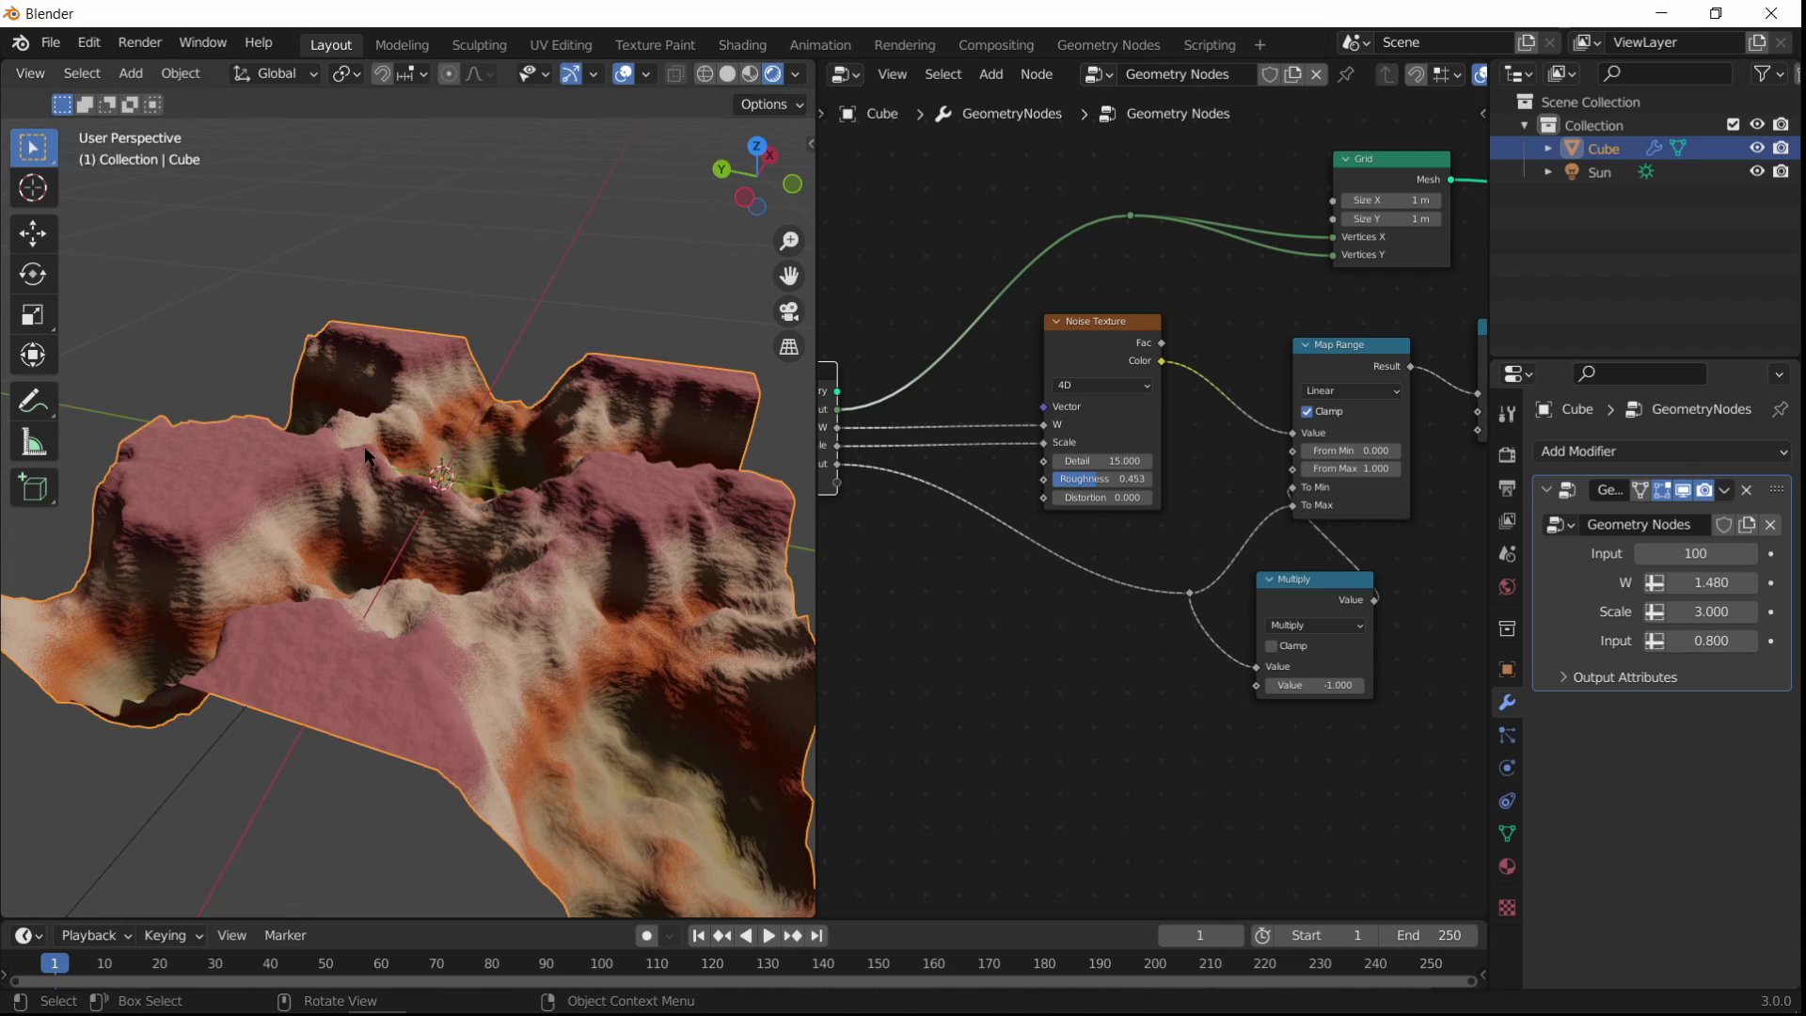
Step: Set the modifier's W to 1.78 and inspect the reshaped terrain from another side
{"action": "middle_click_drag", "start_coordinate": [565, 530], "coordinate": [527, 743]}
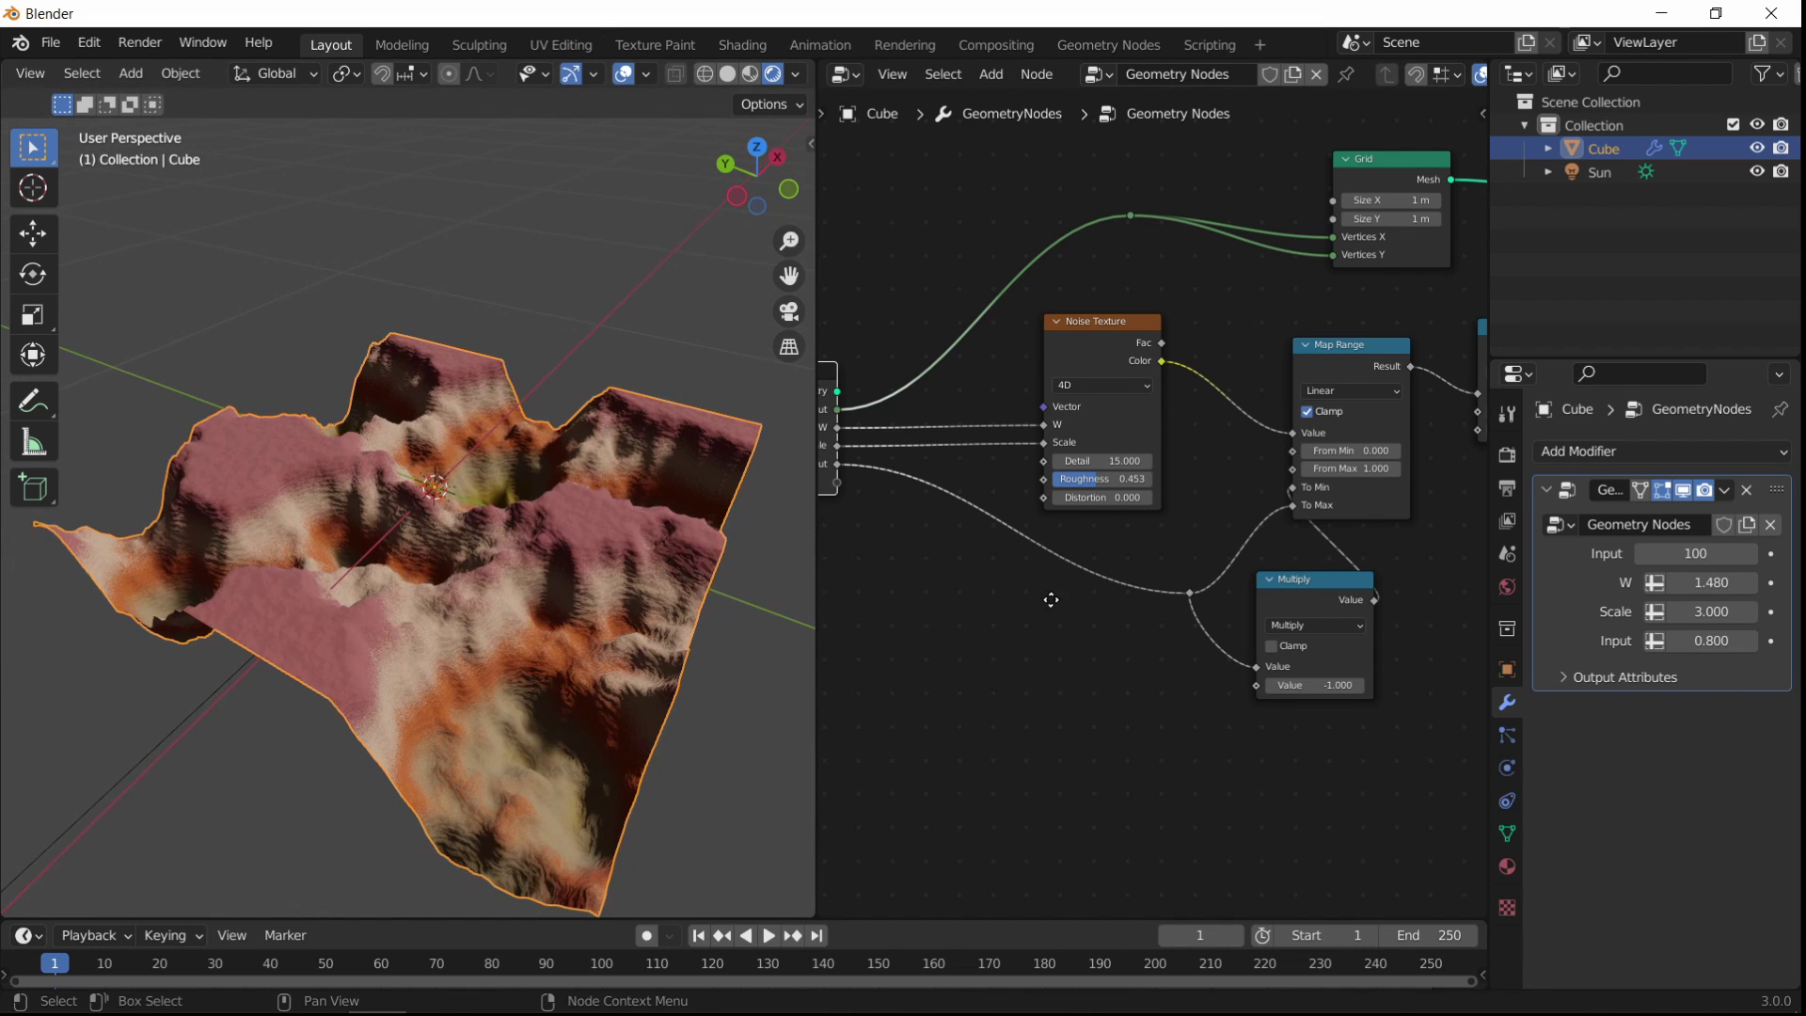
{"action": "middle_click_drag", "start_coordinate": [1048, 600], "coordinate": [1347, 710]}
{"action": "left_click_drag", "start_coordinate": [1712, 582], "coordinate": [1717, 607]}
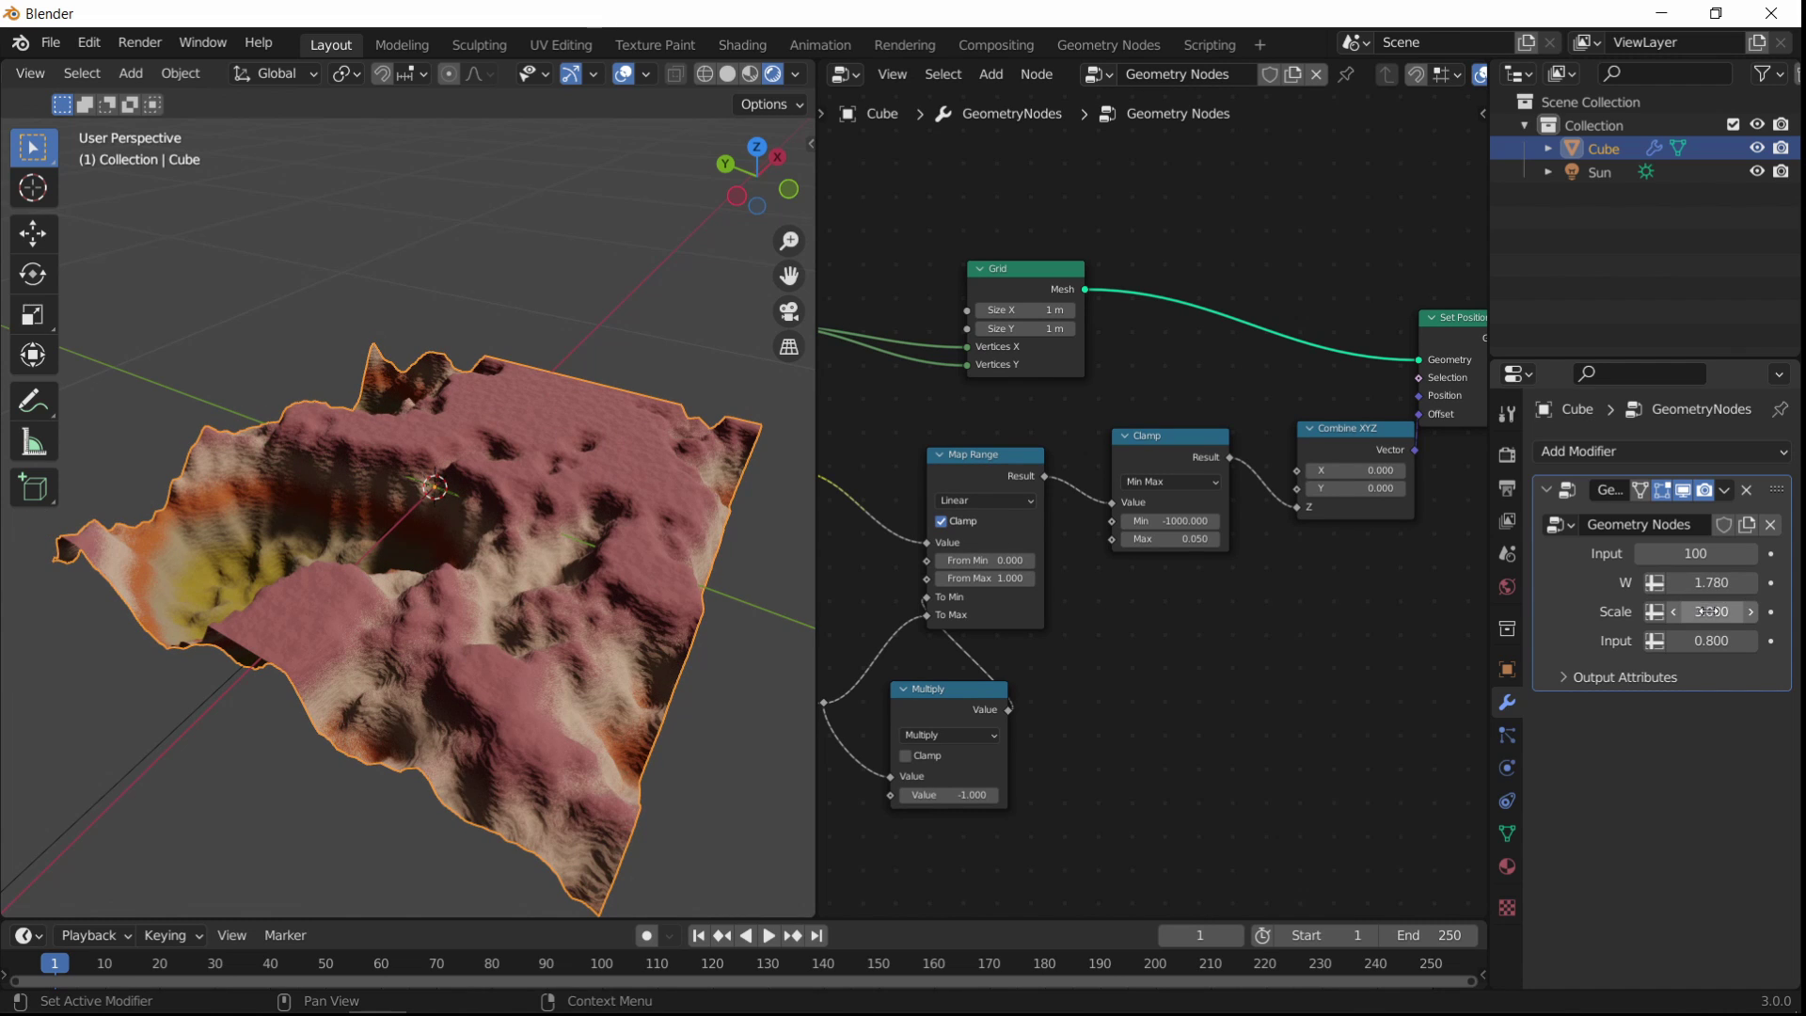
{"action": "middle_click_drag", "start_coordinate": [527, 630], "coordinate": [771, 625]}
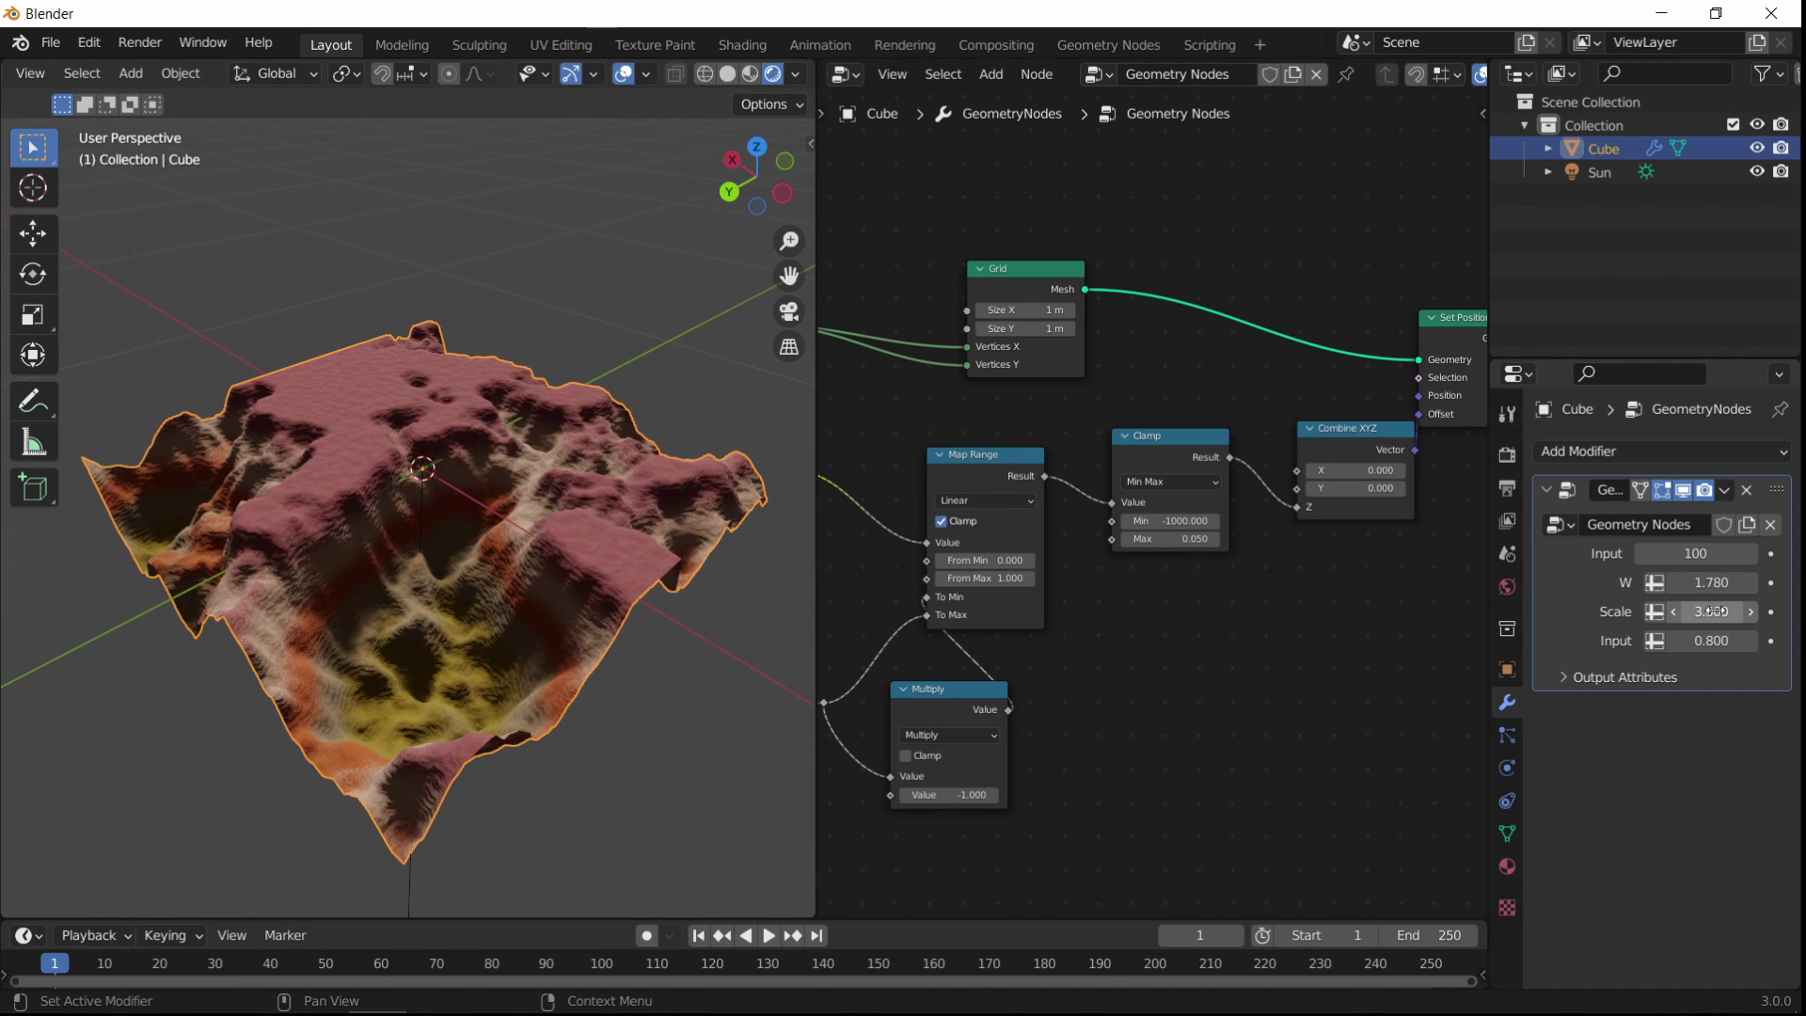
Step: Set the modifier's noise Scale to 2.86 and the height Input below it to 0.8
{"action": "mouse_move", "coordinate": [1711, 611]}
{"action": "left_mouse_down"}
{"action": "mouse_move", "coordinate": [1754, 675]}
{"action": "mouse_move", "coordinate": [1721, 642]}
{"action": "mouse_move", "coordinate": [1736, 642]}
{"action": "mouse_move", "coordinate": [1702, 641]}
{"action": "left_mouse_up"}
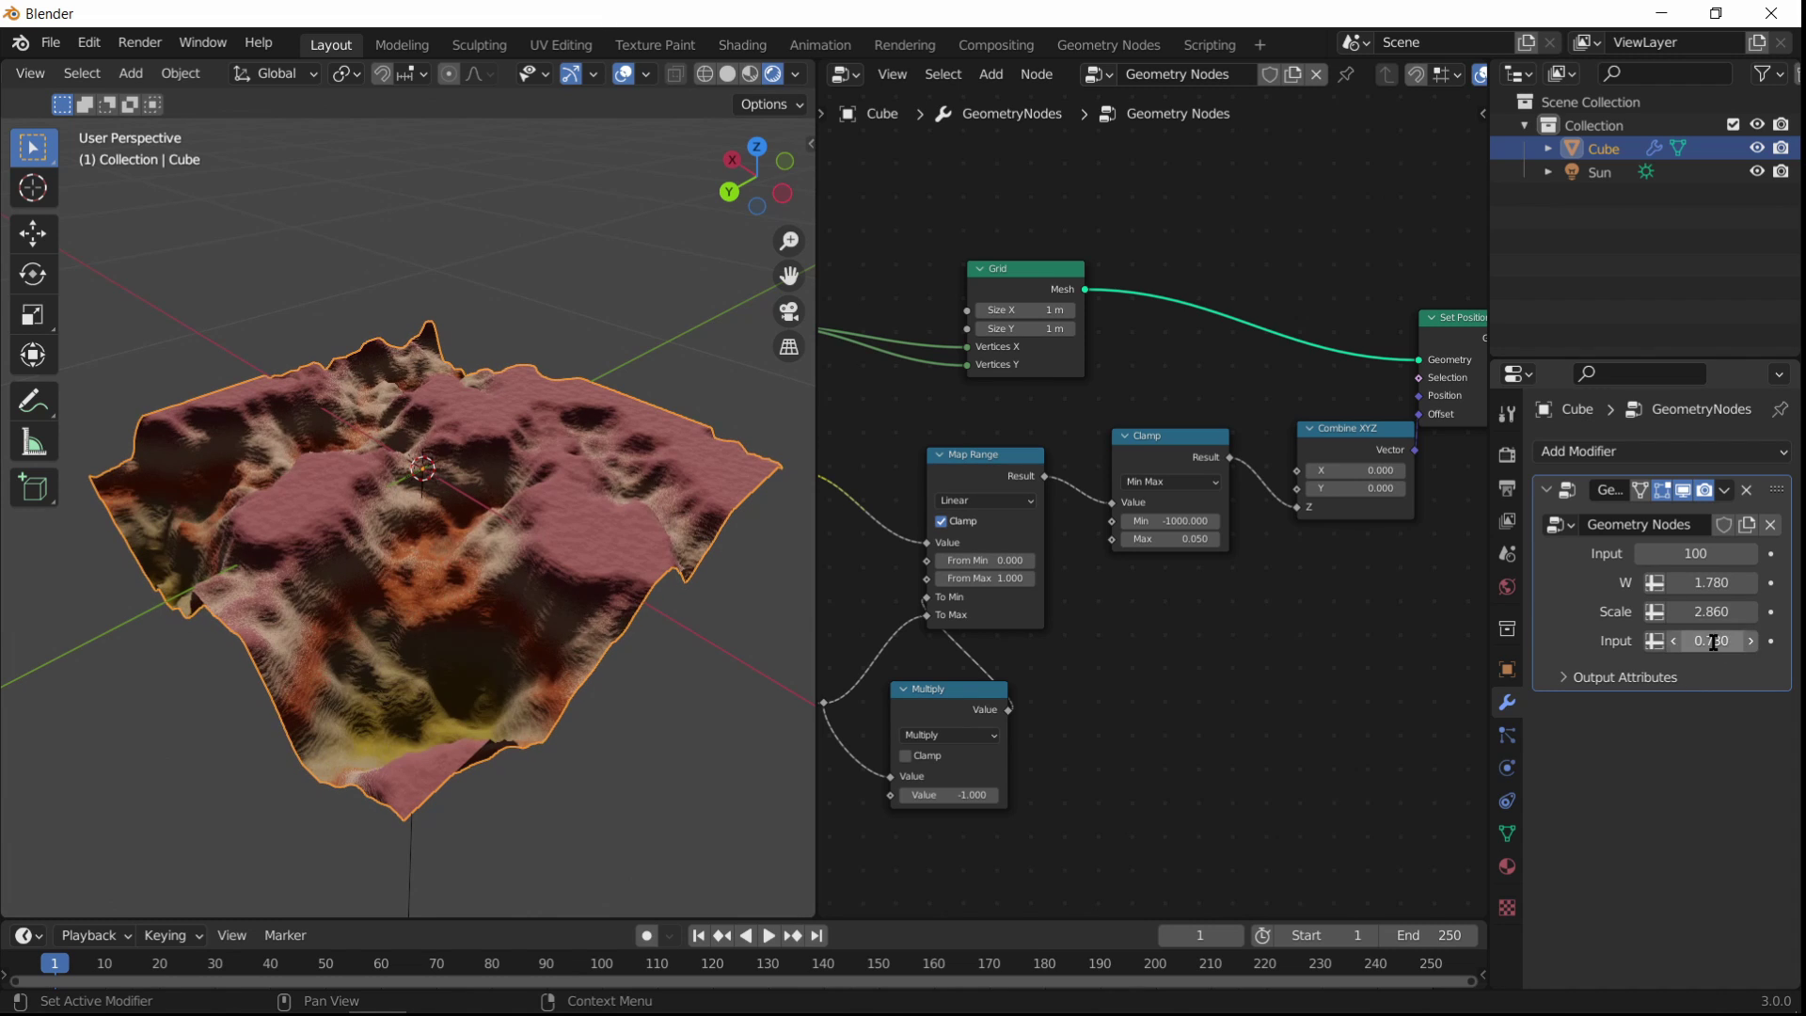
{"action": "left_click", "coordinate": [1714, 641]}
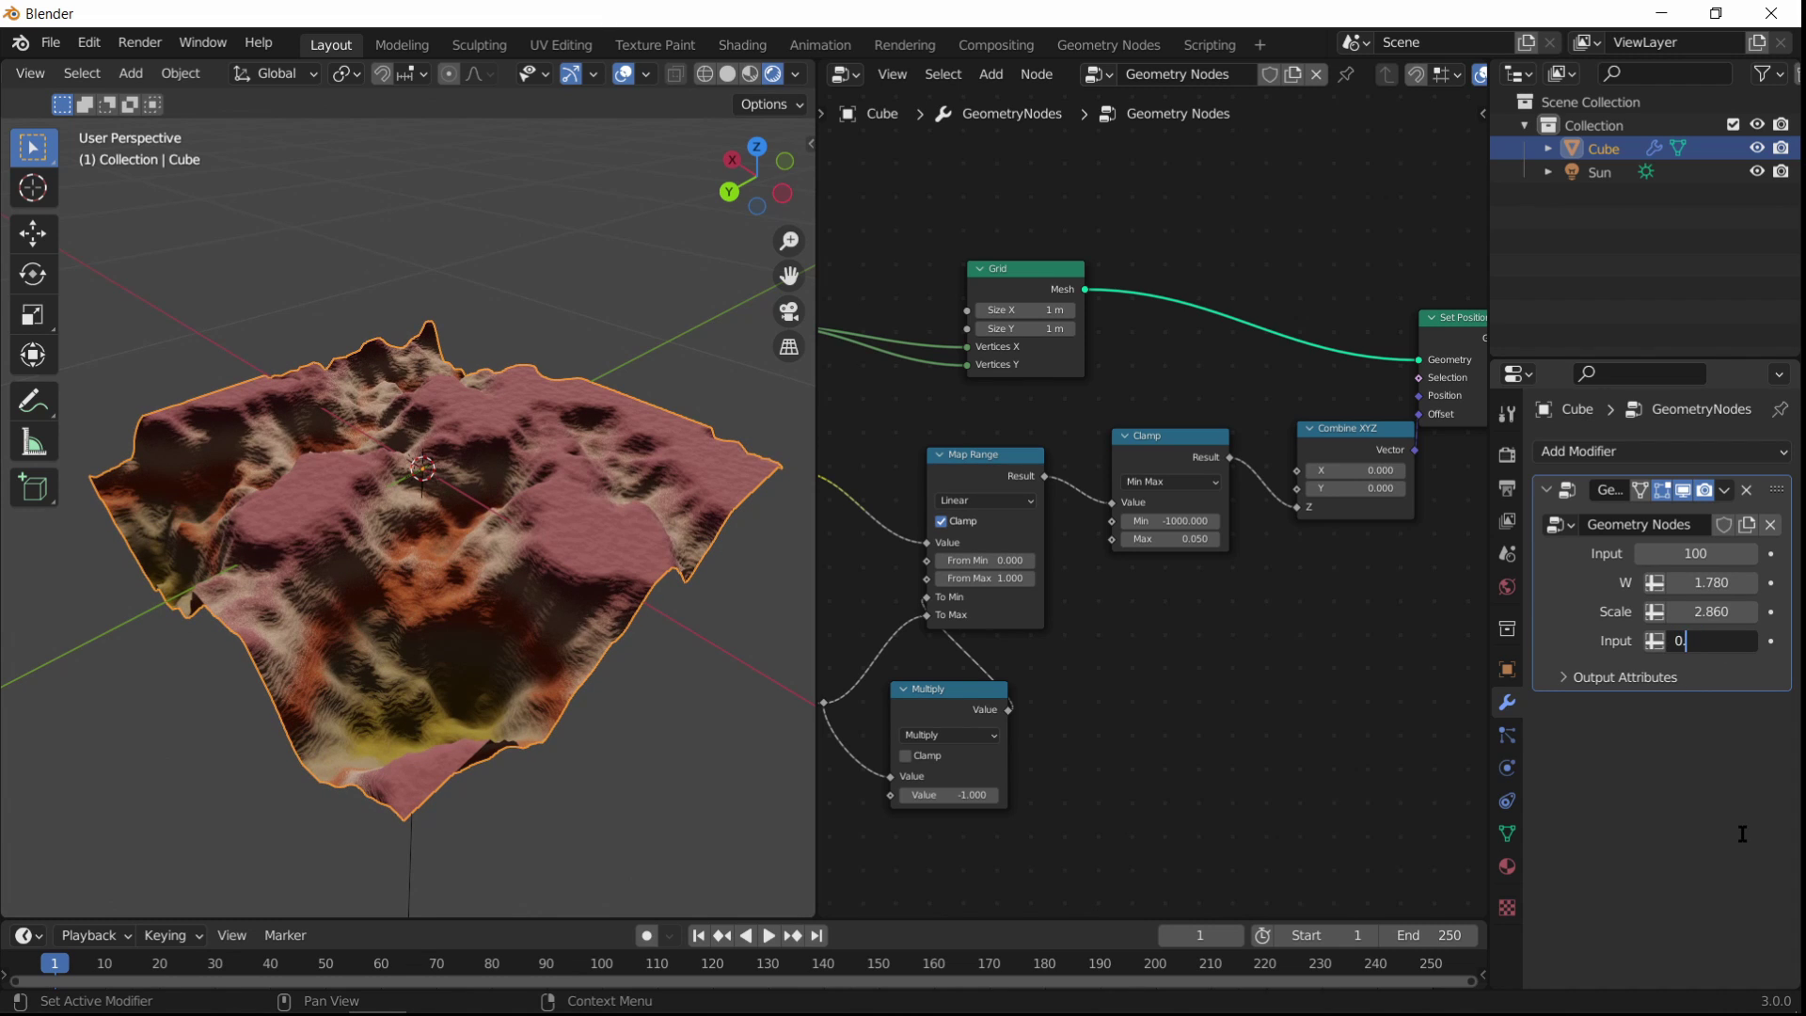
{"action": "type", "text": "0.8"}
{"action": "key", "text": "Return"}
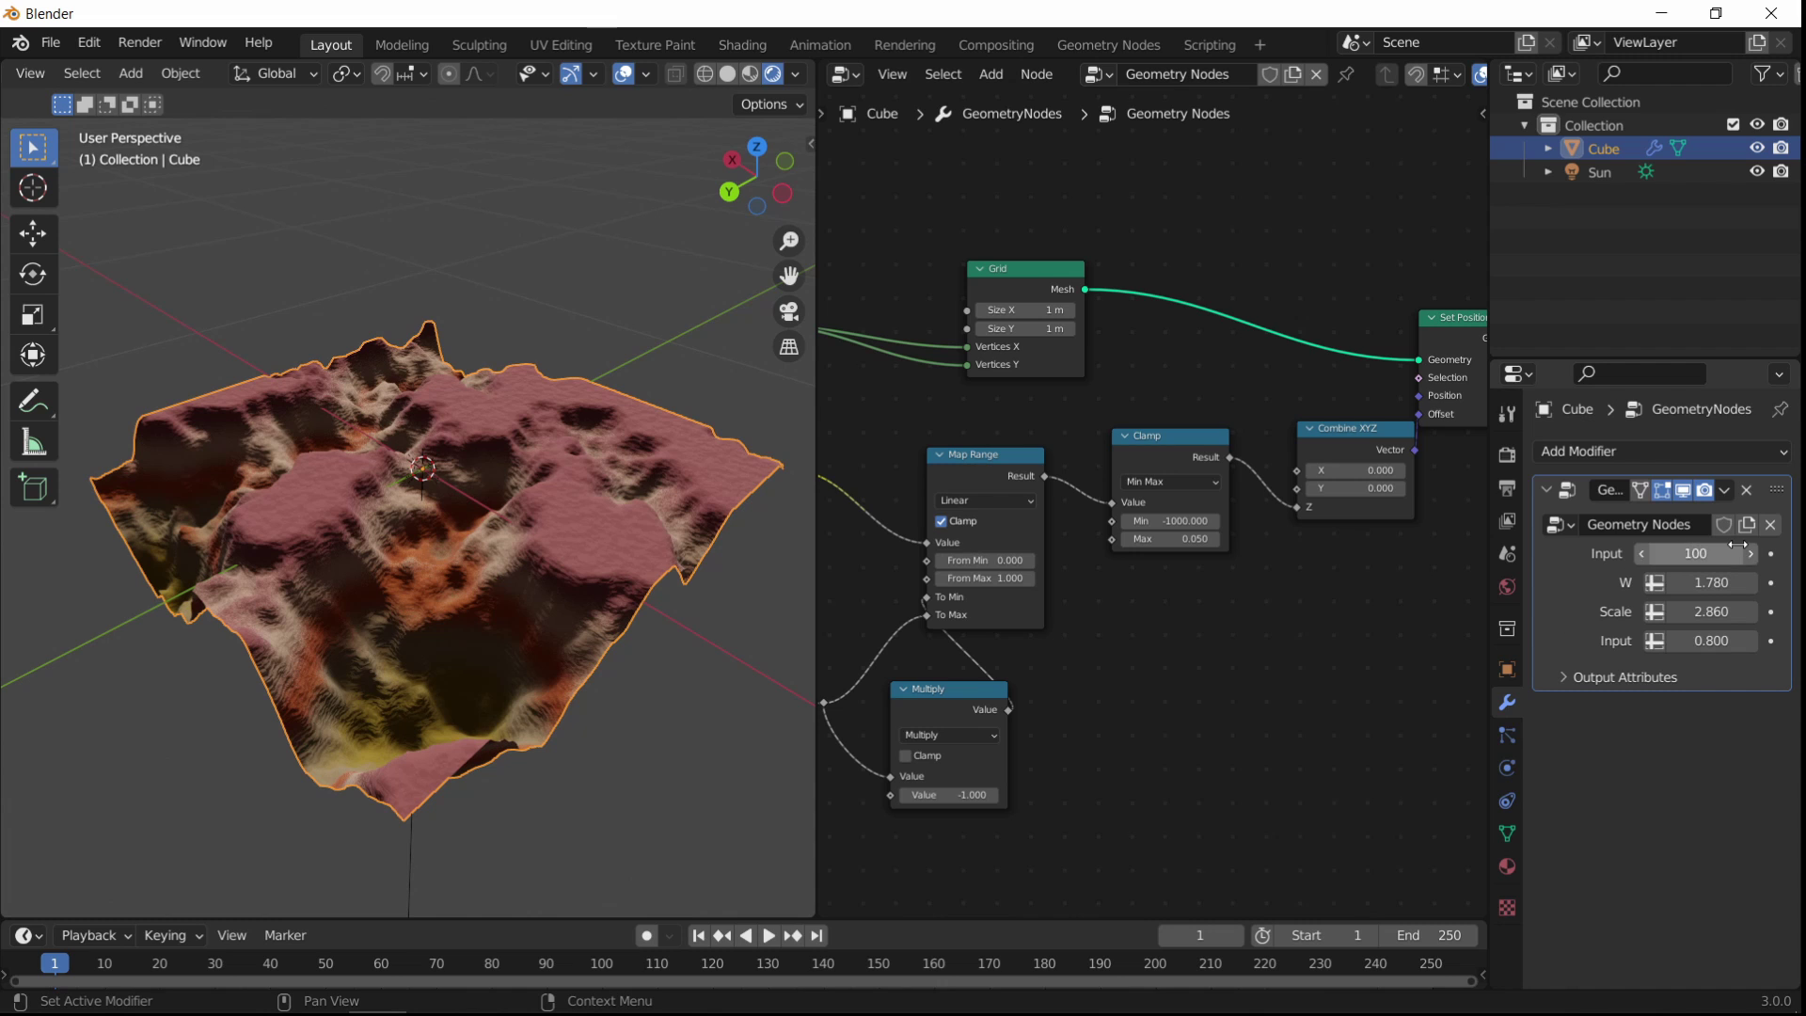
Step: Duplicate the reroute beside the Grid node and link the copy to the Grid's Size X and Size Y
{"action": "scroll", "coordinate": [1296, 597], "scroll_direction": "down", "scroll_amount": 7}
{"action": "middle_click_drag", "start_coordinate": [1304, 547], "coordinate": [1458, 584]}
{"action": "scroll", "coordinate": [1375, 639], "scroll_direction": "up", "scroll_amount": 6}
{"action": "middle_click_drag", "start_coordinate": [1375, 639], "coordinate": [1215, 672]}
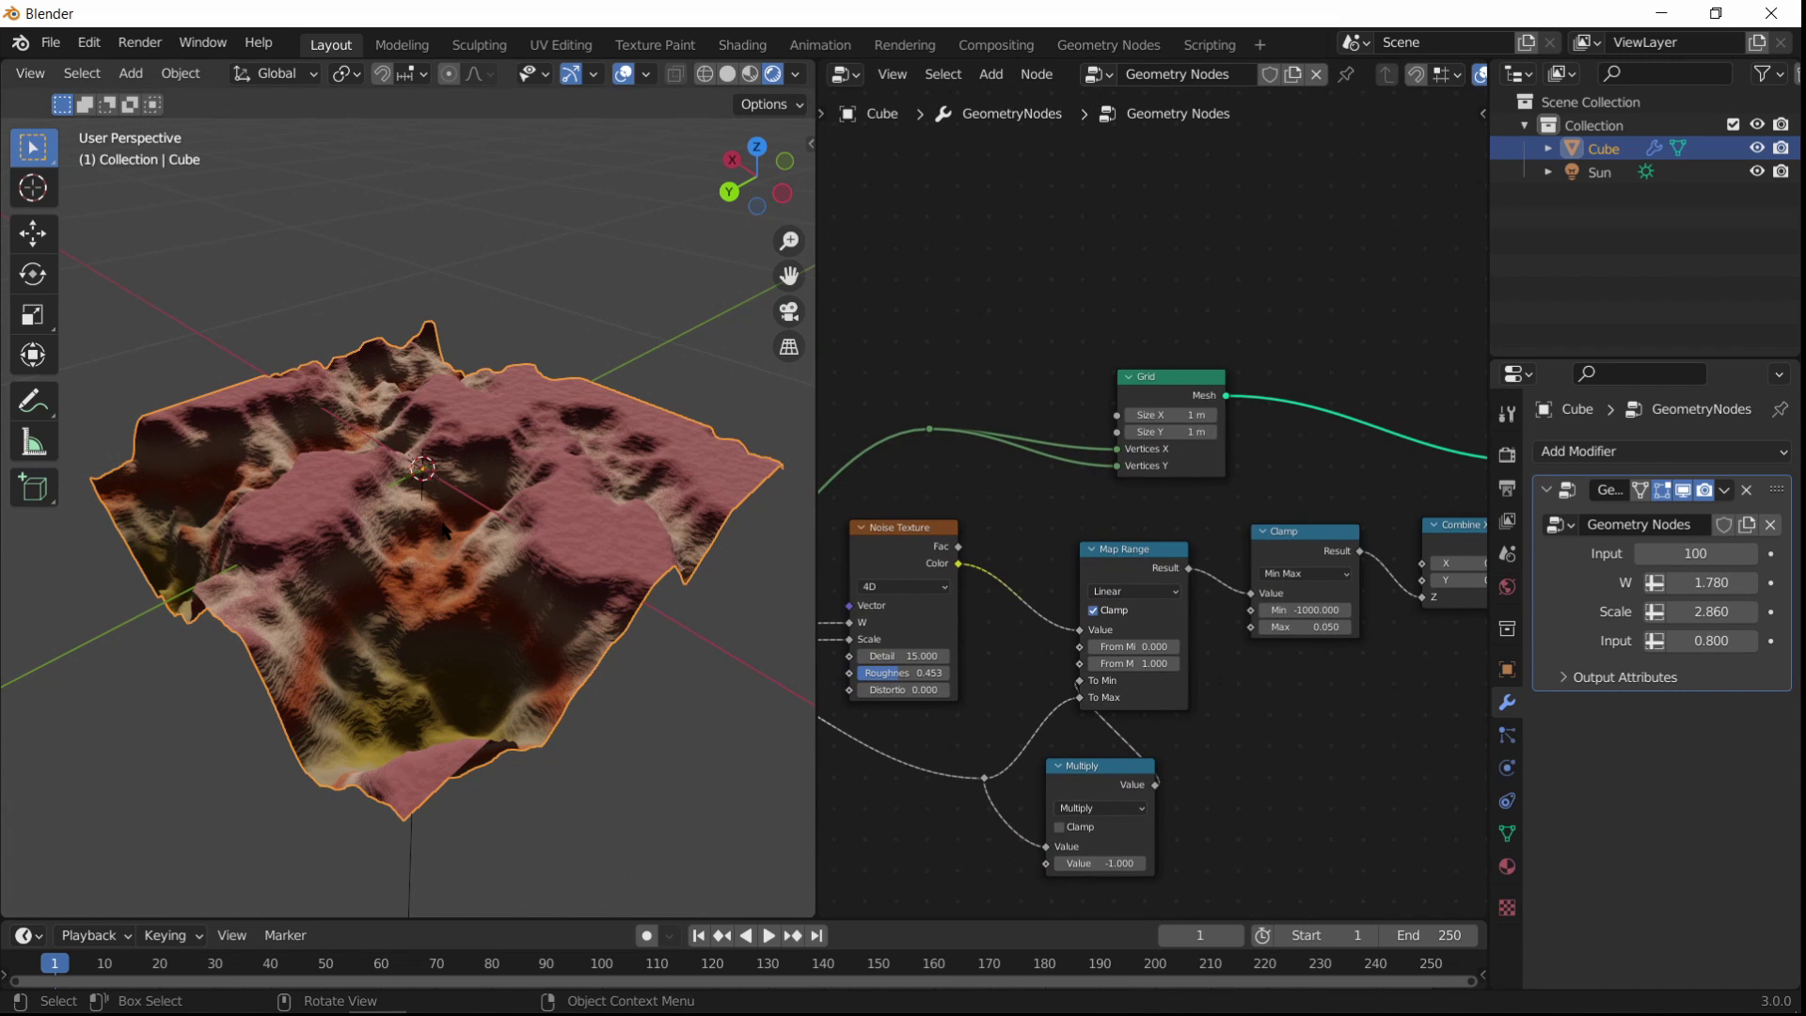
{"action": "middle_click_drag", "start_coordinate": [987, 602], "coordinate": [1151, 649]}
{"action": "scroll", "coordinate": [1213, 583], "scroll_direction": "down", "scroll_amount": 2}
{"action": "scroll", "coordinate": [1270, 567], "scroll_direction": "up", "scroll_amount": 5}
{"action": "middle_click_drag", "start_coordinate": [1195, 395], "coordinate": [1154, 537]}
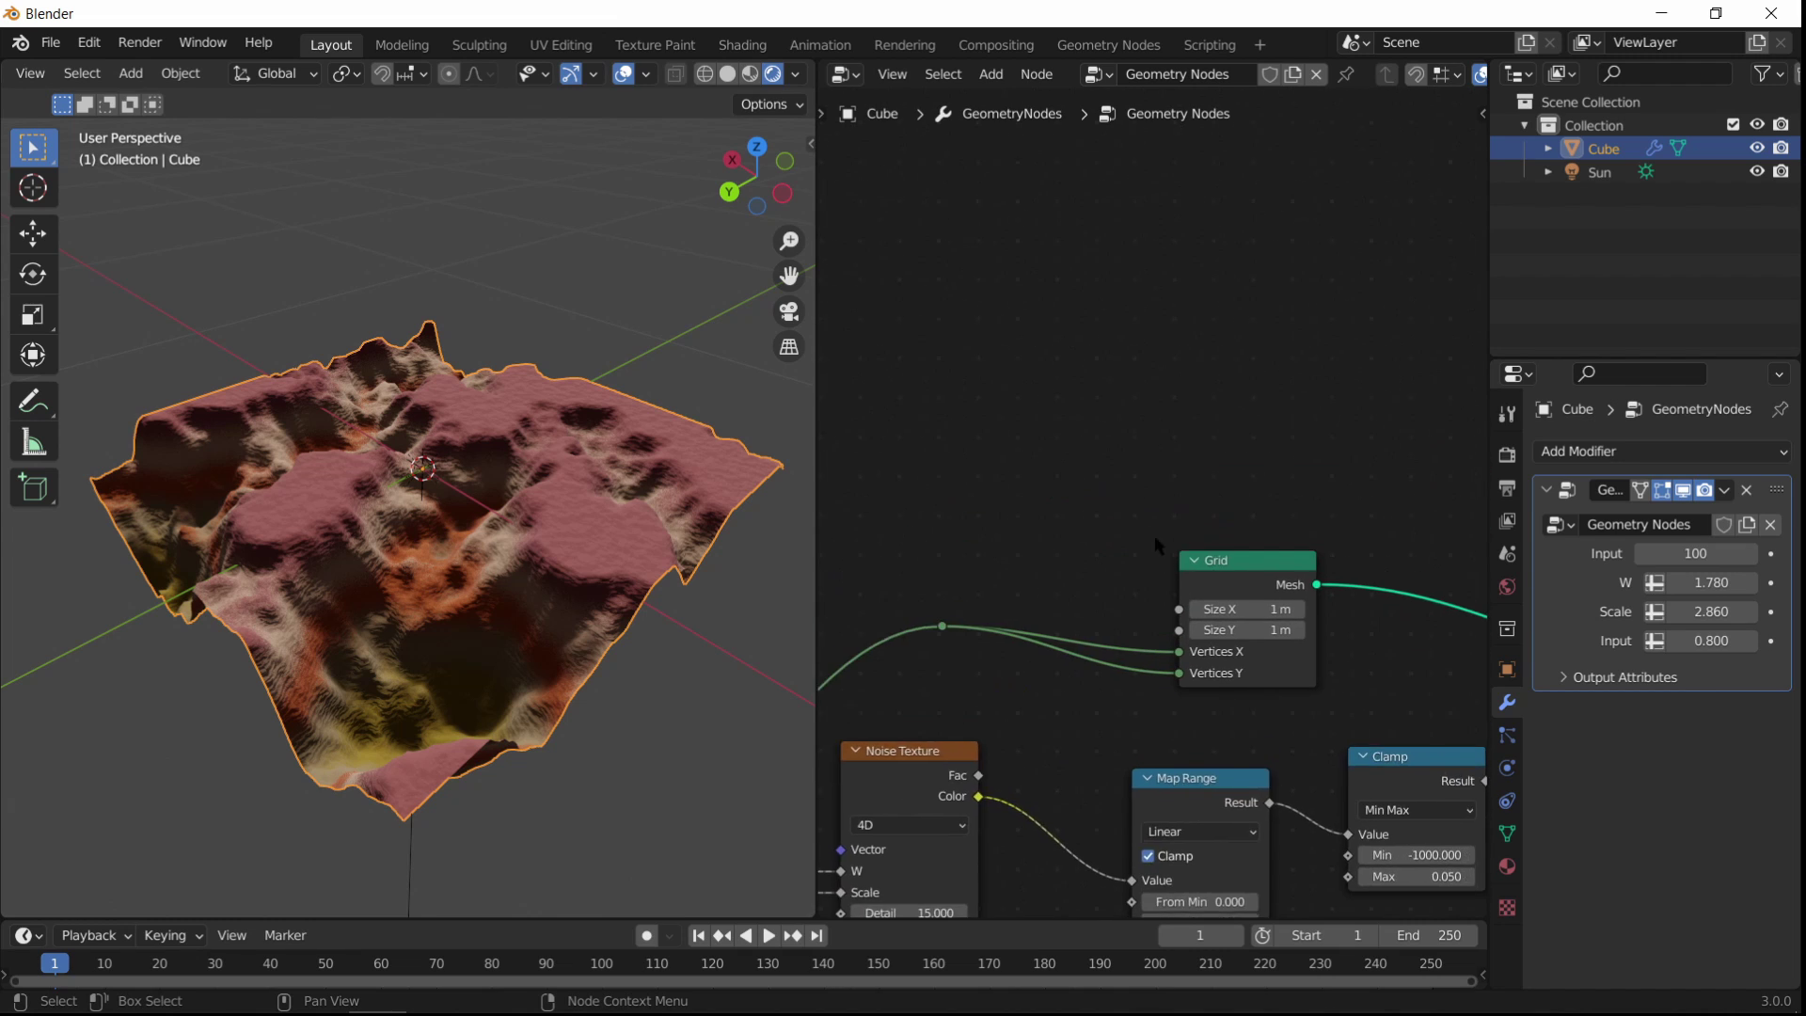
{"action": "scroll", "coordinate": [1154, 534], "scroll_direction": "up", "scroll_amount": 2}
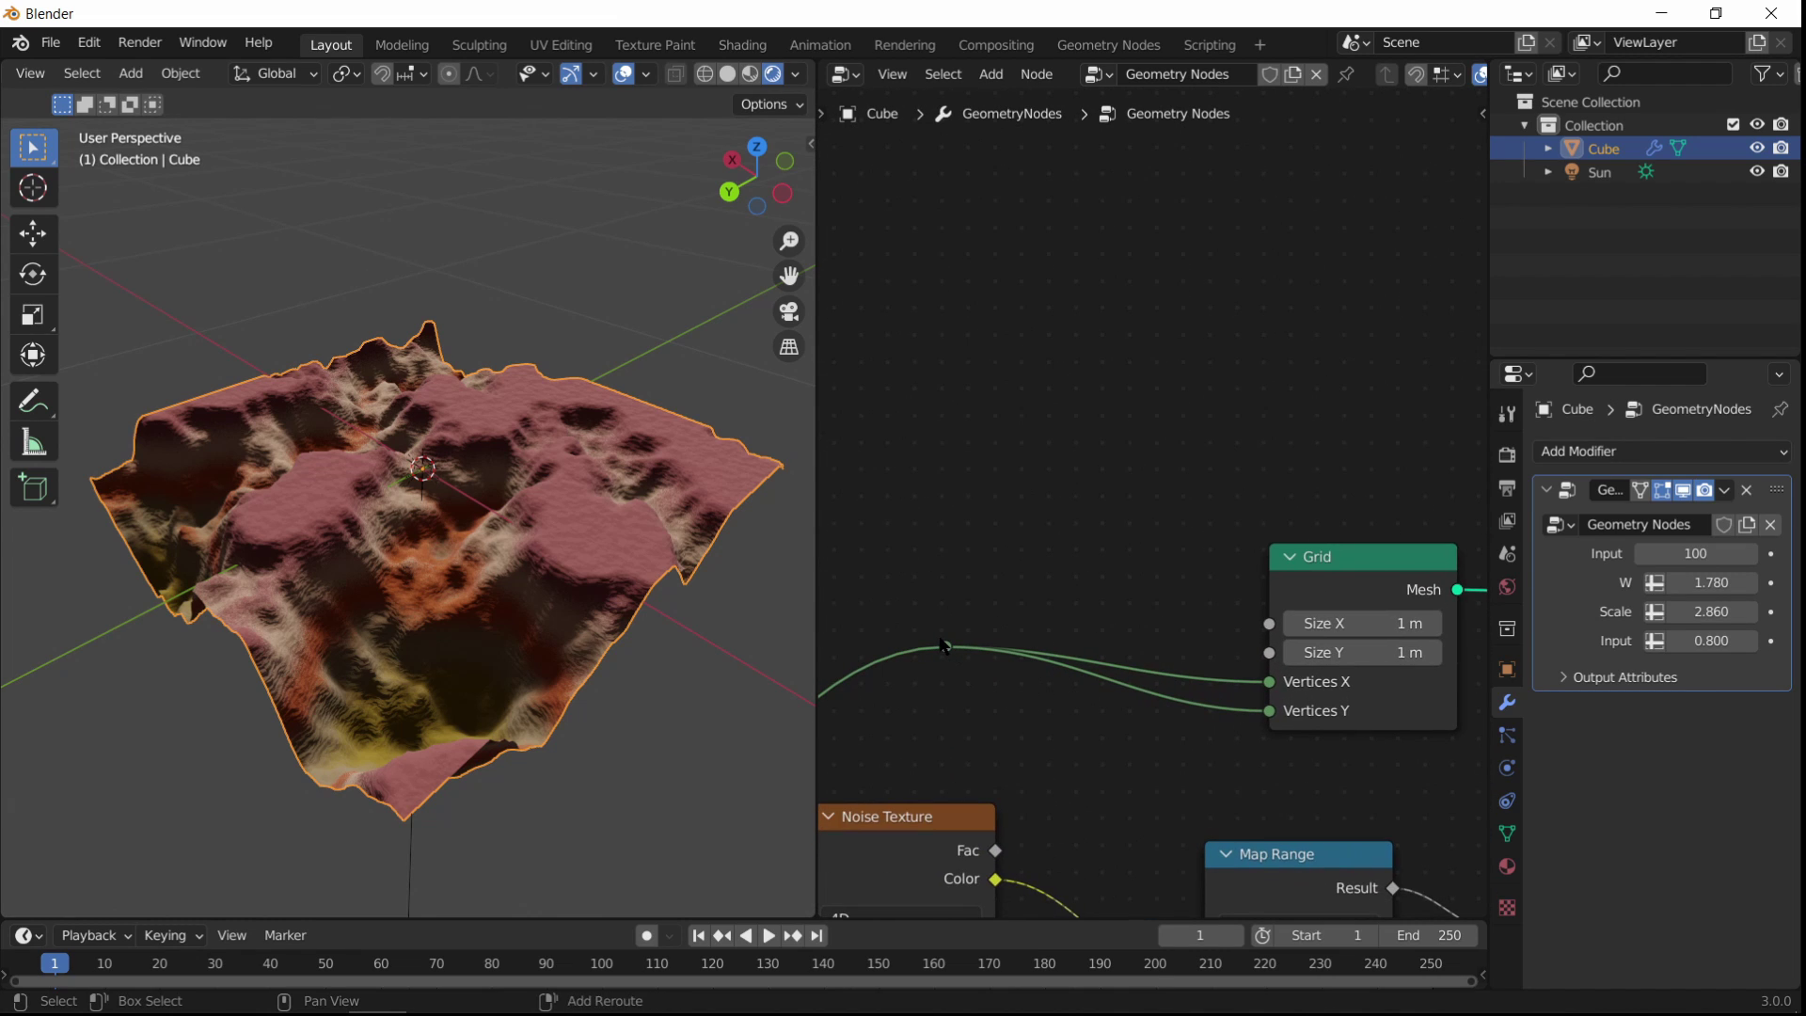
{"action": "key", "text": "shift+d"}
{"action": "left_click", "coordinate": [1142, 594]}
{"action": "left_click_drag", "start_coordinate": [1139, 598], "coordinate": [1269, 623]}
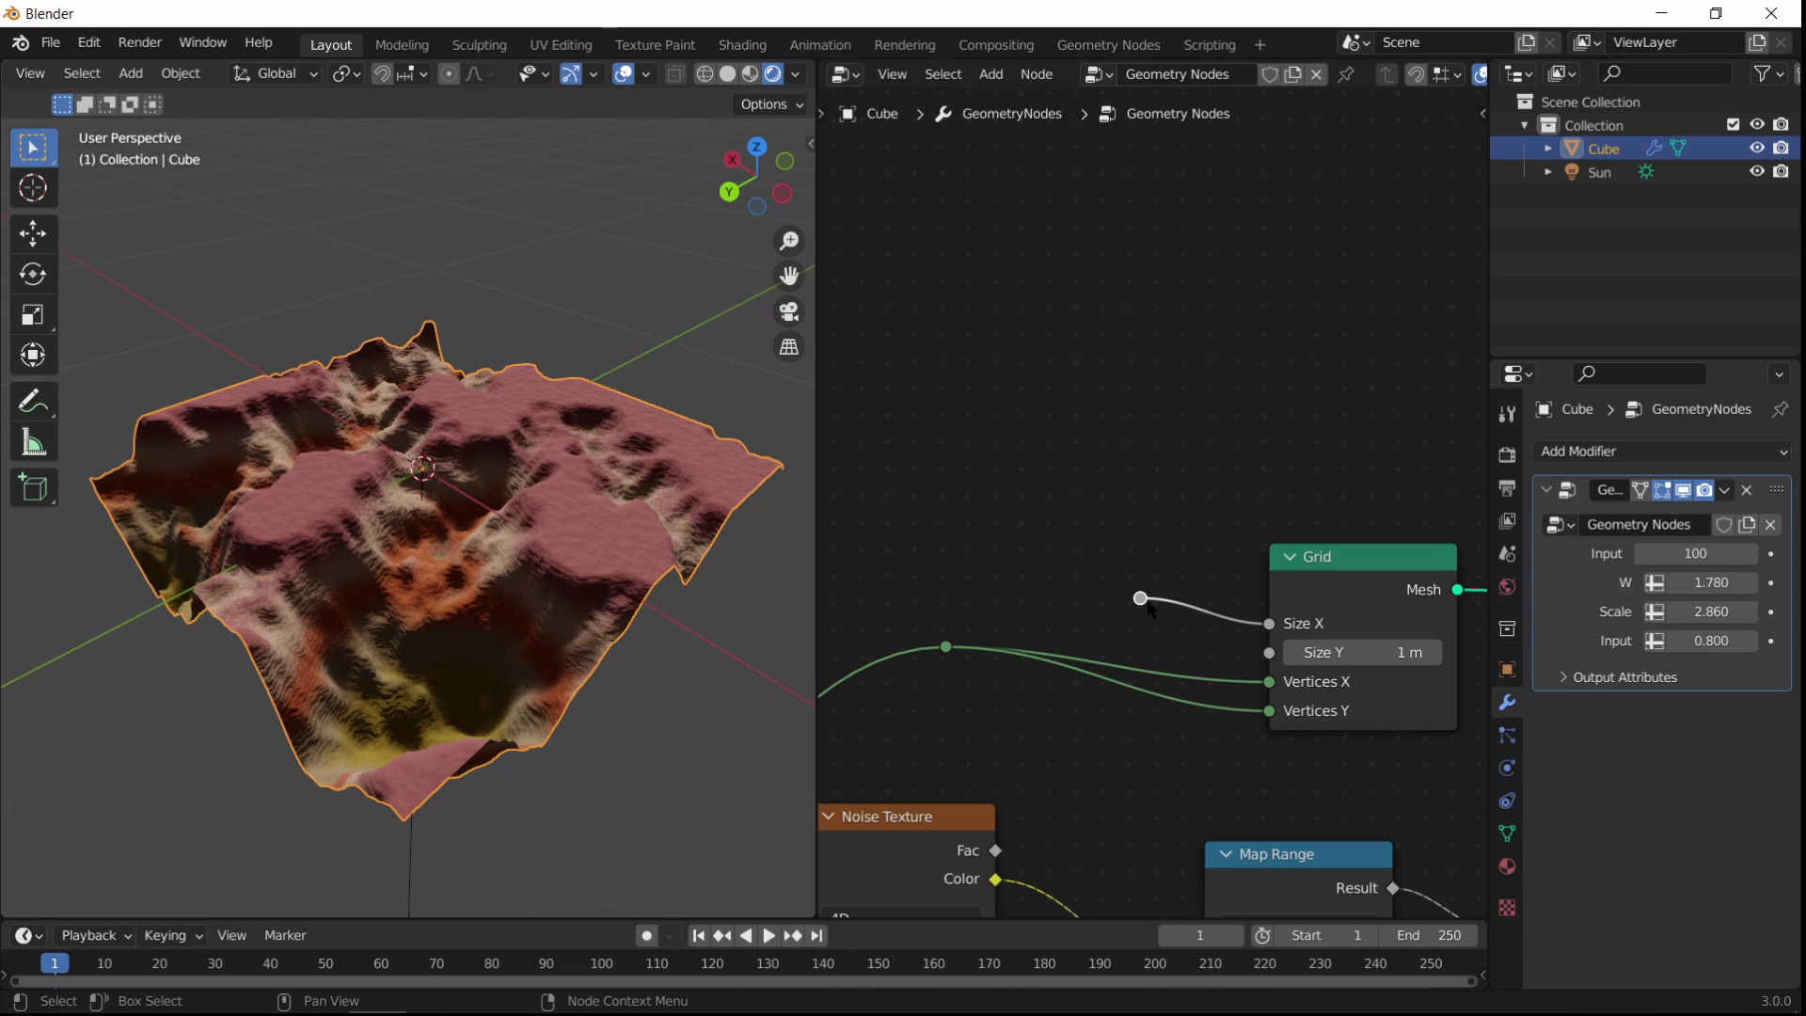
{"action": "left_click_drag", "start_coordinate": [1139, 598], "coordinate": [1269, 653]}
Step: Expose the grid size as a modifier input by linking the Group Input's empty socket to the Size X and Size Y reroute
{"action": "scroll", "coordinate": [1030, 655], "scroll_direction": "down", "scroll_amount": 5}
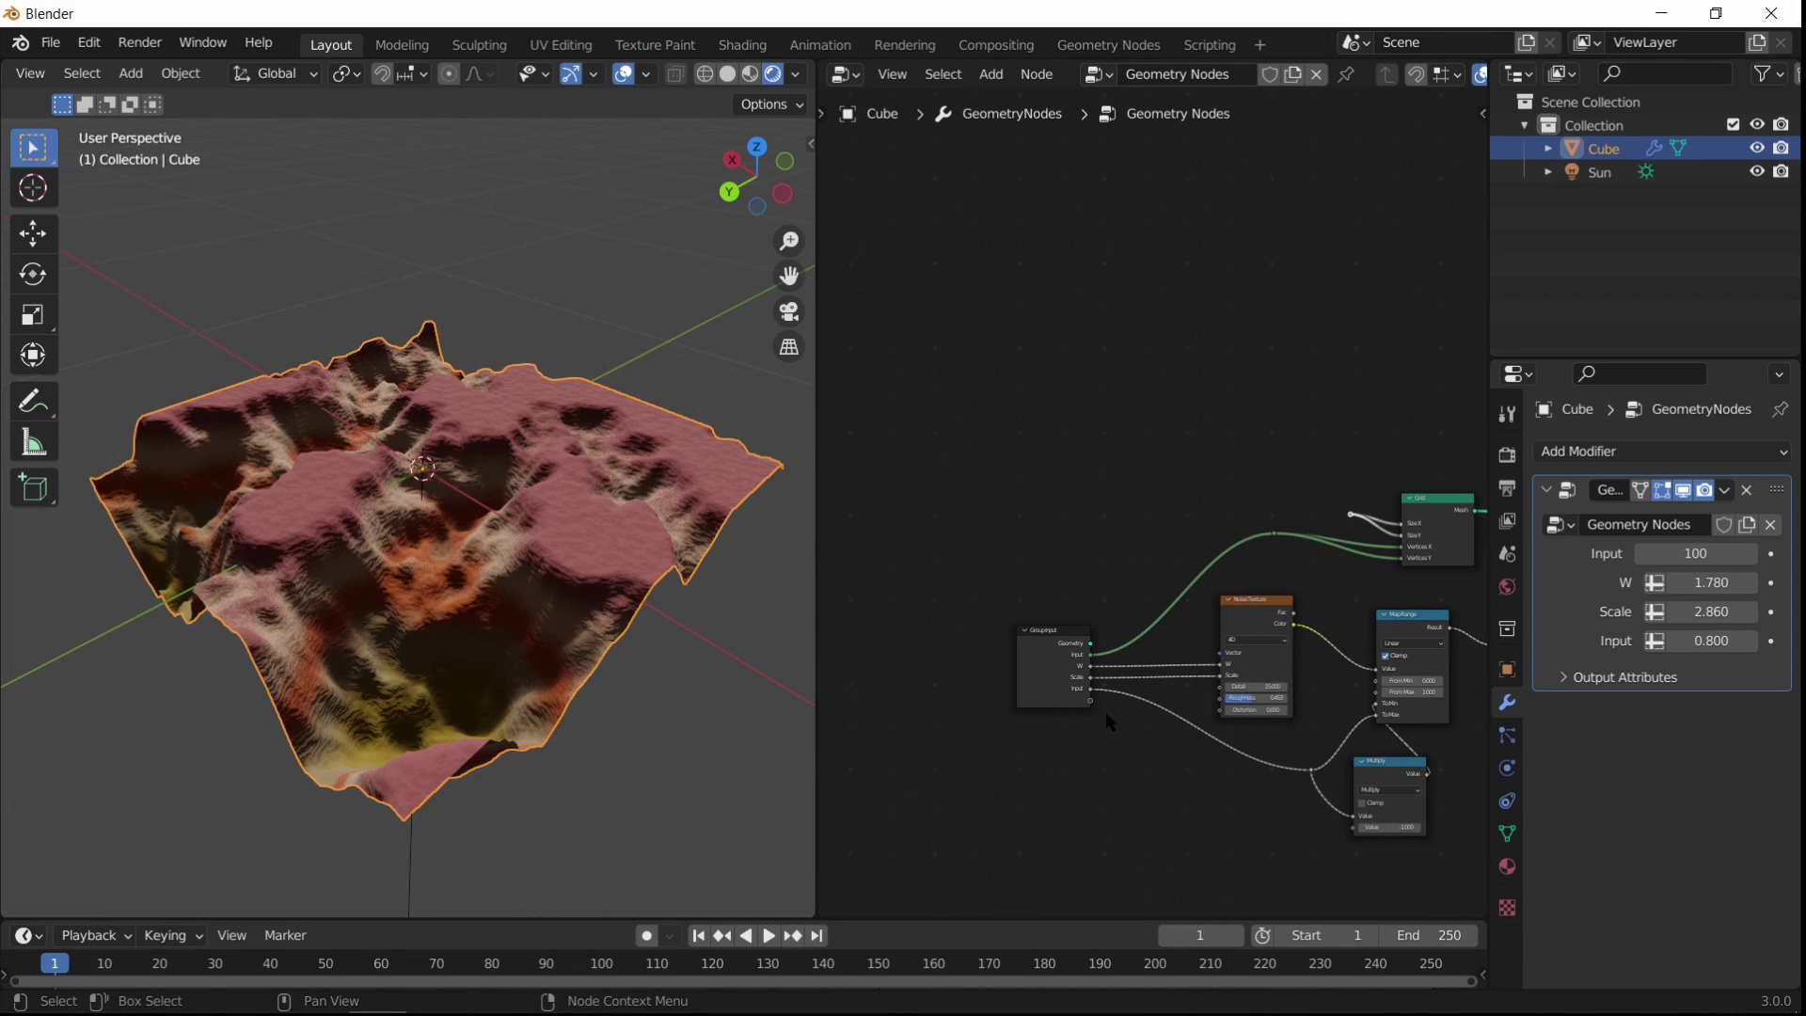
{"action": "left_click_drag", "start_coordinate": [1090, 701], "coordinate": [1139, 664]}
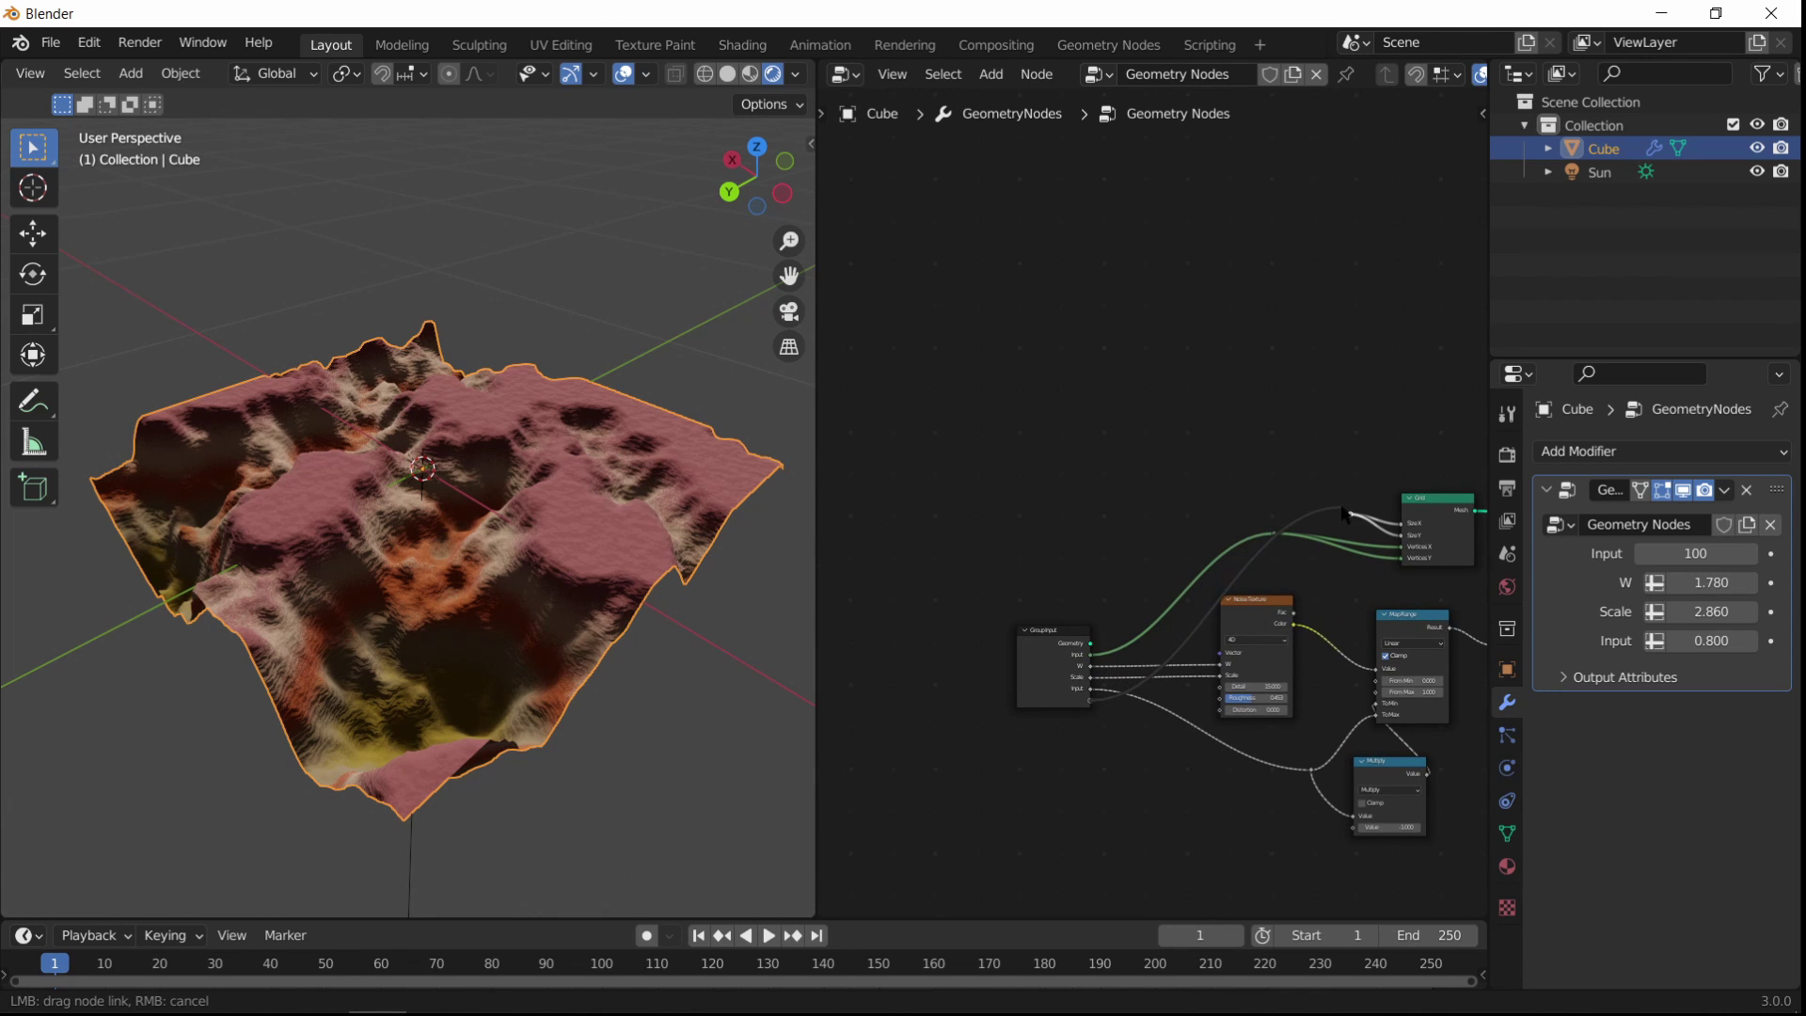
{"action": "left_click_drag", "start_coordinate": [1346, 515], "coordinate": [1350, 537]}
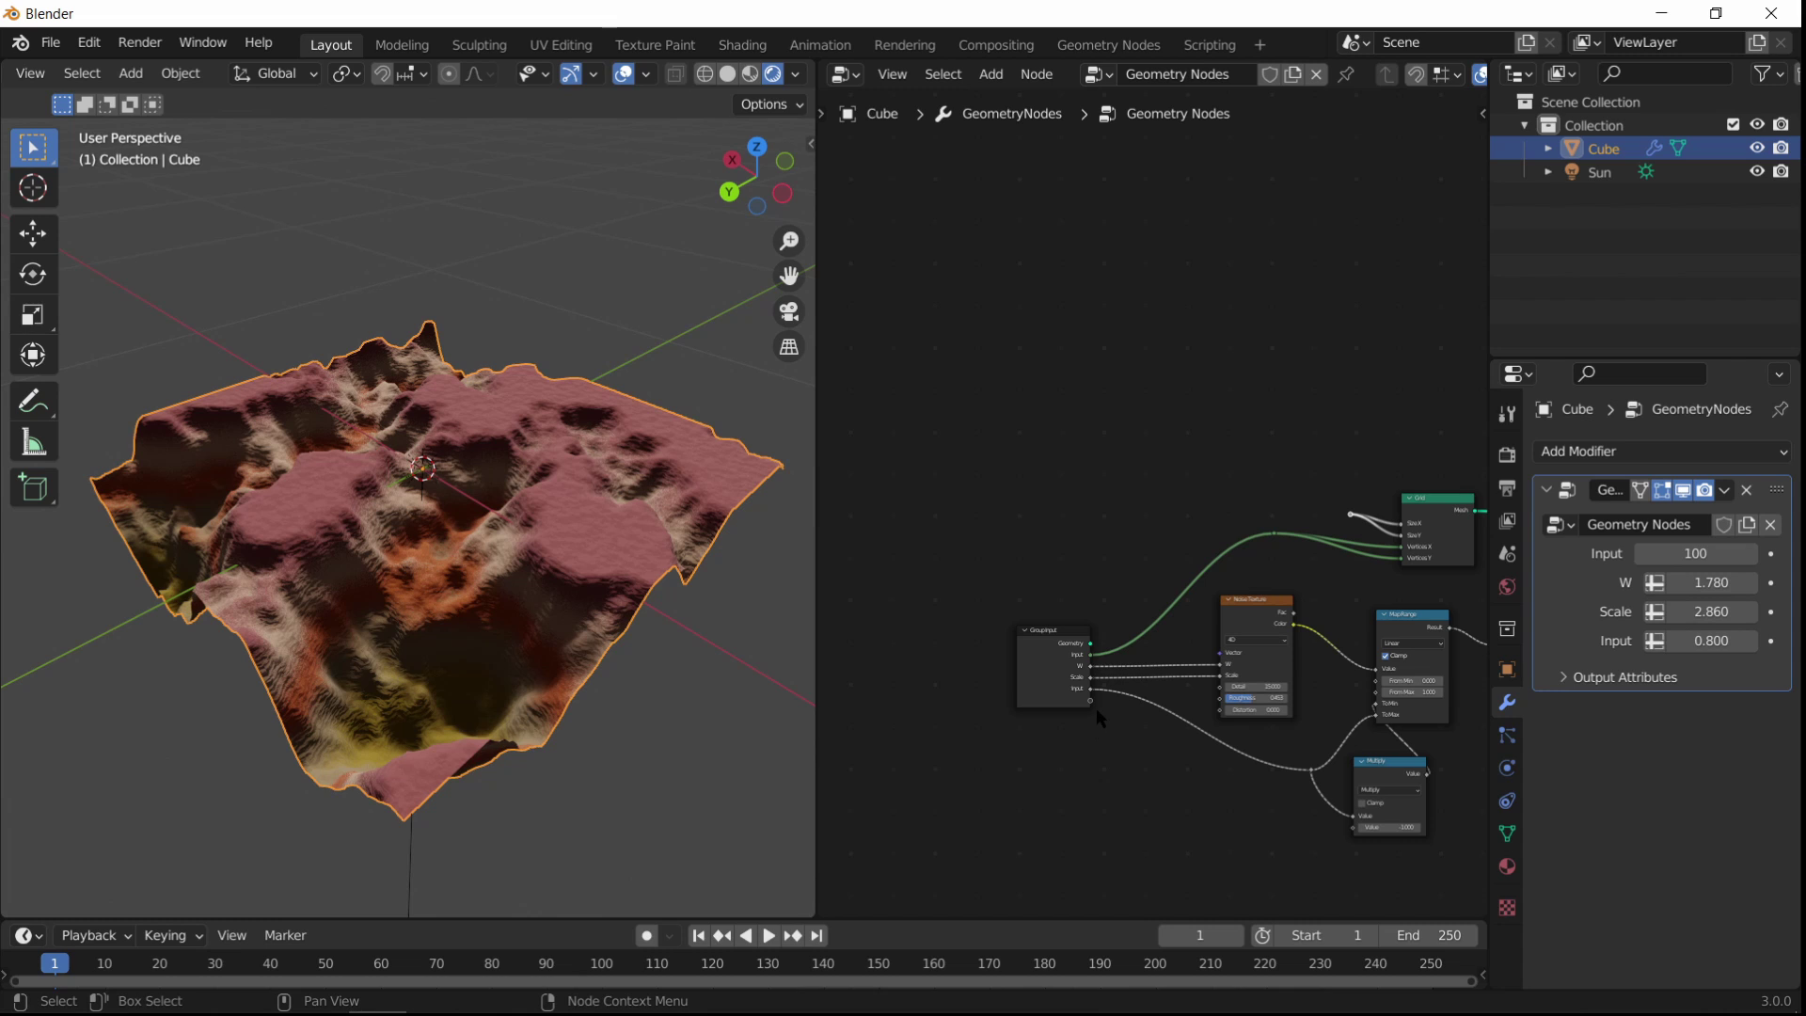
{"action": "left_click_drag", "start_coordinate": [1090, 701], "coordinate": [1263, 571]}
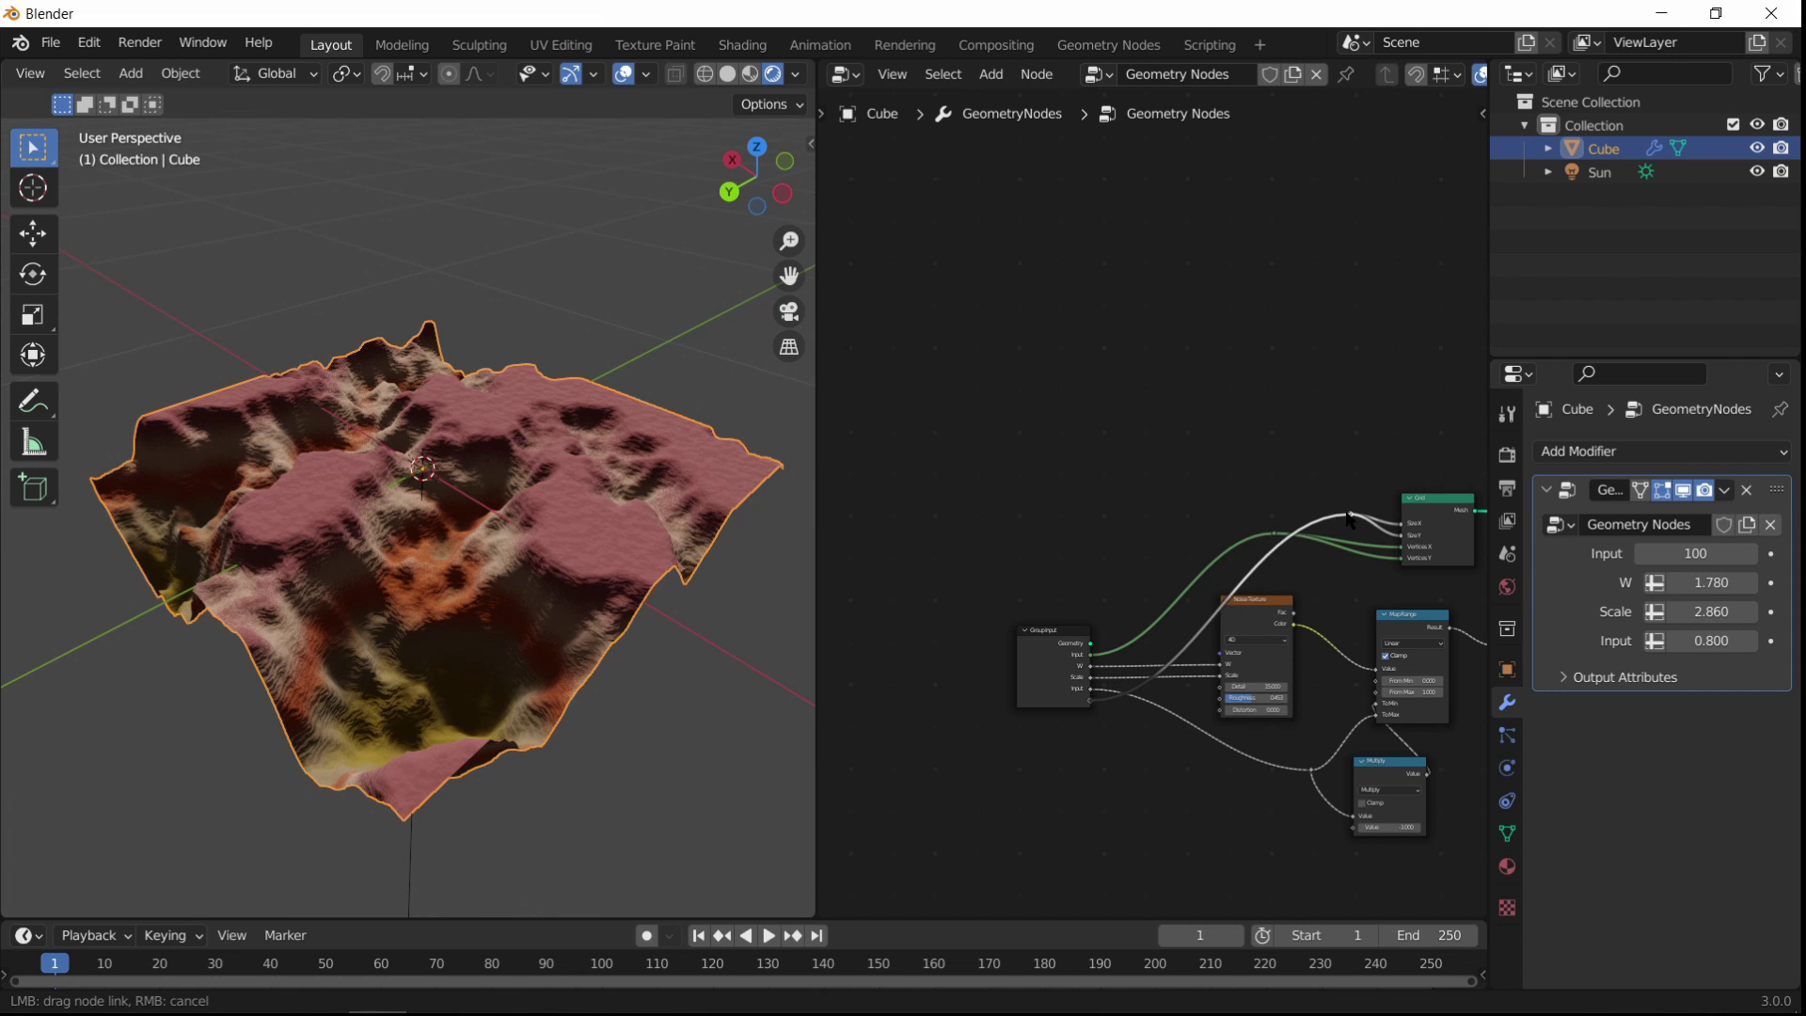
{"action": "left_click_drag", "start_coordinate": [1351, 520], "coordinate": [1357, 530]}
Step: Test the new size Input at 1.16 m, 0.49 m and 1.64 m in wireframe shading, and raise the resolution Input to about 390
{"action": "mouse_move", "coordinate": [1695, 671]}
{"action": "left_mouse_down"}
{"action": "mouse_move", "coordinate": [1777, 672]}
{"action": "mouse_move", "coordinate": [1728, 671]}
{"action": "left_mouse_up"}
{"action": "left_click", "coordinate": [703, 75]}
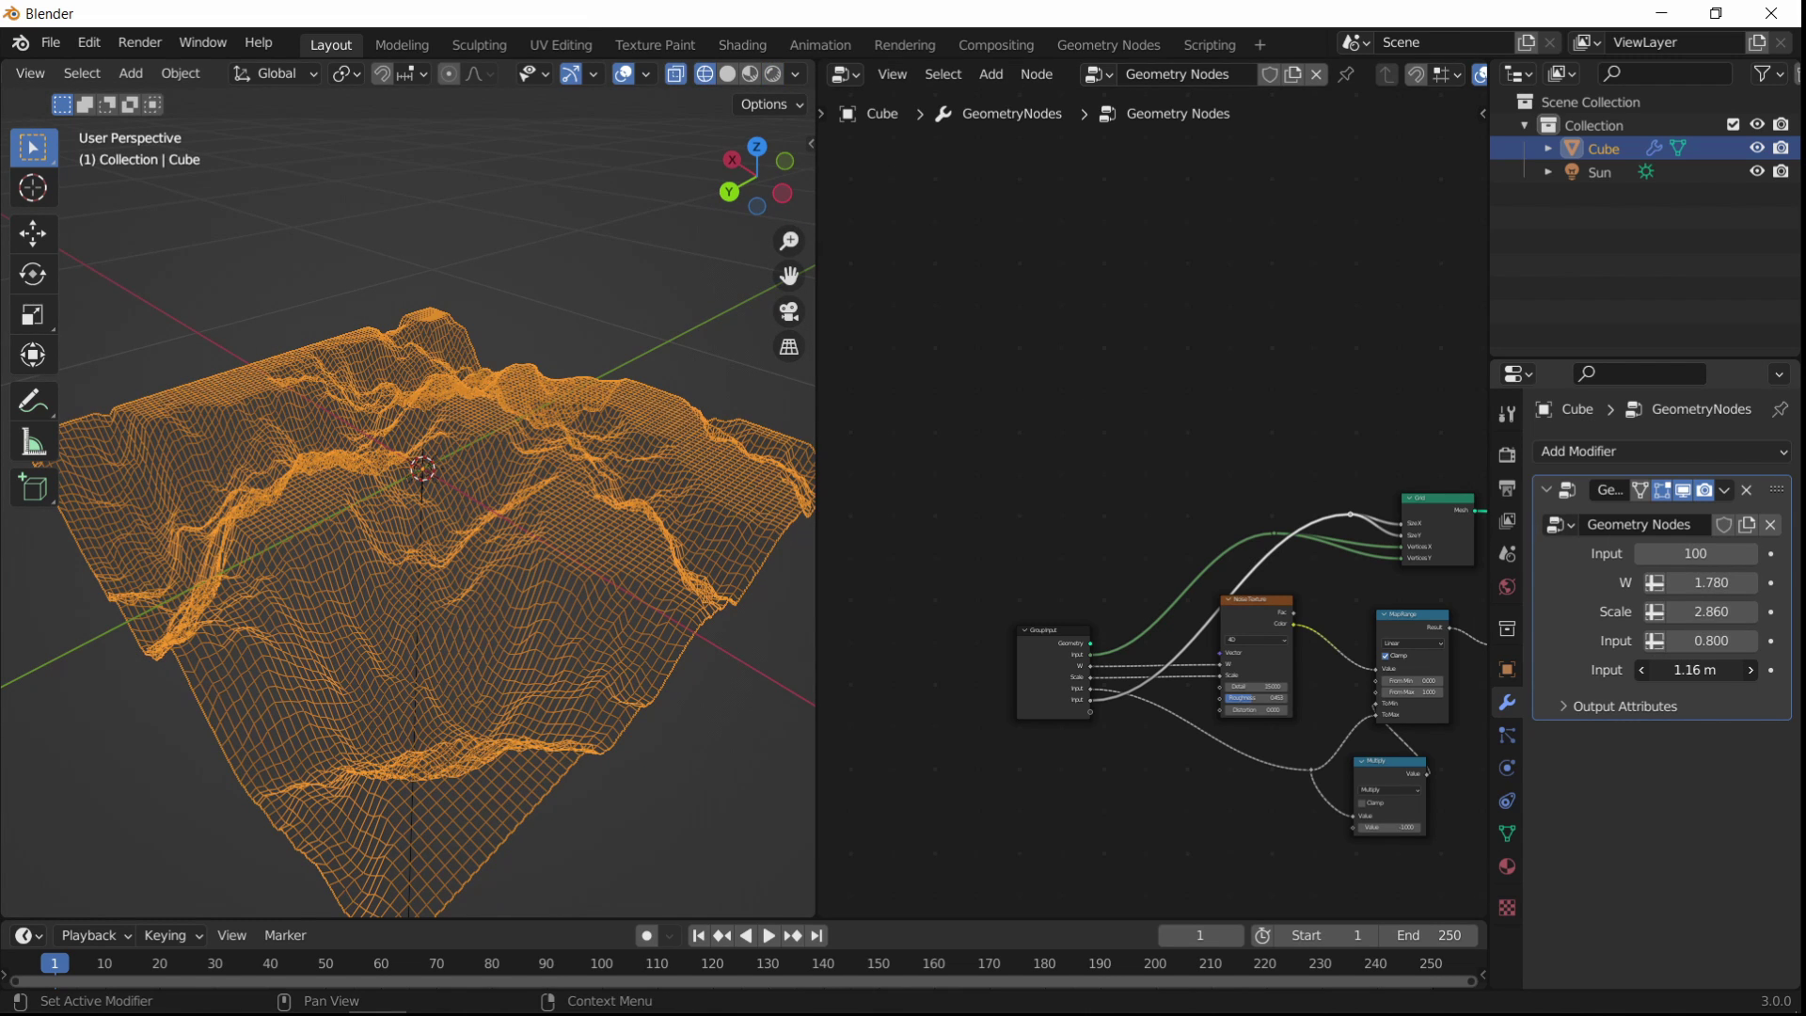
{"action": "left_click_drag", "start_coordinate": [1693, 669], "coordinate": [1650, 670]}
{"action": "middle_click_drag", "start_coordinate": [363, 404], "coordinate": [415, 500]}
{"action": "scroll", "coordinate": [464, 483], "scroll_direction": "up", "scroll_amount": 6}
{"action": "scroll", "coordinate": [311, 442], "scroll_direction": "down", "scroll_amount": 10}
{"action": "scroll", "coordinate": [416, 500], "scroll_direction": "up", "scroll_amount": 2}
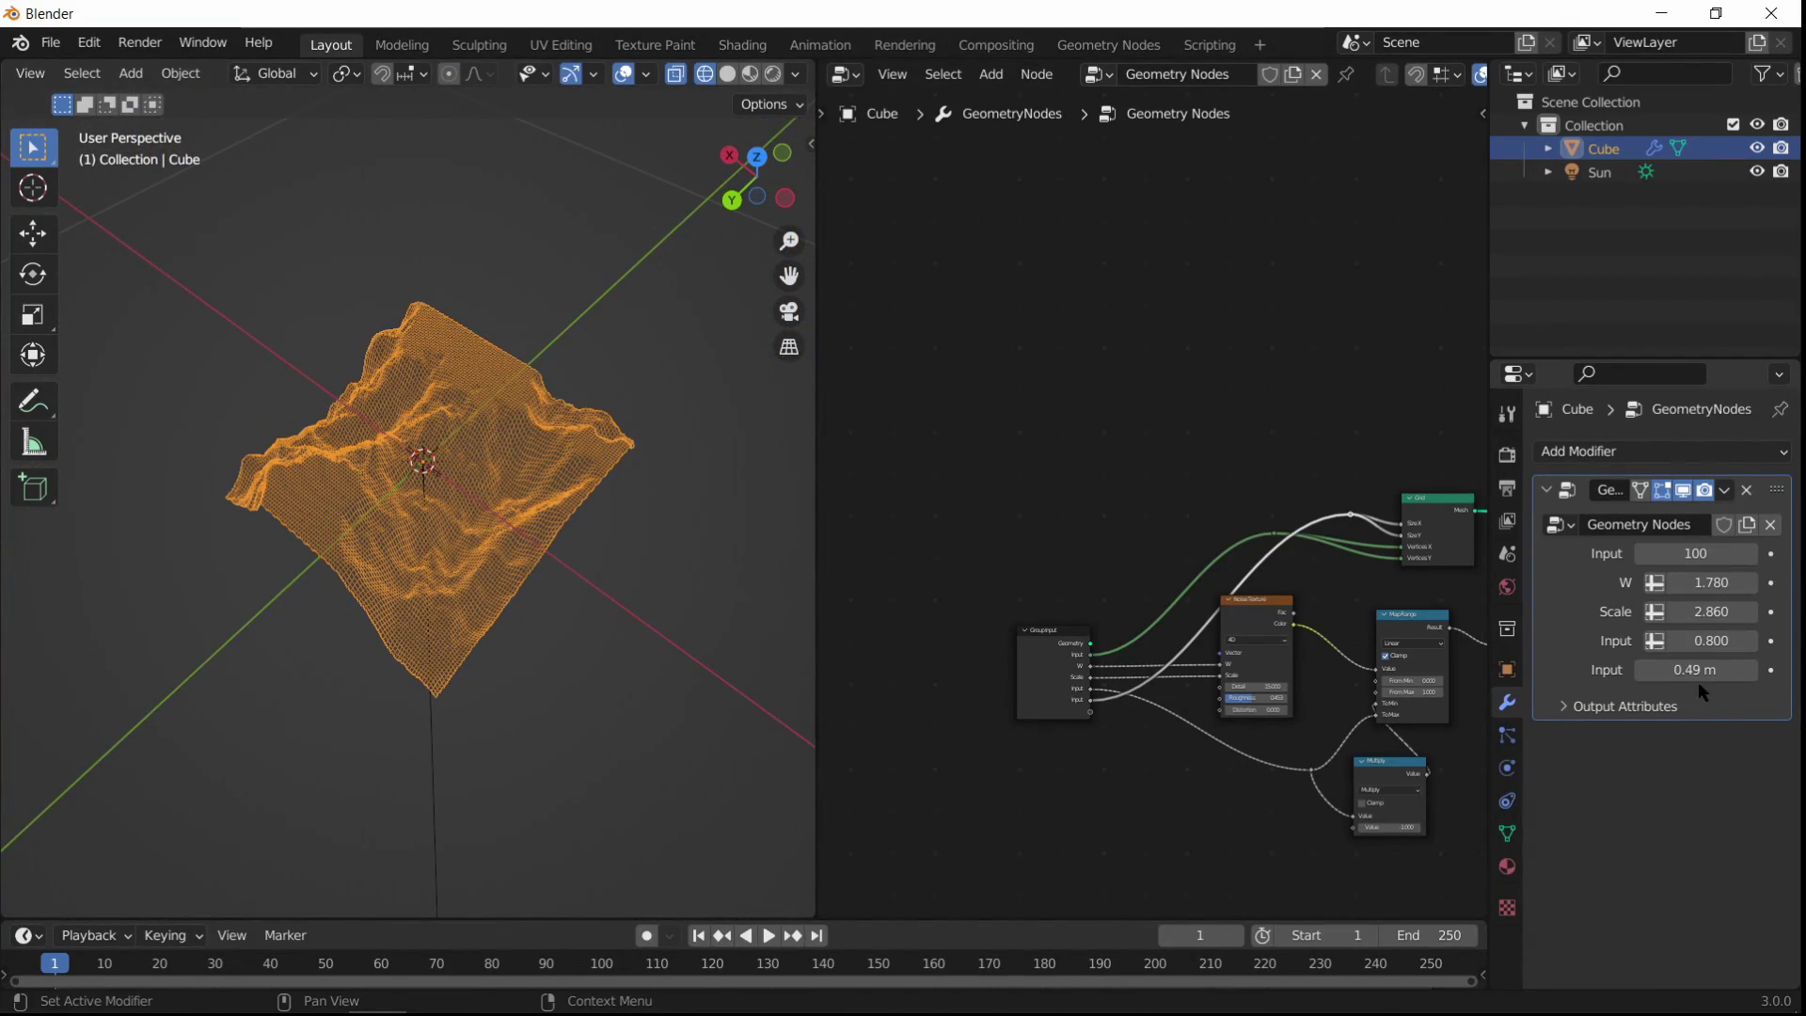
{"action": "left_click_drag", "start_coordinate": [1693, 670], "coordinate": [1777, 669]}
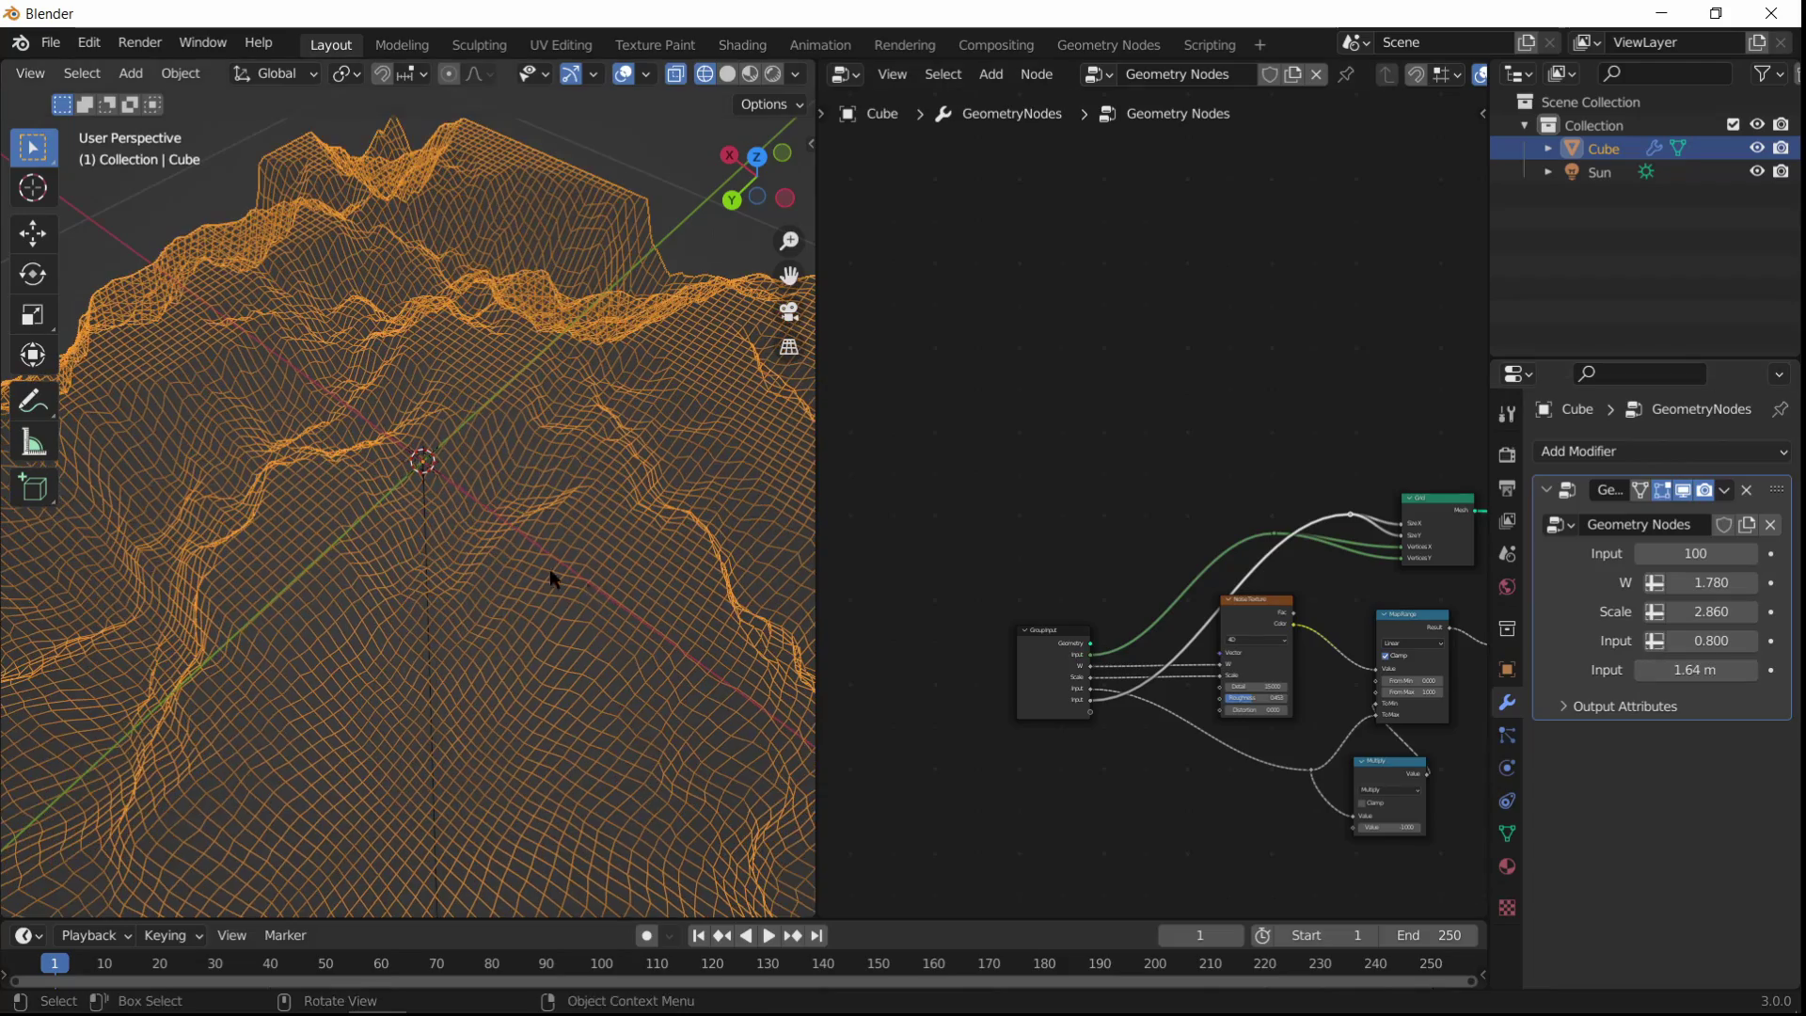
{"action": "middle_click_drag", "start_coordinate": [549, 570], "coordinate": [534, 539]}
{"action": "left_click_drag", "start_coordinate": [1682, 555], "coordinate": [1777, 555]}
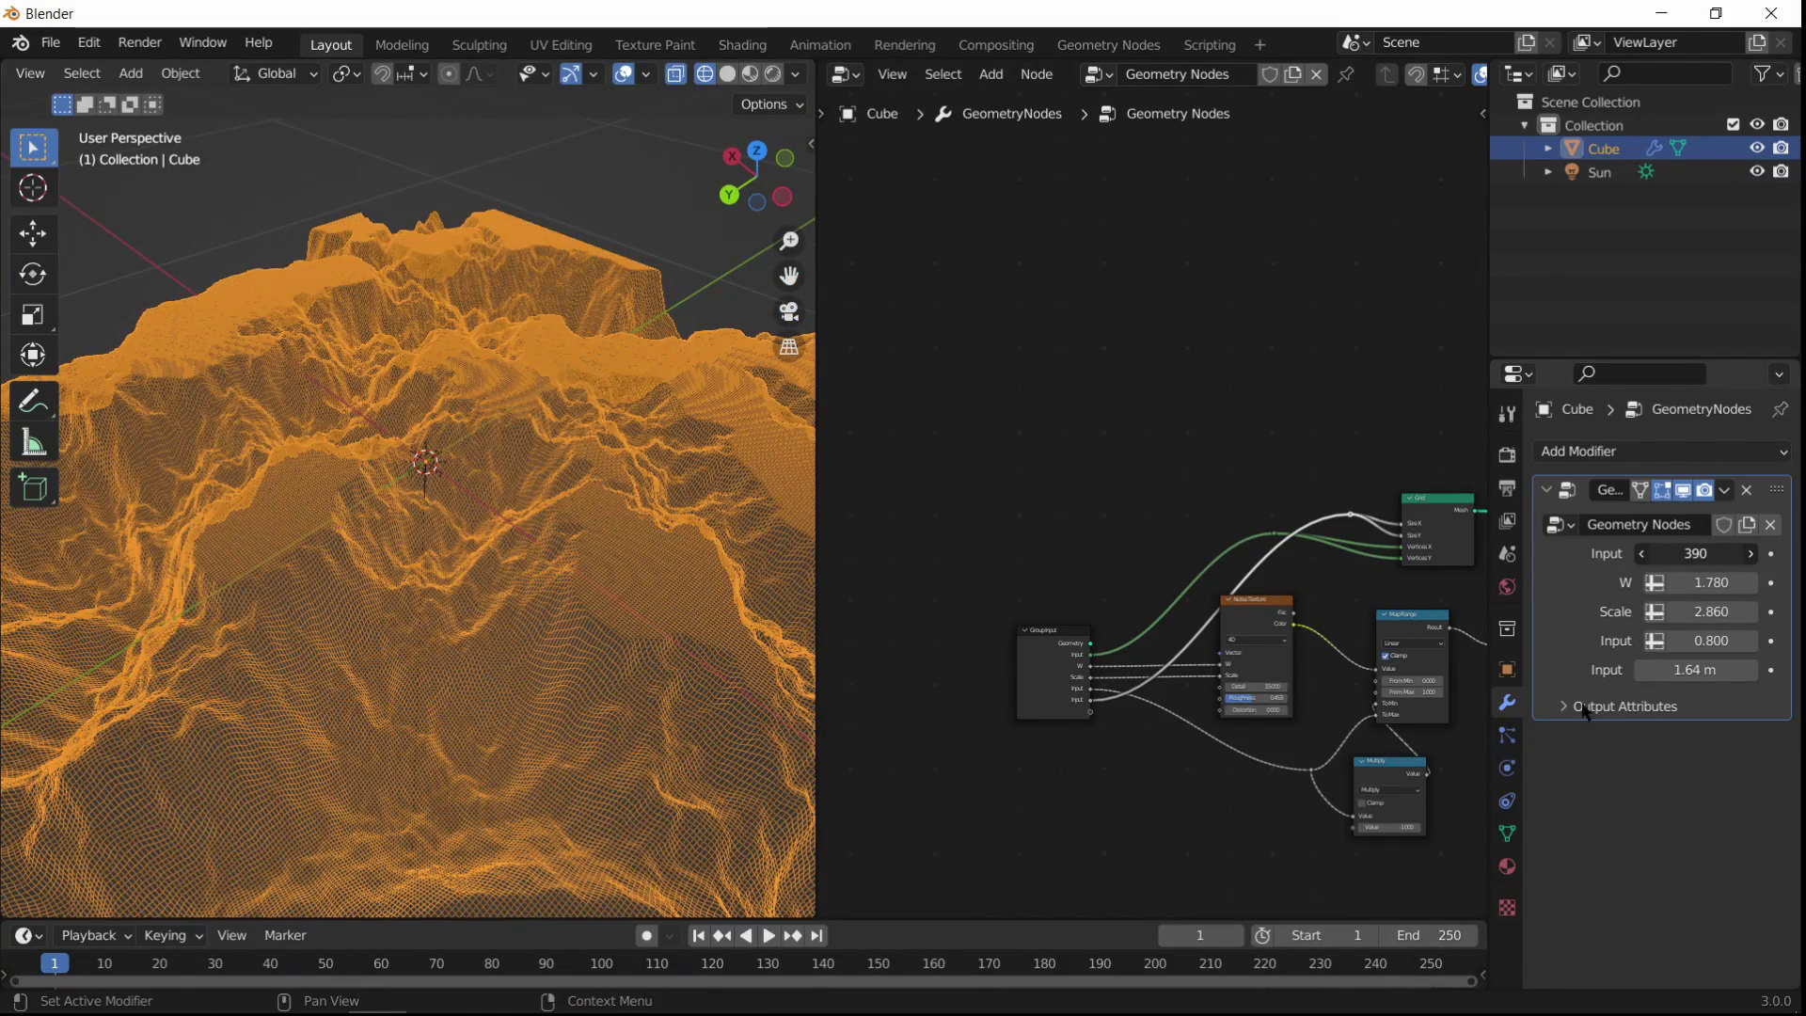
Step: Set the resolution Input to 100 and the size Input to 1 m, and inspect the terrain in rendered shading
{"action": "left_click", "coordinate": [1704, 555]}
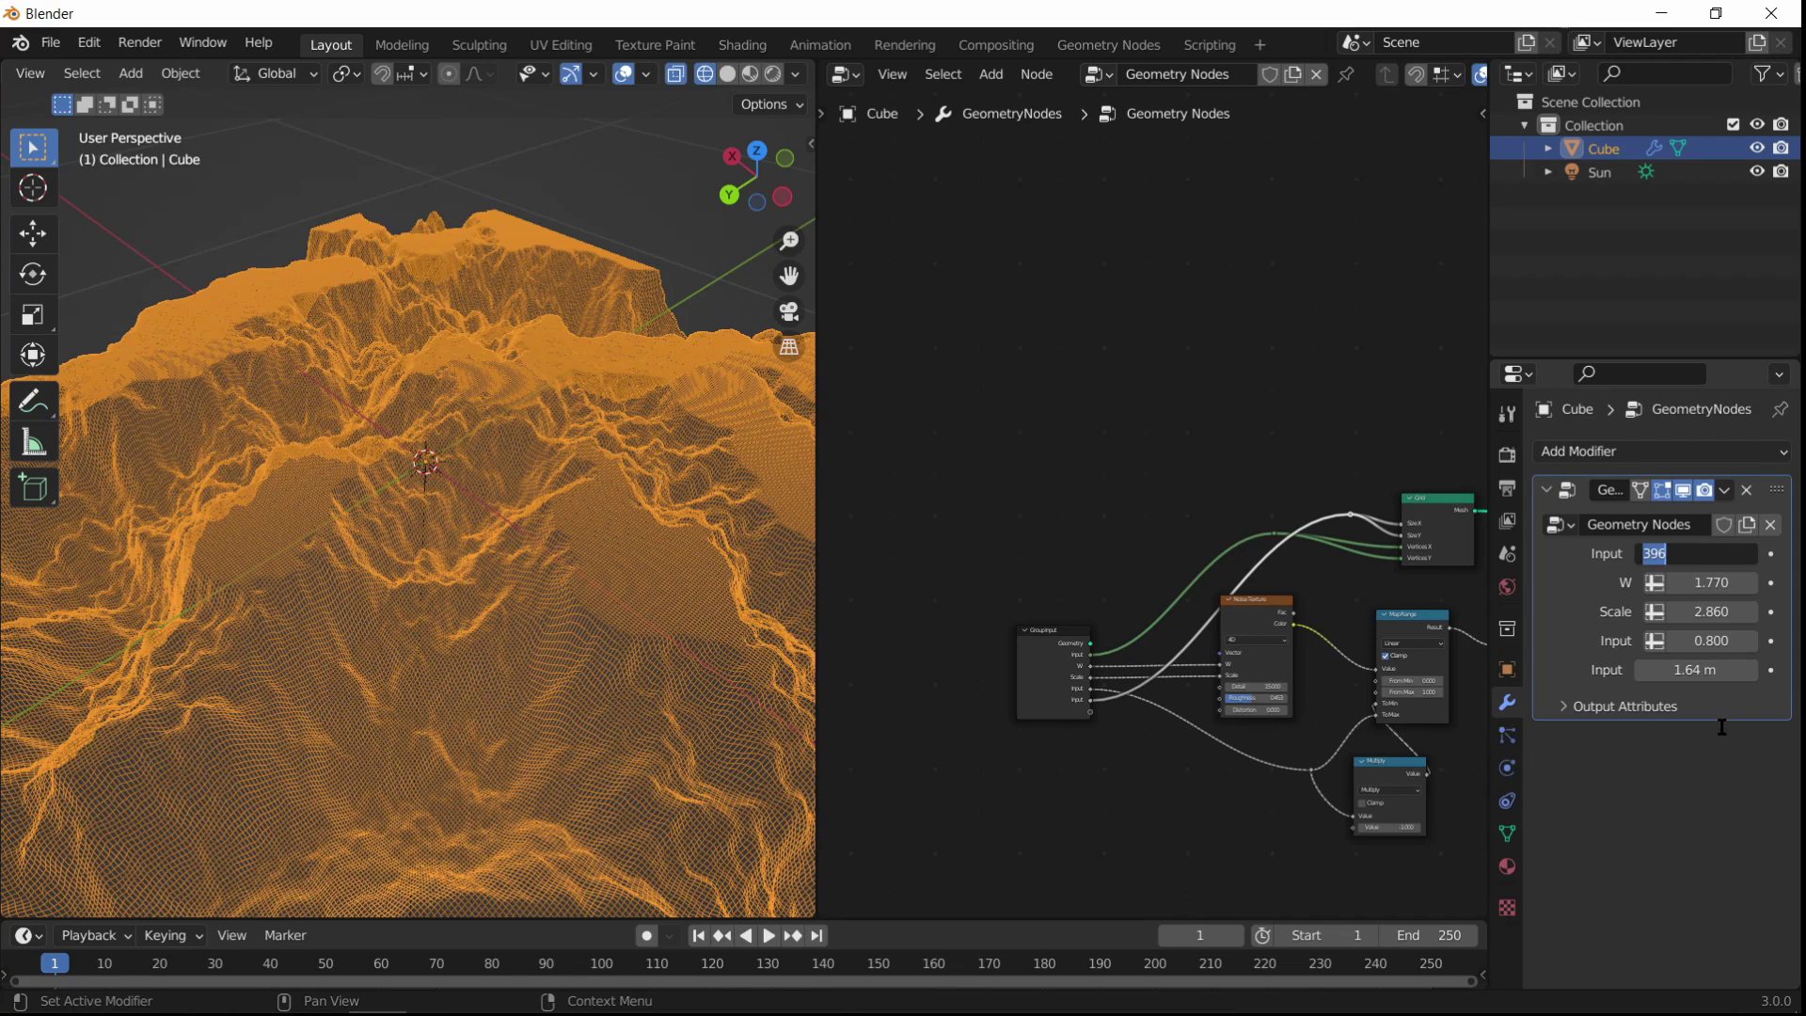
{"action": "key", "text": "Return"}
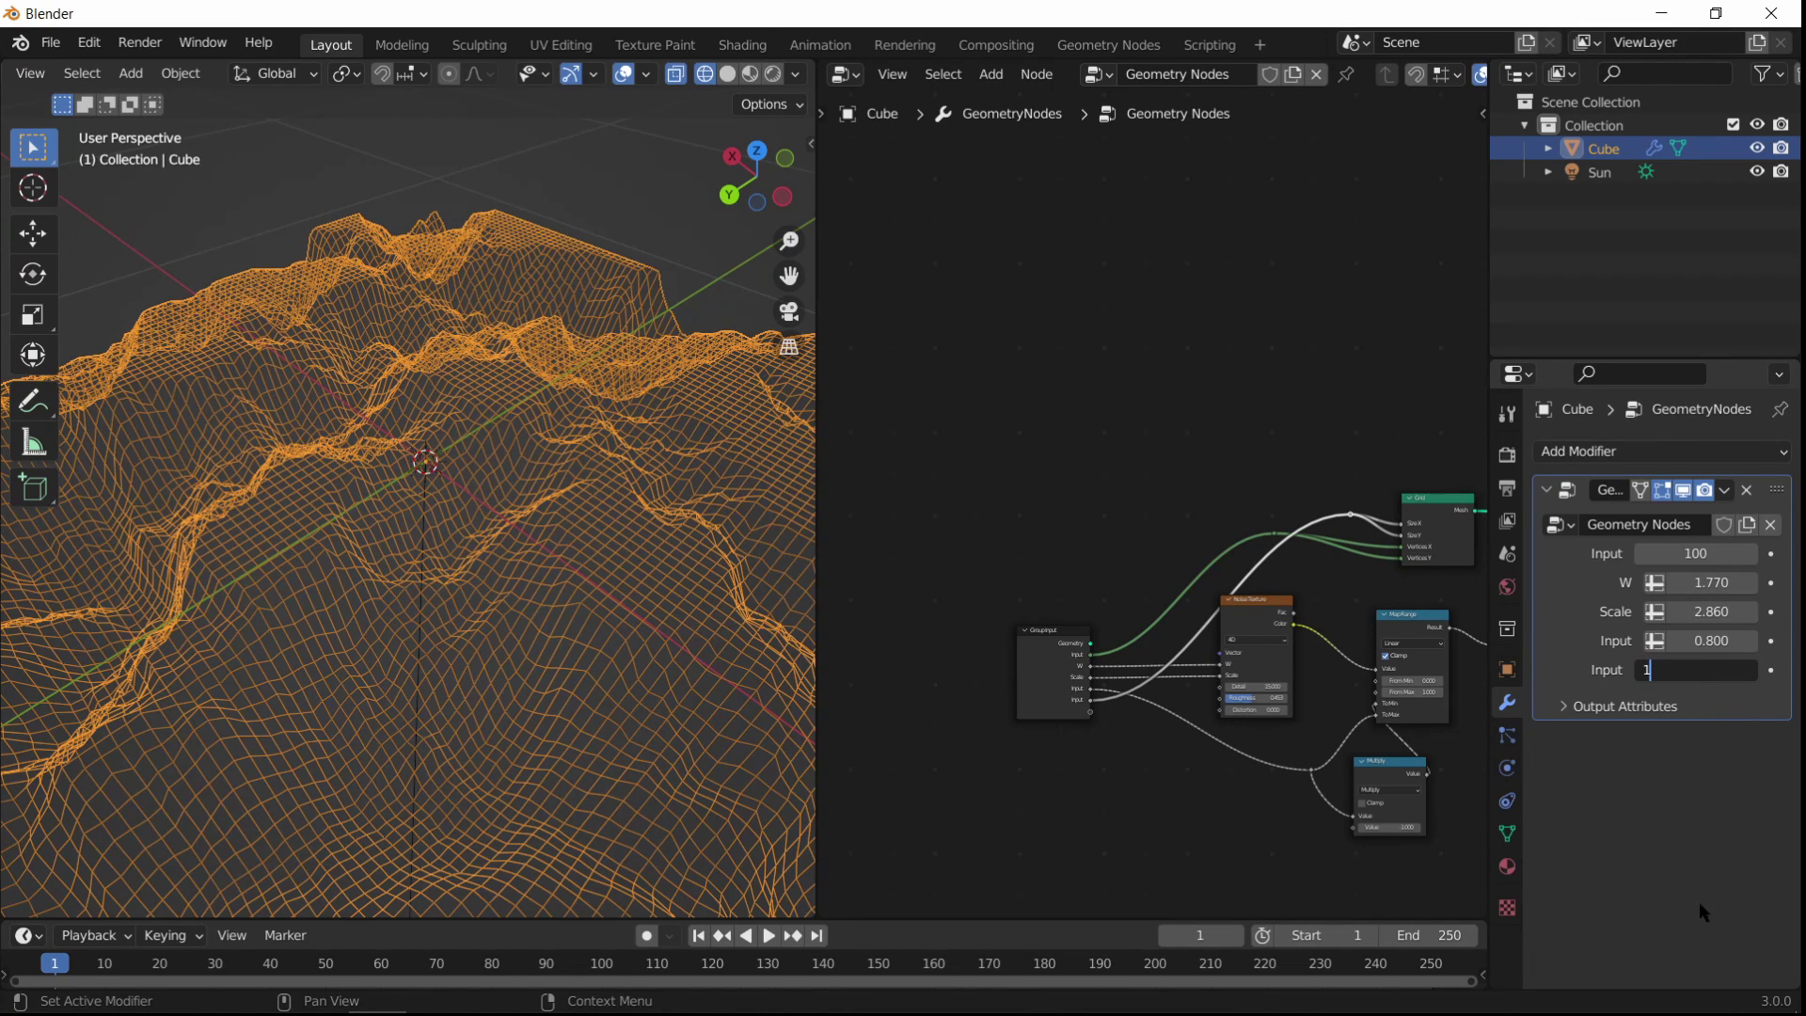
{"action": "type", "text": "1"}
{"action": "key", "text": "Return"}
{"action": "left_click", "coordinate": [772, 74]}
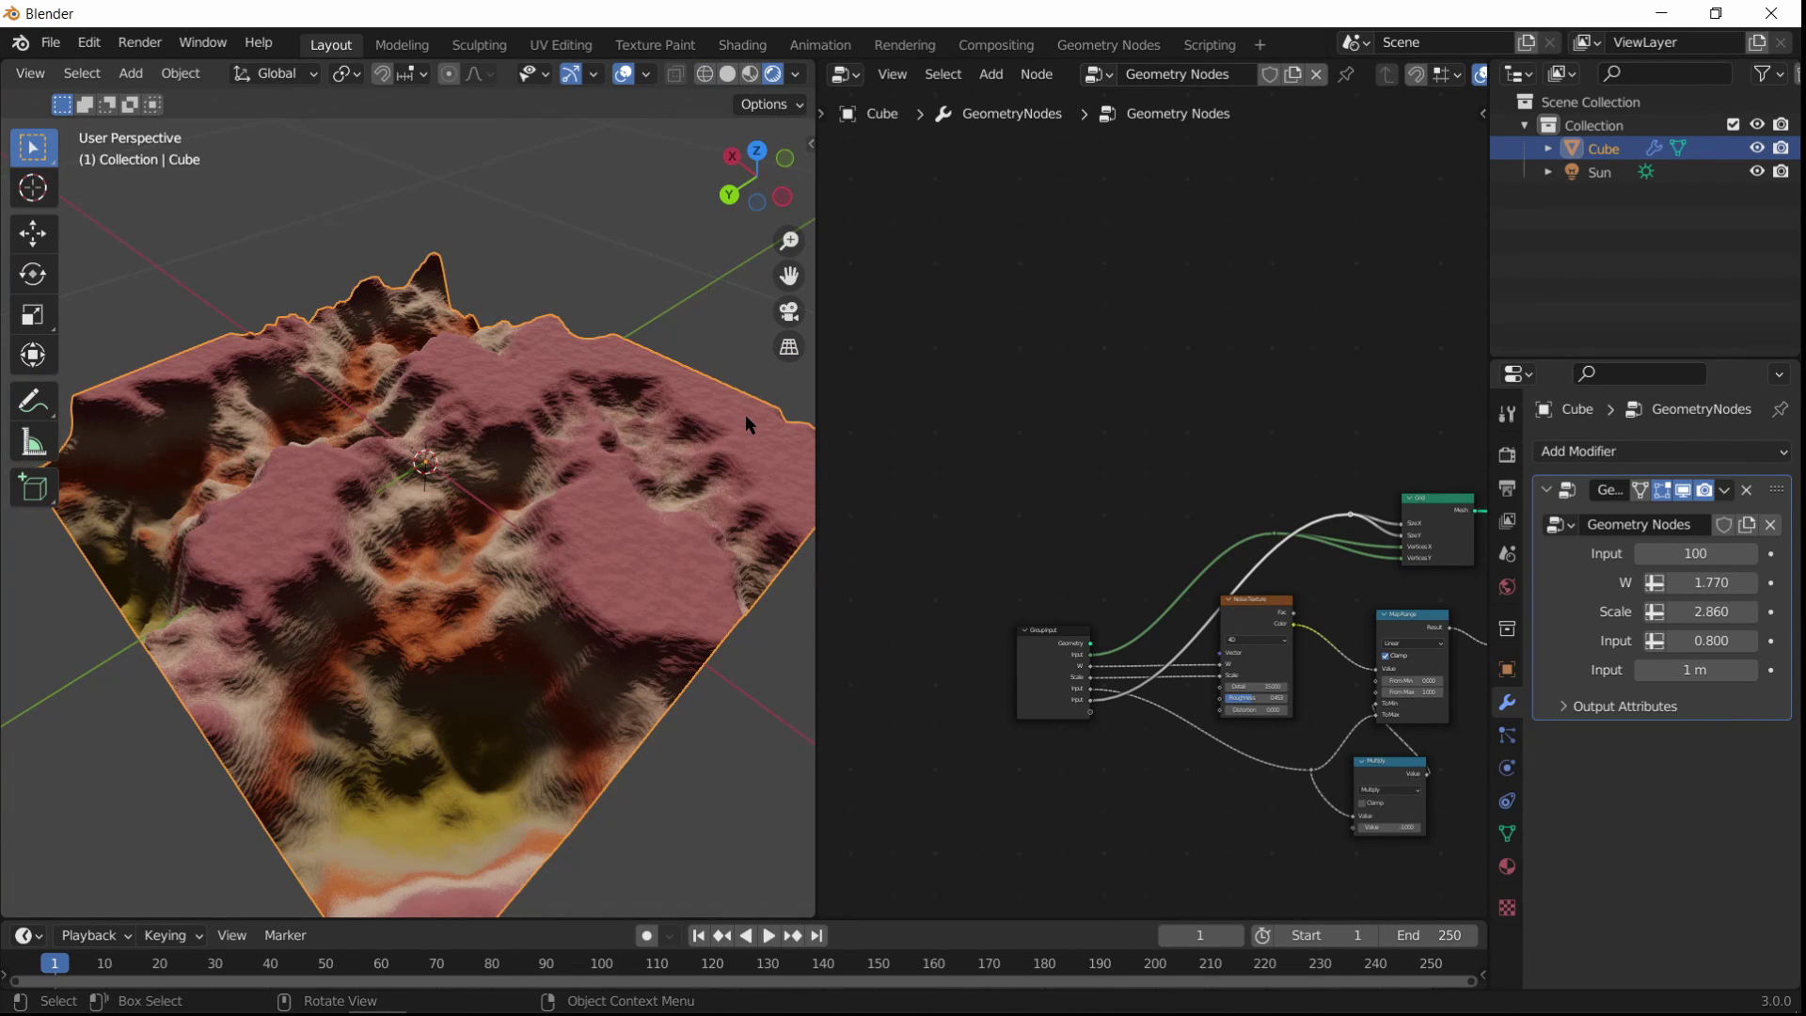
{"action": "middle_click_drag", "start_coordinate": [745, 415], "coordinate": [561, 605]}
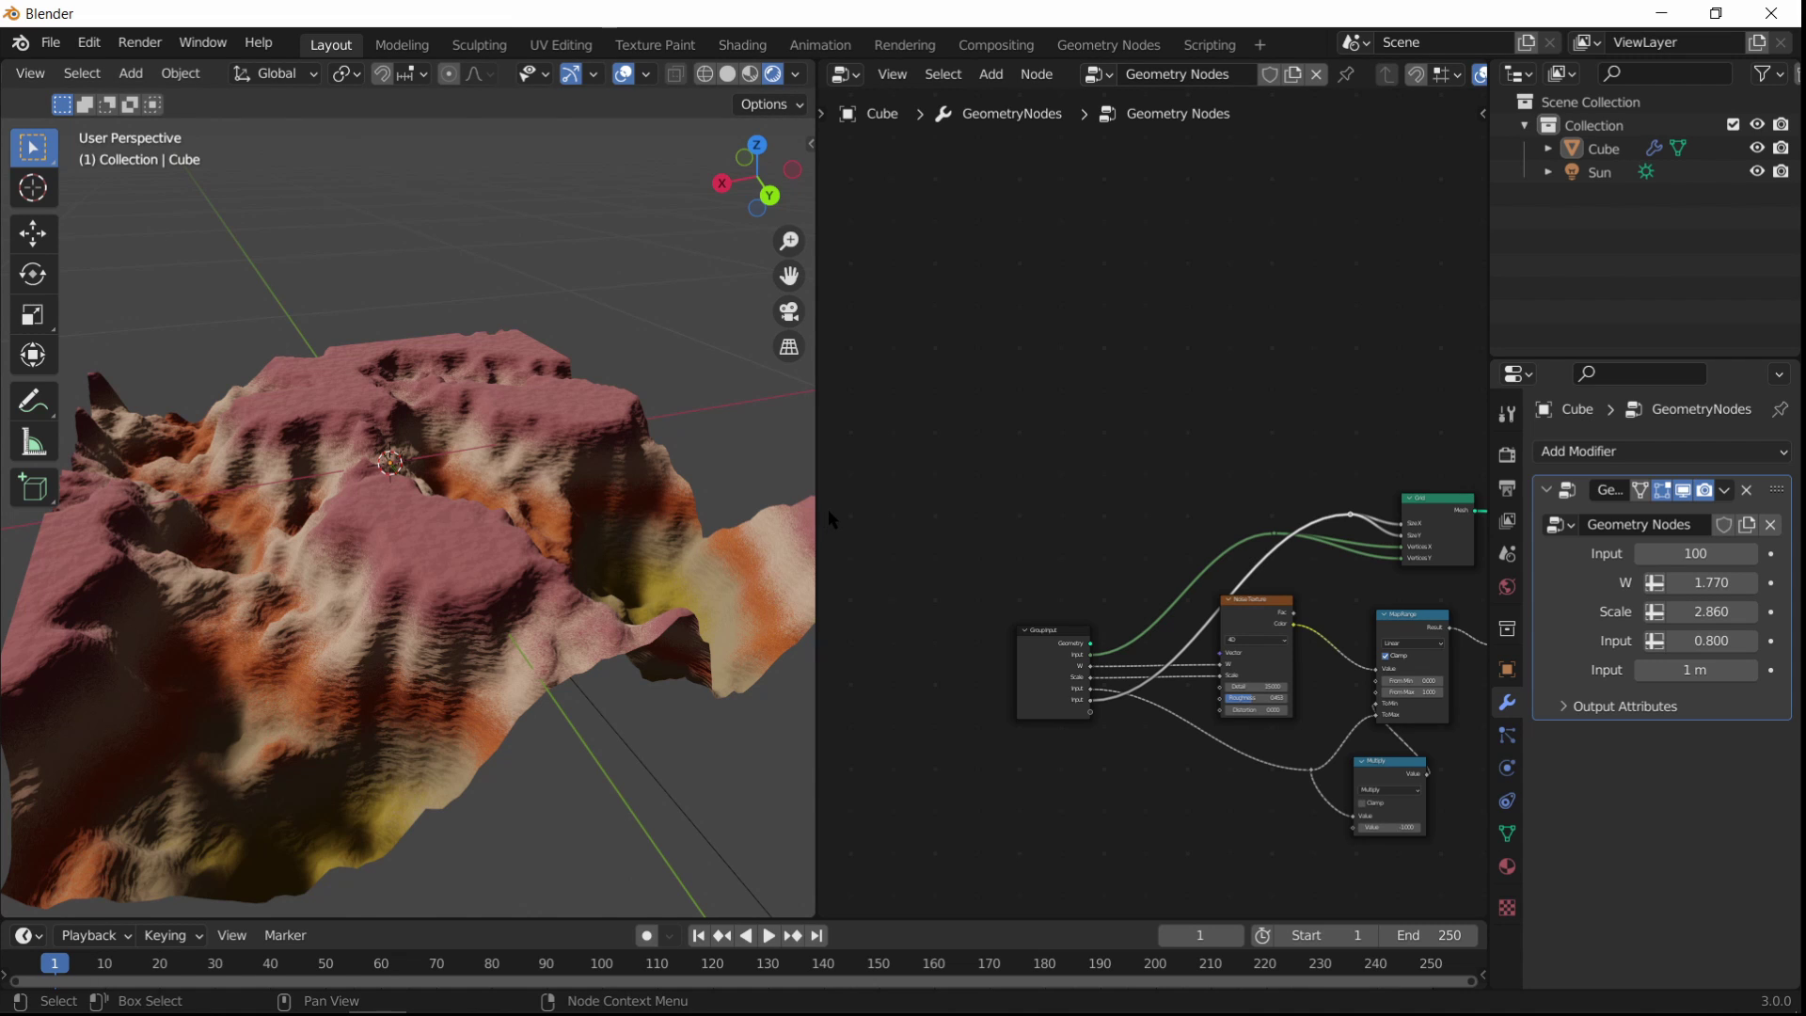
{"action": "middle_click_drag", "start_coordinate": [526, 579], "coordinate": [461, 573]}
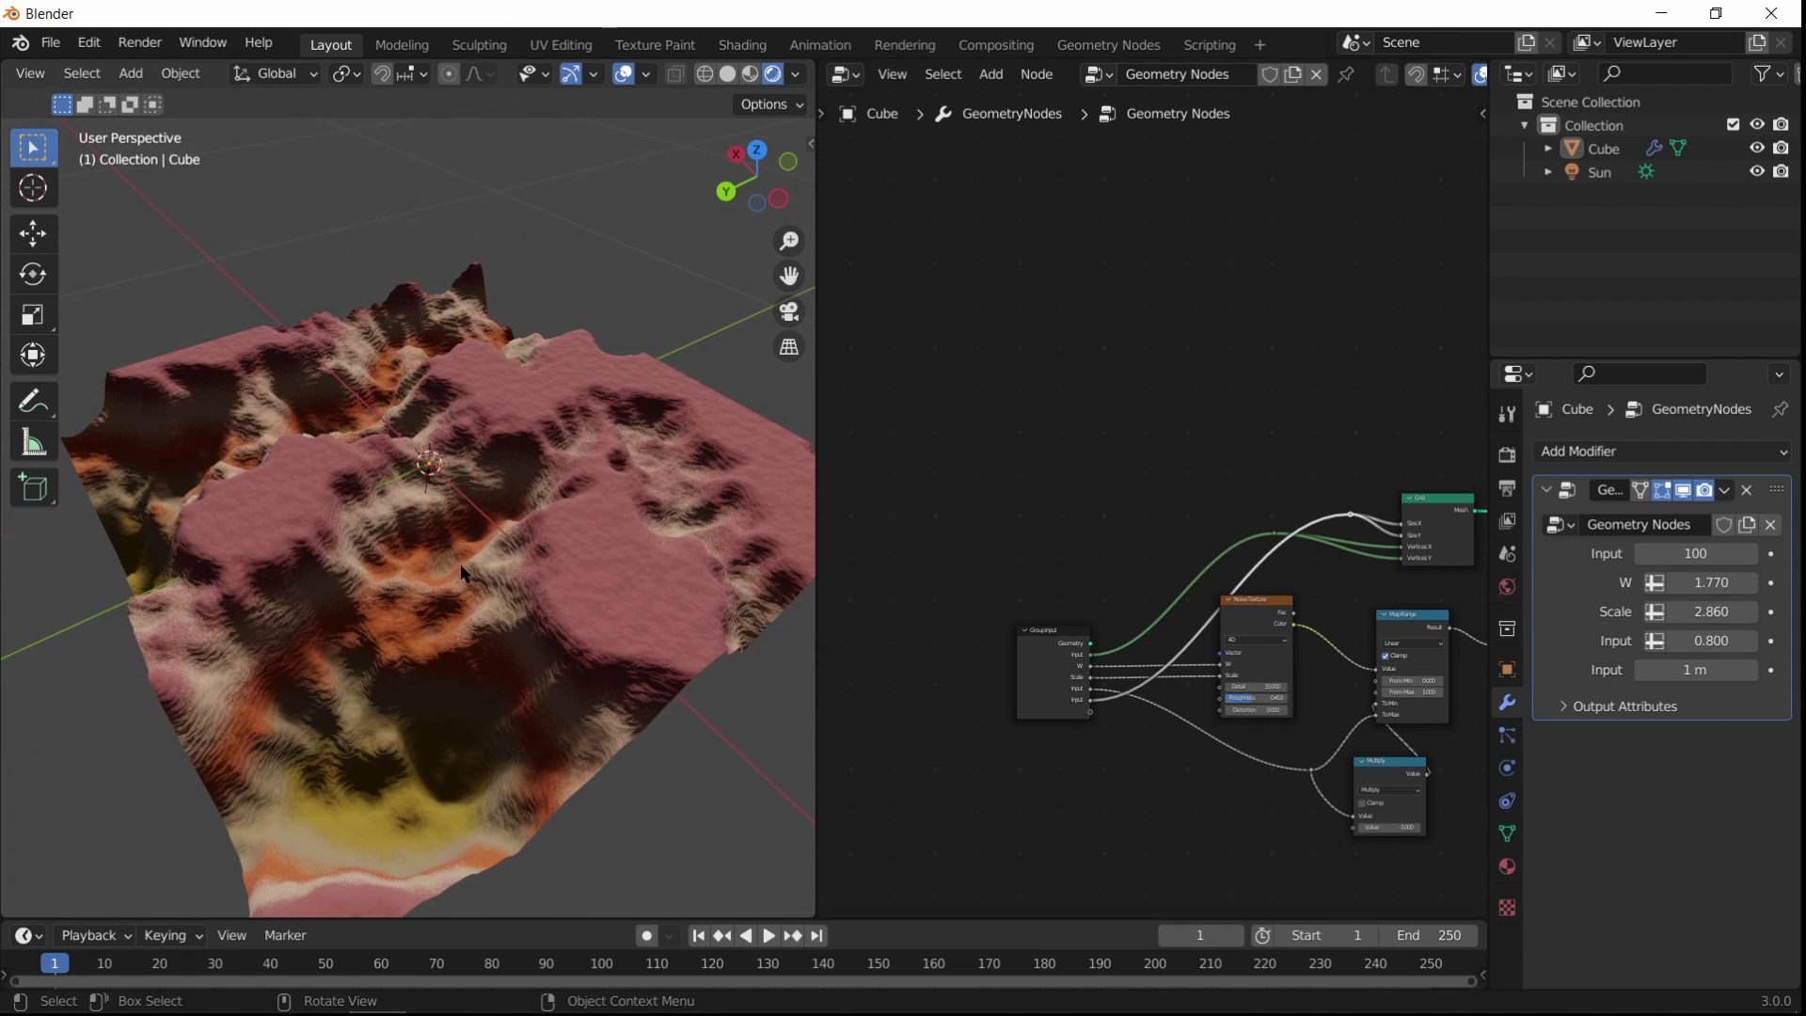